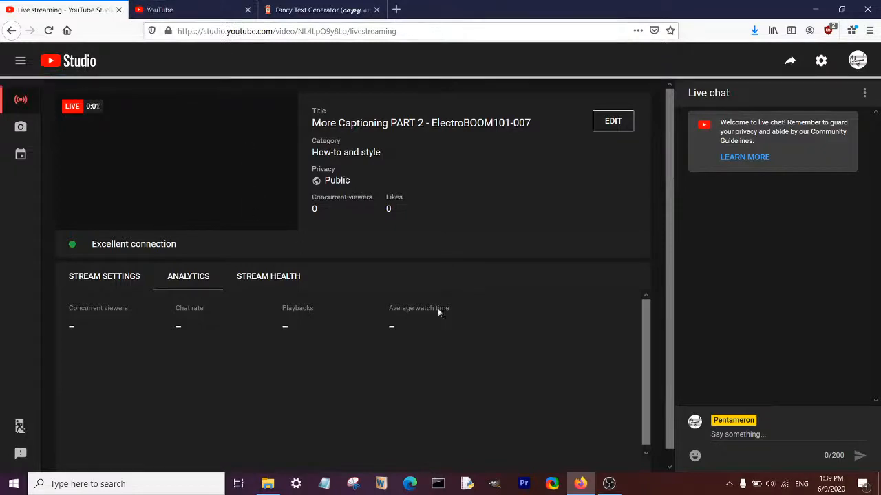
- Bring up the subtitle editor for the ElectroBOOM101-007 video, checking the live stream dashboard in between
click(218, 5)
scroll(3, 137, down, 3)
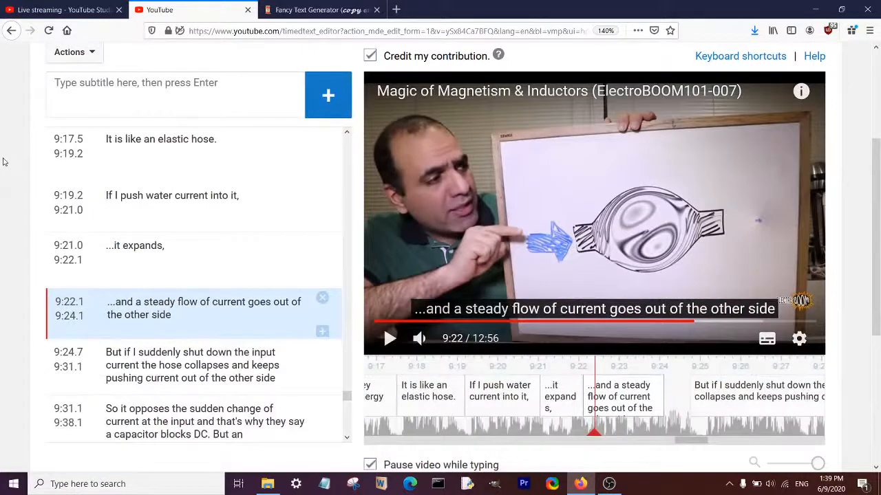
click(62, 9)
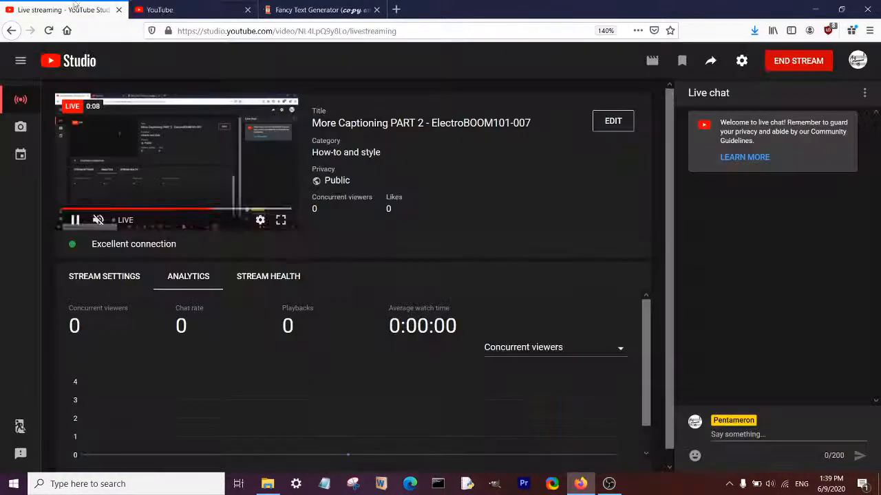
click(182, 5)
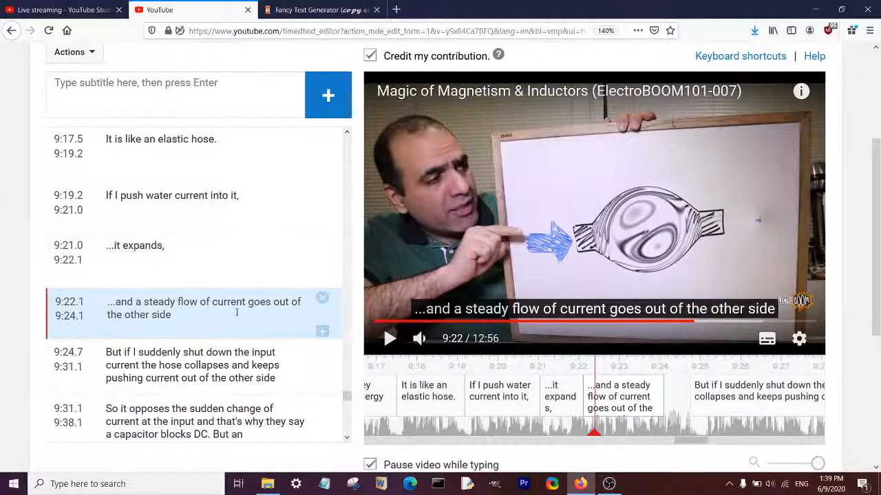
- Play past the "...and a steady flow of current" caption and extend it to 9:25.0, where the following caption starts
click(585, 227)
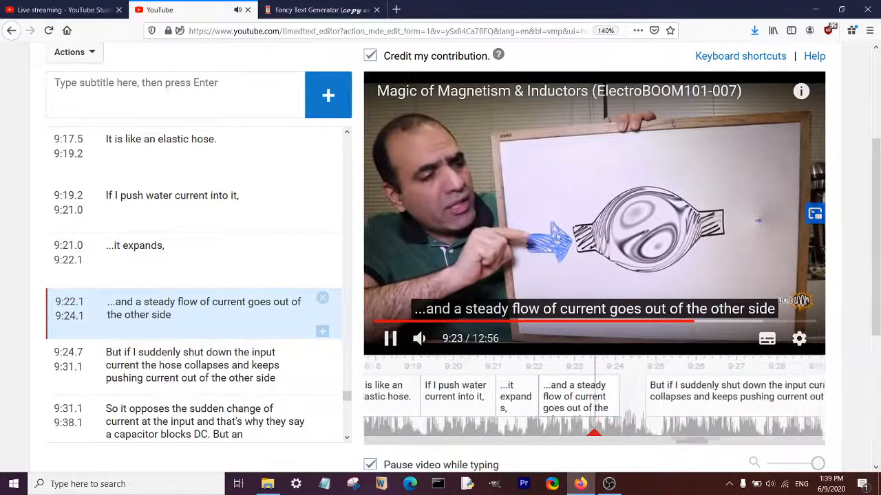
click(558, 233)
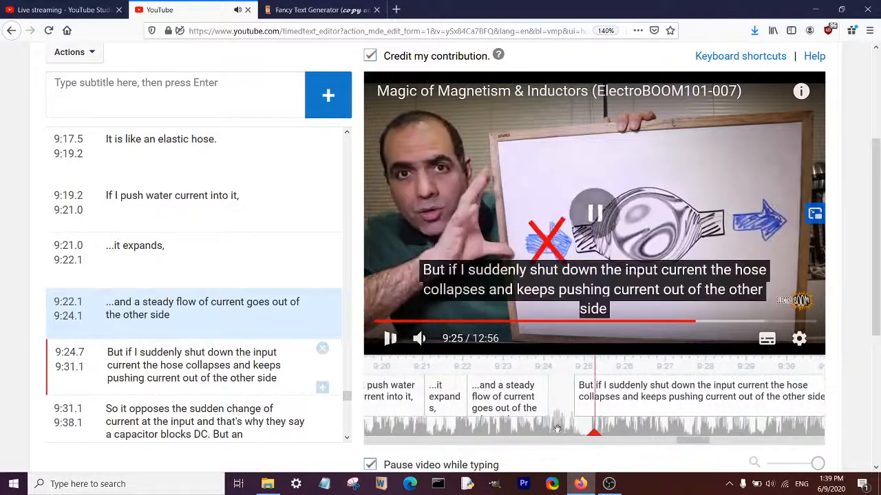
drag(543, 406, 590, 406)
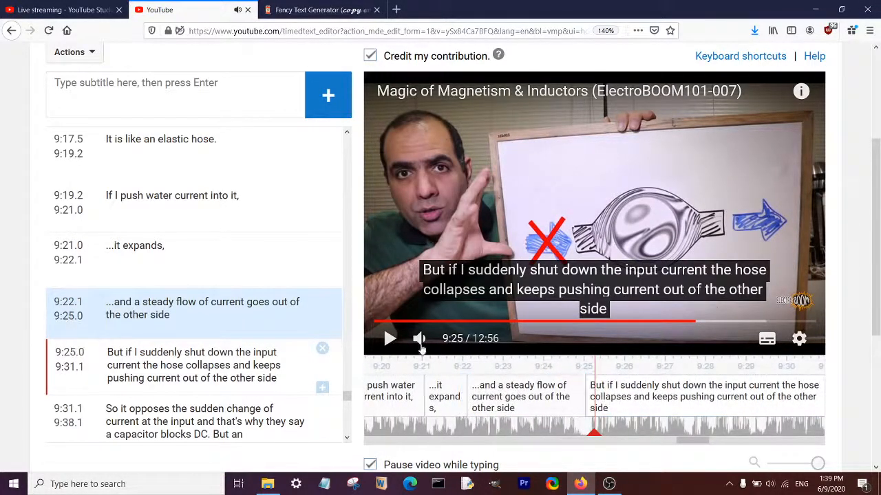
- End the "...and a steady flow of current" caption with a period and break its line before "goes out of the other side"
click(199, 317)
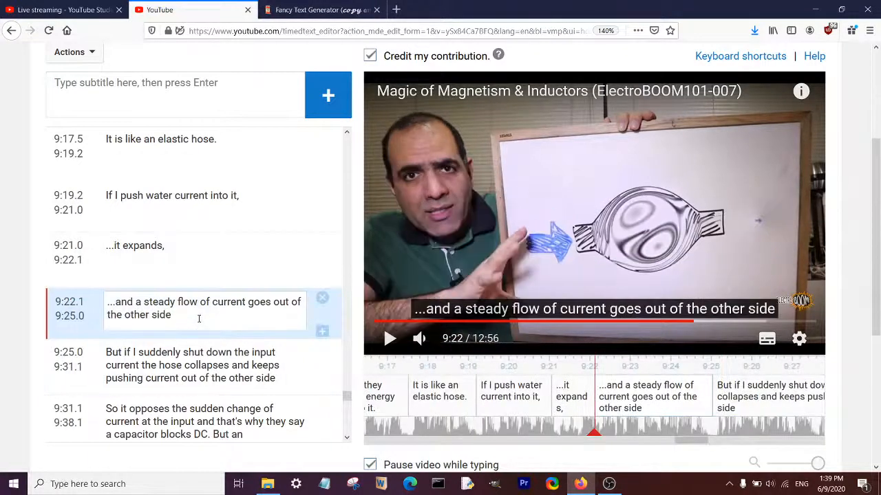
text(.)
scroll(255, 234, down, 2)
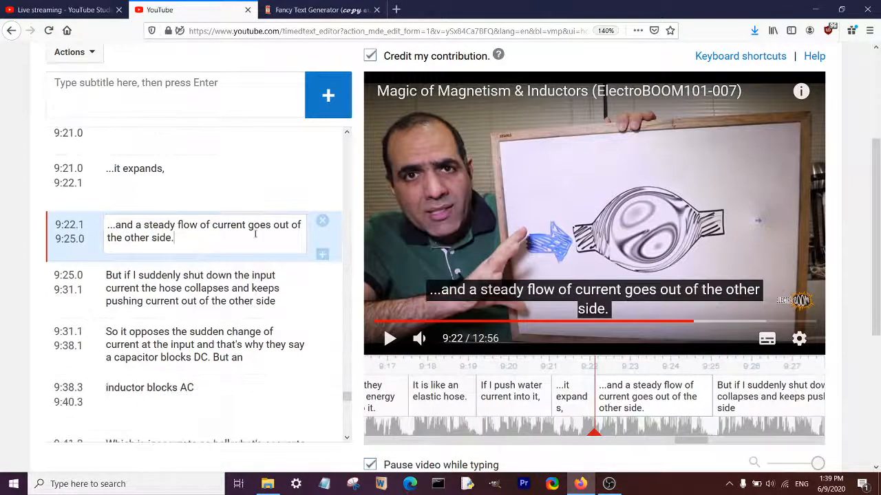
key(BackSpace)
key(shift+Return)
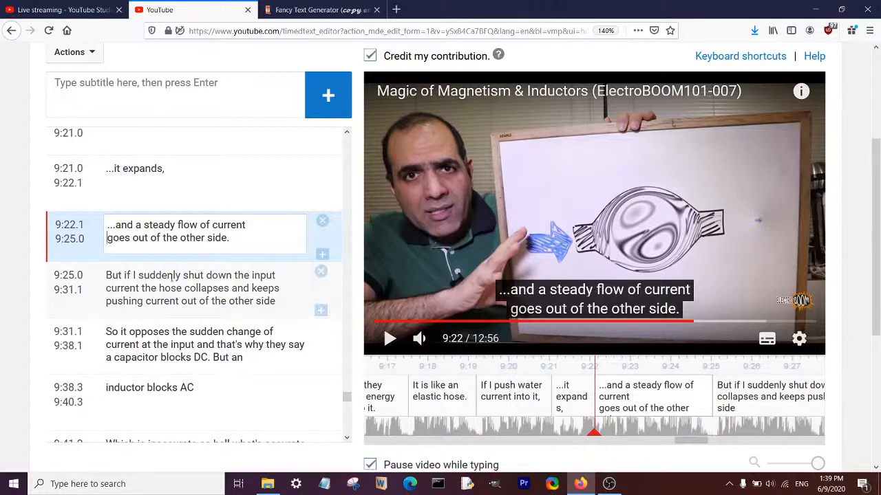
- Play the "But if I suddenly shut down the input current" caption and shorten it to end at 9:27.5
click(181, 275)
click(455, 244)
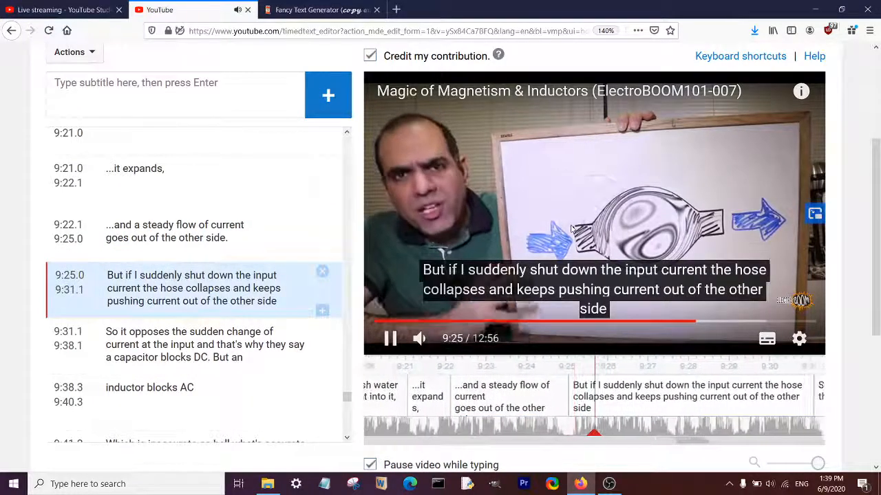
click(571, 229)
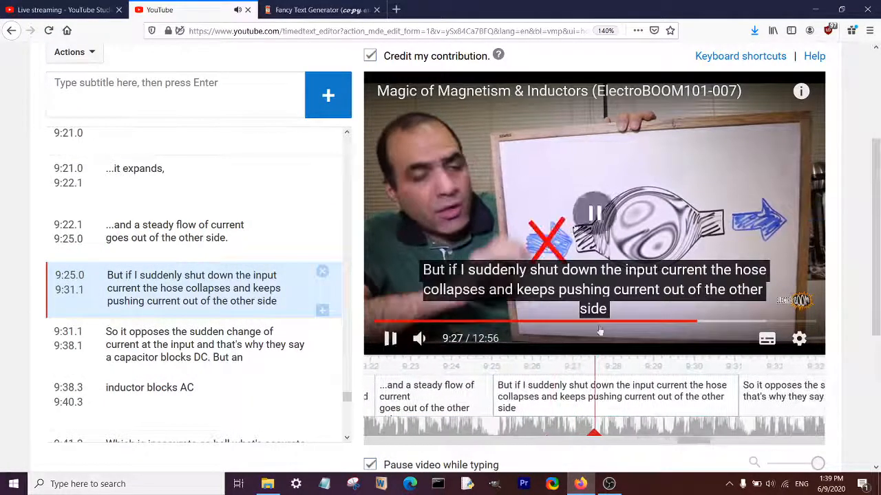
drag(741, 397, 596, 397)
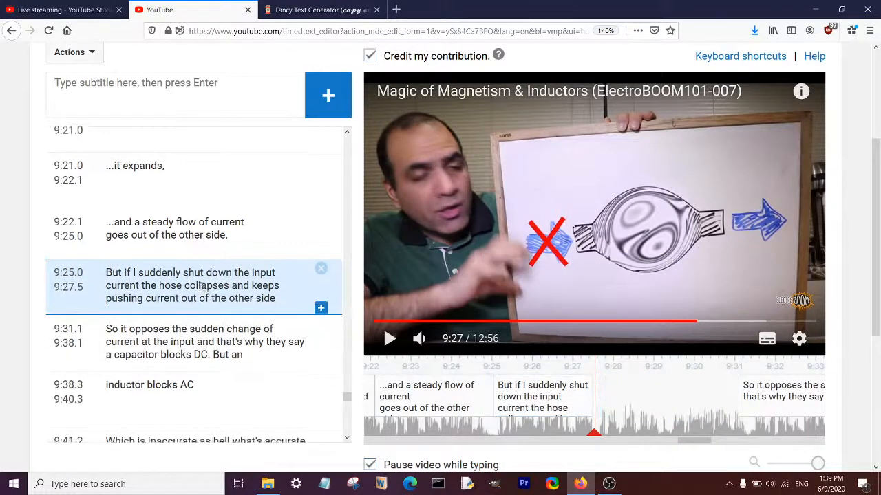
- Move "the hose collapses and keeps pushing current out of the other side" into a new 9:27.5 caption starting with "...", leaving a comma after "current"
click(321, 309)
drag(145, 211, 213, 264)
drag(143, 210, 279, 227)
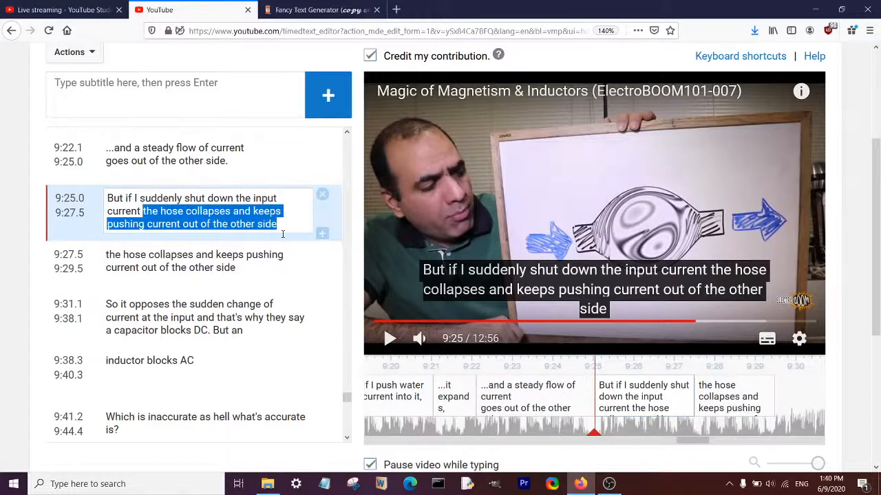
key(BackSpace)
key(BackSpace)
text(,)
click(107, 255)
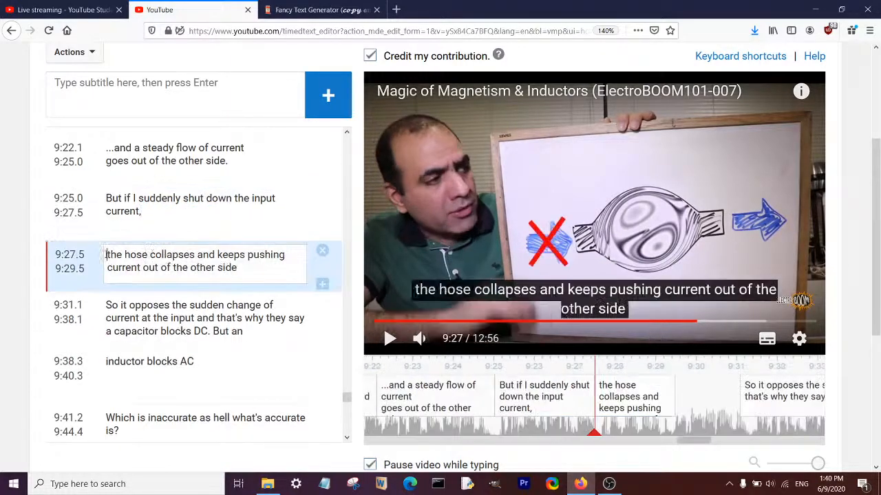
text(...)
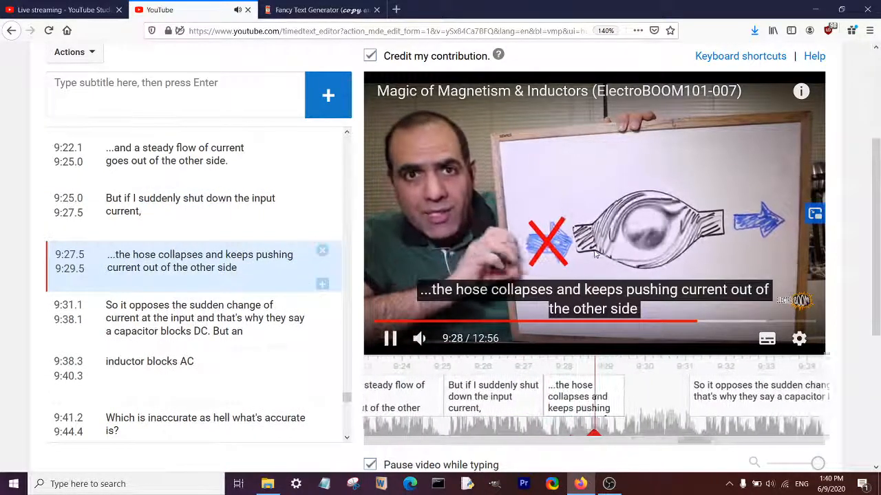
- Split the "...the hose collapses" caption at 9:28.7, moving "and keeps pushing current out of the other side" into the new caption and adding a comma after "collapses"
click(599, 410)
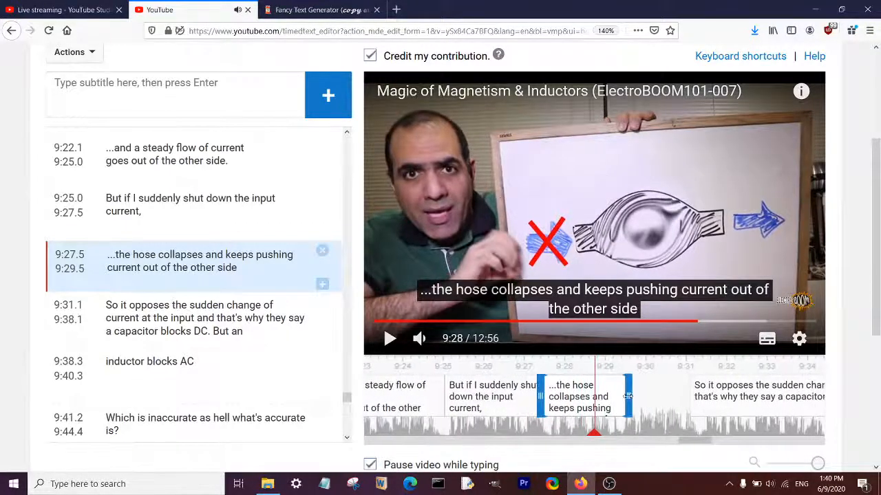
click(322, 285)
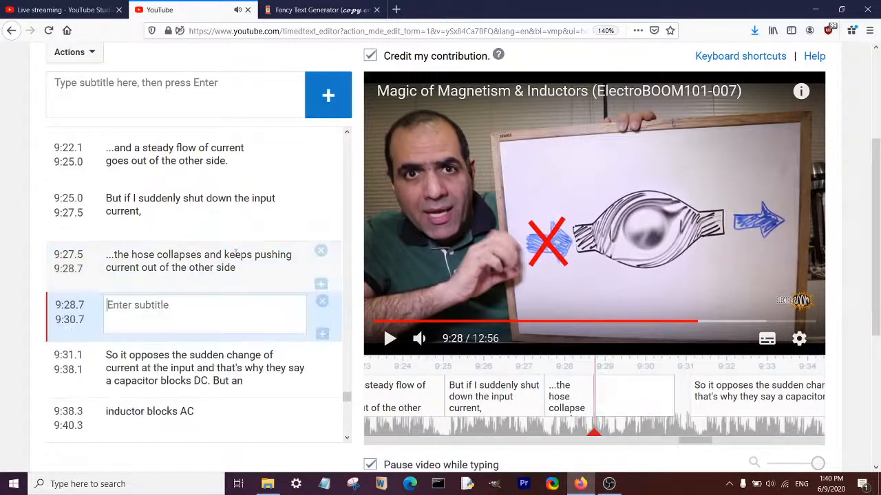
double_click(214, 254)
drag(232, 268, 236, 269)
drag(218, 266, 213, 314)
click(174, 277)
key(BackSpace)
text(,)
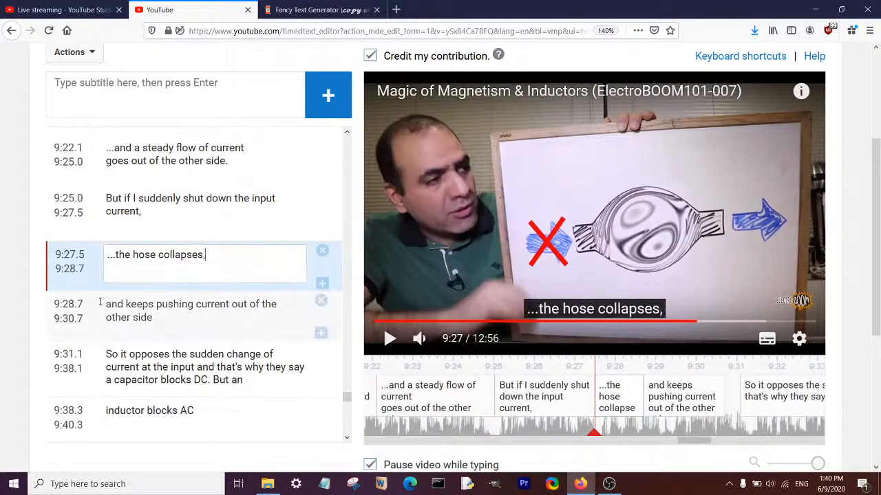
- Start the "and keeps pushing current" caption with "...", end it with a period, and extend it to 9:31.3
click(105, 304)
text(...)
click(179, 320)
text(.)
click(615, 240)
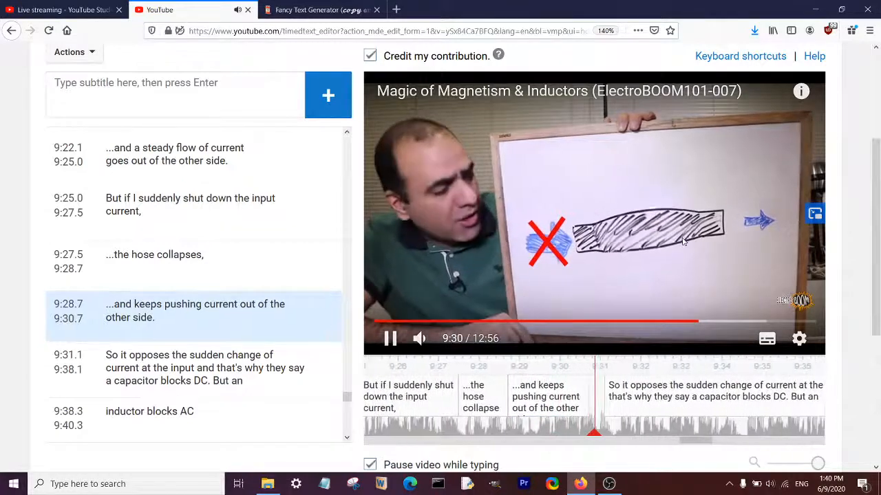
click(683, 242)
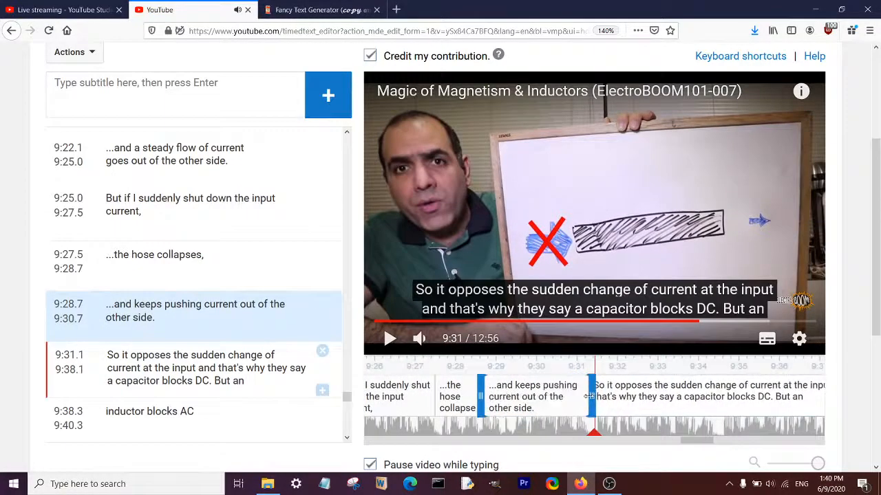
- Split the "So it opposes the sudden change" caption after "input" at 9:34.5 and start the second part with "..."
click(593, 246)
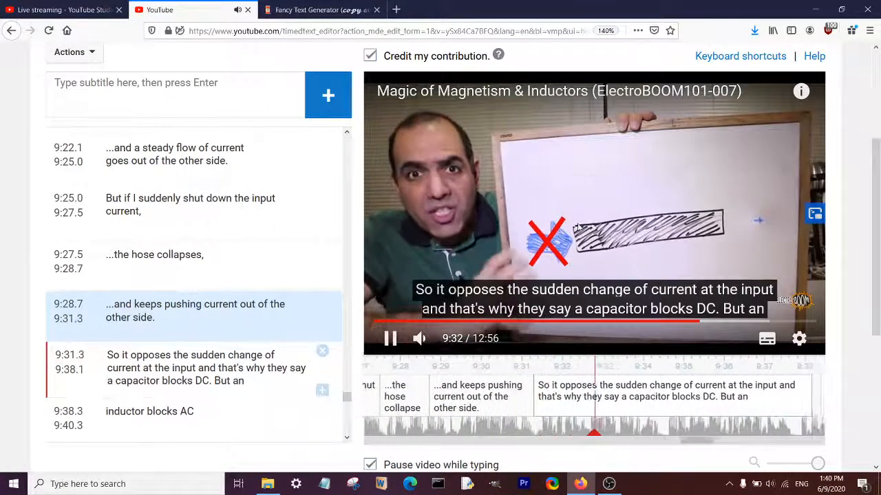
click(583, 257)
click(588, 266)
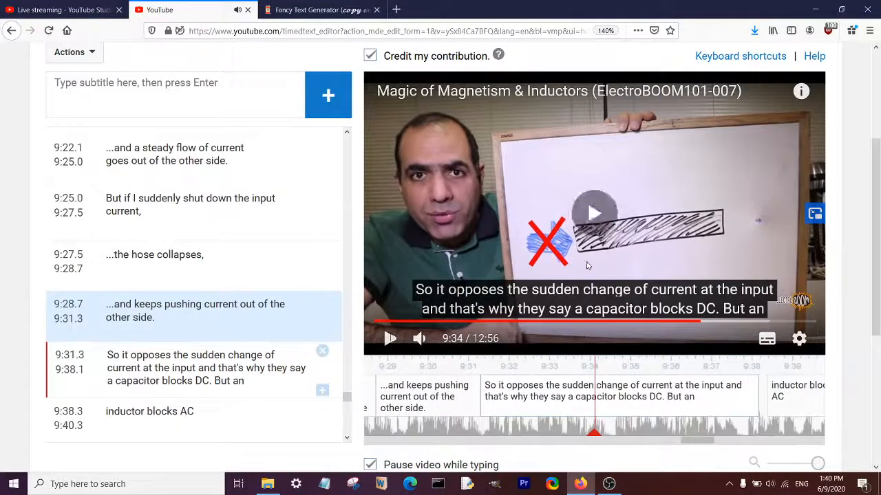
click(602, 294)
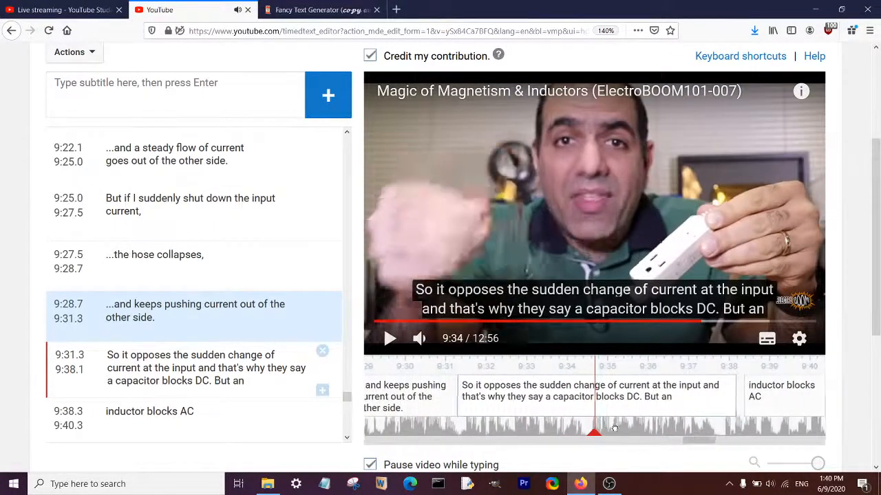
click(196, 369)
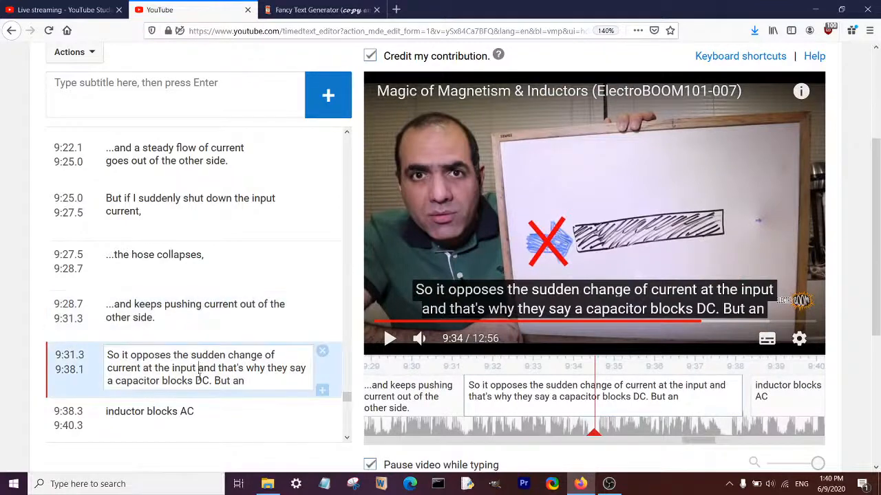
key(Return)
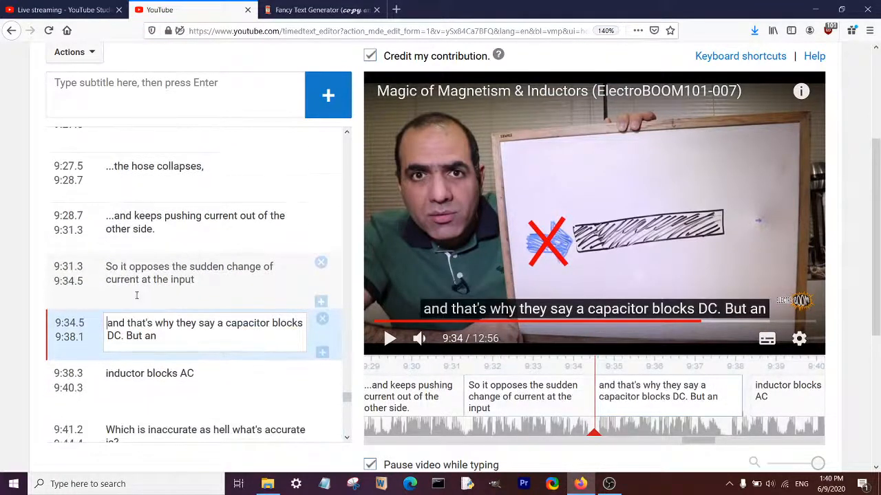
text(...)
- Shorten the "...and that's why they say" caption to 9:37.7 and shift the "inductor blocks AC" caption to start at 9:37.8
click(516, 220)
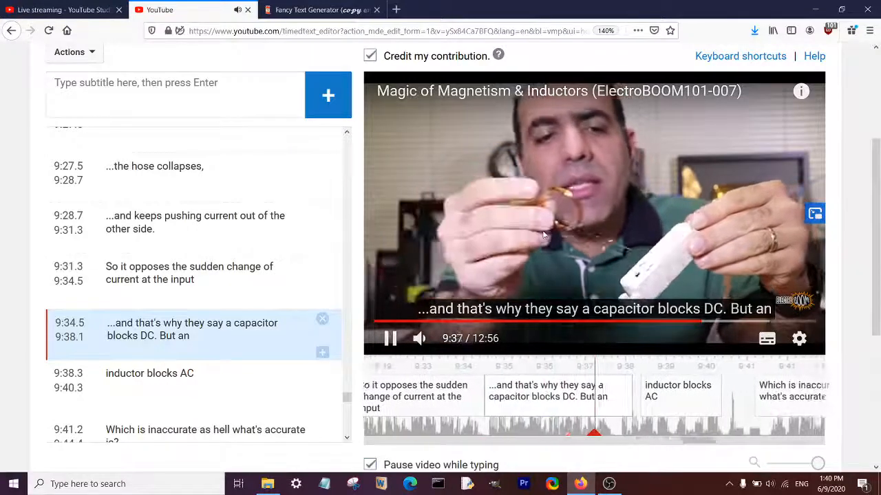
click(543, 236)
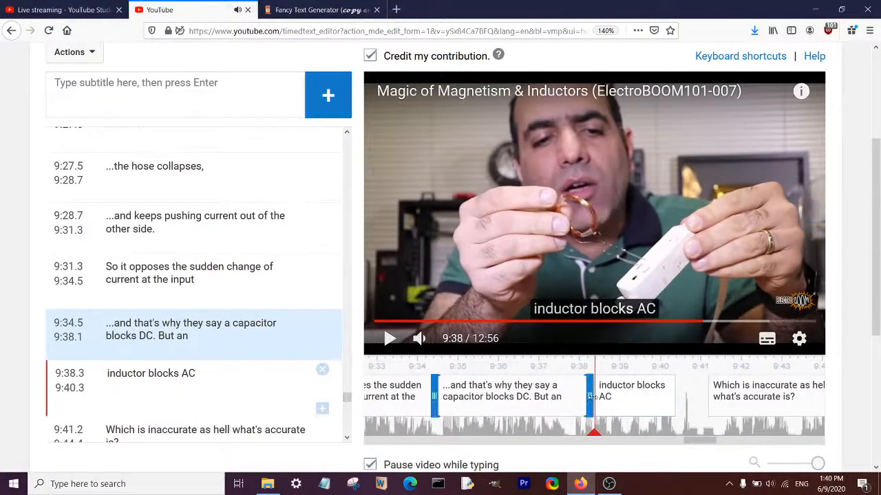
drag(576, 400, 575, 400)
drag(614, 402, 591, 406)
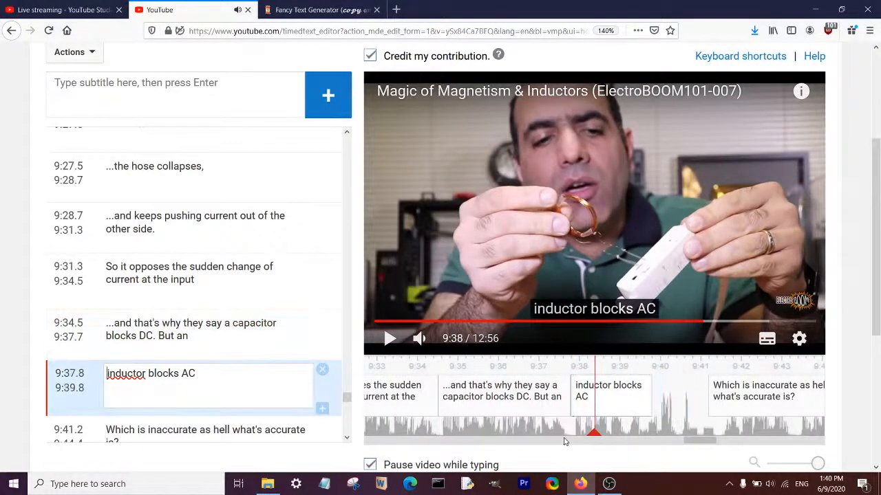
- Remove "But an" from the "...and that's why they say" caption and end it with a comma after "DC"
drag(159, 336, 188, 336)
key(BackSpace)
key(BackSpace)
key(BackSpace)
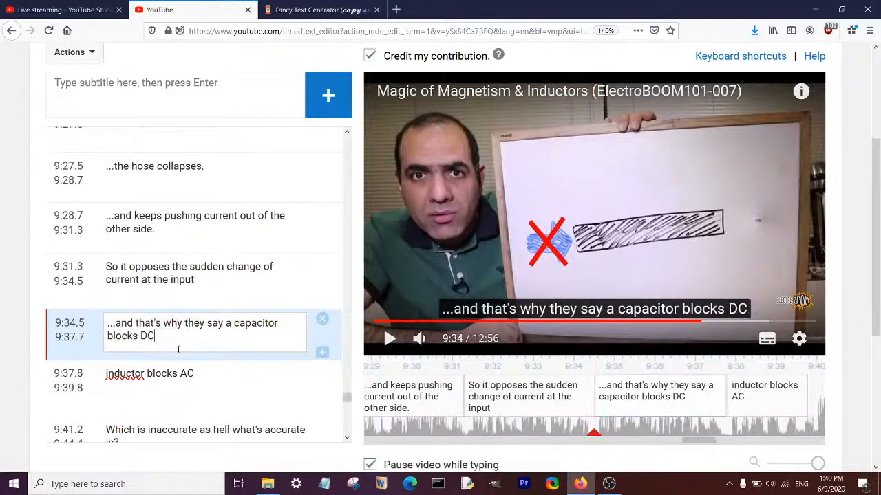
text(,)
- Change the "inductor blocks AC" caption to "...but an inductor blocks AC."
click(107, 373)
text(...)
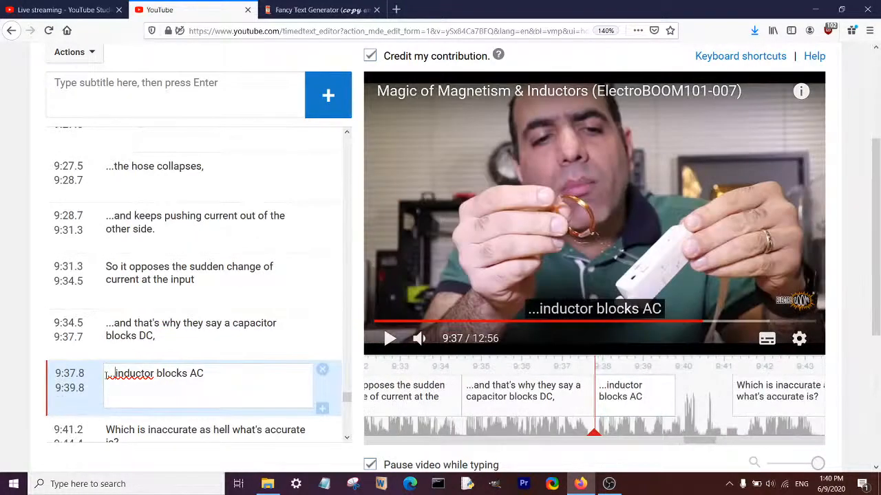
text(but an )
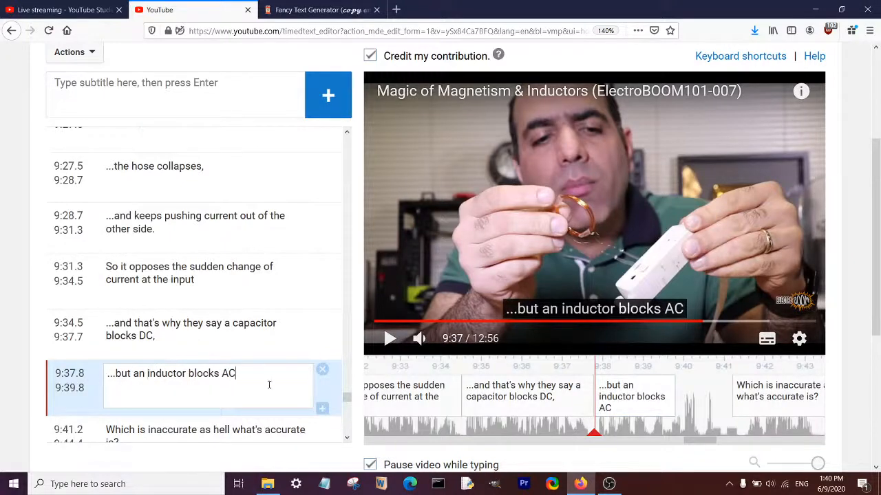
text(.)
- Replay the captions from 9:34.5 and extend the "...but an inductor blocks AC." caption to end at 9:39.9
click(177, 342)
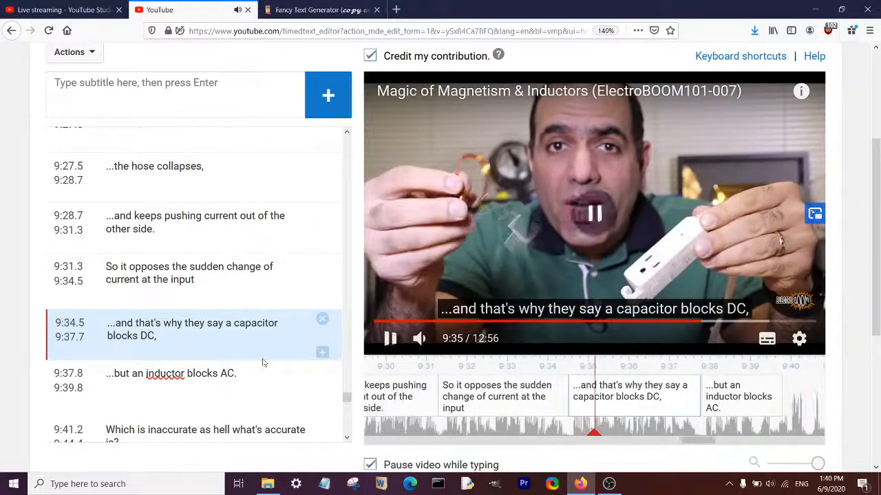
click(235, 387)
click(501, 248)
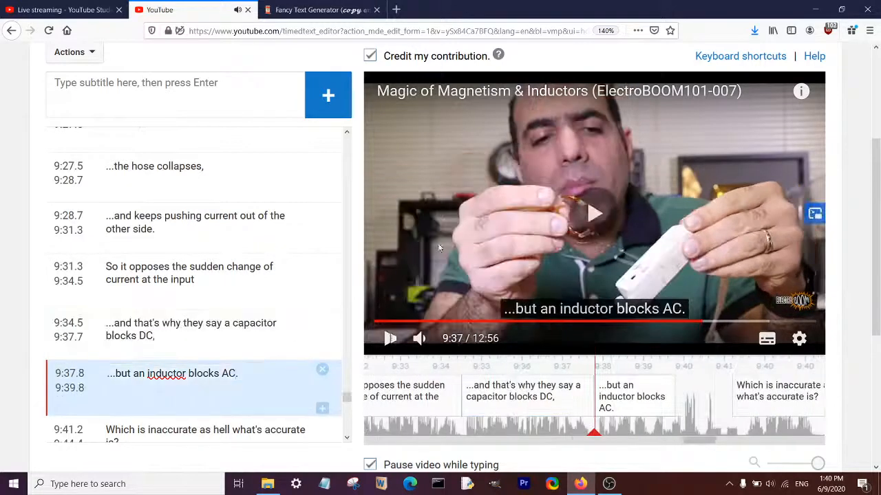
click(501, 249)
drag(575, 404, 579, 405)
drag(618, 408, 658, 406)
- Play on past the "...but an inductor blocks AC." caption and replace its final period with a hyphen
click(540, 259)
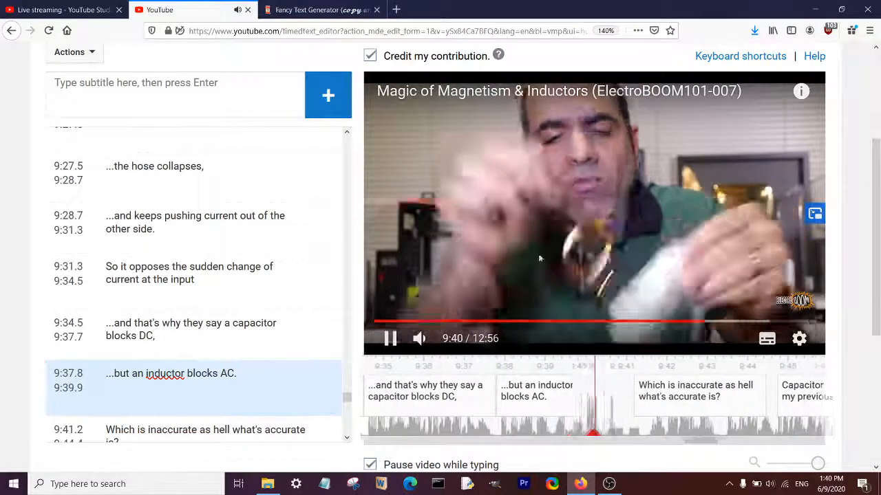
click(538, 254)
click(237, 374)
key(BackSpace)
text(-)
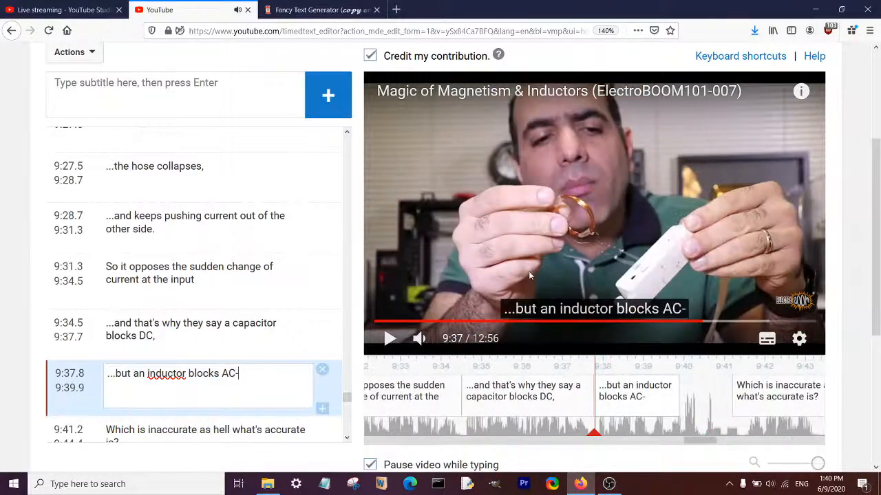
- Play on past "...but an inductor blocks AC-" and add an empty caption after it running from 9:40.4 to 9:40.9
click(528, 271)
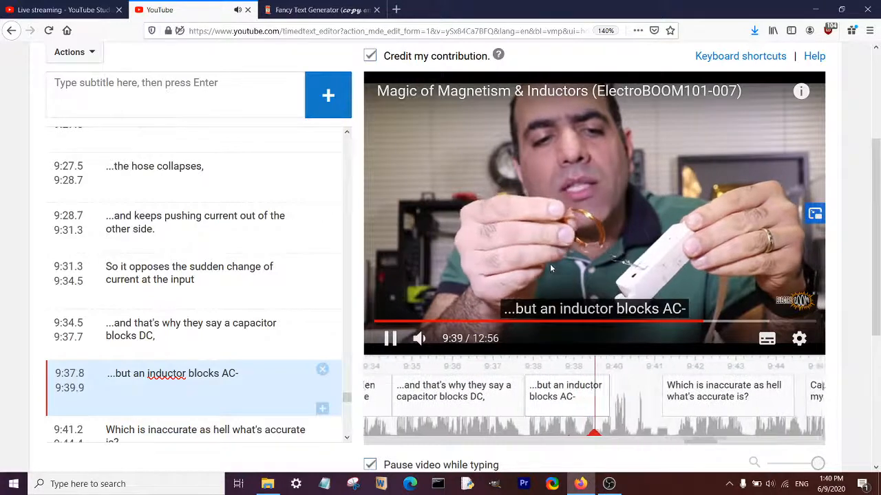
click(553, 263)
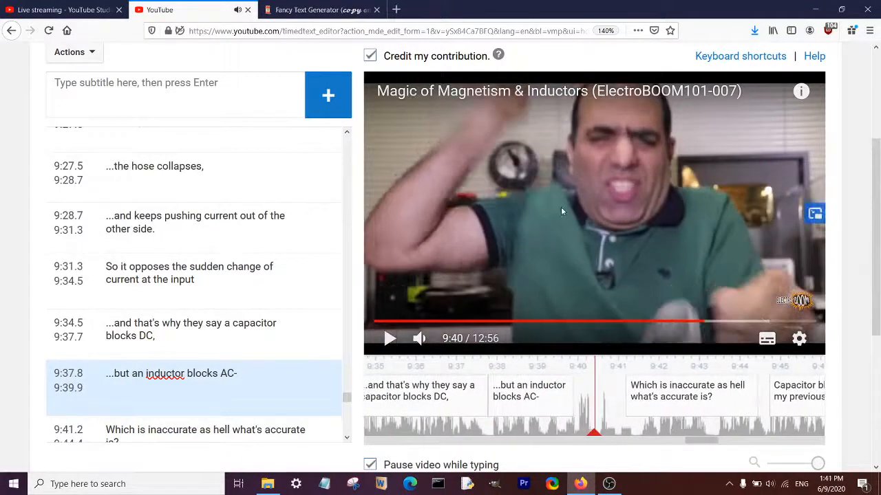
click(561, 401)
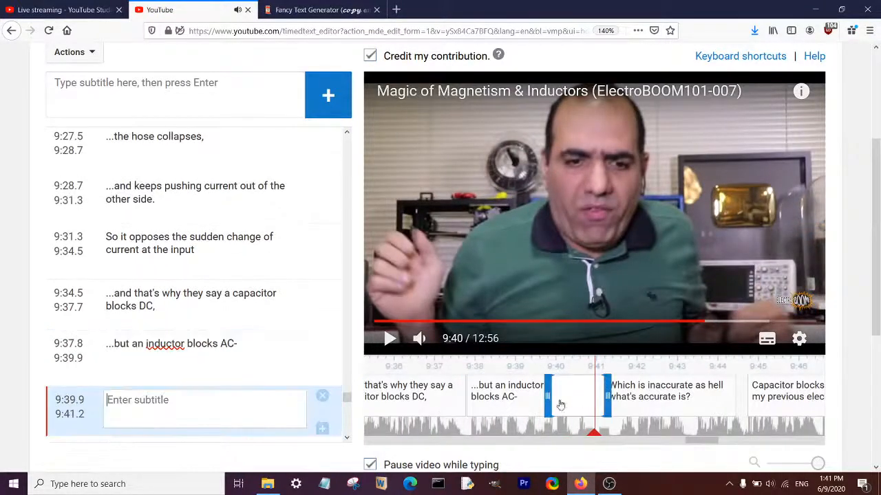
click(573, 242)
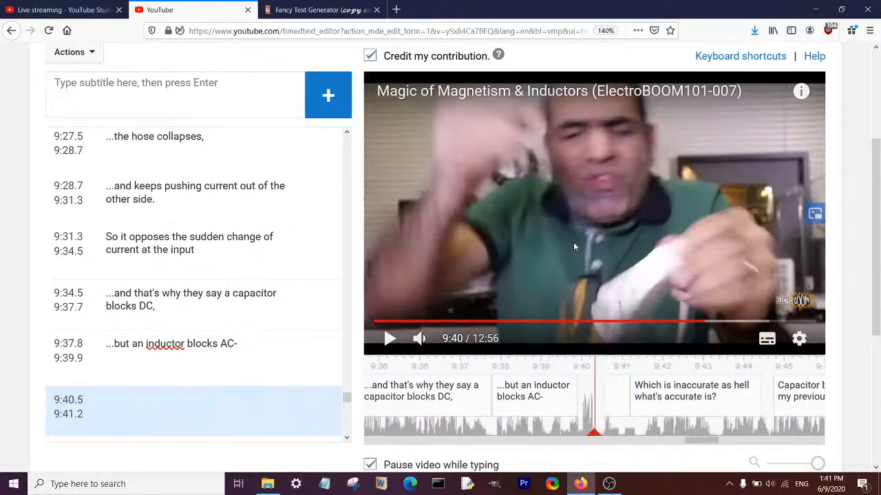
click(574, 242)
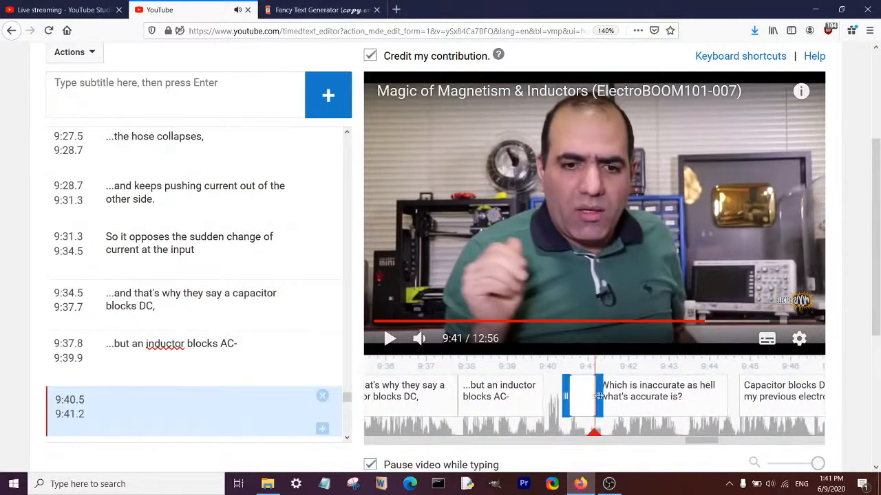
drag(598, 396, 580, 413)
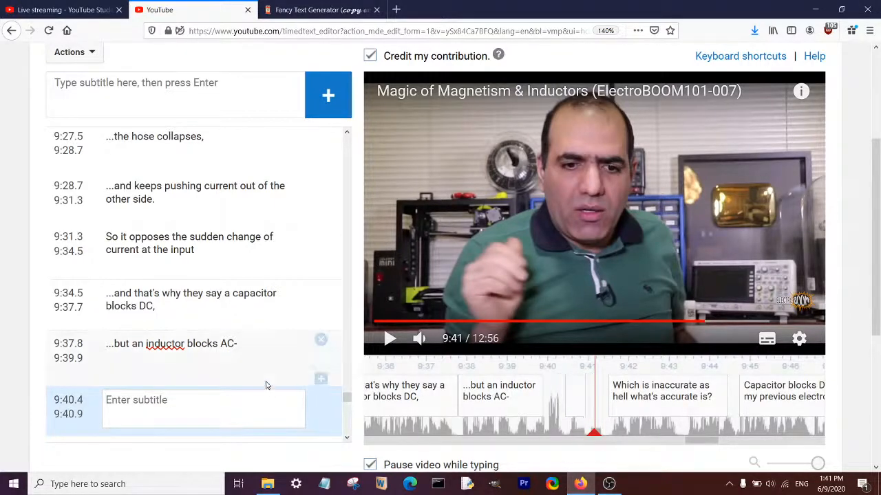
- Insert a second empty caption from 9:41.0 to 9:41.5, just before "Which is inaccurate as hell what's accurate is?"
scroll(317, 335, down, 2)
click(321, 352)
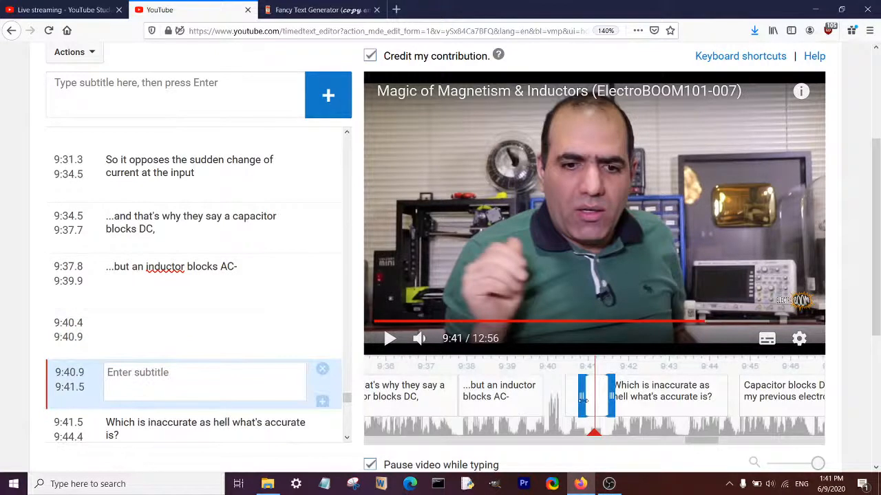
drag(584, 398, 595, 445)
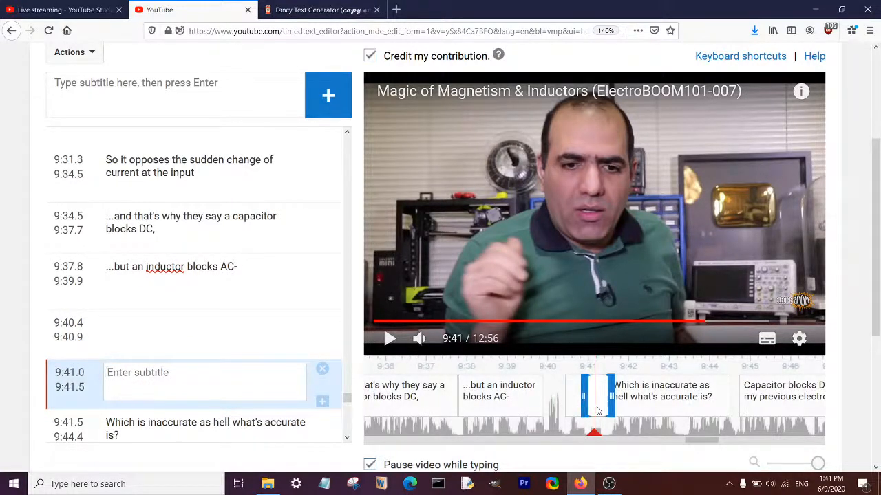
drag(608, 428, 629, 427)
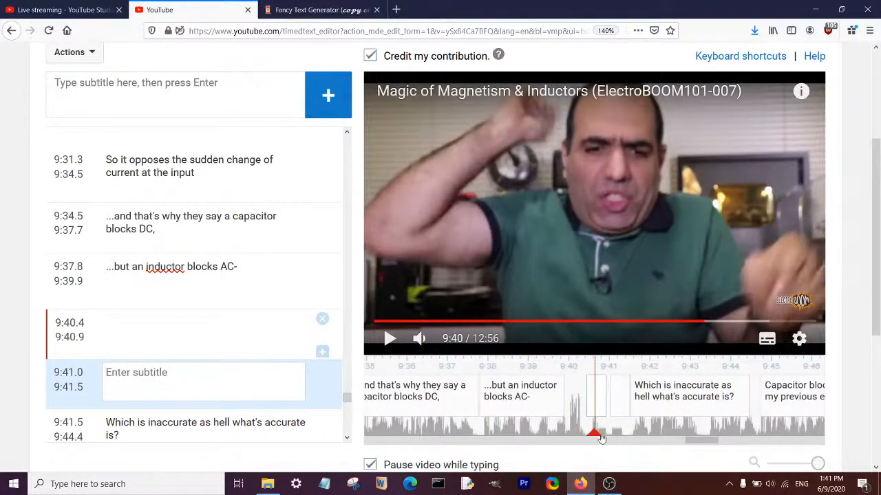
- Download the current English subtitles as a captions file
scroll(169, 283, down, 2)
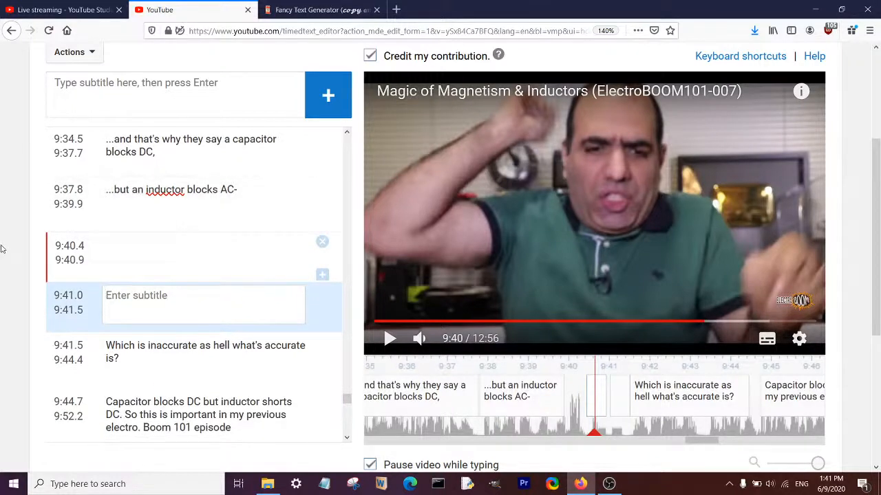
scroll(3, 249, up, 2)
click(88, 135)
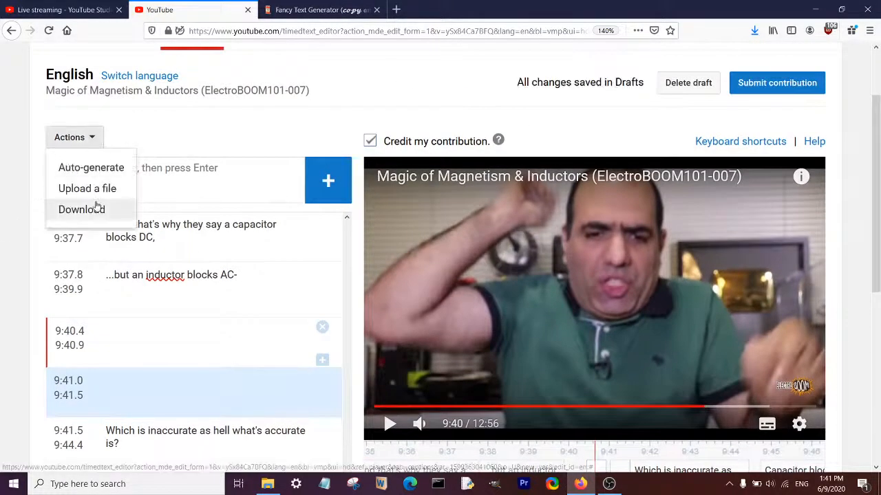
click(96, 208)
scroll(10, 258, up, 2)
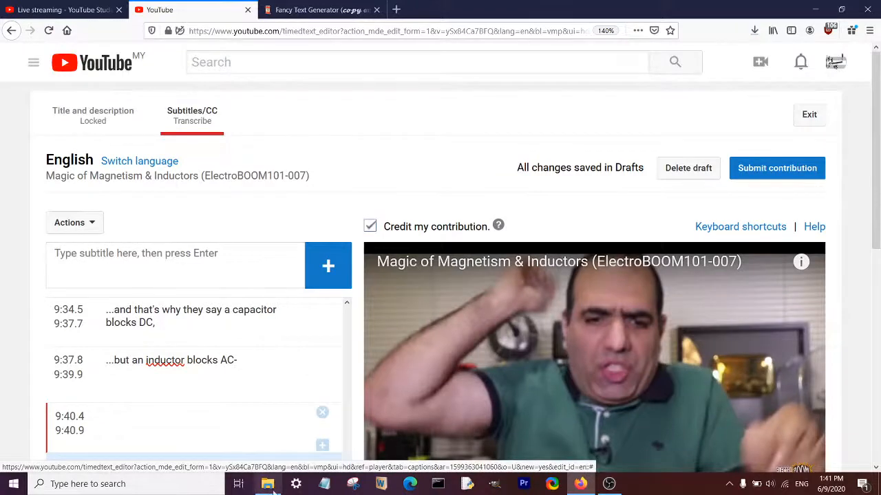
- Switch to File Explorer, refresh the Downloads folder and open captions(10).sbv in Notepad
click(272, 486)
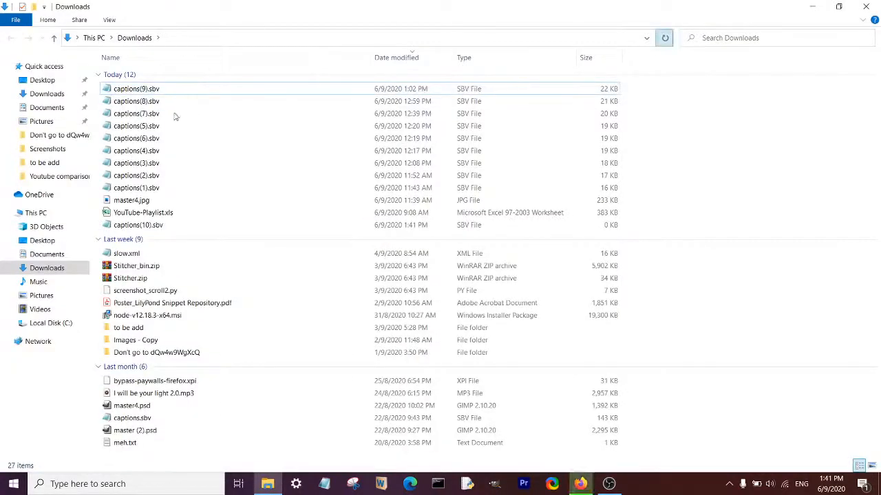
click(154, 90)
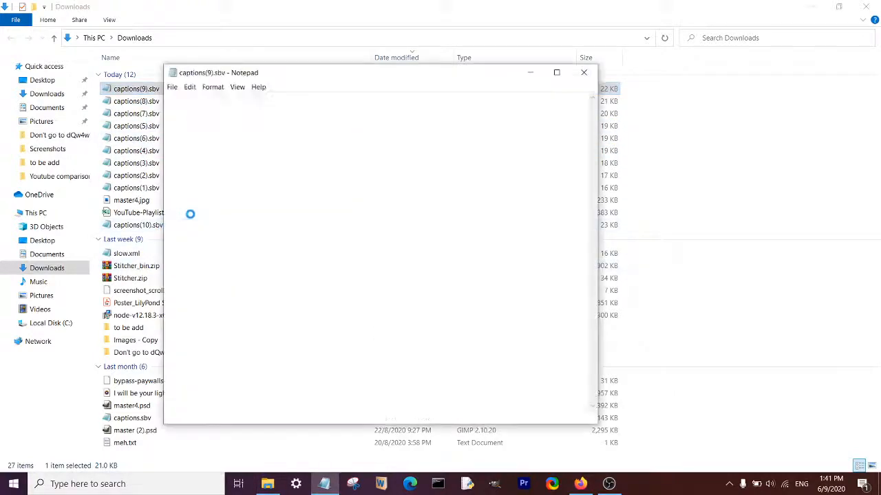
click(584, 73)
click(669, 39)
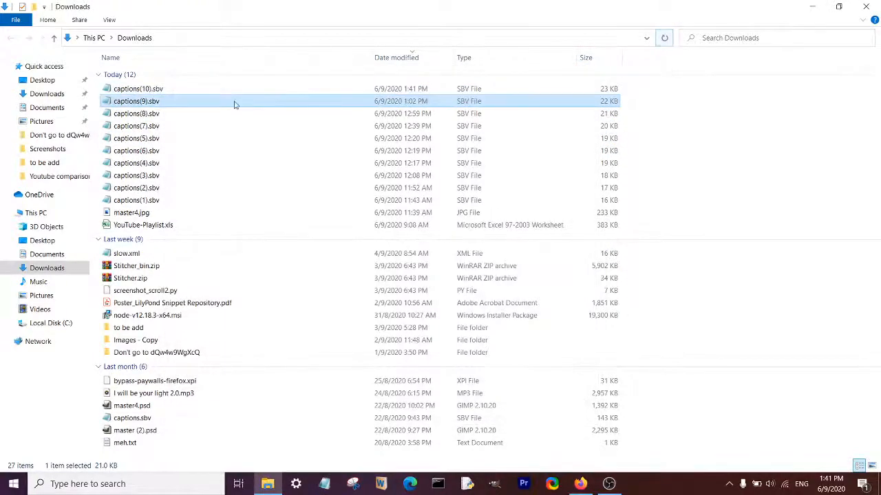
double_click(177, 88)
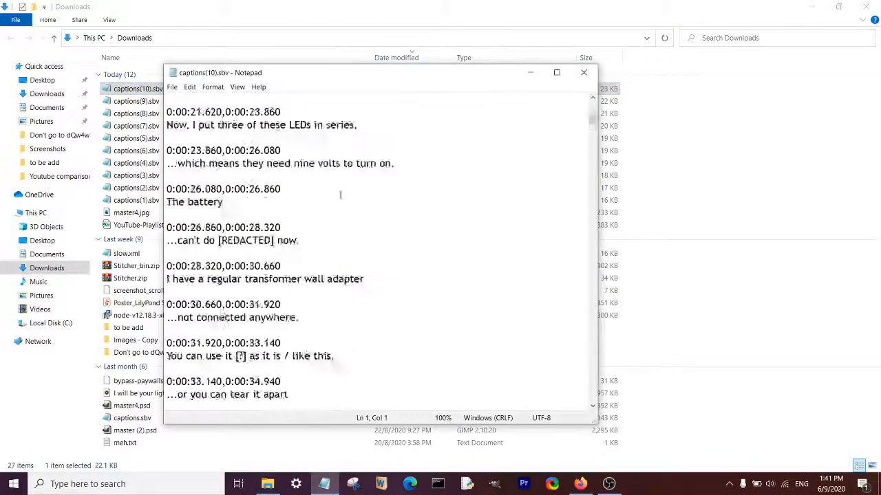
- Search captions(10).sbv for "blocks" and go to the two empty captions after "...but an inductor blocks AC-"
scroll(340, 195, down, 8)
key(ctrl+f)
text(bl)
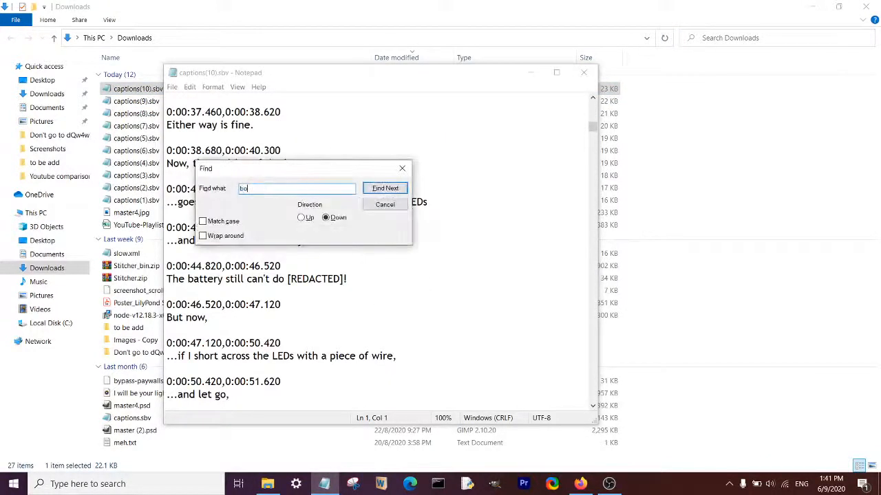
text(ocks)
key(Return)
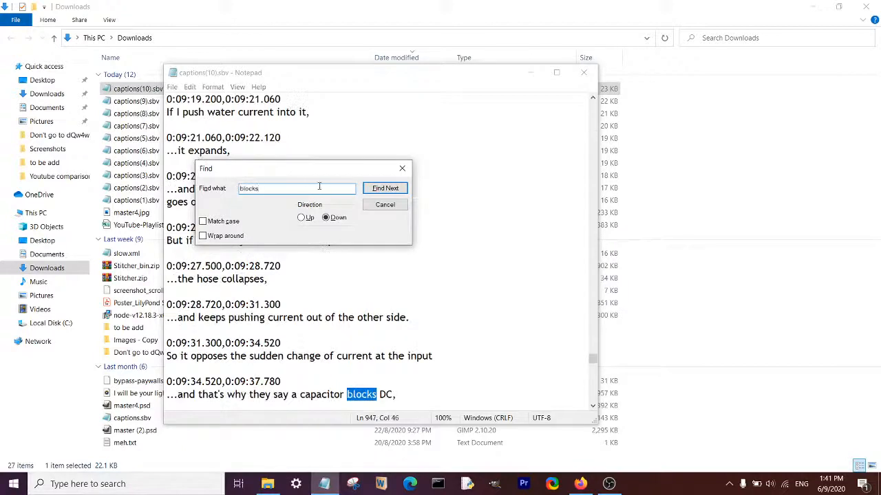
click(406, 168)
scroll(368, 249, down, 5)
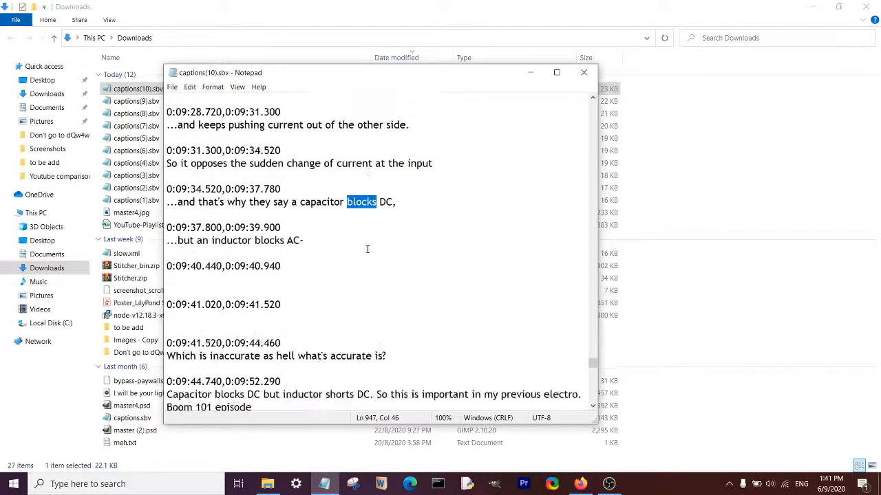
- Set the first empty caption's start to 0:09:40.500 and the second one's end to 0:09:41.400, then close the file
click(580, 483)
click(325, 484)
scroll(273, 240, down, 1)
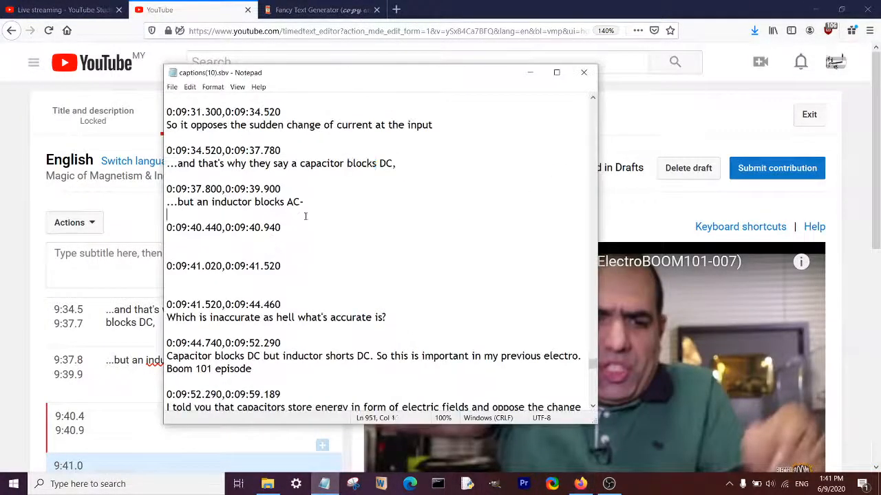
scroll(2, 259, down, 3)
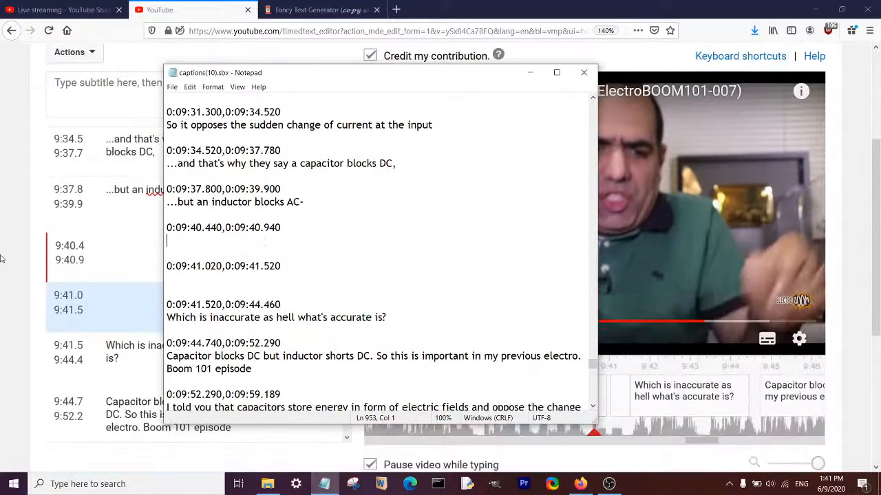
drag(400, 75, 341, 92)
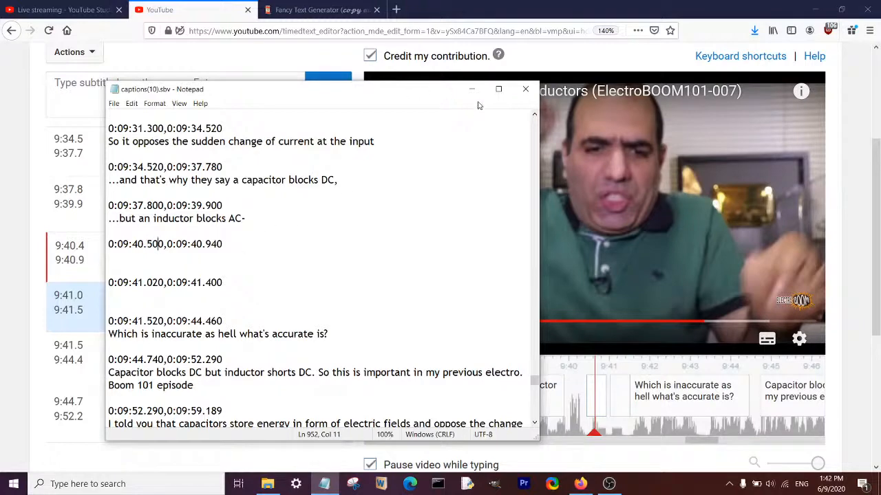
click(524, 90)
- Upload captions(10).sbv as the subtitles file to overwrite the English version
click(71, 52)
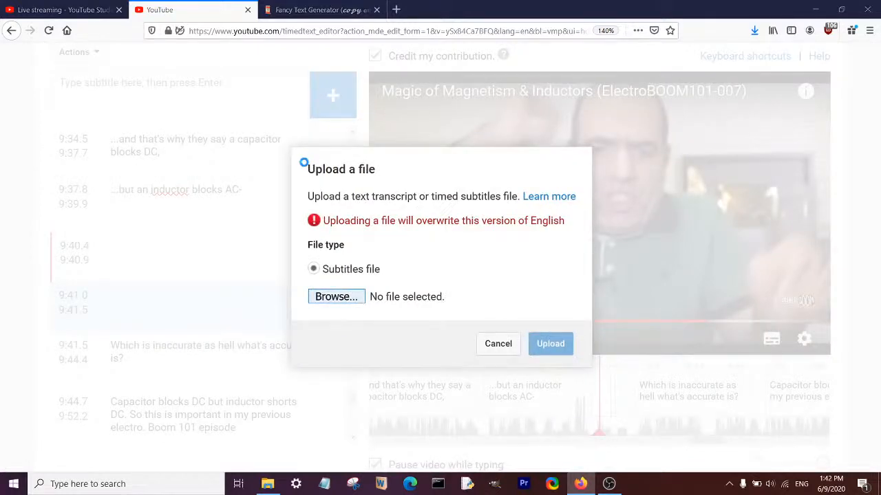
double_click(291, 103)
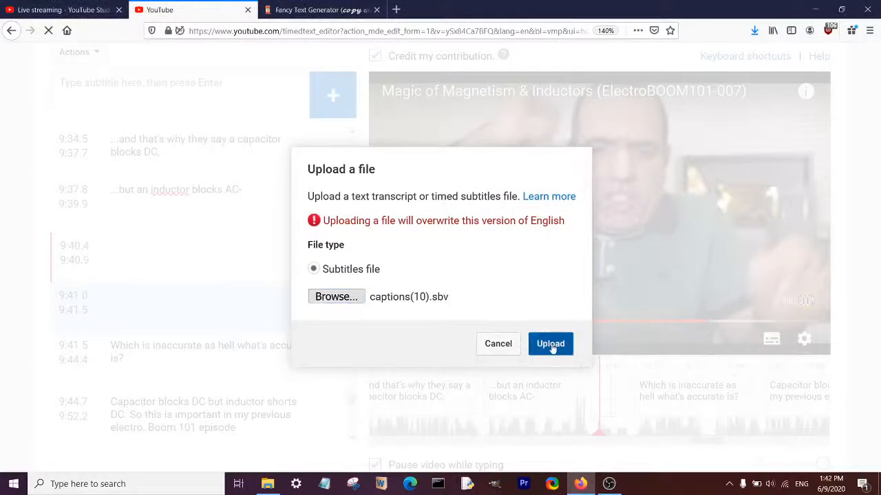
click(553, 346)
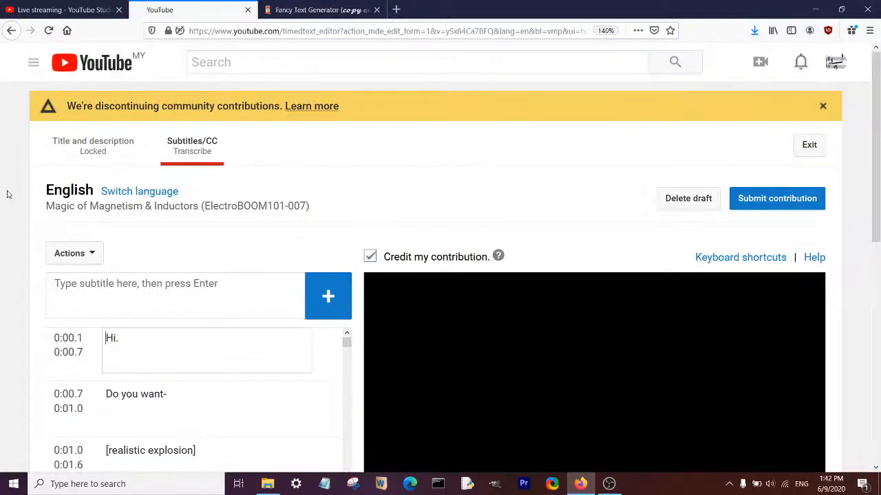
- Upload captions(10).sbv a second time over the reloaded English subtitles
scroll(8, 195, down, 3)
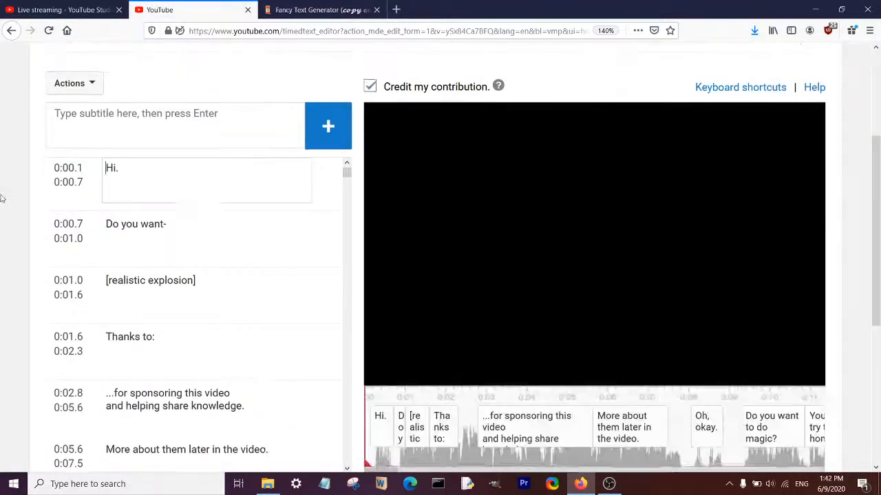
scroll(8, 199, up, 2)
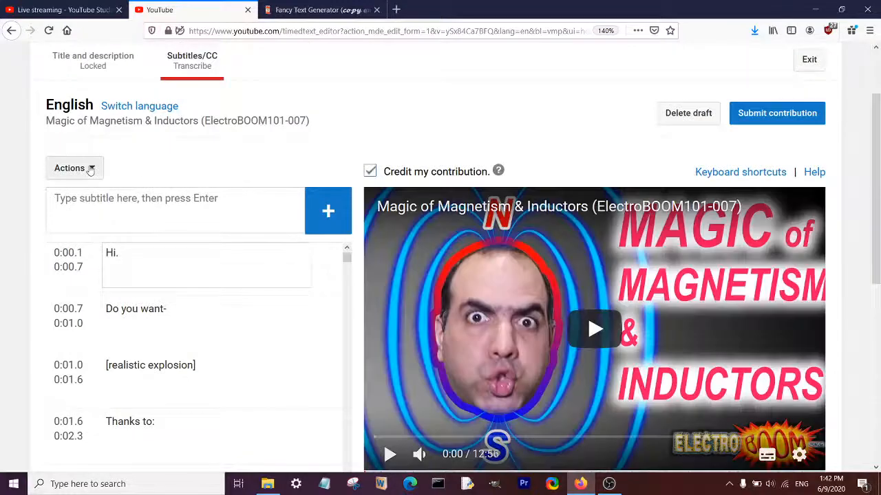
click(90, 167)
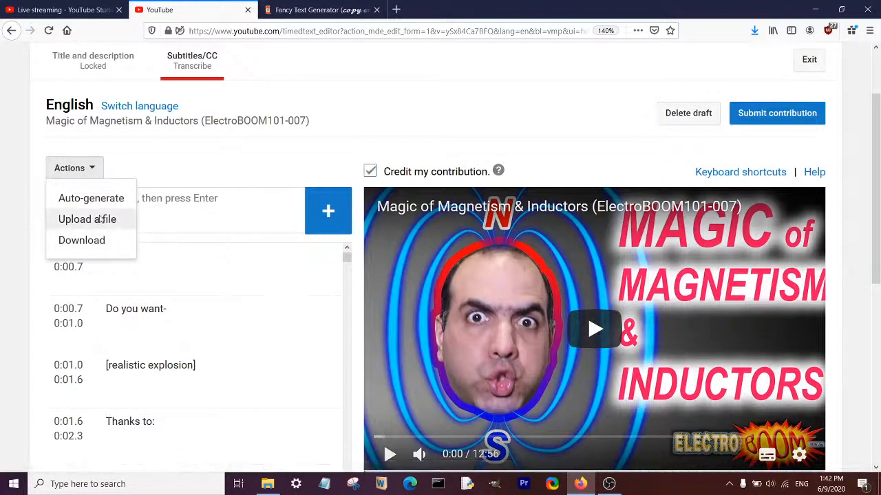
click(100, 218)
click(334, 297)
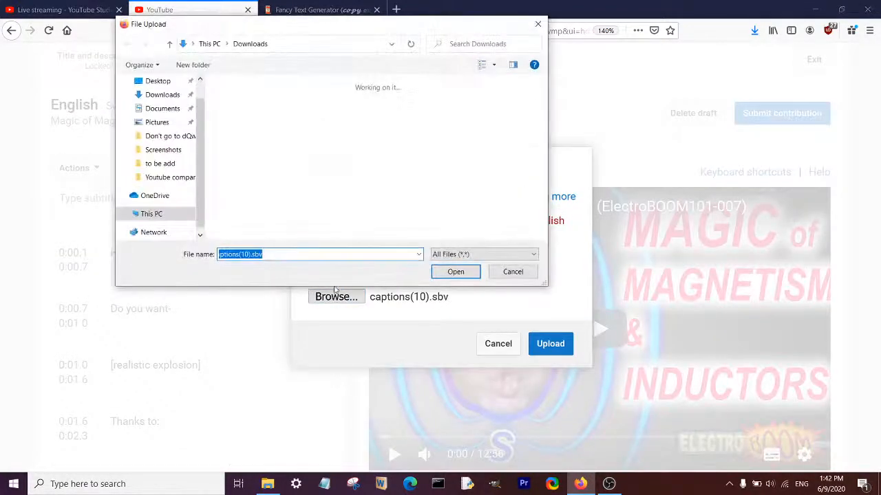
double_click(346, 100)
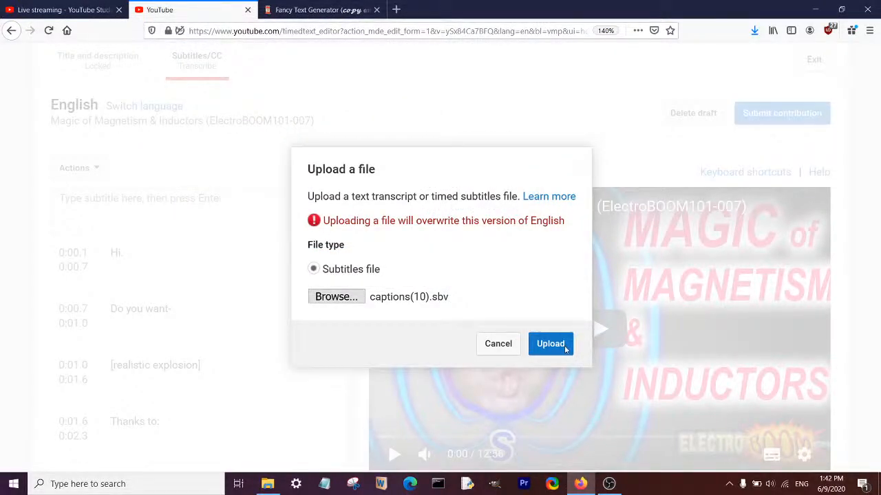
click(565, 350)
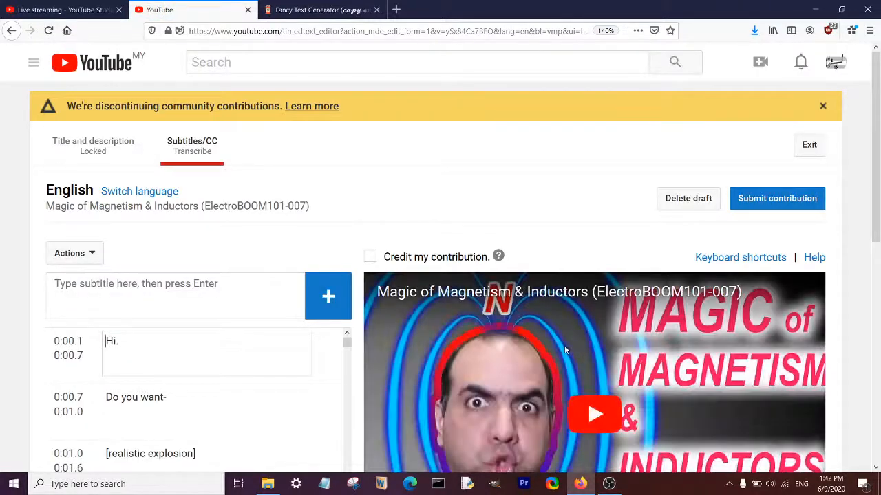
- Check the uploaded subtitle list around "...but an inductor blocks AC-" for the two empty captions
scroll(366, 188, down, 2)
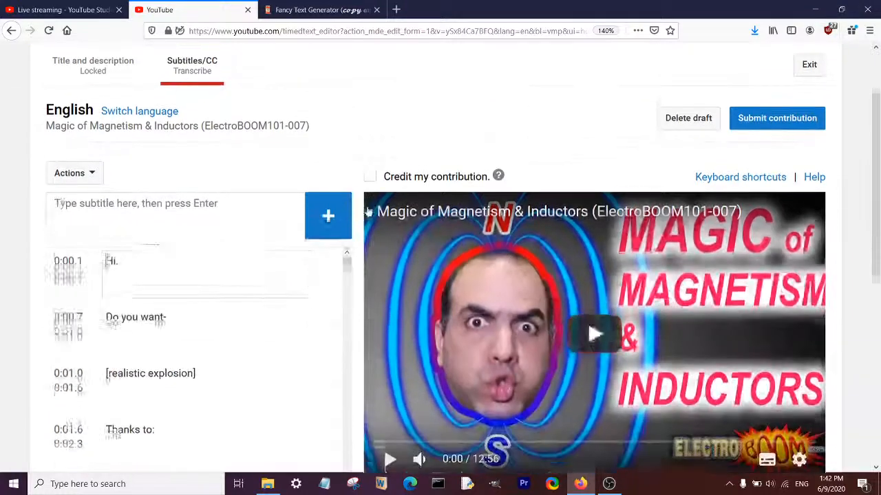
scroll(2, 250, down, 2)
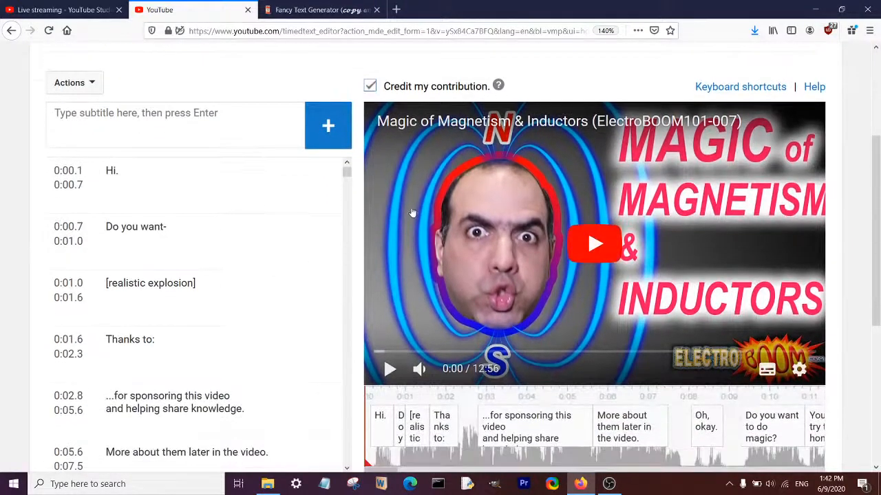
drag(348, 174, 335, 455)
scroll(201, 353, up, 10)
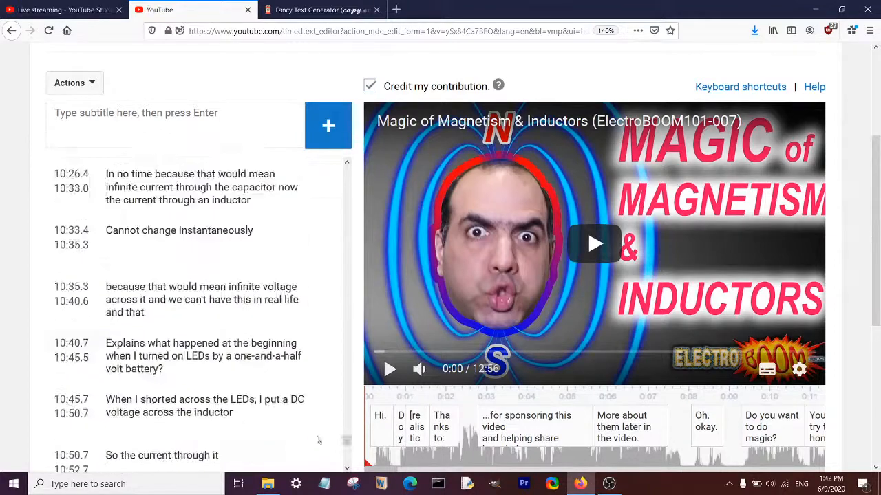
scroll(202, 353, up, 4)
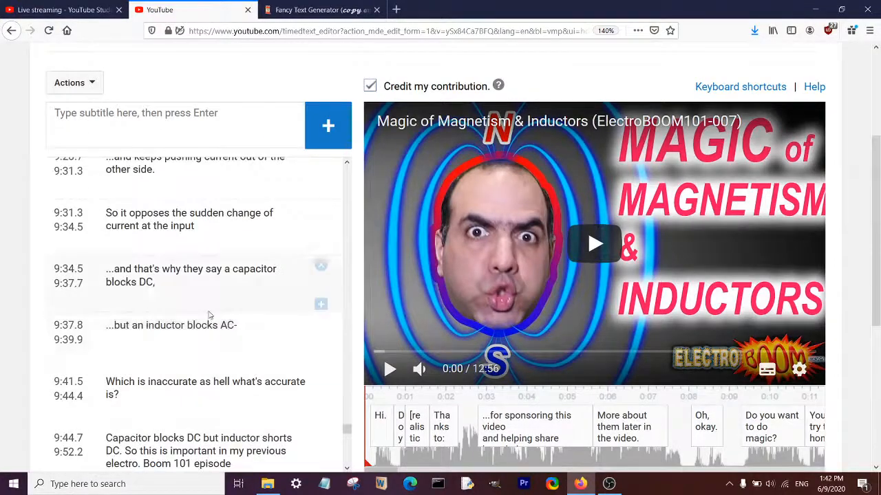
- Check the timing of the captions "...and that's why they say a capacitor blocks DC," and "...but an inductor blocks AC-"
click(216, 297)
scroll(20, 339, down, 3)
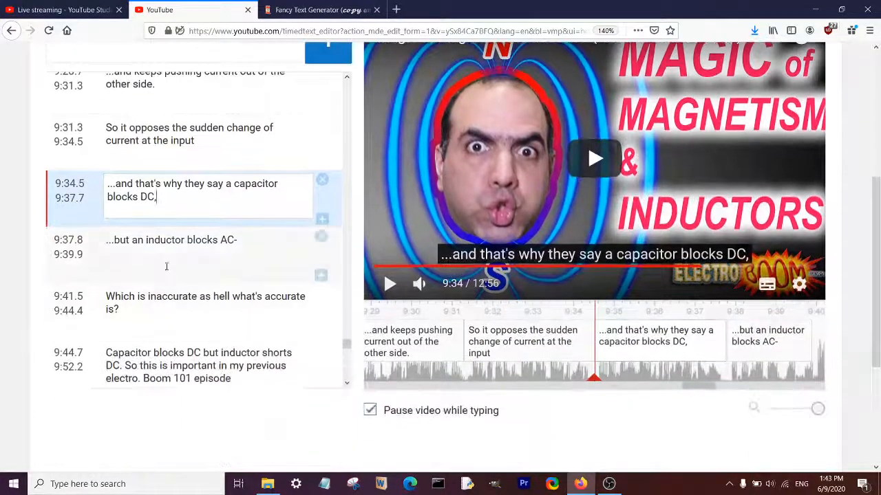
scroll(185, 294, down, 1)
scroll(184, 295, up, 3)
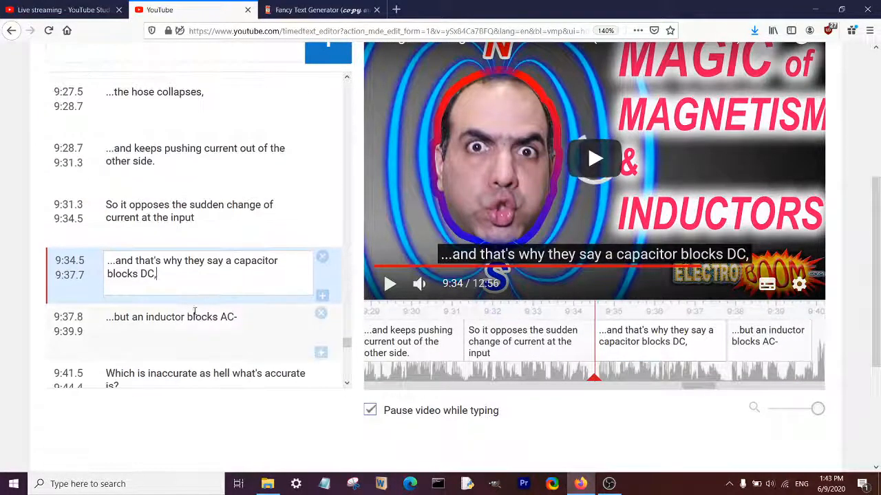
click(195, 317)
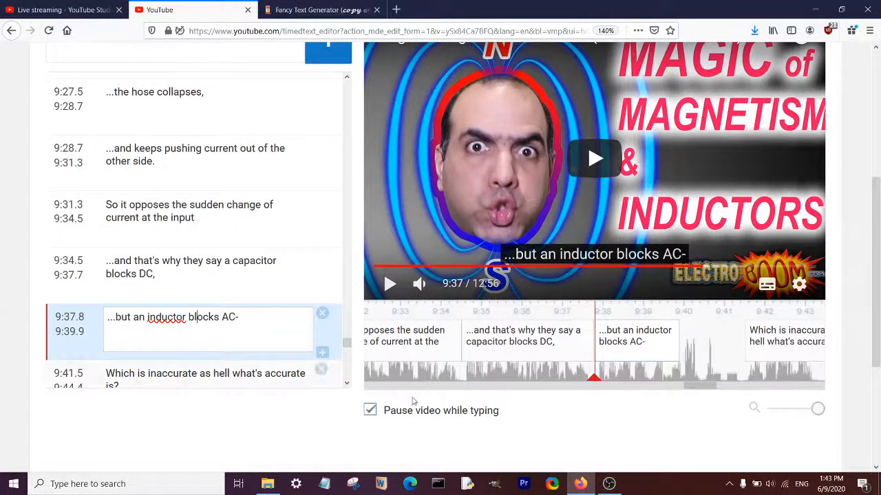
- Open captions(10).sbv from the Downloads folder in Notepad and find the text "block"
click(267, 483)
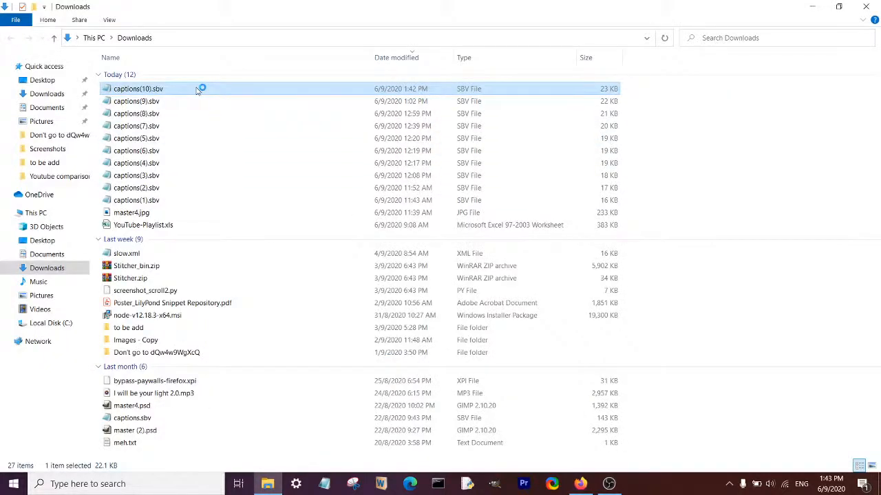
scroll(223, 226, down, 20)
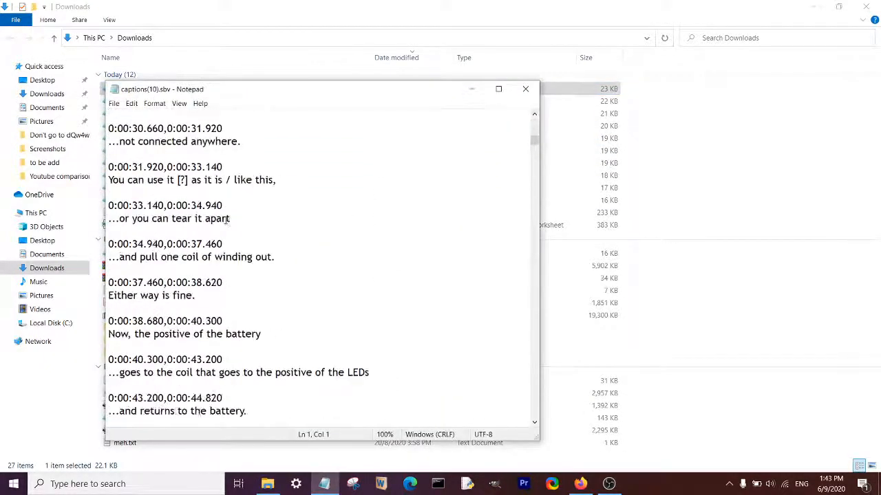
key(ctrl+f)
text(blo)
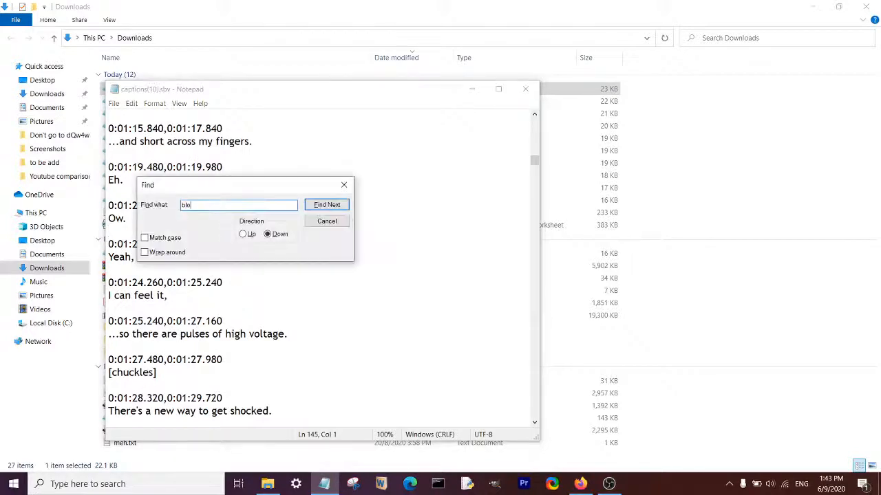
text(ck)
key(Return)
click(344, 186)
scroll(319, 264, down, 2)
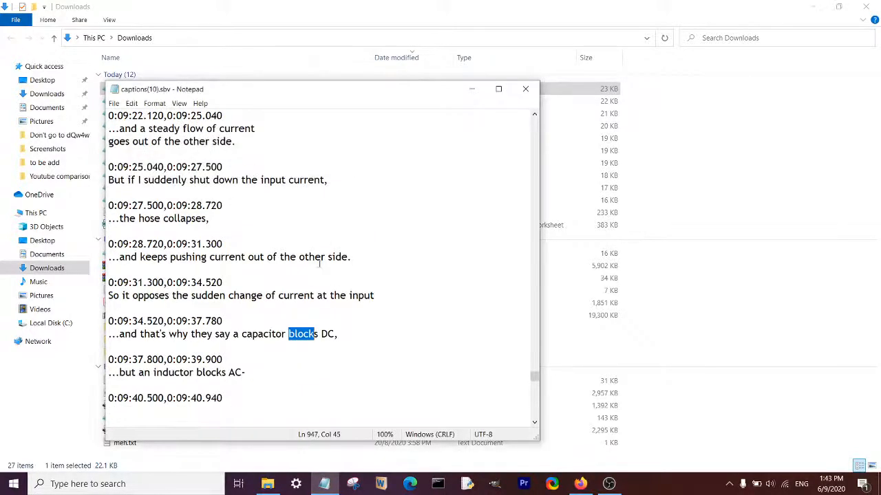
- Set the start time of the "...but an inductor blocks AC-" caption to 0:09:37.780, matching the previous caption's end
click(217, 333)
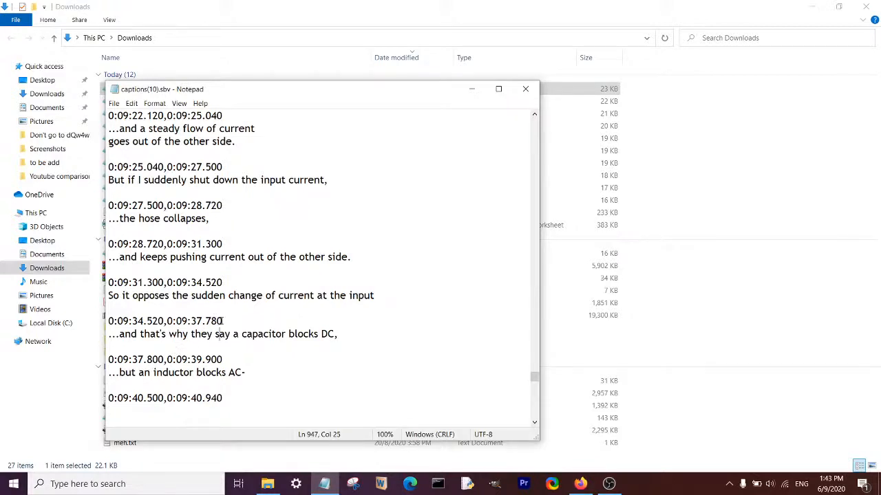
drag(222, 321, 199, 321)
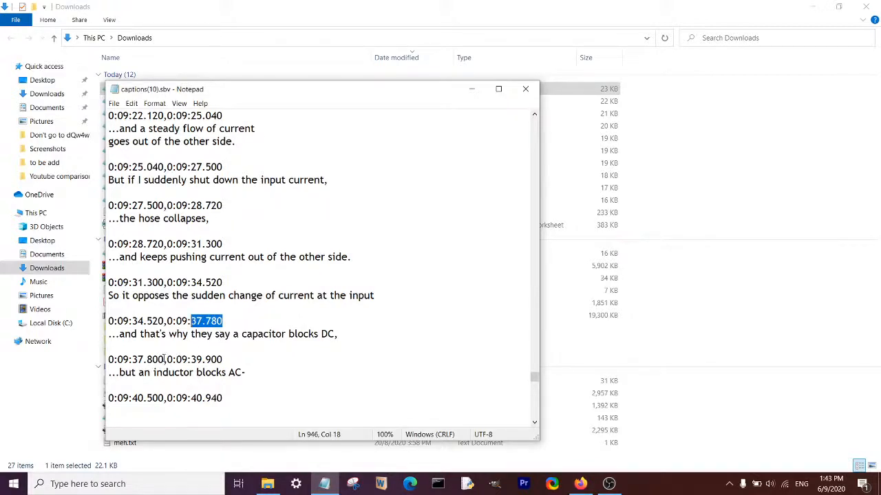
drag(164, 358, 138, 359)
scroll(191, 319, down, 2)
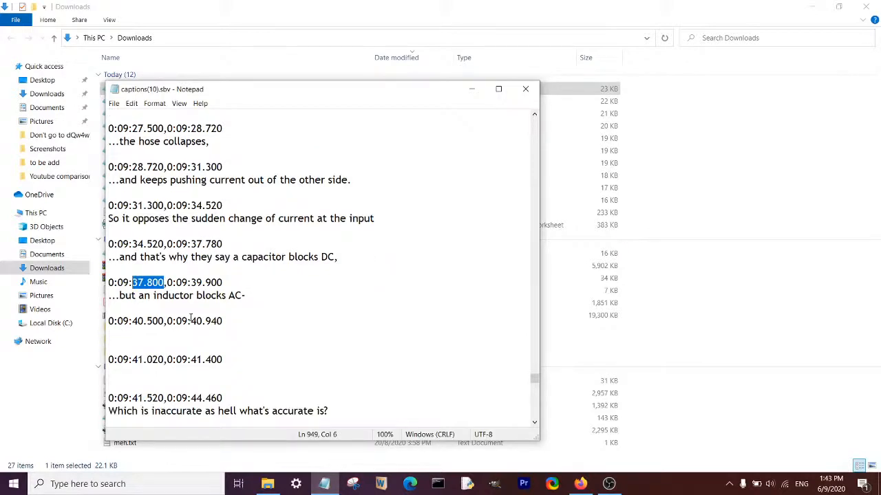
text(37.780)
scroll(214, 320, down, 1)
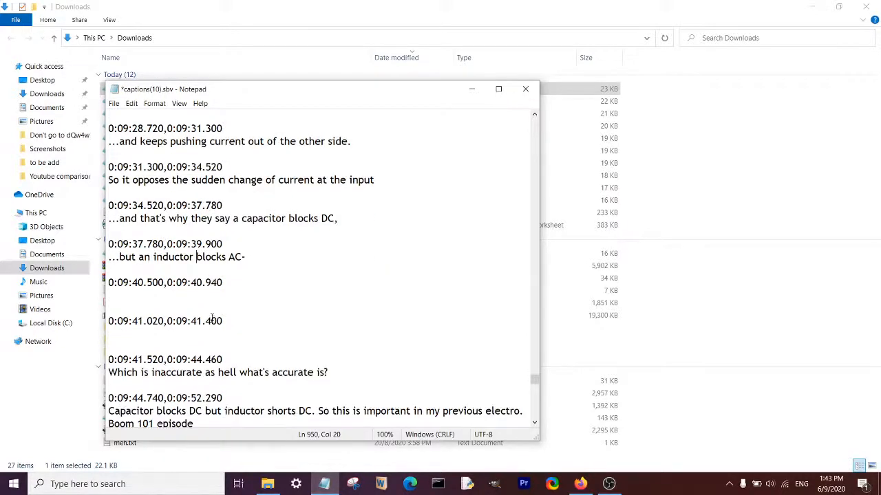
- Review the timestamps around the two empty captions, then save and close captions(10).sbv
drag(214, 245, 182, 245)
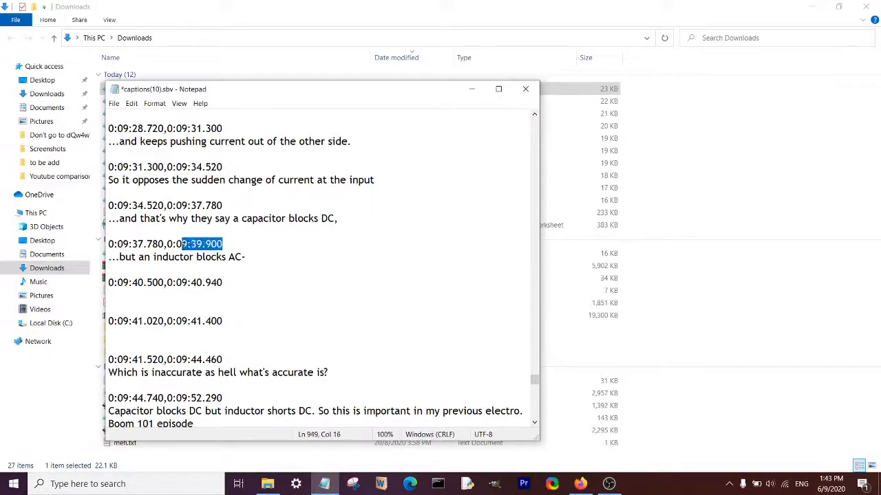
click(184, 276)
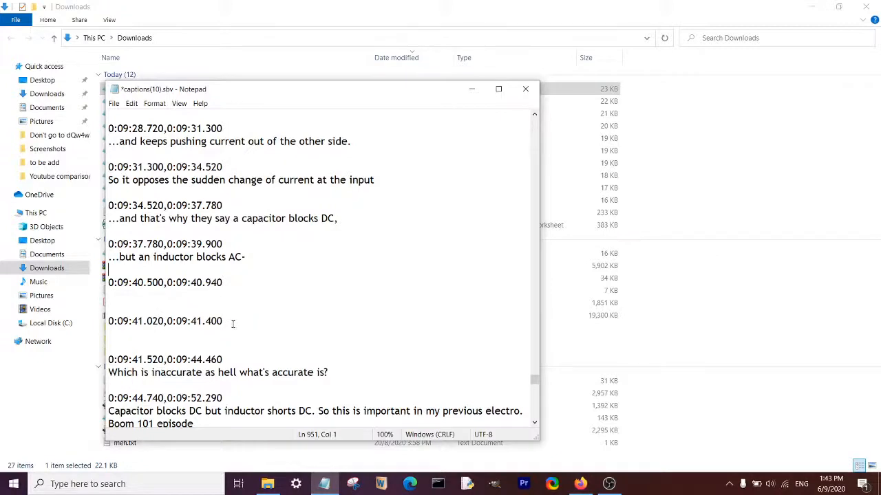
scroll(233, 324, down, 1)
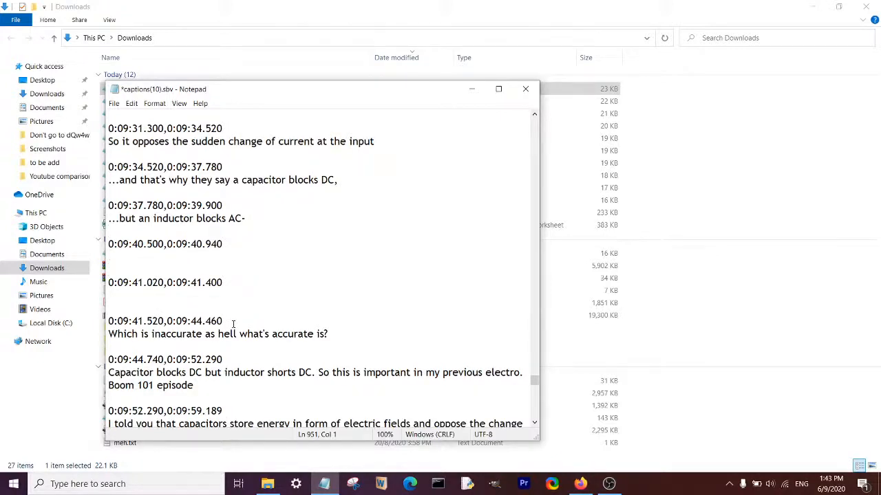
key(ctrl+s)
click(525, 88)
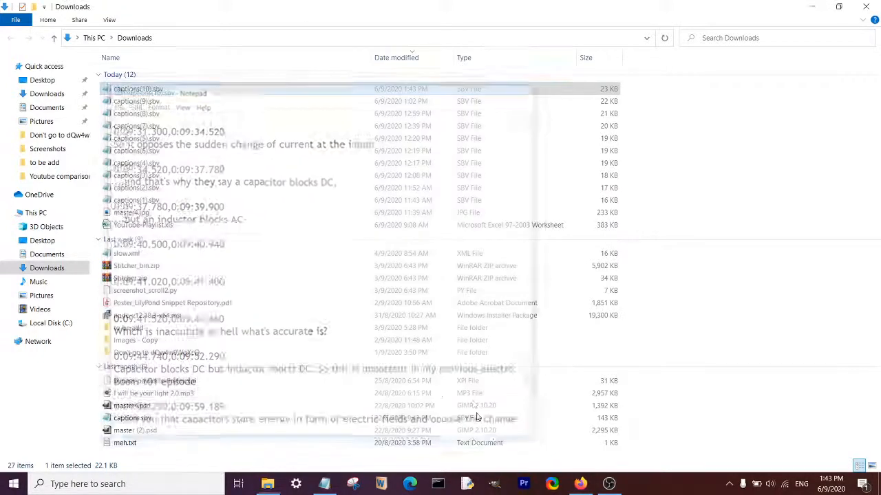
- Switch back to the YouTube subtitle editor and play the video from the "...but an inductor blocks AC-" caption
click(580, 483)
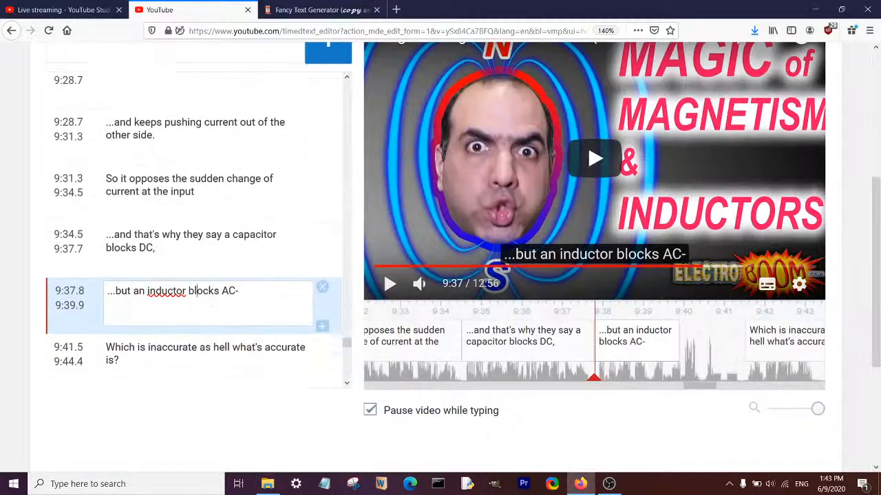
scroll(208, 373, down, 2)
click(387, 291)
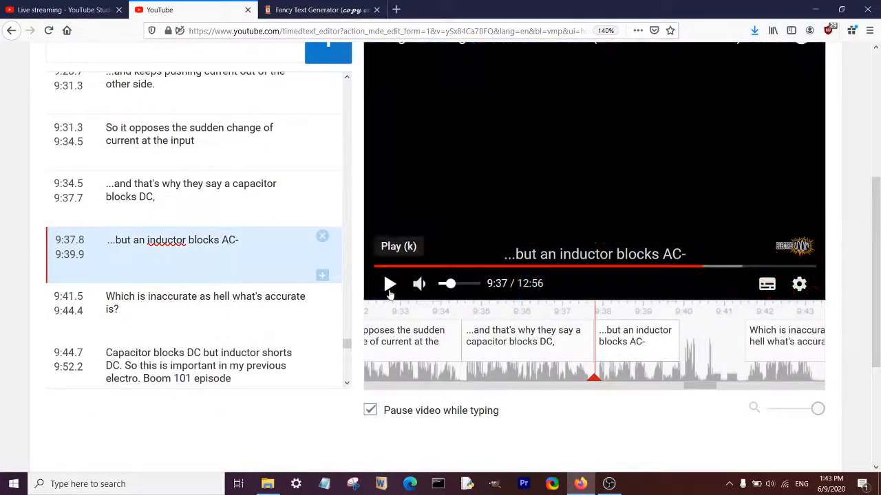
click(389, 293)
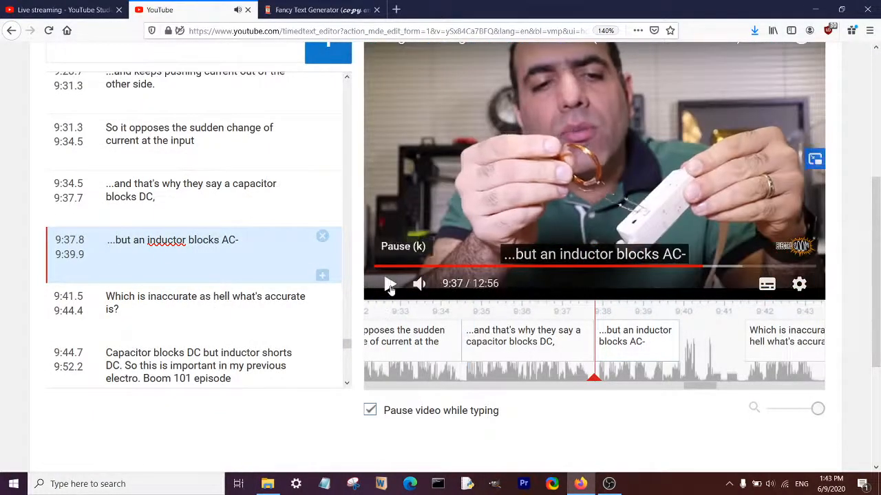
scroll(412, 289, down, 1)
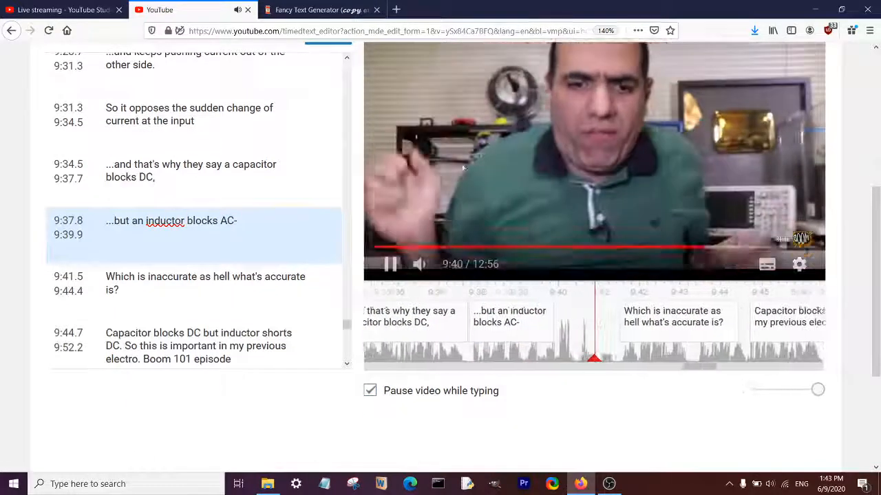
- Reopen captions(10).sbv, skim its opening captions and close it
click(268, 483)
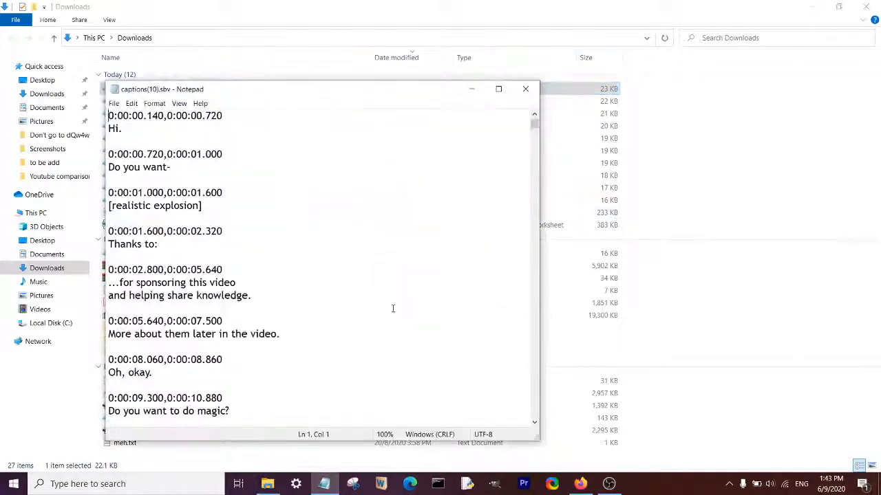
scroll(393, 309, down, 9)
click(525, 88)
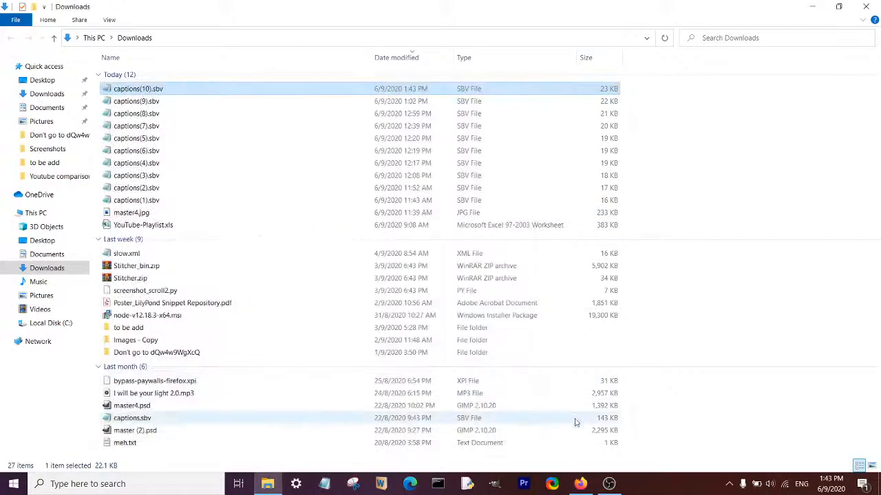
- Upload the edited captions(10).sbv over the English subtitles in the YouTube editor and enable crediting the contribution
key(alt+Tab)
scroll(31, 104, up, 2)
click(73, 148)
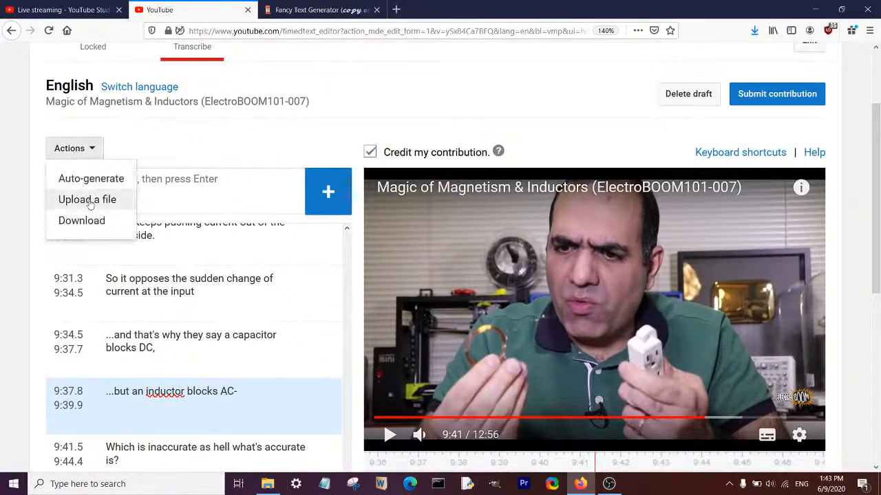
click(82, 199)
click(330, 303)
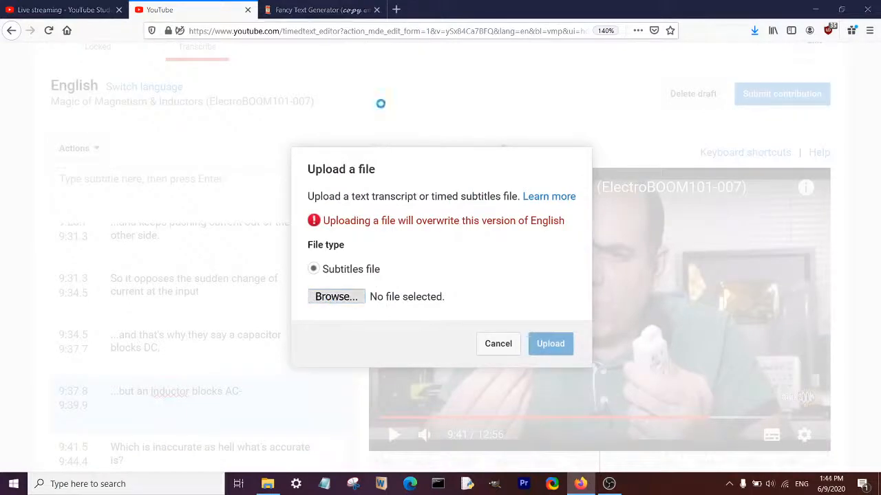
double_click(368, 104)
click(549, 345)
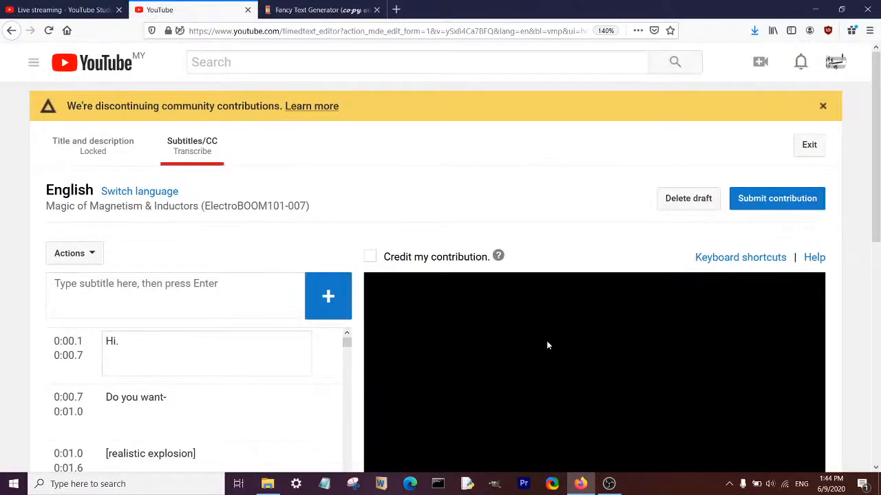
scroll(342, 200, down, 2)
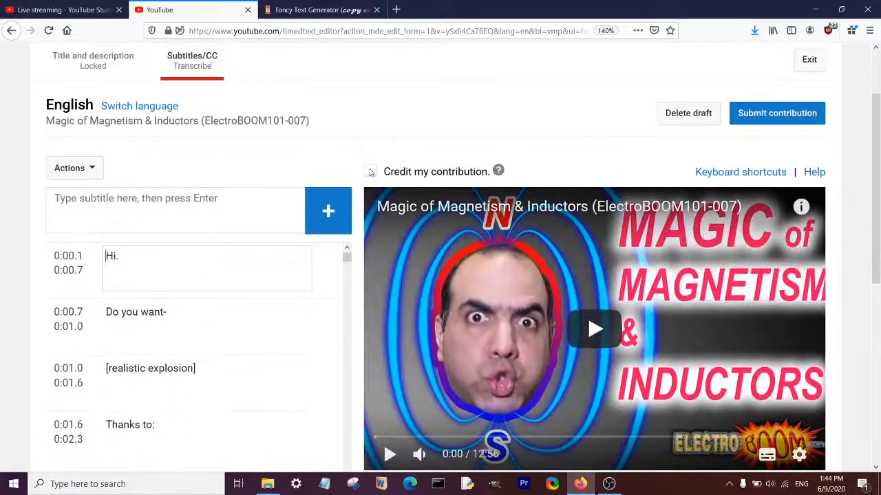
click(369, 172)
- Examine the uploaded captions around 9:37 and play the video from "...and that's why they say a capacitor blocks DC,"
scroll(347, 179, down, 2)
drag(348, 177, 344, 418)
click(227, 315)
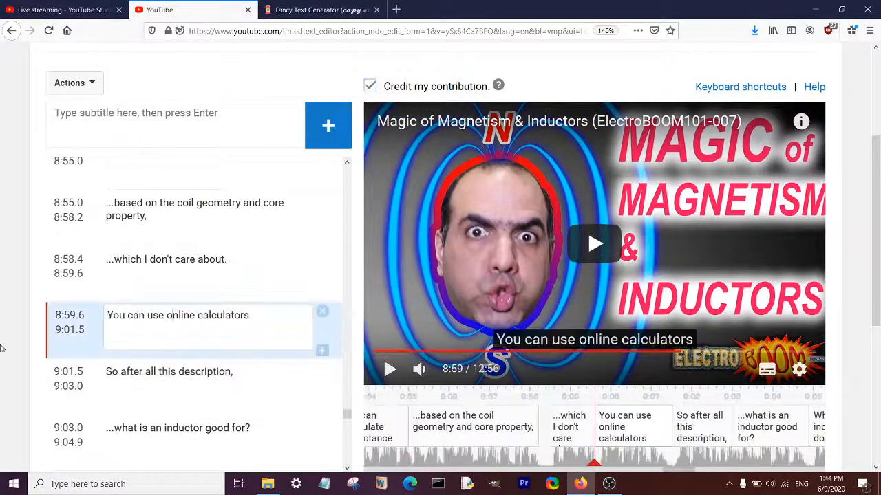
scroll(219, 241, down, 5)
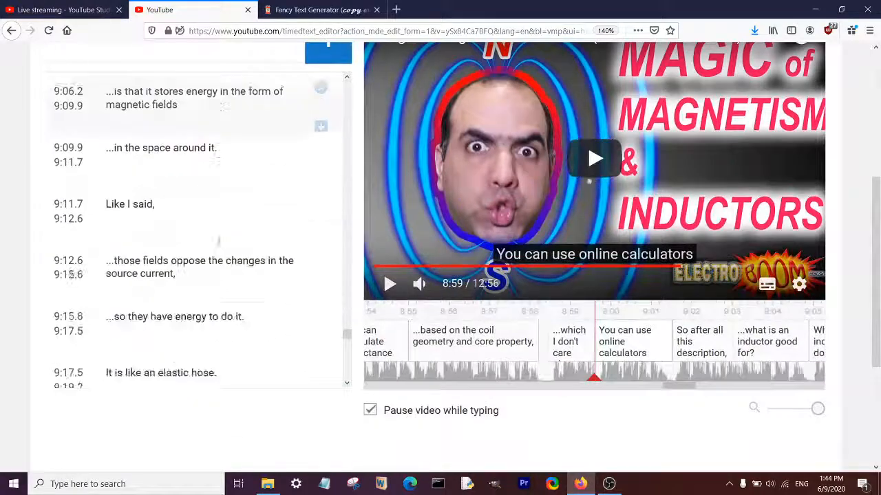
scroll(219, 241, down, 4)
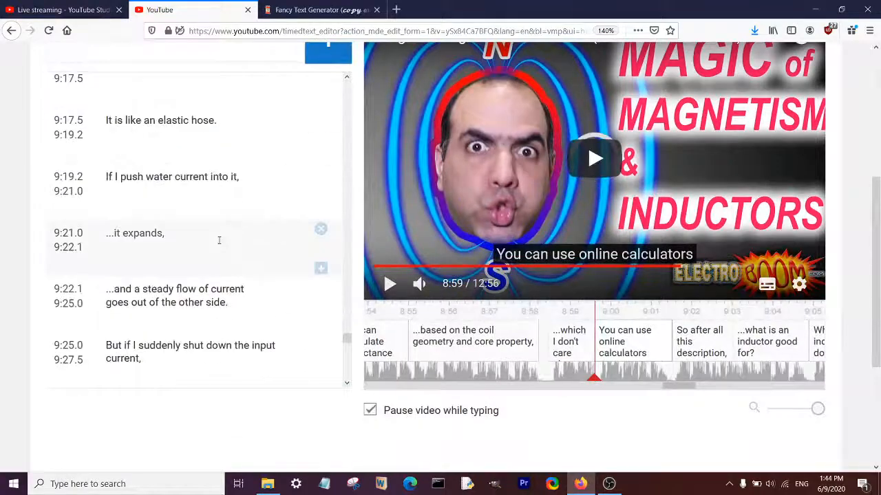
click(218, 240)
scroll(219, 240, down, 8)
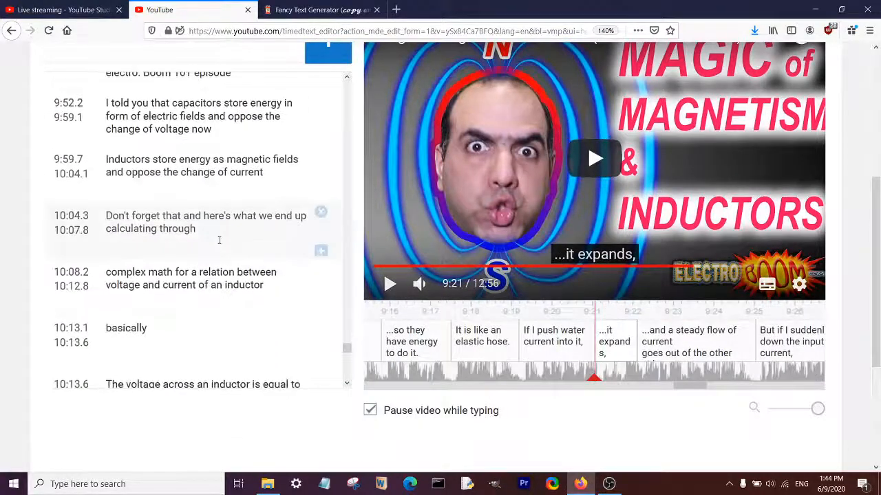
scroll(218, 240, up, 5)
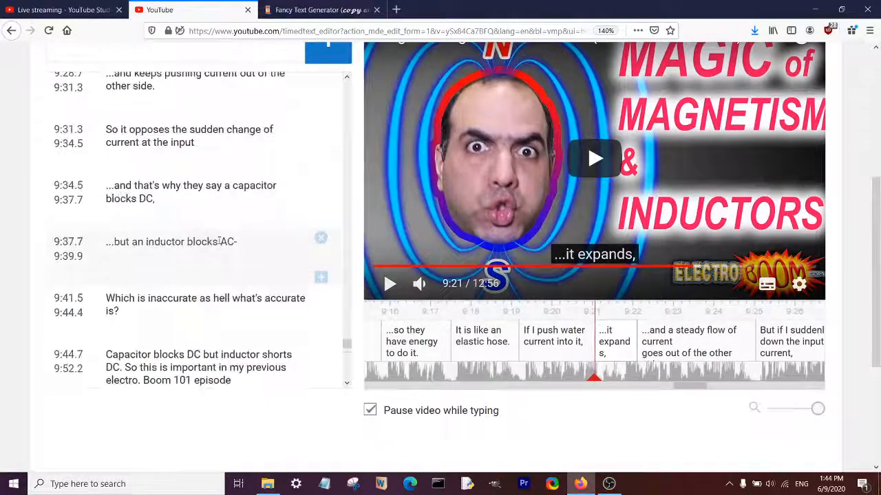
click(216, 205)
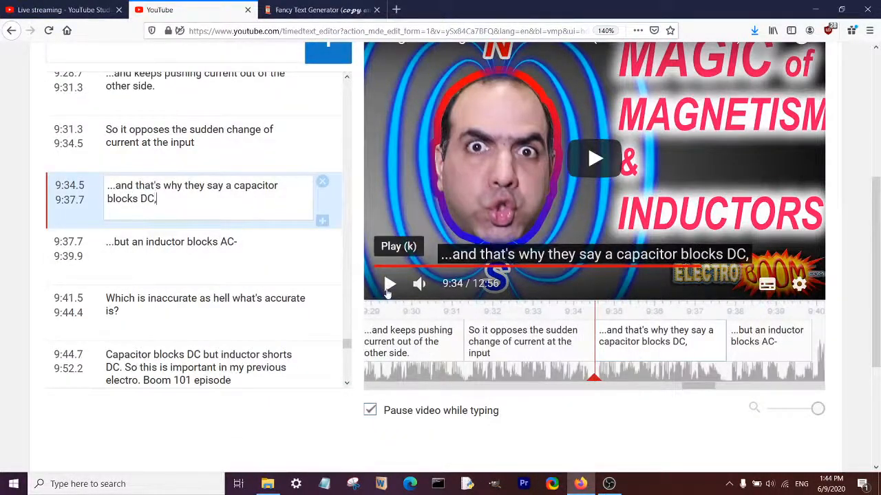
click(388, 294)
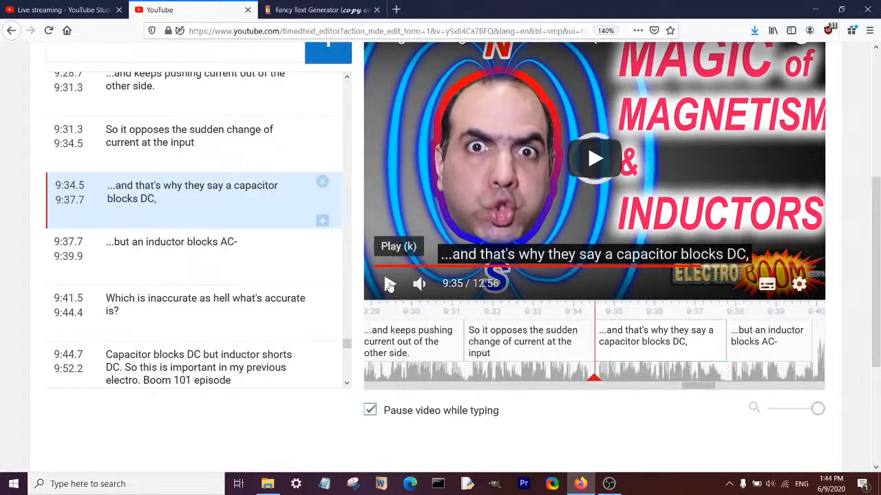
- Reload the subtitle editor, switch to captions(10).sbv in Notepad and search it for "block" to examine the captions around 0:09:37
click(49, 31)
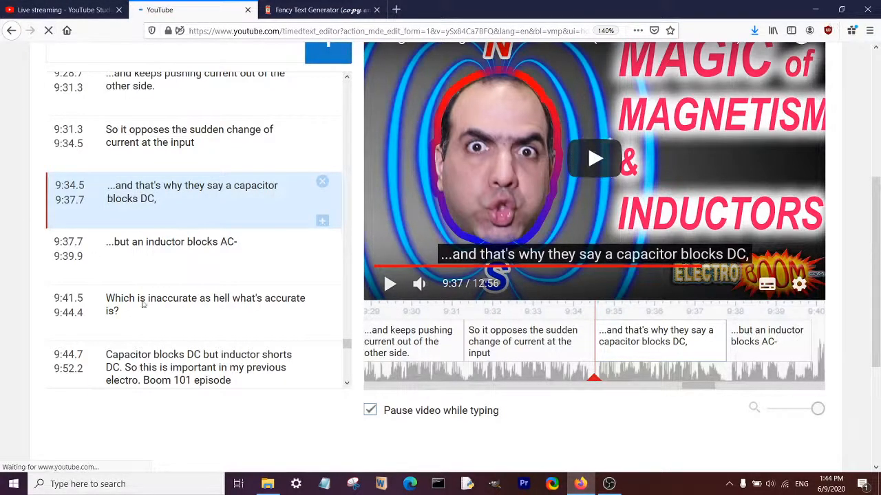
click(267, 484)
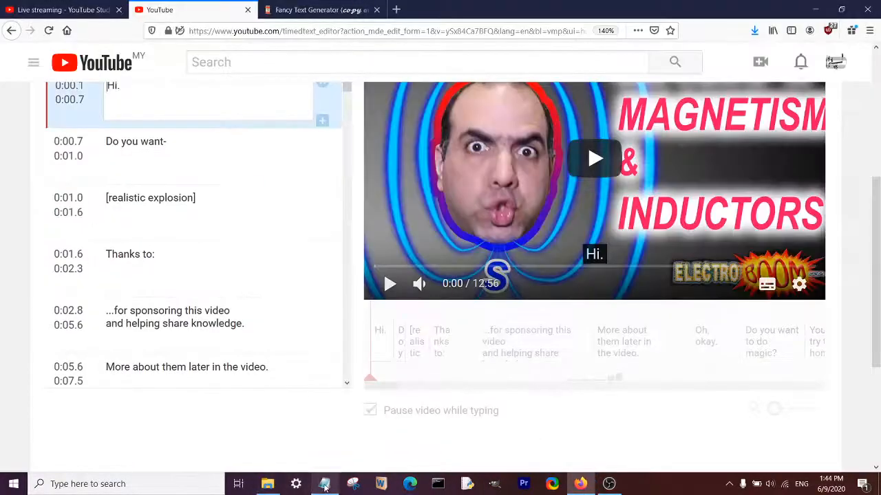
scroll(194, 227, down, 20)
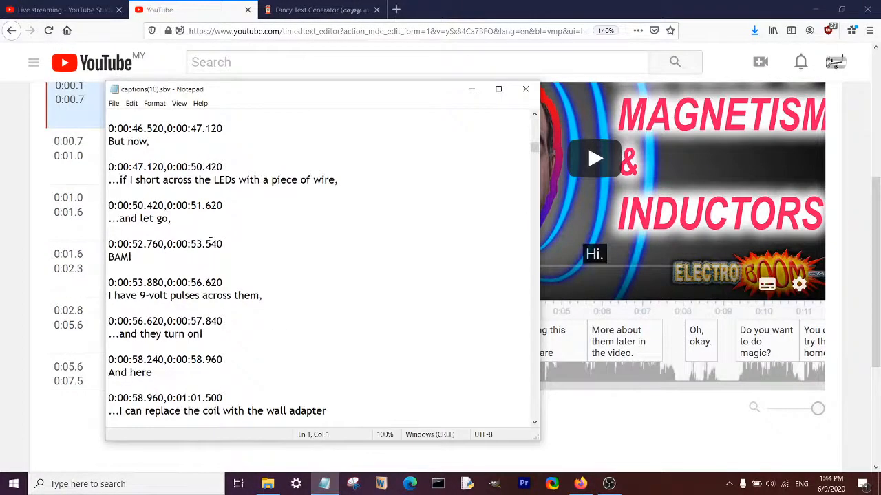
key(ctrl+f)
text(blokc)
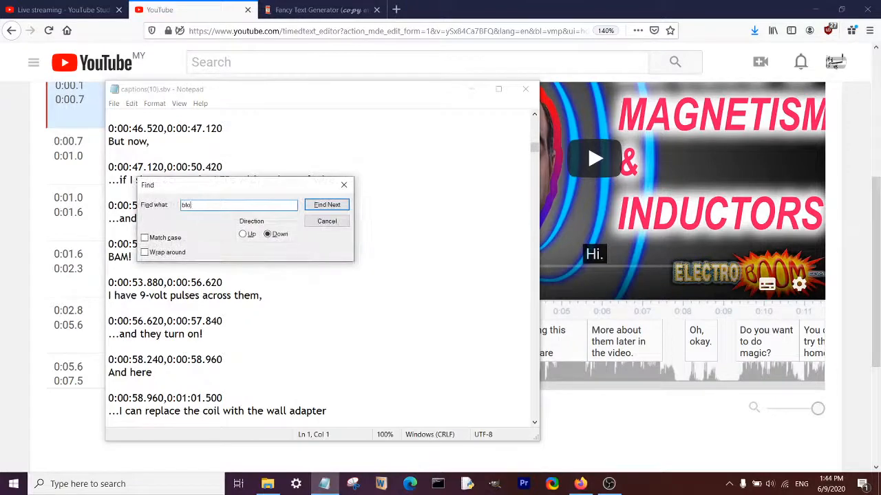
key(Return)
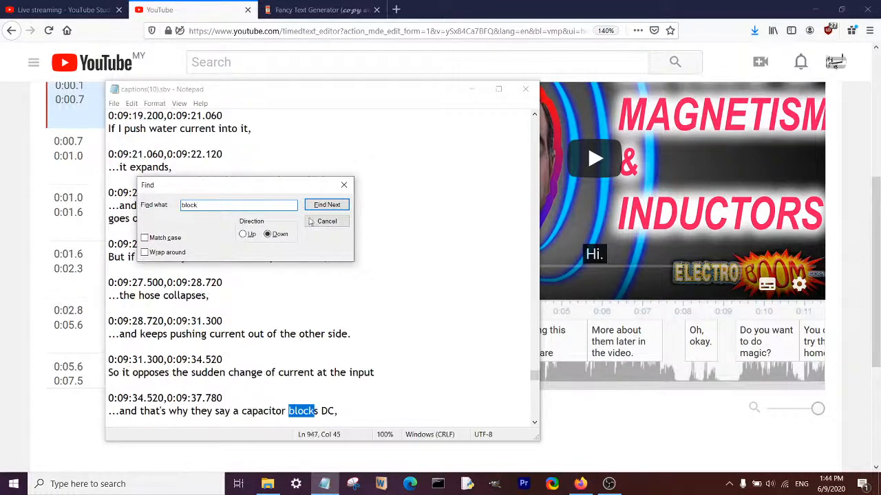
click(344, 184)
scroll(311, 274, down, 4)
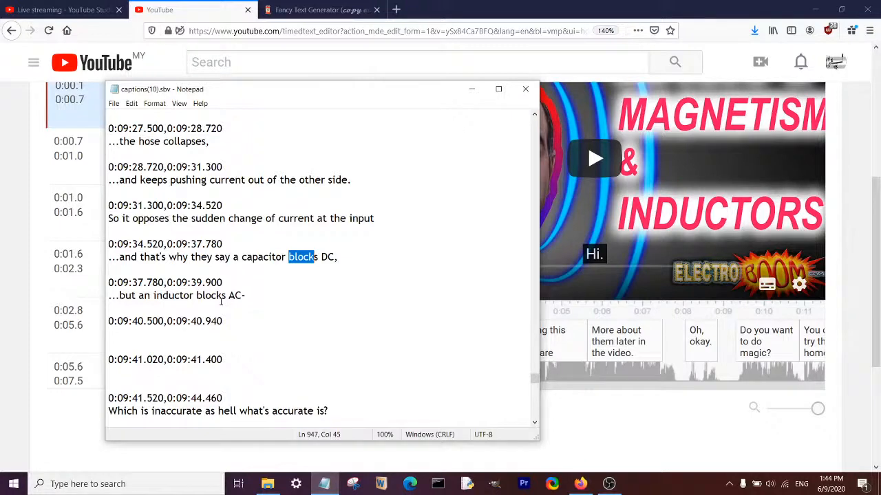
scroll(10, 274, up, 1)
click(11, 272)
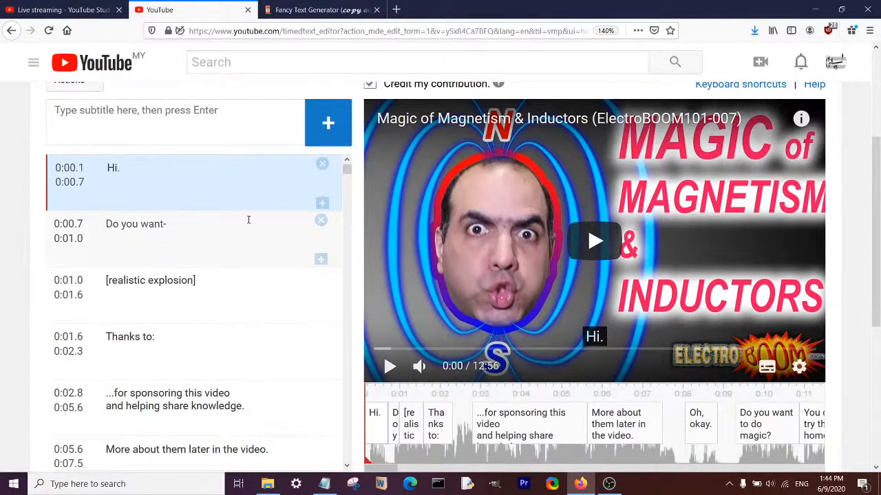
- Switch back to the YouTube subtitle editor and search the page for the captions containing "block"
key(ctrl+f)
text(block)
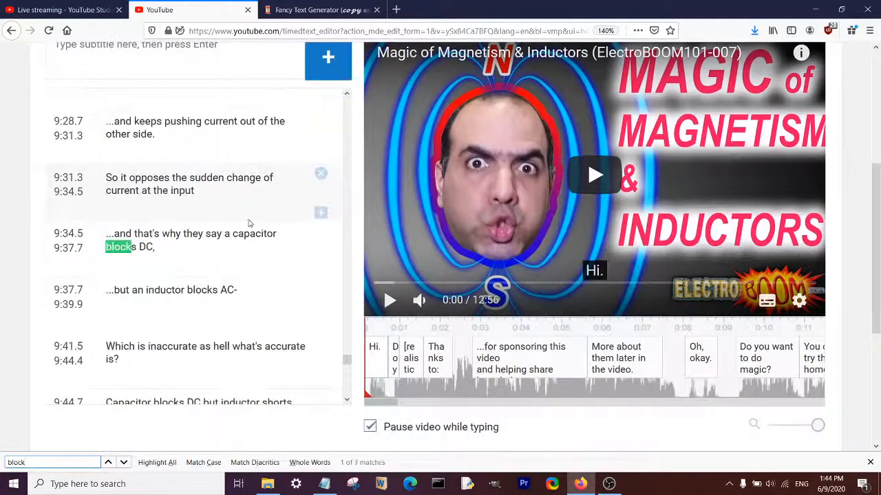
key(Return)
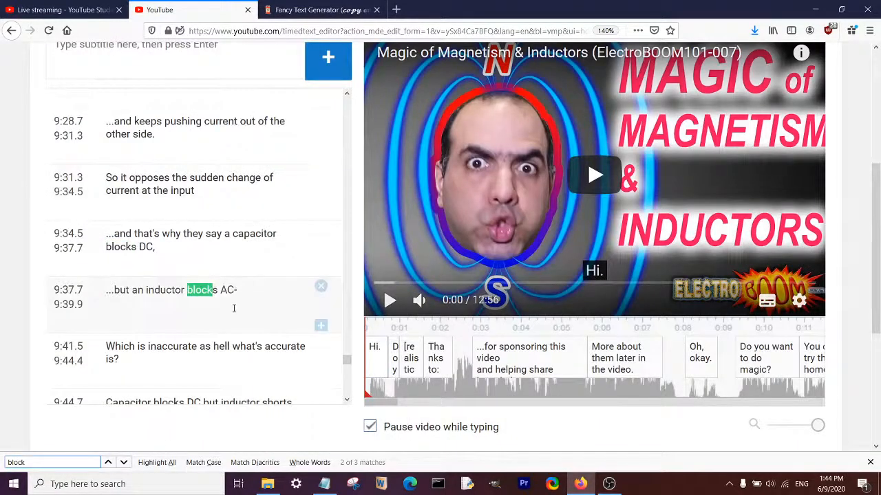
scroll(234, 307, down, 1)
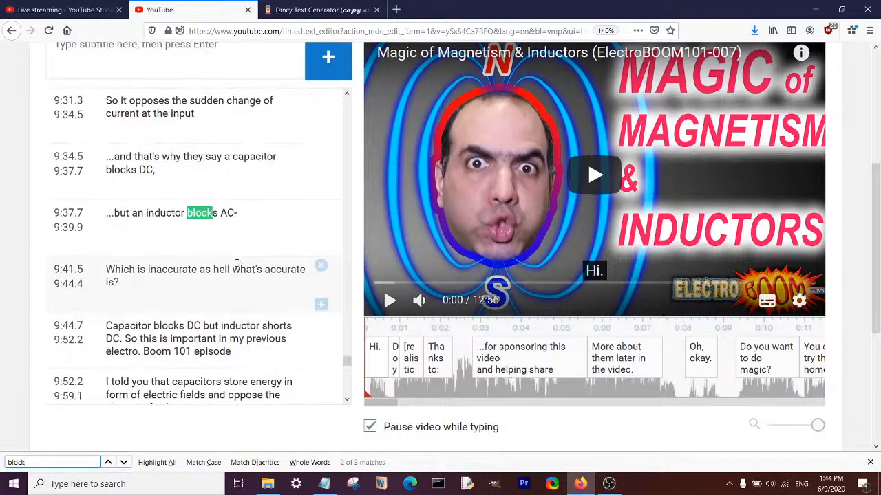
key(Return)
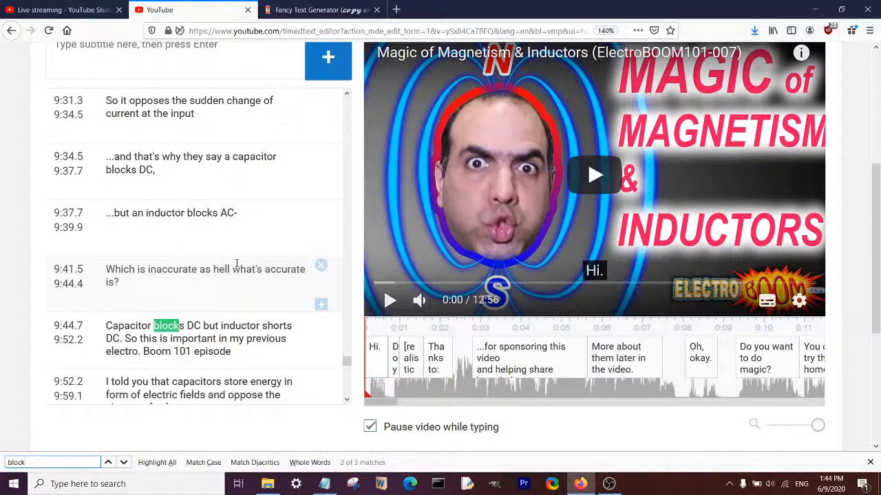
- Play the video from the "...but an inductor blocks AC-" caption and pause it before "Which is inaccurate as hell what's accurate is?"
click(250, 220)
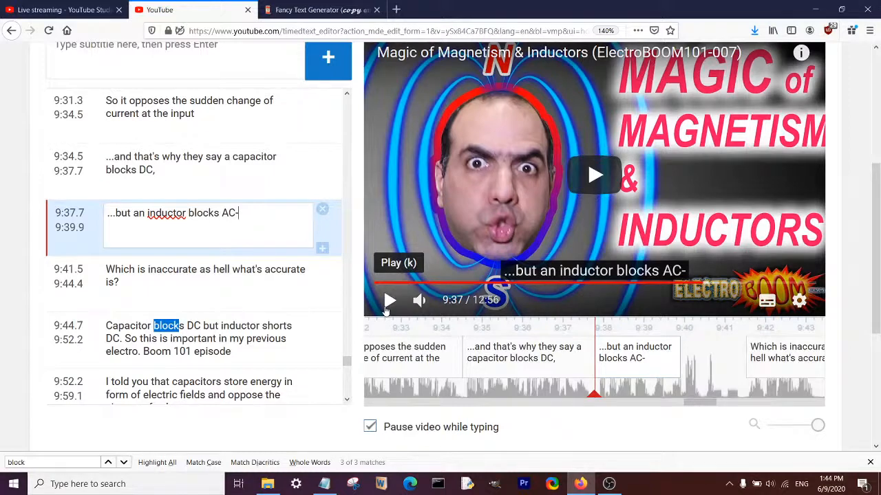
click(387, 310)
click(389, 300)
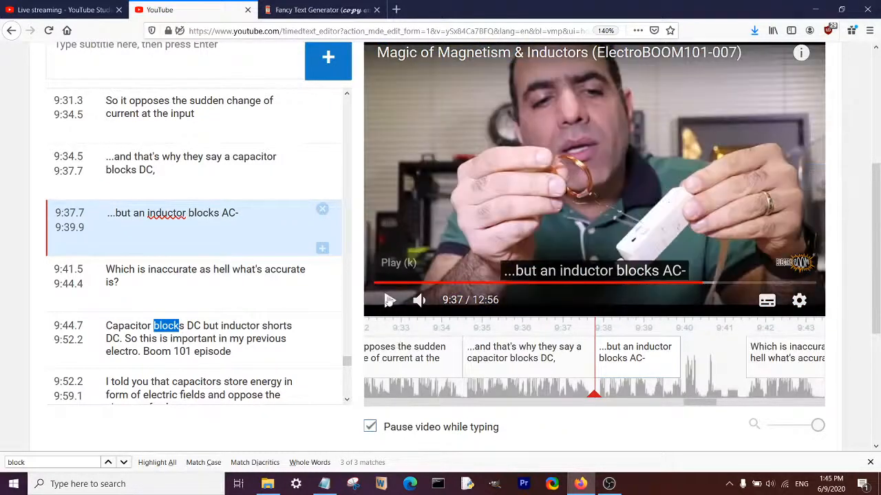
scroll(547, 168, down, 1)
click(546, 172)
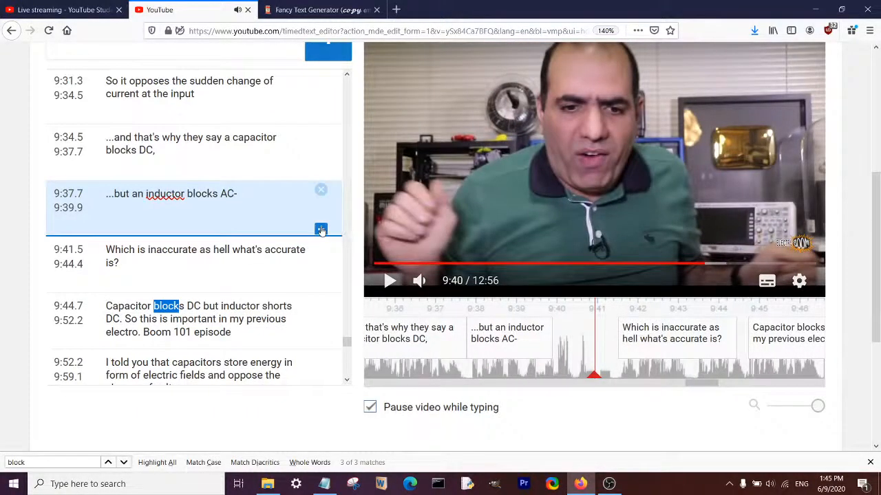
- Switch to captions(10).sbv in Notepad and enter [REDACTED] as the text of the empty caption at 0:09:40.500
click(324, 483)
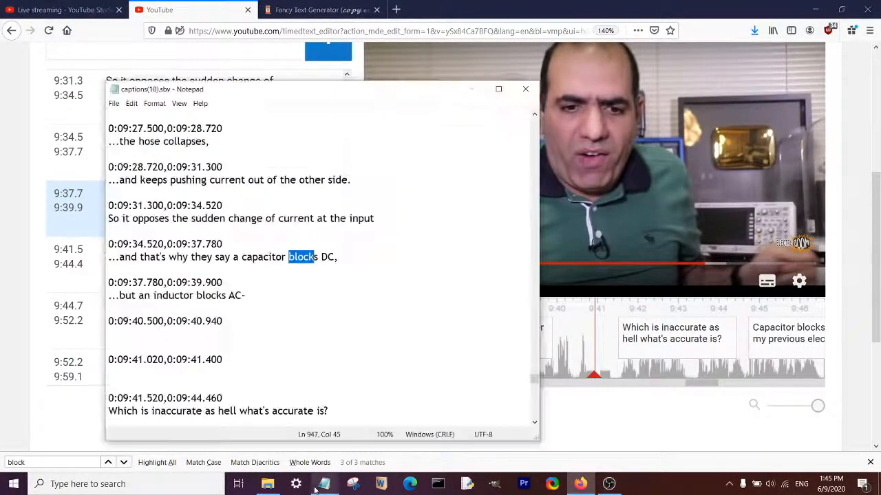
scroll(227, 312, up, 2)
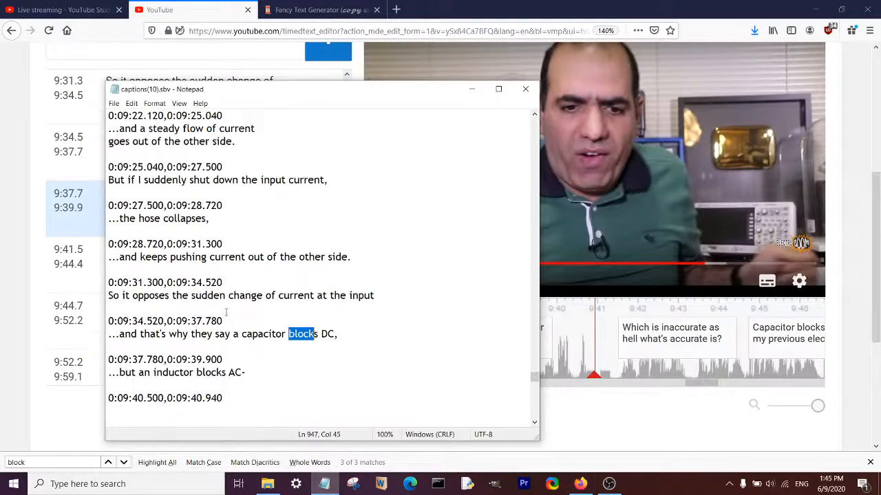
scroll(227, 311, down, 4)
click(255, 241)
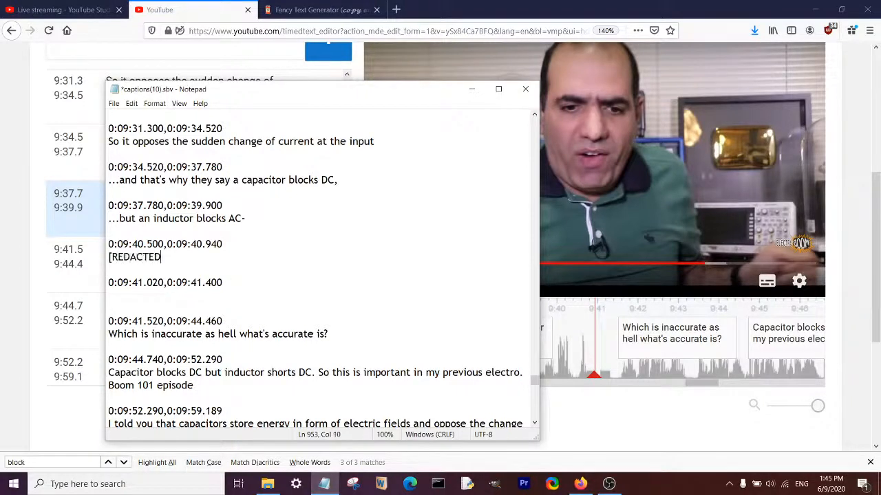
- Copy [REDACTED] into the empty caption at 0:09:41.020 and save captions(10).sbv
key(shift+Left)
key(shift+Left)
key(shift+Left)
key(shift+Left)
key(shift+Left)
key(shift+Left)
key(shift+Left)
key(shift+Left)
key(shift+Left)
key(shift+Left)
key(ctrl+c)
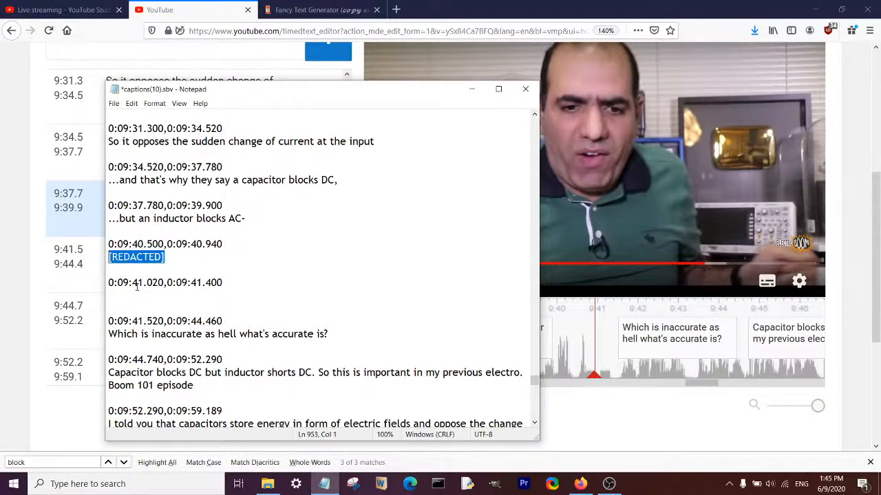
click(138, 295)
key(ctrl+v)
key(Return)
key(BackSpace)
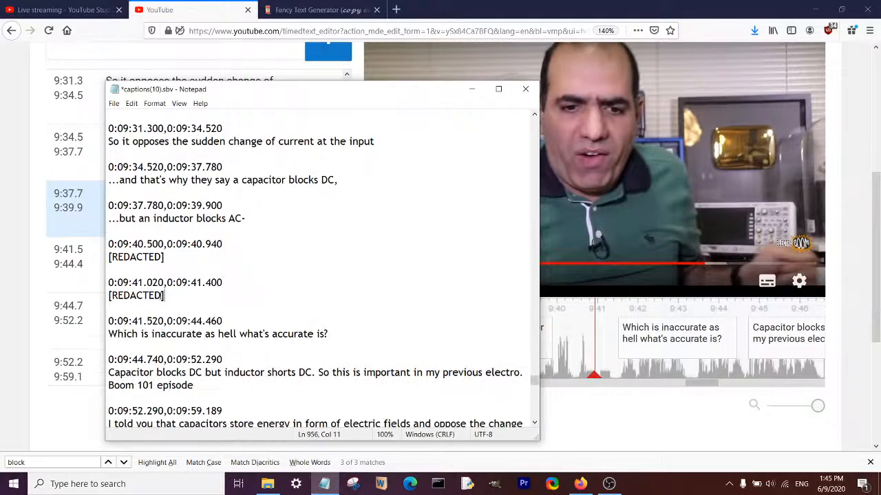
key(ctrl+s)
- Upload the saved captions(10).sbv over the English subtitles in the YouTube editor and credit the contribution
click(2, 266)
scroll(4, 264, up, 2)
click(92, 81)
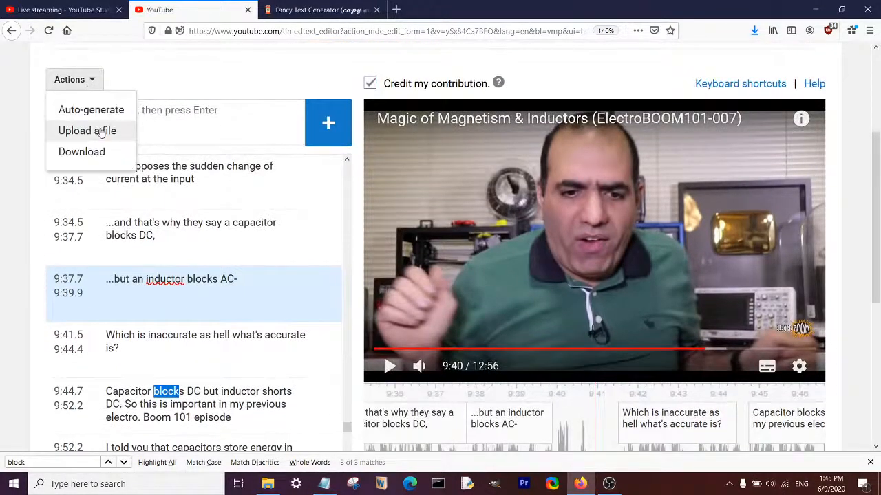
click(85, 130)
click(335, 292)
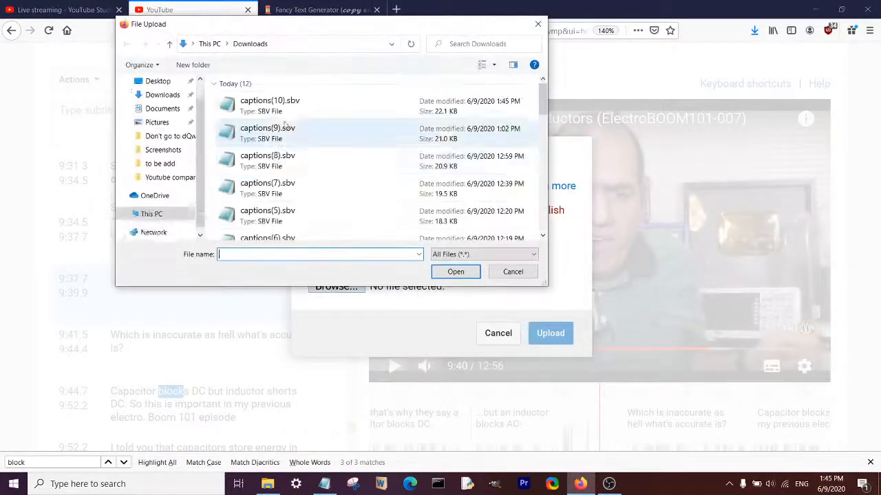
double_click(265, 153)
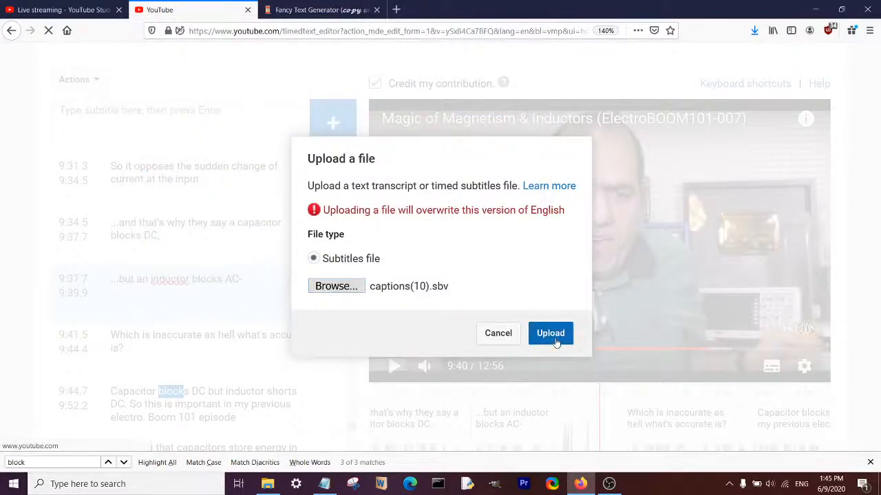
click(549, 333)
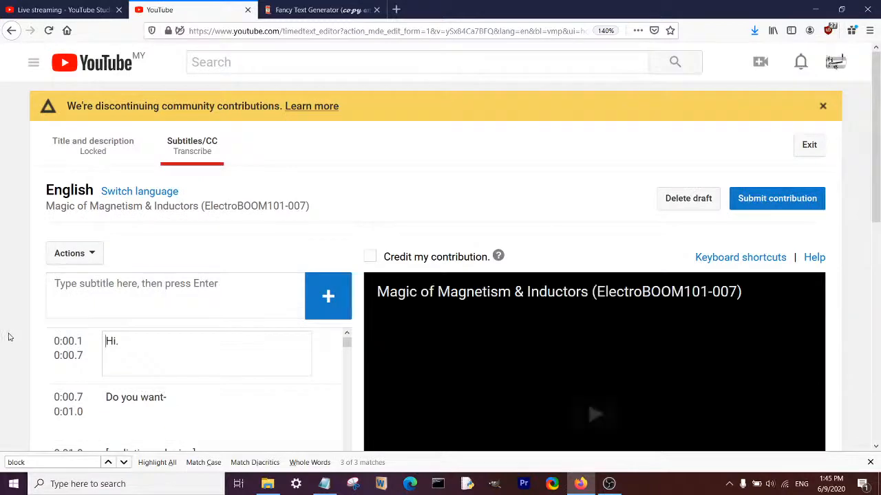
scroll(255, 187, down, 2)
click(374, 172)
- Play the video repeatedly from the "...but an inductor blocks AC-" caption to check the timing of the two [REDACTED] captions
scroll(355, 128, down, 4)
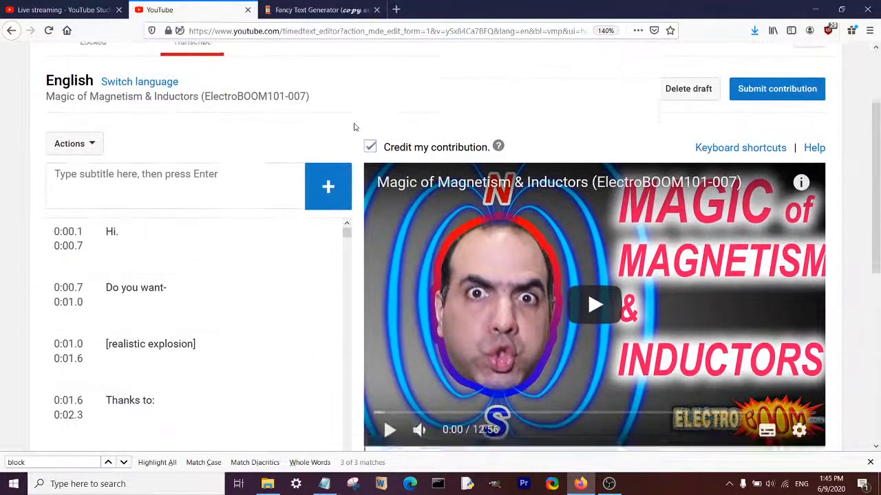
drag(346, 90, 336, 346)
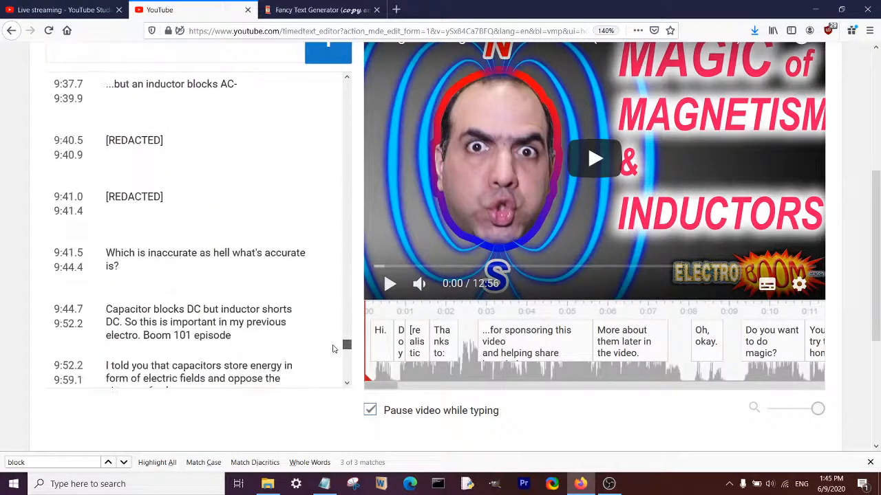
click(203, 95)
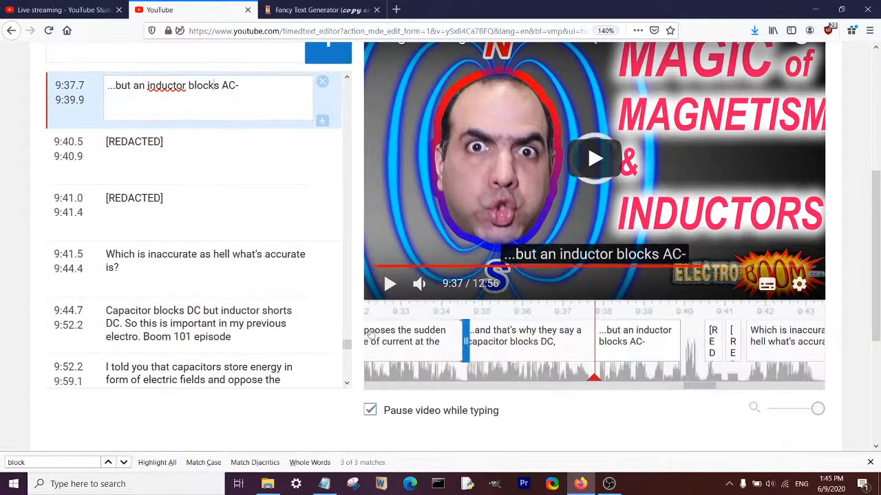
click(388, 287)
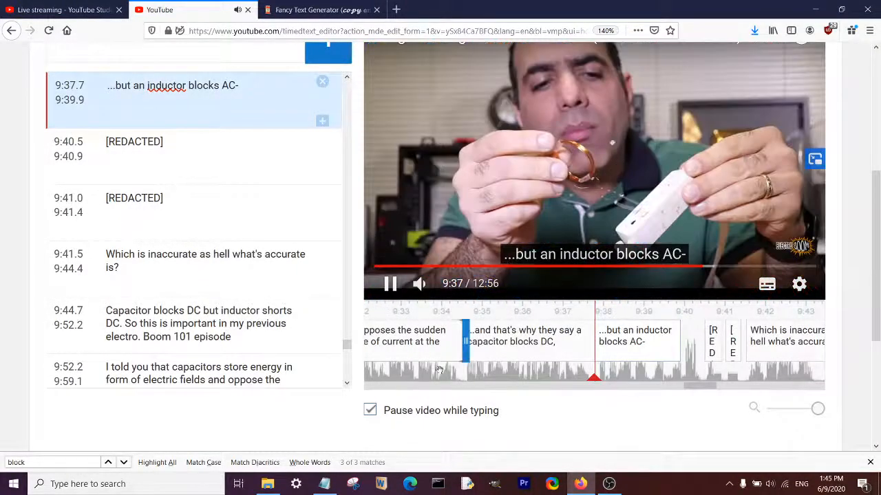
click(388, 289)
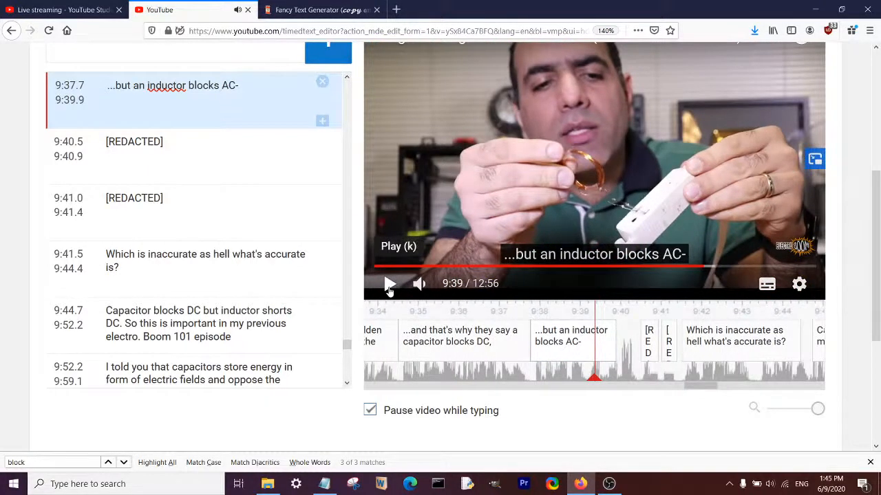
click(388, 289)
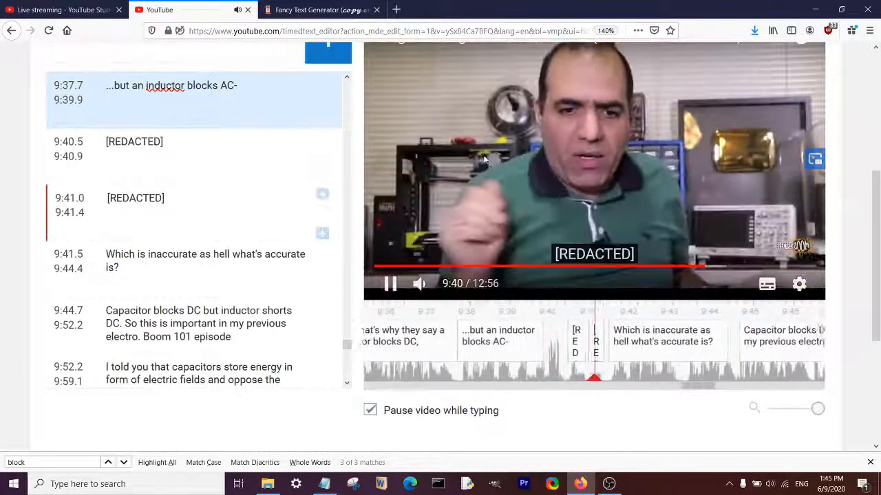
click(484, 160)
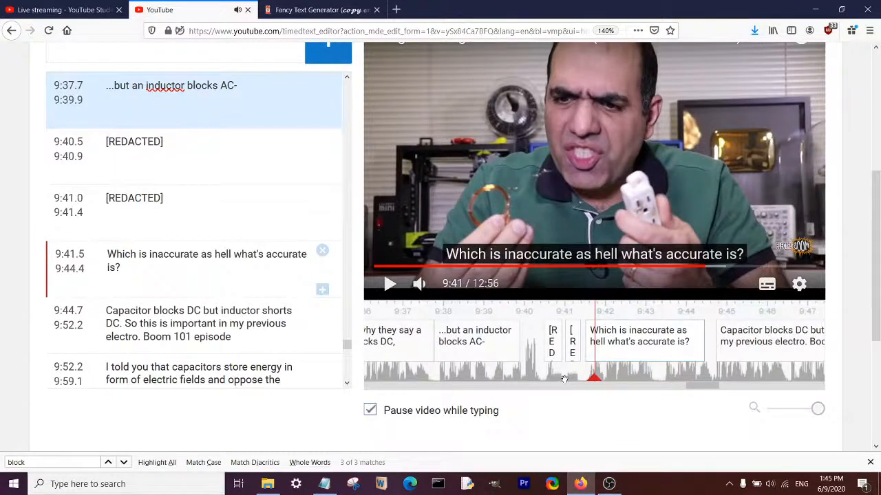
drag(584, 371, 644, 374)
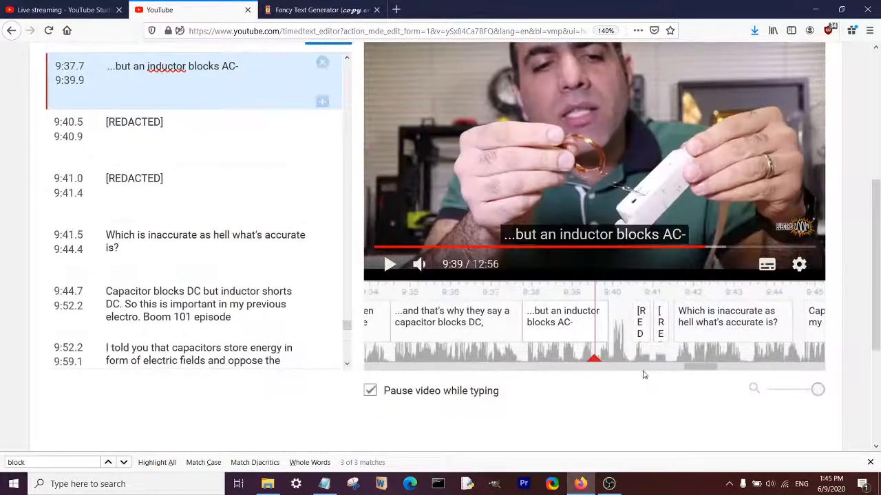
click(581, 147)
click(554, 146)
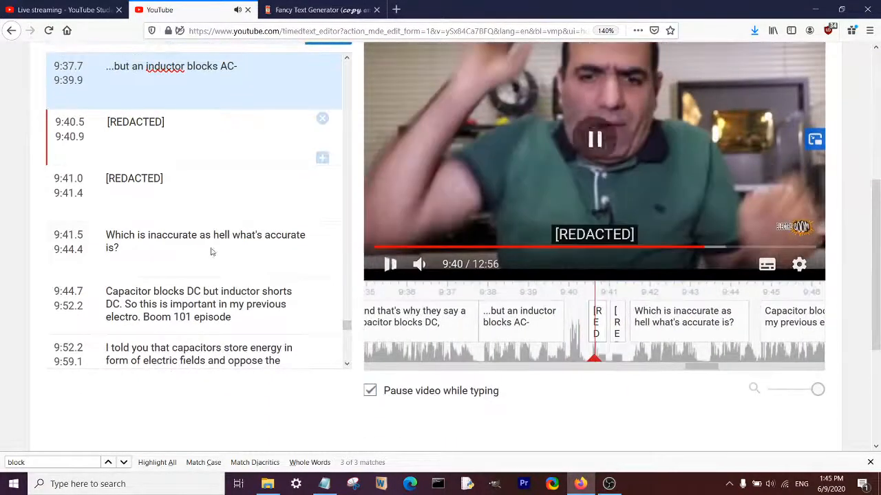
- Insert a caption reading [?] between "...but an inductor blocks AC-" and the first [REDACTED] caption, spanning 9:39.9 to 9:40.5
scroll(190, 269, up, 1)
click(321, 179)
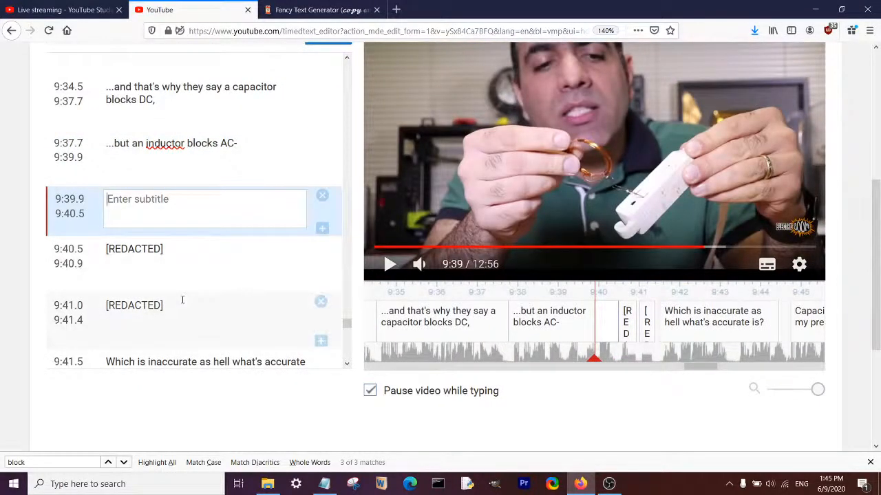
text([?])
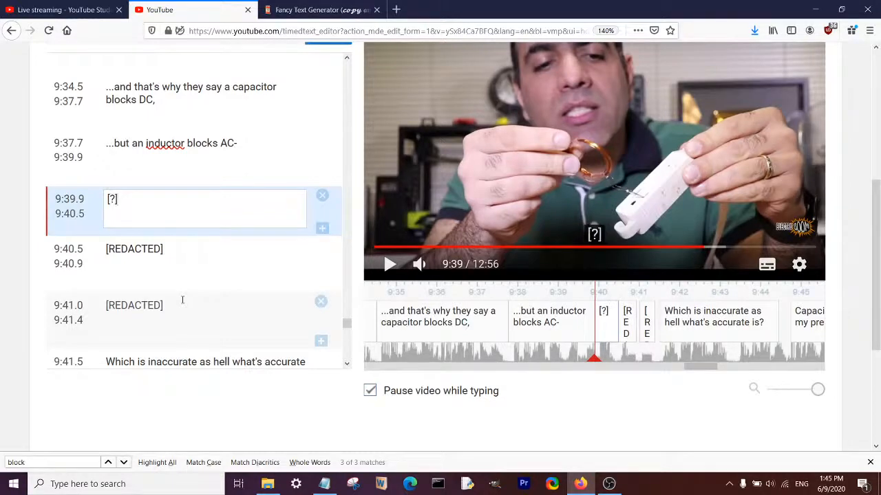
- Play the "Which is inaccurate as hell what's accurate is?" caption and shorten it to end at 9:43.2
scroll(184, 299, down, 3)
click(227, 222)
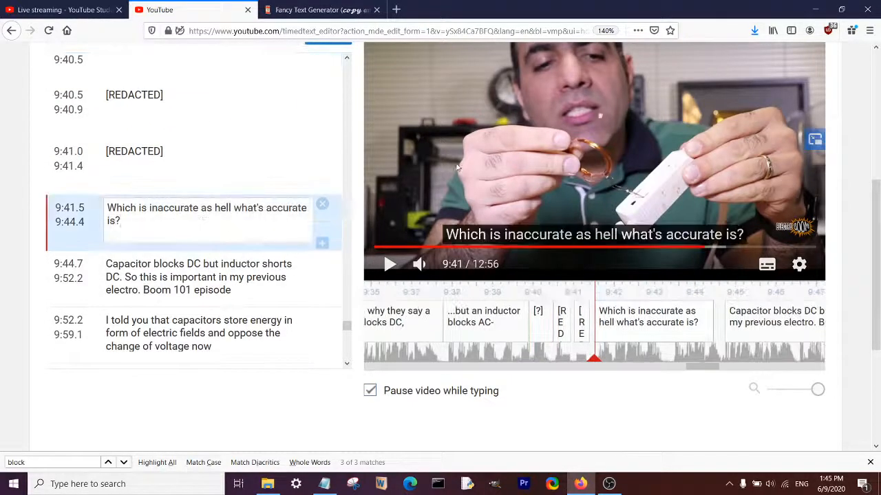
click(498, 168)
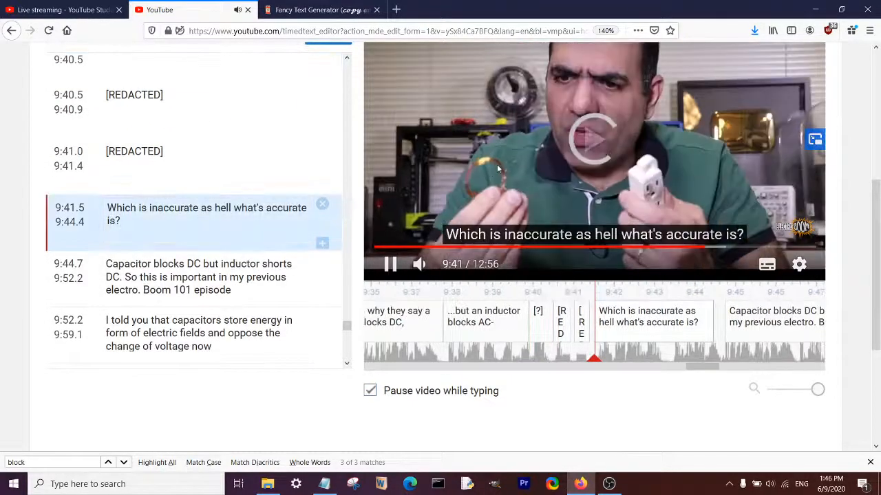
scroll(510, 177, up, 1)
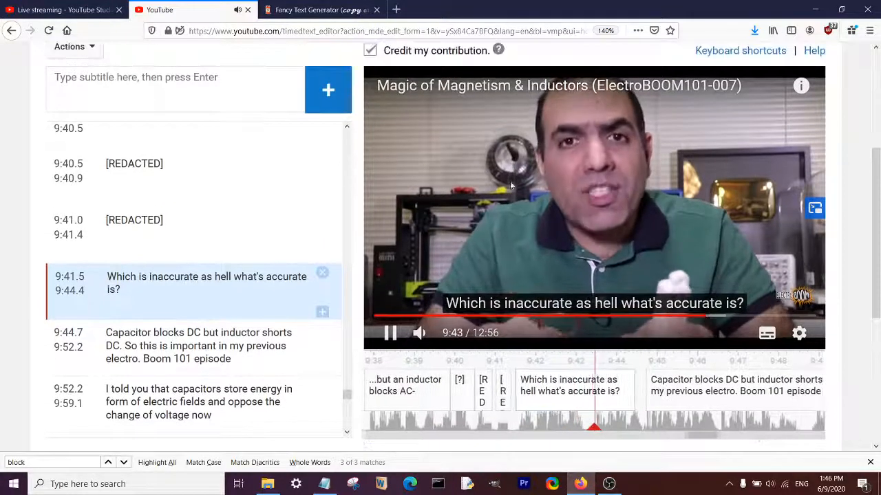
click(626, 391)
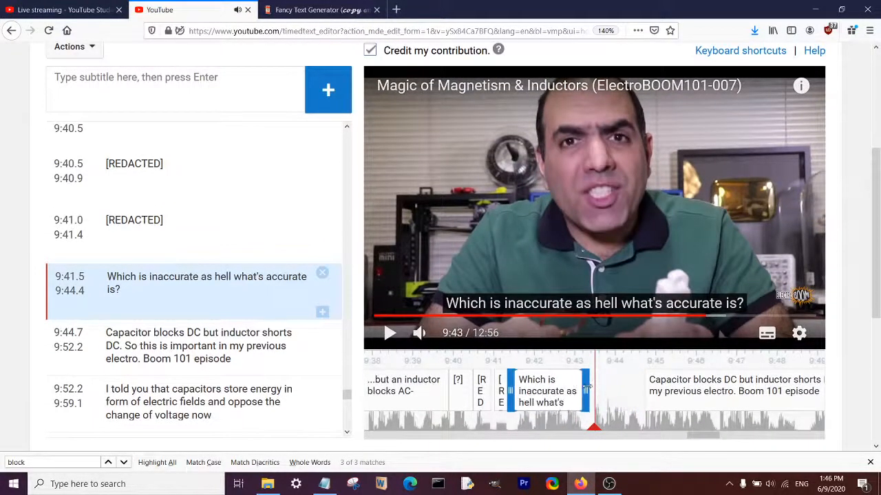
drag(587, 389, 577, 389)
- Insert a caption from 9:43.2 to 9:44.7 and move "what's accurate is?" into it from the preceding caption
scroll(207, 206, up, 2)
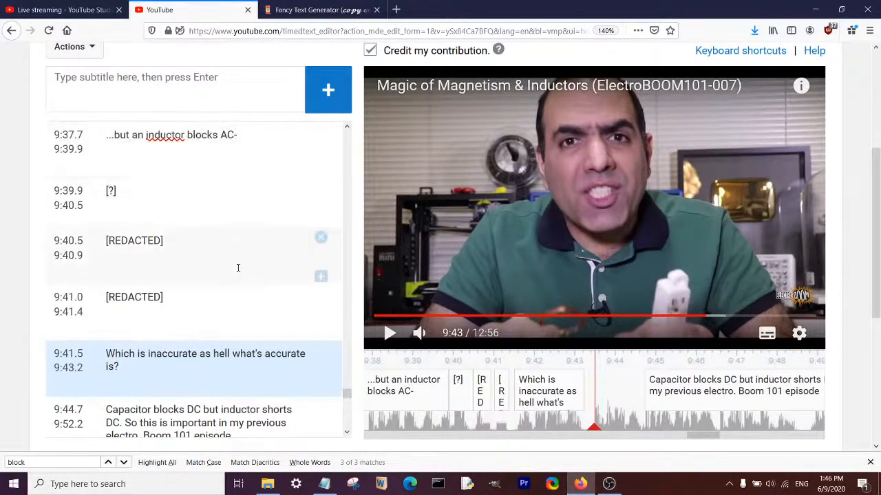
scroll(238, 267, down, 4)
click(320, 235)
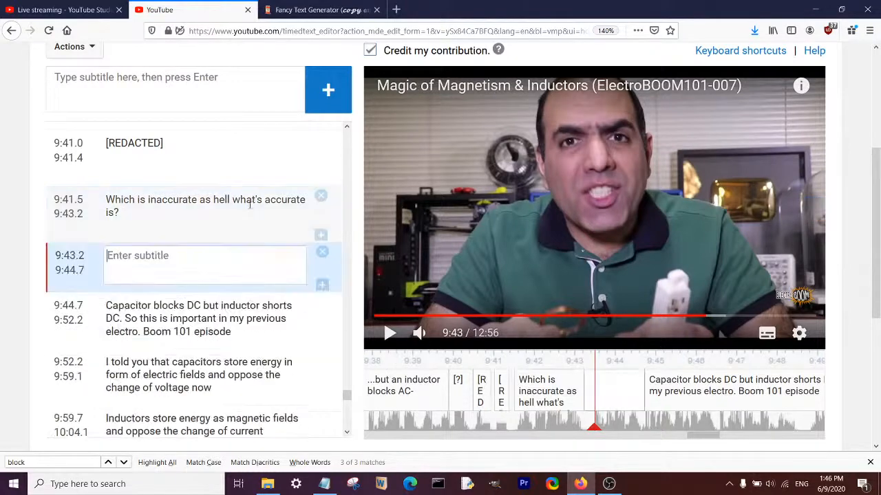
drag(234, 200, 252, 214)
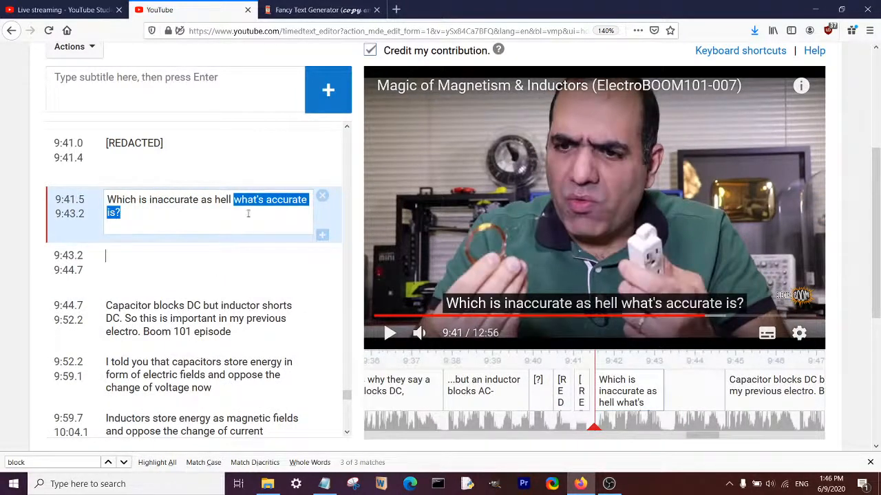
key(ctrl+x)
click(248, 258)
key(ctrl+v)
- Reword the two split captions as "...which is inaccurate as hell." and "What's accurate is"
click(249, 214)
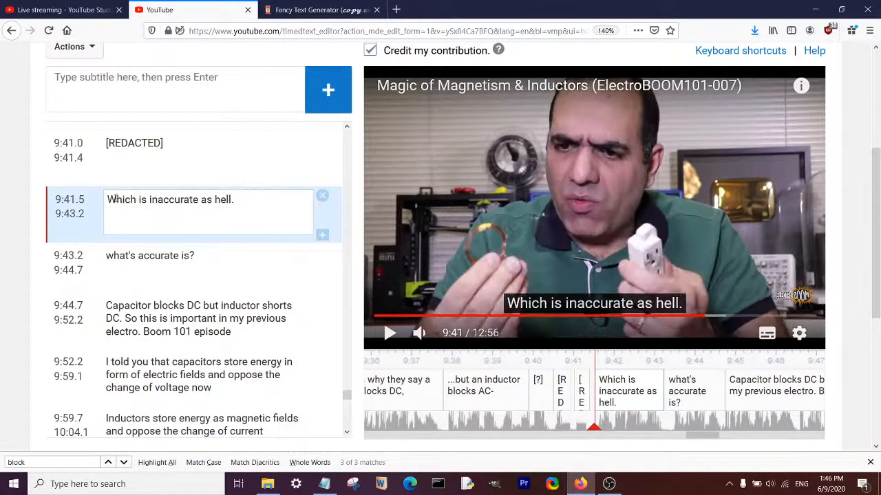
text(...w)
click(182, 272)
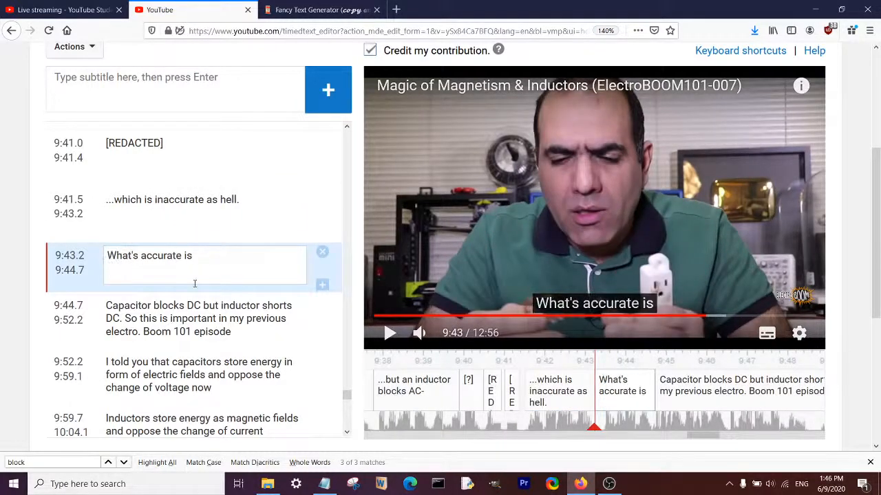
- Play on and retime the "Capacitor blocks DC but inductor shorts DC" caption to 9:44.6–9:46.4, ending "What's accurate is" at 9:44.6
click(484, 244)
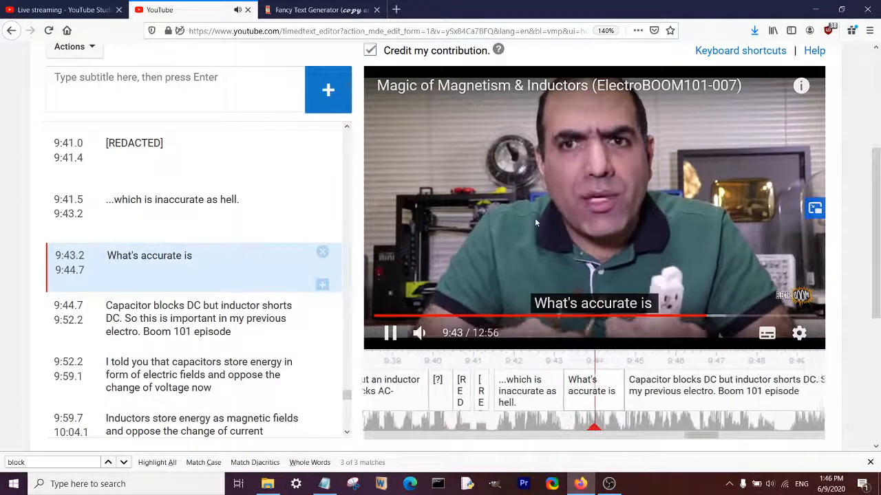
click(616, 388)
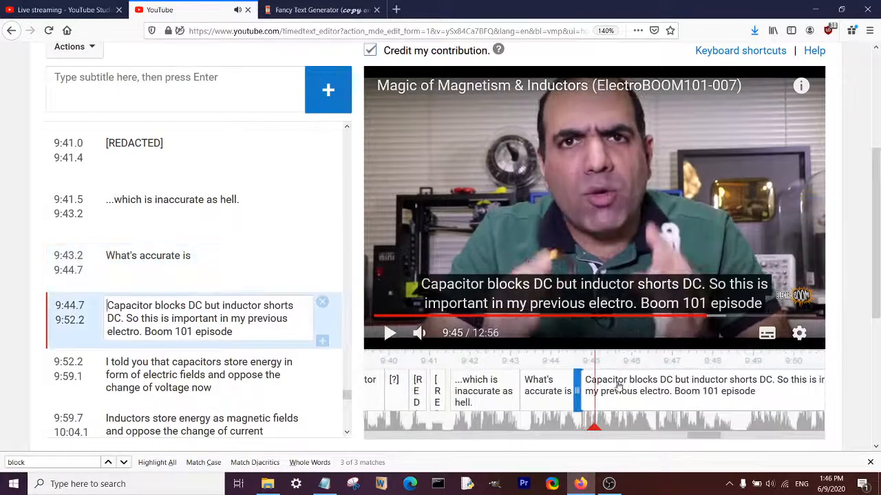
click(588, 251)
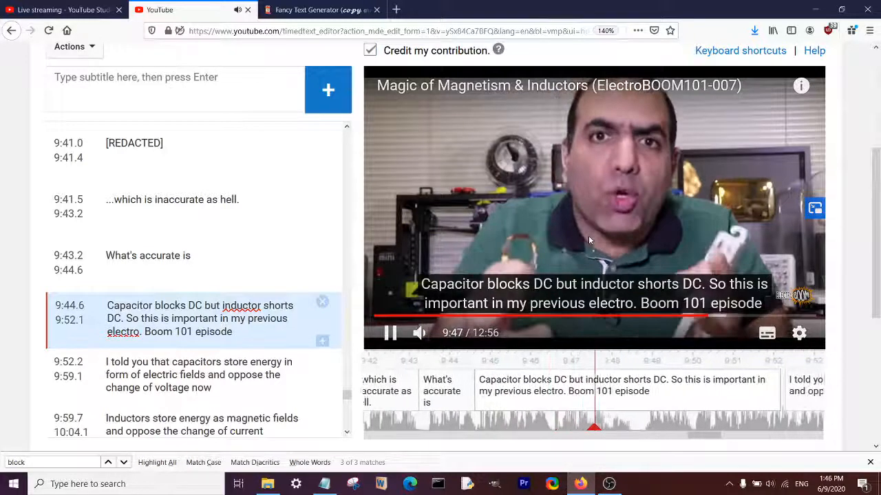
click(589, 237)
drag(756, 390, 525, 389)
- Split the text after "Capacitor blocks DC," into a new caption from 9:46.4 to 9:48.4, starting it with "...but inductor shorts DC"
click(259, 326)
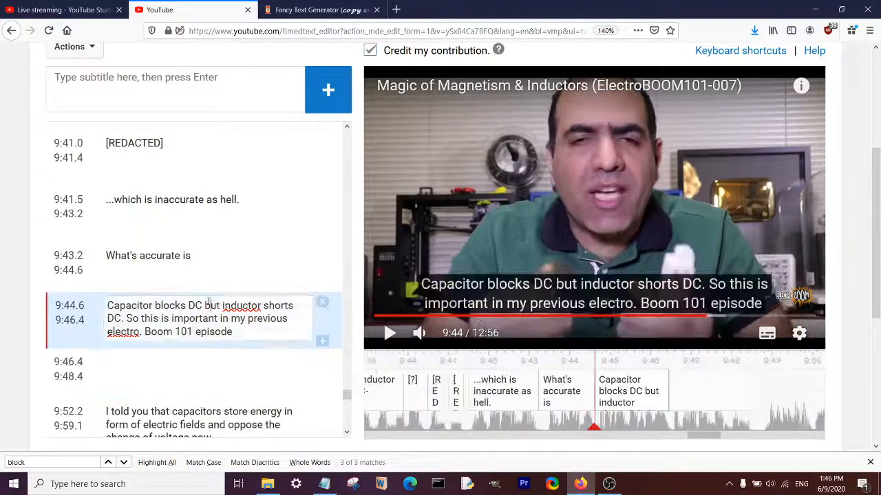
drag(204, 305, 222, 350)
key(ctrl+x)
click(206, 364)
key(ctrl+v)
click(204, 338)
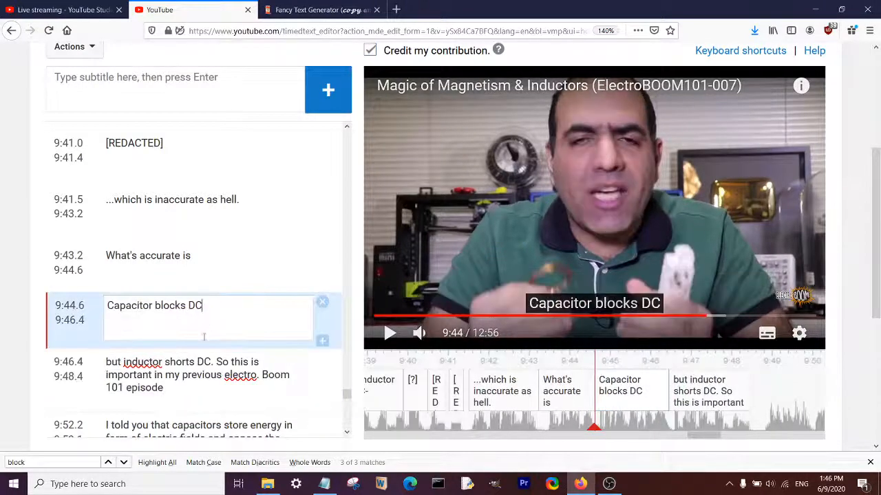
click(107, 362)
text(...)
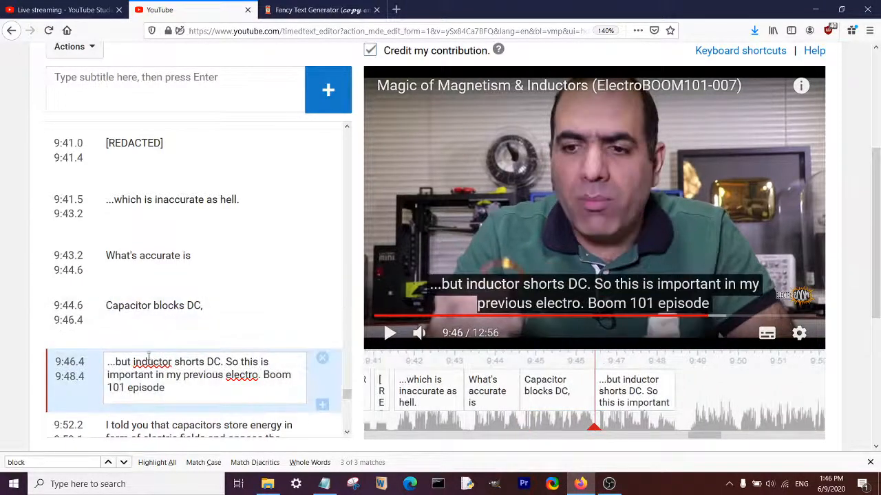
- Play the "...but inductor shorts DC" caption, extend it to 9:48.5 and add an empty caption directly after it
click(452, 226)
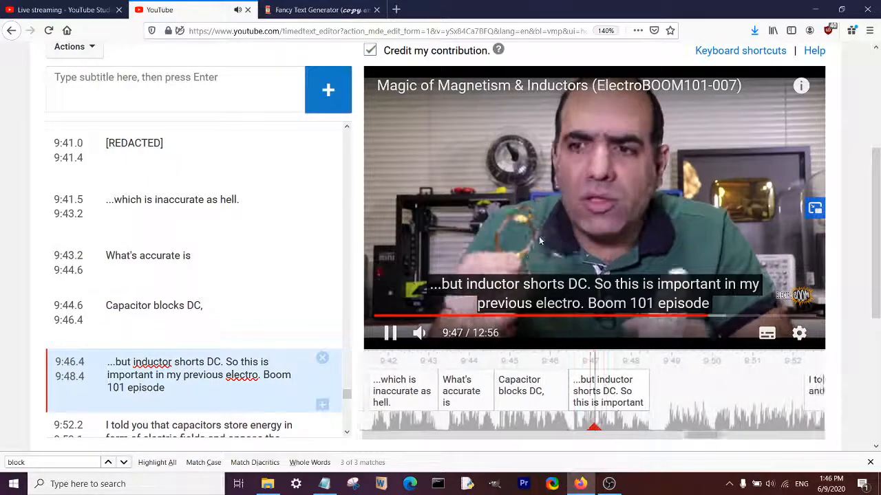
click(541, 248)
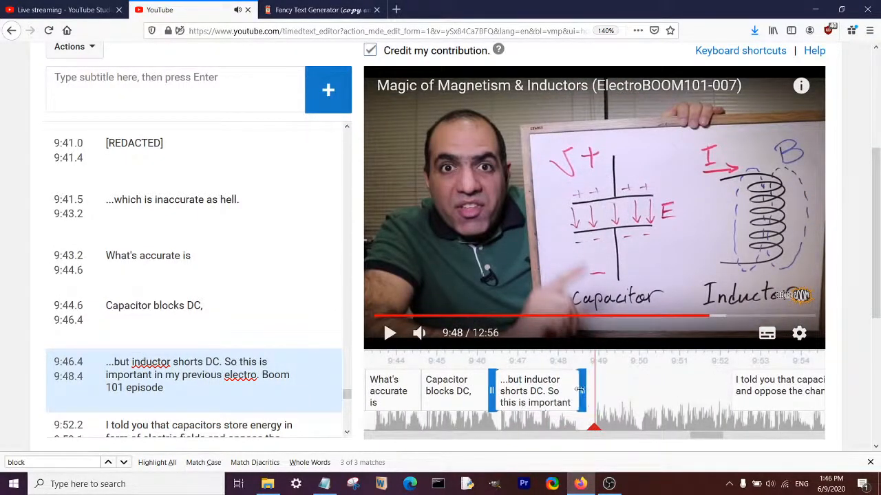
click(615, 398)
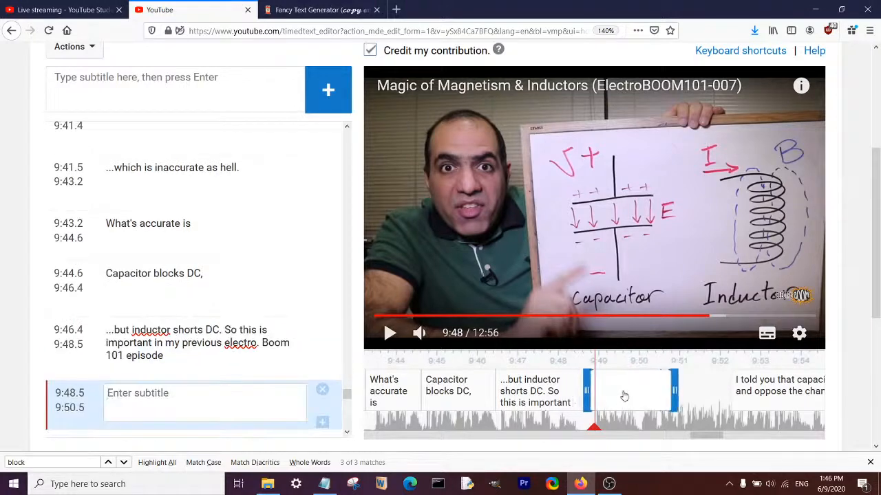
- Move "So this is important in my previous electro. Boom 101 episode" into the empty caption and shift it to 9:48.8–9:50.8
scroll(181, 338, down, 2)
click(226, 176)
drag(227, 176, 240, 200)
drag(238, 186, 206, 241)
click(137, 238)
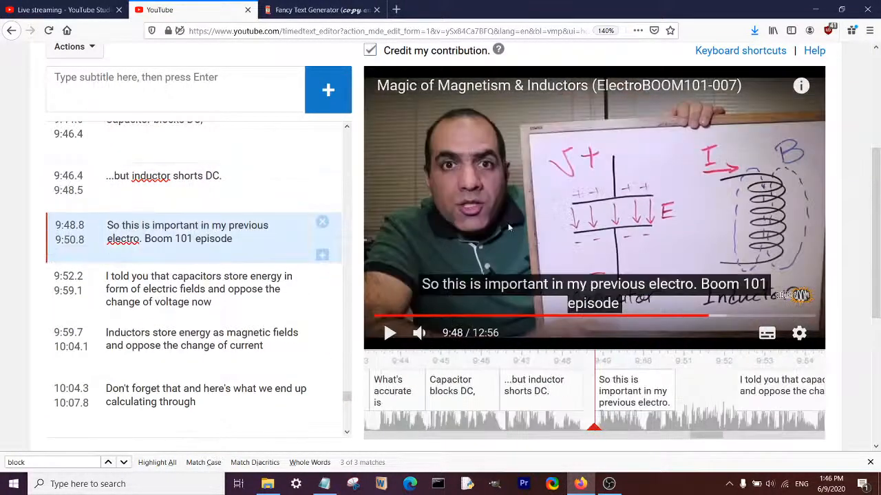
- Play the "So this is important" caption, shorten it to end at 9:49.9 and insert an empty caption after it
click(508, 223)
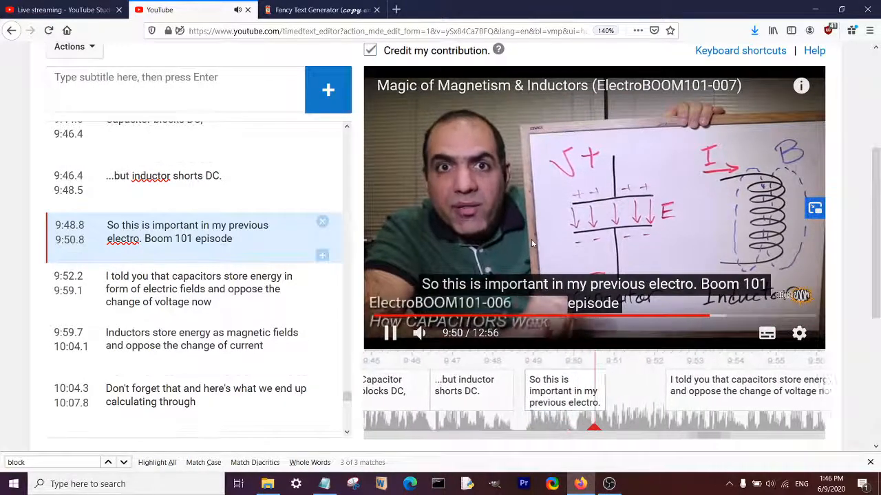
click(529, 252)
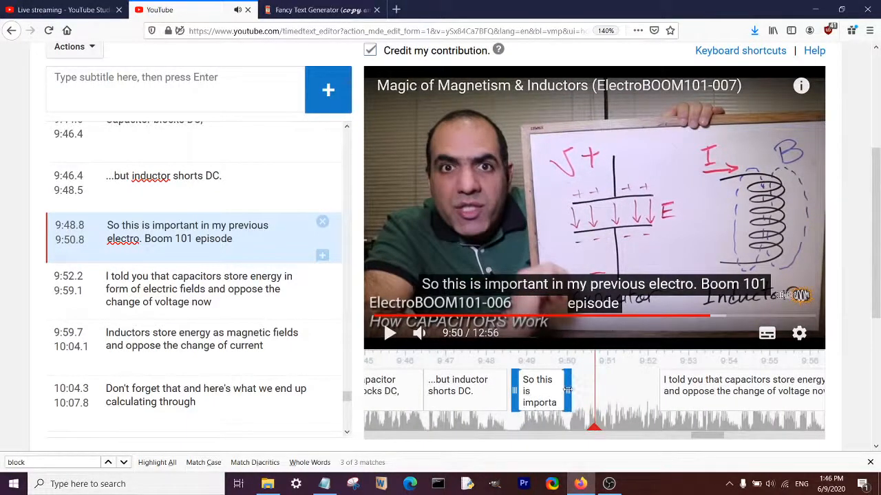
click(322, 255)
- Move "in my previous electro. Boom 101 episode" into the empty caption, leaving "So this is important." in the first one
click(205, 226)
key(ctrl+shift+End)
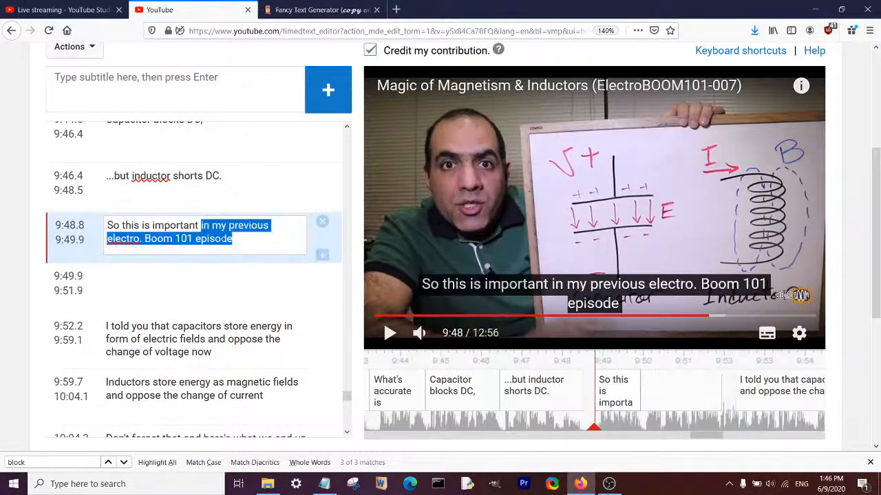
key(ctrl+x)
click(205, 288)
key(ctrl+v)
click(206, 242)
- Correct the caption at 9:49.9 to read "In my previous ElectroBOOM101 episode,"
click(110, 275)
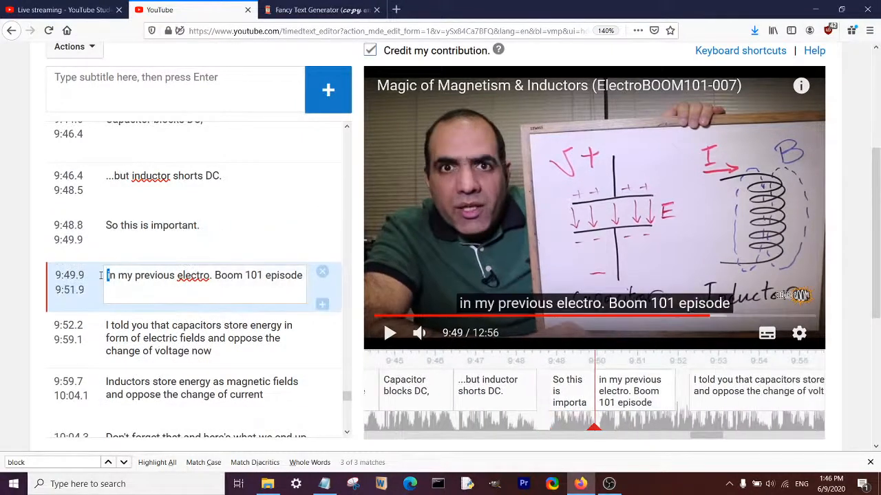
key(BackSpace)
text(I)
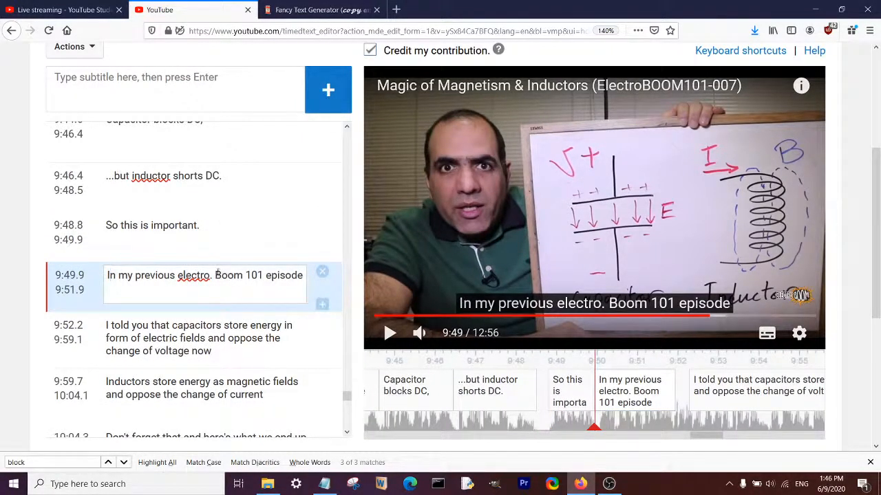
key(ctrl+Tab)
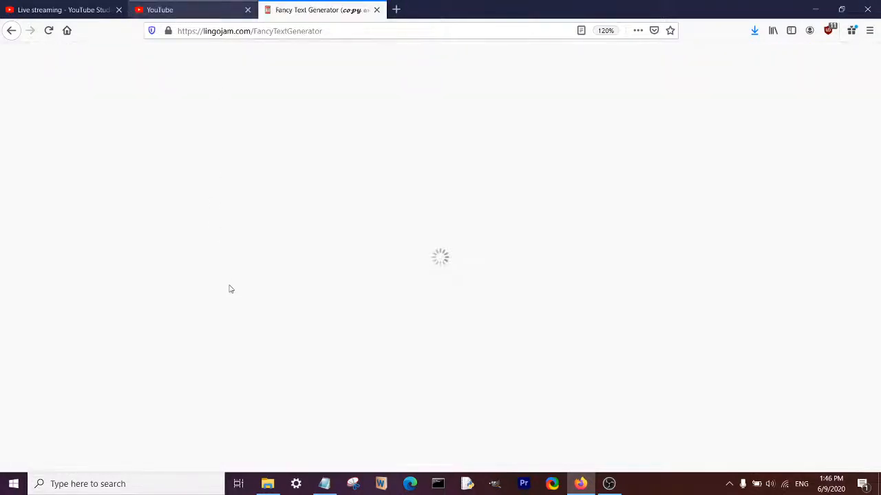
key(ctrl+shift+Tab)
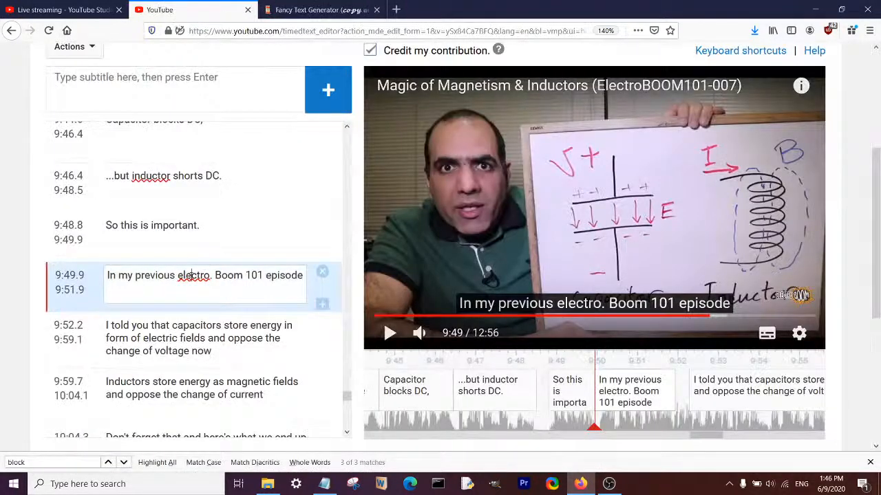
text(ElectroB)
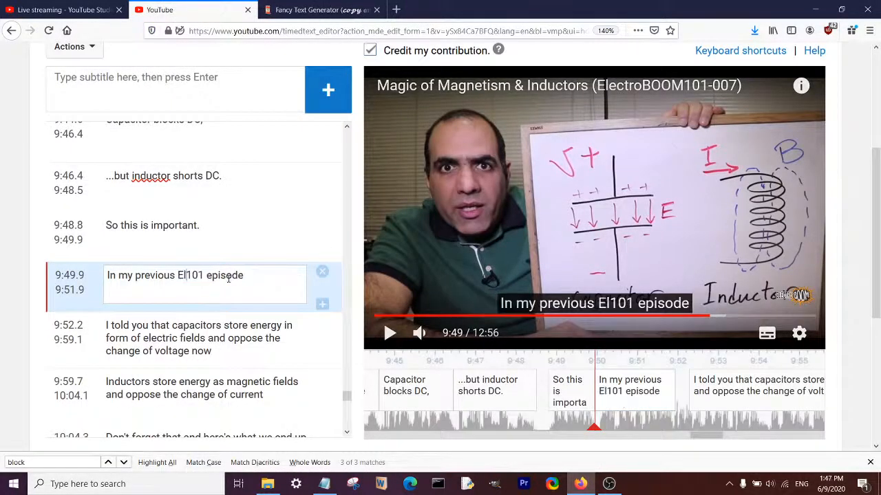
text(OOM)
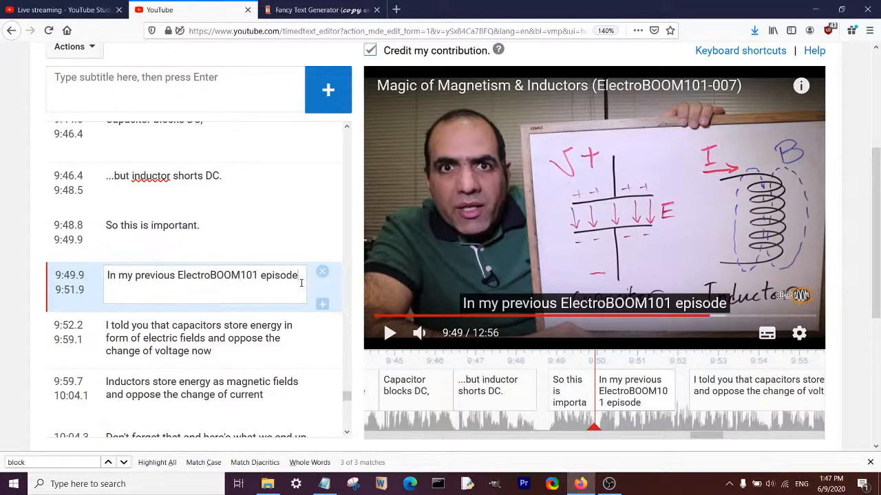
- Extend the "In my previous ElectroBOOM101 episode," caption to 9:52.2 and start the following "I told you that capacitors" caption with "..."
click(248, 324)
click(492, 219)
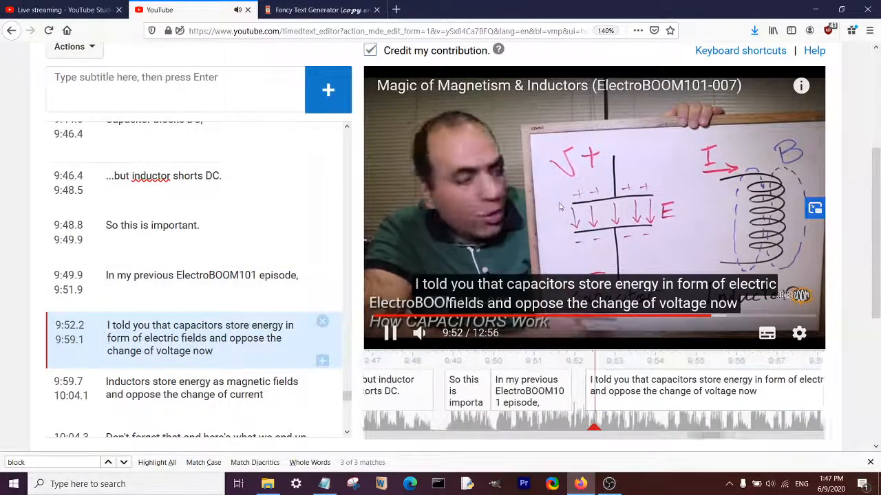
click(560, 207)
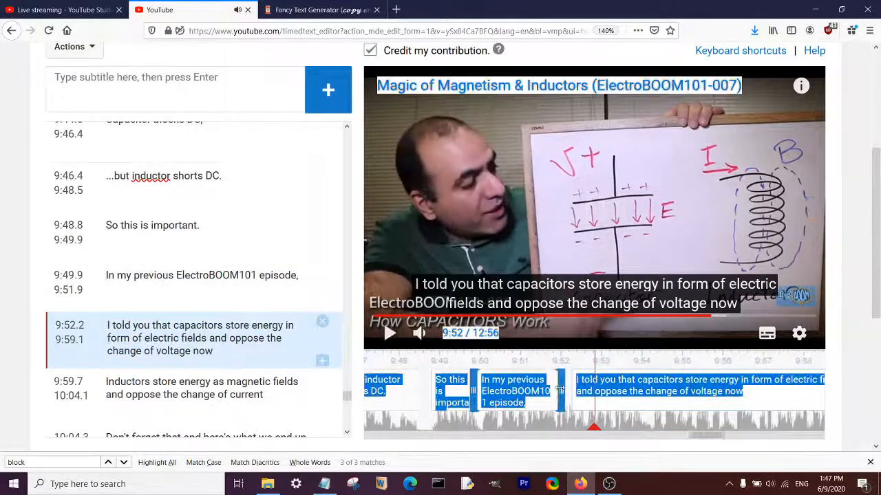
drag(561, 391, 574, 393)
click(598, 395)
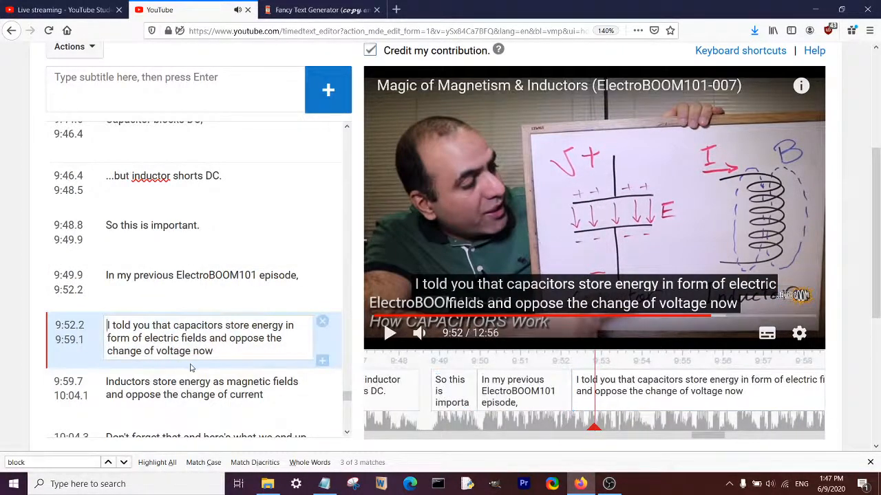
text(...)
- Play the "...I told you that capacitors store energy" caption and shorten it to end at 9:53.2
click(510, 225)
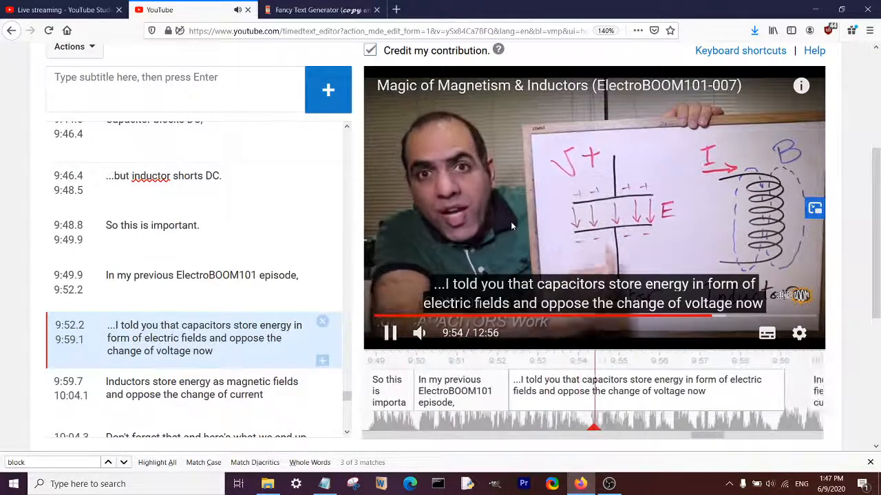
click(564, 172)
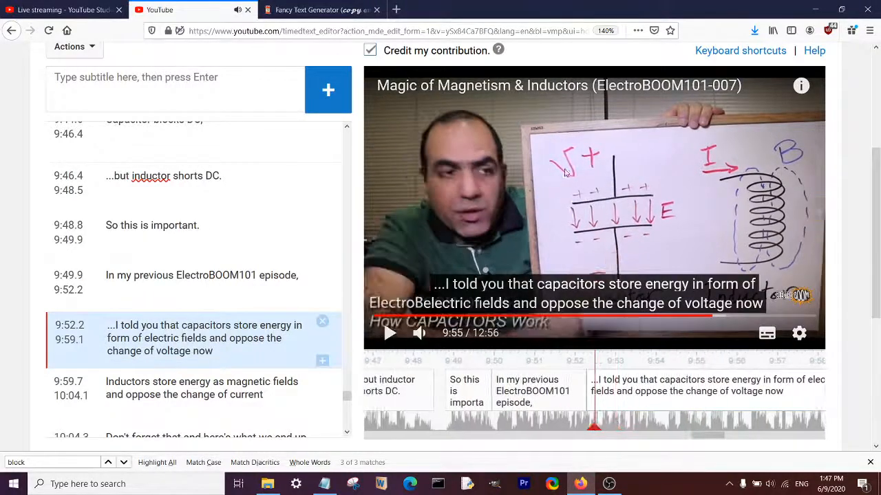
click(565, 174)
click(562, 189)
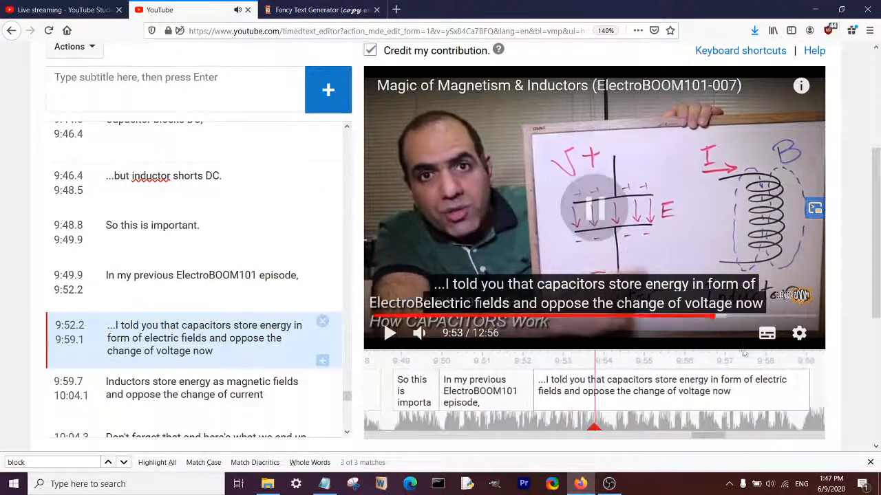
drag(653, 400, 575, 400)
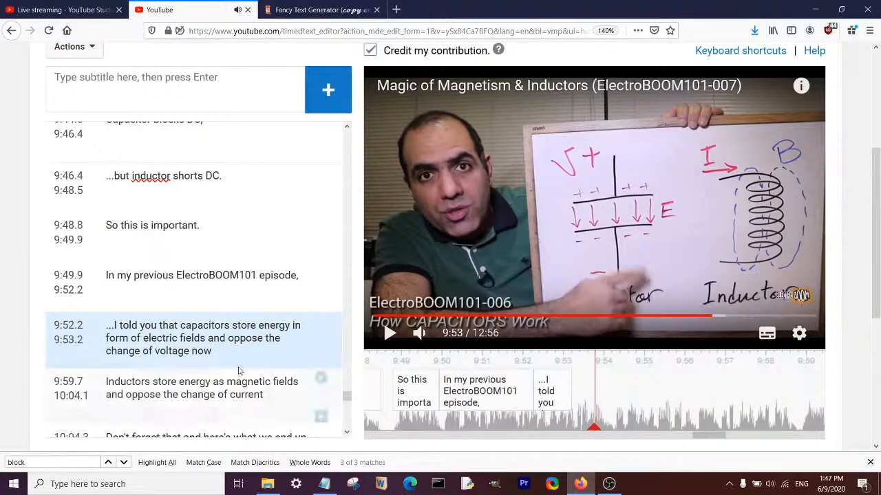
- Insert a caption at 9:53.2 and move "capacitors store energy..." into it with a leading "...", leaving "...I told you that" in the previous one
click(319, 360)
scroll(256, 303, down, 2)
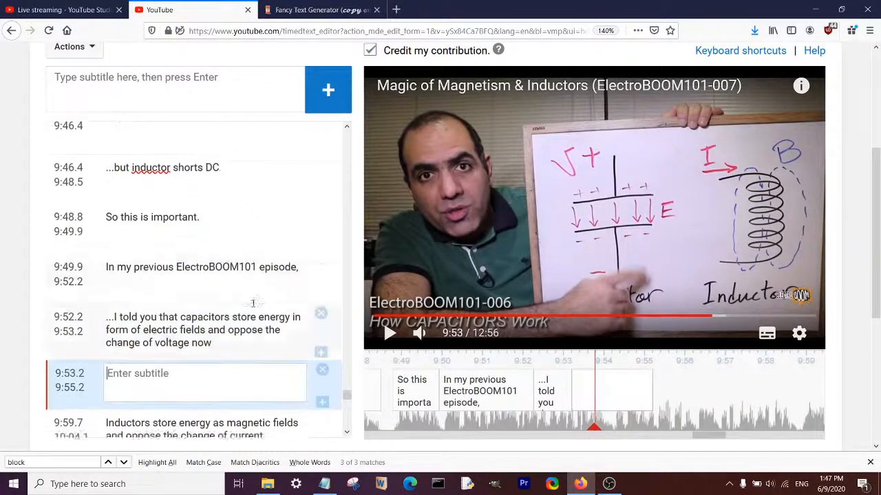
text(...)
double_click(199, 172)
drag(199, 172, 200, 197)
drag(198, 188, 200, 240)
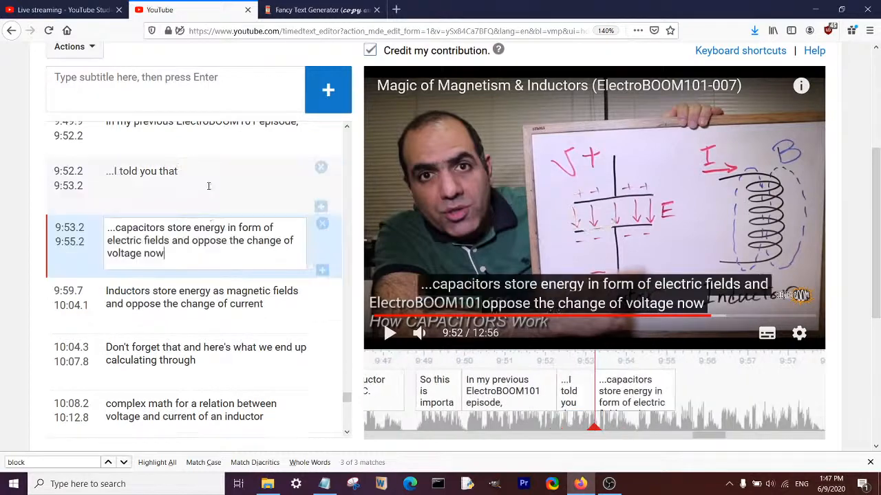
- Play the two split captions, set their boundary to 9:53.1 and extend the "...capacitors store energy" caption to 9:56.7
click(504, 247)
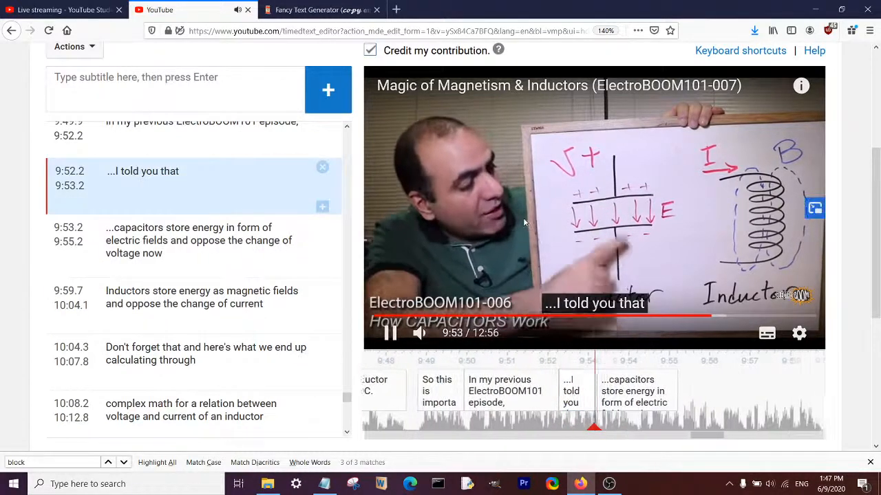
click(521, 217)
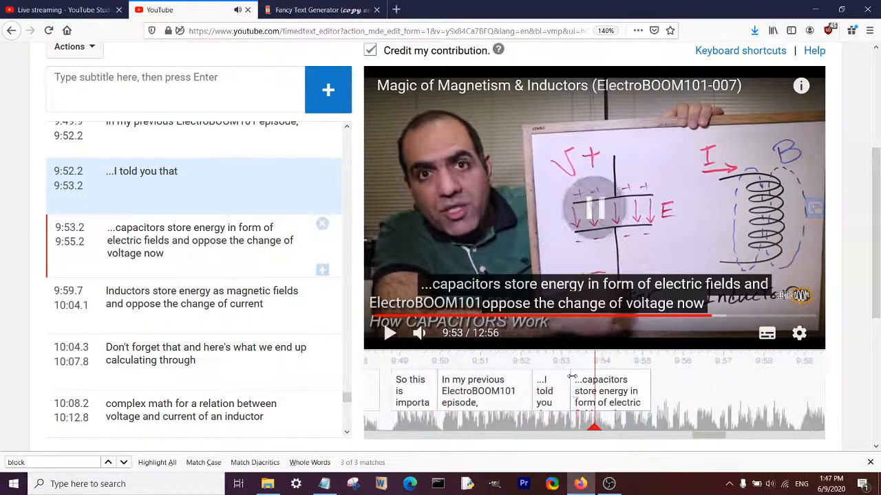
click(543, 222)
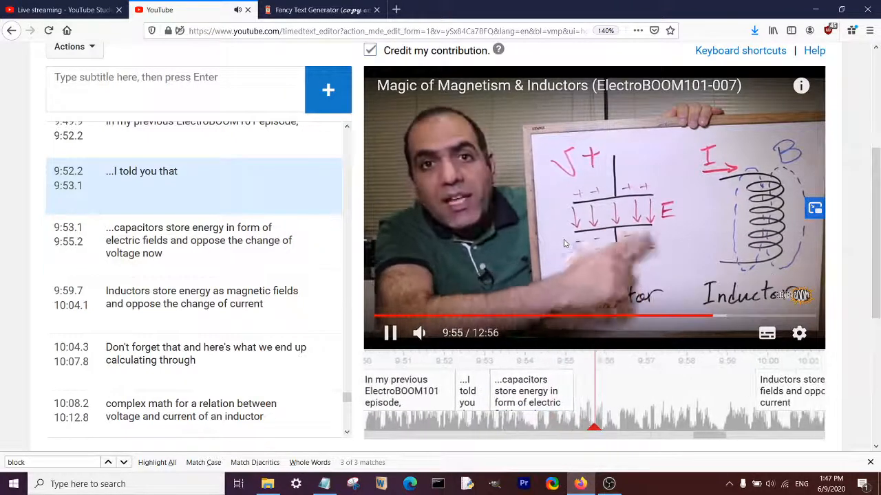
click(564, 243)
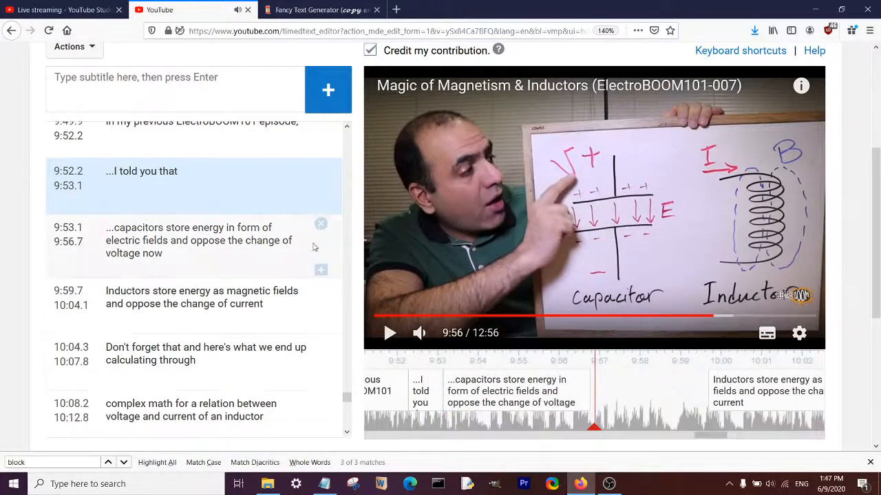
- Insert a caption at 9:56.7 and move "and oppose the change of voltage now" into it from the capacitors caption
click(321, 272)
drag(165, 254, 172, 241)
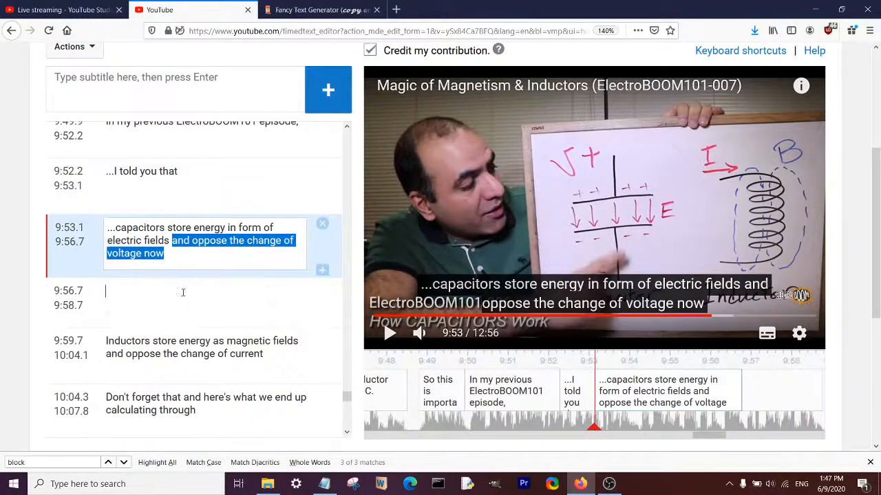
drag(182, 292, 183, 293)
text(,)
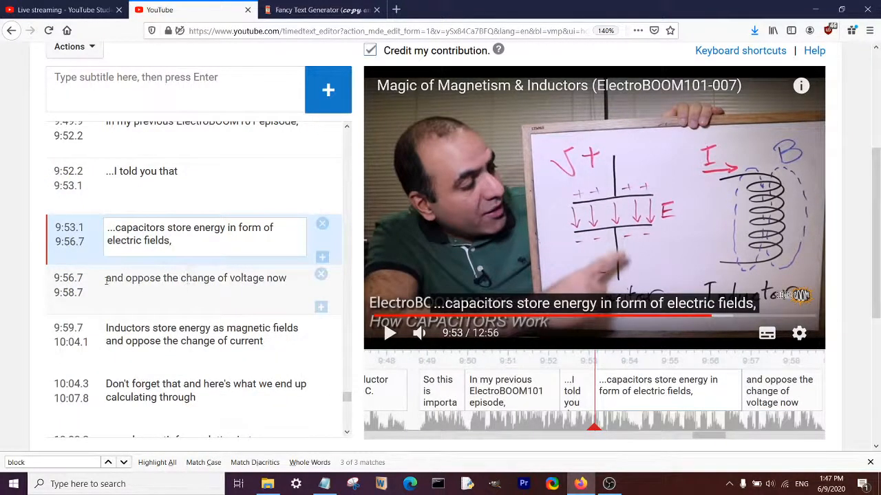
- Correct the 9:56.7 caption to "...and oppose the change of voltage." and remove the comma after "electric fields" in the previous caption
click(106, 278)
text(...)
click(183, 241)
key(BackSpace)
text(\)
key(BackSpace)
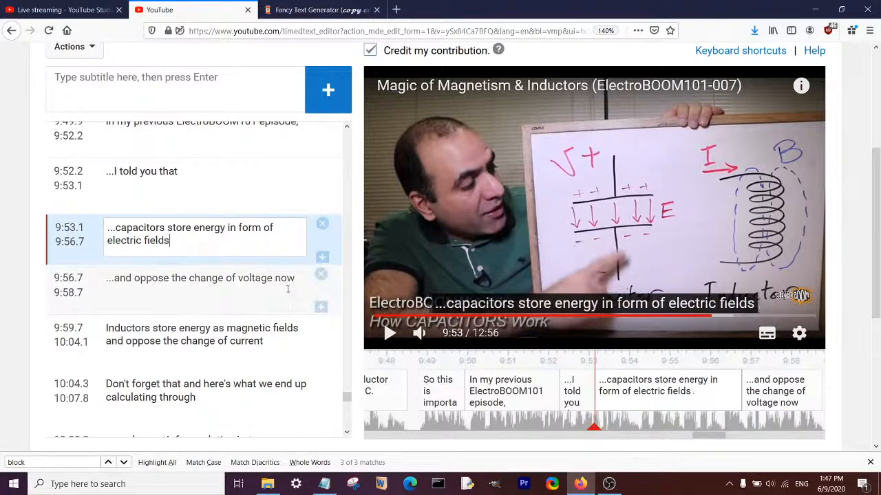
double_click(274, 279)
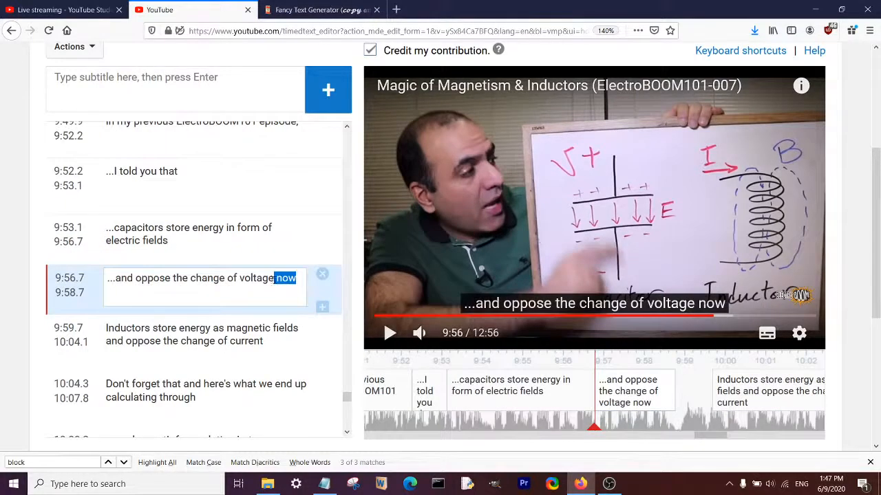
text(.)
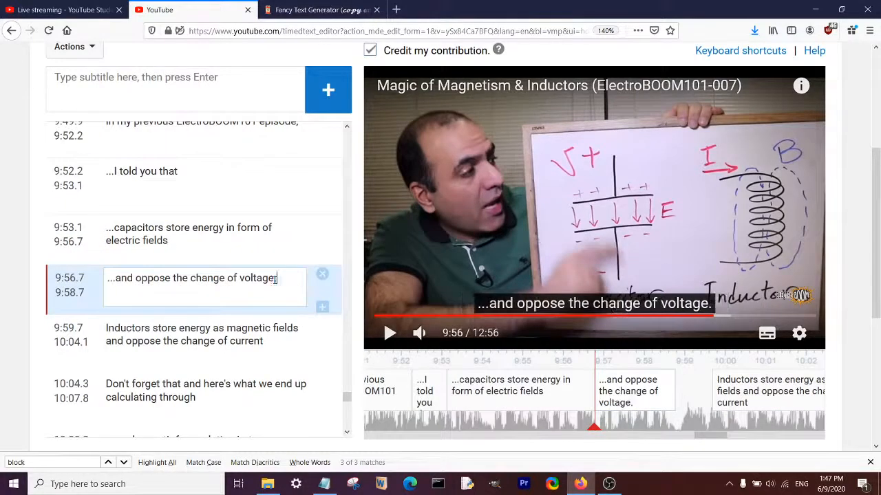
- Play on past the voltage caption and insert a "Now" caption at 9:58.7, before the "Inductors store energy" caption
click(232, 238)
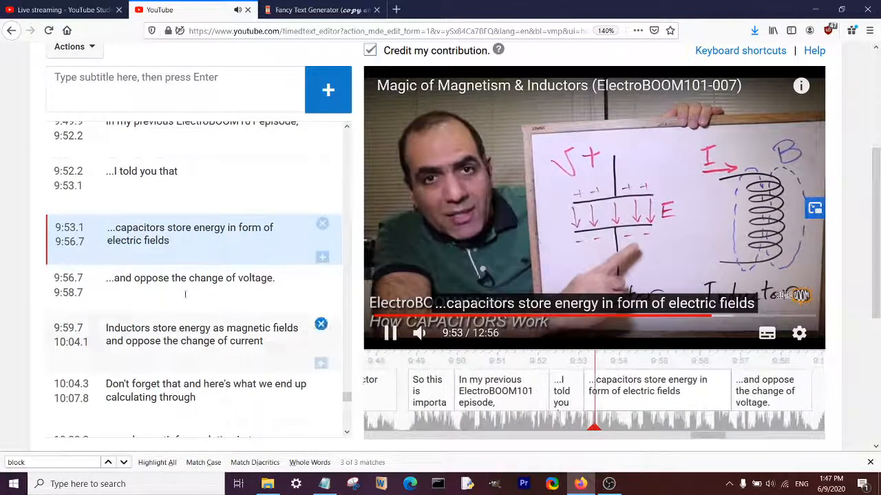
click(174, 278)
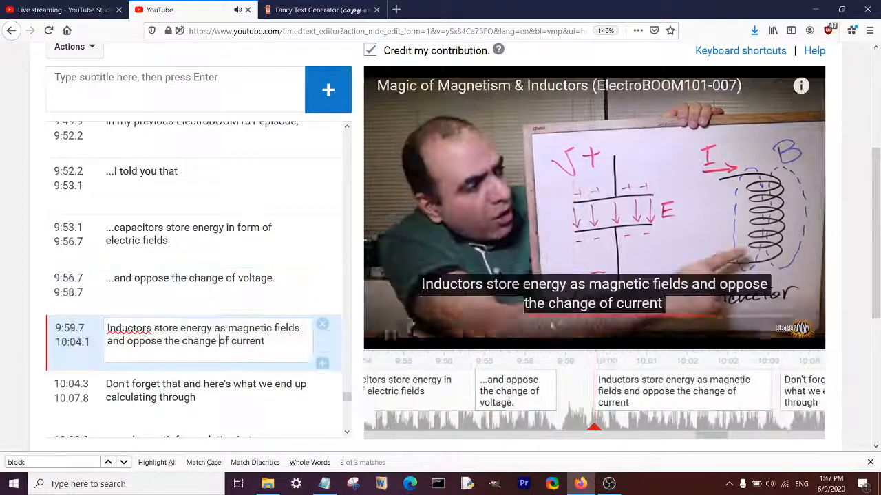
click(548, 403)
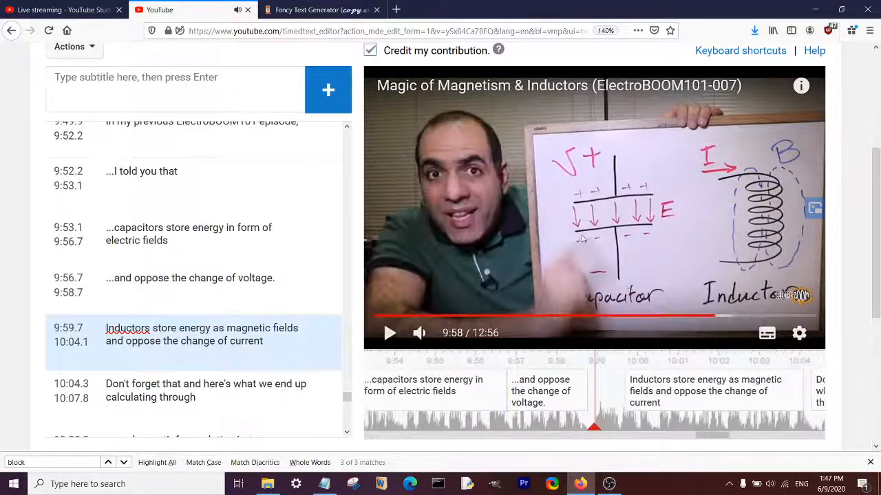
click(582, 238)
click(322, 364)
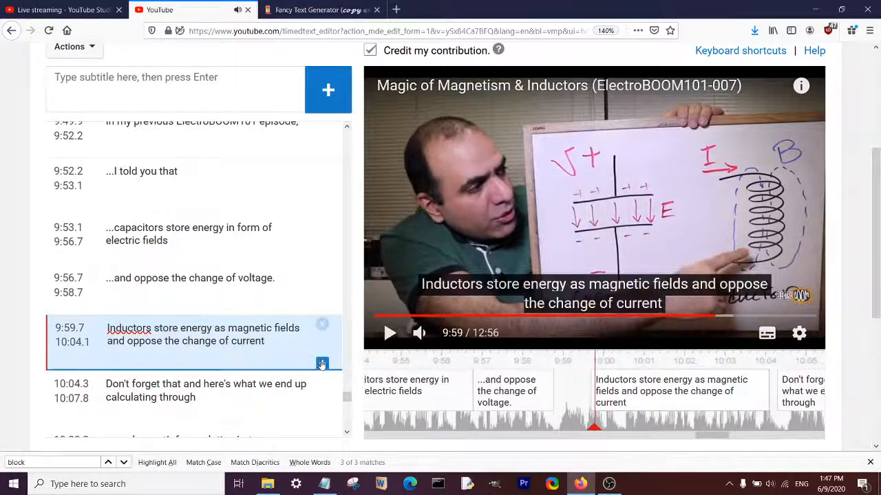
click(321, 310)
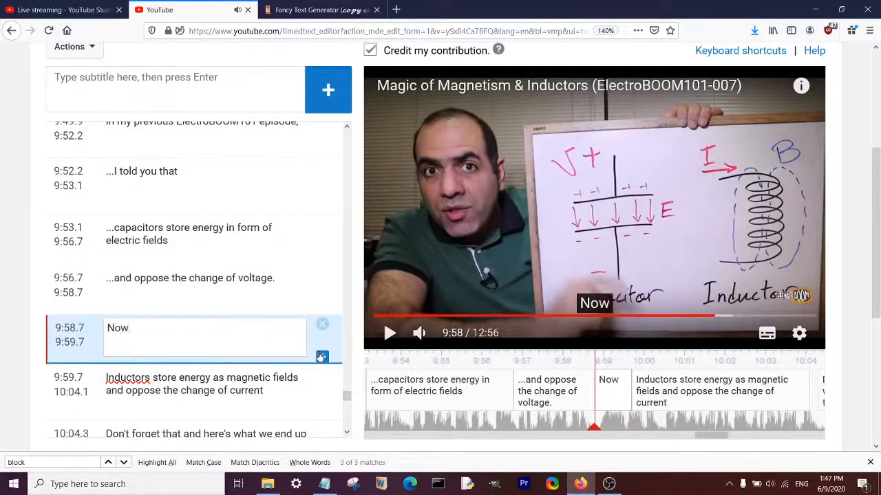
- Begin the "Inductors store energy" caption with "...inductors" and set its boundary with the "Now," caption to 9:59.4
drag(703, 399, 696, 390)
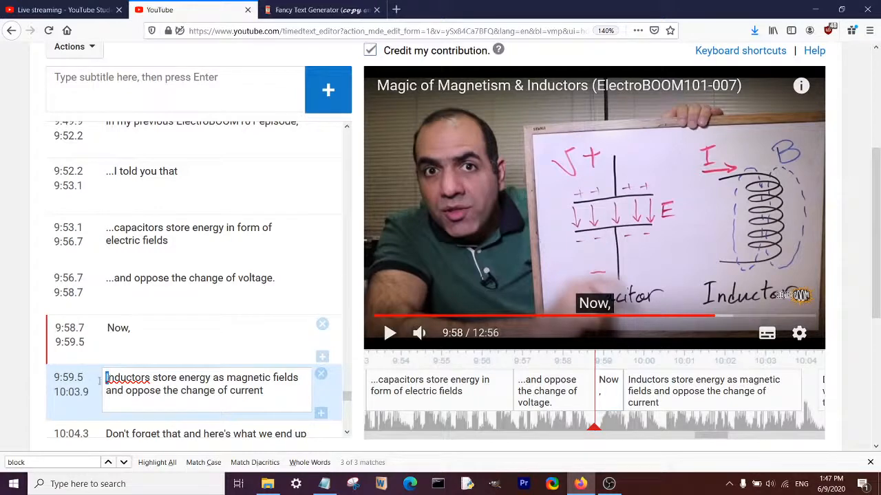
text(...i)
click(537, 220)
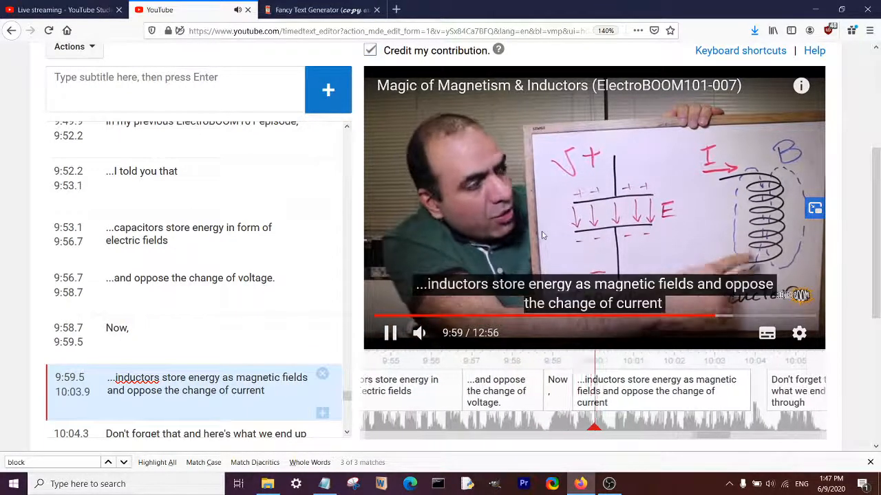
click(577, 386)
- Play the "...inductors store energy" caption and shorten it to end at 10:02.5
click(542, 220)
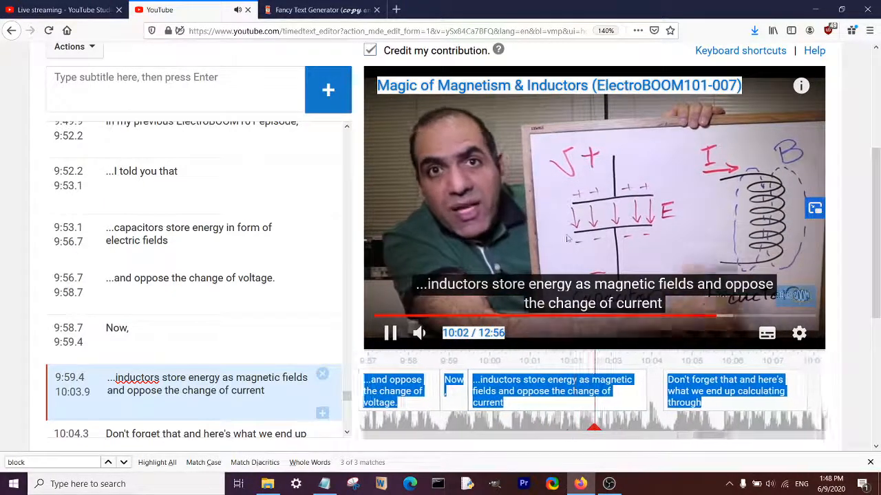
click(629, 392)
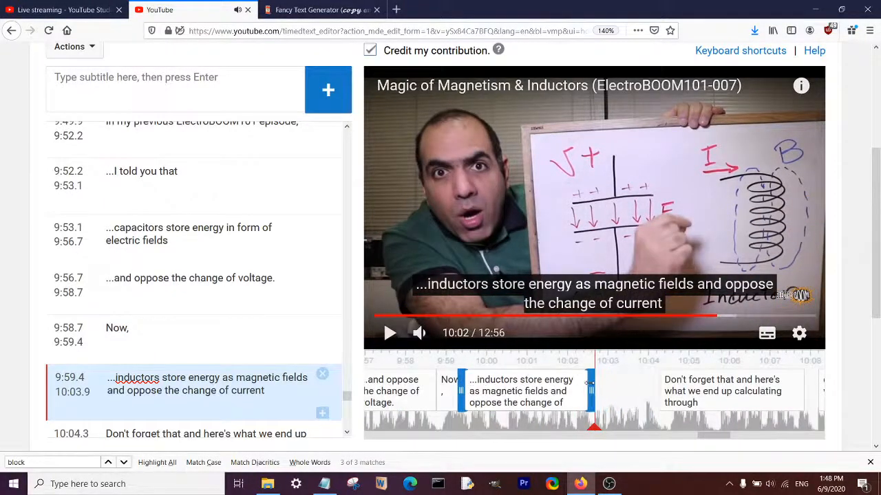
drag(590, 383, 591, 384)
- Insert a caption at 10:02.5 and move "and oppose the change of current" into it from the inductors caption
scroll(313, 313, down, 2)
click(322, 259)
drag(108, 237, 172, 245)
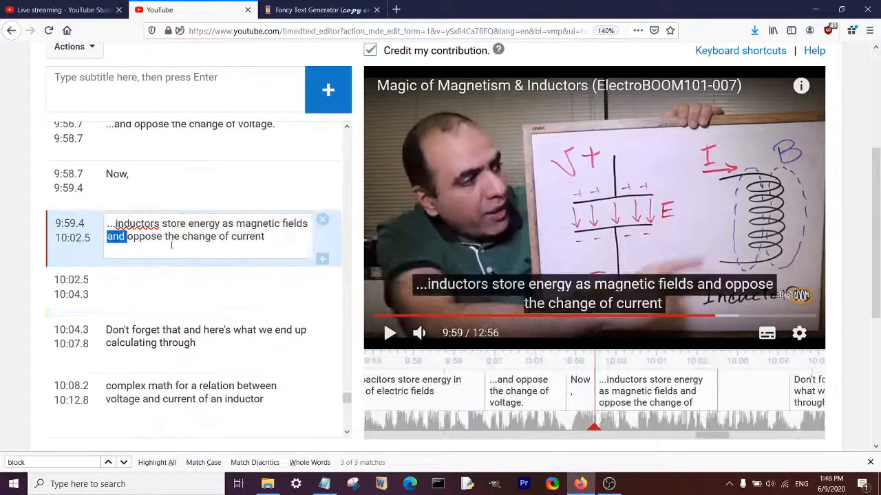
drag(236, 258, 238, 297)
click(238, 242)
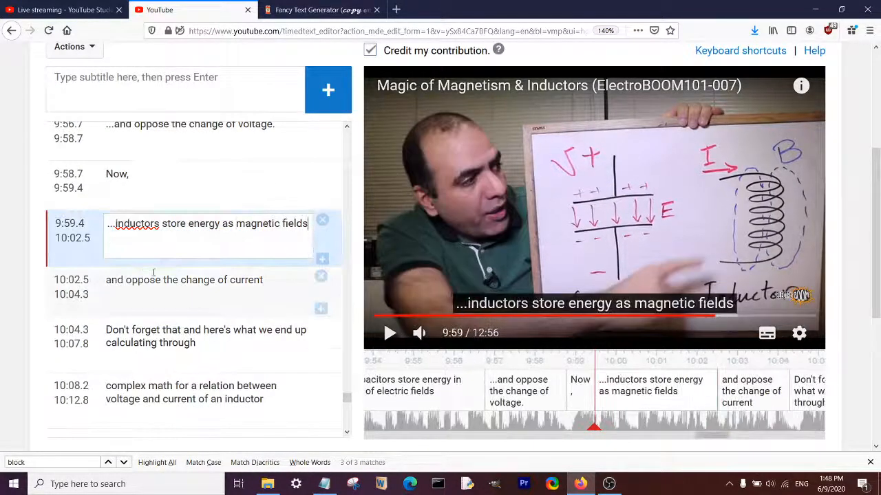
- Correct the caption at 10:02.5 to read "...and oppose the change of current."
click(107, 279)
text(..)
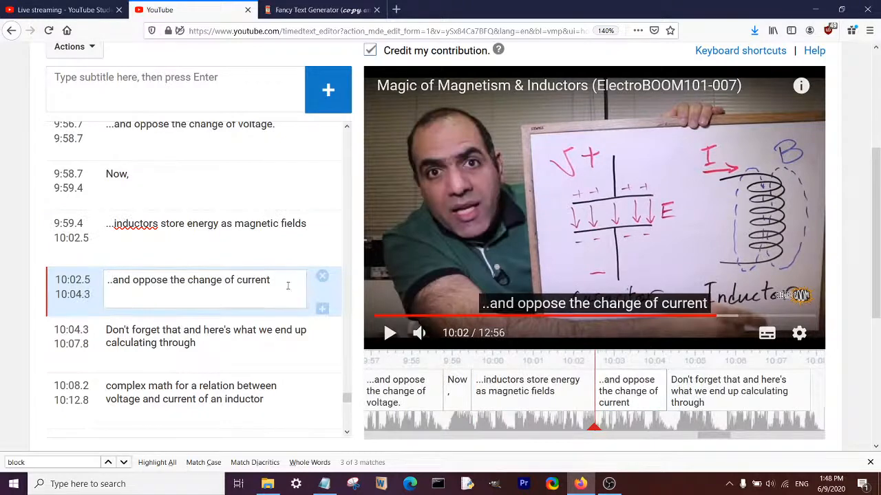
text(.)
- Play the captions from 9:59.4 and retime the "Don't forget that" caption to run from 10:04.5 to 10:05.5
click(216, 245)
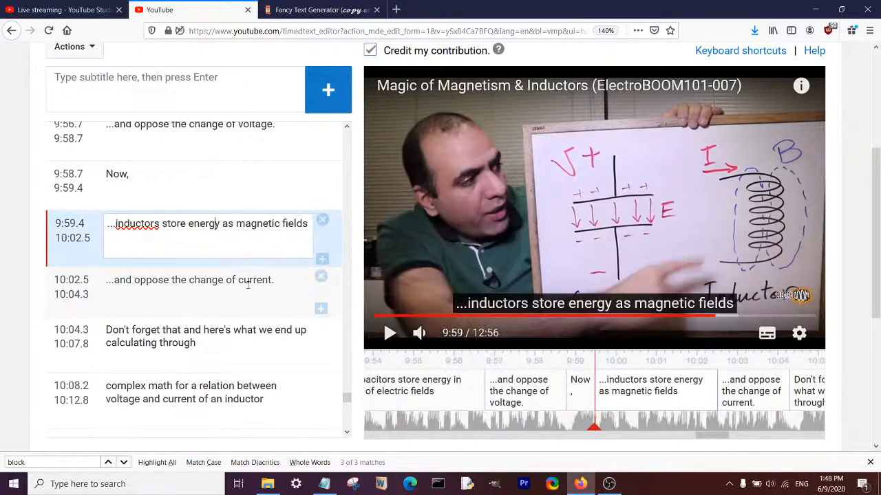
click(249, 285)
click(521, 237)
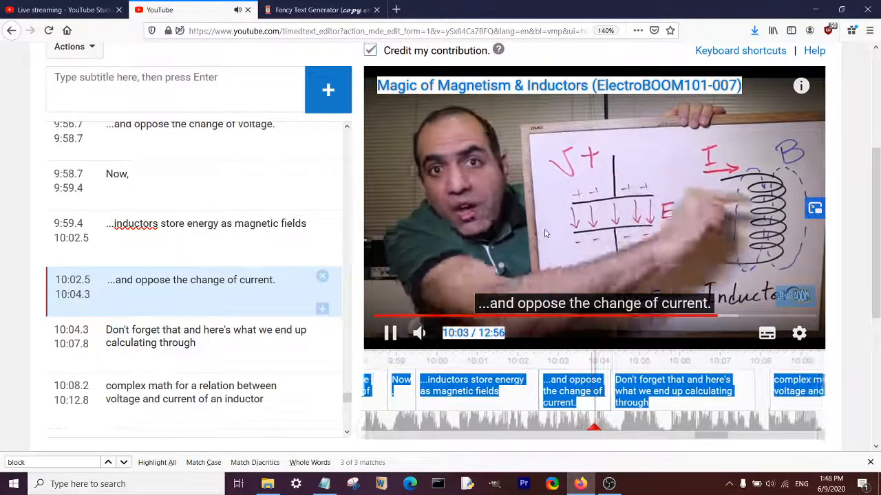
key(space)
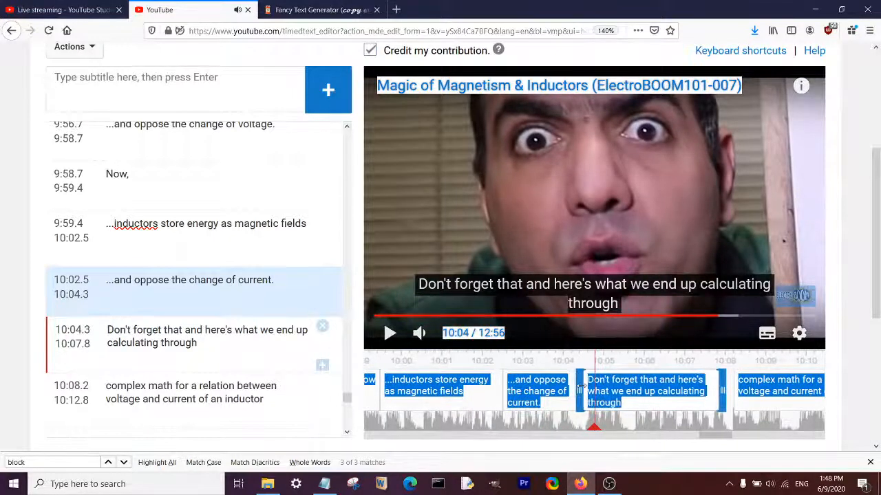
drag(582, 387, 582, 386)
click(545, 222)
click(546, 222)
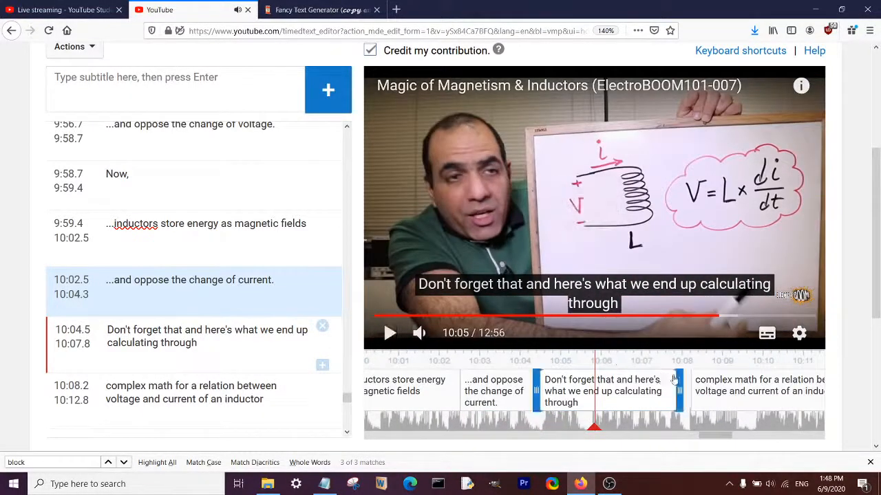
drag(583, 378, 580, 377)
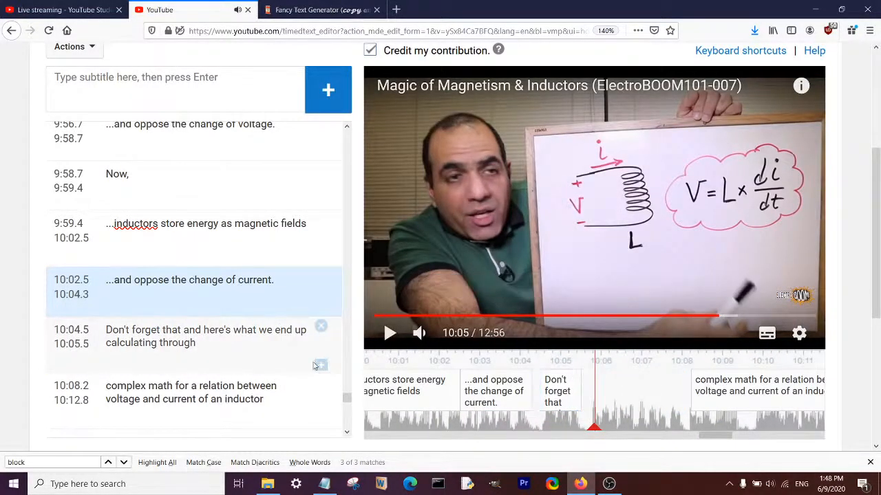
- Start a new caption at 10:05.6 and move "and here's what we end up calculating through" into it from the "Don't forget that" caption
click(609, 387)
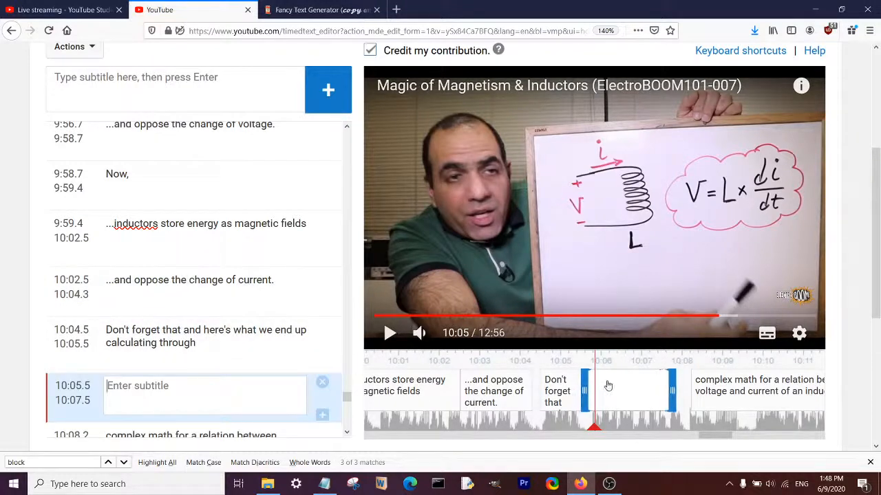
scroll(149, 289, down, 2)
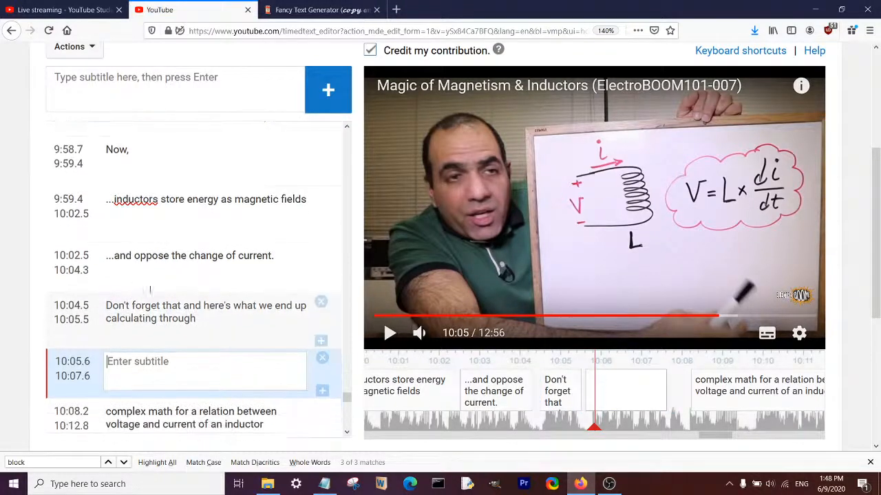
drag(185, 253, 197, 275)
key(ctrl+x)
key(shift+Down)
key(ctrl+v)
- End the 10:04.5 caption with an exclamation mark as "Don't forget that!" and capitalize the following caption's first word to "And"
click(197, 276)
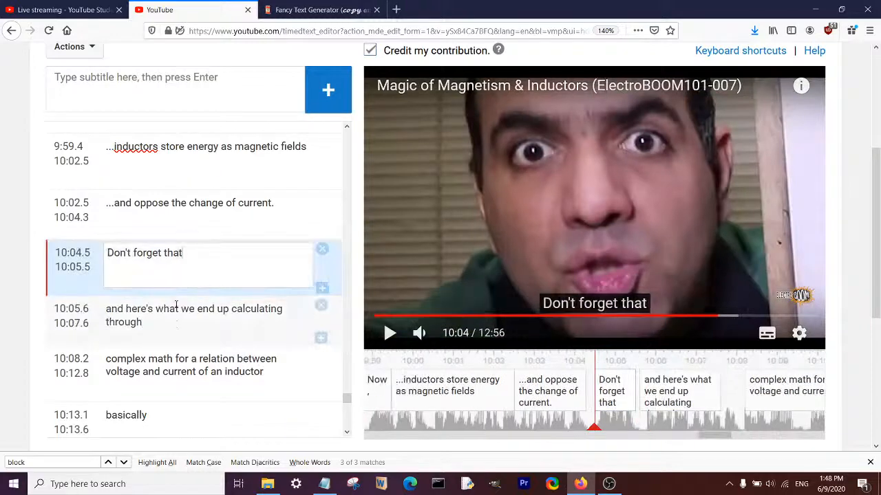
click(110, 309)
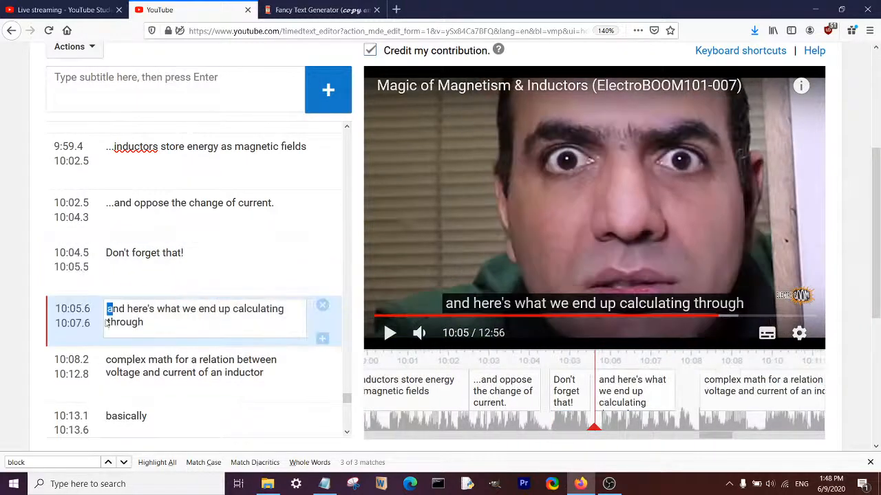
key(BackSpace)
text(A)
key(shift+Up)
click(208, 317)
- Play from 10:05.6, extend the "And here's what we end up calculating through" caption to 10:08.0, and run the "complex math" caption from 10:08.0 to 10:09.4
click(511, 251)
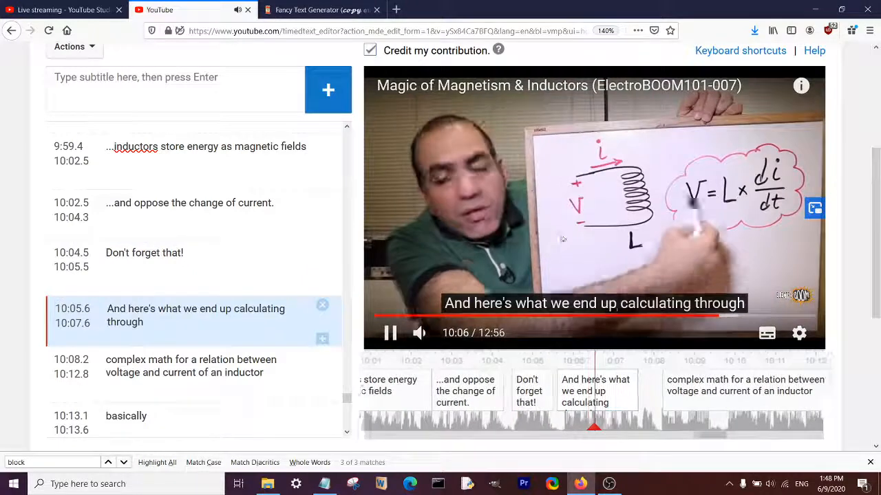
click(553, 243)
mouse_move(544, 396)
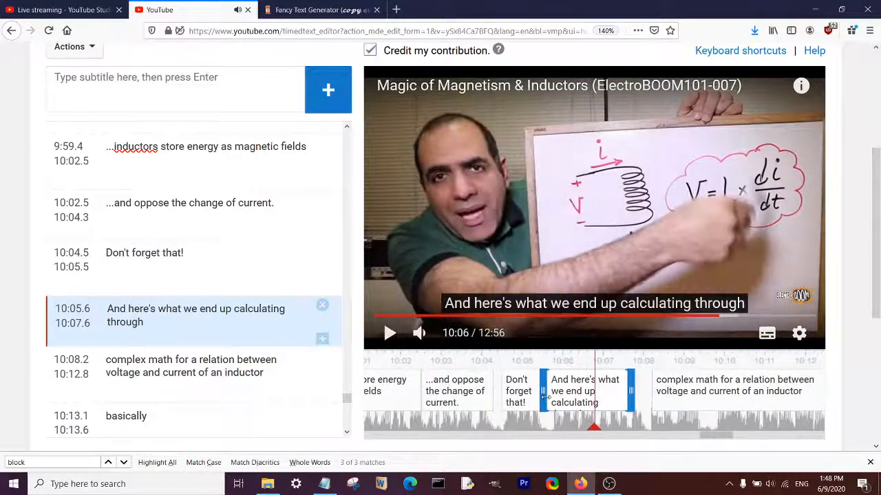
click(587, 289)
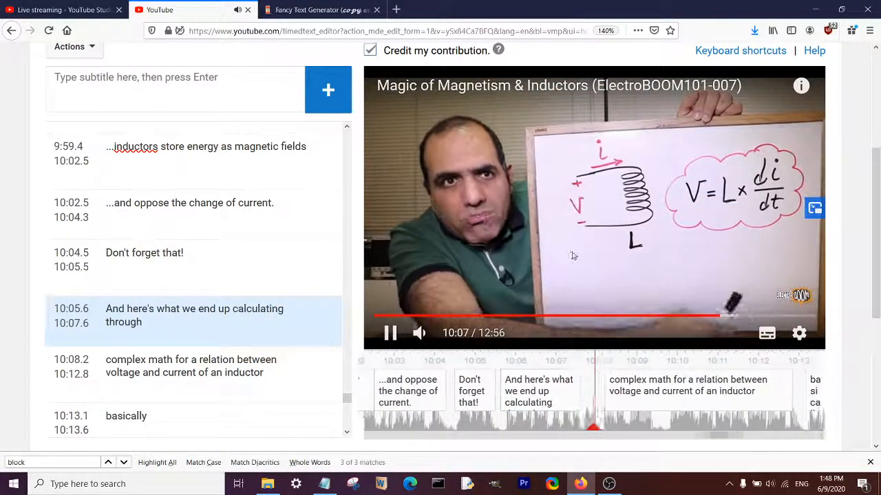
click(622, 397)
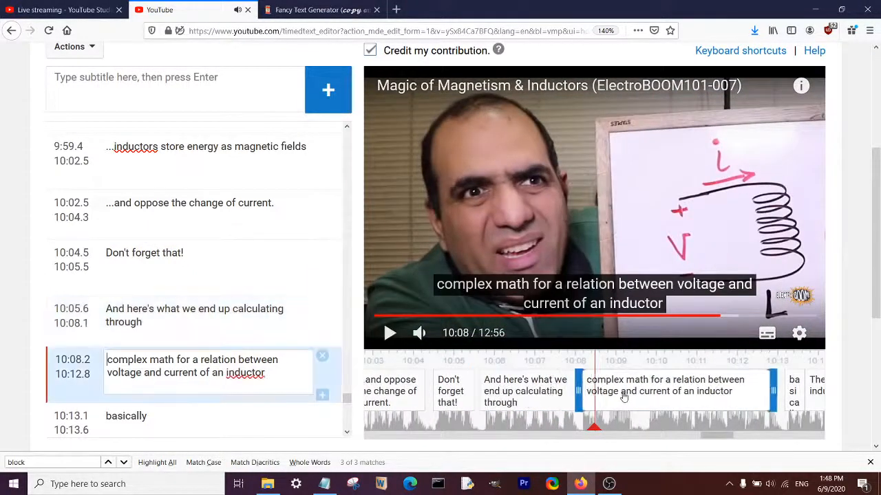
drag(766, 381, 636, 390)
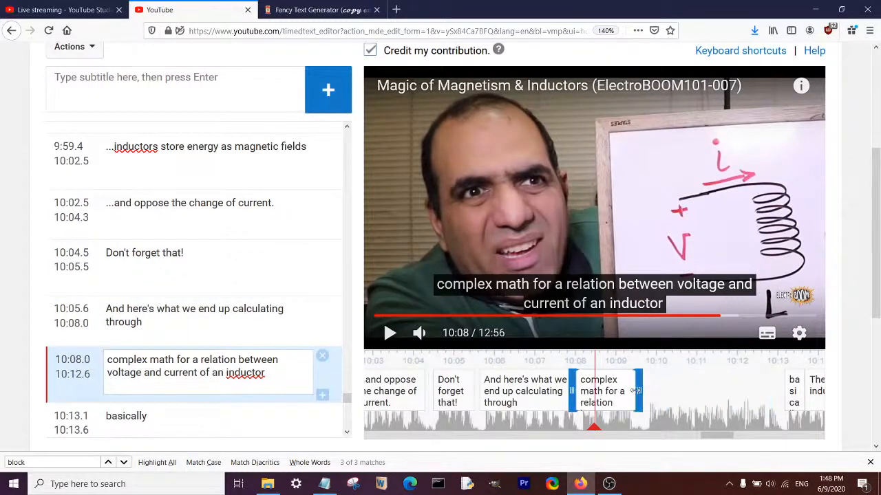
- Play on past the "complex math" caption and add an empty caption after it, running from 10:09.7 to 10:11.6
click(576, 199)
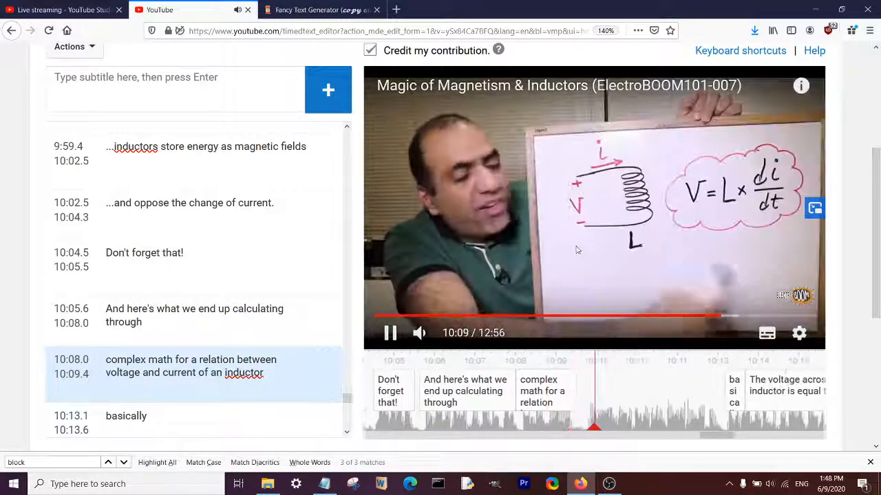
click(571, 409)
click(341, 398)
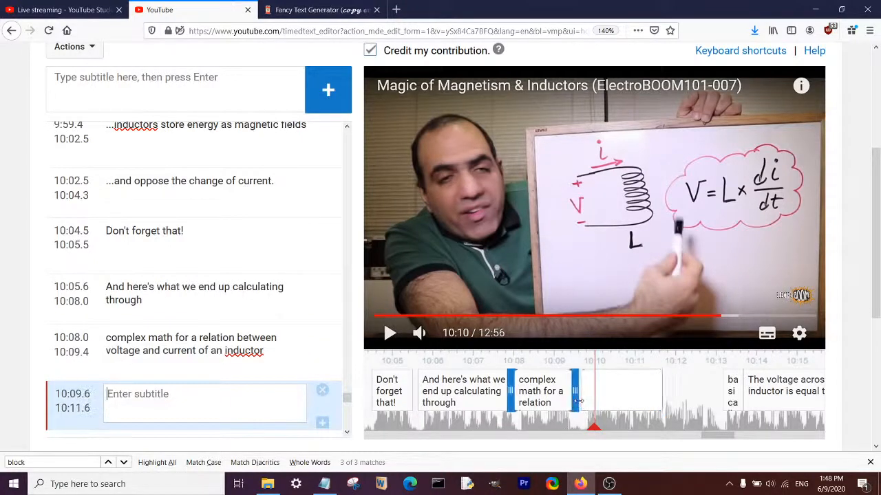
scroll(132, 301, down, 2)
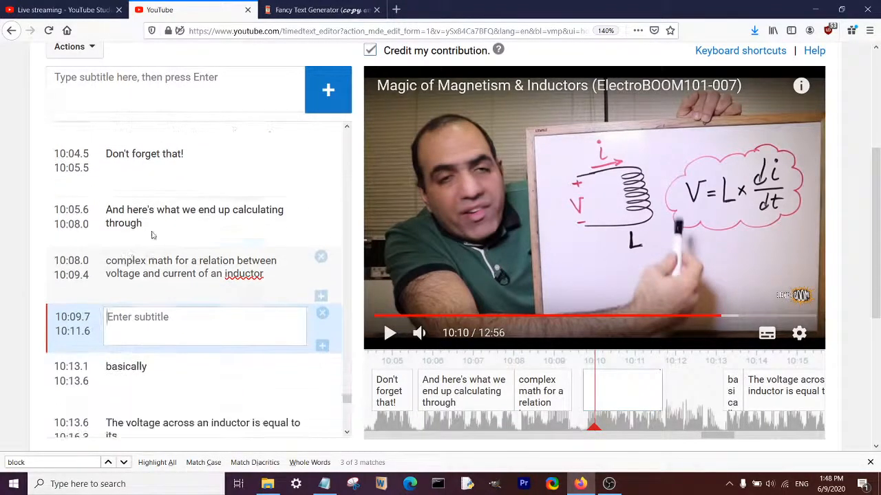
- Shorten the 10:08.0 caption to "...complex math" and move the rest into the 10:09.7 caption as "...for a relation between voltage and current of an inductor"
click(154, 234)
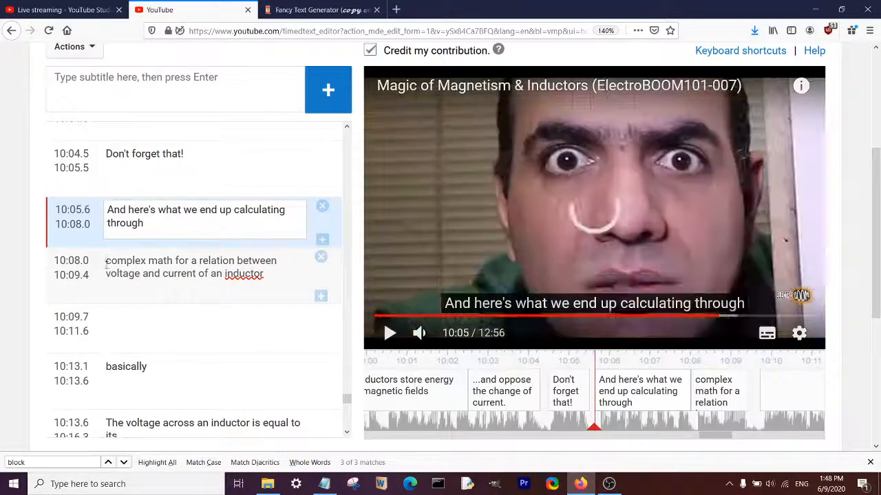
click(107, 263)
text(...)
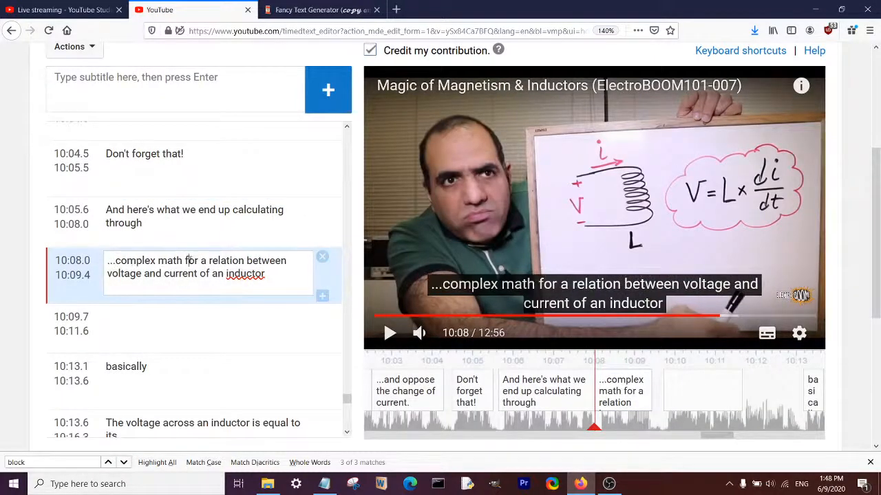
drag(185, 261, 212, 286)
drag(210, 276, 197, 323)
click(106, 317)
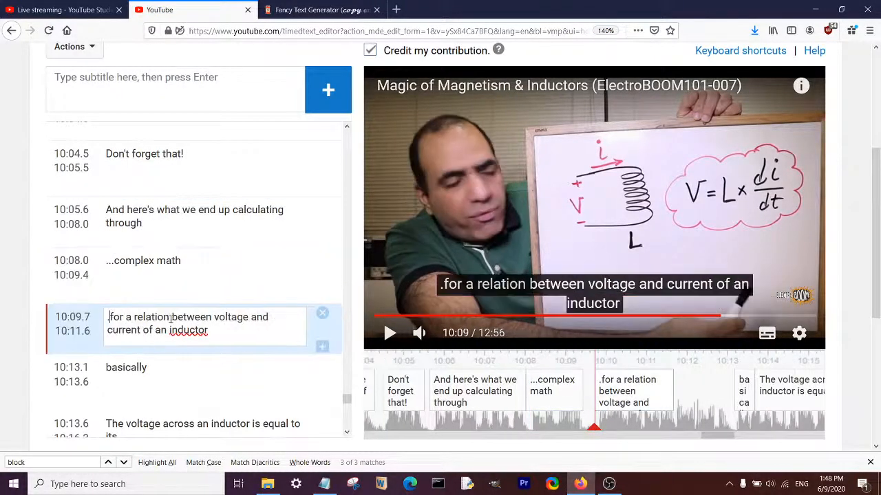
text(...)
- Play the "...for a relation between voltage and current of an inductor" caption and extend its end to 10:13.1
click(480, 248)
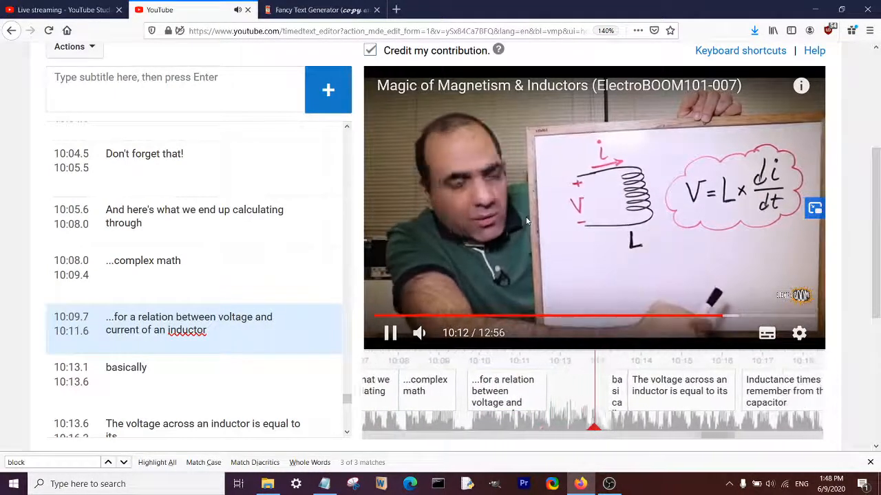
click(539, 218)
drag(528, 393, 581, 392)
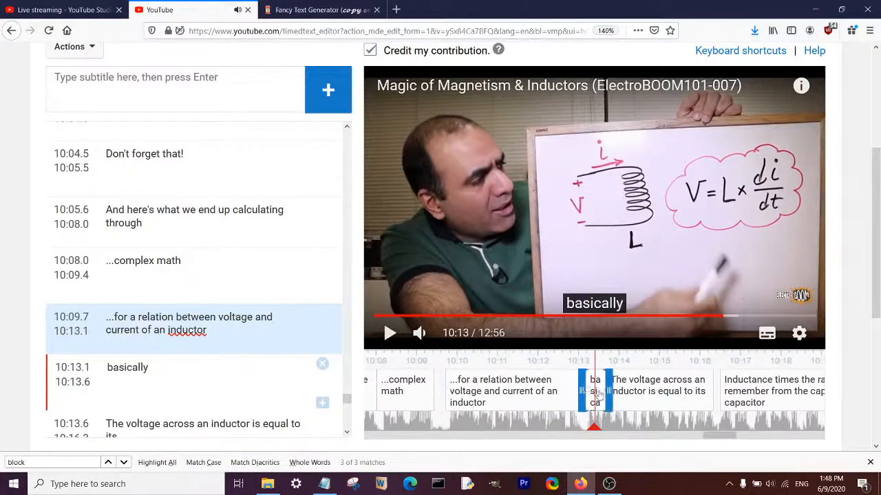
- Play on, then move "basically" into the 10:13.6 caption so it reads "Basically the voltage across an inductor is equal to its"
click(570, 240)
click(571, 240)
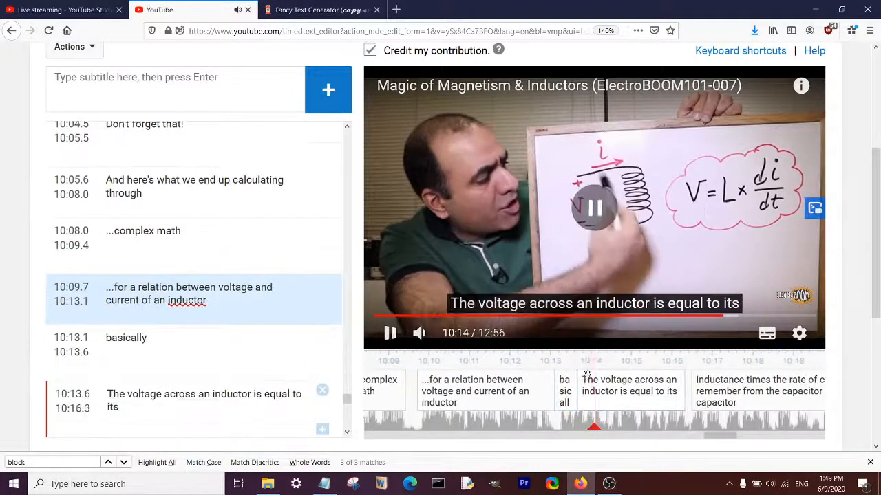
double_click(137, 338)
drag(137, 338, 116, 362)
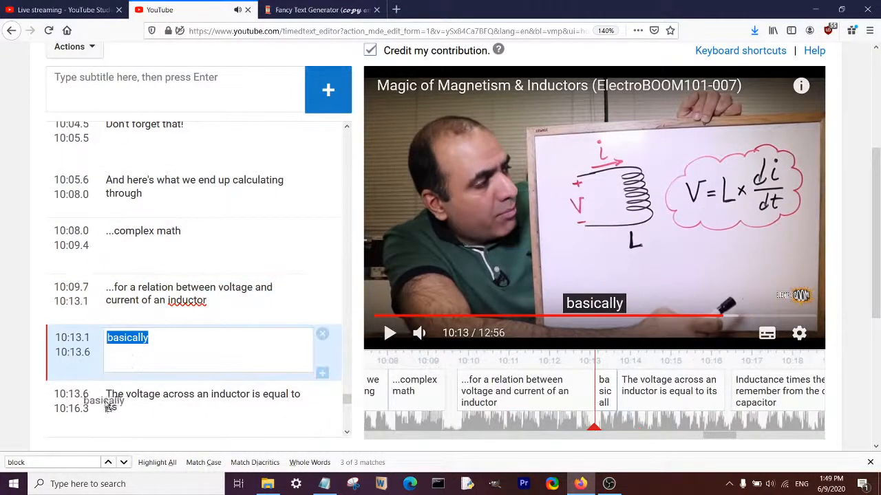
drag(110, 396, 108, 396)
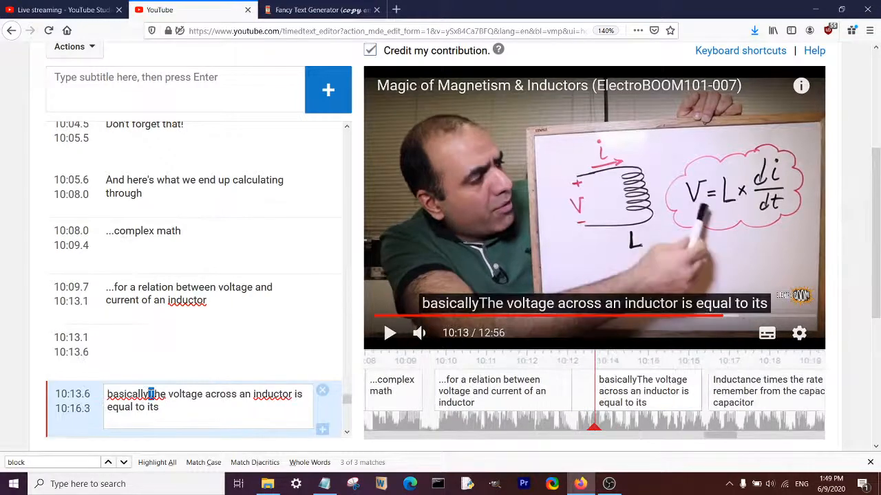
text(t)
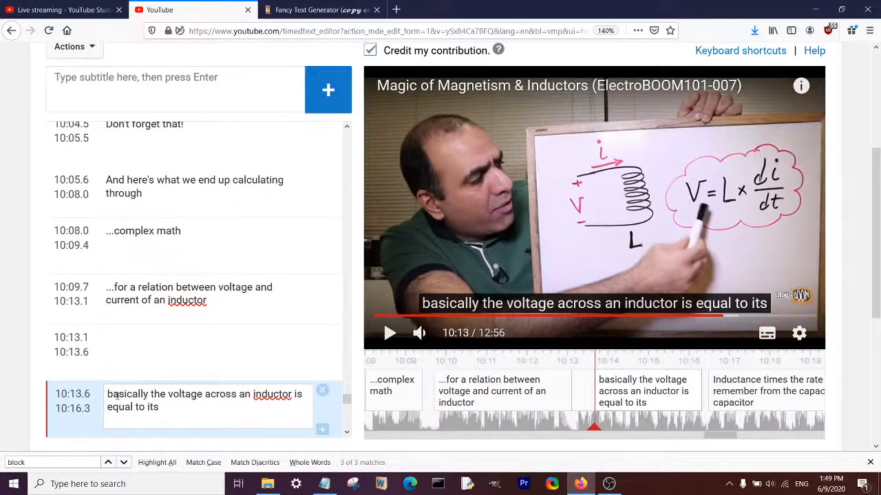
text(B)
- Delete the empty 10:13.1 caption, and end the 10:09.7 caption with a period and break its line before "and current"
click(210, 314)
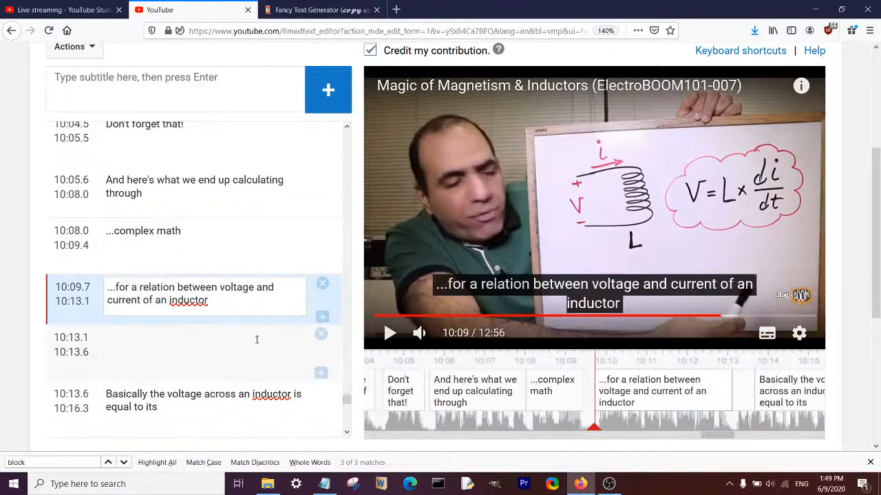
click(314, 336)
click(321, 335)
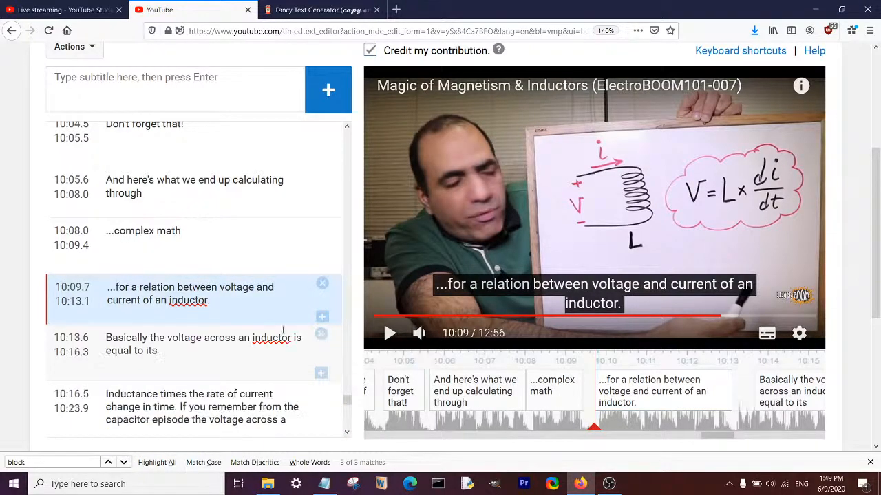
key(shift+Return)
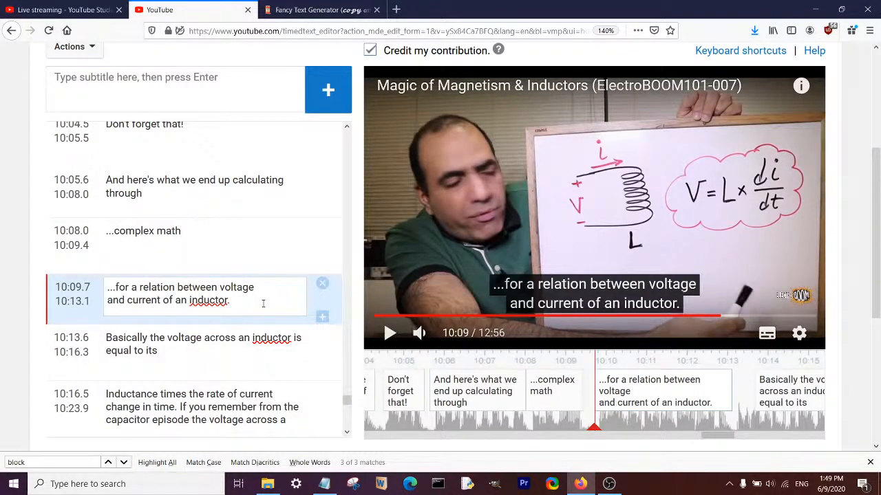
- Play the "Basically the voltage" caption and retime it to run from 10:13.1 to 10:15.3, with the following caption starting at 10:15.3
click(289, 347)
click(571, 232)
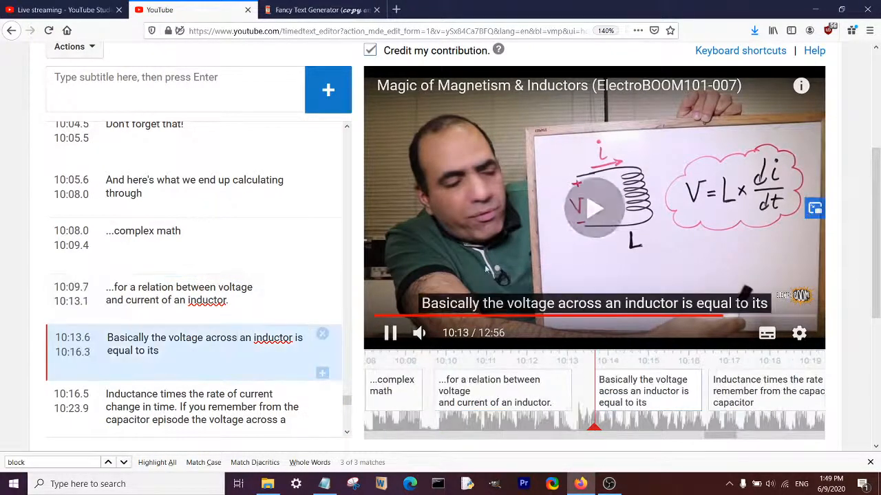
click(572, 232)
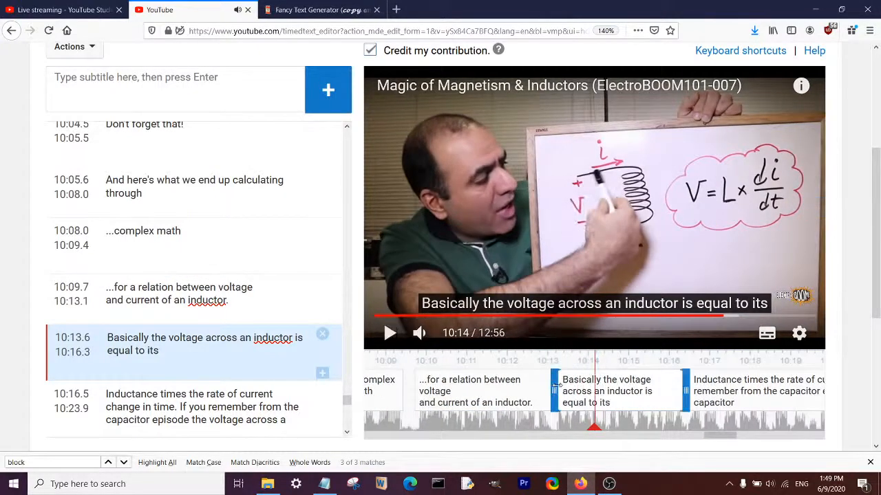
click(568, 252)
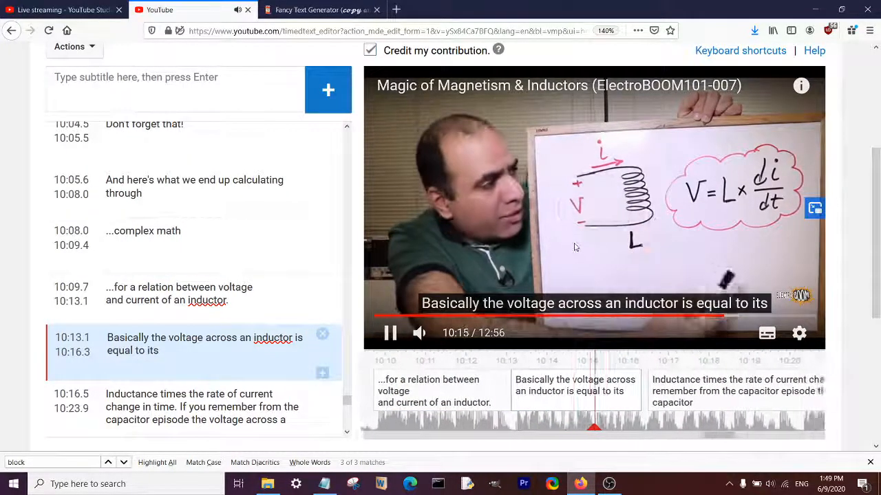
click(568, 252)
drag(647, 399, 604, 399)
- Move "is equal to its" from the end of the 10:13.1 caption to the start of the 10:15.3 caption
click(297, 263)
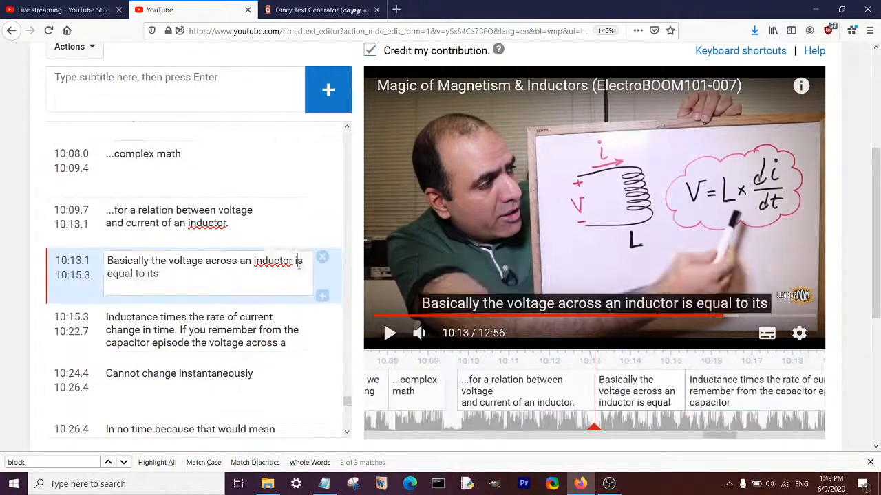
drag(297, 264, 146, 288)
click(148, 281)
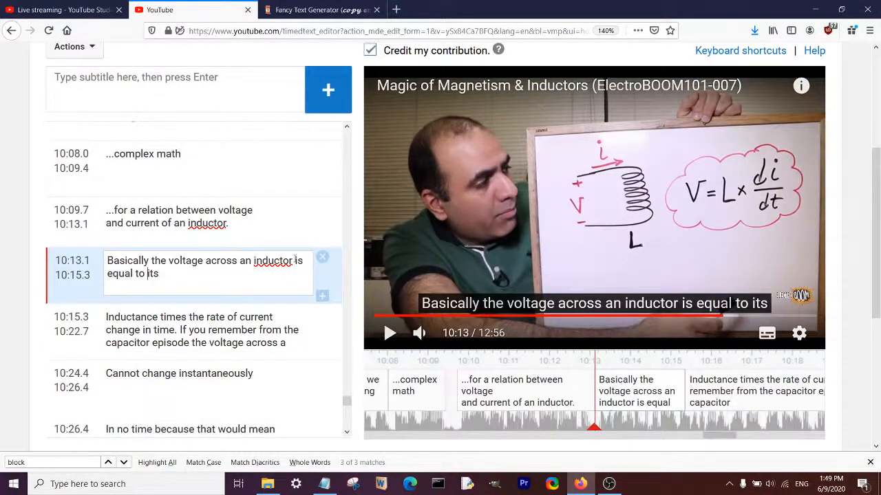
drag(296, 261, 206, 286)
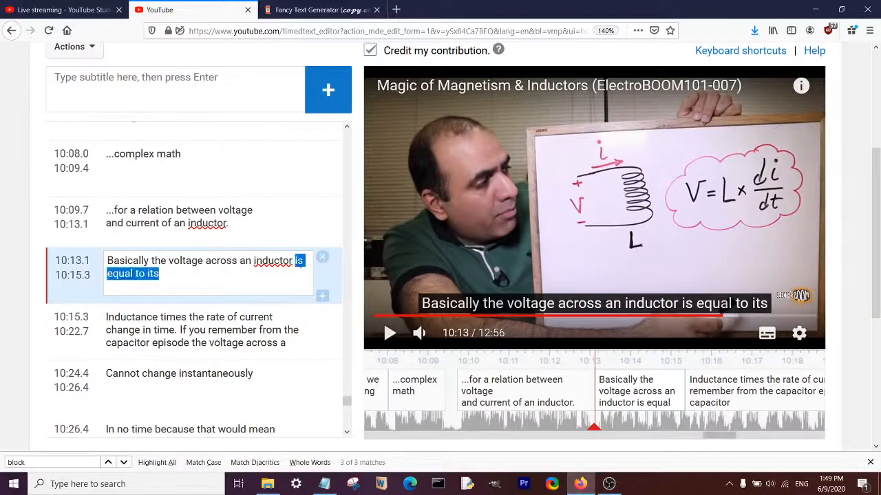
key(ctrl+x)
click(105, 317)
key(ctrl+v)
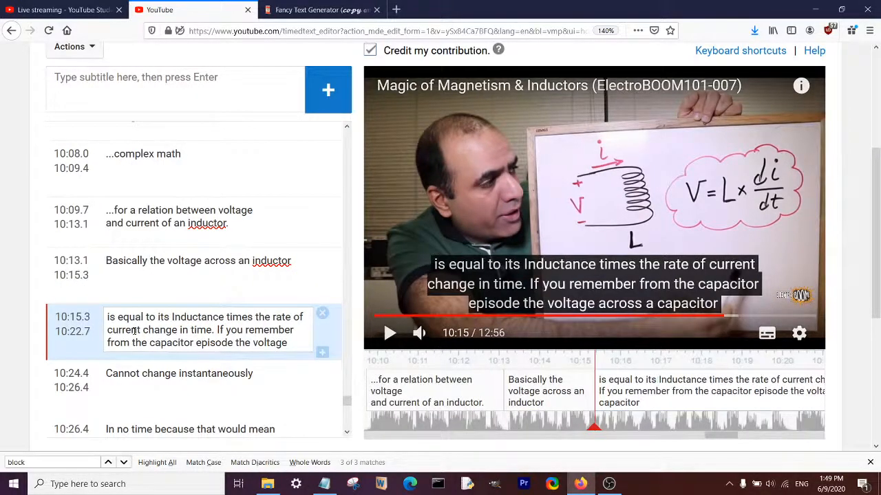
- Lowercase "inductance" in the 10:15.3 caption and add "..." before its first word
key(Delete)
text(i)
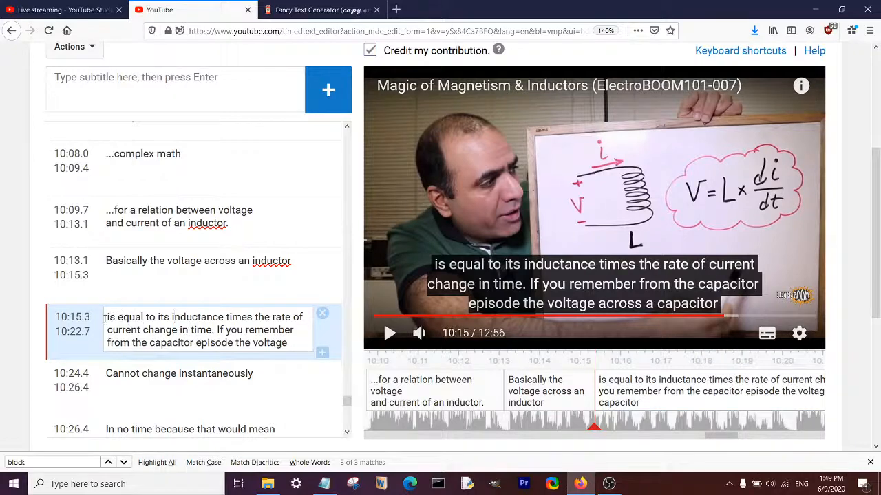
key(Return)
click(107, 317)
text(...)
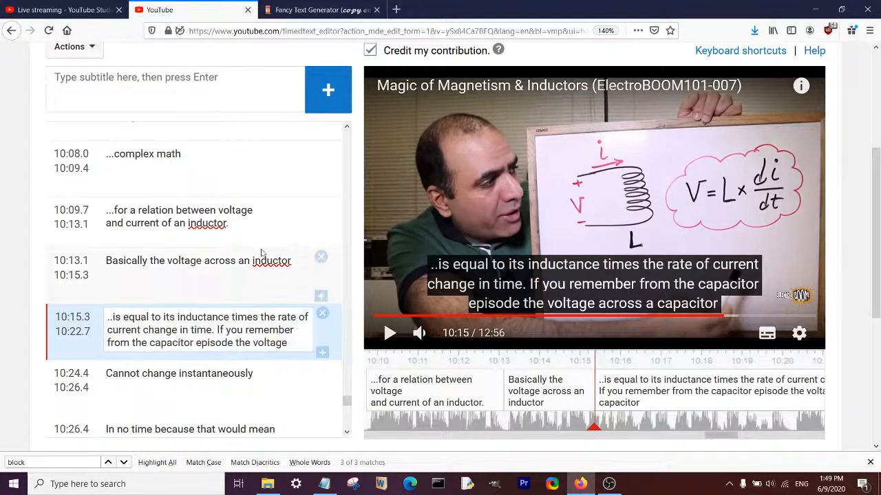
- Add a comma after "Basically" in the 10:13.1 caption
click(263, 260)
click(148, 261)
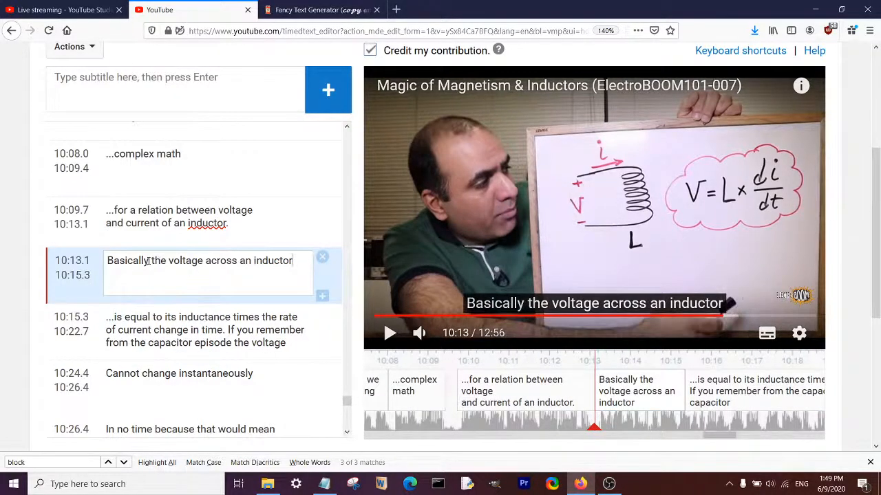
text(,)
- Play the "...is equal to its inductance" caption from 10:15.3 and trim its end to 10:17.2
click(196, 317)
click(553, 230)
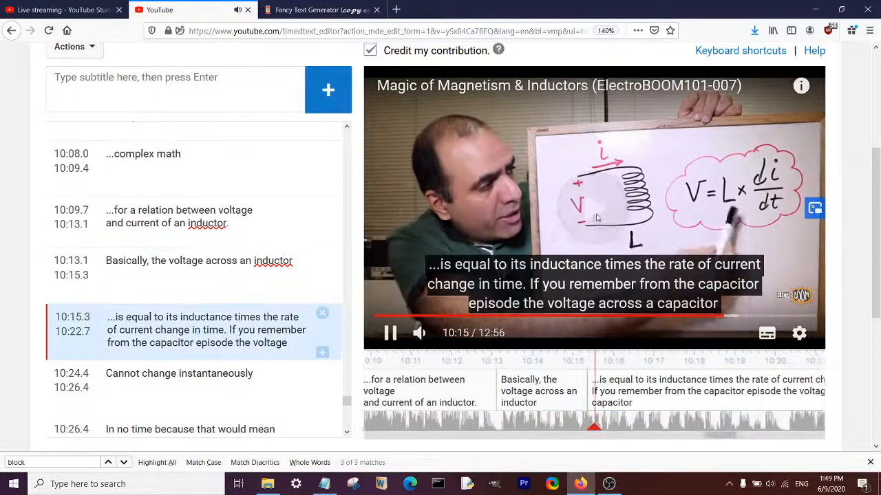
click(626, 242)
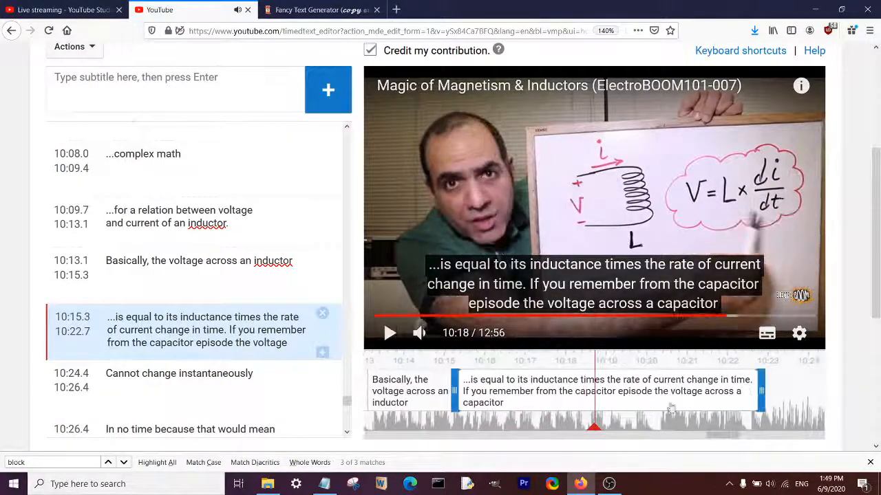
drag(756, 383, 530, 383)
- Add a caption from 10:17.2 to 10:19.2 and move the text from "times the rate of current change in time" onward into it
click(320, 353)
drag(234, 318, 295, 352)
drag(206, 337, 107, 375)
- Replay the 10:15.3 caption and append "(L)" so it reads "...is equal to its inductance (L)"
click(535, 222)
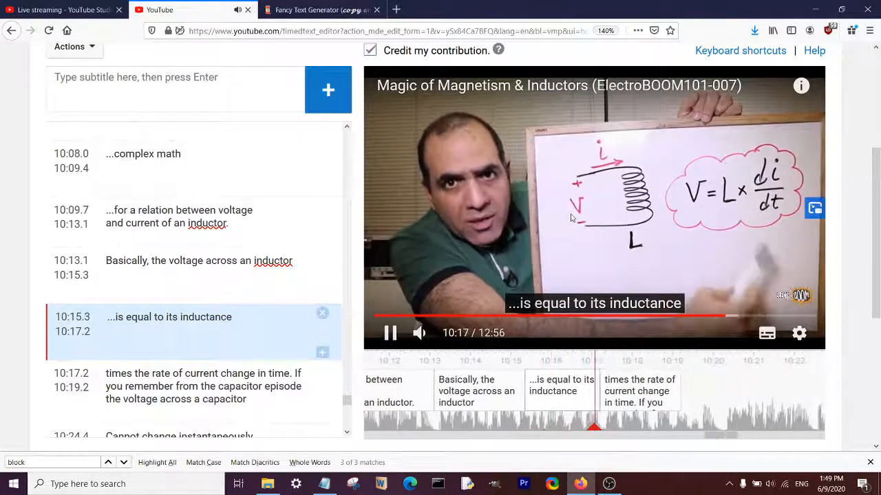
click(261, 331)
text((L))
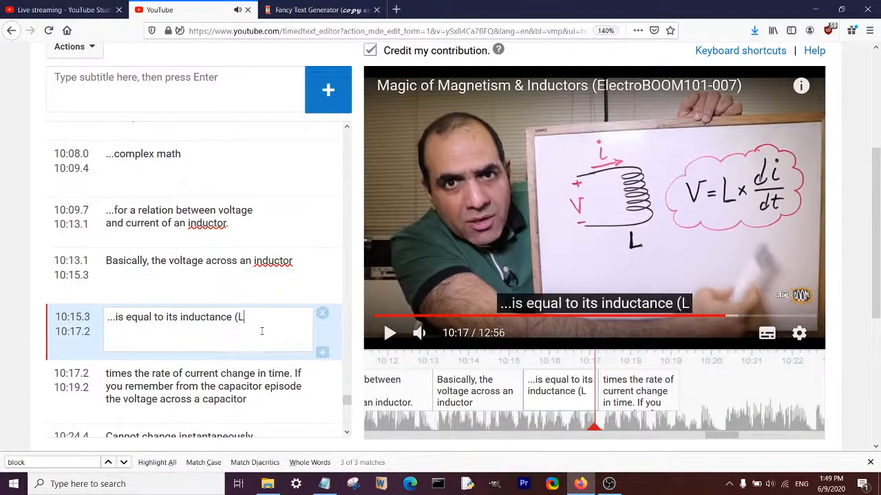
click(112, 372)
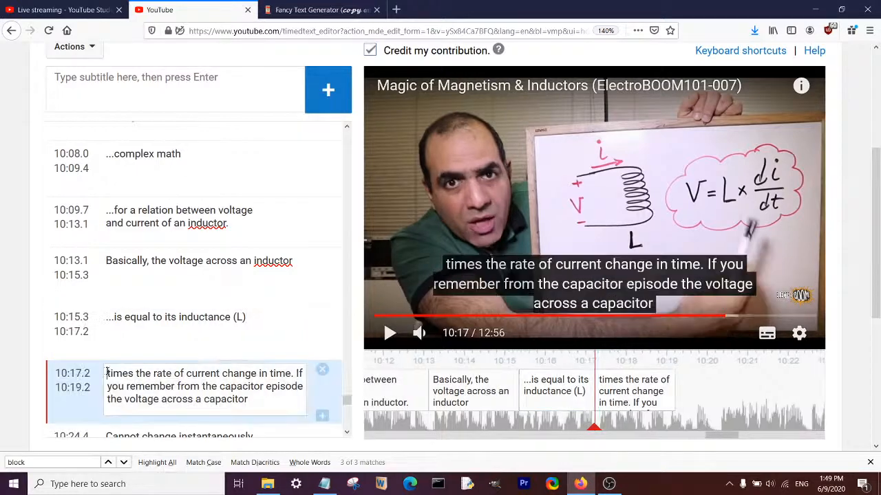
- Add "..." before "times the rate" in the 10:17.2 caption and play it
text(...)
click(493, 245)
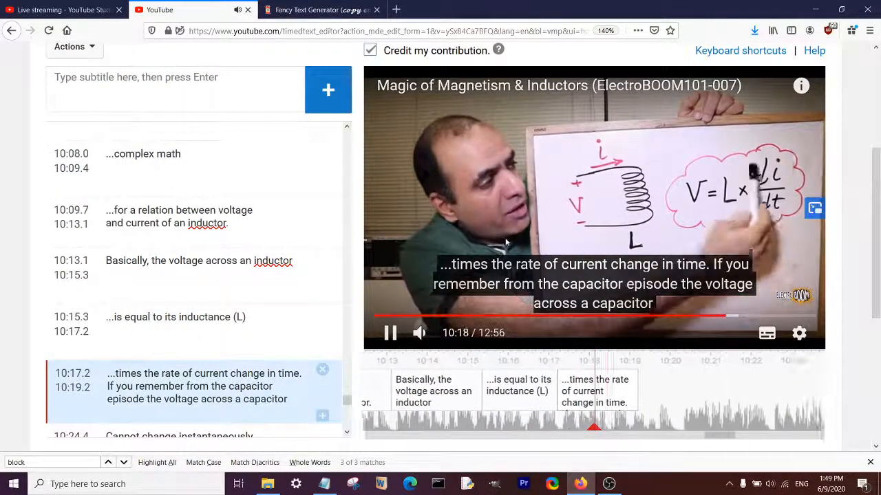
click(506, 236)
click(238, 317)
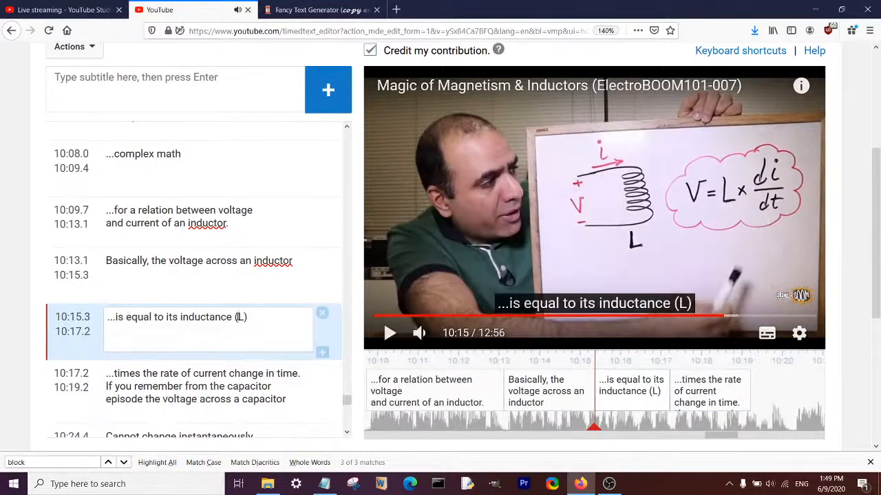
text(in)
key(shift+space)
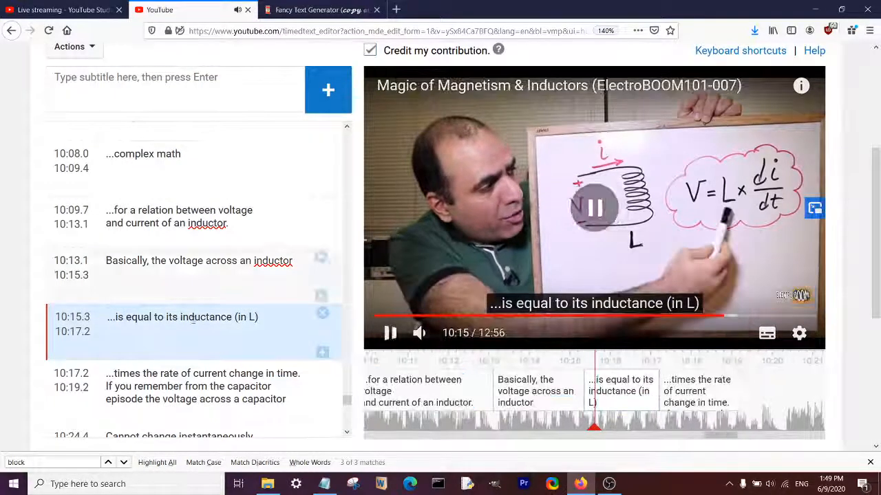
key(BackSpace)
key(BackSpace)
key(BackSpace)
- Replay the 10:17.2 caption and extend its end to 10:20.2
click(161, 364)
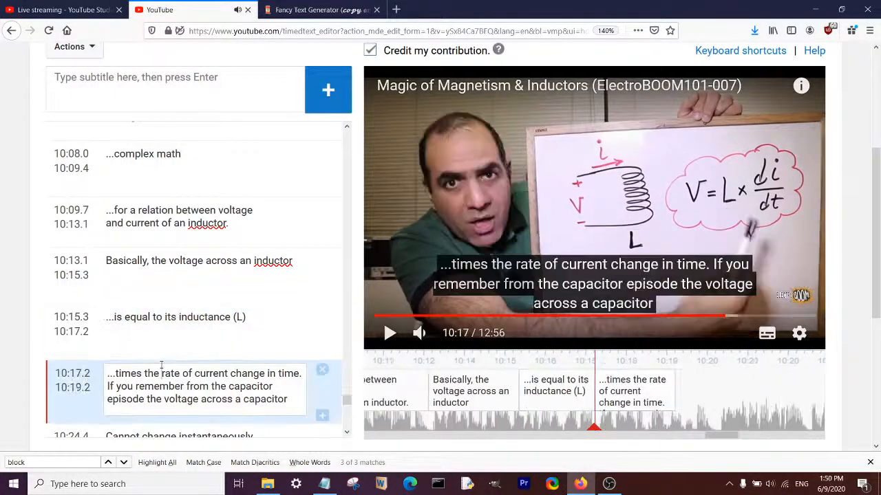
click(505, 237)
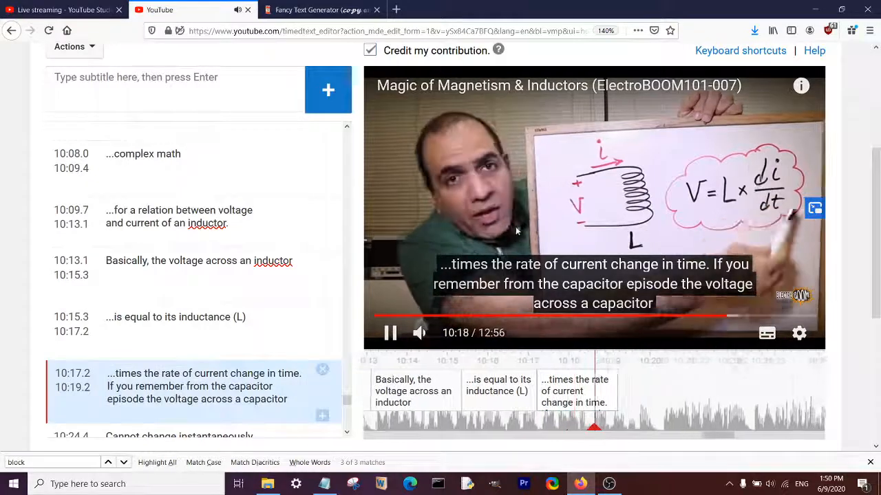
click(517, 231)
click(517, 233)
click(554, 291)
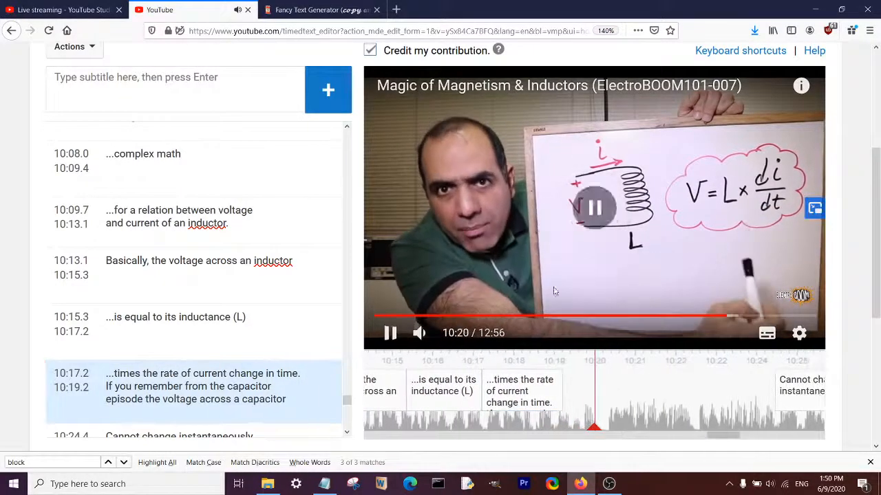
drag(558, 389, 605, 385)
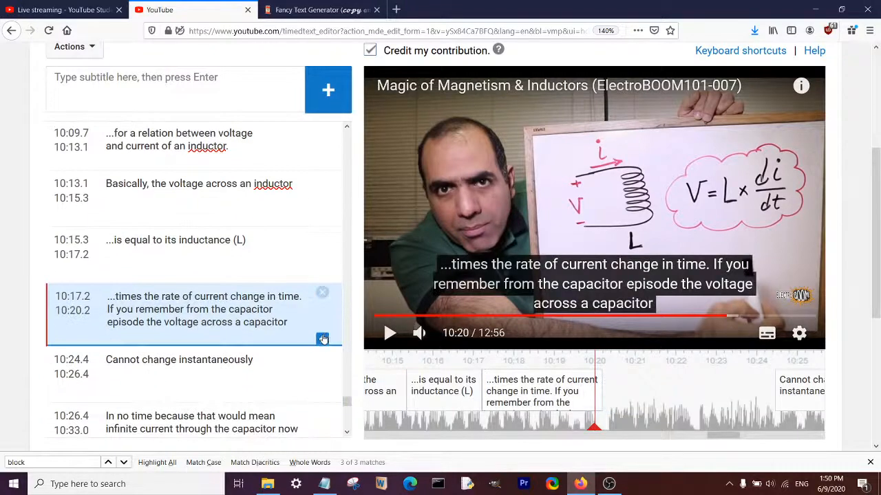
- Add a caption from 10:20.2 to 10:22.2 and move "If you remember from the capacitor episode the voltage across a capacitor" into it
click(322, 337)
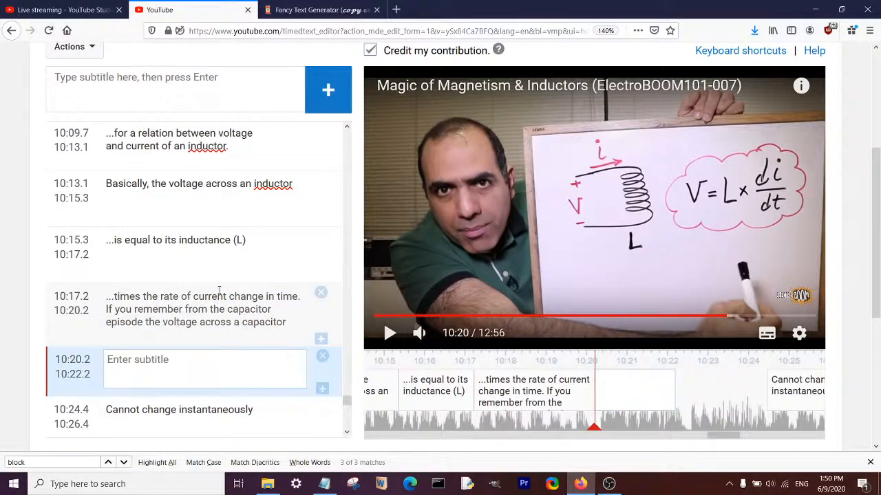
scroll(106, 221, down, 2)
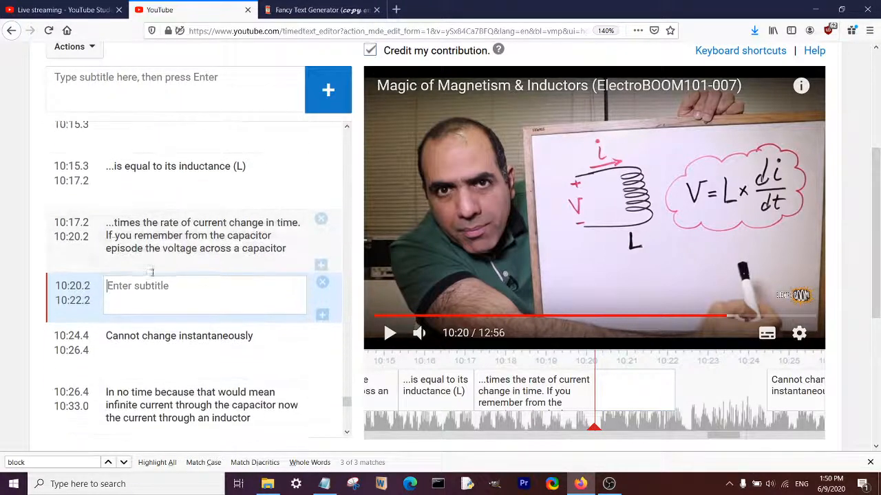
click(109, 232)
drag(108, 233, 247, 259)
key(ctrl+x)
click(225, 272)
key(ctrl+v)
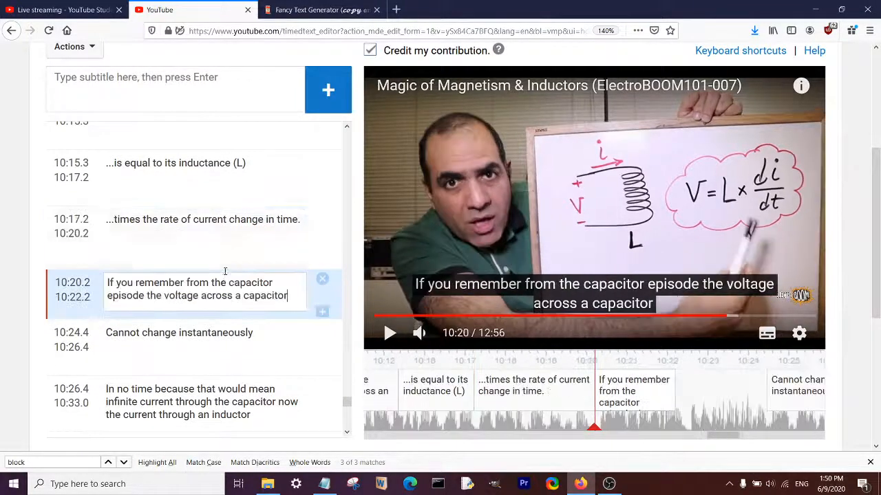
- Replay the 10:17.2 caption and insert "(di)" after "current change"
click(297, 237)
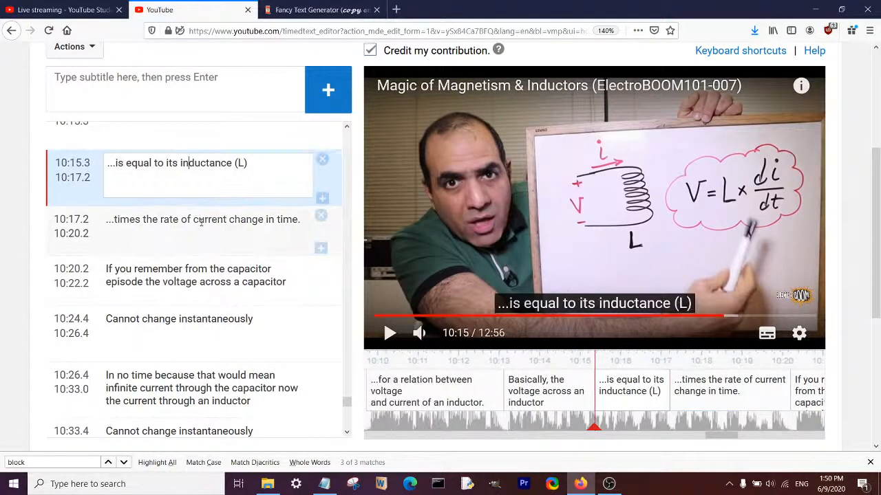
click(185, 175)
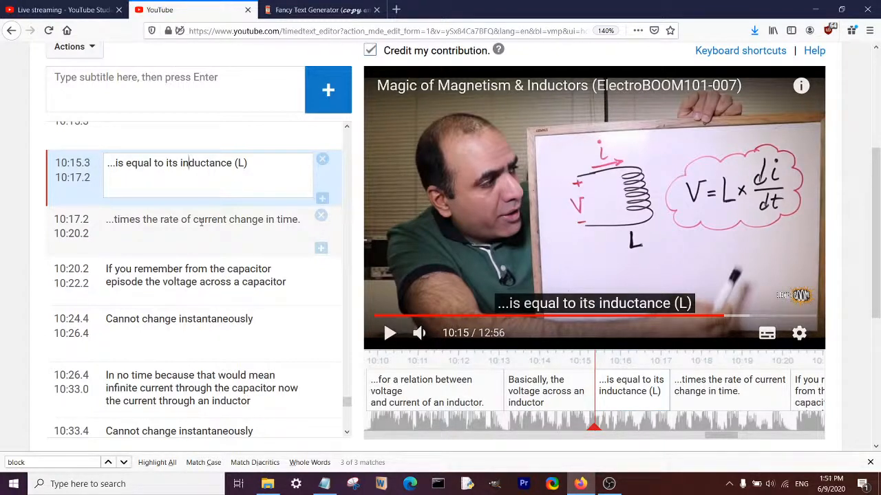
click(244, 226)
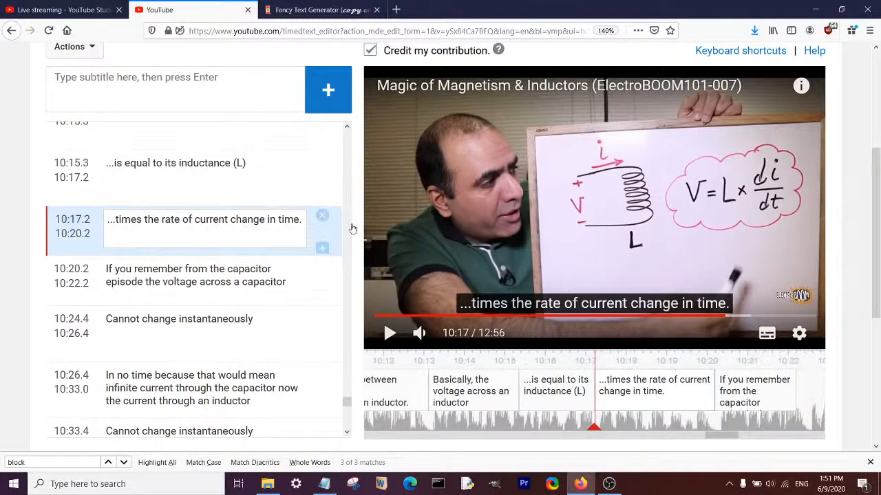
drag(353, 230, 544, 245)
click(546, 246)
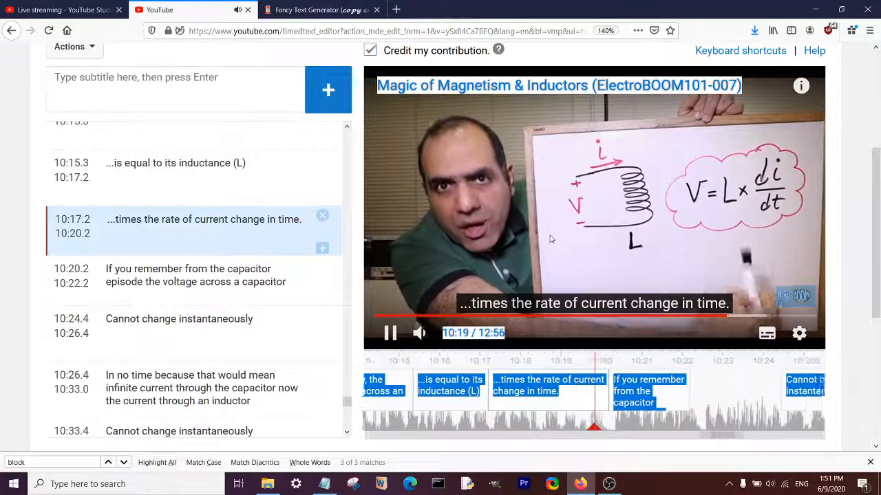
click(551, 239)
click(174, 236)
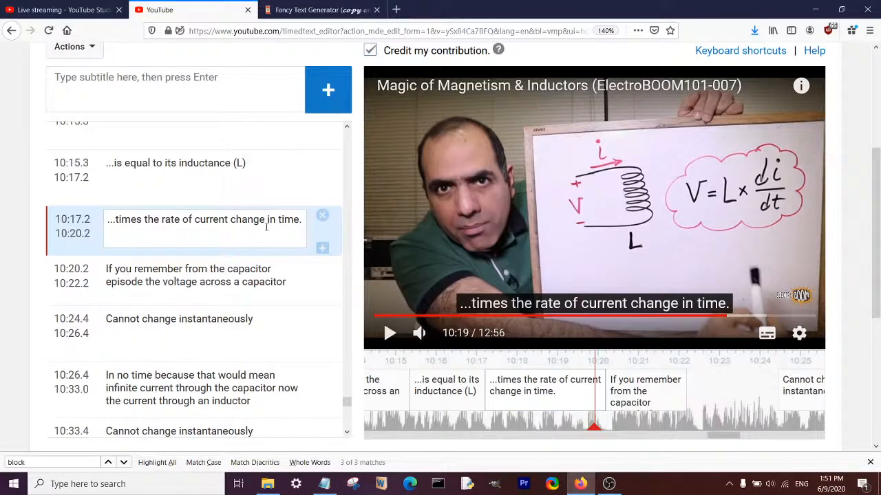
text(()
key(BackSpace)
key(BackSpace)
text((di))
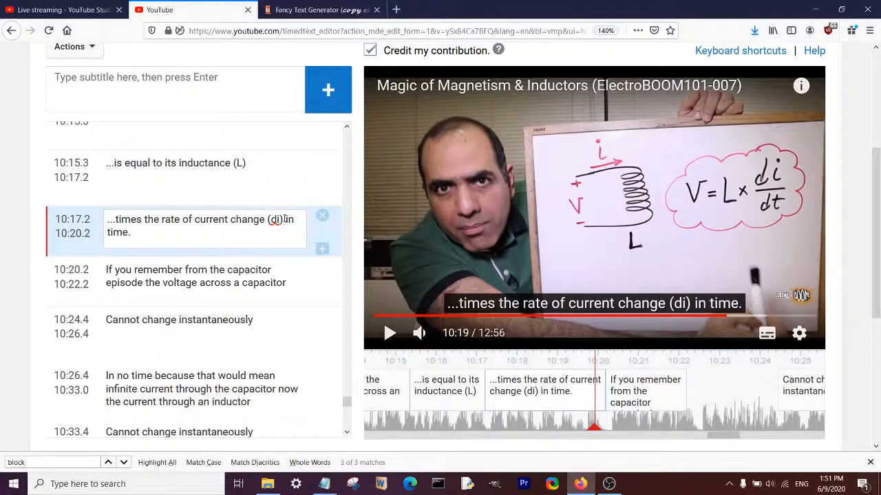
- Insert "(dt)" after "time" and "(d)" after "rate" in the 10:17.2 caption, keeping the final period
key(BackSpace)
text(()
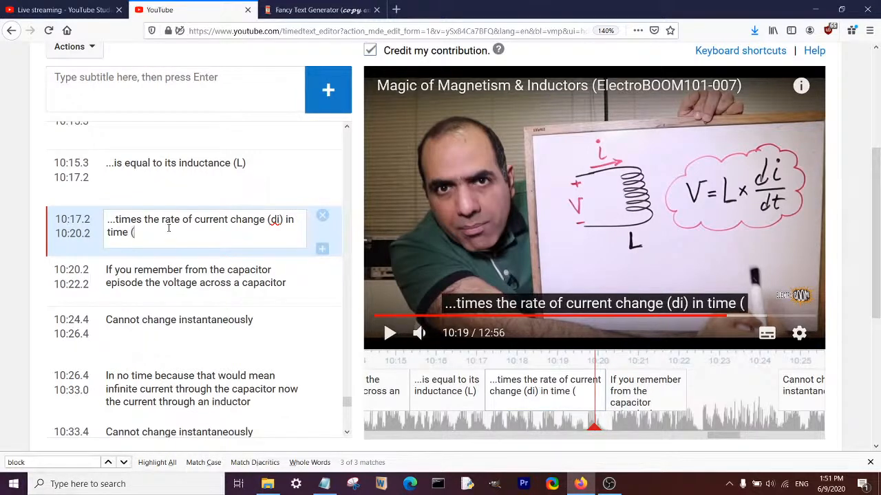
text(dt))
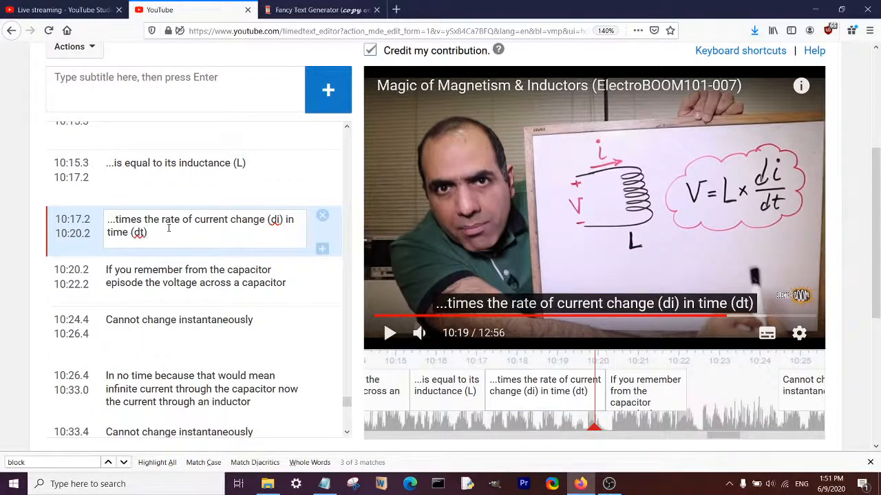
text(.)
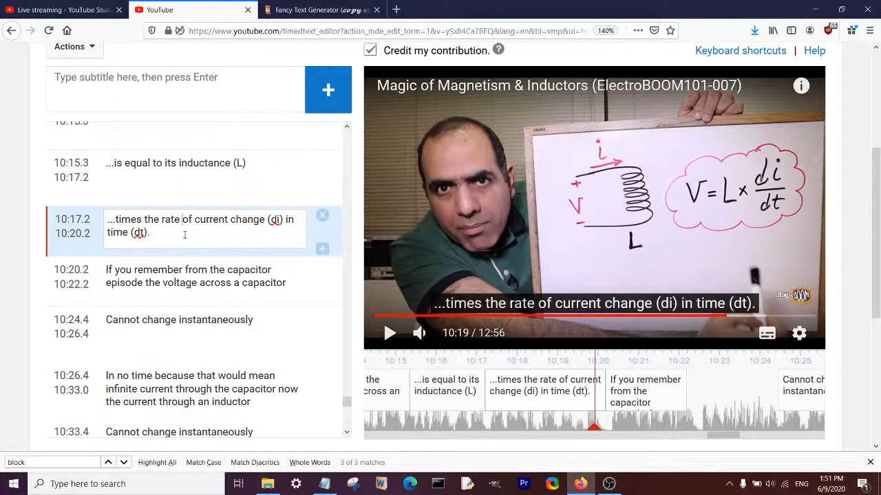
text((d))
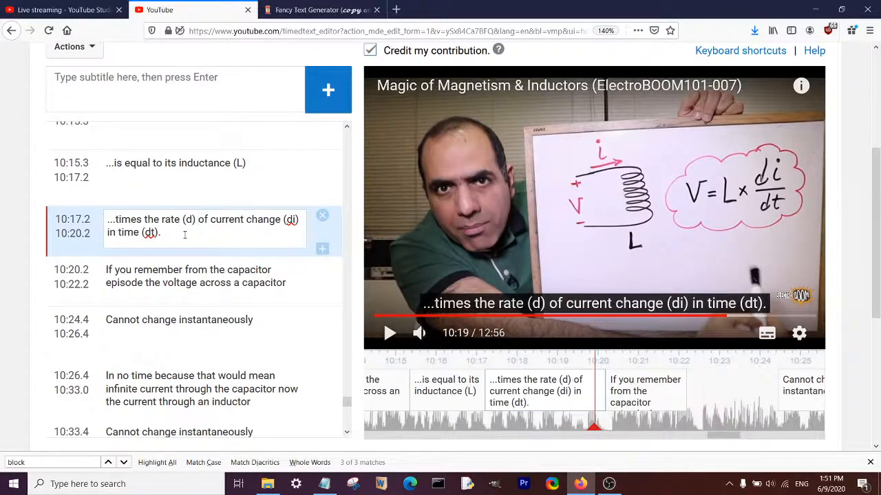
- Extend the 10:20.2 caption's end to 10:22.4 and move "the voltage across a capacitor" into a new caption ending at 10:24.4
click(531, 239)
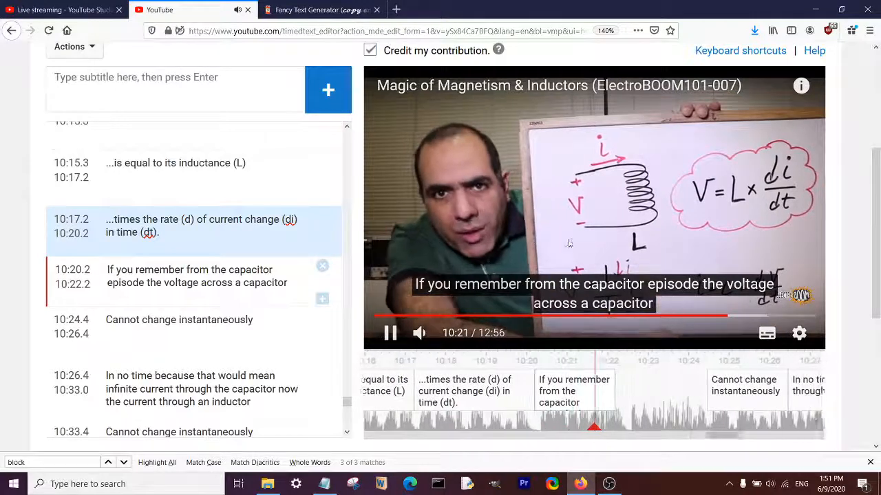
click(573, 241)
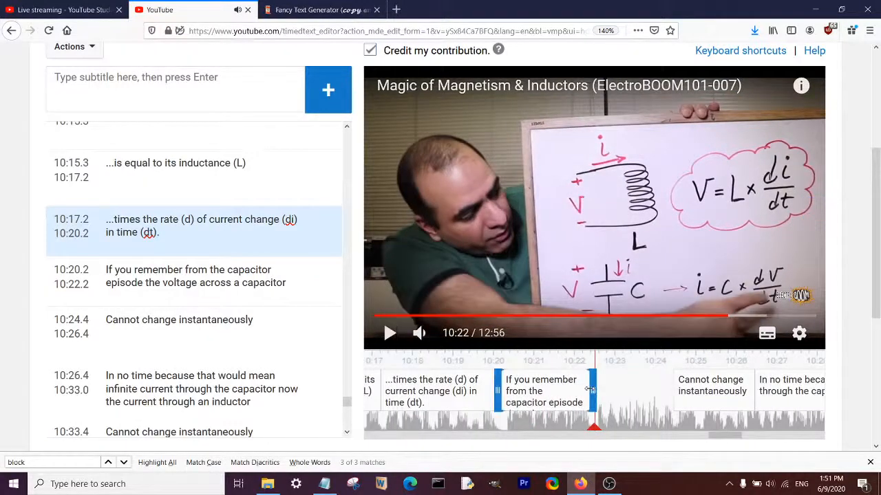
click(322, 299)
click(147, 283)
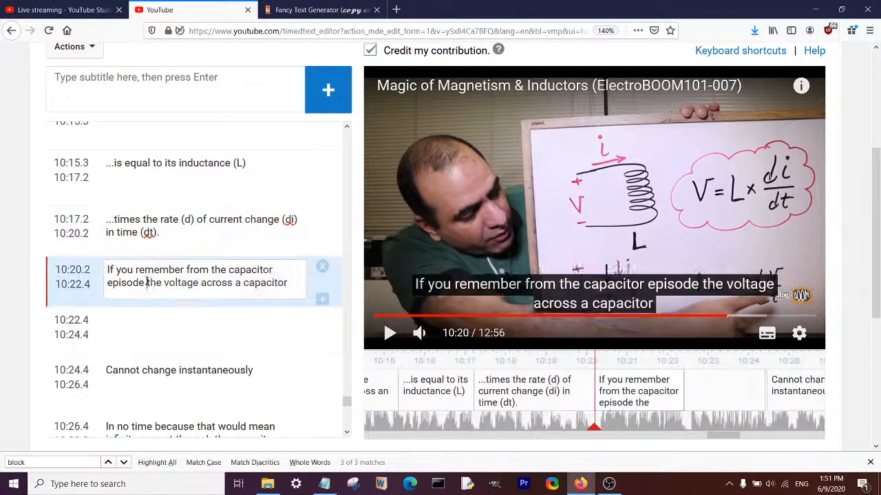
drag(147, 283, 288, 283)
key(ctrl+x)
click(200, 330)
key(ctrl+v)
- Add a comma after "episode" in the 10:20.2 caption and "..." before "the voltage" in the 10:22.4 caption
click(187, 286)
text(,)
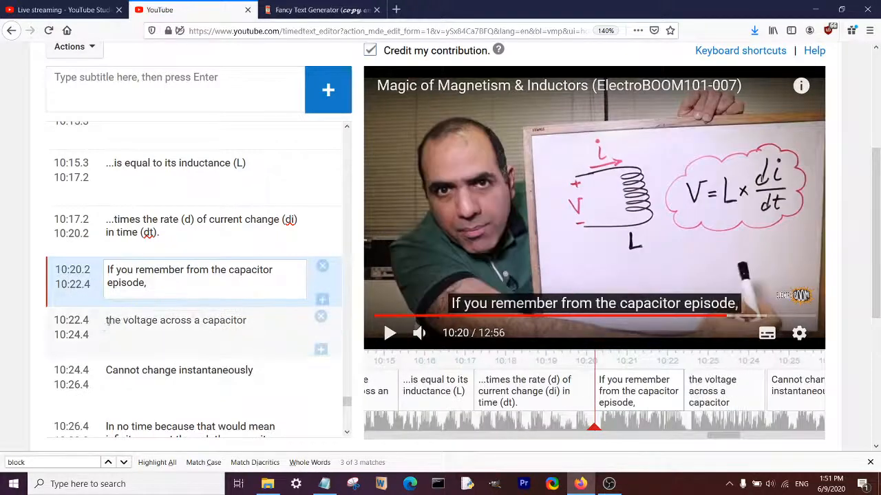
click(108, 321)
text(...)
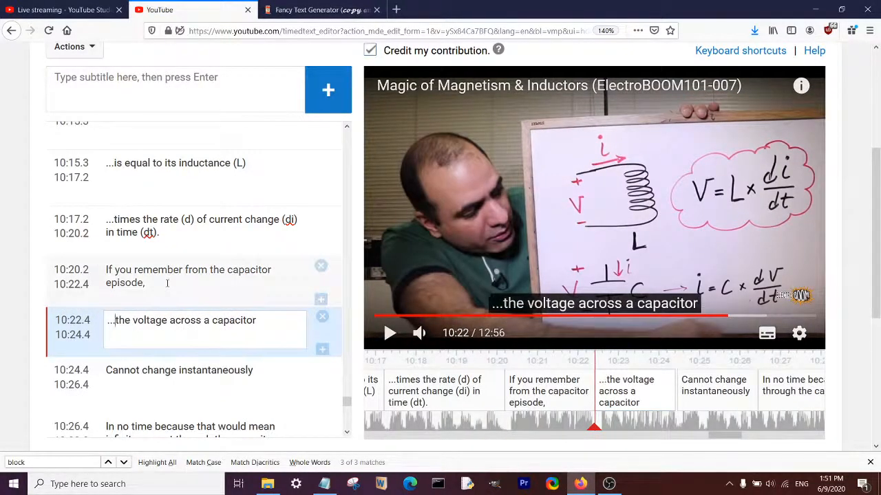
- Replay the captions from 10:17.2 through 10:24.4 to check their text against the speech
click(182, 233)
click(471, 233)
click(460, 228)
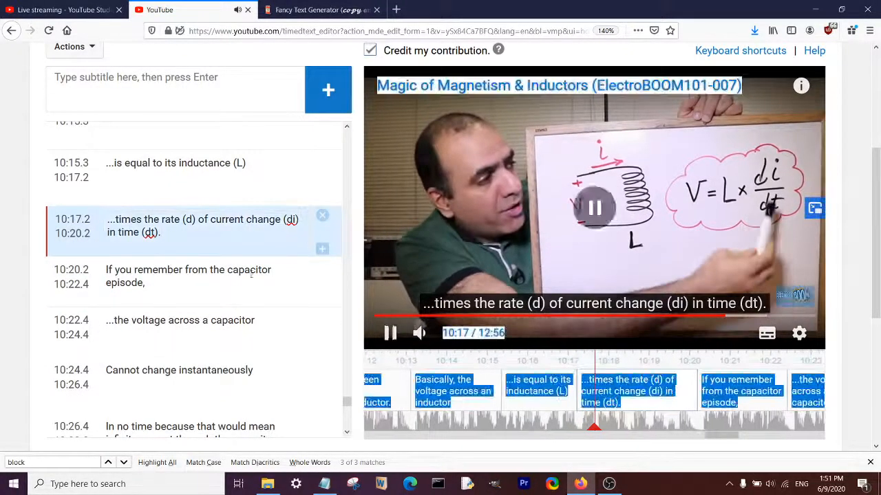
scroll(200, 271, down, 2)
click(183, 296)
click(209, 256)
click(586, 219)
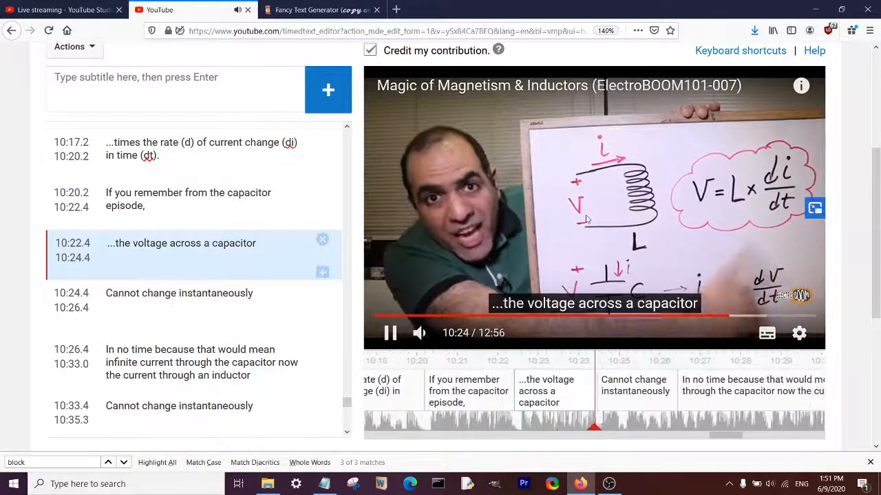
click(586, 219)
- Play the "Cannot change instantaneously" caption from 10:24.4 and move its boundary with the following caption to 10:27.5
click(647, 391)
click(596, 266)
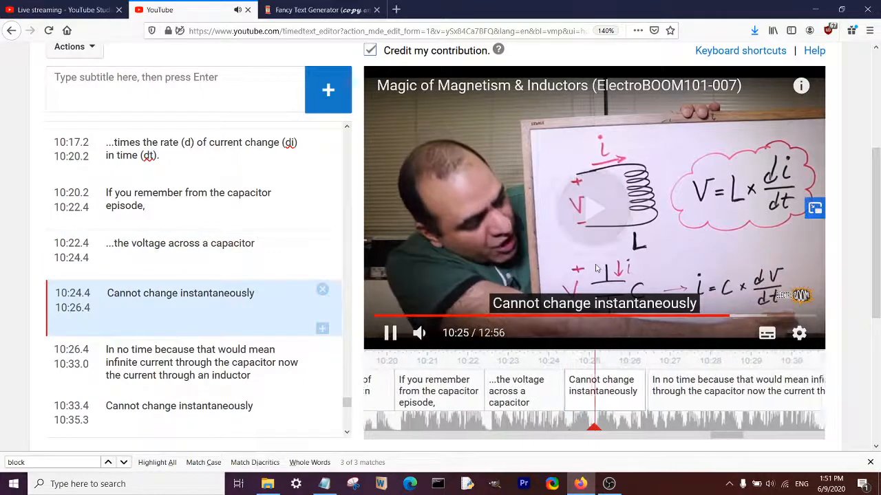
click(593, 264)
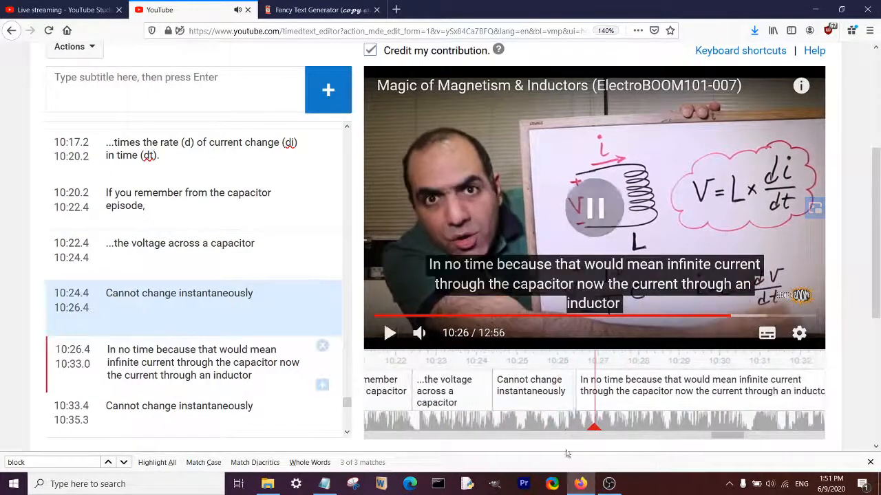
click(589, 261)
click(588, 261)
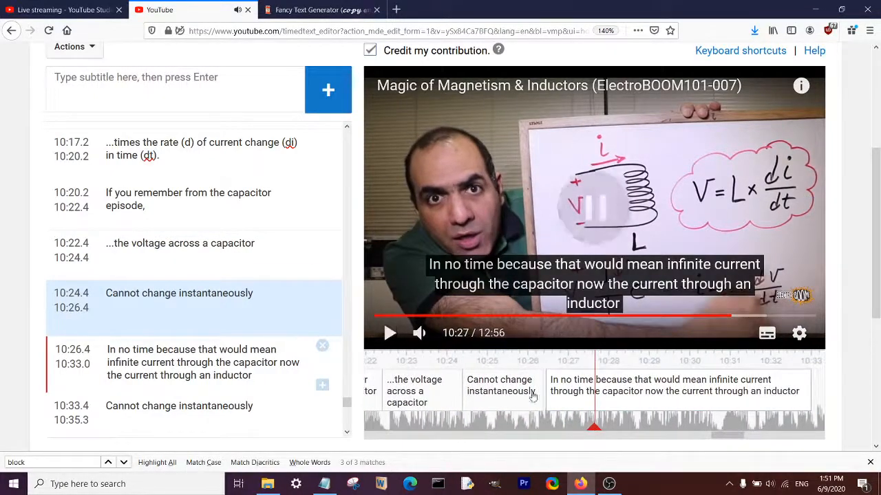
drag(542, 391, 594, 388)
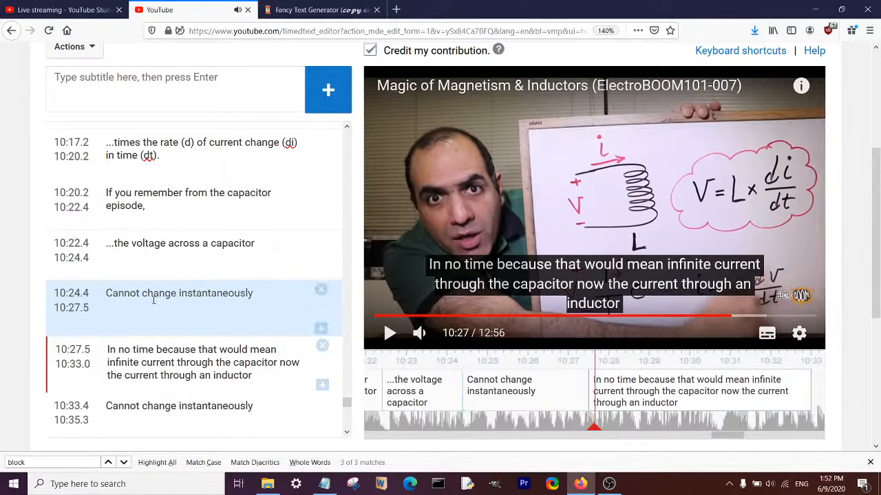
- Reword the 10:24.4 caption as "...cannot change instantaneously in no time," by moving "In no time" over from the following caption
click(115, 306)
text(...c)
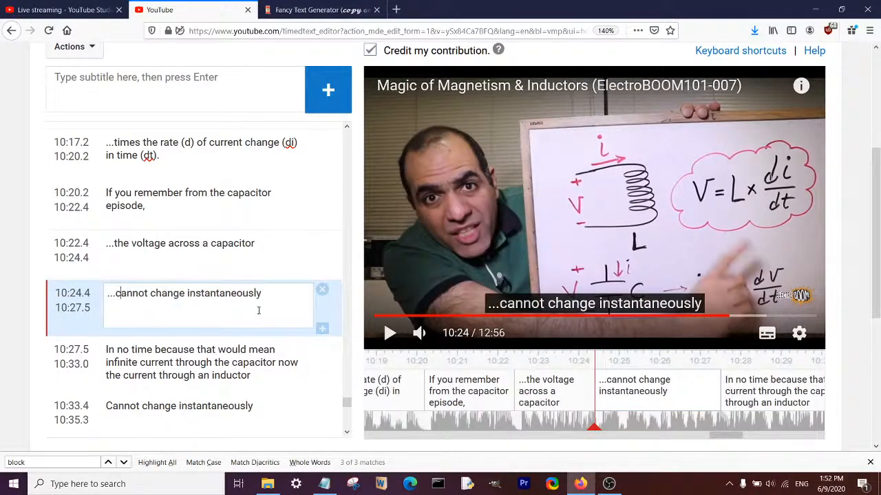
click(110, 351)
drag(108, 351, 268, 293)
click(264, 293)
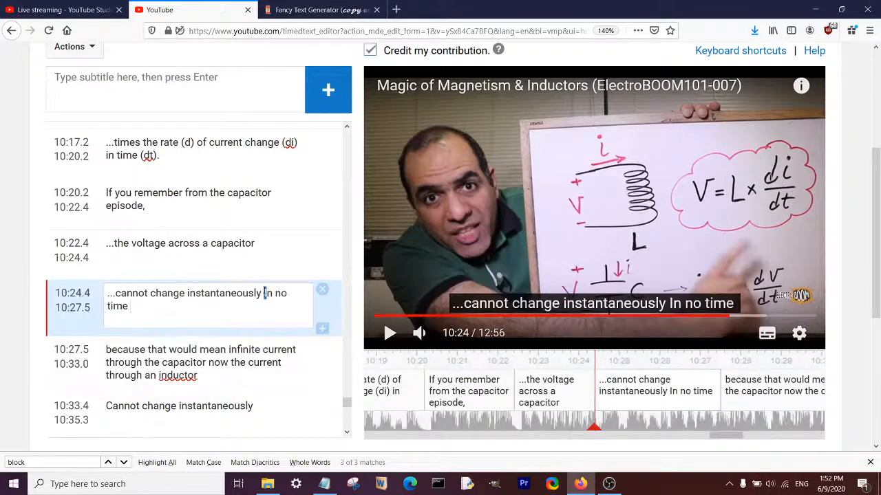
text(i)
click(241, 331)
click(236, 319)
key(BackSpace)
text(,)
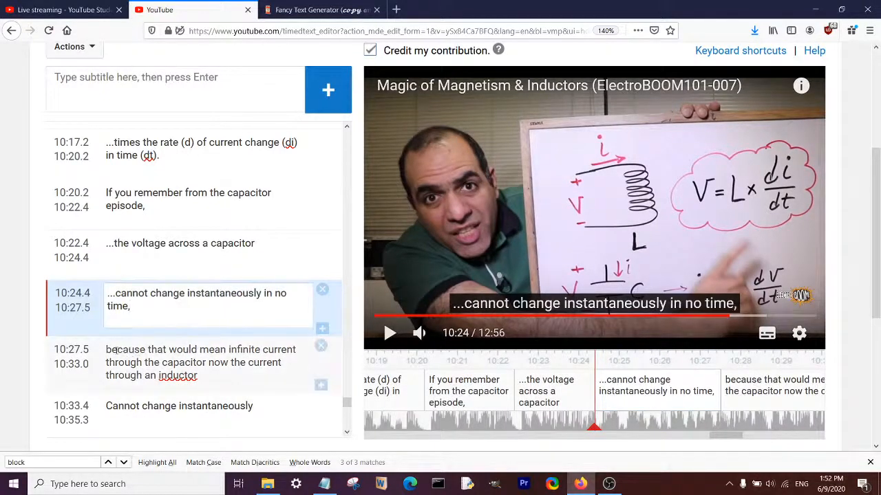
- Add "..." before "because that would mean" in the 10:27.5 caption and play it
click(110, 351)
text(...)
click(475, 241)
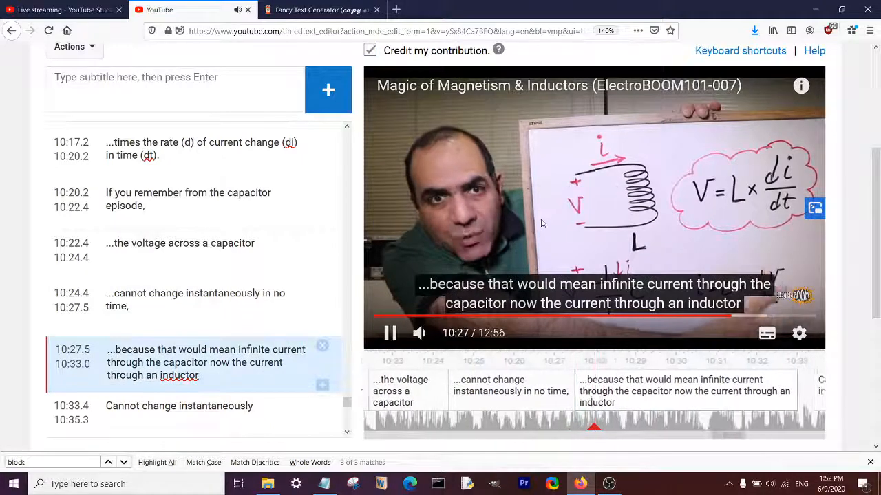
- Replay the "...because that would mean" caption and shorten it to end at 10:28.6
click(541, 223)
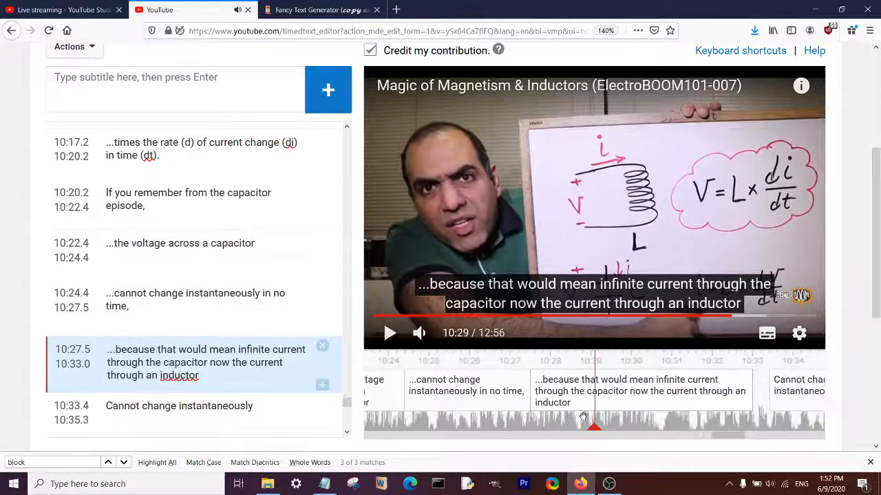
drag(584, 417, 608, 416)
click(810, 204)
click(809, 203)
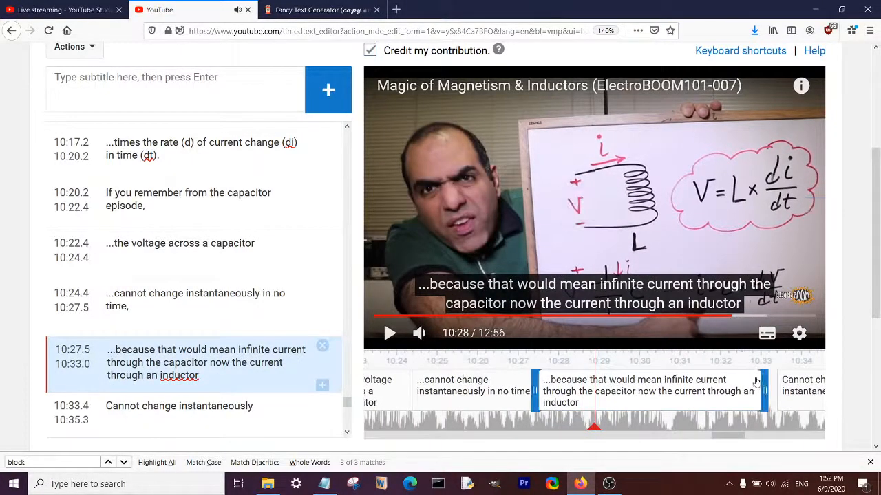
drag(756, 381, 587, 397)
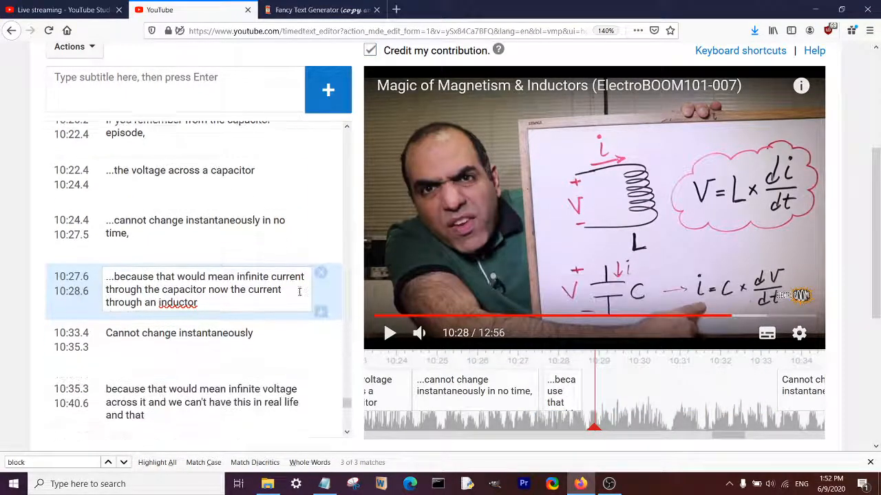
- Keep "...because that would mean" in the shortened caption and put the remaining text, starting with "...infinite current", into a new caption from 10:28.6
drag(239, 272, 227, 329)
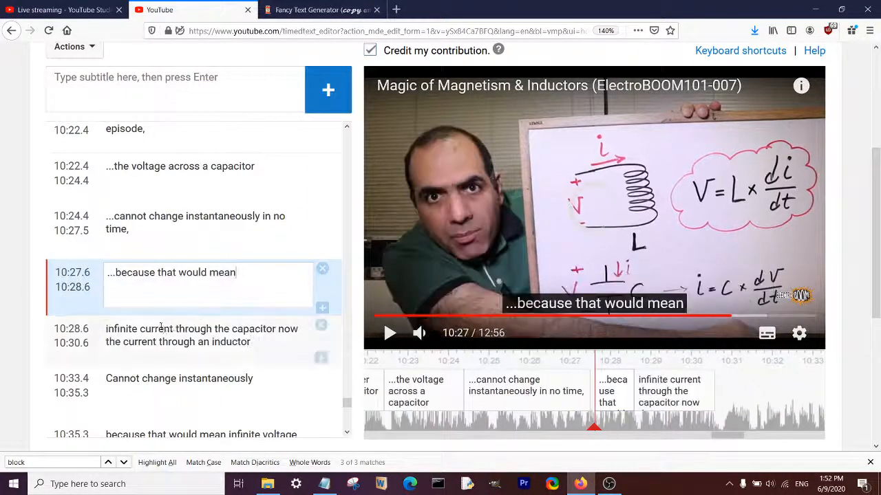
click(108, 330)
text(...)
click(210, 287)
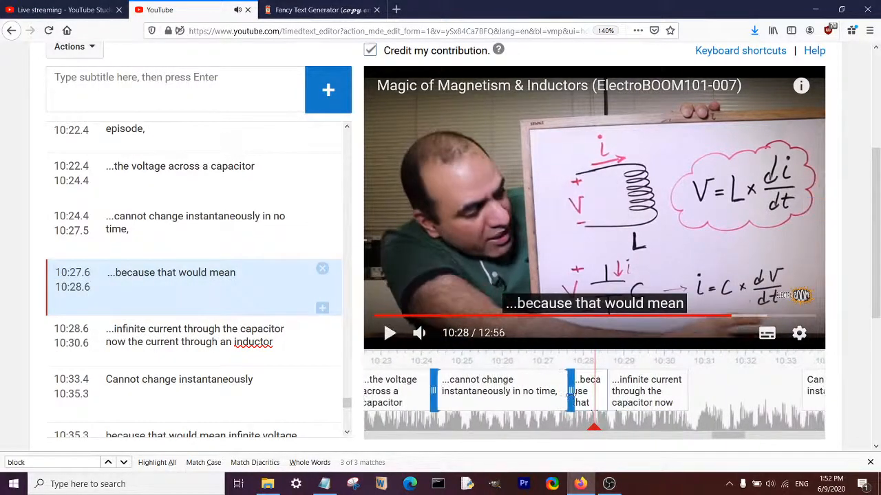
- Set the start of the "...because that would mean" caption to 10:27.5 and play on through the following caption
click(574, 402)
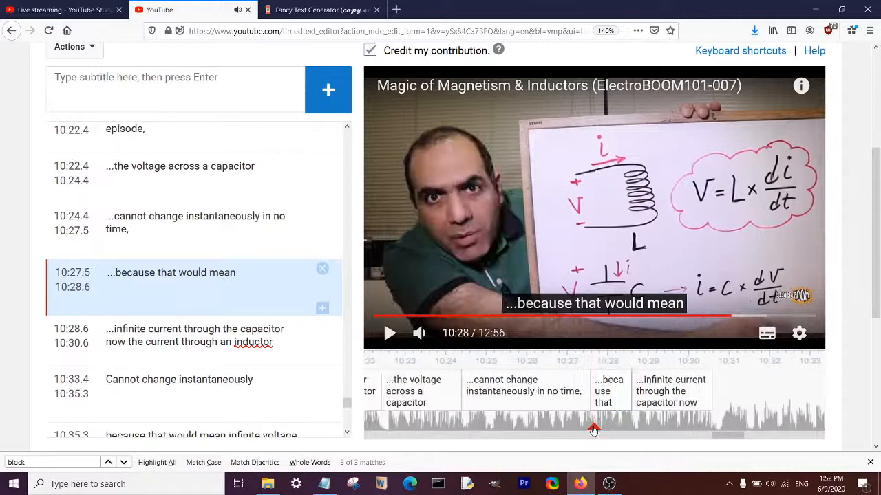
click(568, 249)
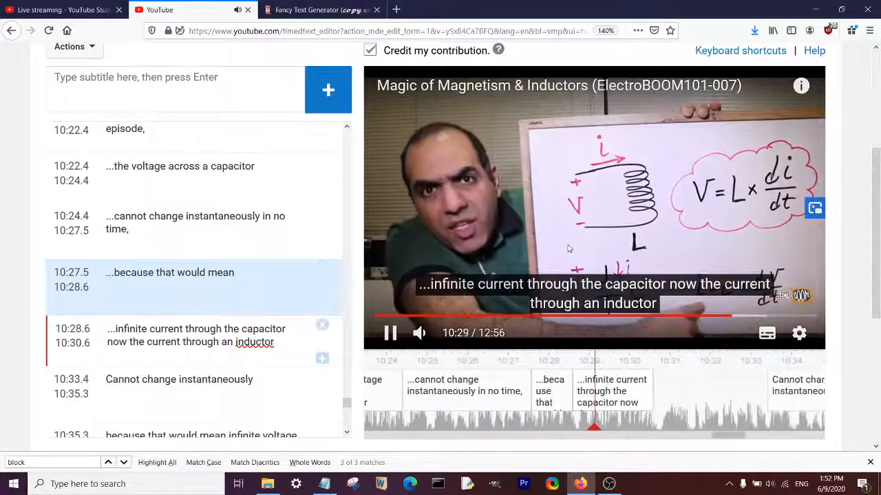
click(573, 245)
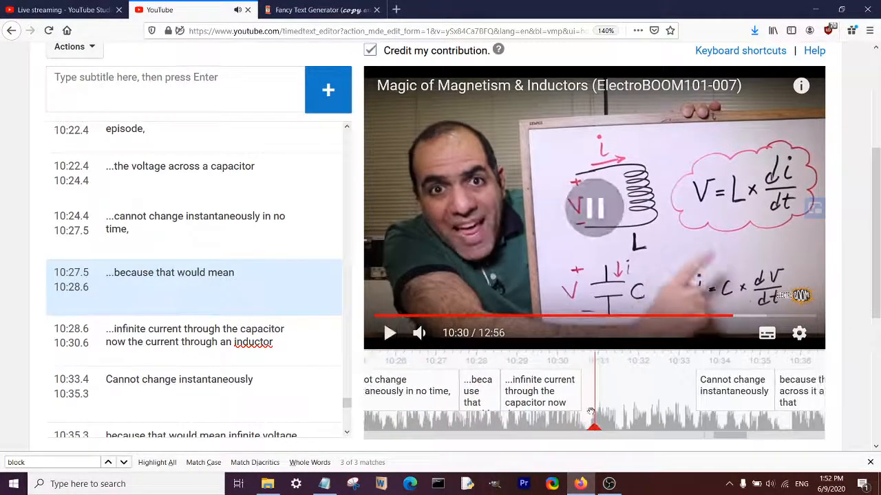
- Split off "Now the current through an inductor" into a new caption from 10:30.6 and end the preceding one with "capacitor."
click(322, 358)
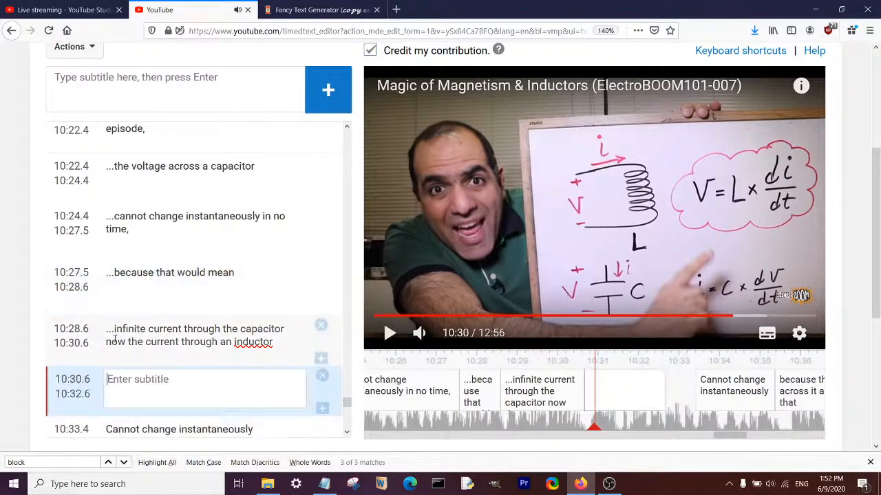
drag(274, 342, 107, 342)
drag(255, 369, 256, 373)
click(294, 336)
key(BackSpace)
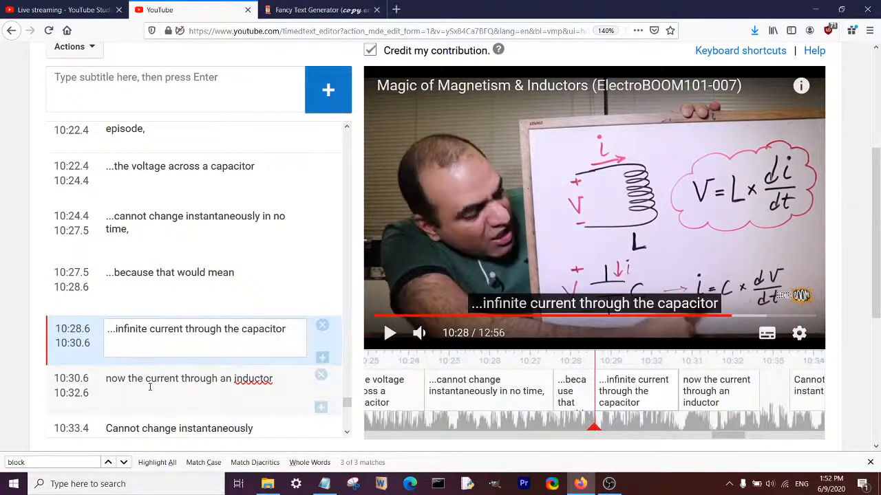
text(.)
click(113, 382)
key(Delete)
text(N)
- Play the "Now the current through an inductor" caption and shorten it to end at 10:31.4
click(579, 292)
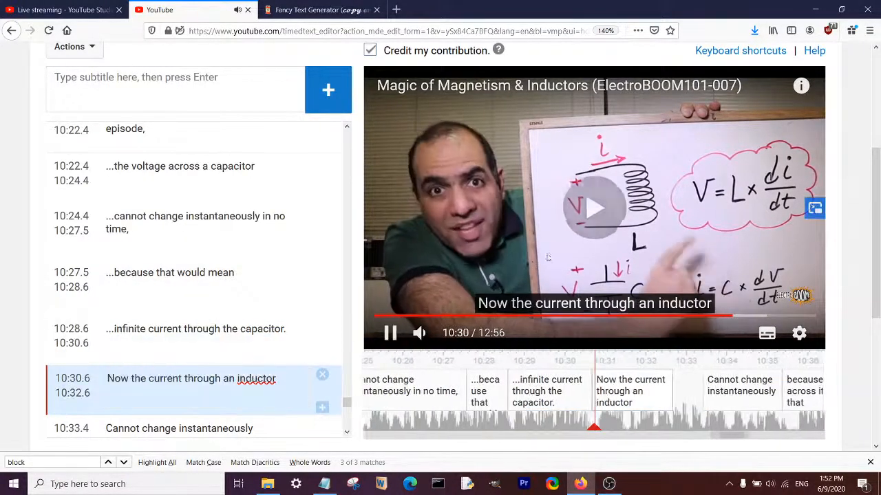
click(598, 390)
drag(632, 391, 589, 389)
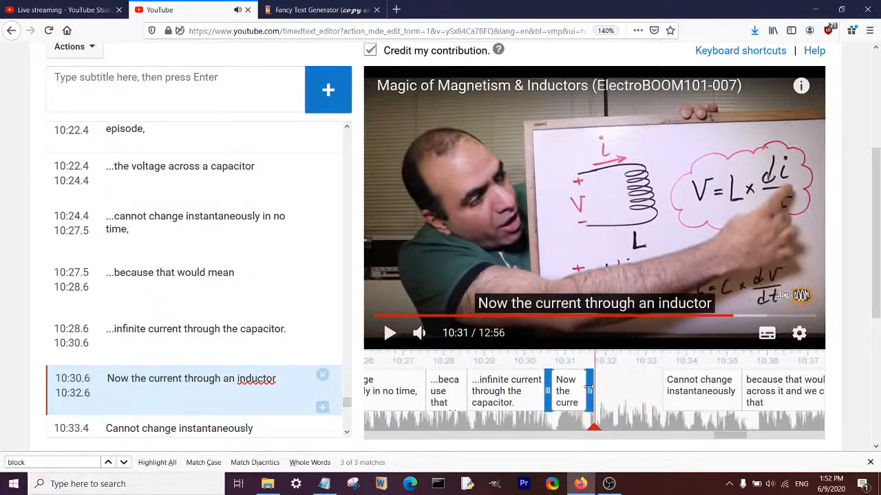
- Reduce the 10:30.6 caption to "Now," and put "...the current through an inductor" into a new caption from 10:31.4
scroll(207, 331, down, 2)
click(320, 253)
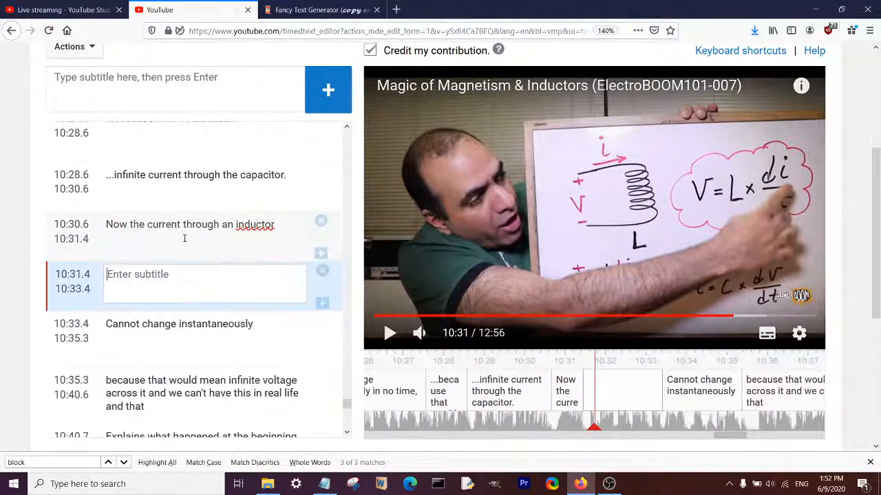
text(...)
drag(138, 225, 261, 232)
click(219, 238)
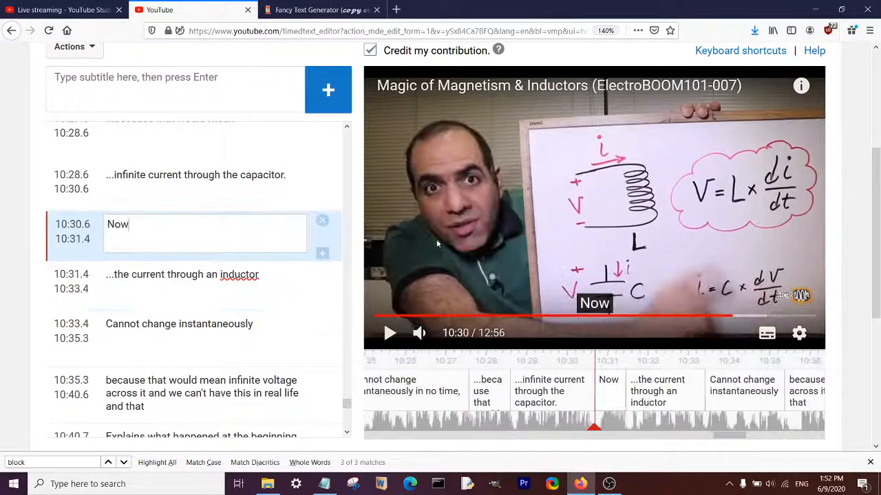
- Play from the "Now," caption and move the boundary before "Cannot change instantaneously" to 10:33.3
click(505, 268)
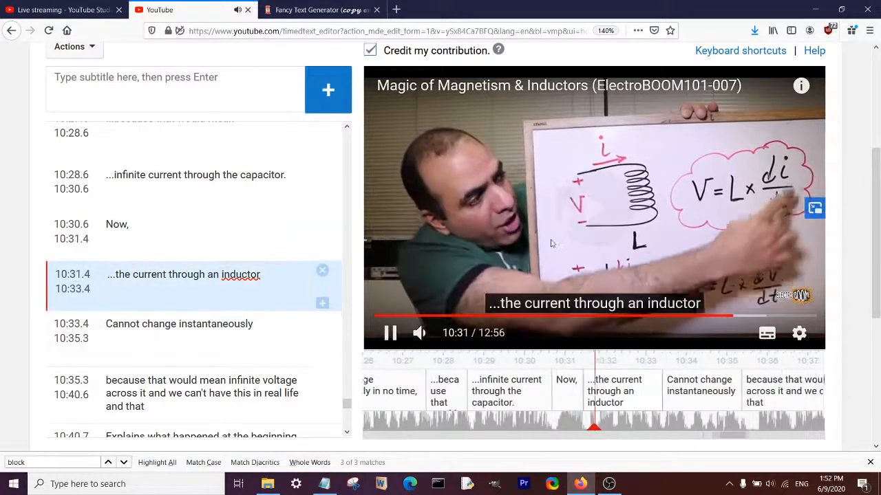
click(619, 275)
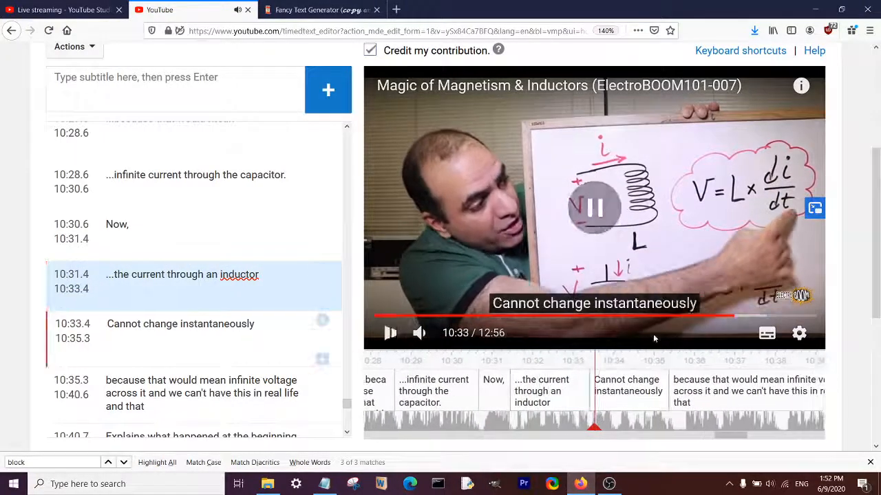
click(641, 379)
click(657, 292)
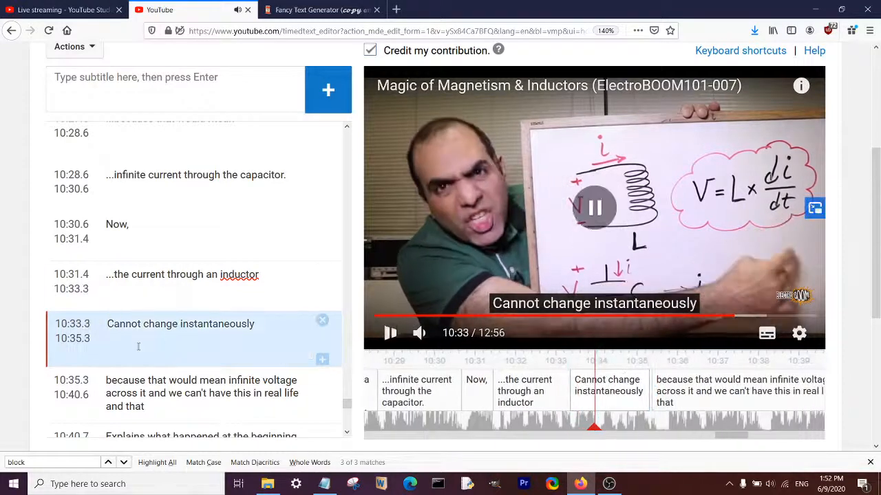
- Reword the 10:33.3 caption as "...cannot change instantaneously"
click(111, 320)
key(BackSpace)
text(...c)
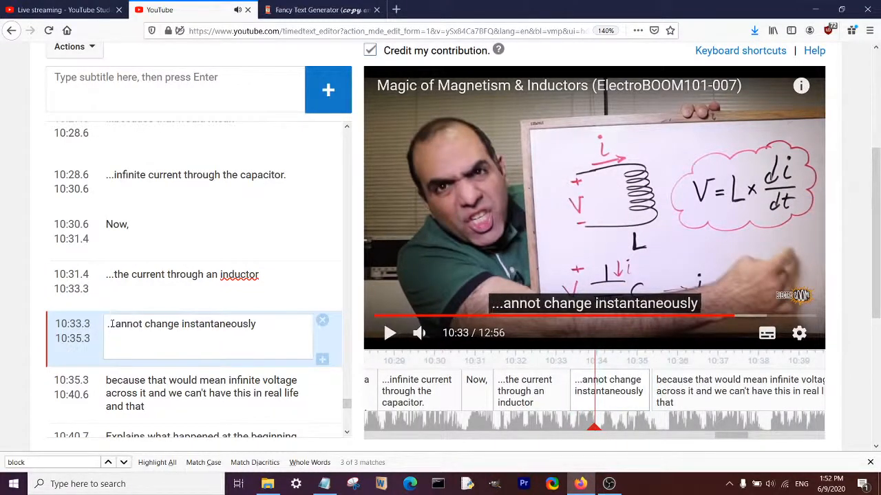
- Play the "...cannot change instantaneously" caption and move its boundary with the following caption to 10:35.6
click(502, 227)
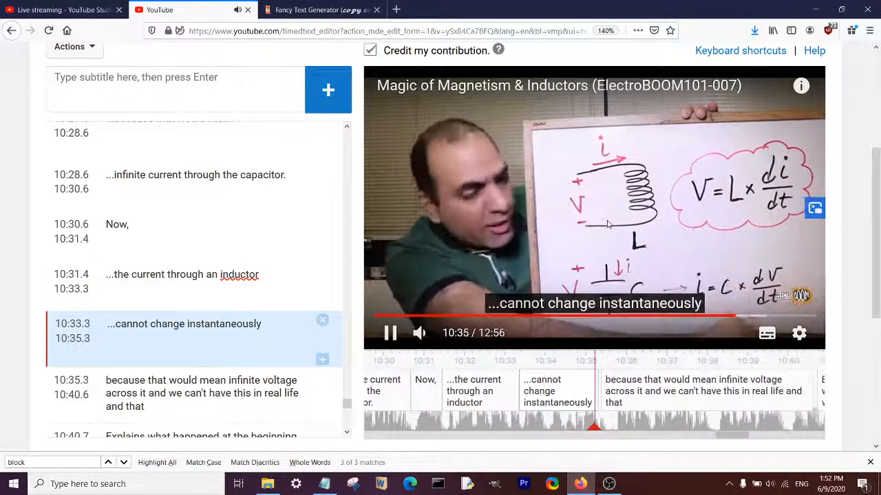
click(607, 224)
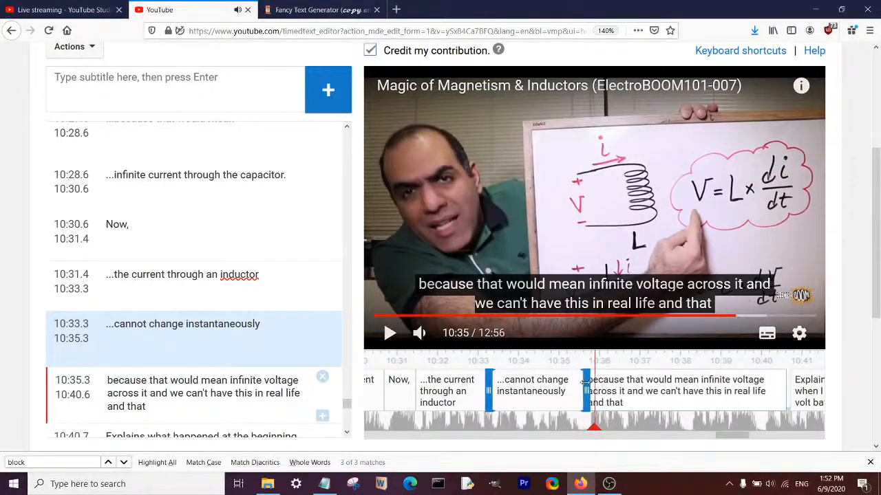
click(584, 309)
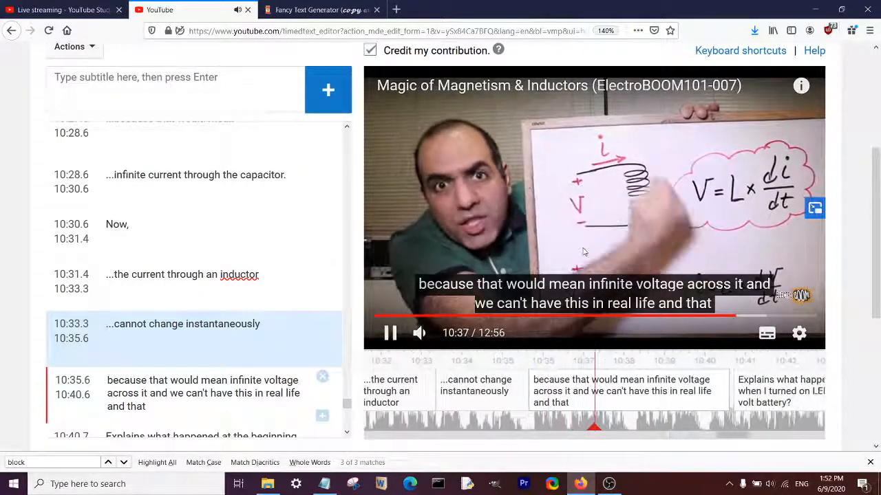
- Shorten the 10:35.6 caption to end at 10:36.5 and replay it
click(715, 397)
drag(727, 397, 565, 402)
drag(573, 411, 655, 407)
click(605, 252)
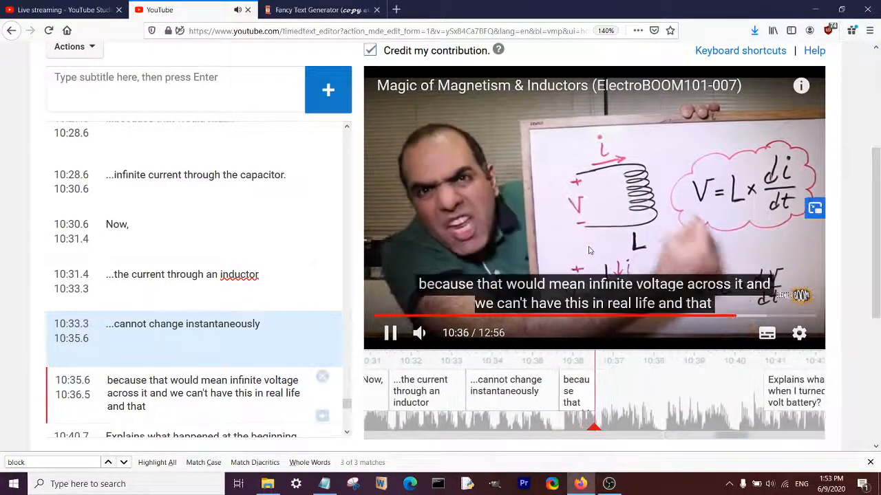
click(590, 252)
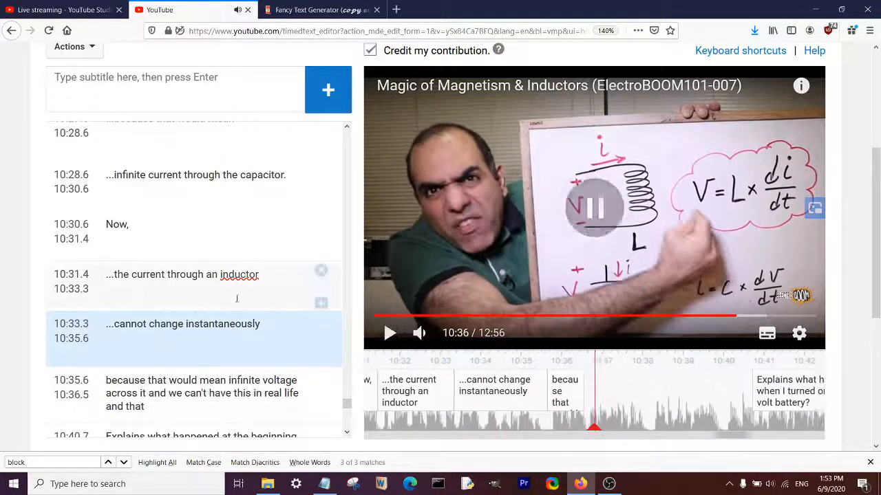
click(273, 294)
click(264, 350)
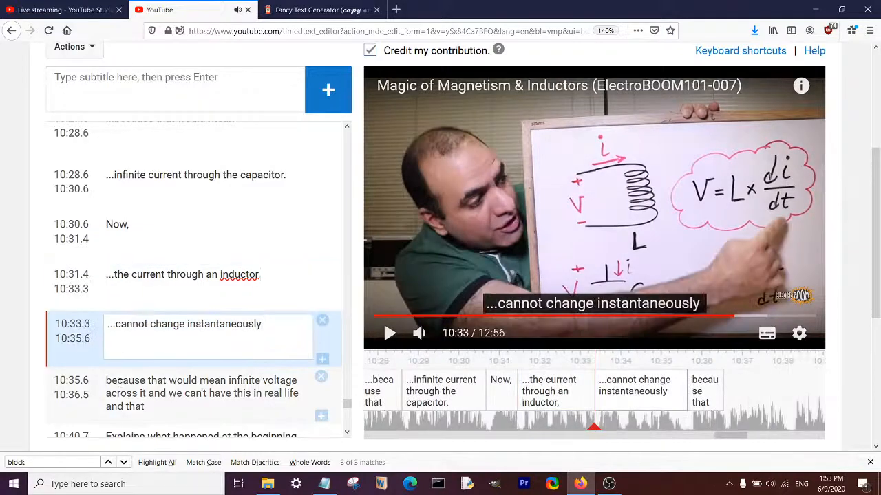
key(BackSpace)
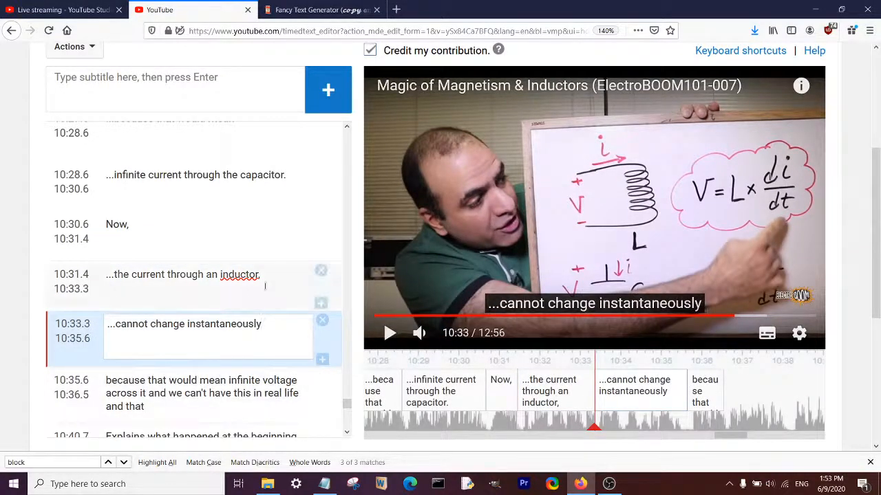
click(265, 286)
key(BackSpace)
- Add a comma after "instantaneously" in the 10:33.3 caption and "..." before "because that would mean infinite voltage" in the following one
click(227, 340)
text(,)
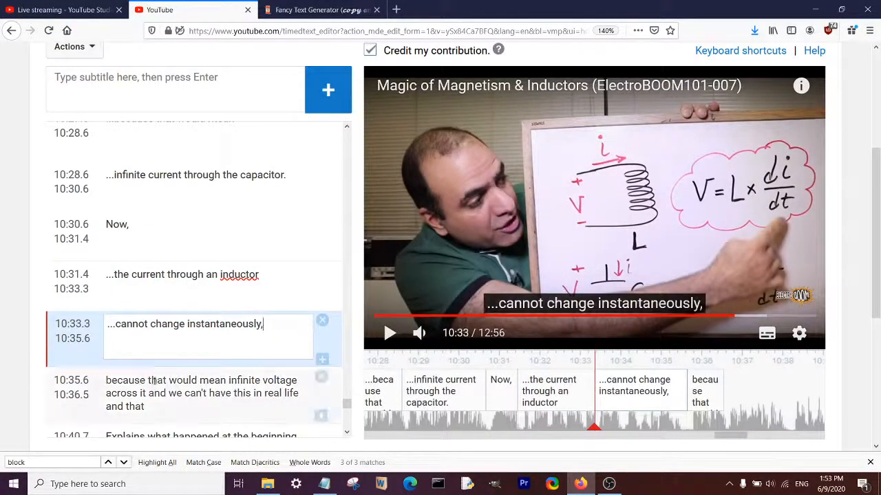
click(103, 380)
text(...)
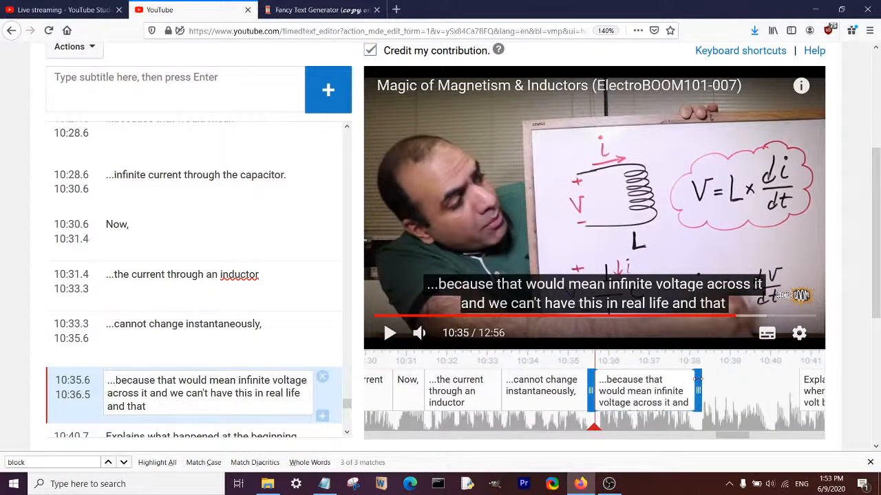
- End the 10:35.6 caption at 10:38.1 with "across it," and split "and we can't have this in real life and that" into a new caption
scroll(323, 379, down, 2)
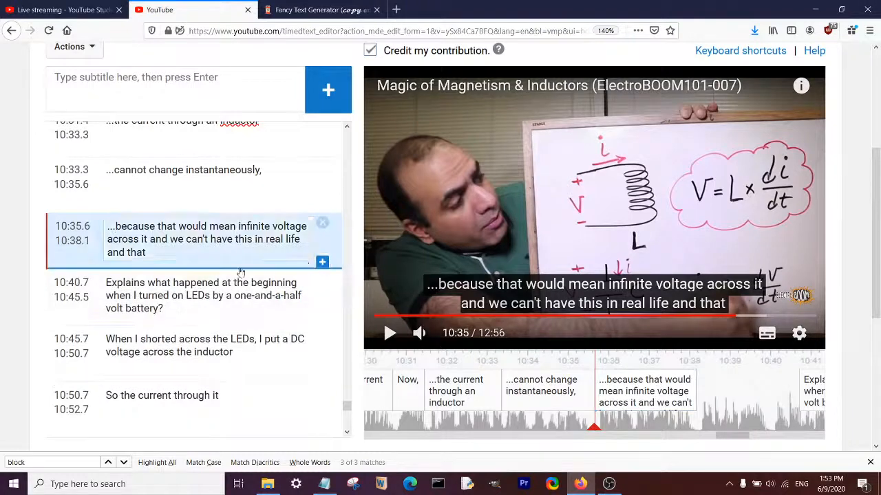
click(322, 261)
drag(307, 227, 149, 255)
click(155, 240)
drag(157, 240, 163, 282)
text(,)
- Play the "and we can't have this in real life and that" caption and trim its end to 10:40.0
click(522, 225)
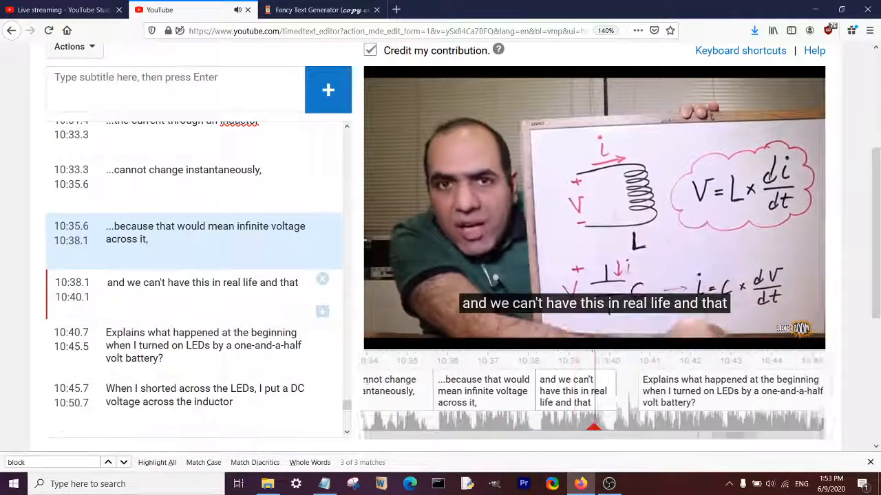
click(521, 225)
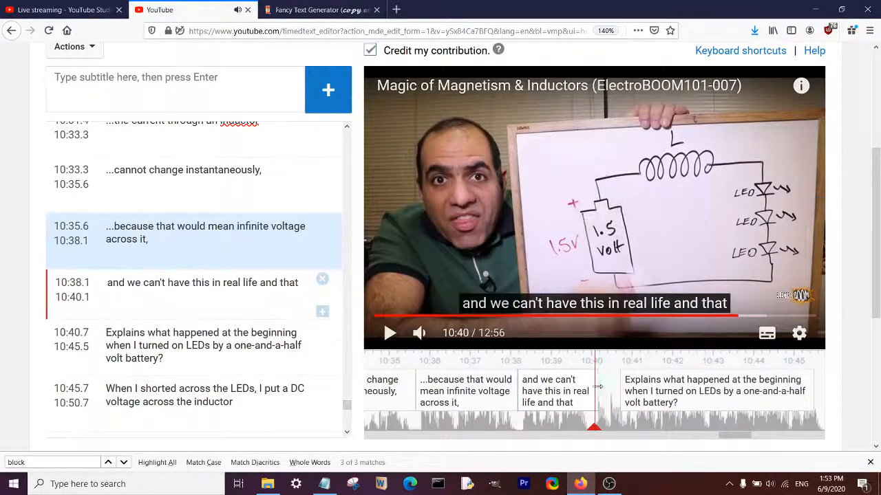
- Replay the 10:31.4 caption and insert "(I, i in )" after "...the current"
scroll(214, 320, up, 6)
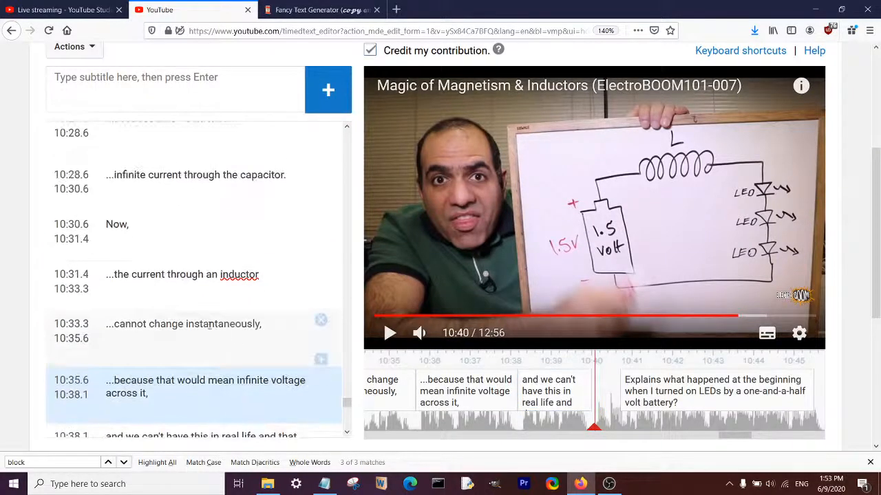
scroll(215, 321, down, 5)
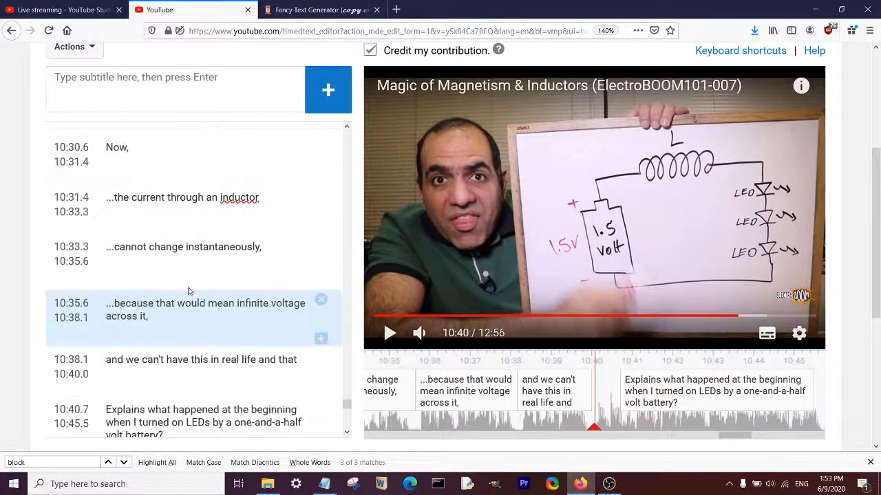
click(167, 197)
click(573, 217)
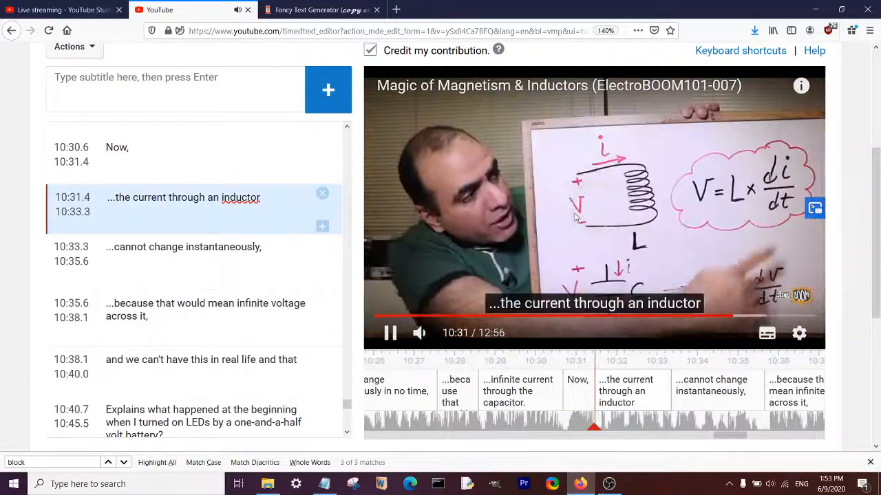
click(172, 218)
text((I)
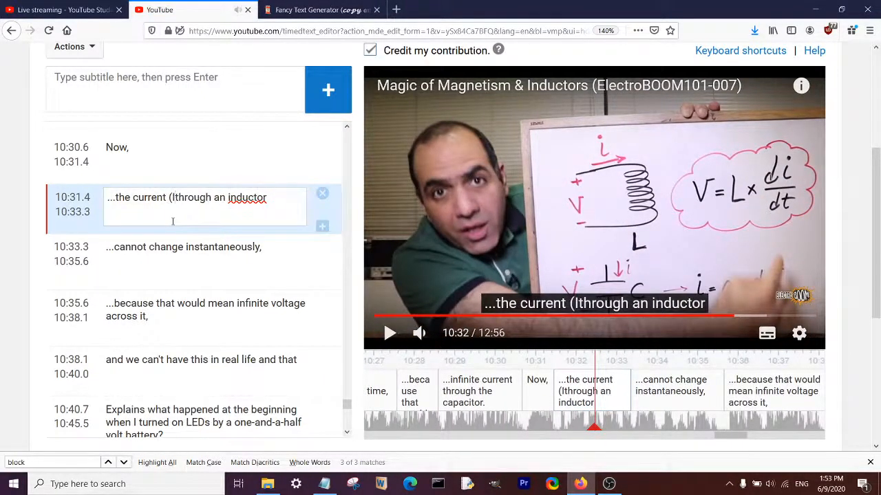
text() )
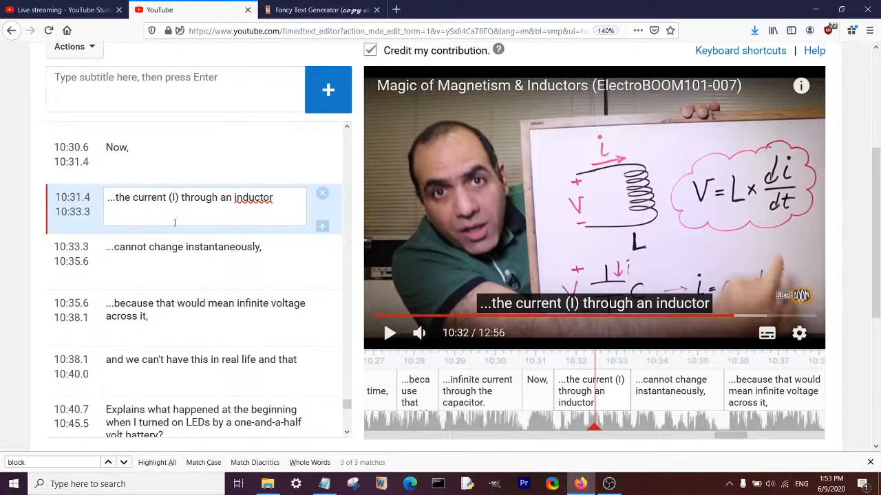
text(, i in )
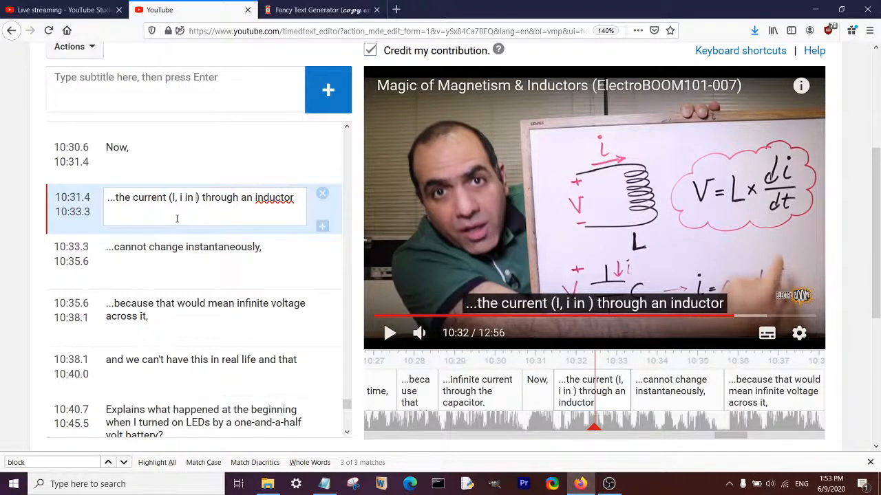
- Complete the parenthetical in the 10:31.4 inductor subtitle so that it reads "(I, 'i' in diagram)"
text(diagram)
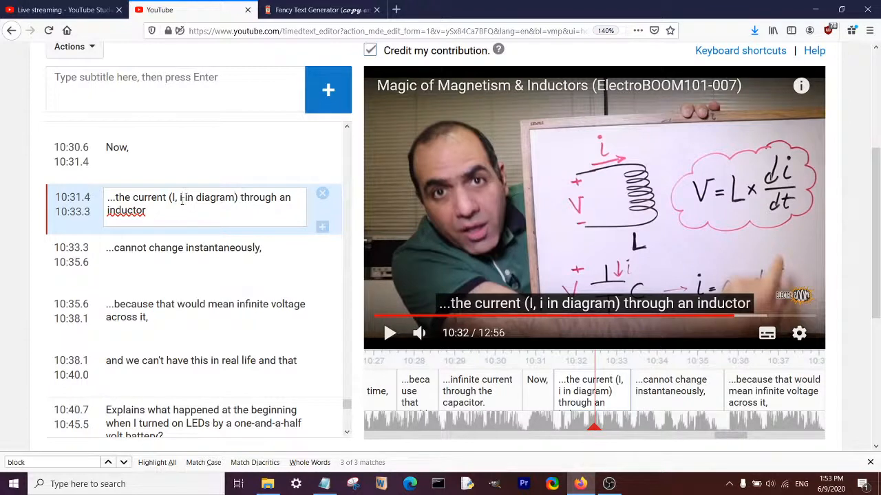
text(')
click(182, 205)
text(;)
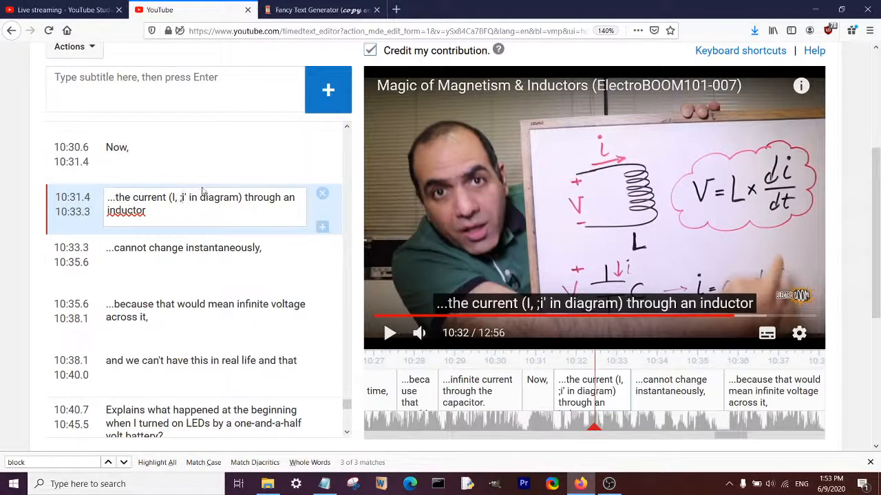
key(BackSpace)
text(')
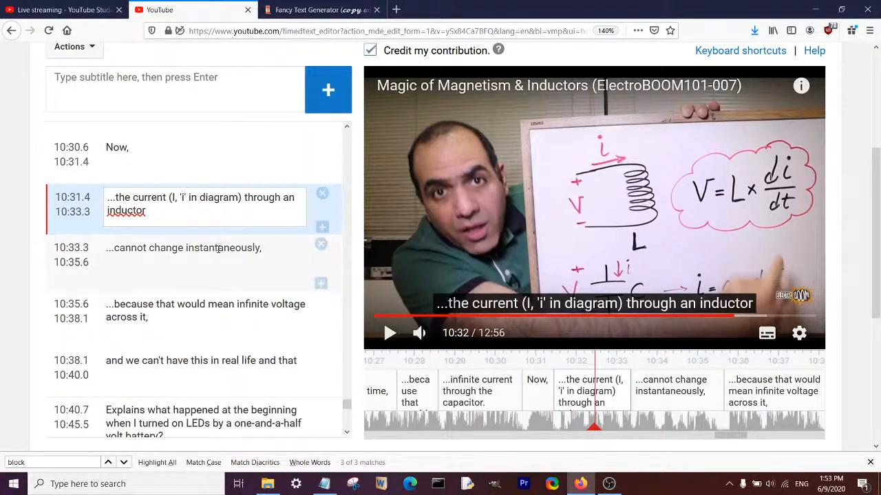
- Insert "(I, 'i' in diagram)" after "infinite current" in the 10:28.6 subtitle
scroll(219, 250, up, 3)
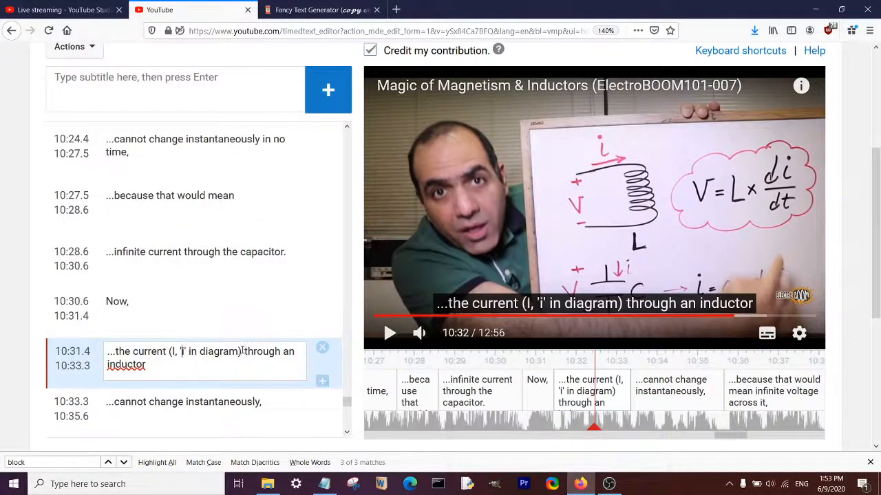
click(184, 249)
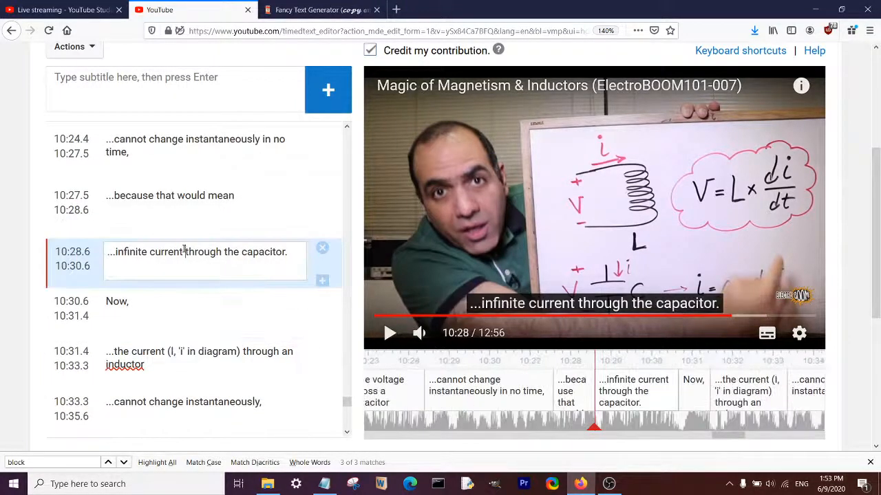
text((I, 'i' in diagram))
- Insert "(V)" after "the voltage" in the 10:22.4 subtitle about the capacitor
scroll(222, 272, up, 1)
scroll(222, 273, up, 2)
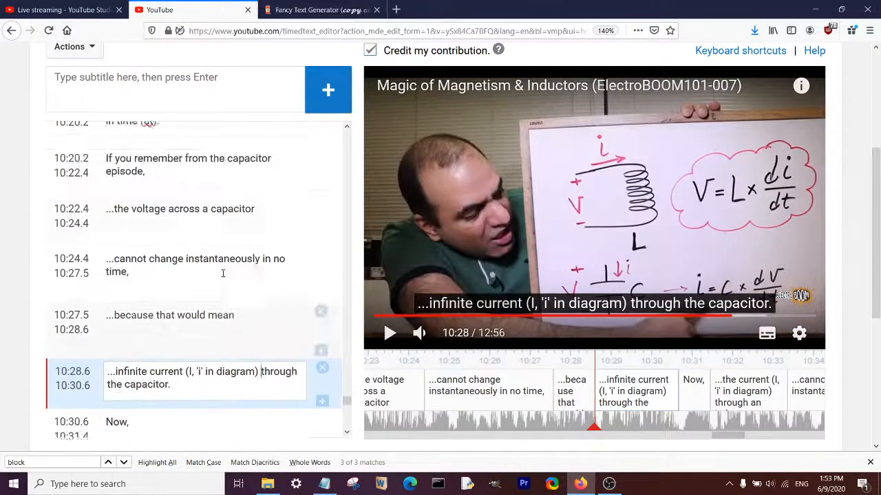
click(169, 241)
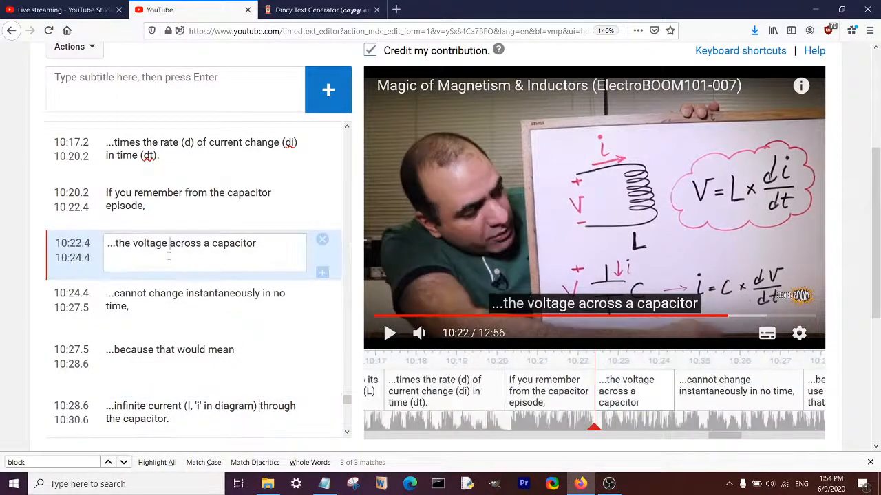
text((V)
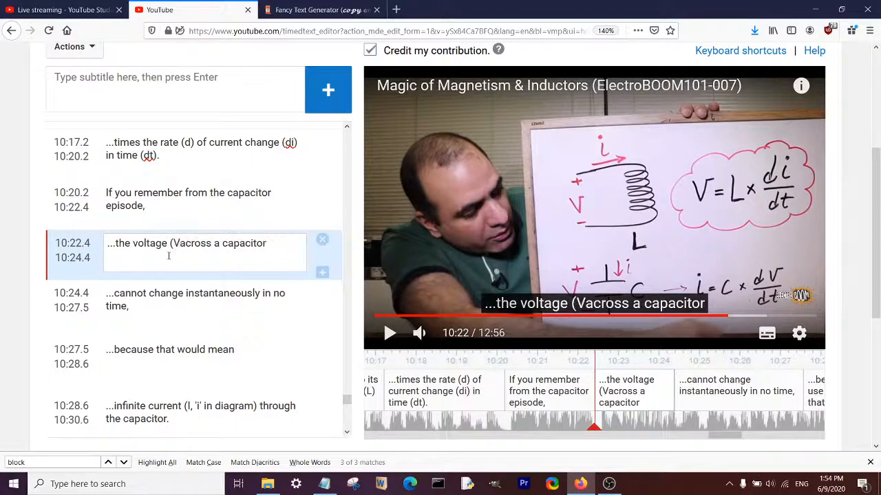
text())
- Insert "(V)" after "infinite voltage" in the 10:35.6 subtitle
scroll(169, 255, down, 5)
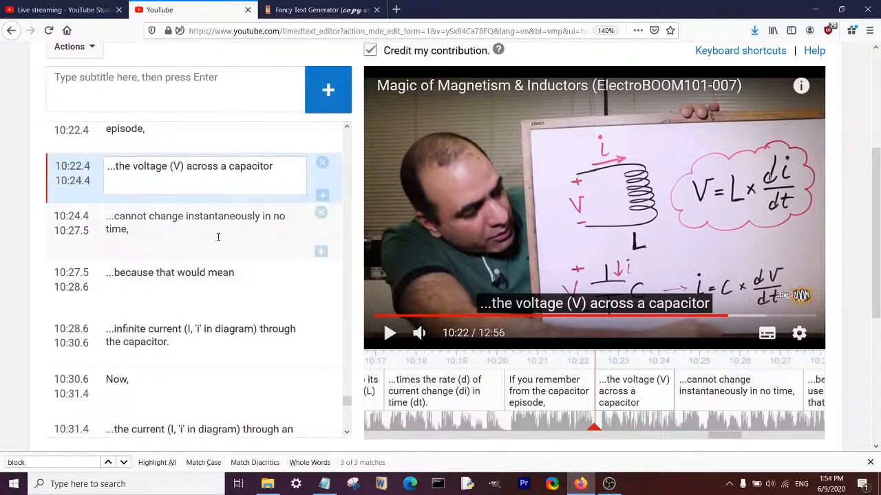
click(212, 243)
click(207, 280)
scroll(207, 279, down, 2)
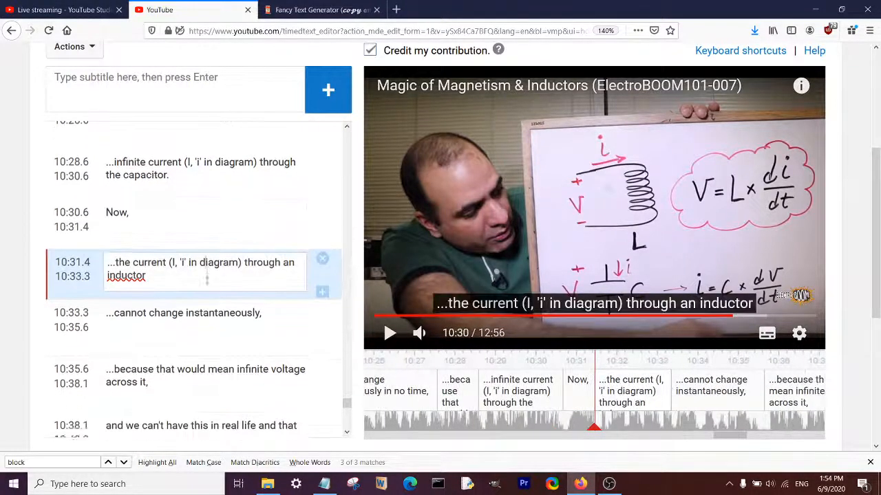
click(174, 265)
click(167, 322)
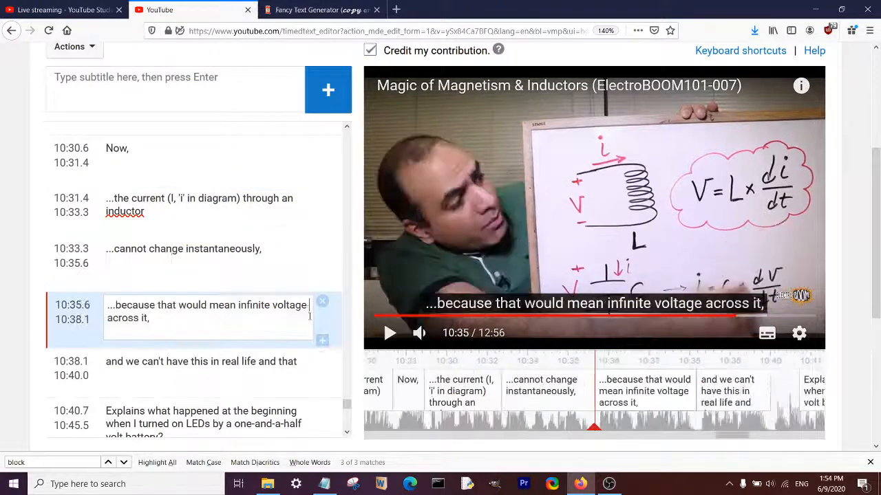
text((V))
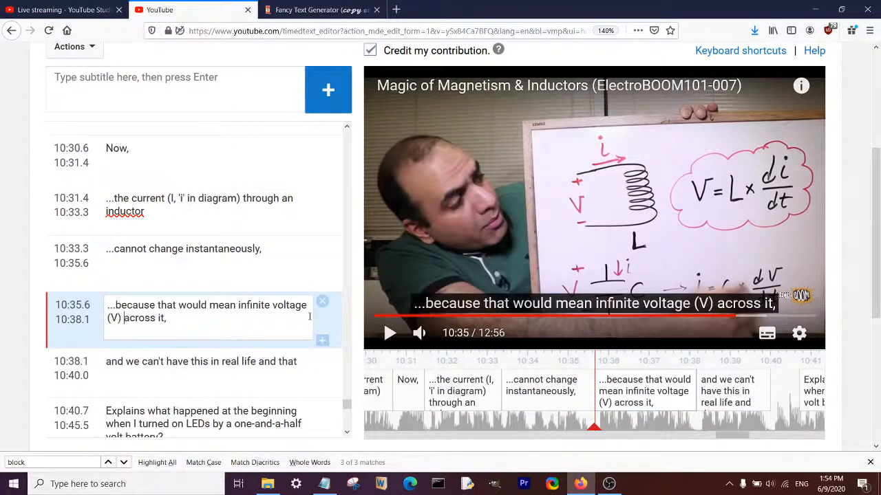
- Add a leading "..." to the 10:38.1 subtitle "and we can't have this in real life and that"
scroll(309, 316, down, 4)
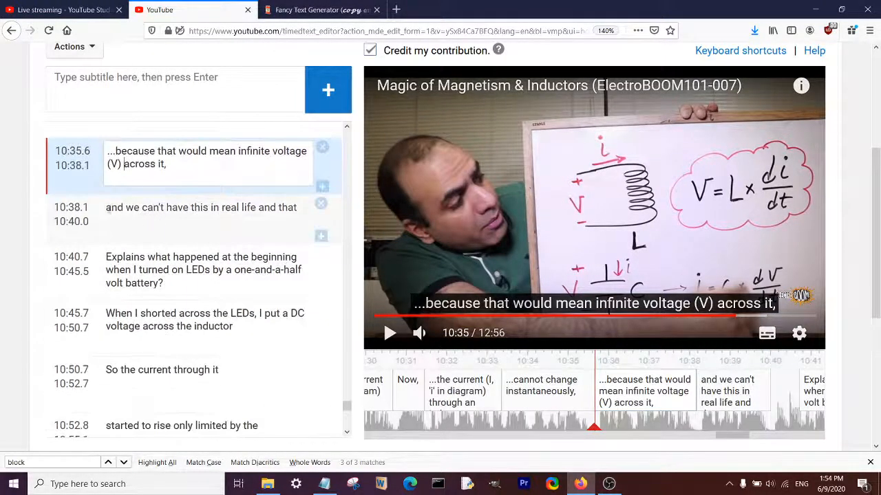
click(107, 208)
text(...)
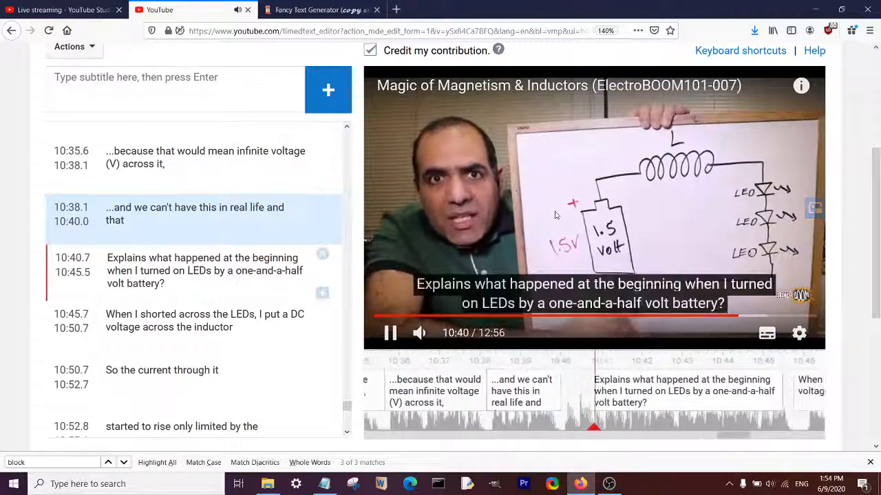
- Delay the "Explains what happened" subtitle to start at 10:42.3 and move "and that" from the preceding subtitle into a new one at 10:40.0
click(556, 257)
drag(509, 391, 574, 391)
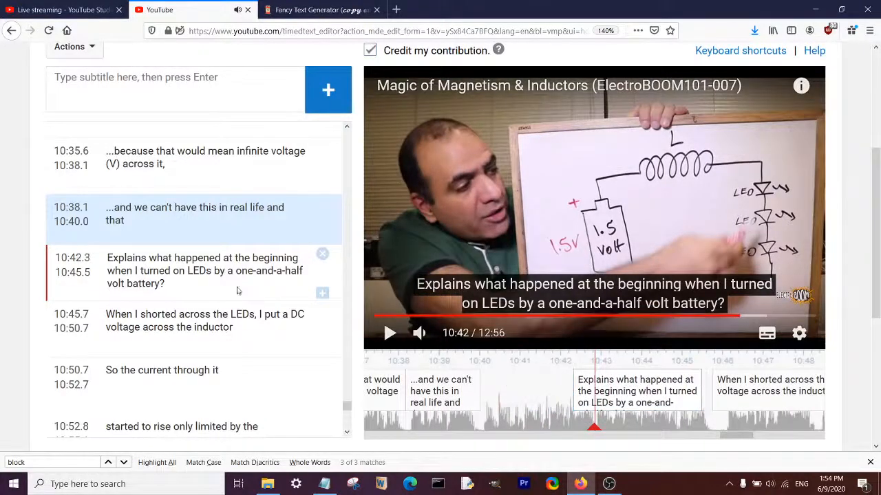
click(320, 238)
click(282, 214)
key(ctrl+shift+Left)
key(ctrl+shift+Left)
key(ctrl+x)
click(272, 249)
key(ctrl+v)
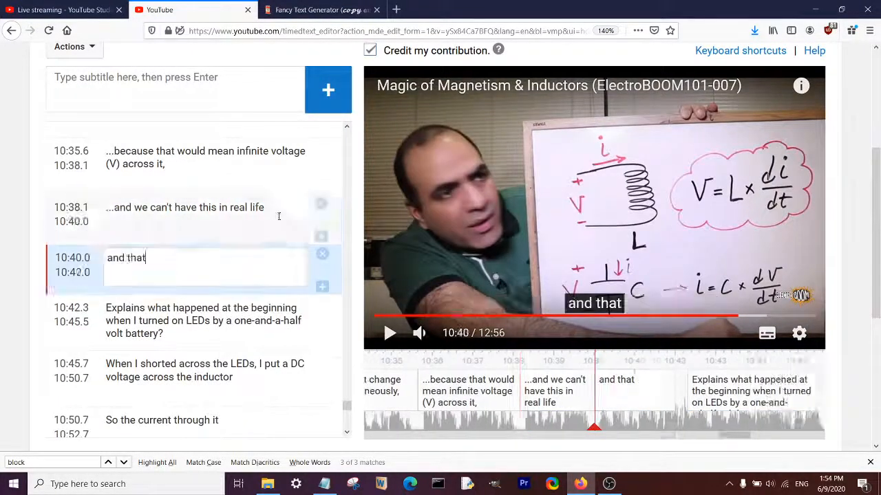
- Make the 10:40.0 subtitle read "...and that explains what happened at the beginning," by moving the opening phrase of the following subtitle into it
click(279, 216)
click(104, 256)
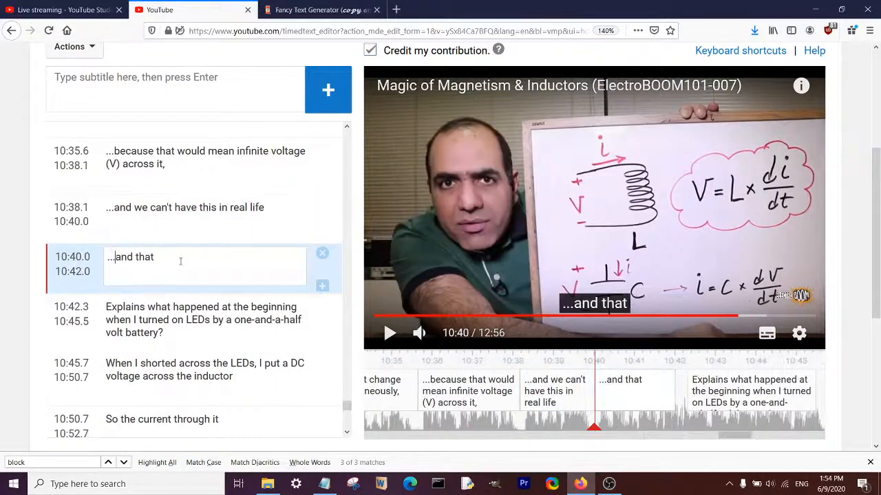
click(118, 309)
drag(106, 307, 297, 307)
drag(206, 307, 183, 258)
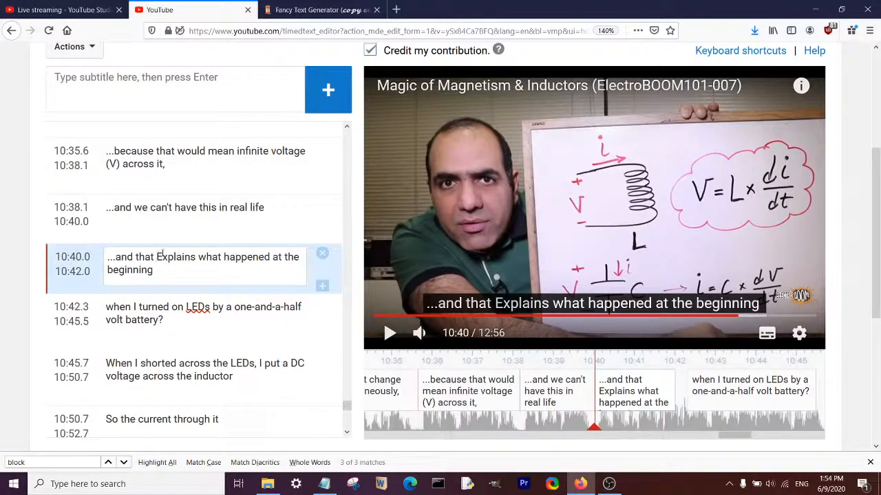
text(e)
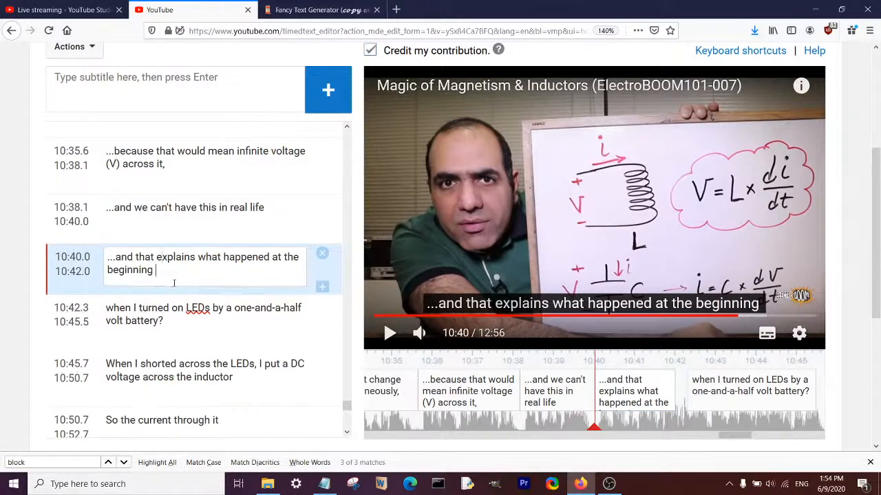
key(BackSpace)
text(,)
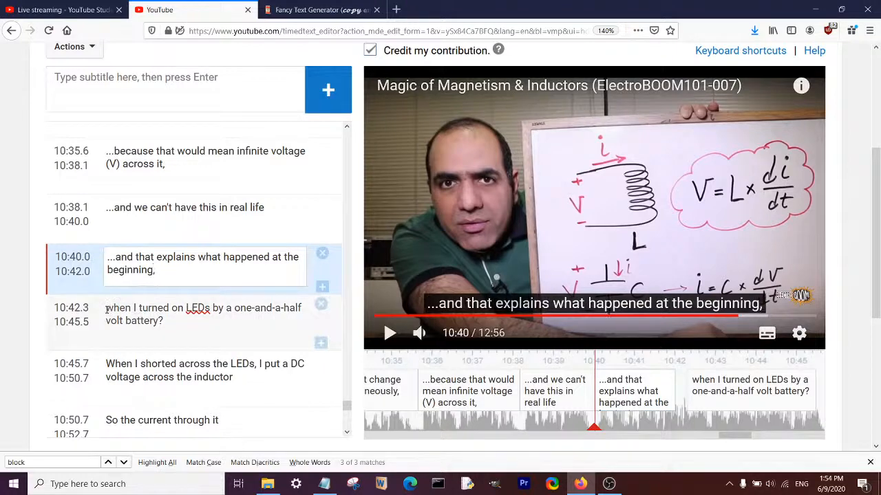
- Prefix "when I turned on LEDs" with "...", end that subtitle at 10:45.6 and start the following one at 10:46.0
click(108, 310)
text(...)
click(471, 201)
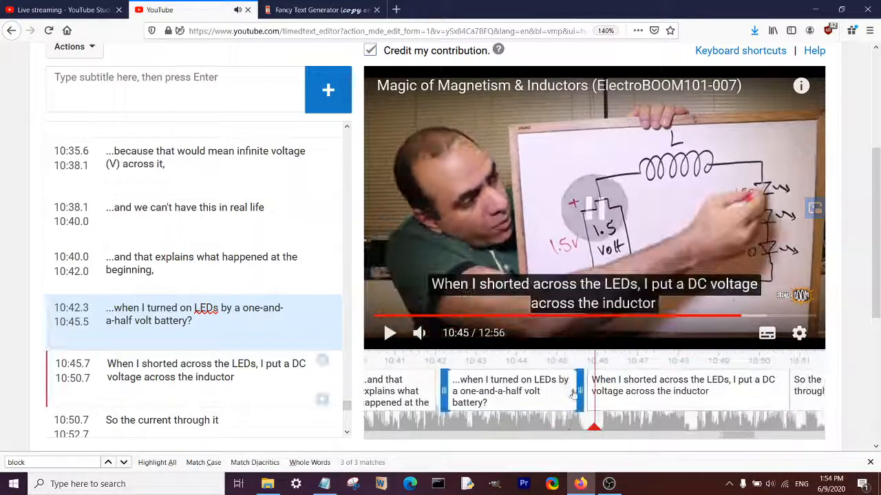
click(582, 389)
drag(582, 390, 596, 389)
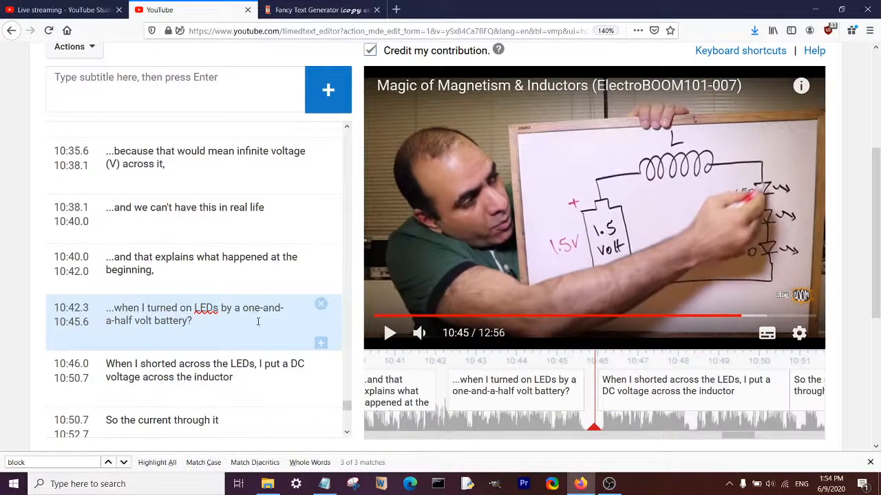
- Change "one-and-a-half" to "1-and-a-half" in the 10:42.3 subtitle and end it with a period instead of a question mark
double_click(246, 310)
text(1)
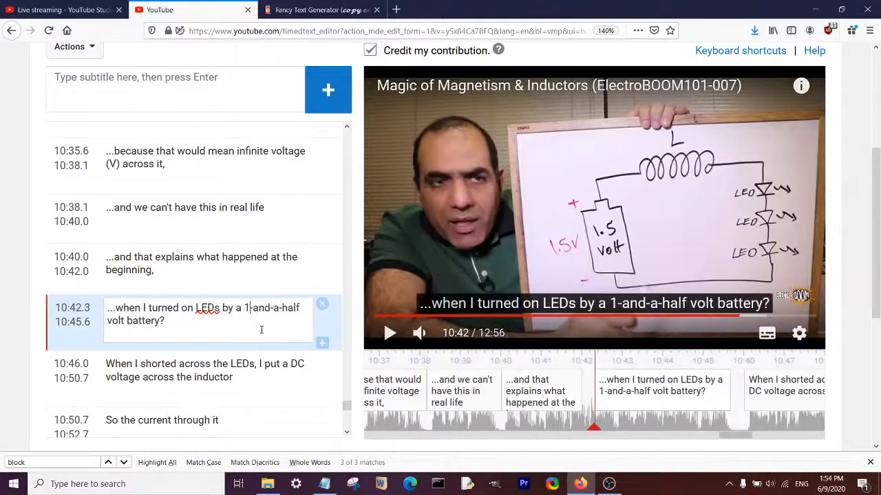
click(597, 230)
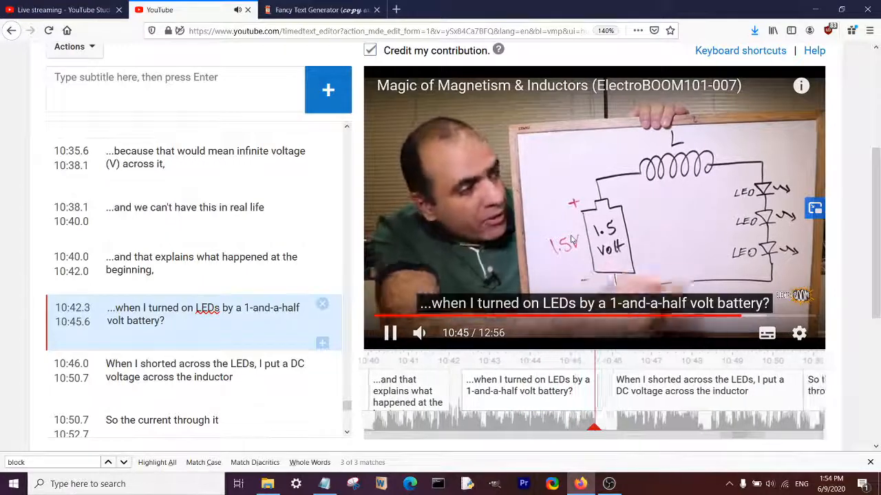
click(571, 239)
click(248, 329)
key(BackSpace)
text(.)
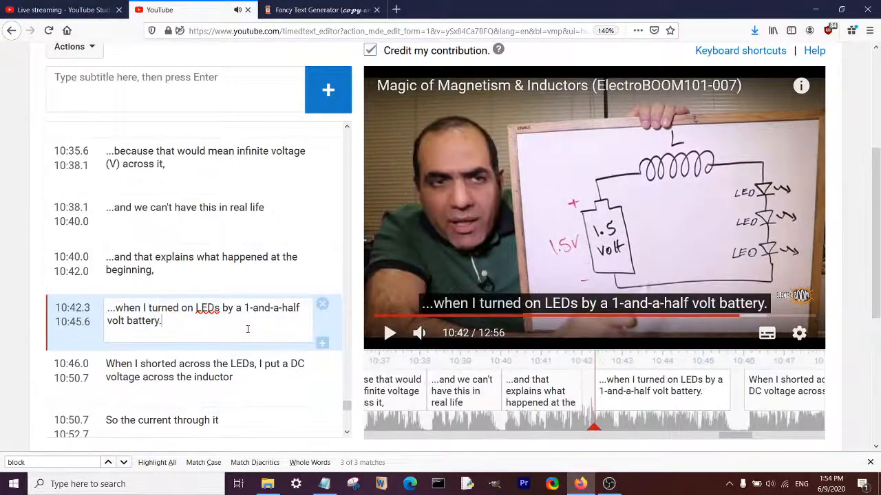
- Play the 10:46.0 subtitle and split it before "I put a DC voltage across the inductor"
scroll(245, 329, down, 2)
click(155, 303)
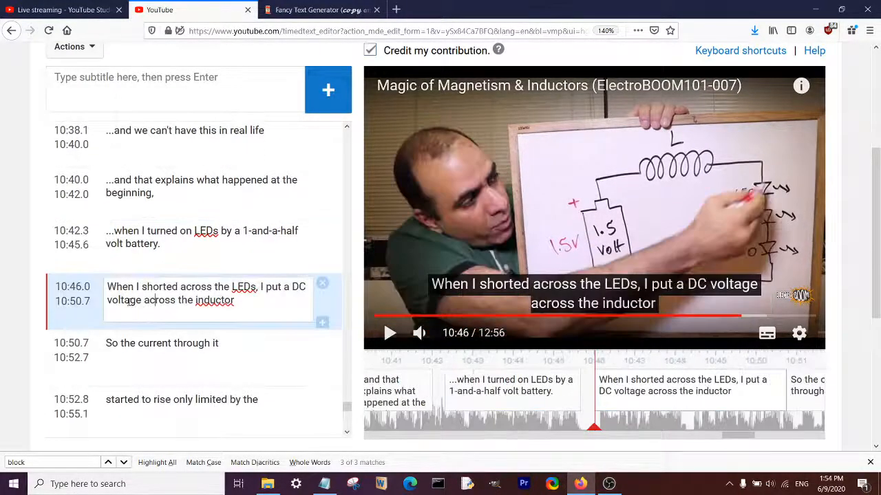
click(502, 220)
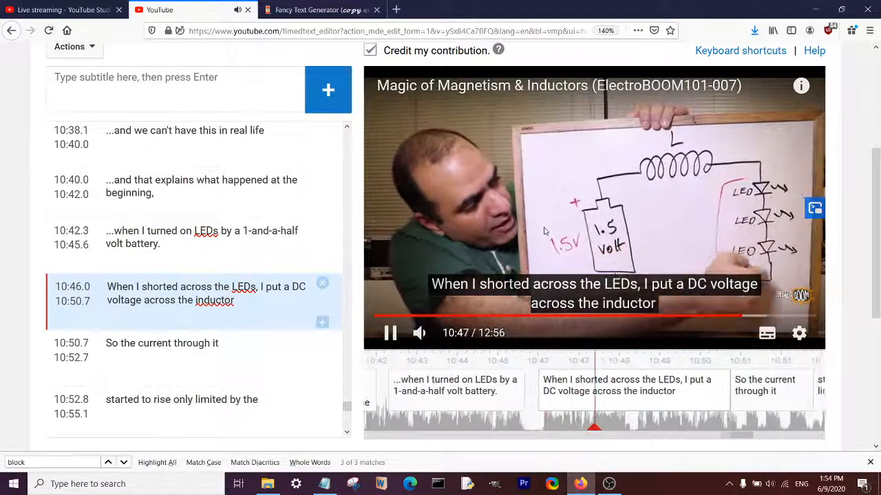
click(678, 386)
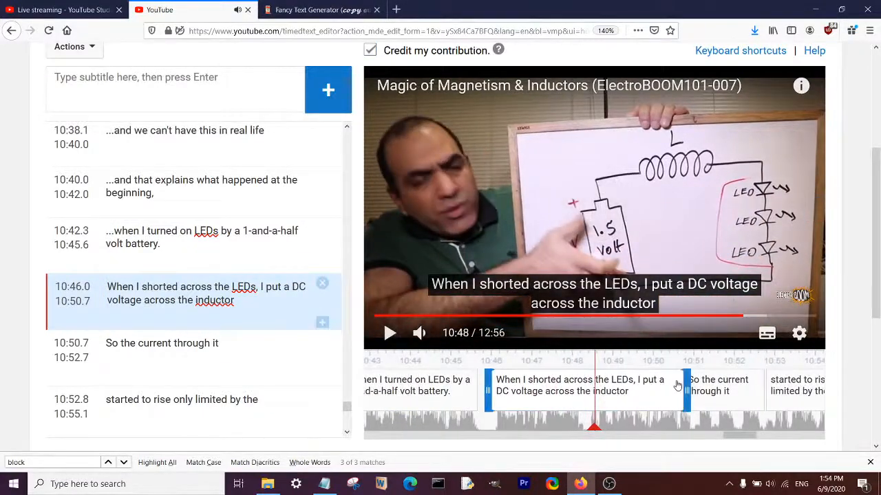
drag(620, 422, 628, 422)
click(262, 288)
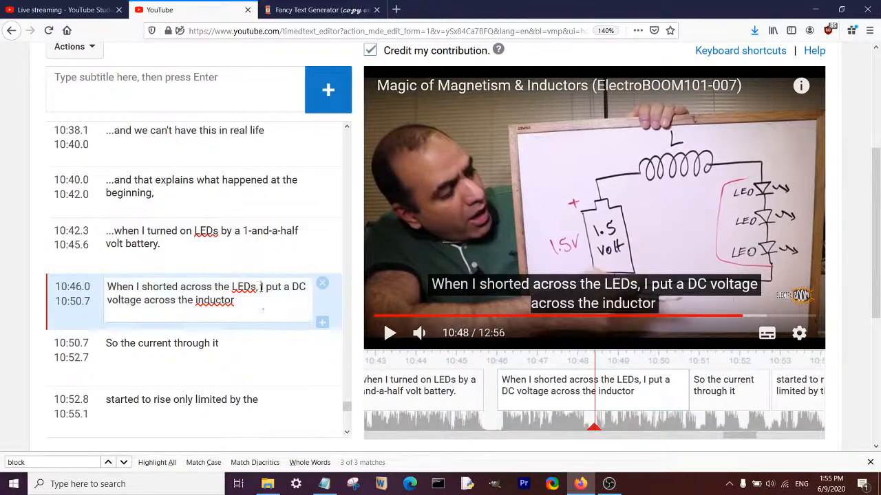
key(Return)
- Retime the "I put a DC voltage across the inductor" subtitle to run from 10:48.3 to 10:50.9 and prefix it with "..."
click(553, 224)
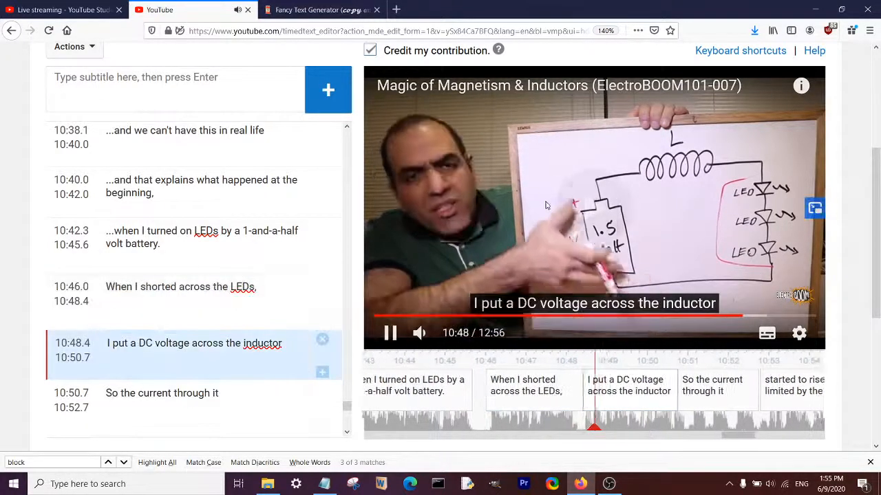
click(562, 372)
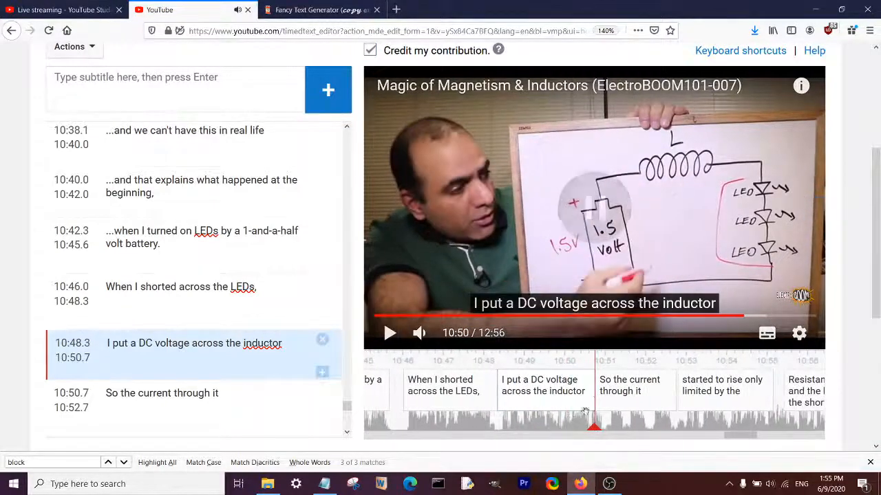
click(107, 343)
text(...)
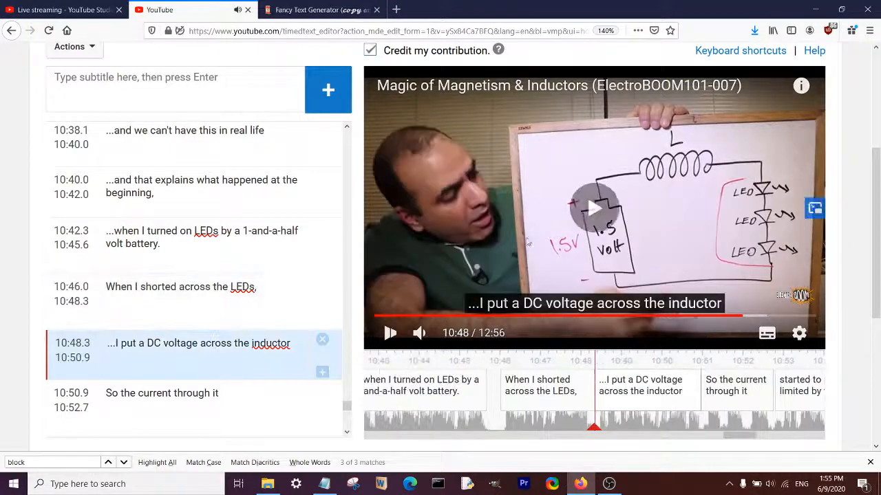
- Play the 10:48.3 subtitle, end it with a comma and change "So" to "...so" in the 10:50.9 subtitle
click(532, 211)
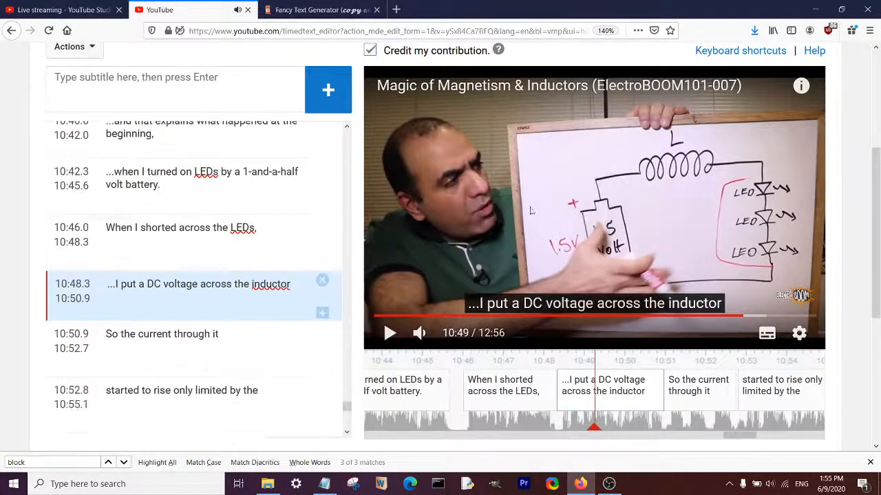
click(531, 211)
click(532, 210)
click(230, 311)
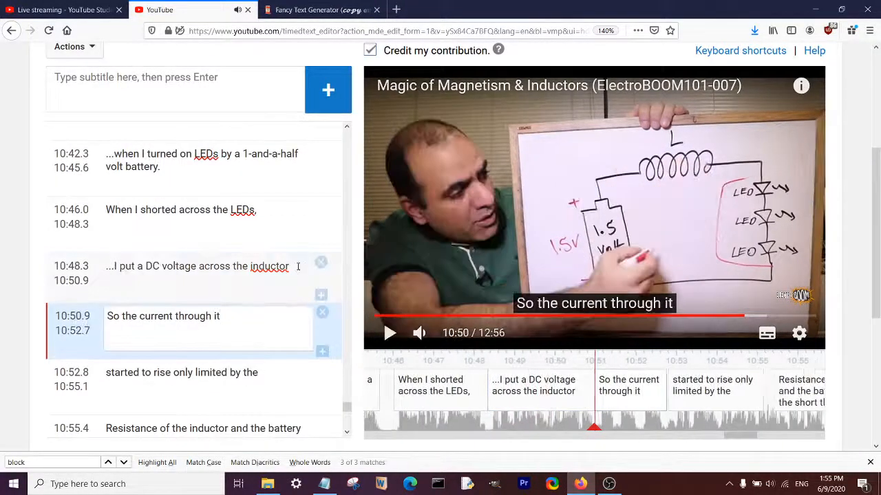
click(298, 266)
click(111, 319)
key(BackSpace)
text(.)
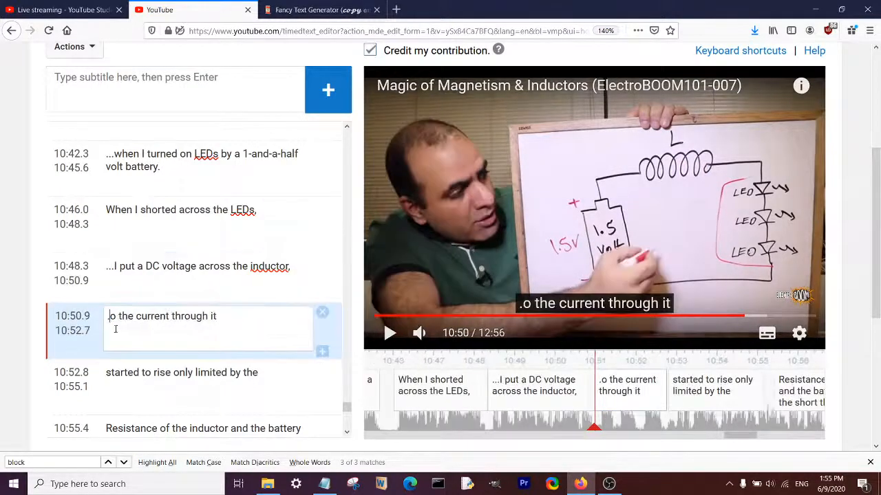
text(..s)
- Play the "started to rise only limited by the" subtitle and retime it to run from 10:52.7 to 10:53.9
click(579, 238)
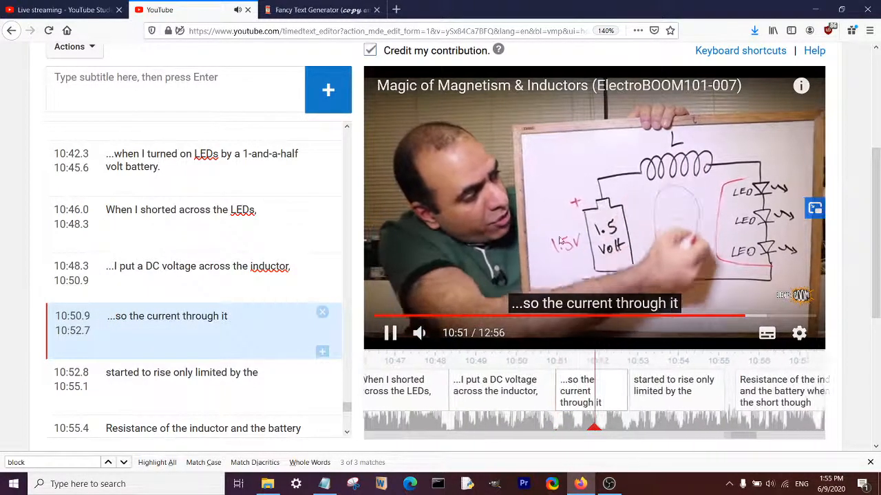
click(593, 409)
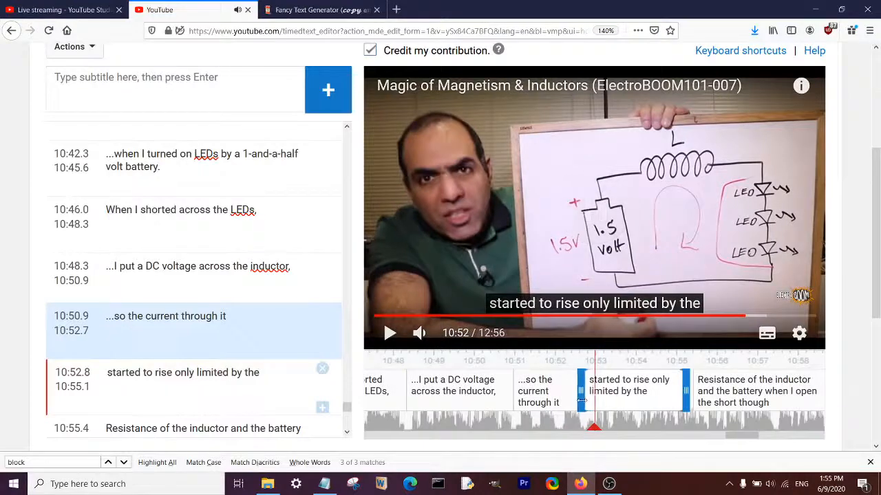
drag(581, 400, 580, 401)
click(590, 267)
click(593, 270)
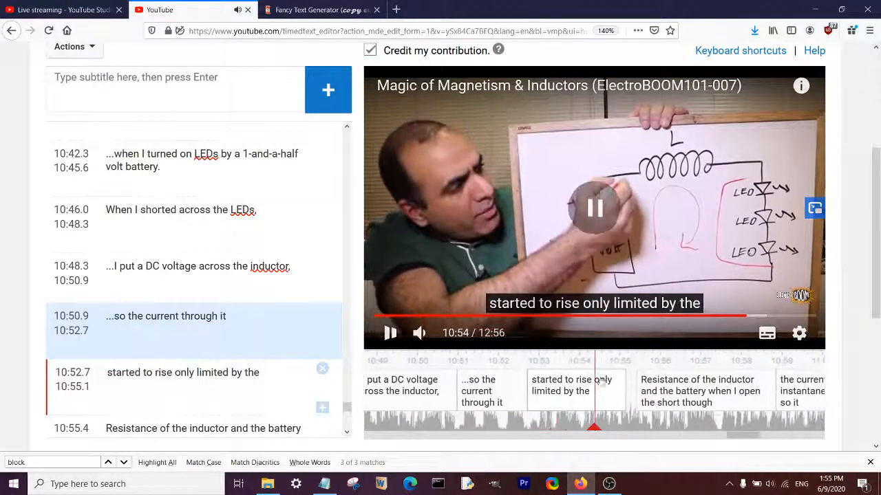
drag(580, 384, 574, 384)
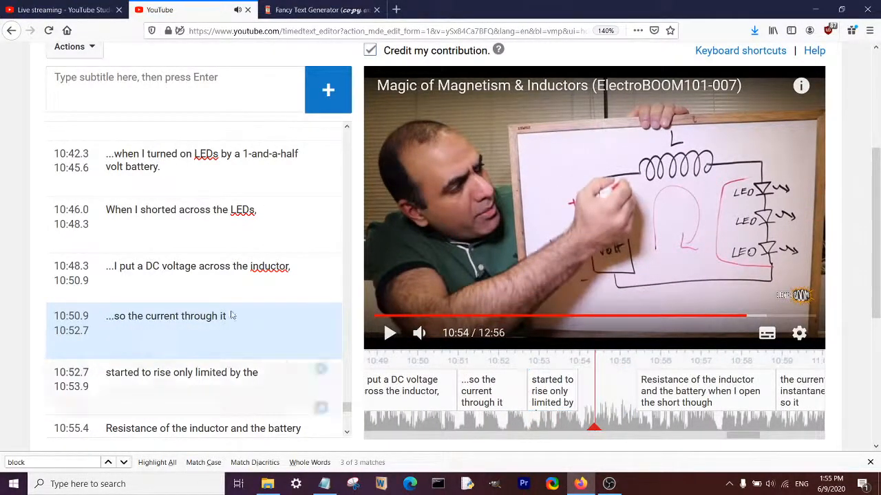
- Start the 10:50.9 subtitle with "So" without an ellipsis and end the 10:48.3 subtitle with a period
drag(117, 315, 106, 316)
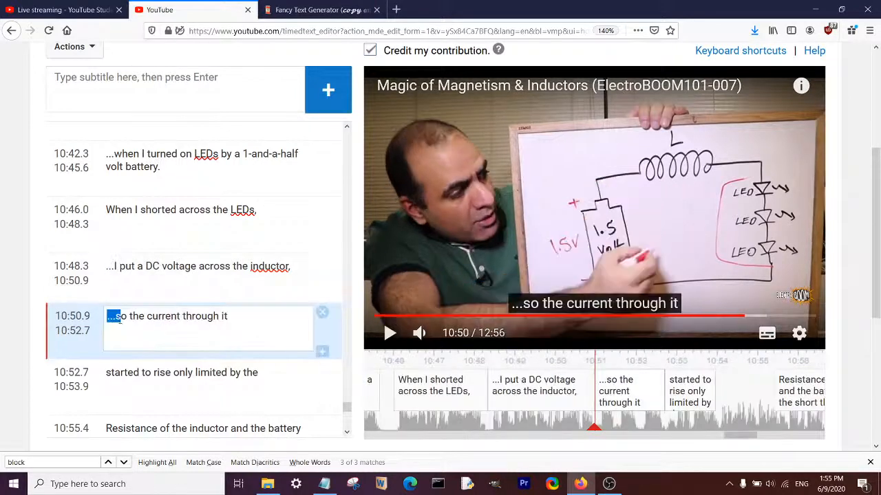
text(S)
click(296, 266)
key(BackSpace)
text(.)
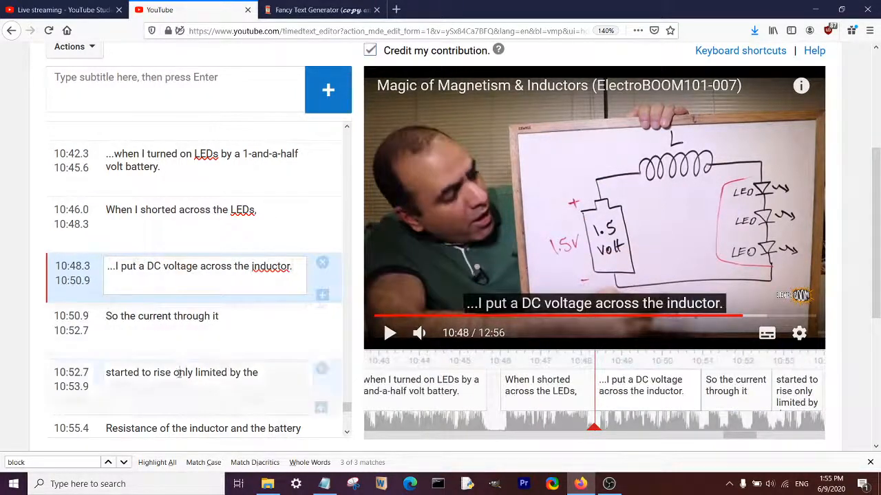
- Play the 10:52.7 subtitle and prefix "started to rise only limited by the" with "..."
click(182, 373)
click(562, 204)
click(562, 200)
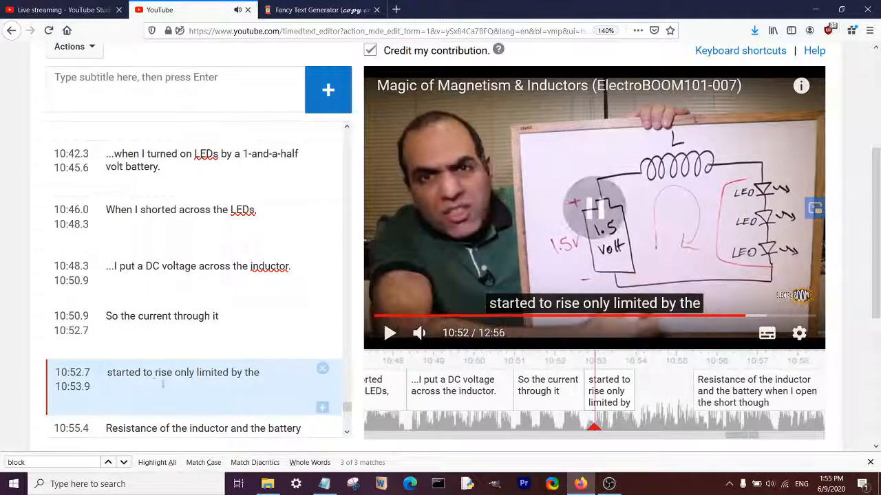
click(104, 372)
text(...)
click(543, 246)
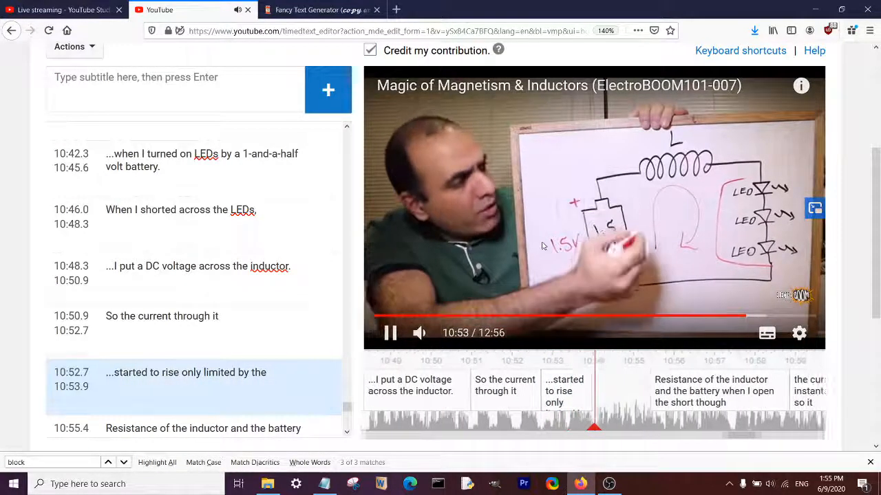
- Insert a subtitle from 10:53.9 to 10:55.4 reading "...only limited by the", leaving "...started to rise," in the 10:52.7 subtitle
scroll(275, 330, down, 2)
click(323, 333)
drag(183, 295, 271, 298)
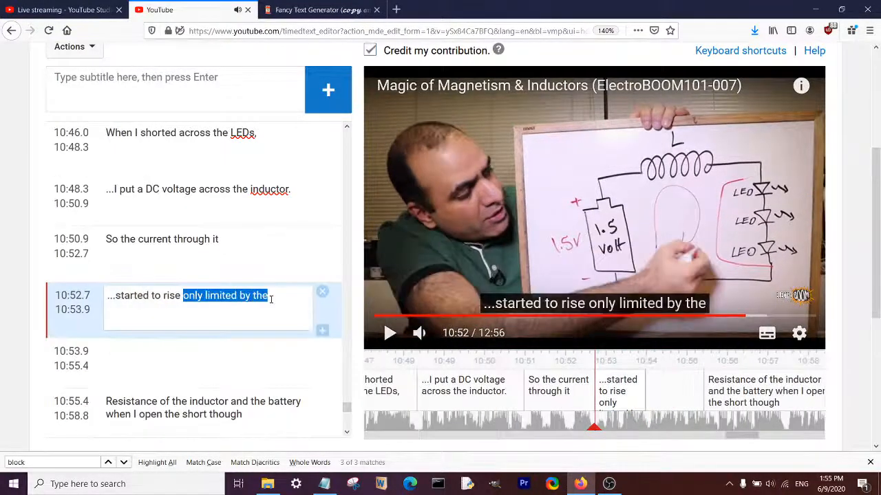
drag(225, 355, 126, 344)
click(107, 350)
text(...only limited by the)
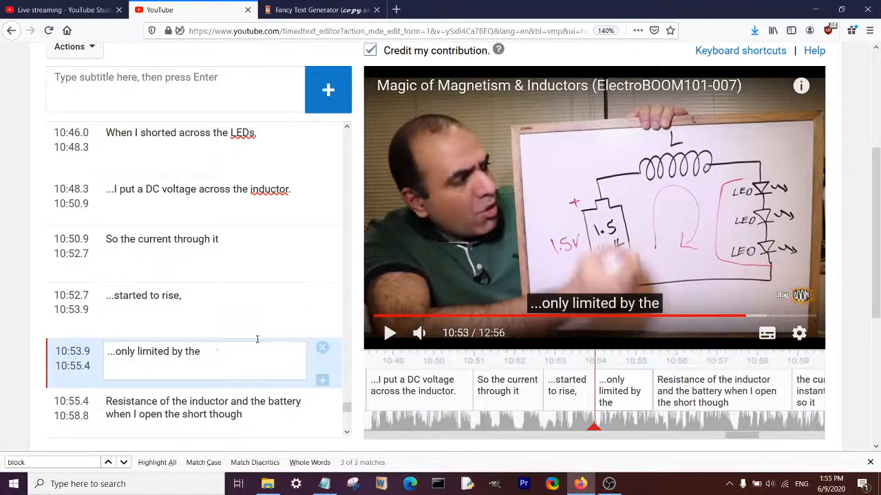
- Play on from the 10:53.9 subtitle and move its boundary with the "Resistance of the inductor" subtitle to 10:57.4
click(480, 242)
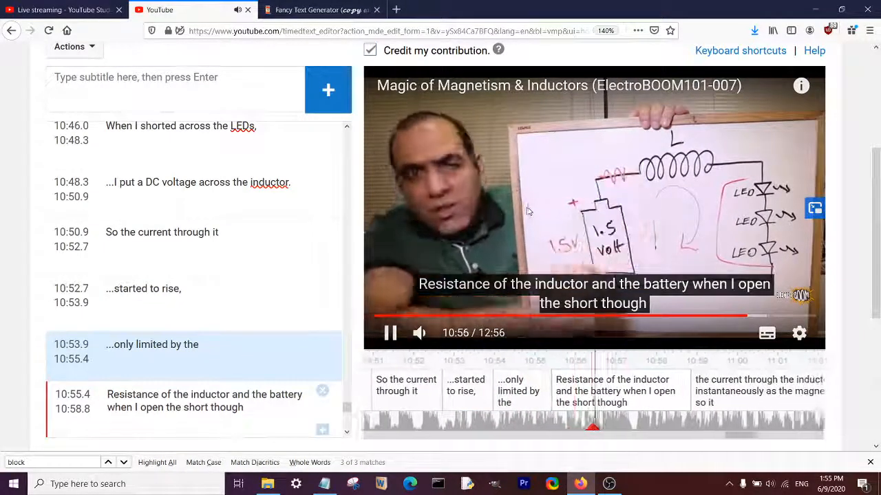
click(529, 211)
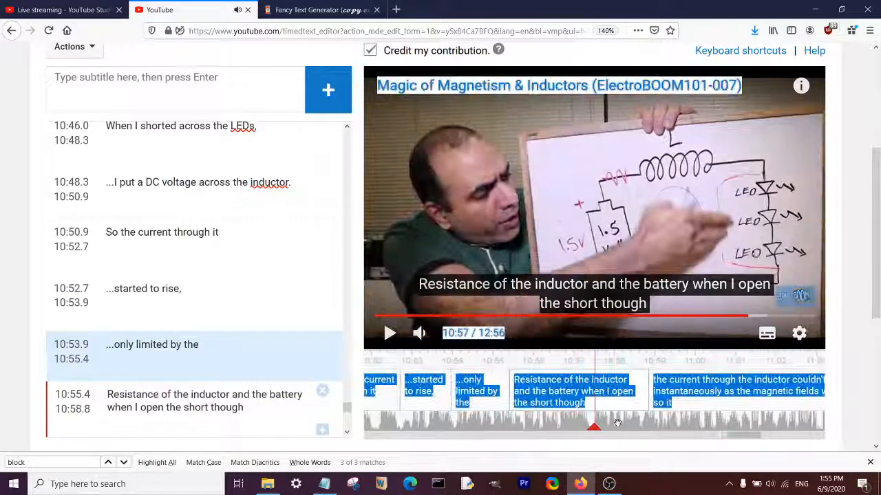
drag(603, 424, 609, 424)
drag(511, 400, 592, 406)
scroll(206, 275, down, 1)
- Complete the 10:53.9 subtitle with "resistance of the inductor and the battery.", breaking the line before "of the inductor"
drag(108, 317, 224, 283)
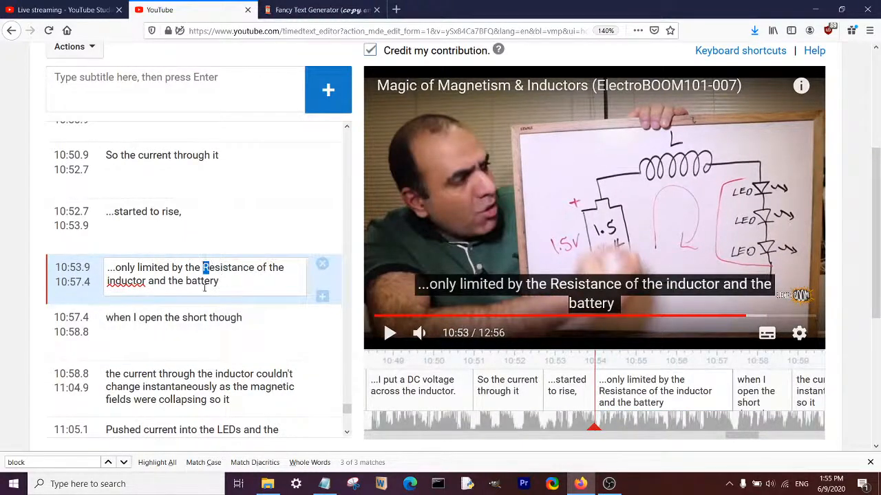
text(r)
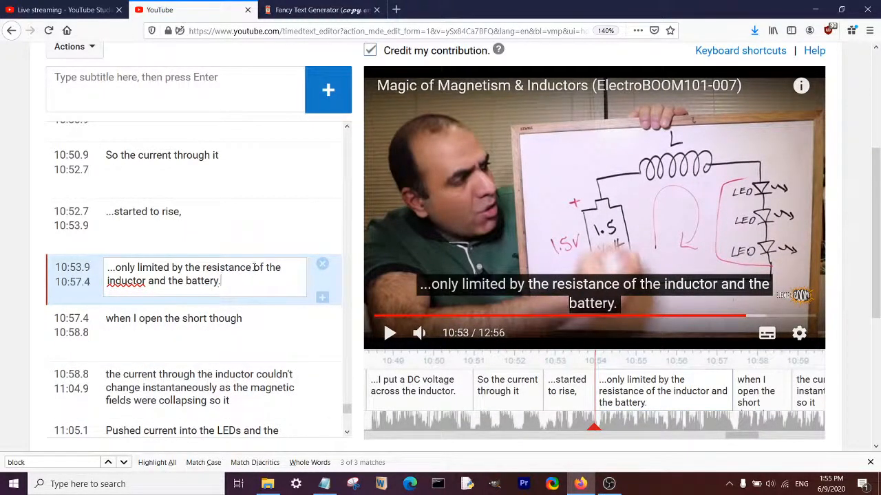
key(shift+Return)
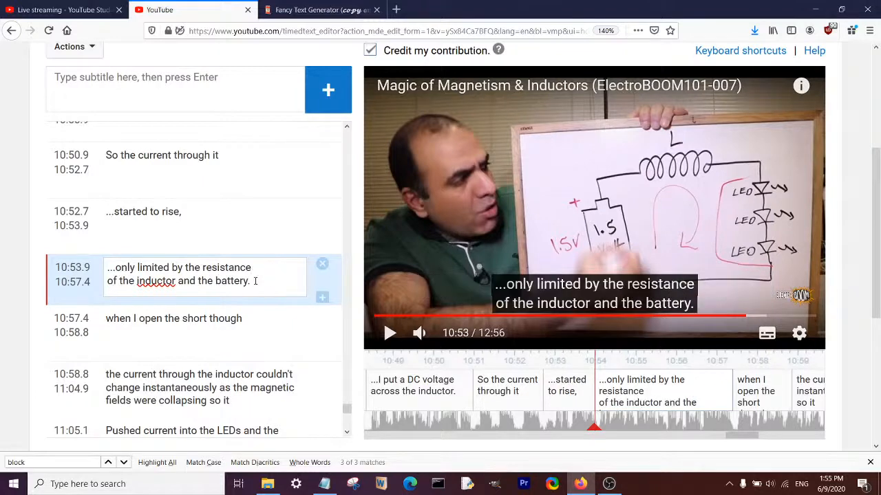
- Capitalize "When" in the 10:57.4 subtitle and move the boundary with the following subtitle to 10:58.9
click(107, 318)
key(Delete)
text(Q)
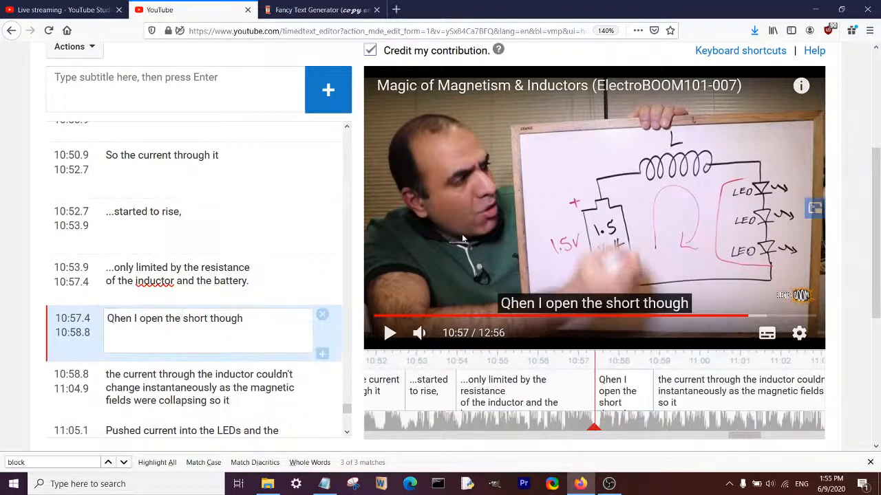
key(BackSpace)
text(W)
click(462, 234)
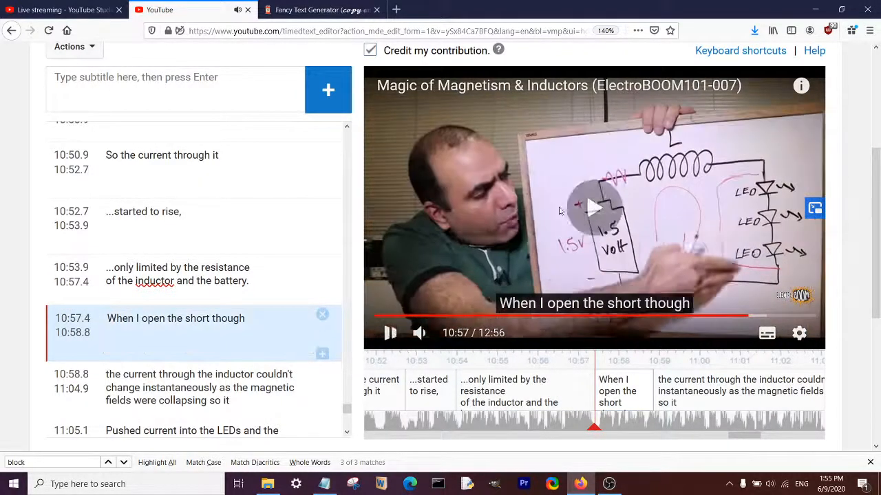
click(601, 205)
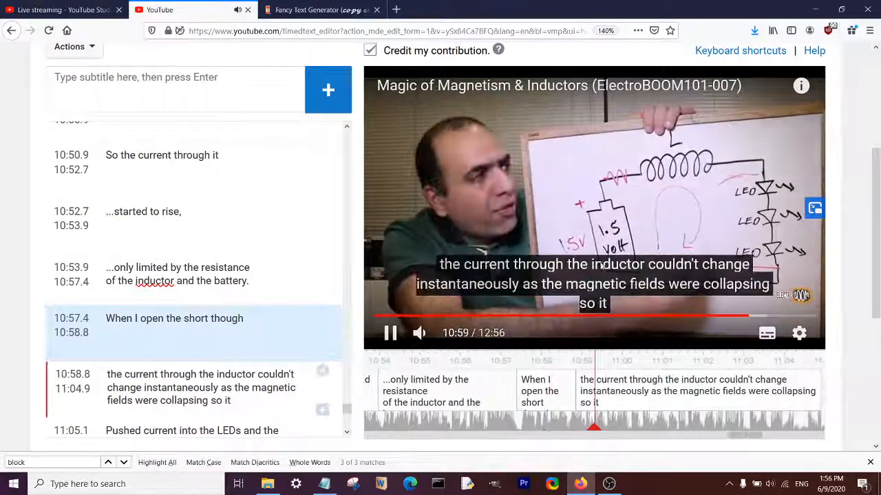
click(559, 238)
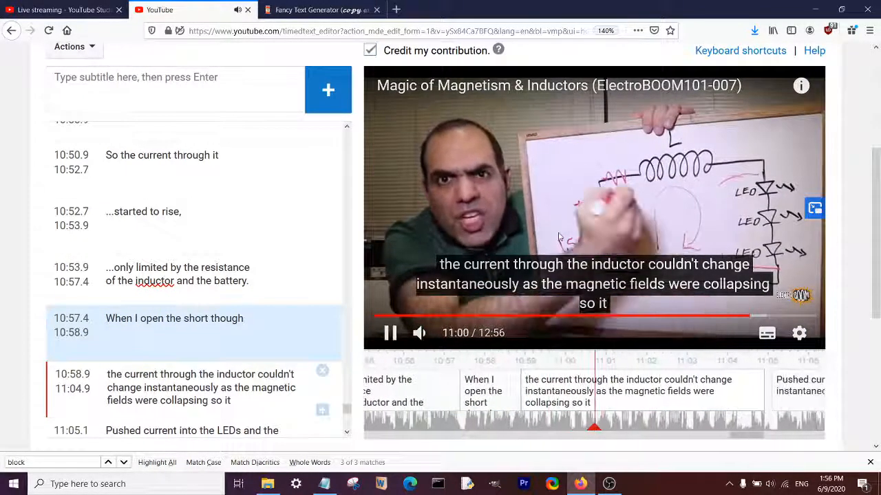
- End the 10:58.9 subtitle at 11:02.1 and split "...as the magnetic fields were collapsing so it" into a new subtitle after it
click(559, 237)
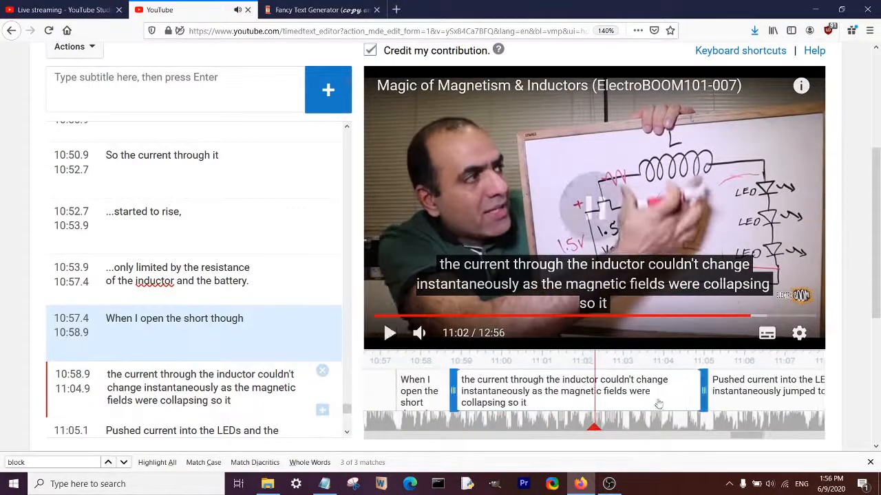
drag(701, 389, 594, 389)
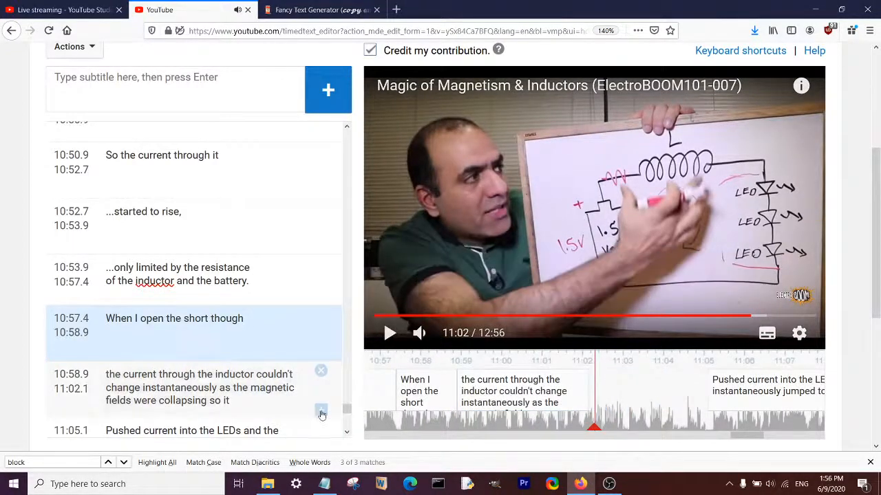
click(321, 412)
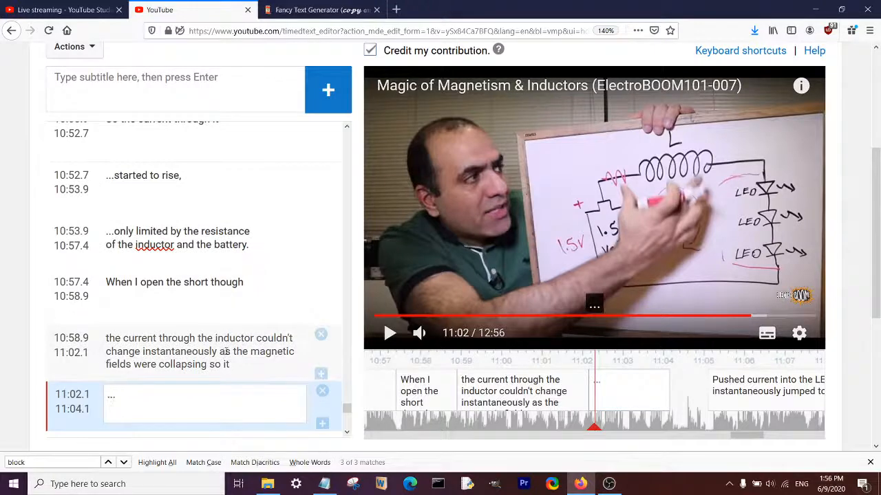
drag(224, 351, 227, 395)
- Prefix "the current through the inductor" with "..." and end "When I open the short though" with a comma
click(209, 380)
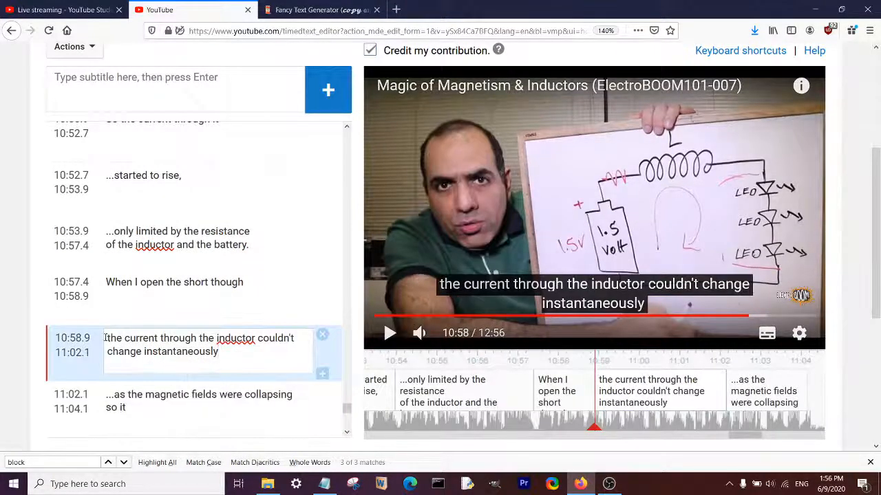
text(...)
click(219, 307)
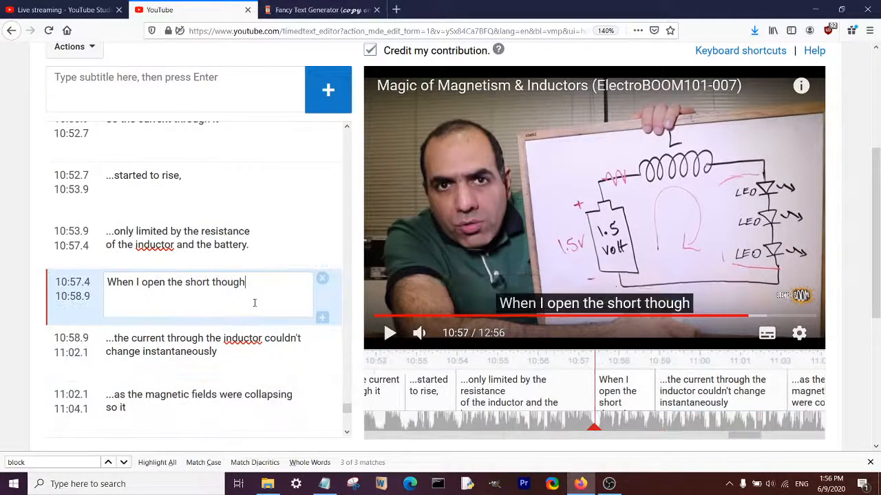
text(,)
- Break the line before "couldn't change instantaneously" in the 10:58.9 subtitle
click(220, 352)
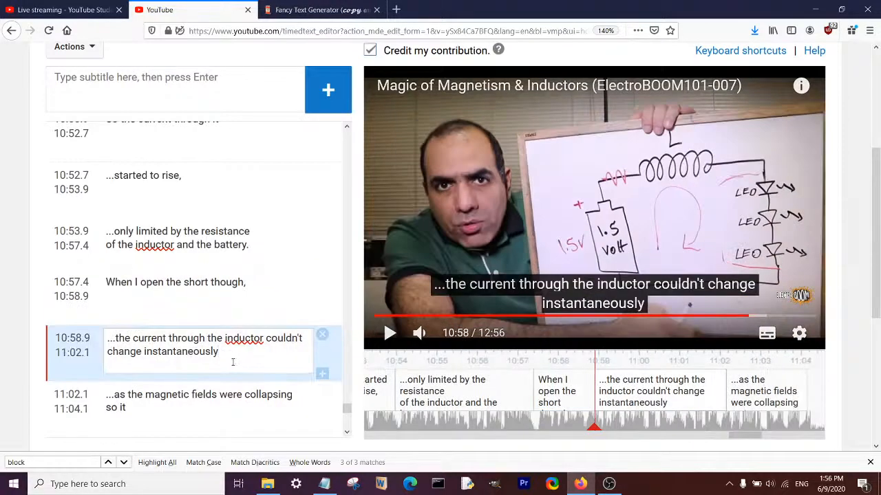
scroll(233, 362, down, 2)
key(shift+Return)
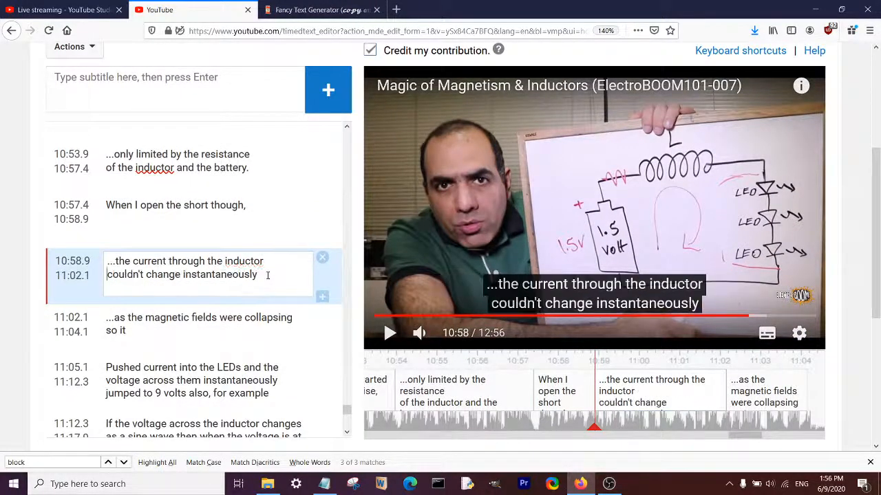
- Remove "so it" from the 11:02.1 subtitle and end that subtitle at 11:04.4
scroll(268, 274, down, 2)
click(152, 260)
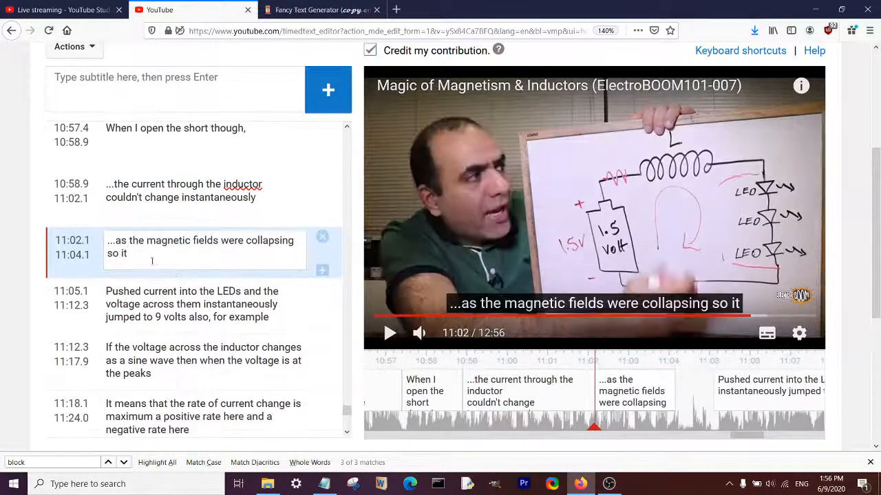
key(BackSpace)
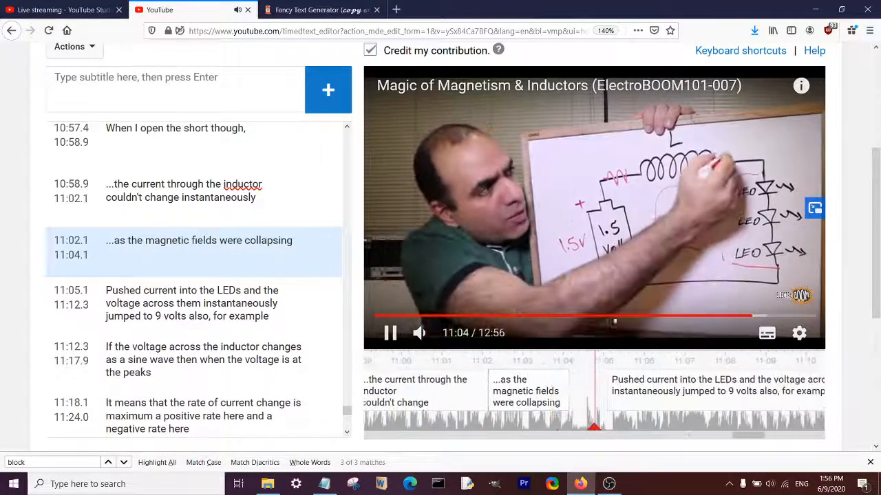
click(570, 391)
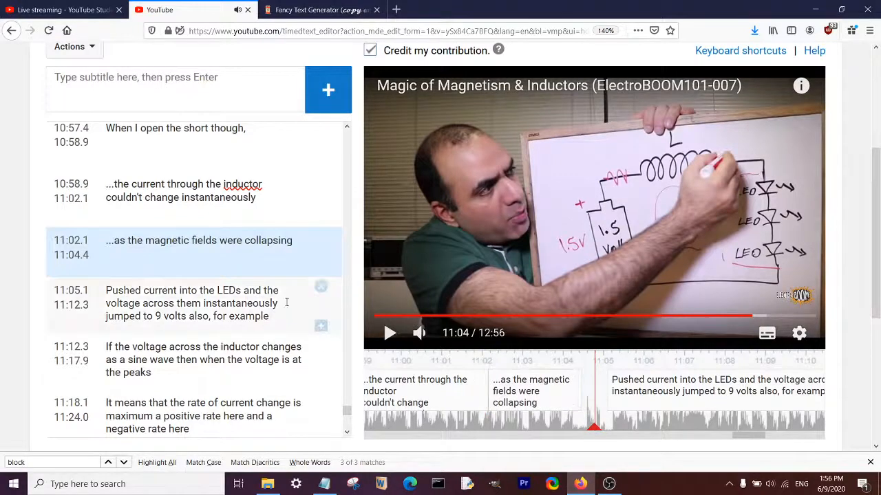
- Insert a "...so it" subtitle from 11:04.4 to 11:05.1 and end "...as the magnetic fields were collapsing" with a comma
click(320, 271)
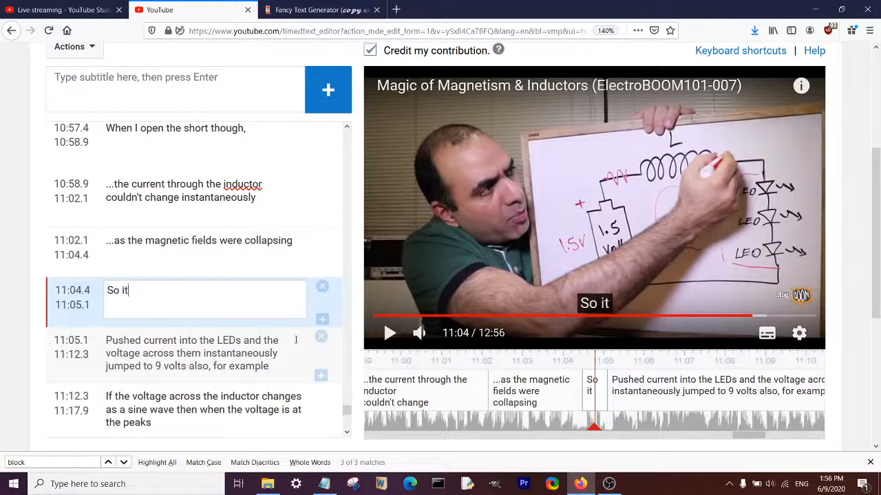
text(So it)
click(302, 241)
text(,)
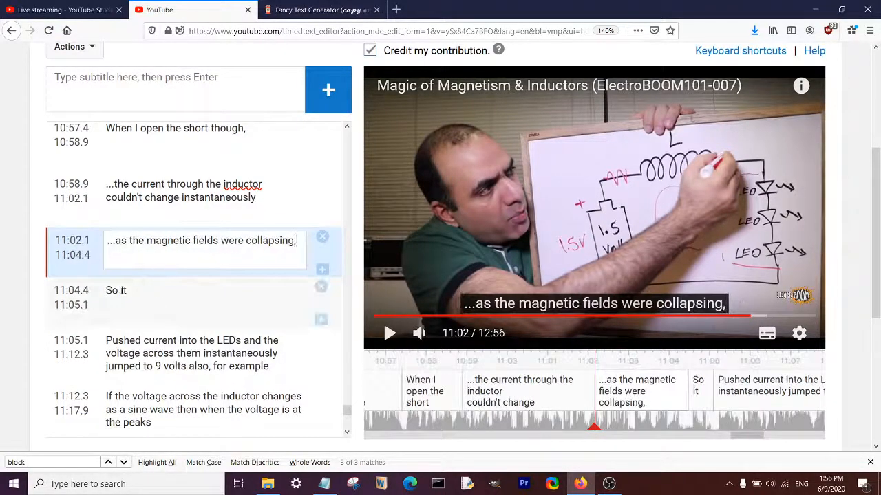
drag(113, 290, 103, 295)
text(...s)
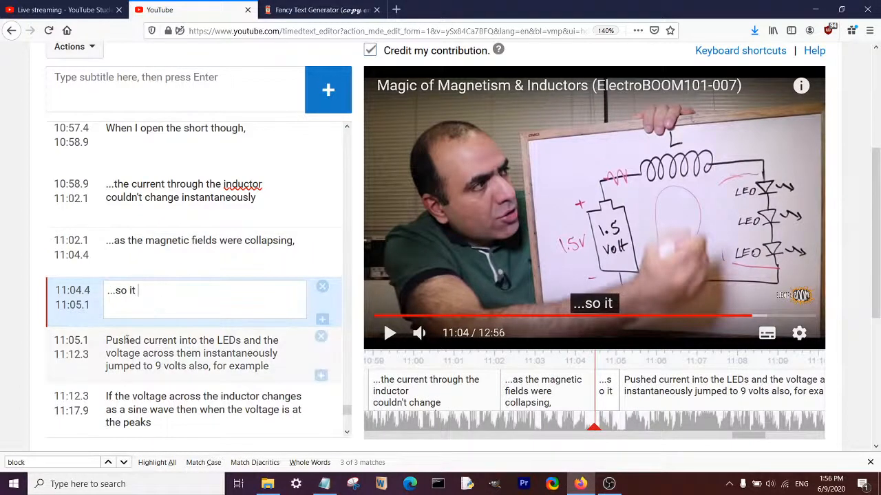
drag(127, 340, 206, 341)
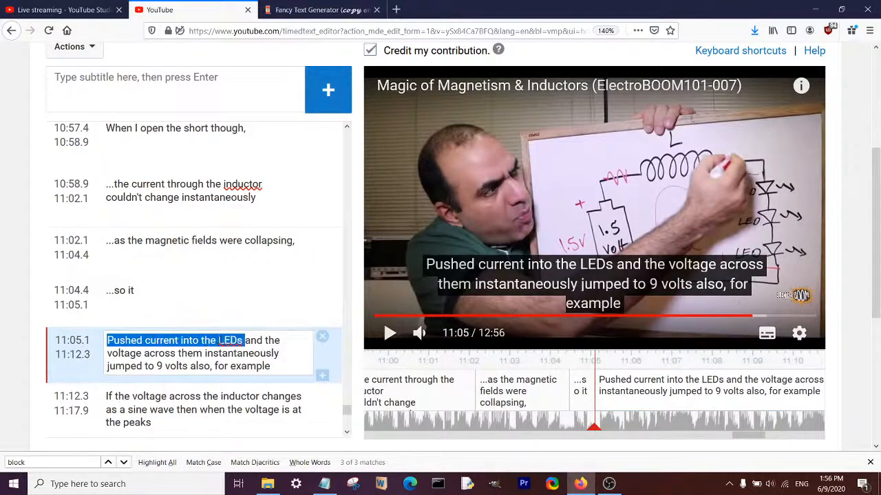
click(495, 254)
click(599, 402)
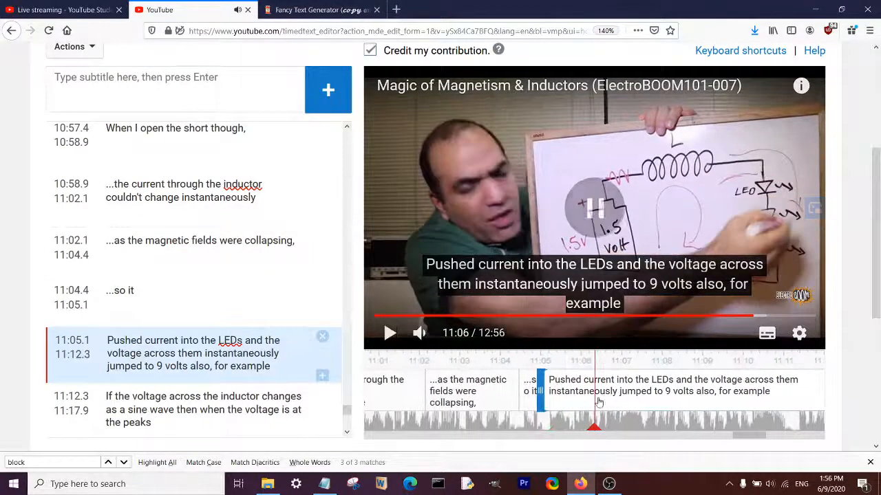
drag(118, 340, 87, 340)
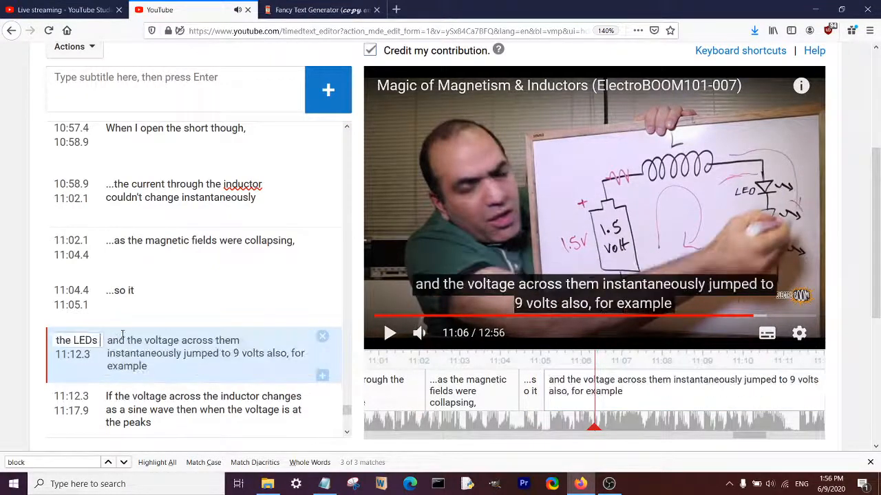
click(127, 343)
key(ctrl+z)
click(154, 305)
- Split the 11:05.1 subtitle at 11:07.4, putting "...and the voltage across them instantaneously jumped to 9 volts also, for example" in a new subtitle
click(490, 227)
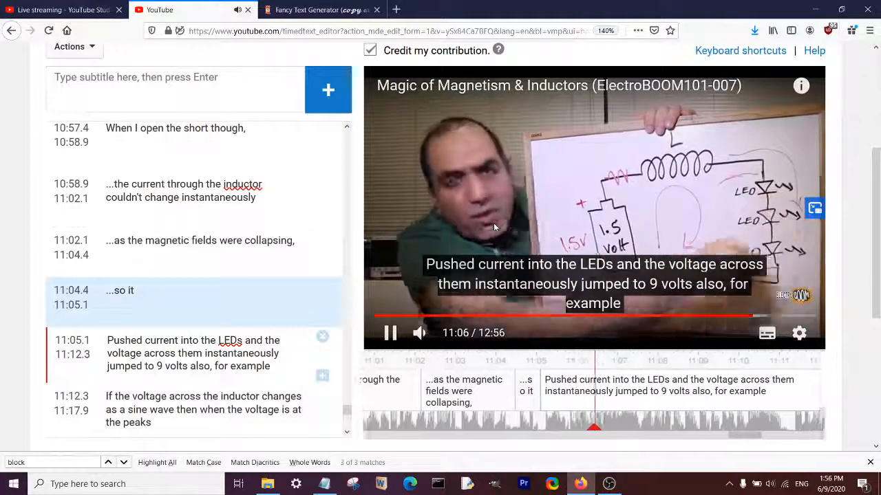
click(493, 223)
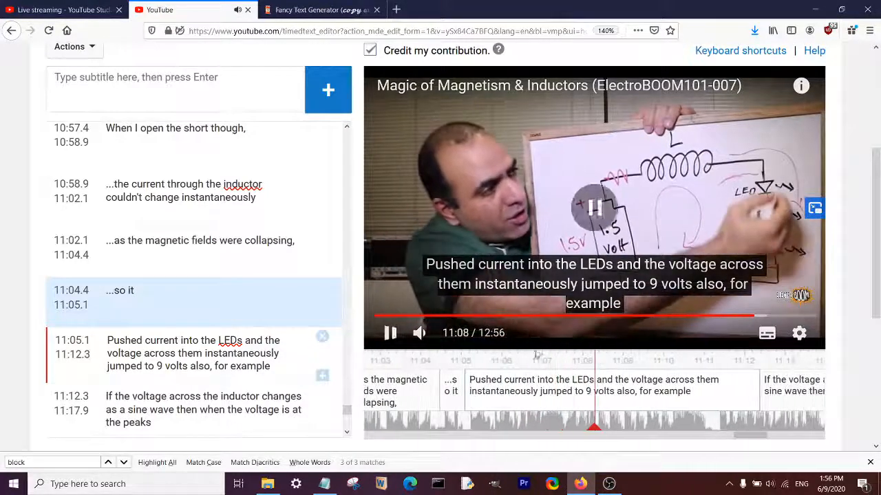
click(547, 280)
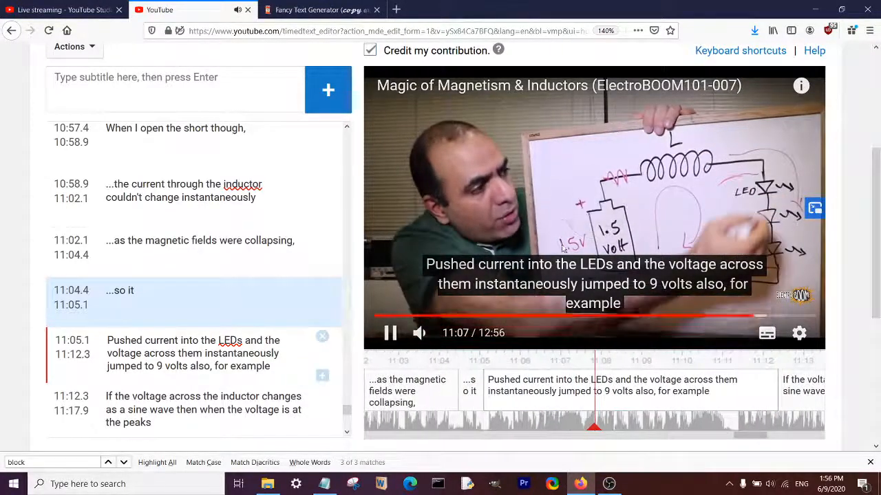
click(549, 282)
click(591, 424)
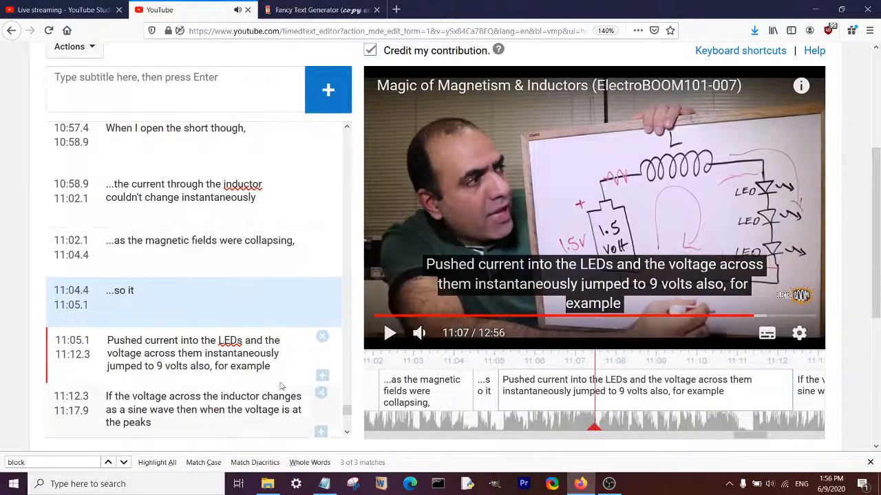
click(247, 348)
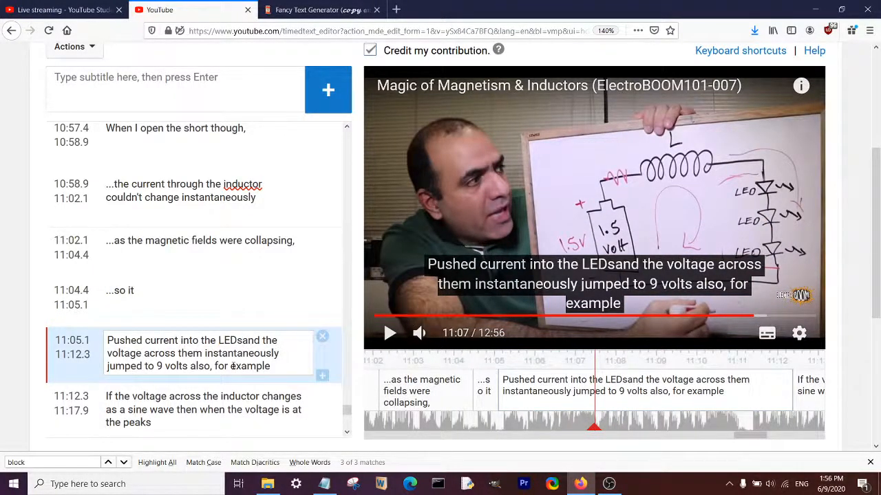
key(Return)
- Change "Pushed" to "...pushed" at the start of the 11:05.1 subtitle
click(196, 351)
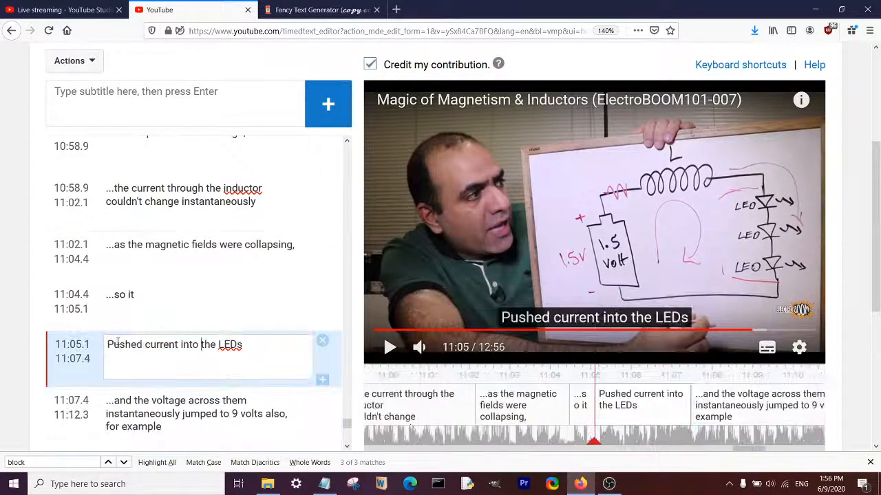
text(...p)
click(194, 319)
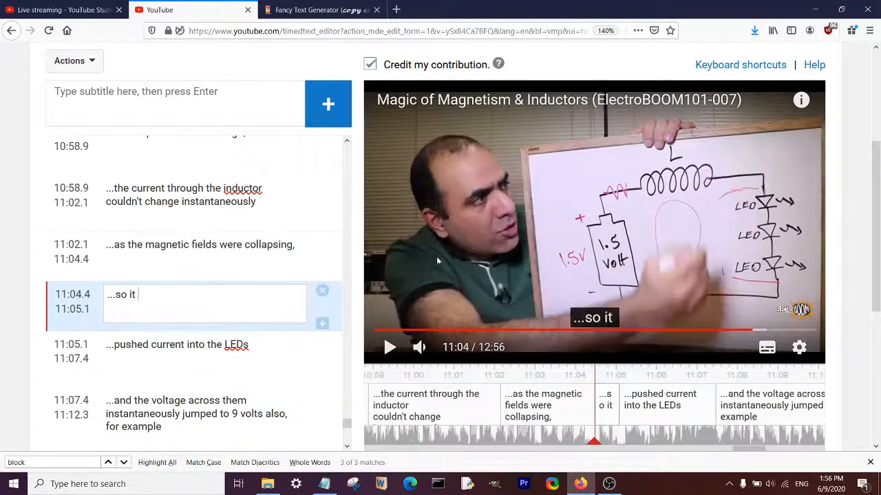
click(157, 346)
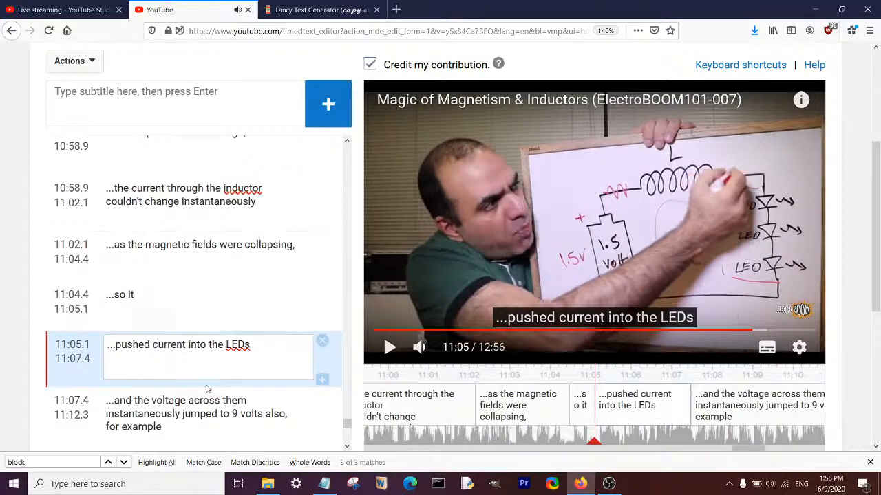
- Play back the "...and the voltage across them" subtitle and shorten its end time to 11:08.8
click(210, 409)
click(561, 255)
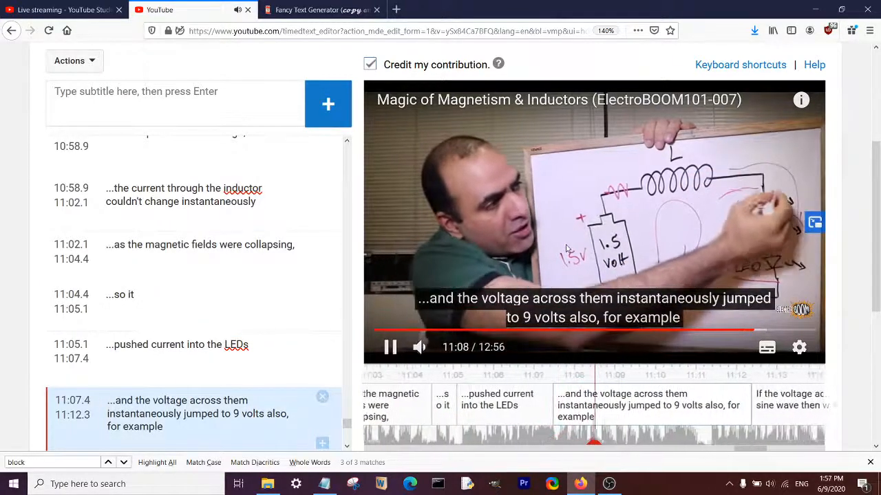
click(596, 234)
click(595, 234)
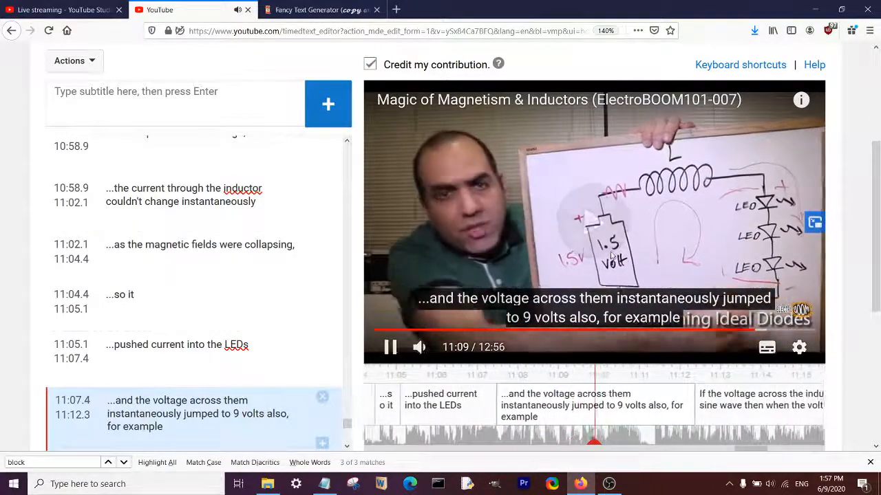
click(596, 234)
drag(551, 428, 640, 420)
click(576, 267)
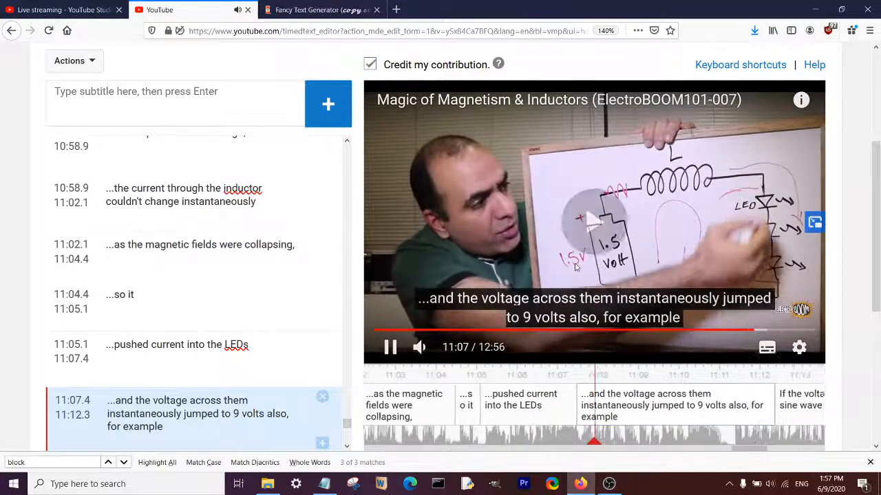
click(605, 386)
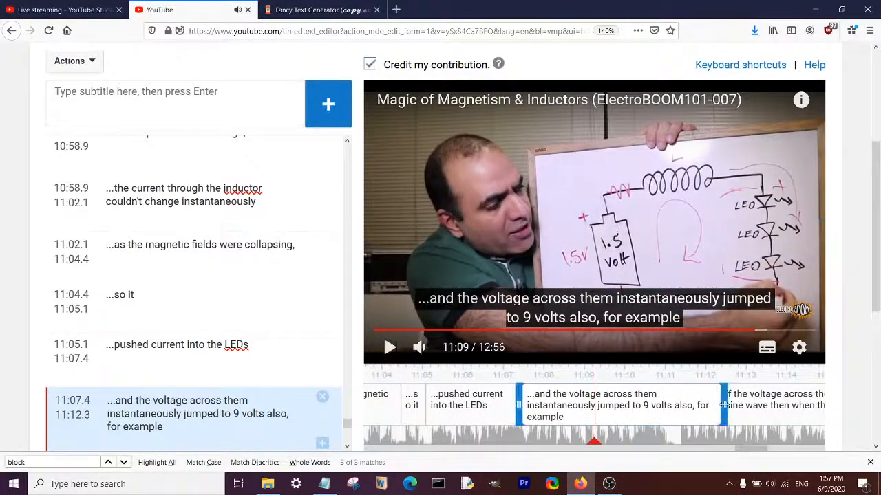
drag(581, 403, 566, 404)
- Insert a subtitle from 11:08.8 to 11:10.8 and move "instantaneously jumped to 9 volts also, for example" into it from the 11:07.4 subtitle
scroll(247, 304, down, 3)
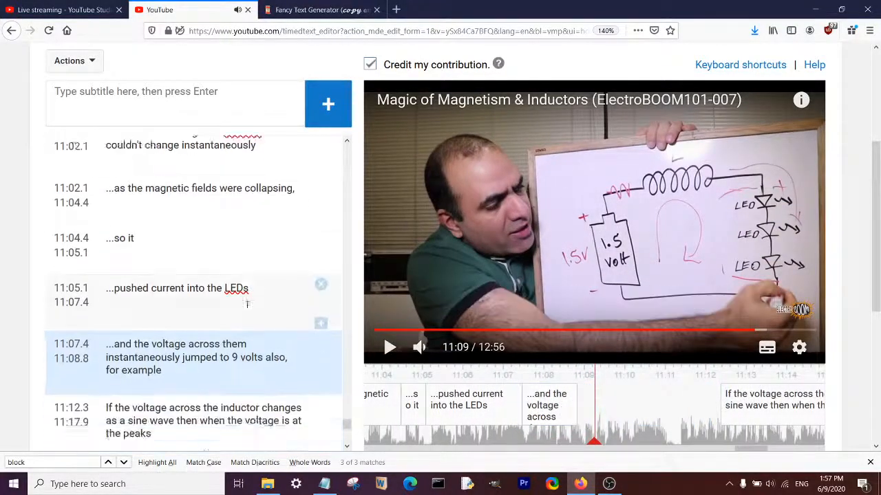
click(162, 274)
key(Return)
click(162, 278)
key(shift+Up)
key(shift+Home)
key(ctrl+x)
click(165, 303)
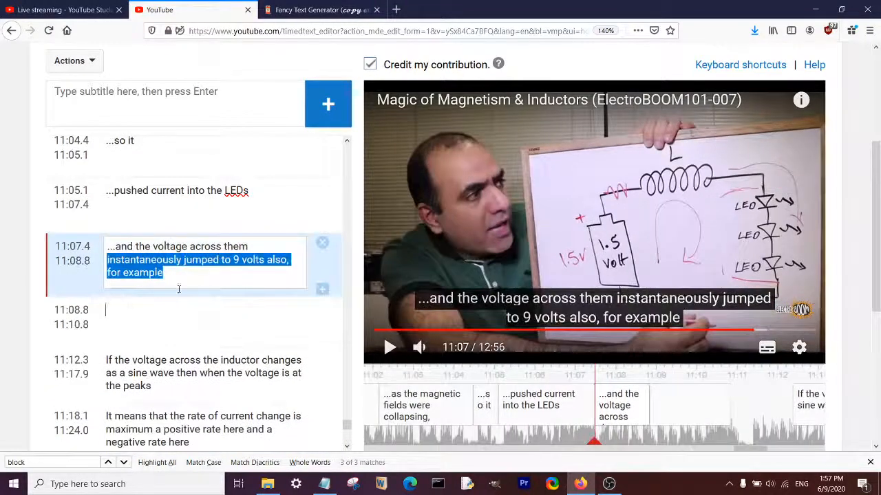
key(ctrl+v)
click(187, 252)
- Prefix the 11:08.8 subtitle with "..." and extend its end time to 11:11.2
click(106, 301)
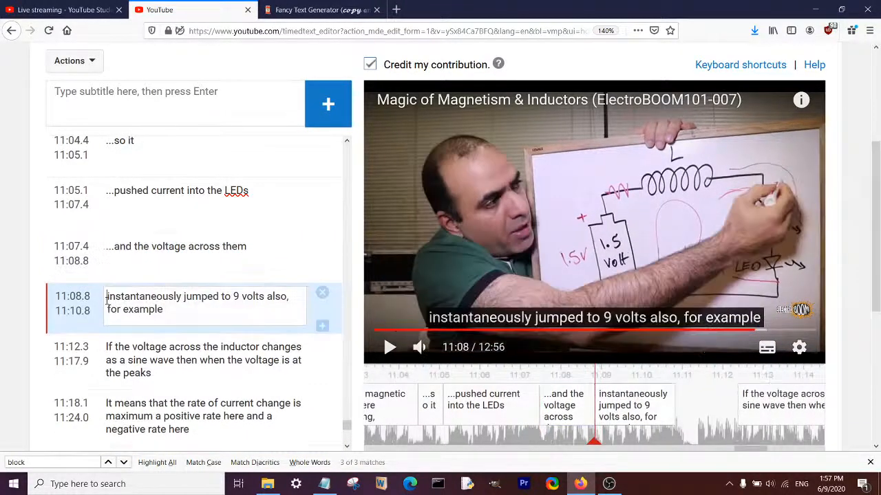
text(...)
click(490, 225)
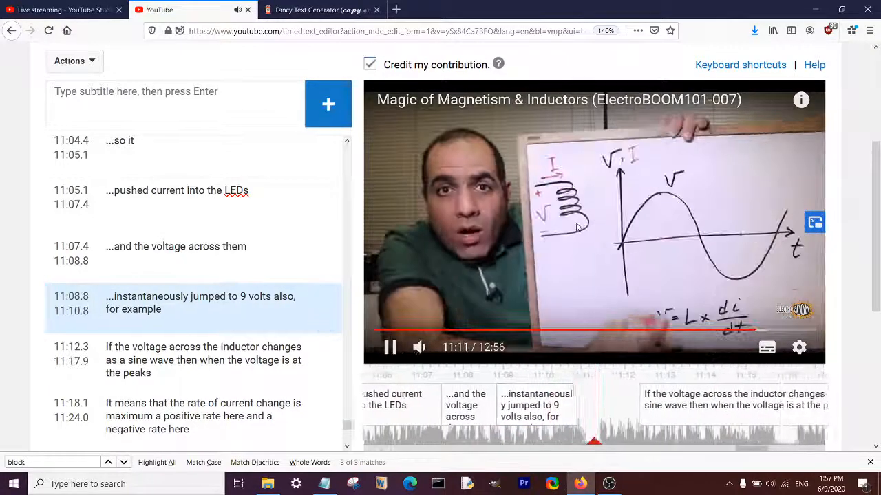
drag(550, 224, 578, 402)
mouse_move(569, 406)
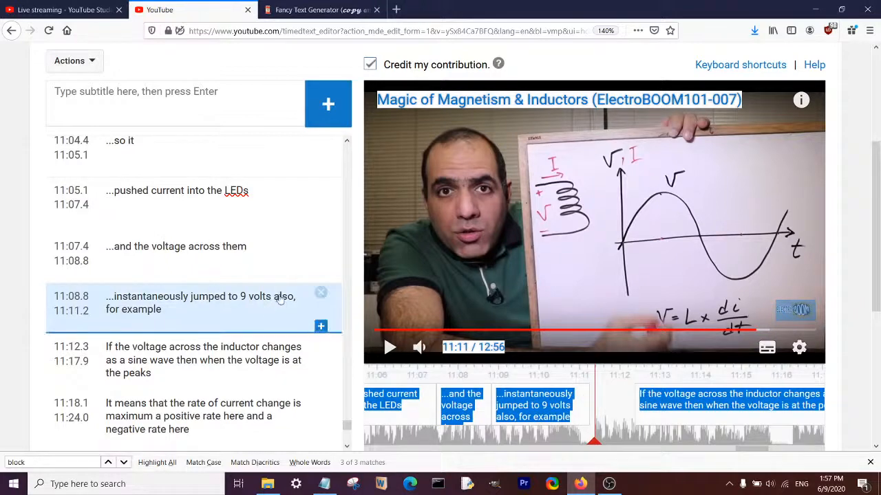
- Insert a subtitle from 11:11.2 to 11:12.3 and move "also" and "for example" into it from the 11:08.8 subtitle
click(281, 319)
drag(273, 337, 172, 352)
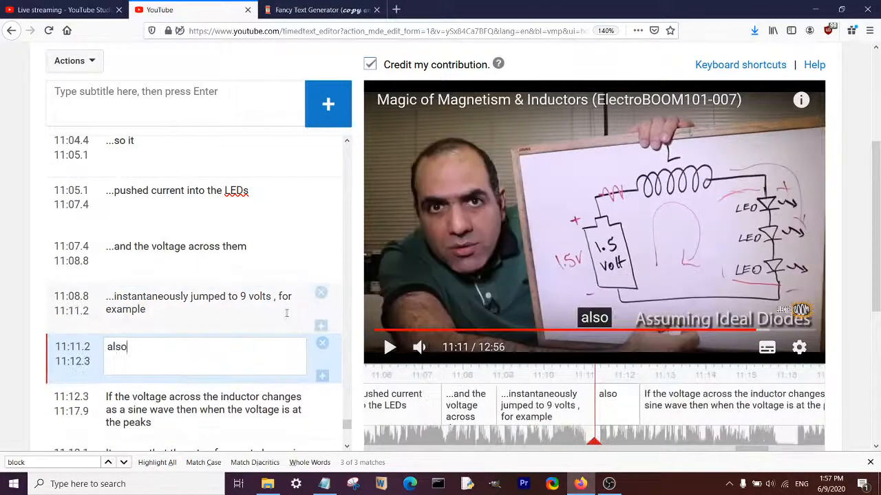
click(283, 303)
drag(287, 308, 277, 344)
- End the 11:08.8 subtitle with "9 volts." and rewrite the 11:11.2 subtitle as "Also, for example,"
click(280, 303)
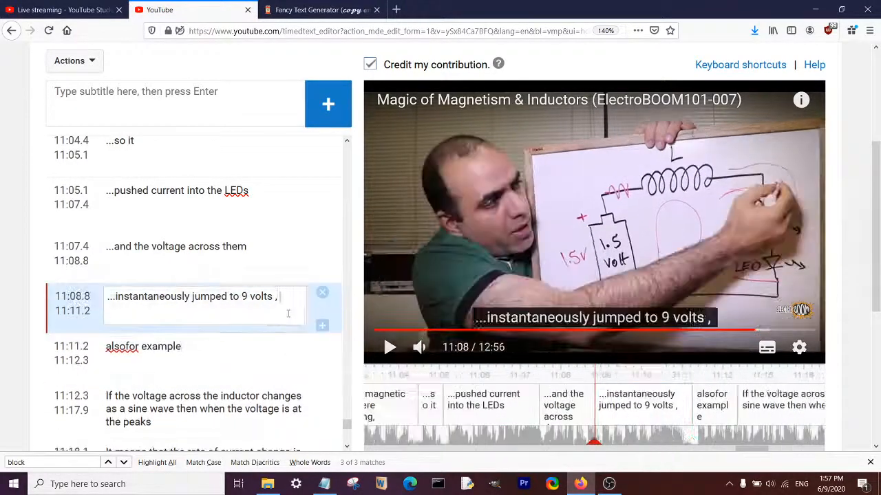
key(BackSpace)
key(BackSpace)
click(229, 361)
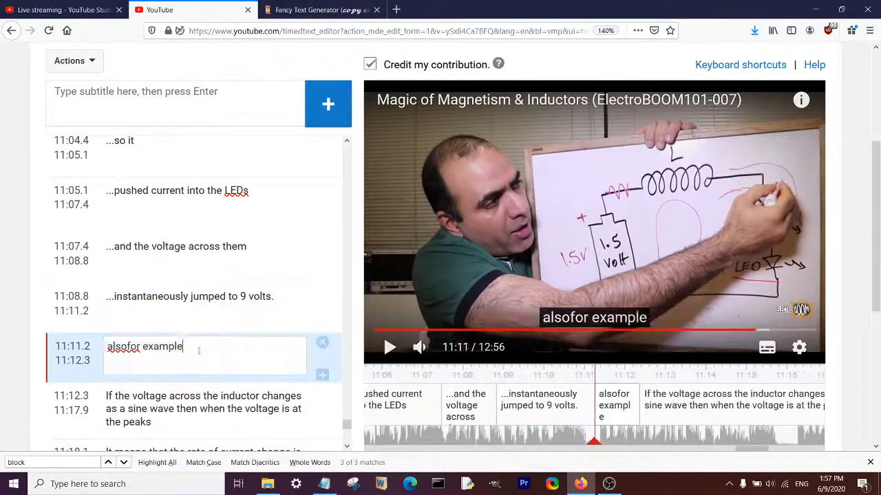
drag(197, 350, 107, 348)
text(A)
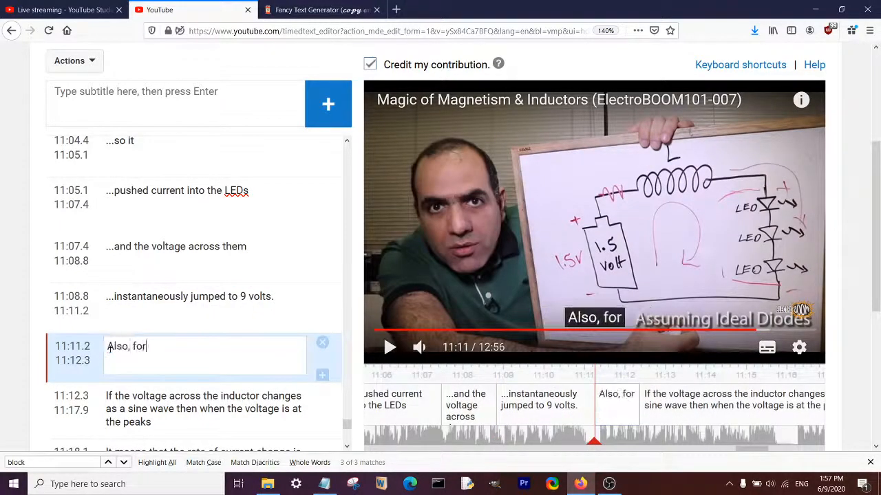
- Play back the "If the voltage across the inductor changes" subtitle and shorten its end time to 11:15.8
click(496, 208)
click(603, 391)
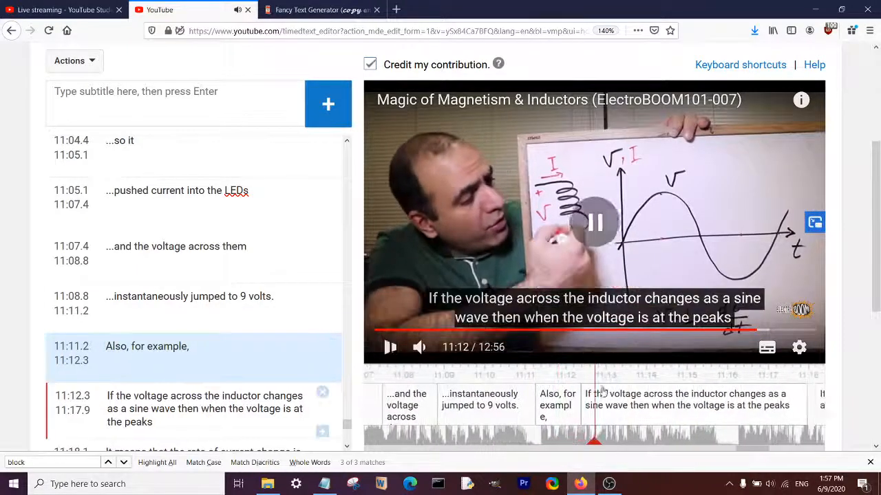
click(570, 308)
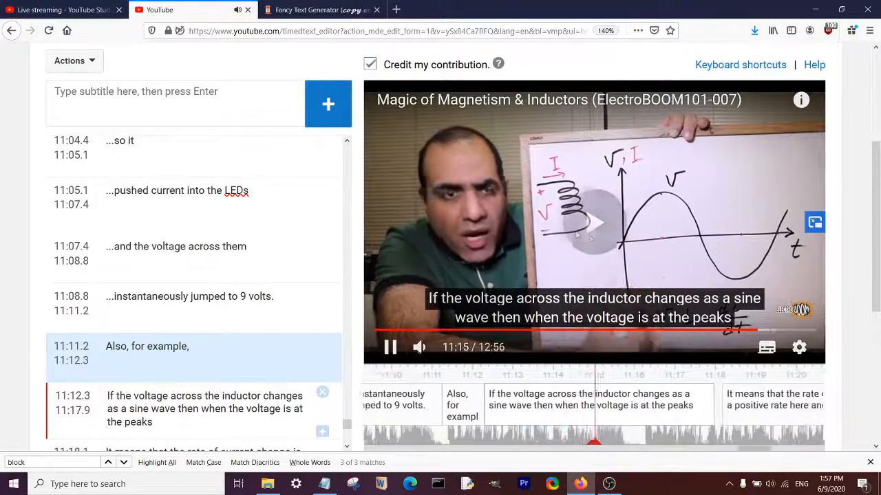
click(593, 238)
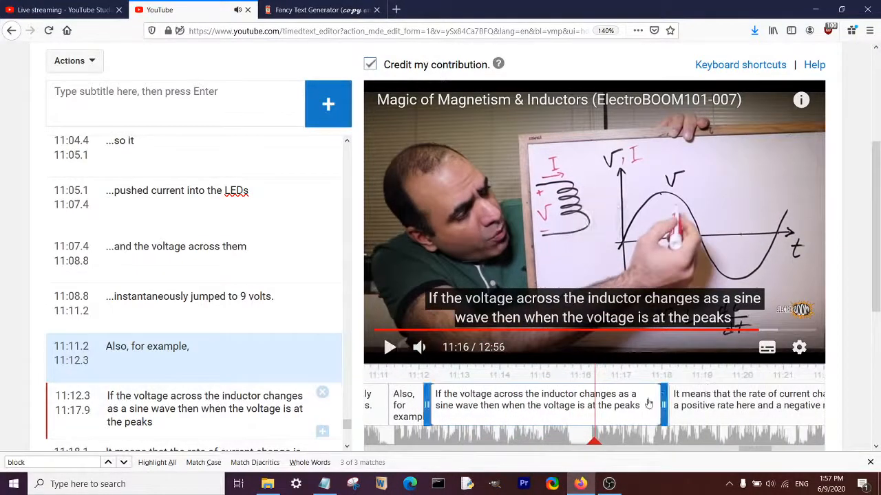
drag(570, 402, 626, 410)
- Move "...then when the voltage is at the peaks" into a new subtitle from 11:16.1 to 11:18.1 and end "as a sine wave" with a comma
click(320, 432)
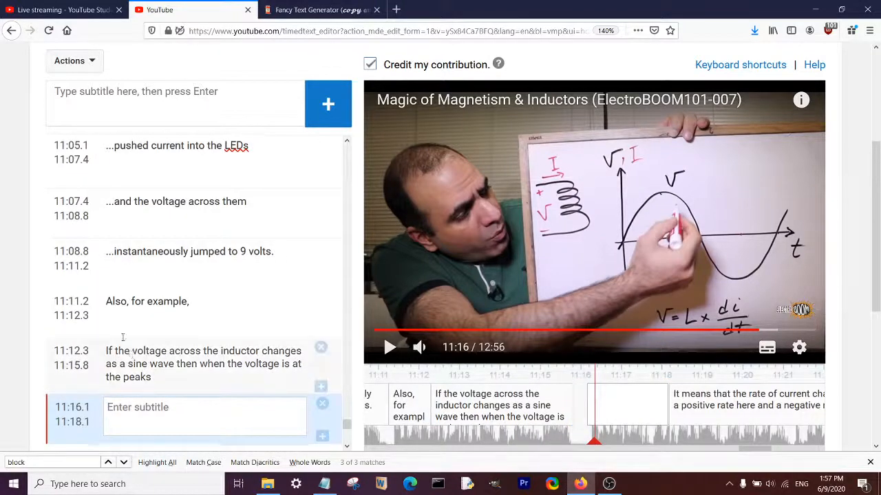
scroll(143, 295, down, 2)
drag(179, 292, 190, 337)
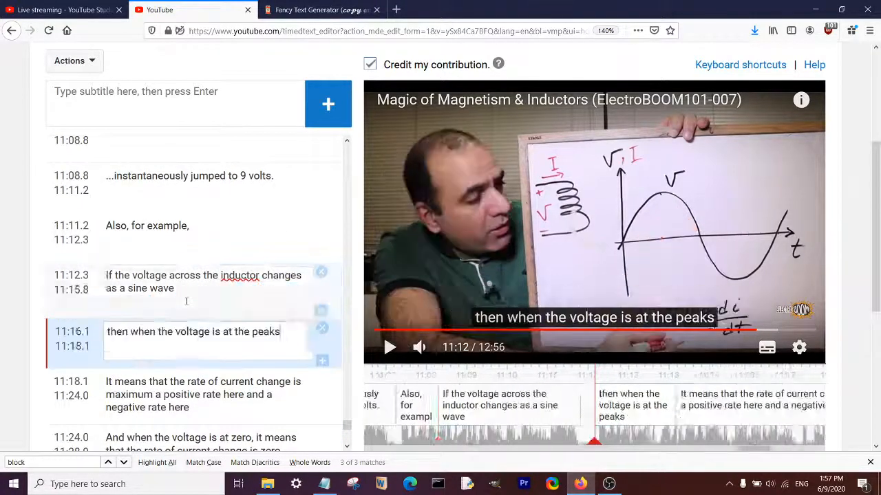
click(185, 302)
click(109, 333)
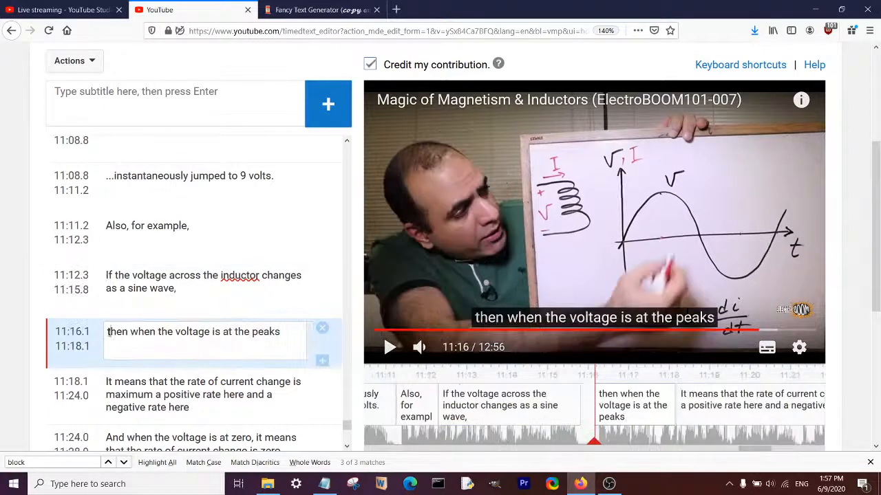
text(...)
- Play back the "It means that the rate of current change" subtitle and shorten its end time to 11:21.2
click(593, 263)
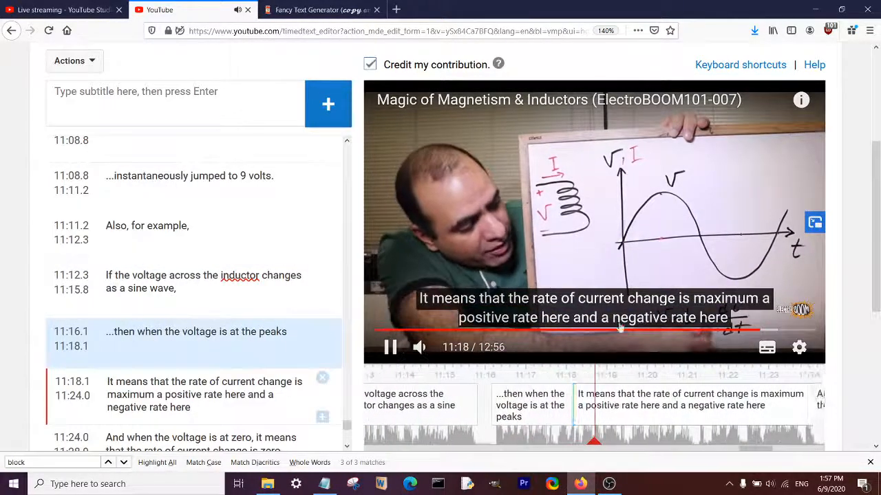
click(615, 408)
click(561, 262)
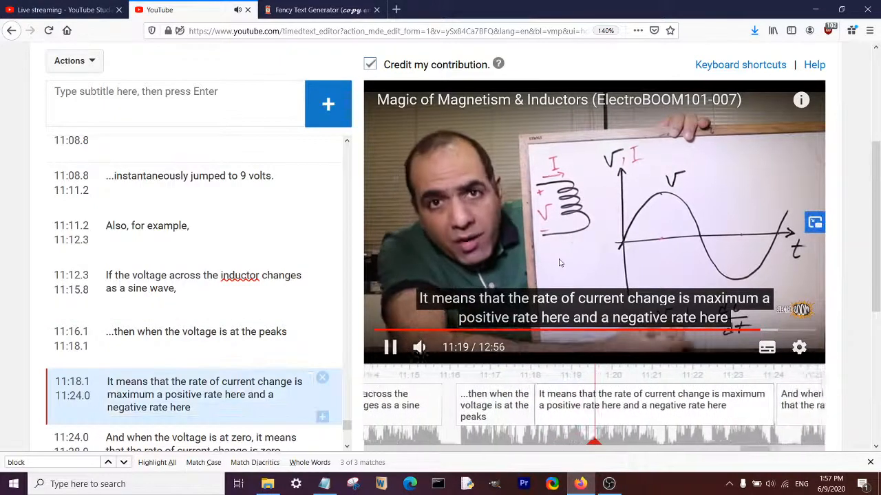
click(561, 262)
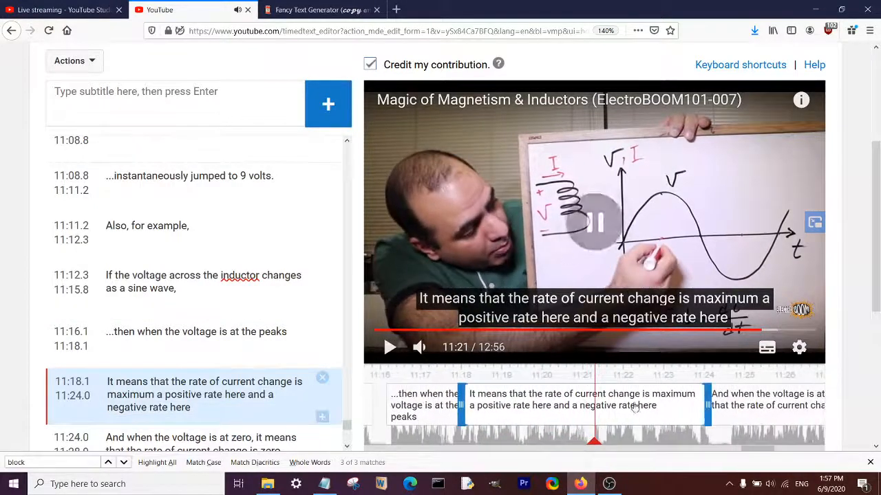
drag(703, 396, 591, 406)
- Move "a positive rate here and a negative rate here" into a new subtitle from 11:21.2 to 11:23.2 and put a comma after "maximum"
scroll(217, 345, down, 2)
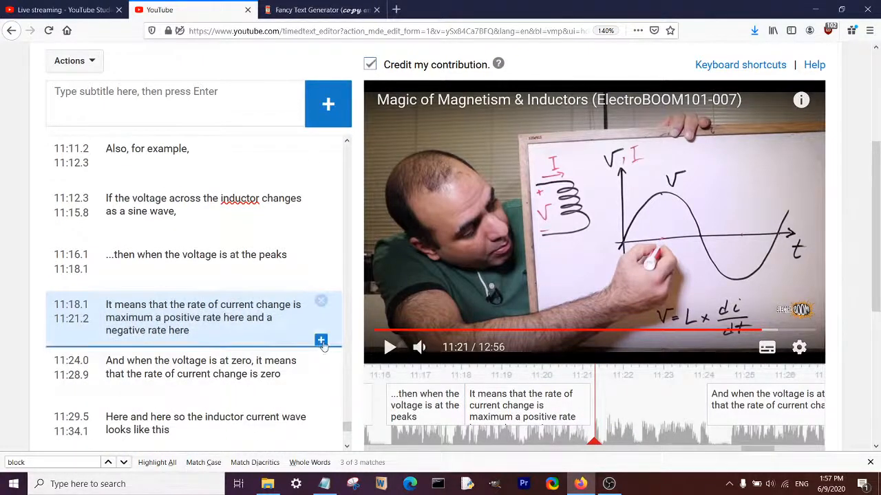
click(321, 341)
double_click(159, 318)
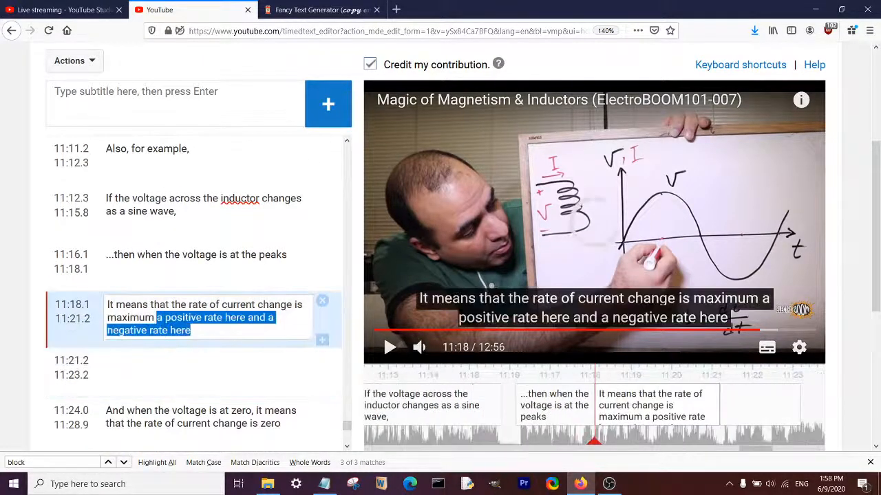
key(ctrl+x)
click(161, 371)
key(ctrl+v)
click(163, 326)
text(,)
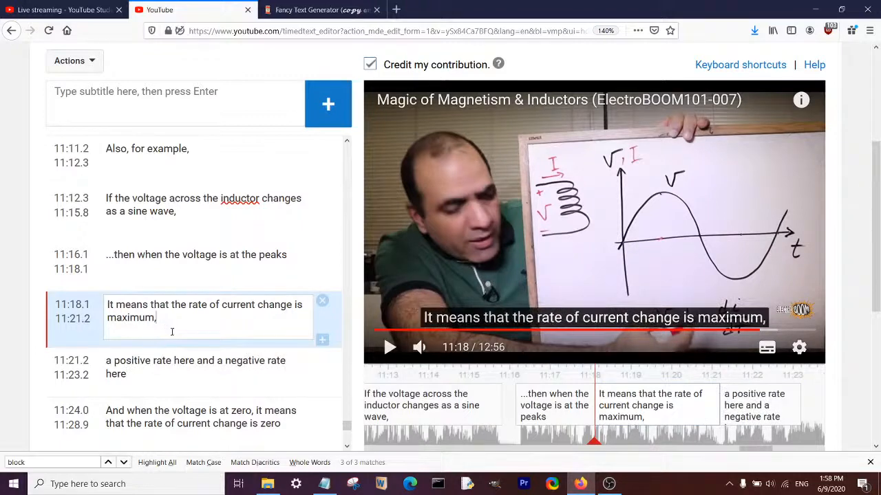
- Begin the 11:21.2 subtitle with "...", begin the 11:18.1 subtitle with "...it means", and add a comma after "peaks"
key(BackSpace)
text(.)
click(107, 360)
text(...)
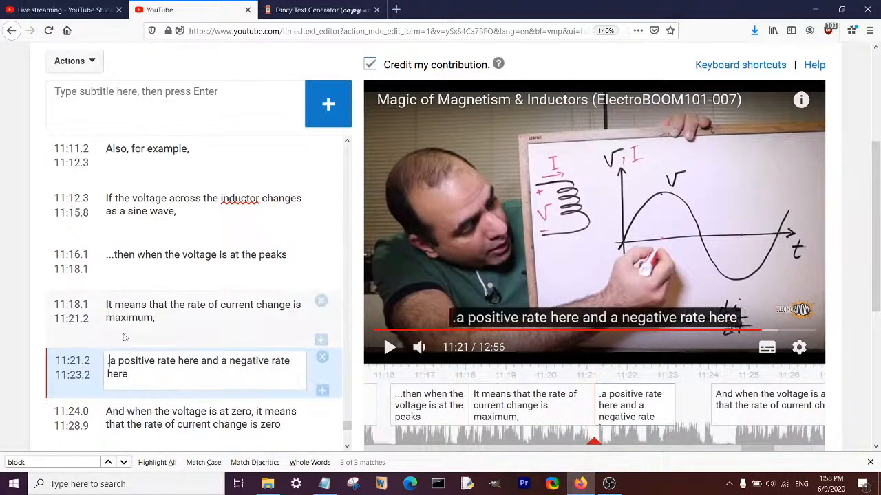
click(106, 305)
text(..i)
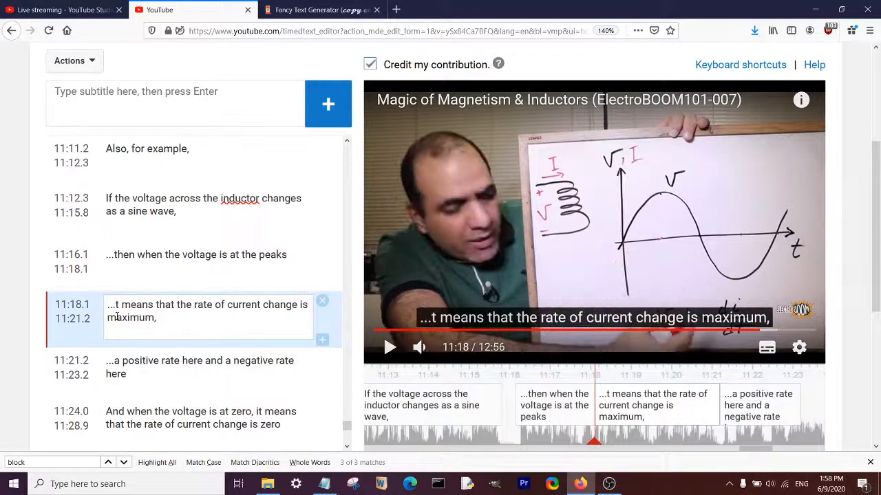
click(301, 260)
text(,)
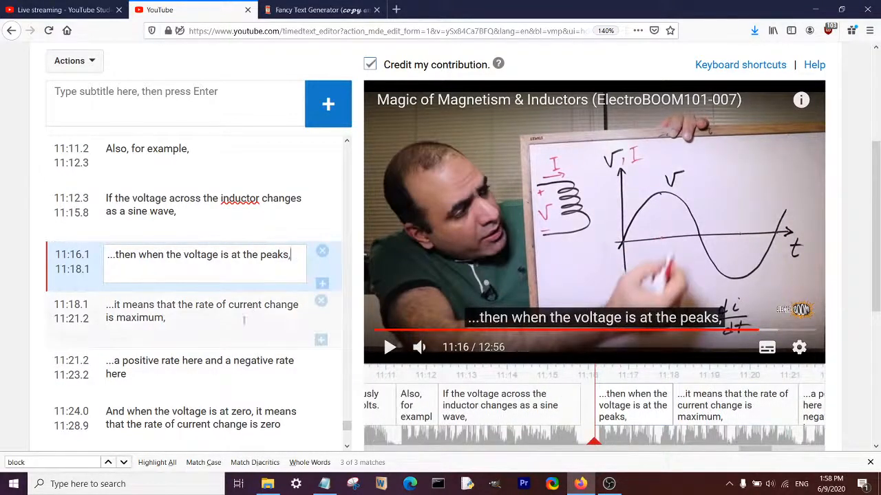
- Play back the "...a positive rate here" subtitle and shorten its end time to 11:22.6
click(241, 377)
click(527, 251)
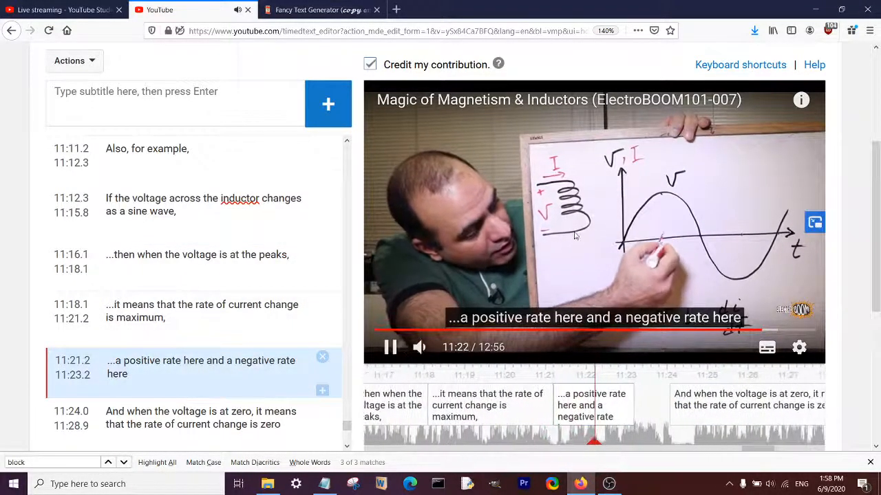
click(612, 401)
click(609, 399)
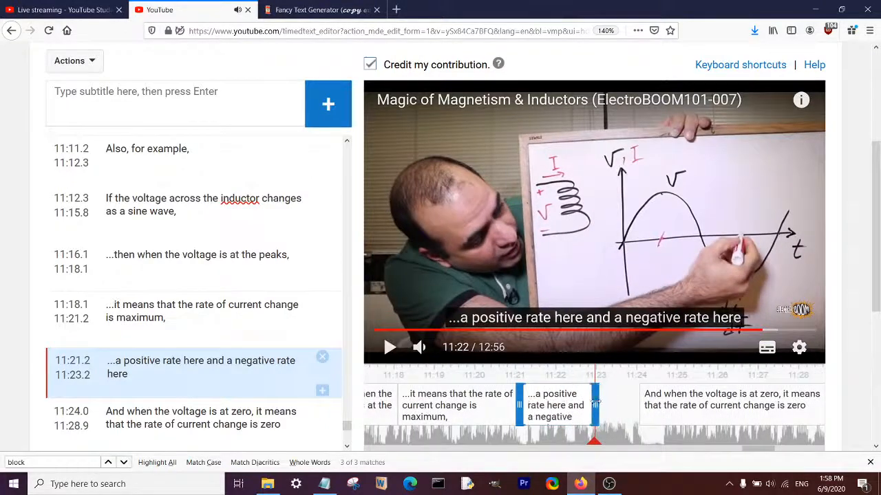
drag(589, 404, 579, 404)
- Split off "...and a negative rate here." as a new subtitle from 11:22.6 to 11:24.0, adding "(+)" after "positive" and "(-)" after "negative"
click(322, 390)
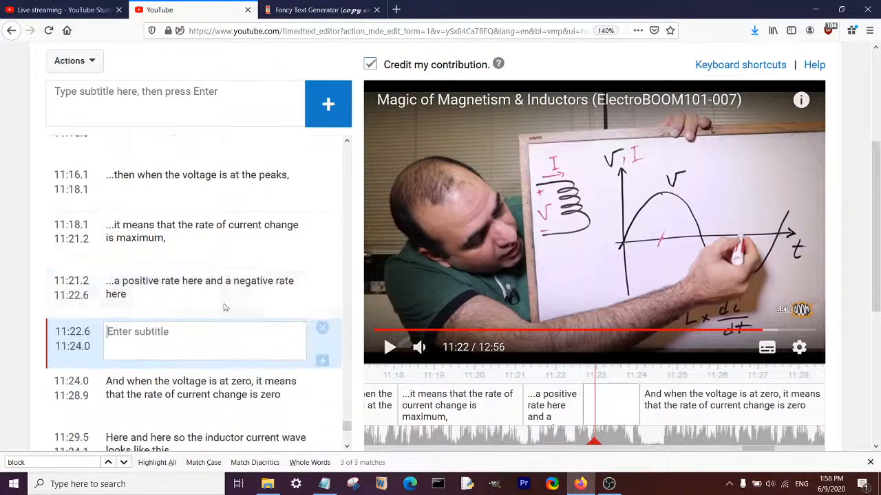
text(..)
text(.)
drag(220, 278, 209, 339)
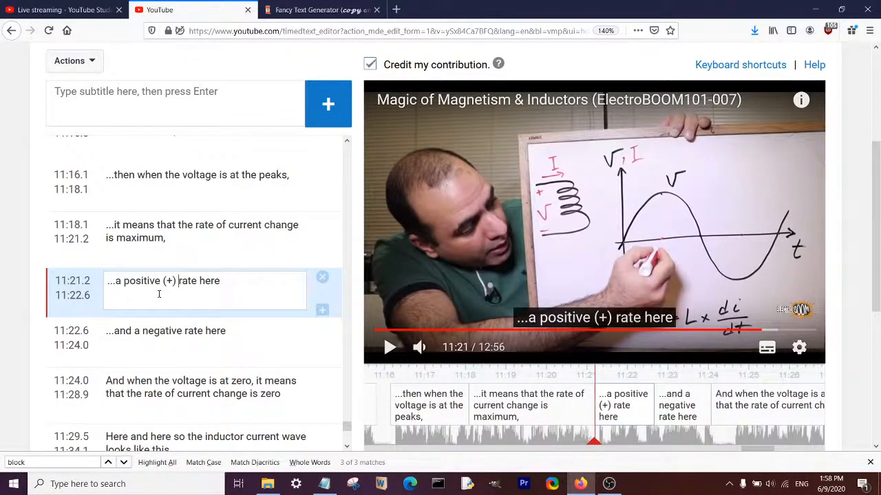
click(181, 331)
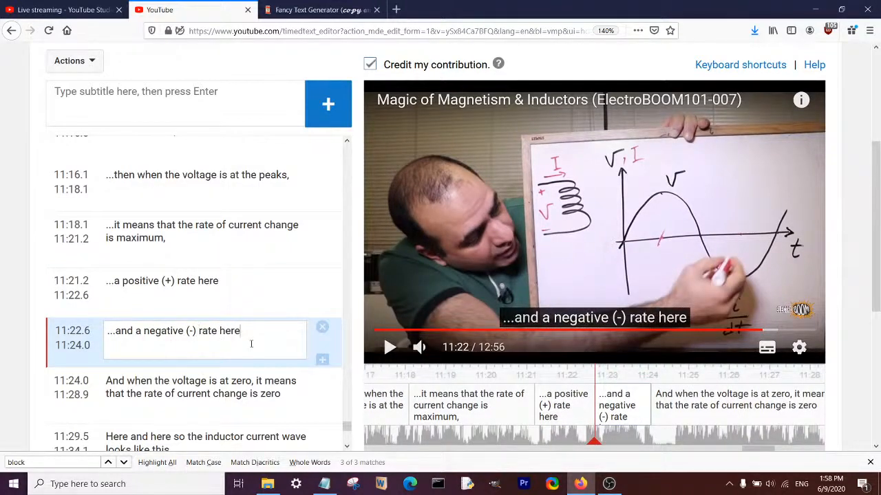
- Play back the "And when the voltage is at zero" subtitle and retime it to run from 11:24.6 to 11:26.1
click(166, 381)
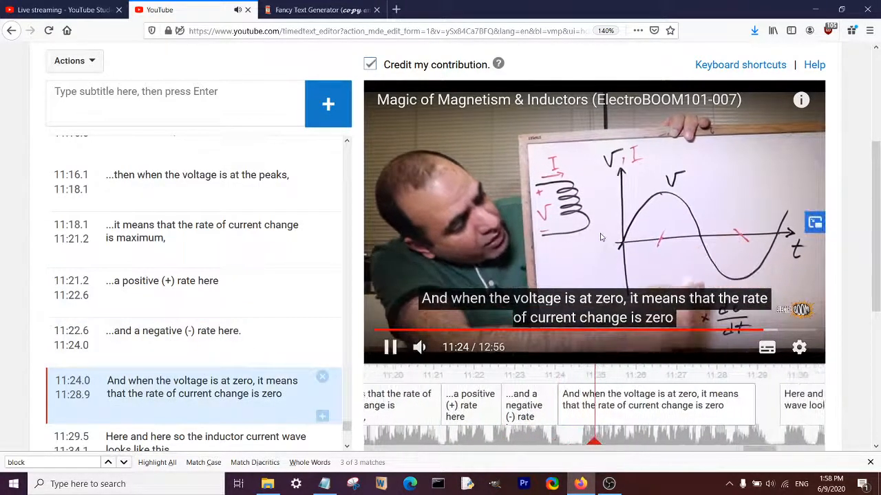
drag(644, 413, 661, 409)
key(shift+space)
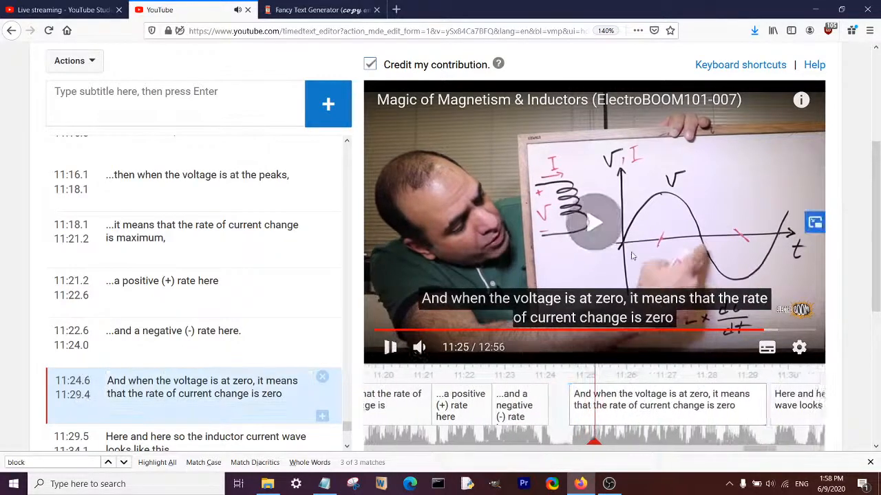
key(shift+space)
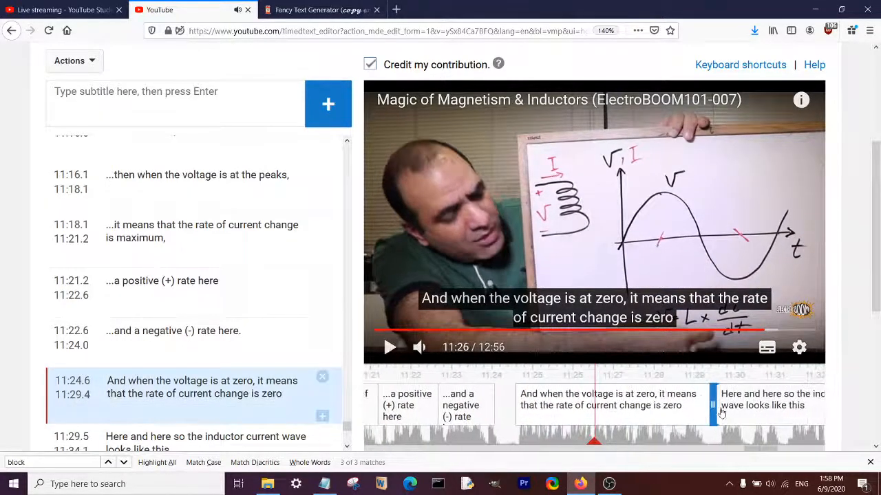
drag(582, 405, 580, 405)
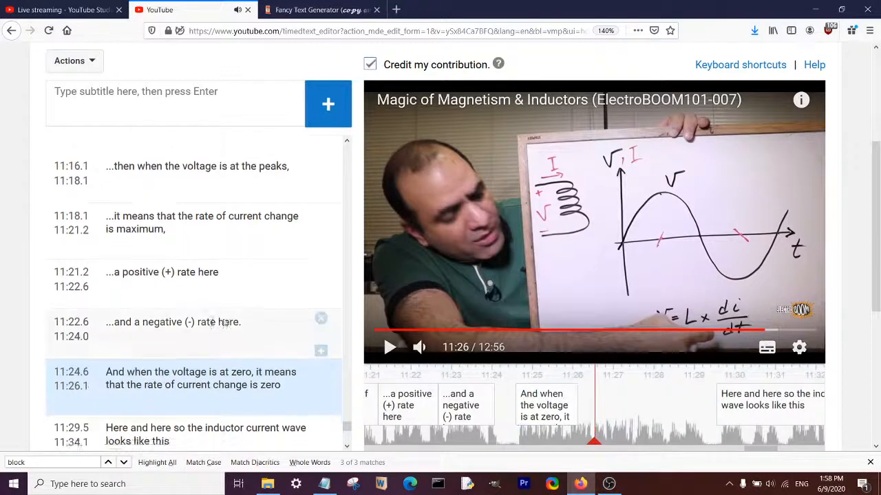
- Move "it means that the rate of current change is zero" into a new subtitle from 11:26.1 to 11:28.1, starting with "..."
scroll(216, 321, down, 2)
click(321, 262)
text(...)
drag(258, 228, 284, 240)
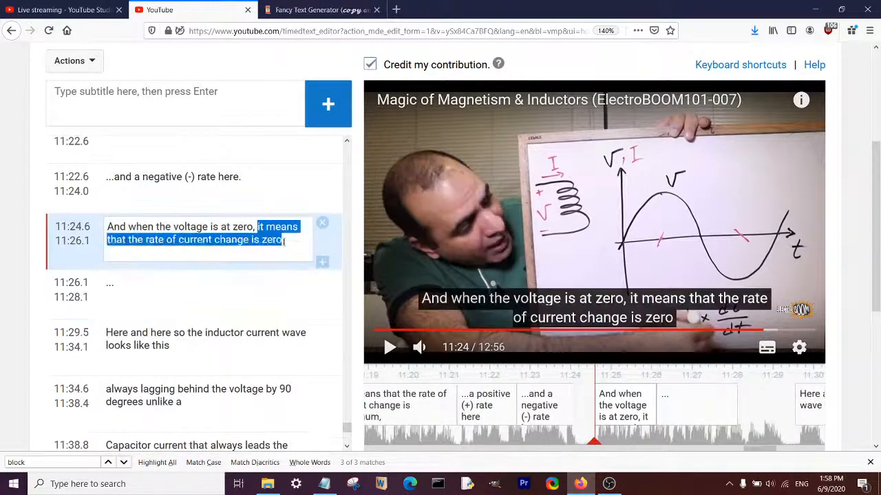
key(ctrl+x)
click(262, 279)
key(ctrl+v)
- Play back the "...it means that the rate of current change is zero" subtitle and extend its end time to 11:29.5
click(464, 247)
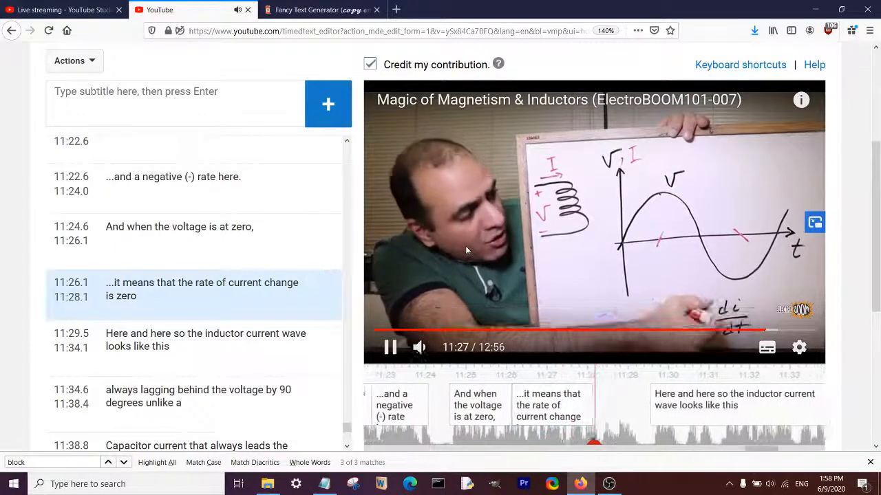
click(465, 246)
drag(468, 427, 564, 424)
click(593, 271)
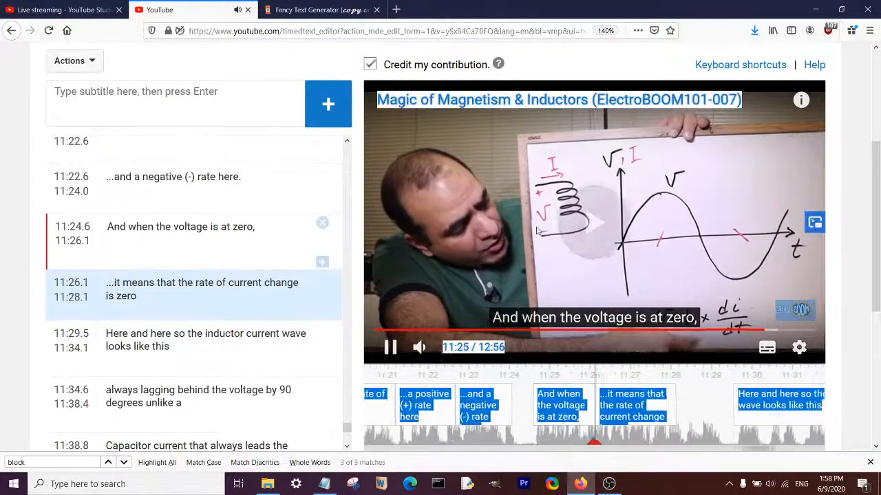
click(594, 271)
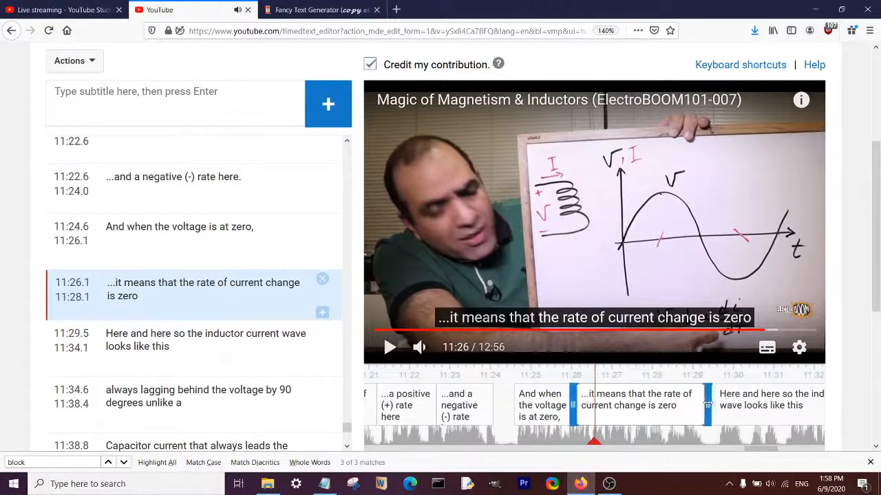
drag(670, 440, 577, 437)
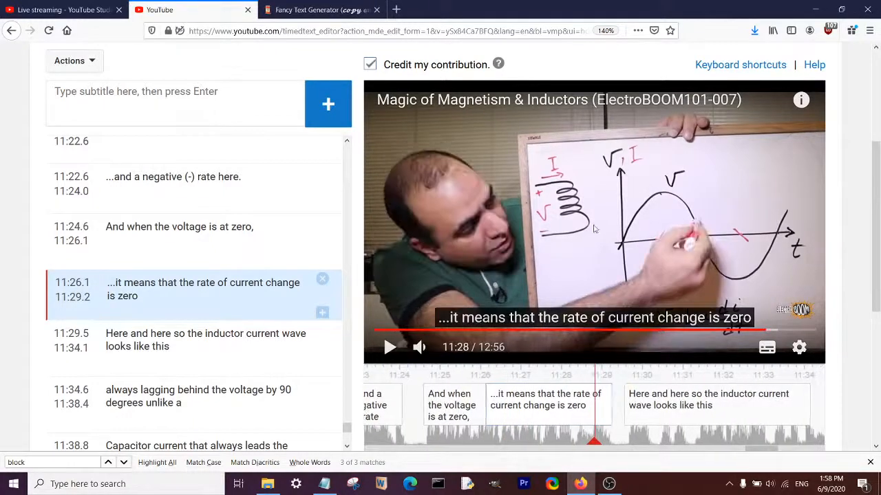
click(599, 249)
click(603, 246)
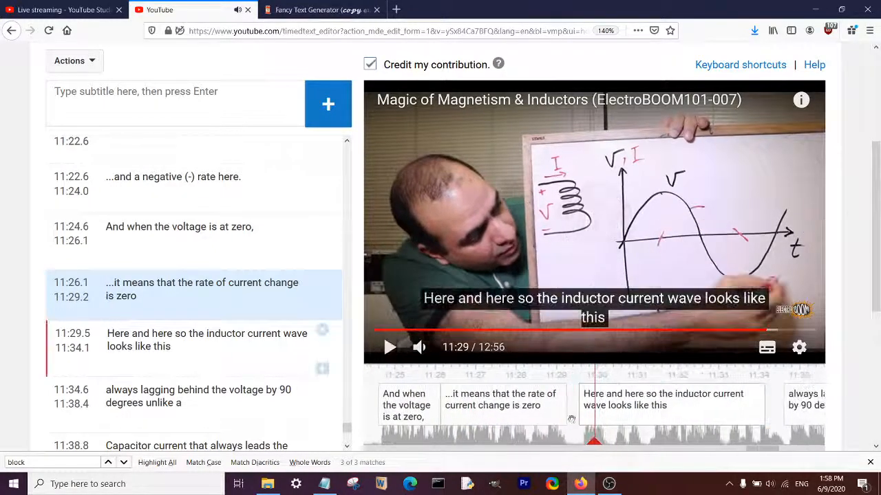
click(621, 409)
click(254, 296)
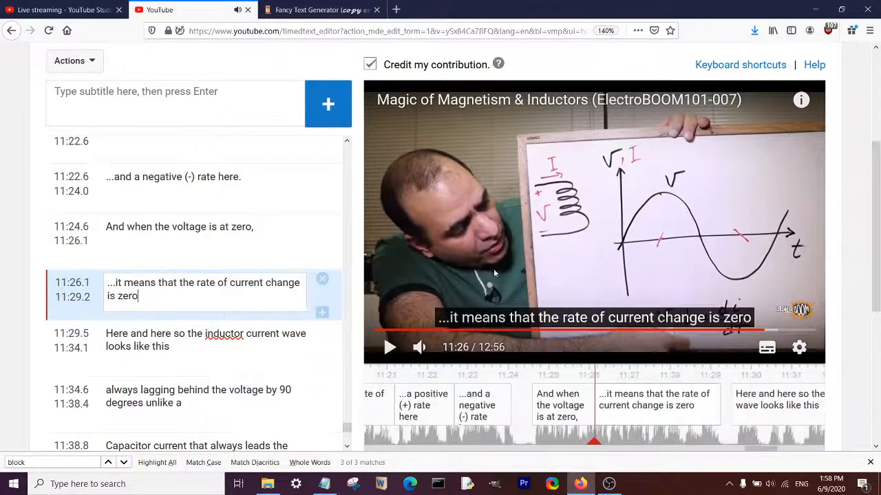
drag(670, 436, 601, 438)
click(628, 255)
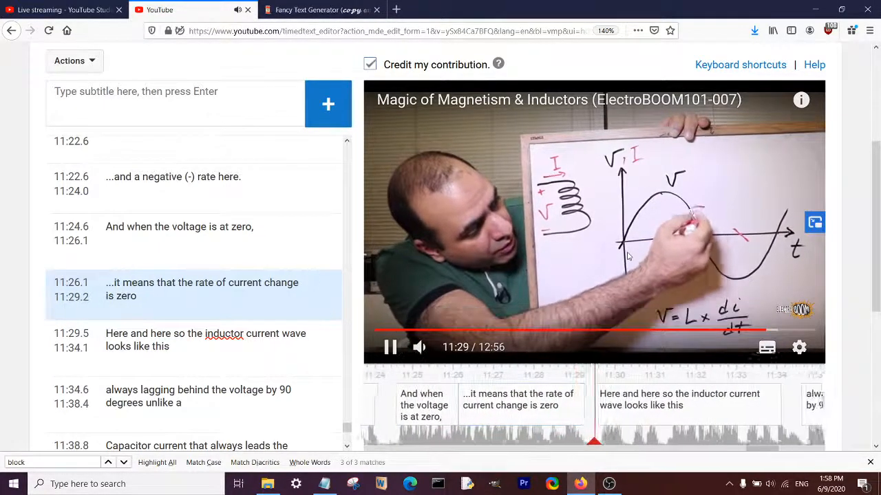
click(628, 256)
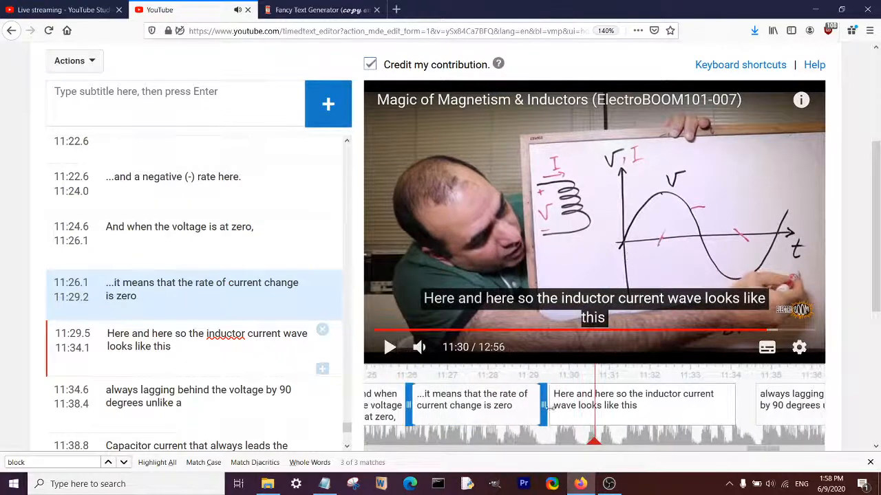
drag(555, 405, 566, 418)
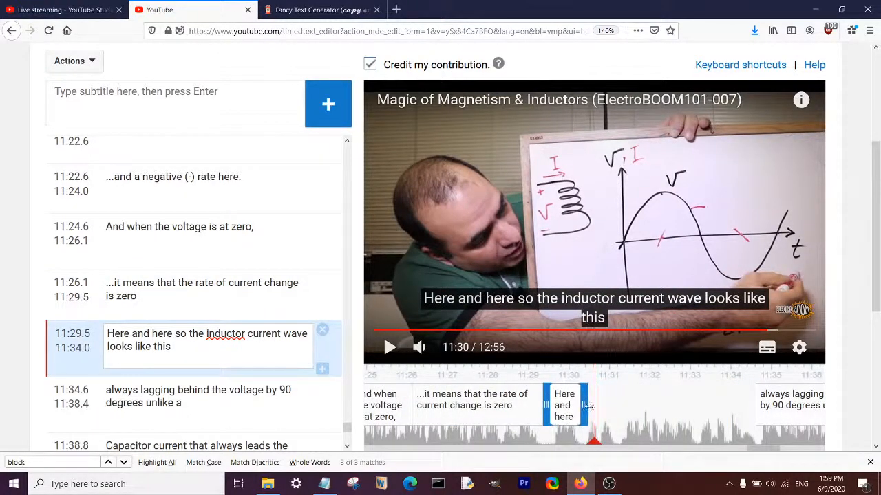
- End the "Here and here" subtitle at 11:30.3 and move "and here so the inductor current wave looks like this" into a new subtitle ending at 11:32.3
drag(589, 405, 590, 406)
scroll(213, 385, down, 2)
click(319, 293)
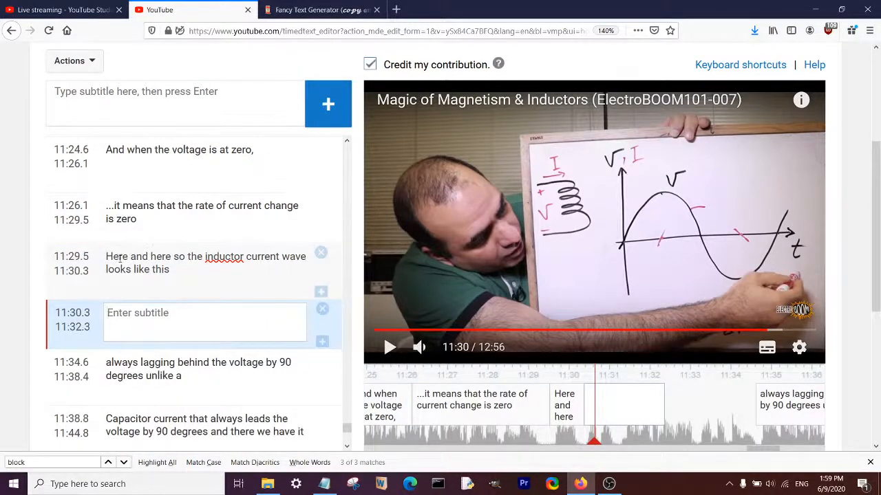
drag(130, 257, 175, 273)
key(ctrl+x)
click(159, 317)
key(ctrl+v)
- Rewrite the 11:29.5 subtitle as "...here," and change the beginning of the 11:30.3 subtitle to "...and here,"
click(140, 263)
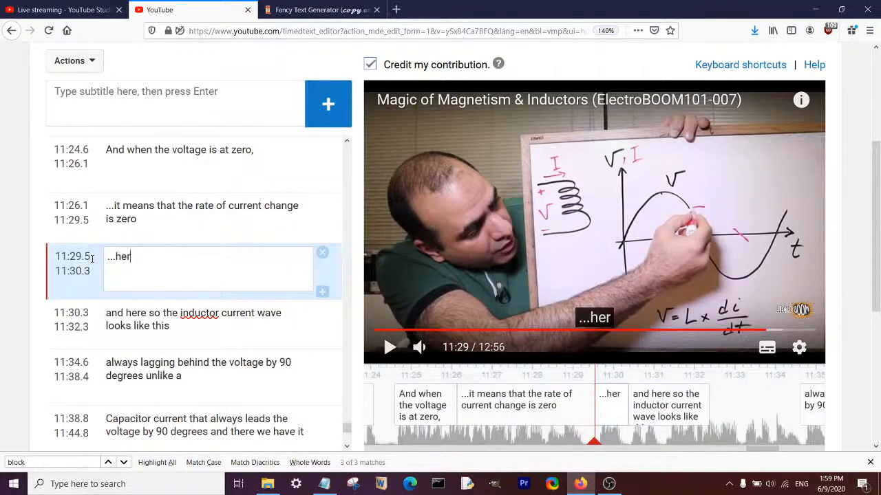
click(107, 314)
text(...)
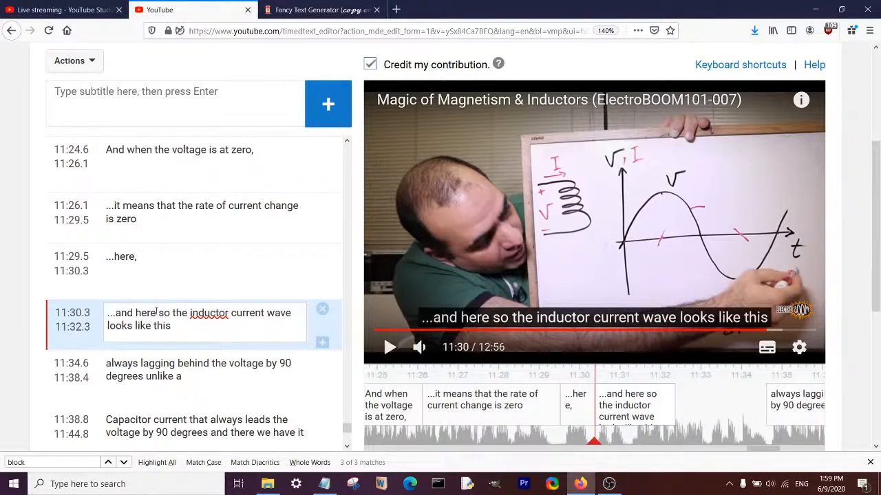
click(157, 313)
text(,)
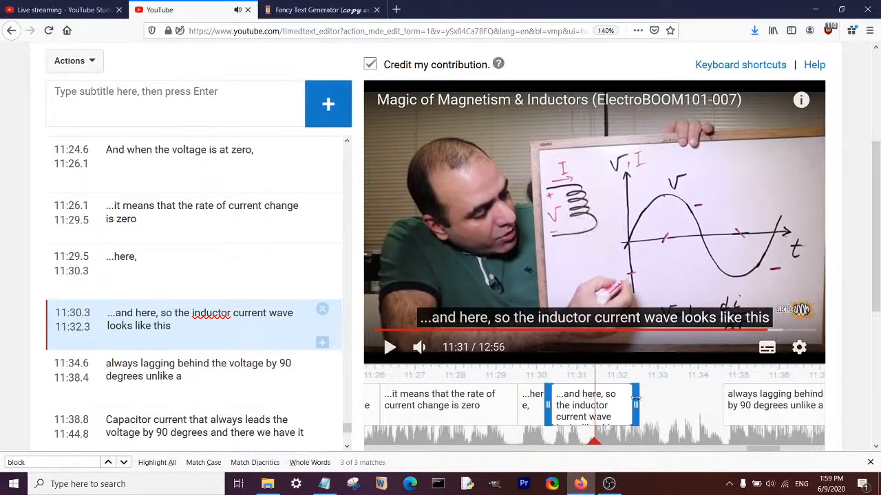
- End the "...and here," subtitle at 11:31.2 and move "so the inductor current wave looks like this" into a new subtitle ending at 11:33.2
drag(589, 405, 581, 405)
click(321, 343)
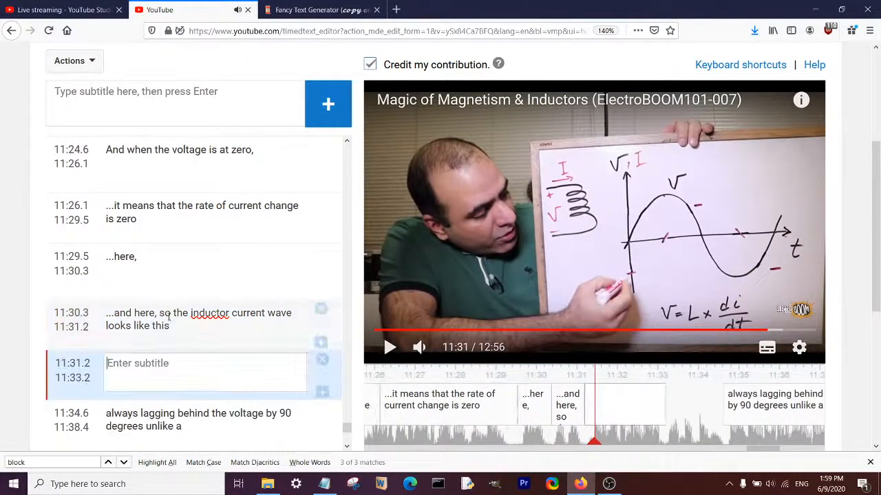
click(166, 318)
key(ctrl+shift+End)
drag(162, 367, 163, 367)
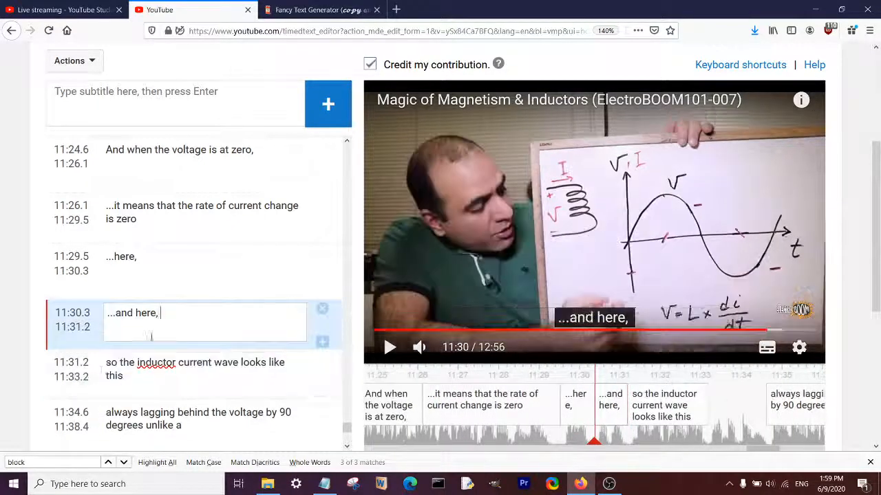
- Capitalize "So" in the 11:31.2 subtitle and end the 11:30.3 subtitle "...and here" with a period
click(105, 365)
key(Delete)
text(S)
click(181, 321)
key(BackSpace)
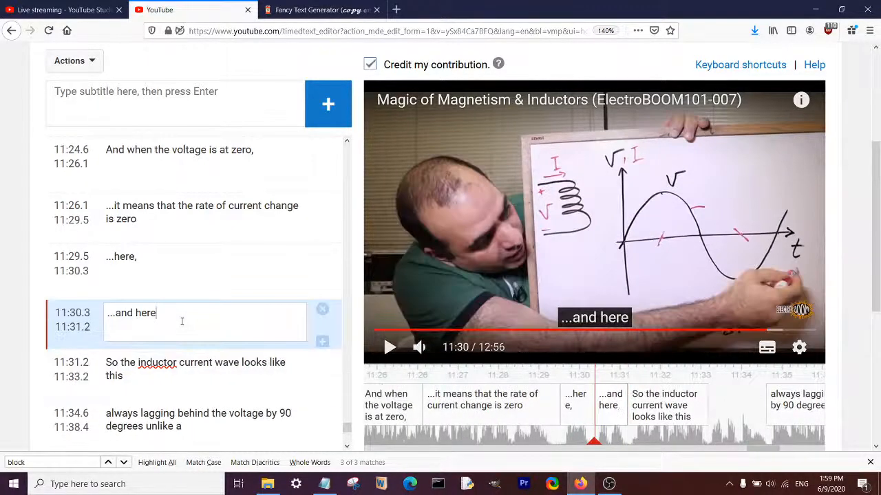
- End the "So the inductor current wave" subtitle at 11:33.1 and move "looks like this" into a new subtitle ending at 11:34.6
click(490, 249)
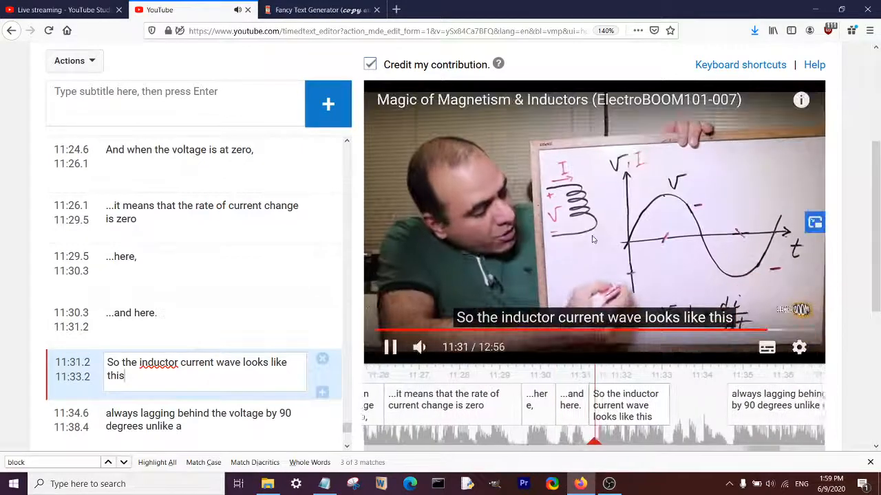
click(597, 248)
click(599, 259)
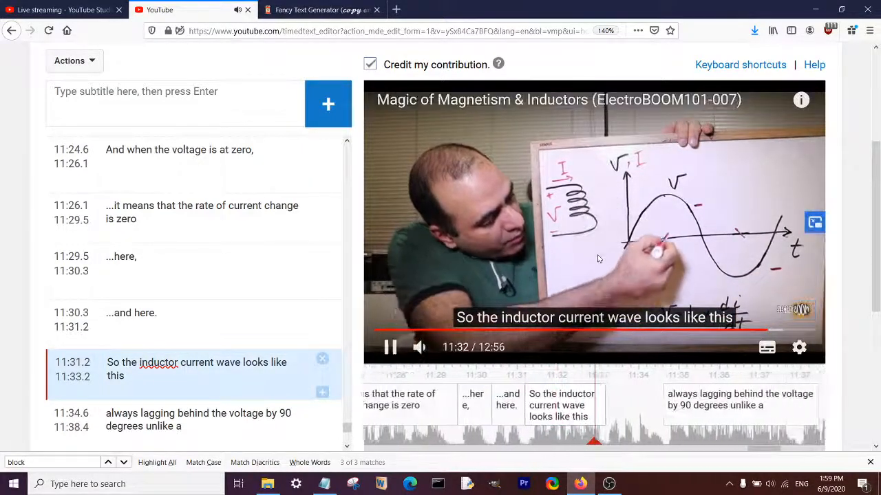
click(599, 259)
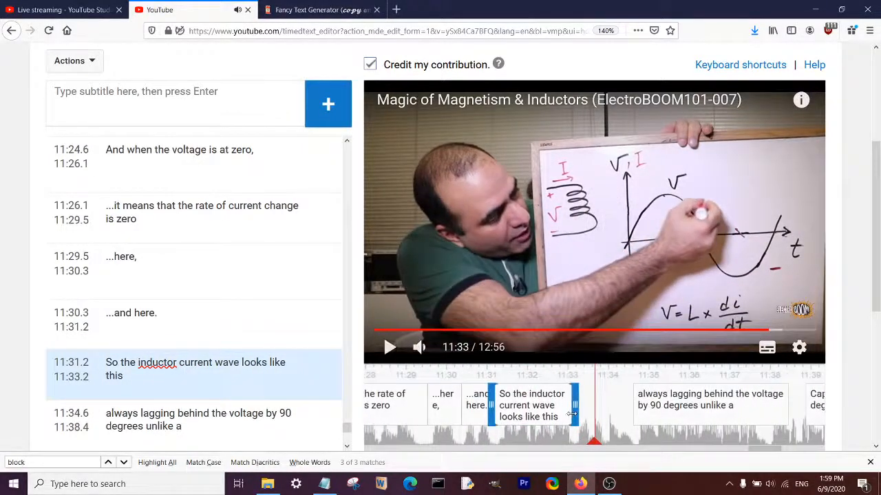
click(576, 273)
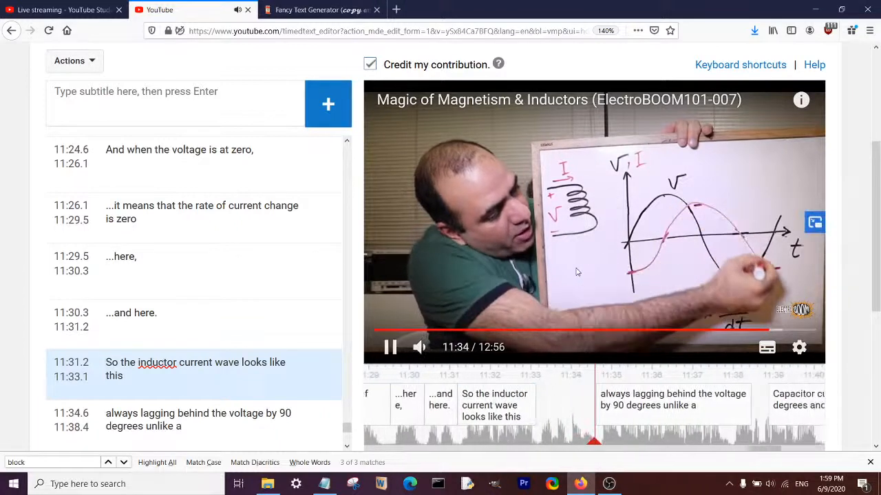
click(577, 272)
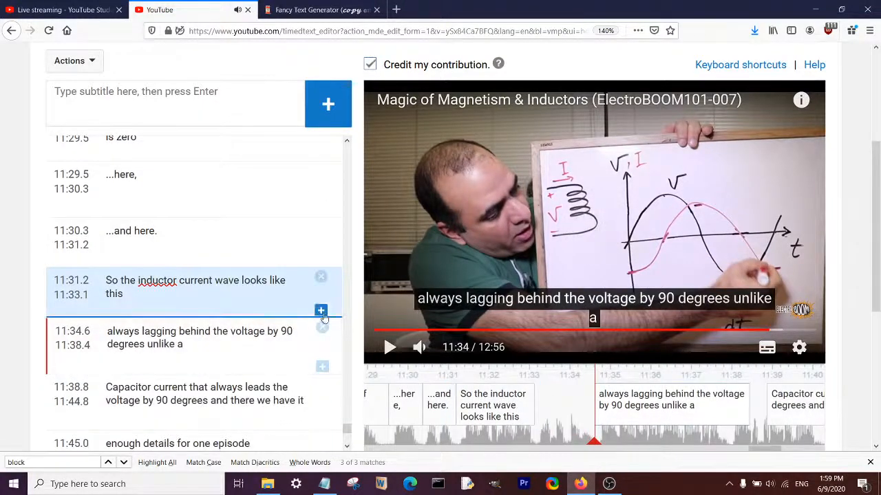
click(322, 313)
drag(242, 281, 255, 295)
drag(261, 283, 179, 344)
- Rewrite the 11:33.1 subtitle as "...looks like this,"
click(127, 332)
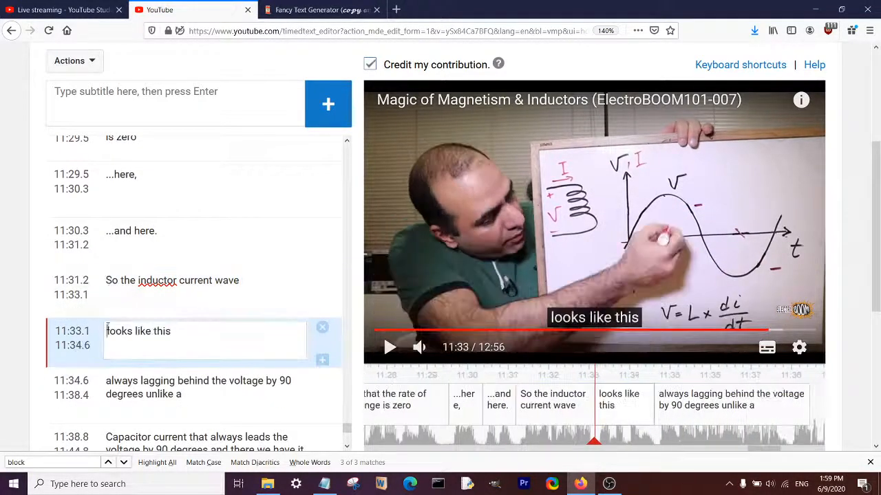
text(...)
click(242, 290)
click(235, 335)
text(,)
- Remove "unlike a" from the 11:34.6 subtitle and punctuate it as "...always lagging behind the voltage by 90 degrees."
click(169, 394)
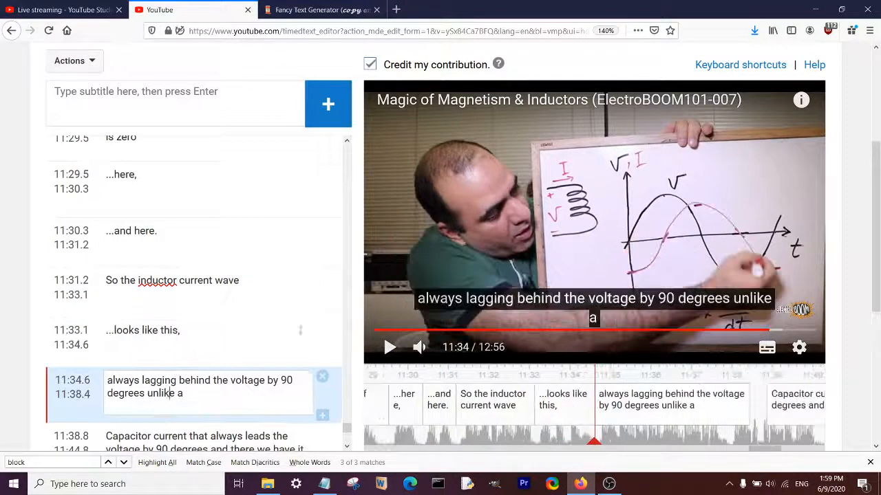
click(584, 238)
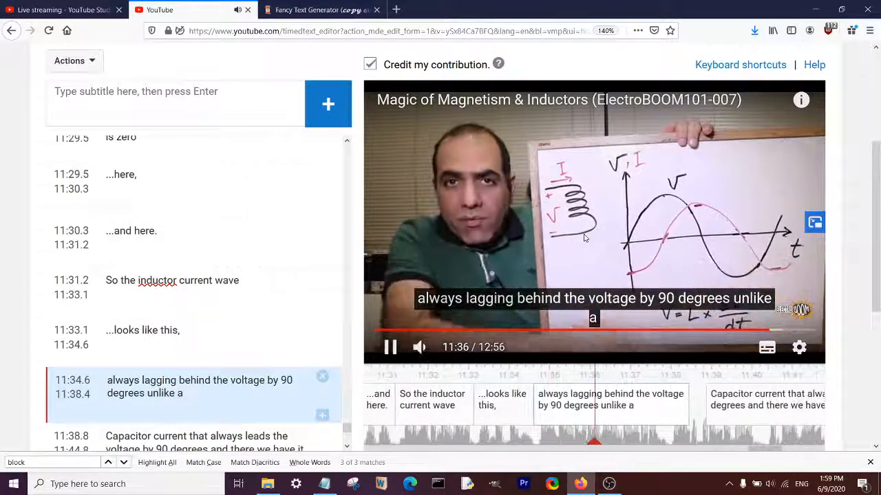
click(584, 237)
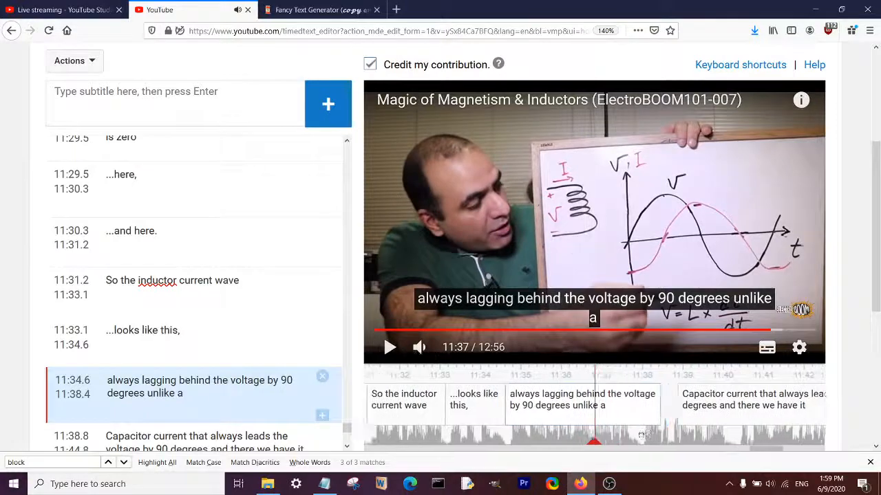
drag(641, 435, 642, 436)
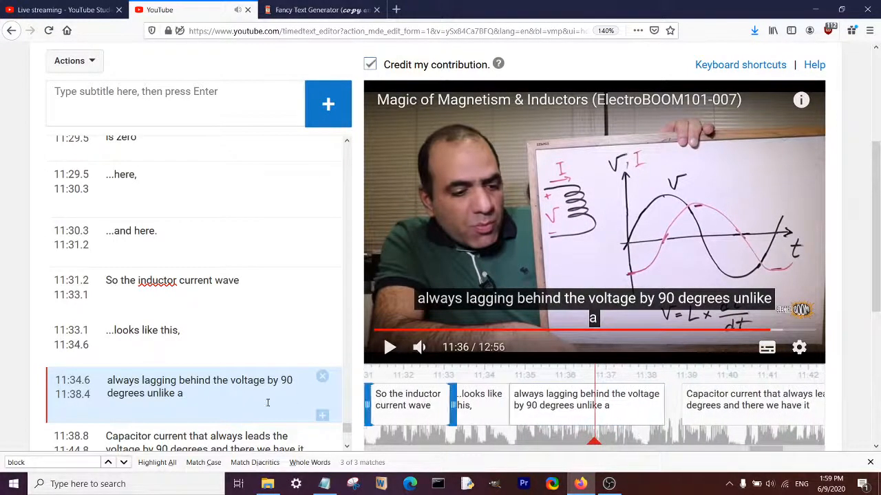
click(201, 395)
key(BackSpace)
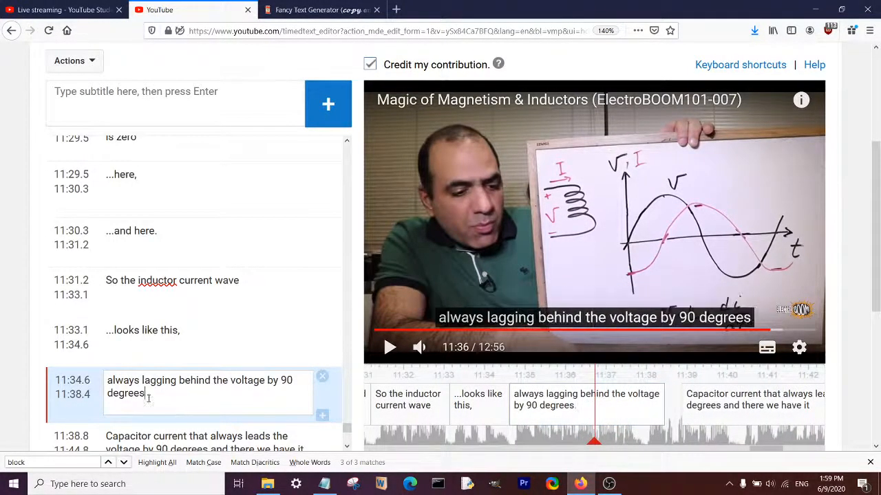
text(....)
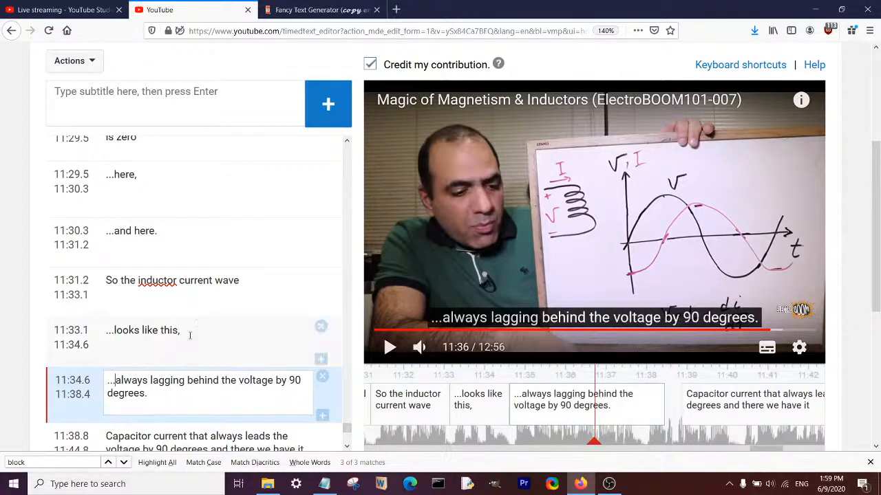
- Search the web for "degrees symbol" in a new browser tab and copy the ° character from the results
scroll(189, 335, down, 2)
click(311, 8)
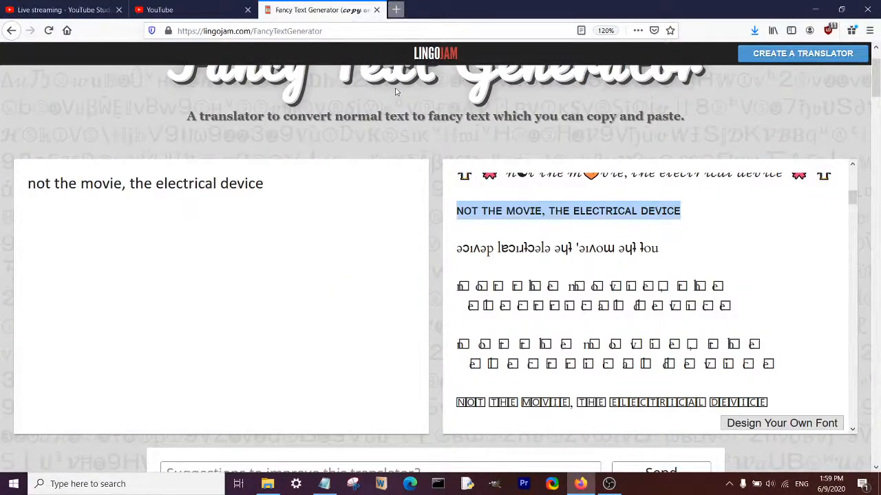
click(396, 9)
drag(445, 5, 300, 4)
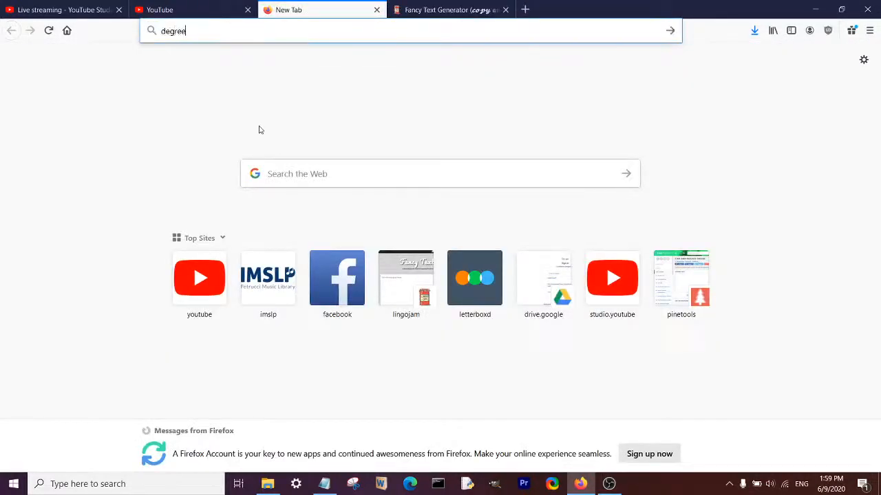
text(degrees symbol)
key(Return)
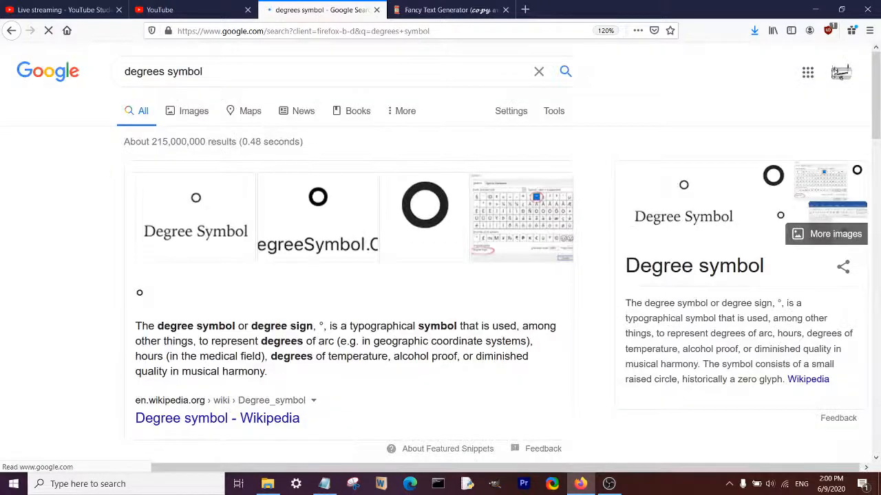
scroll(5, 324, down, 2)
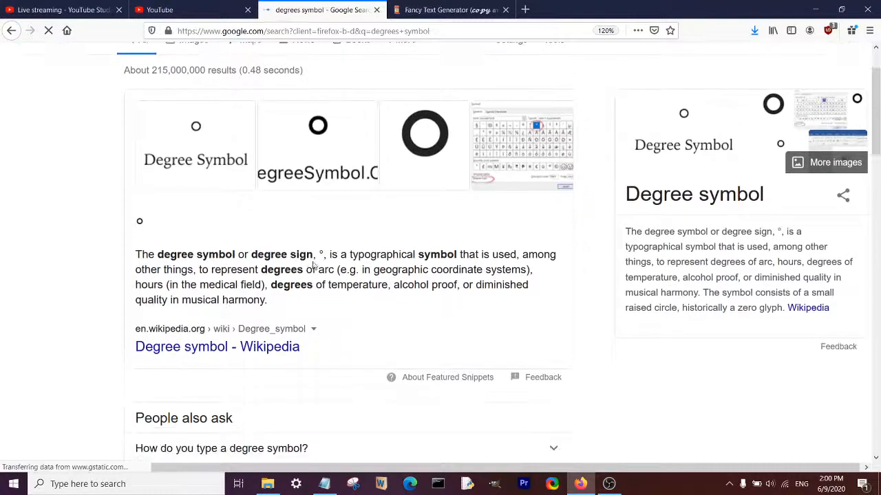
double_click(321, 254)
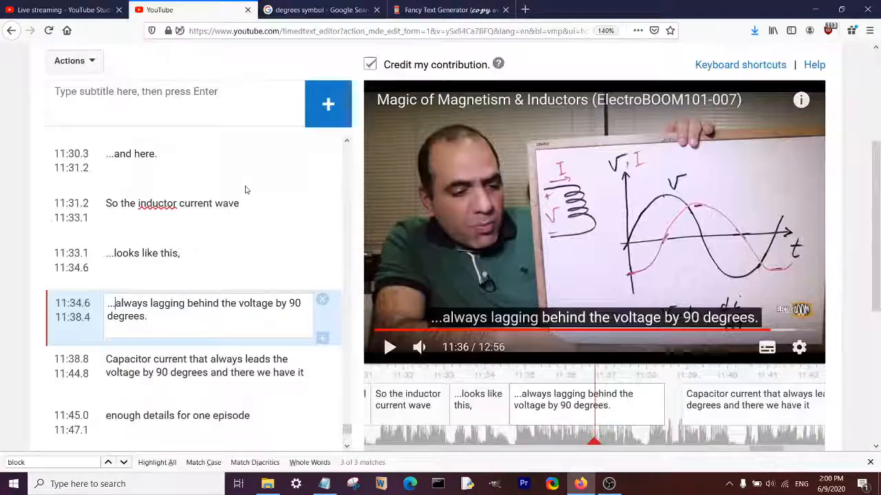
- Back in the subtitle editor, add "(90°)" after "degrees" in the 11:34.6 subtitle and insert a line break before "voltage"
click(159, 10)
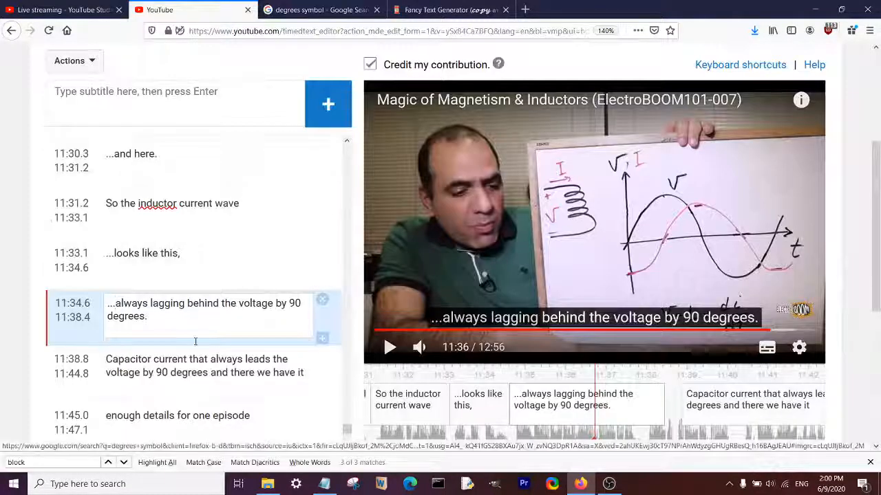
key(BackSpace)
text(9)
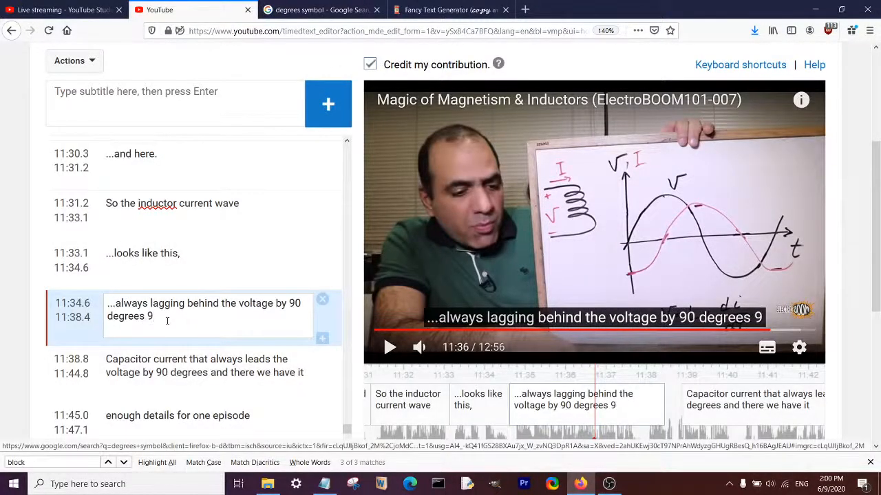
key(BackSpace)
text((°)
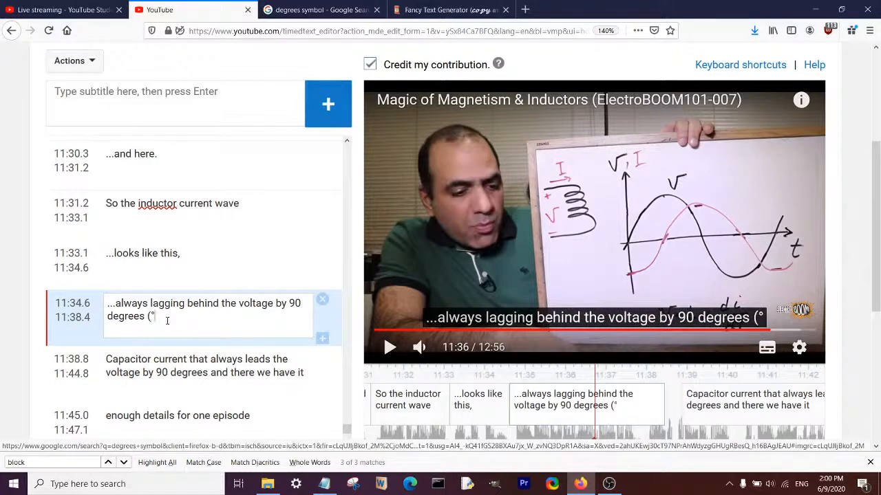
text().)
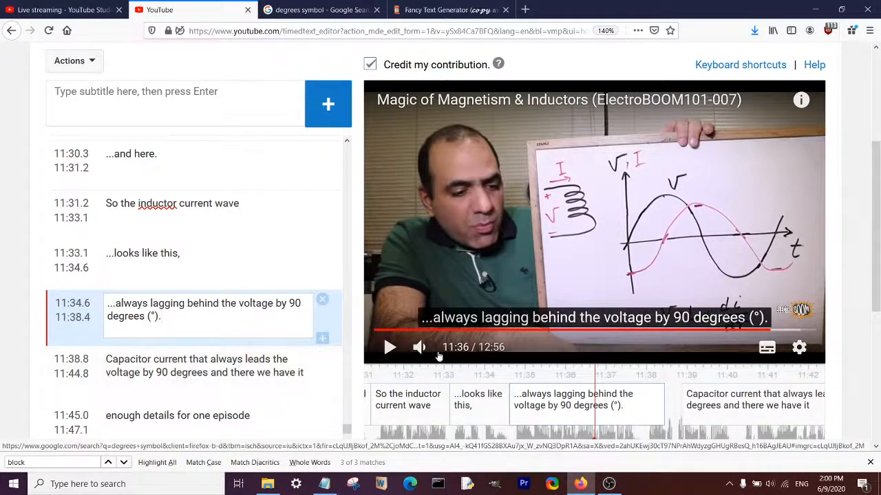
click(151, 330)
text(90)
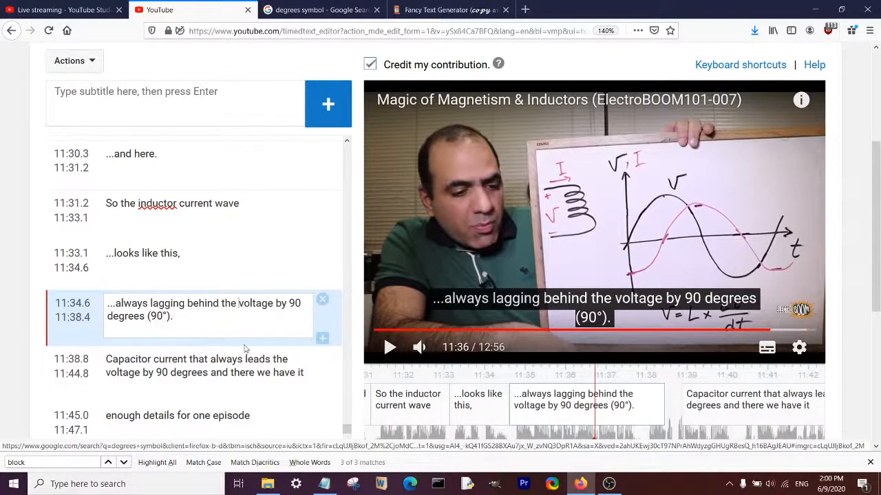
key(shift+Return)
- Shift the "Capacitor current" subtitle to run from 11:37.9 to 11:43.8 and end the preceding subtitle at 11:37.9
scroll(246, 349, down, 2)
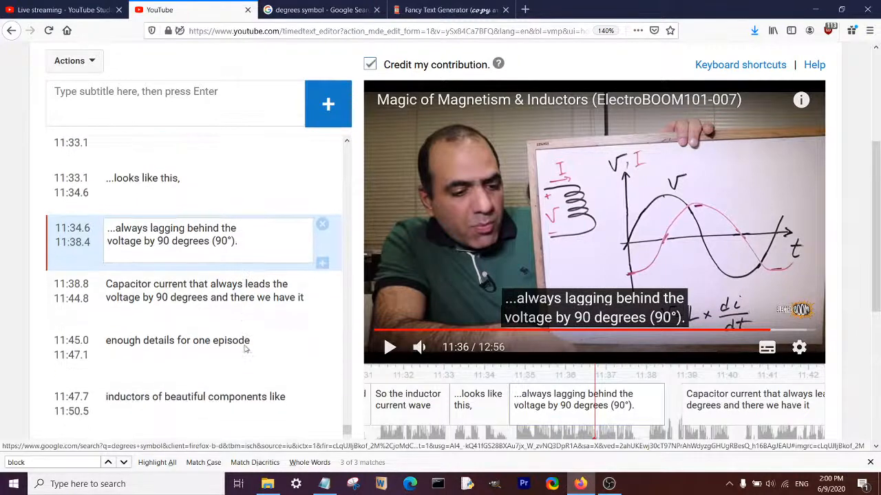
click(238, 296)
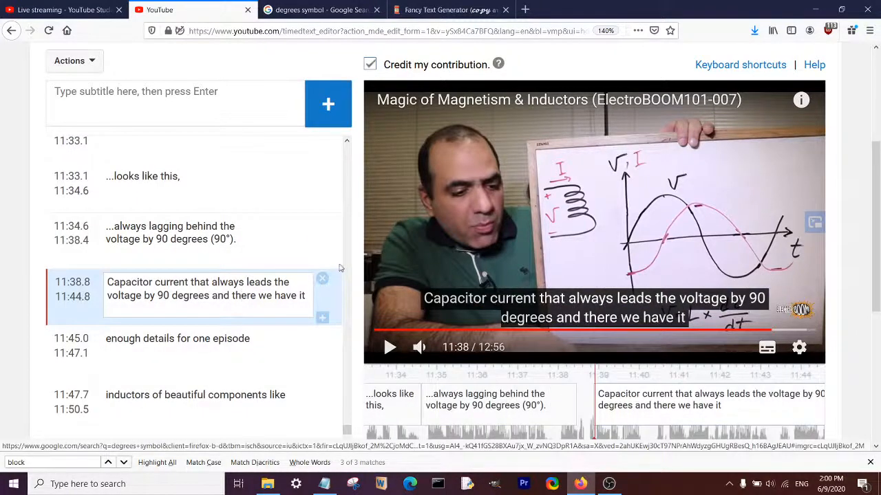
click(584, 268)
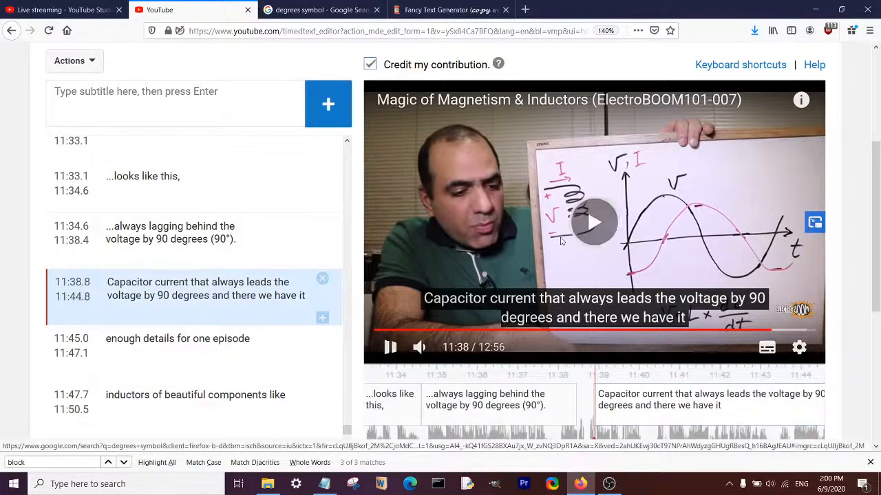
click(605, 275)
scroll(628, 363, down, 1)
scroll(629, 363, down, 1)
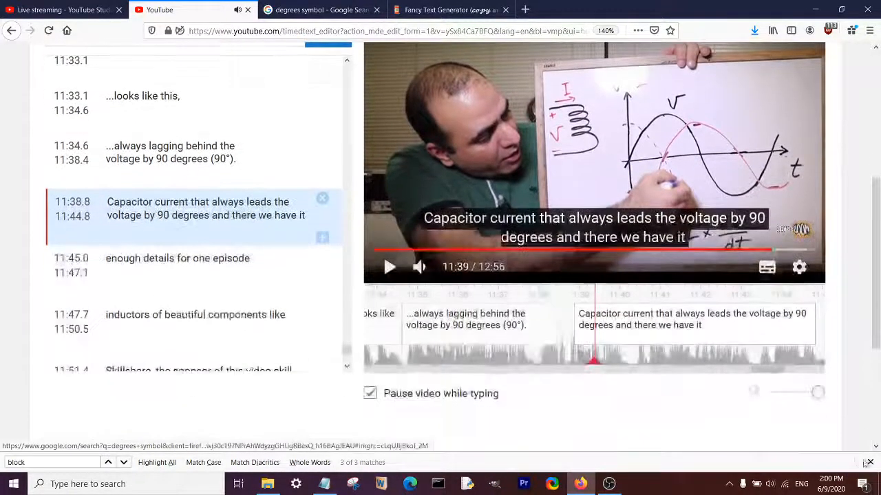
key(Escape)
drag(616, 334, 586, 335)
click(578, 195)
click(578, 195)
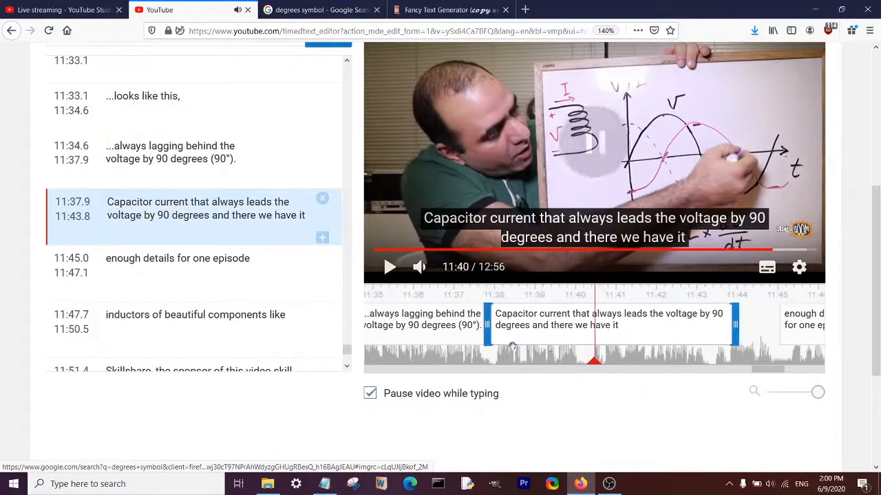
- Replay the audio around 11:38 and change the beginning of the 11:37.9 subtitle to "Unlike the capacitor current"
drag(513, 349, 627, 351)
click(598, 179)
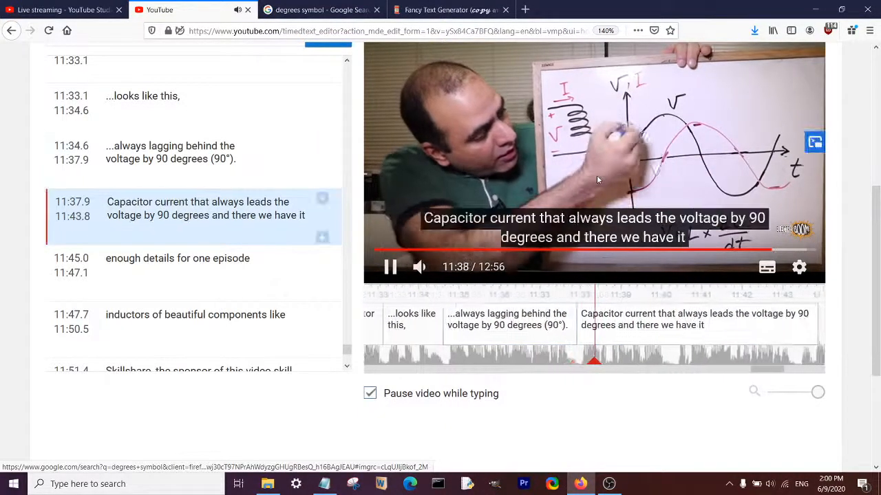
click(597, 180)
drag(115, 200, 105, 200)
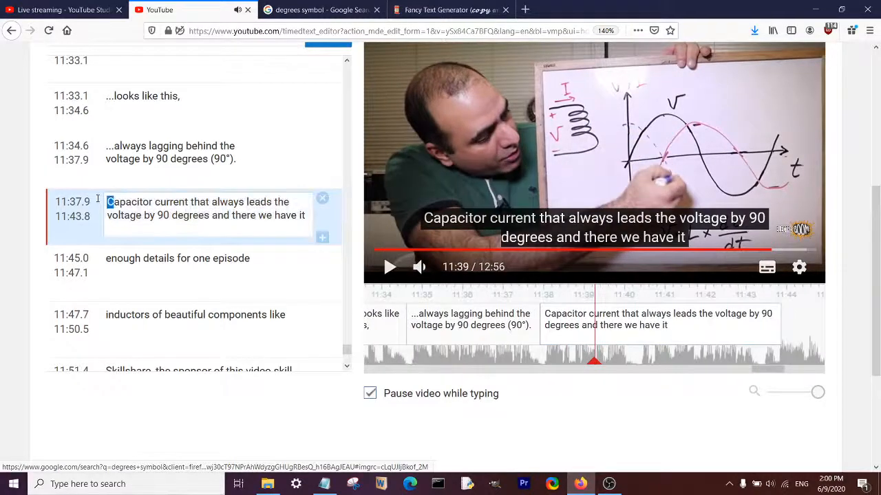
text(Unlike )
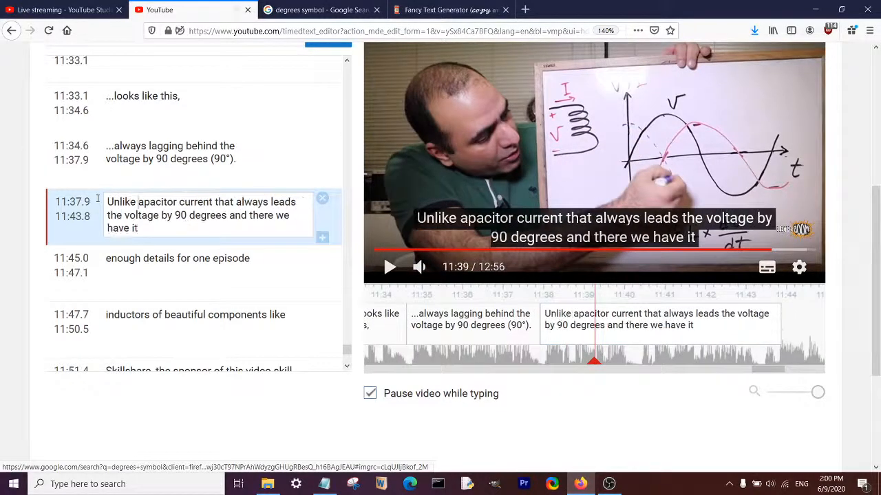
text(the c)
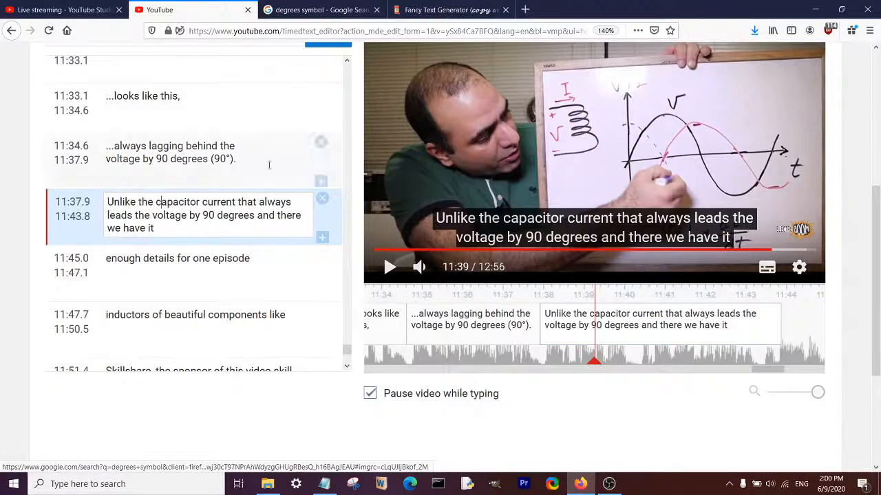
- Play the video to the end of "capacitor current" and end the 11:37.9 subtitle at 11:40.3
click(545, 157)
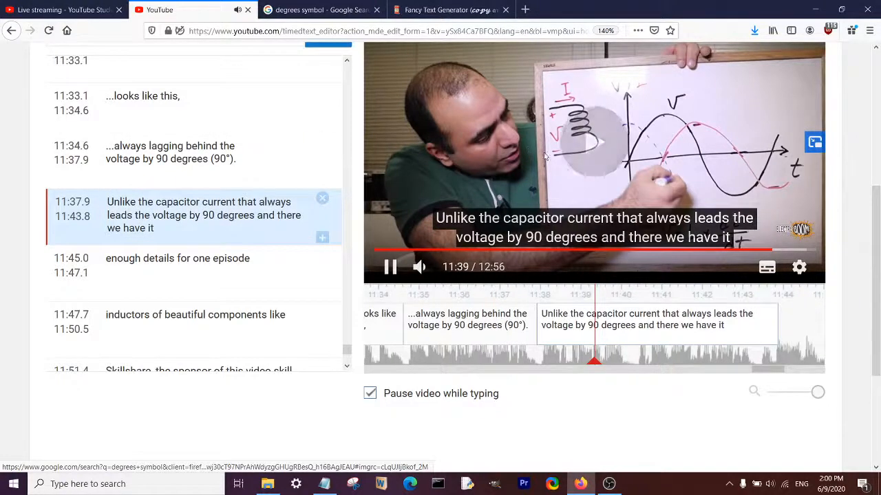
click(576, 172)
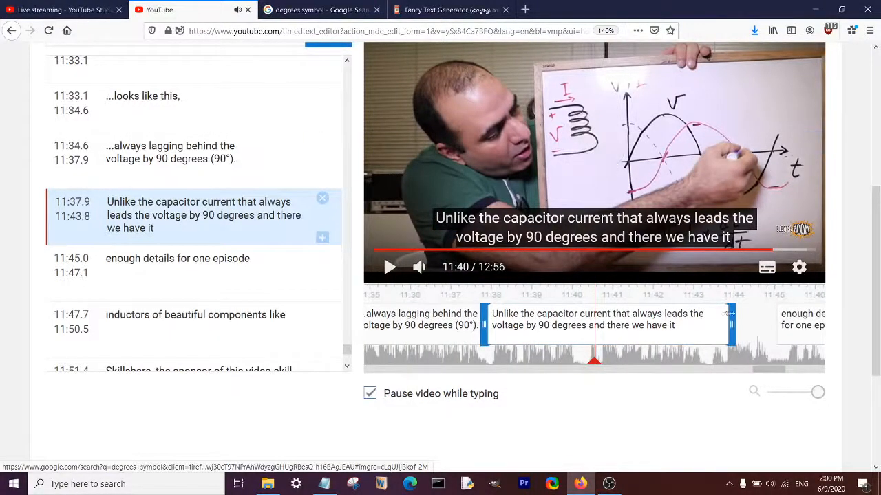
drag(733, 315, 592, 315)
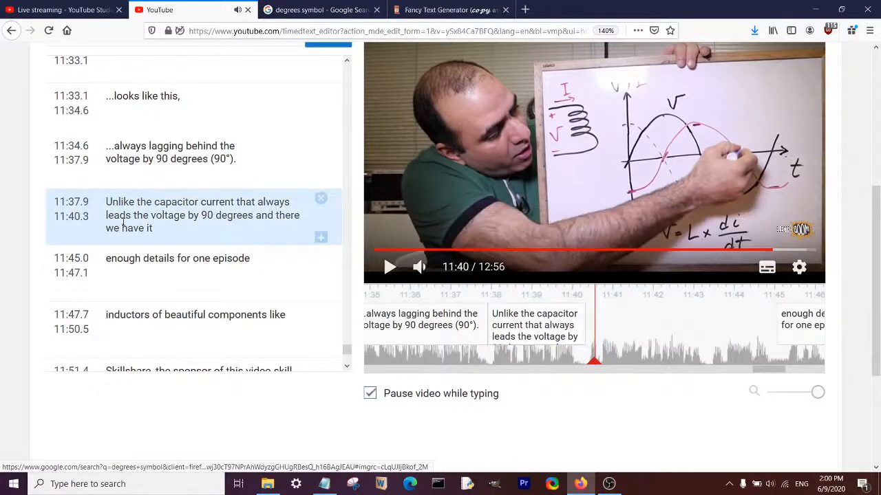
- Move "that always leads…" from the 11:37.9 subtitle into a new one at 11:40.3 starting with "...", leaving "Unlike the capacitor current,"
click(321, 237)
text(..)
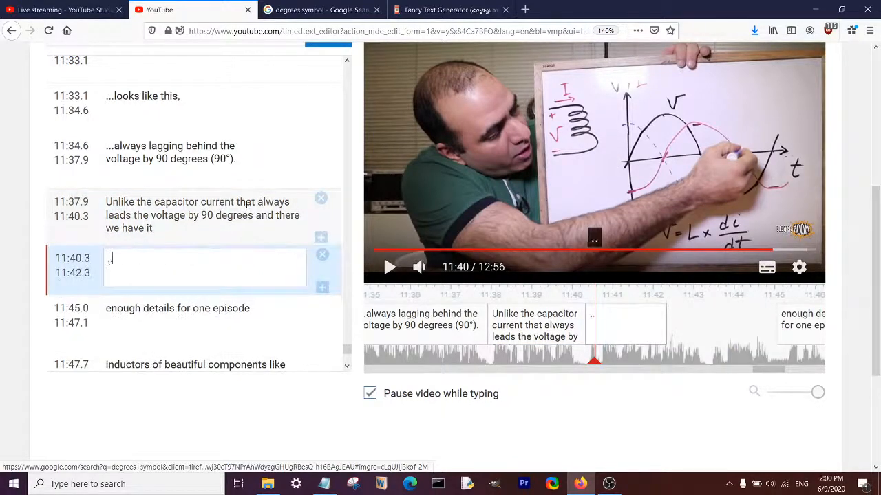
text(.)
drag(237, 202, 254, 256)
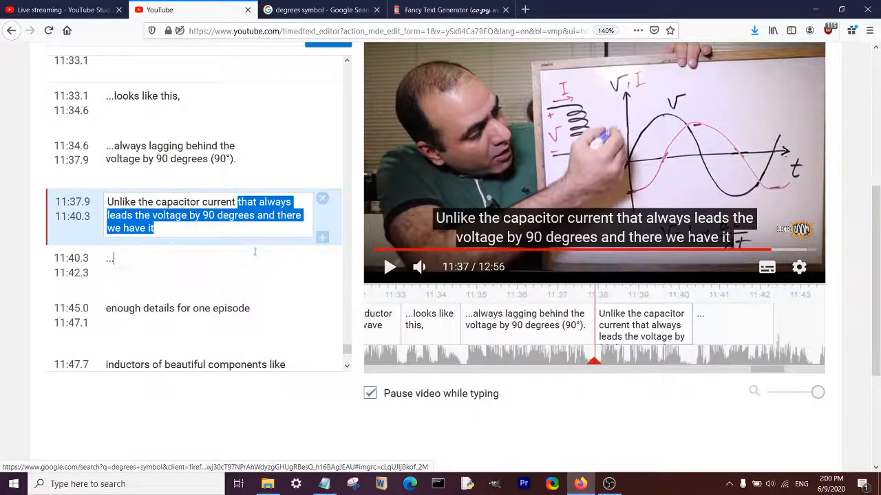
click(241, 233)
key(BackSpace)
text(,)
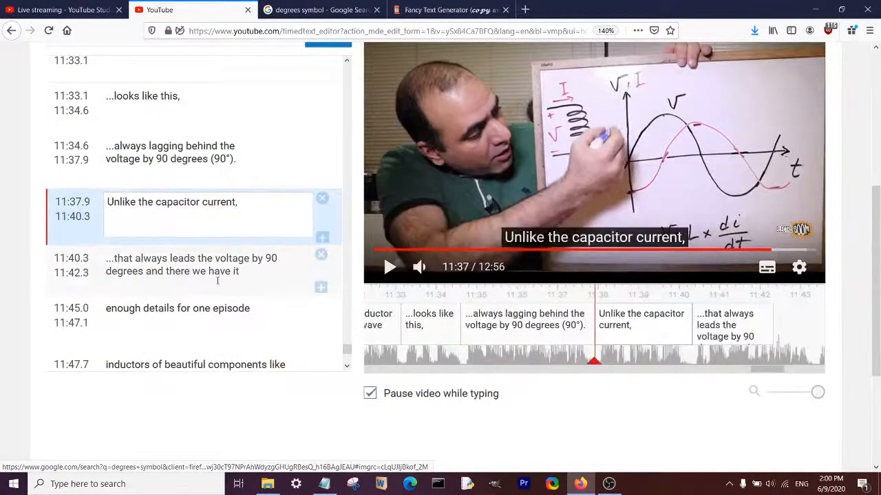
- Play the 11:40.3 subtitle's audio and extend its end to 11:43.3
click(217, 279)
click(495, 212)
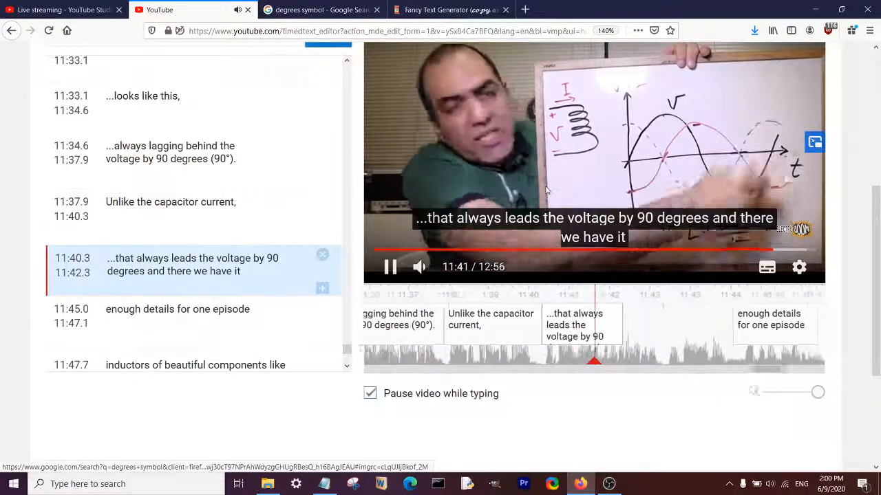
click(582, 184)
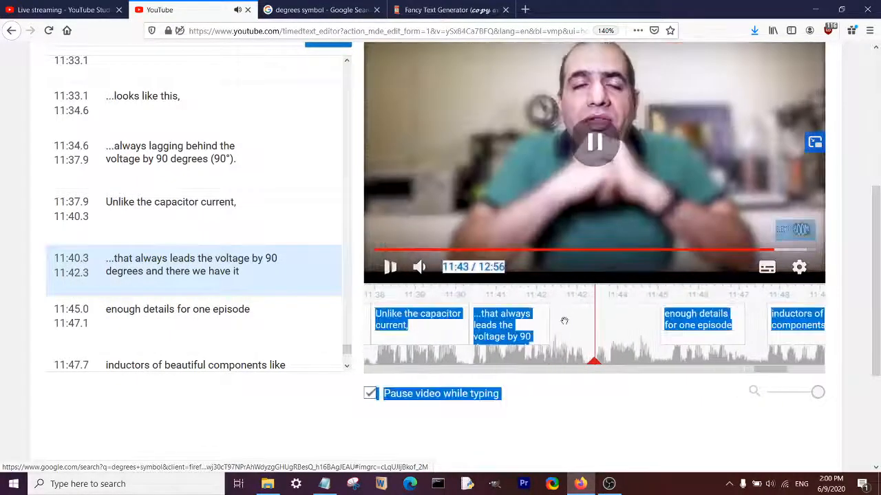
drag(552, 313, 596, 313)
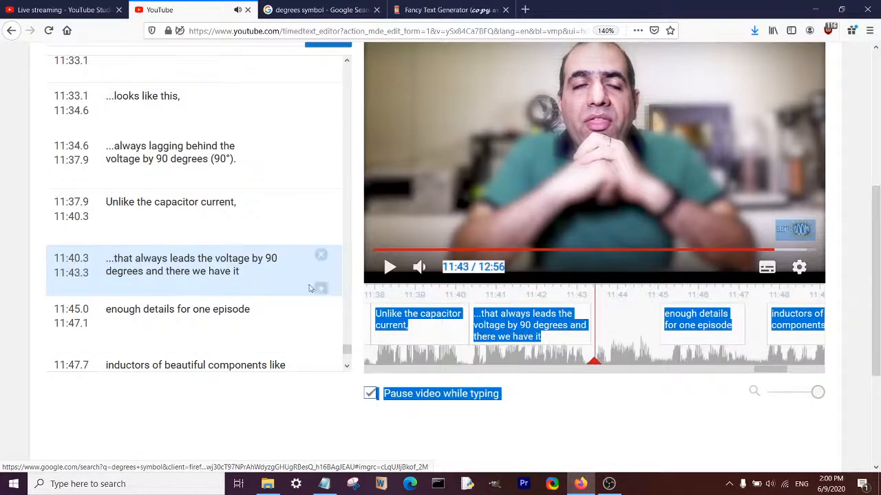
- Add a subtitle at 11:43.3 and move "and there we have it" into it from the 11:40.3 subtitle
click(321, 288)
click(147, 272)
drag(147, 272, 242, 272)
drag(219, 273, 206, 316)
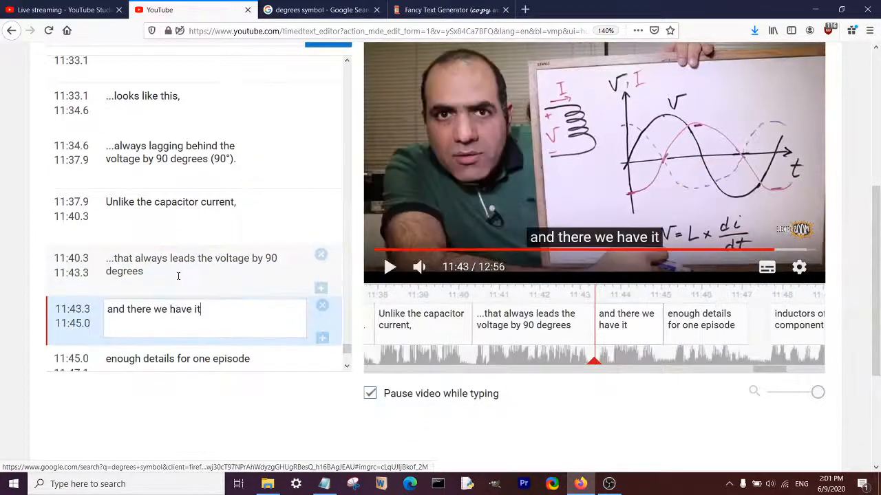
- Finish the 11:40.3 subtitle with an empty pair of parentheses and a period after "degrees"
click(178, 276)
text(.)
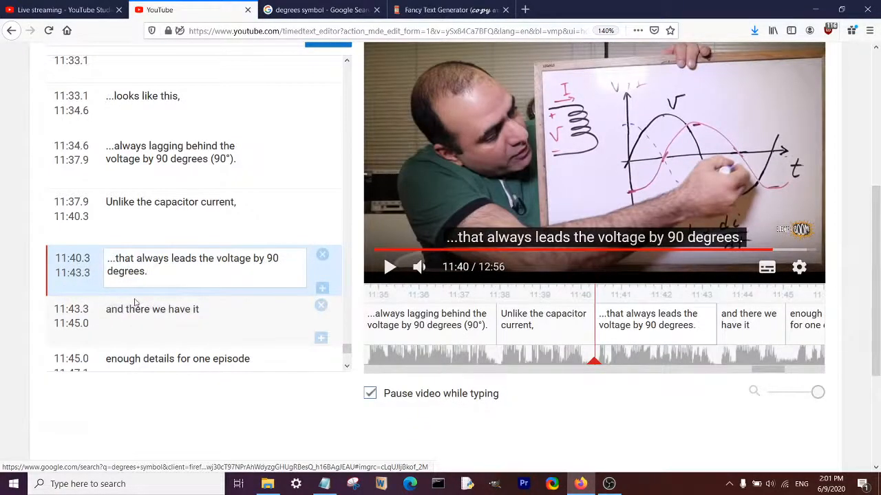
key(BackSpace)
text( ().)
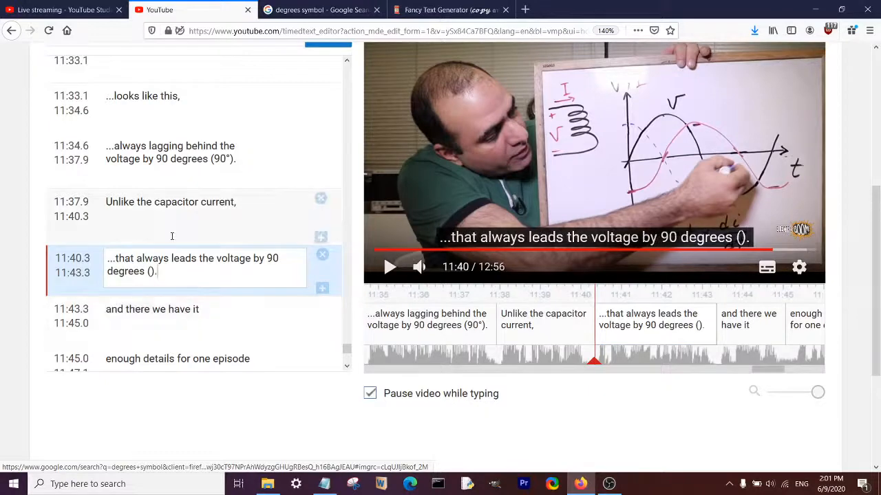
- Copy "lagging behind" from the 11:34.6 subtitle and put it into the Fancy Text Generator as the source text, without the trailing space
scroll(158, 304, up, 1)
click(177, 226)
drag(177, 226, 196, 233)
key(ctrl+c)
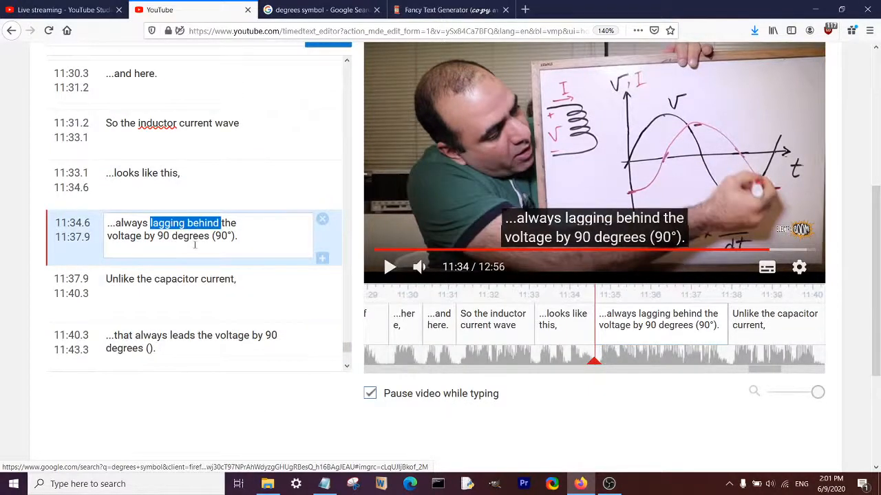
drag(456, 5, 323, 8)
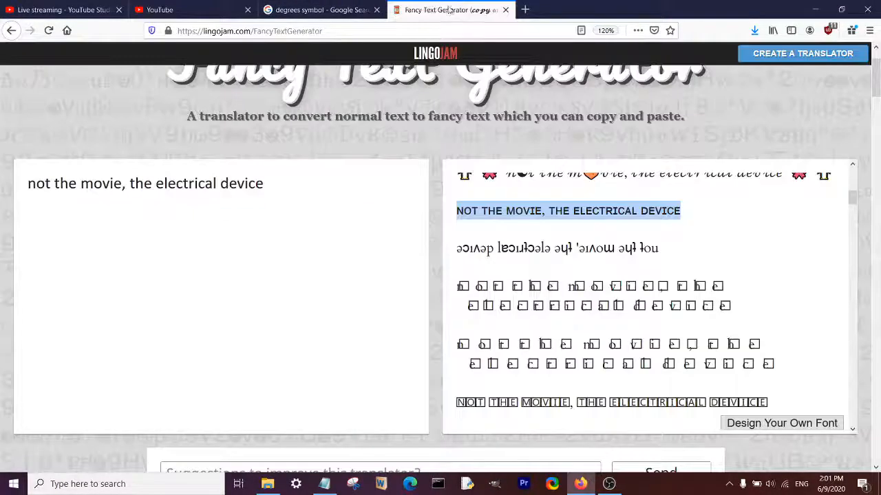
click(291, 201)
drag(291, 200, 23, 198)
key(ctrl+v)
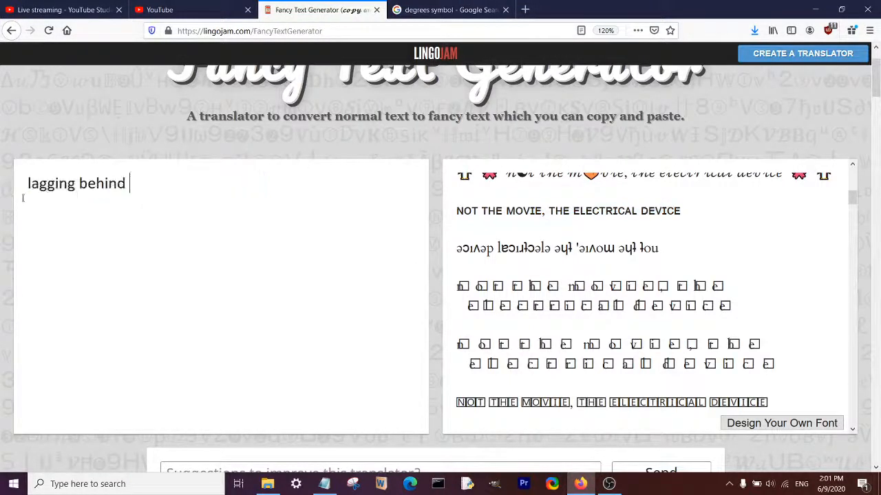
key(BackSpace)
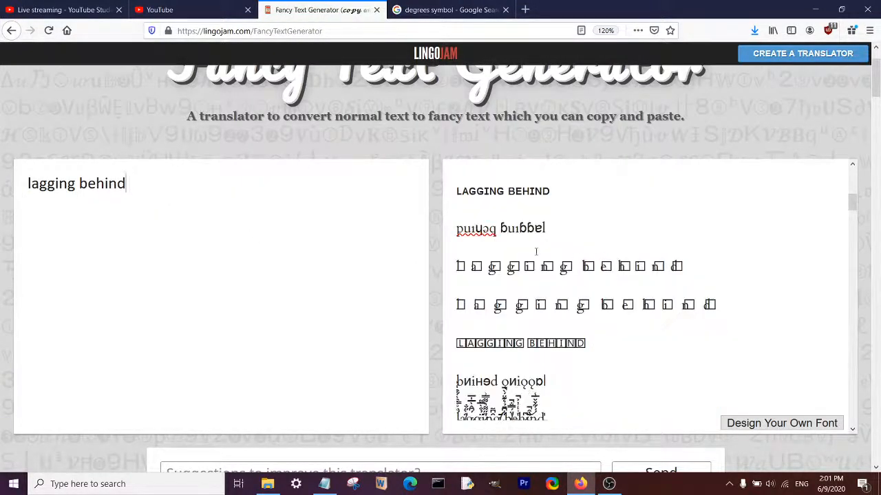
- Look through the generated styles of "lagging behind" and copy the upright bold sans-serif version
scroll(562, 291, up, 5)
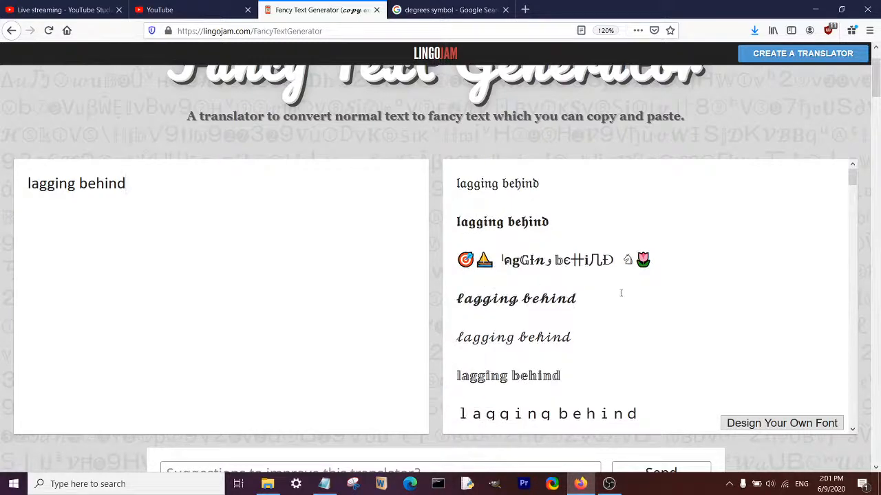
scroll(620, 293, up, 2)
scroll(491, 173, down, 2)
scroll(571, 296, down, 5)
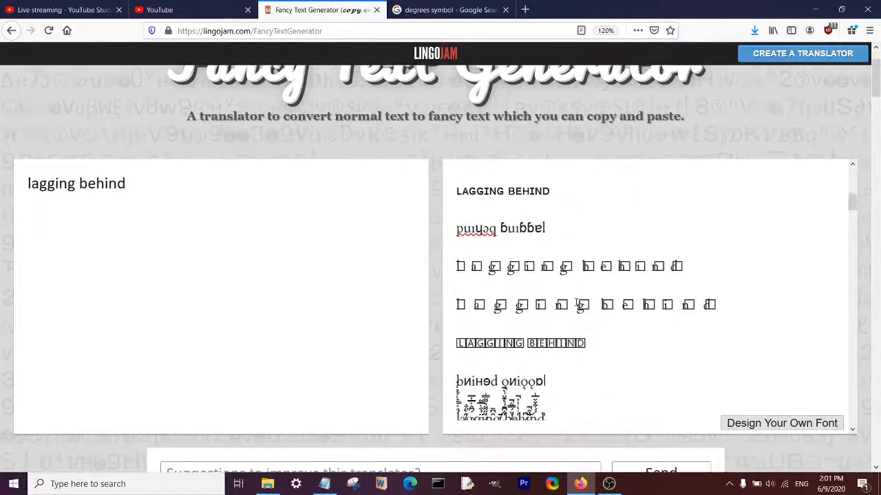
scroll(570, 296, down, 5)
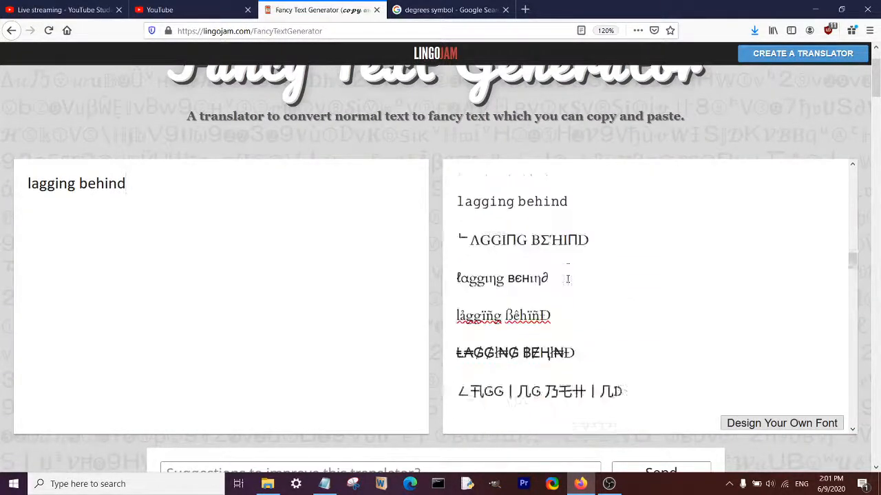
scroll(567, 276, up, 2)
triple_click(558, 199)
scroll(556, 255, up, 3)
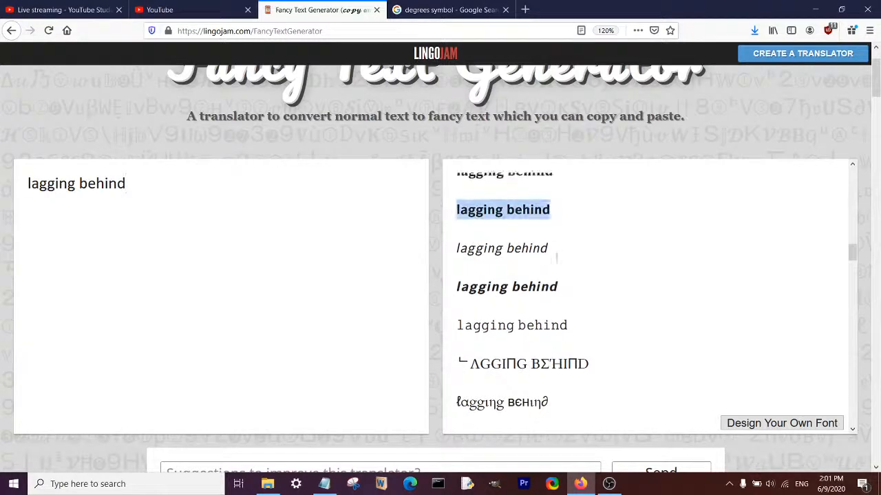
- Back in the subtitle editor, replace "lagging behind" in the 11:34.6 subtitle with the bold version, followed by a space, and play it
click(160, 9)
text(𝗹𝗮𝗴𝗴𝗶𝗻𝗴 𝗯𝗲𝗵𝗶𝗻𝗱)
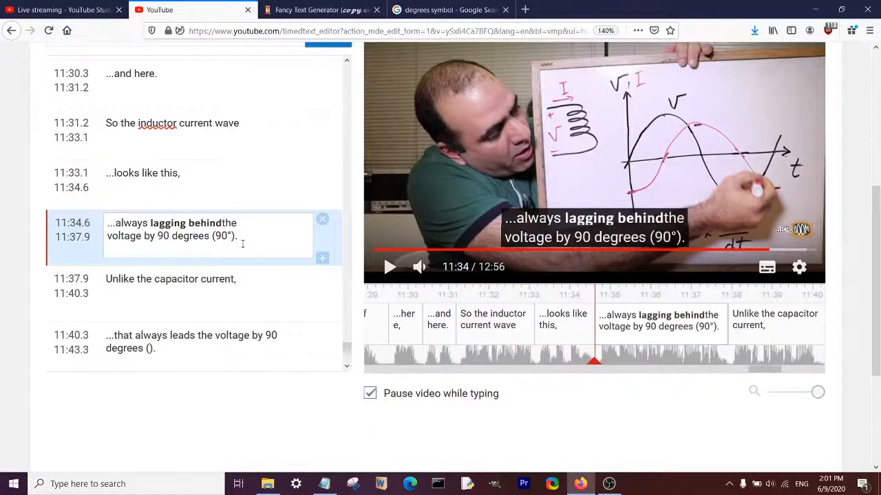
click(567, 190)
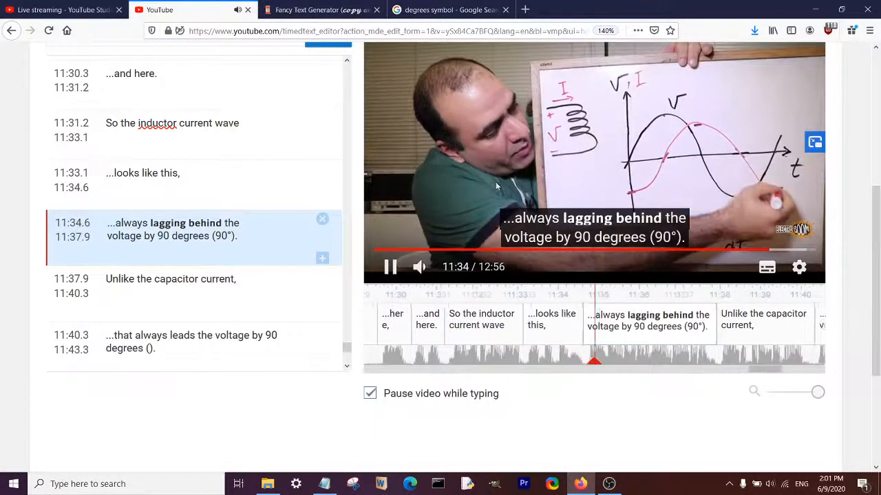
- Generate a bold serif version of "leads" in the Fancy Text Generator and substitute it for "leads" in the 11:40.3 subtitle
click(320, 10)
triple_click(170, 171)
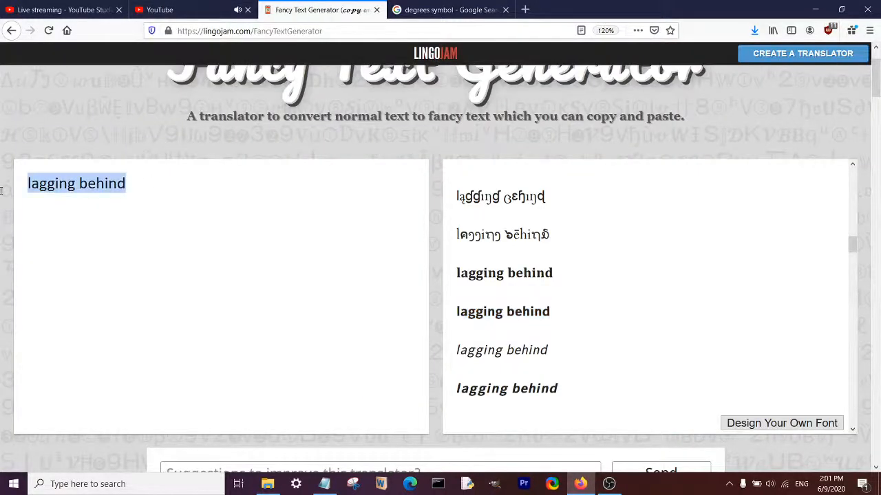
text(leads)
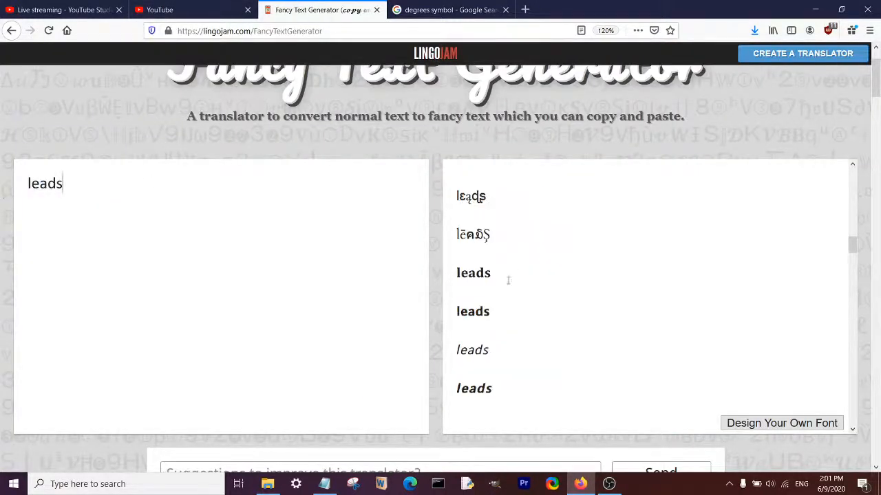
click(199, 9)
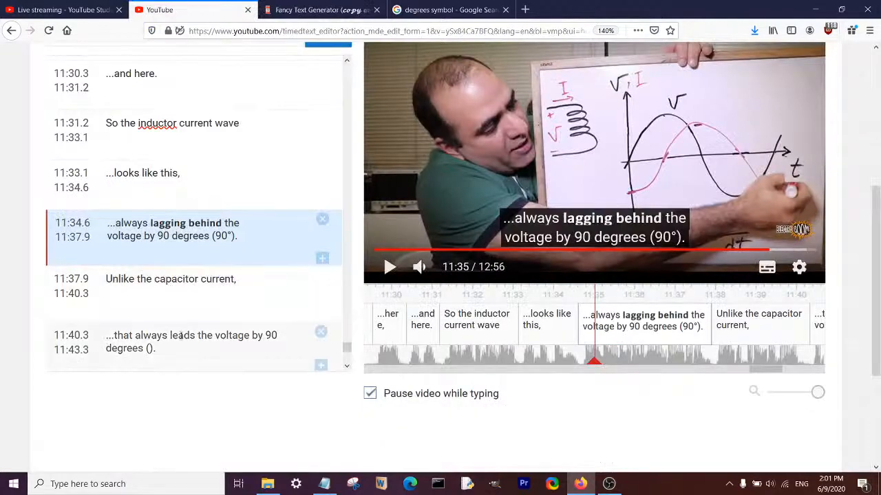
double_click(186, 335)
text(𝐥𝐞𝐚𝐝𝐬)
scroll(225, 285, down, 2)
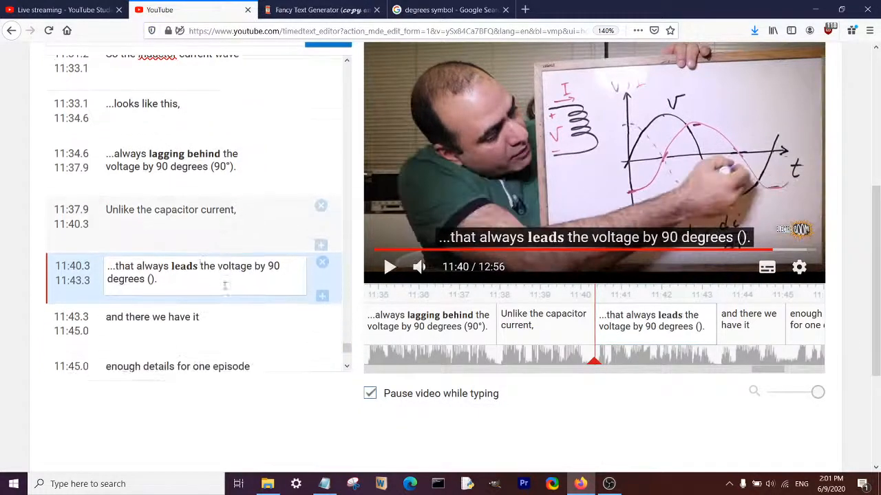
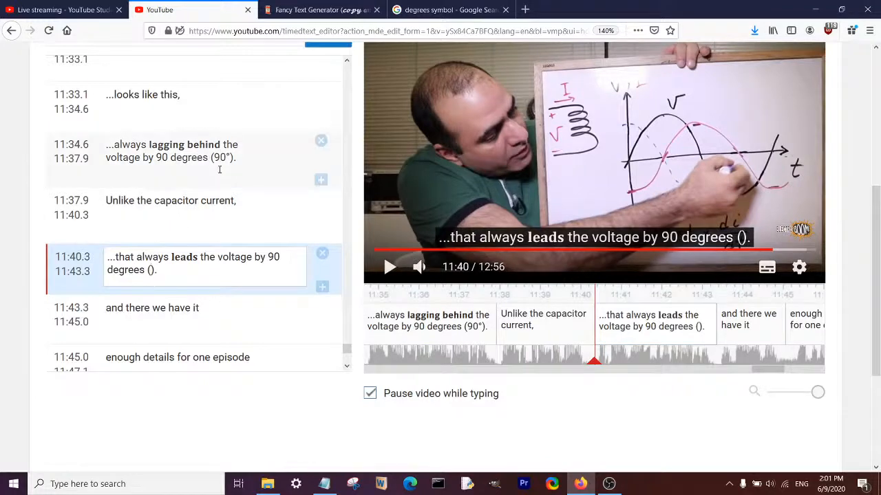
- Copy "90°" from the 11:34.6 subtitle into the empty parentheses of the 11:40.3 subtitle
drag(229, 157, 217, 158)
key(ctrl+c)
click(148, 271)
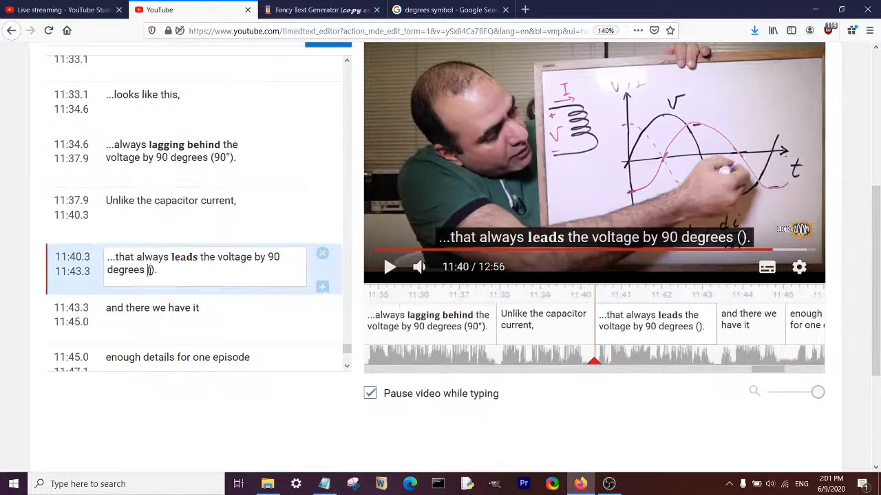
key(ctrl+v)
- Play from 11:43.3, end that subtitle at 11:44.9 and shift "enough details for one episode" to run from 11:45.2 to 11:47.3
click(178, 309)
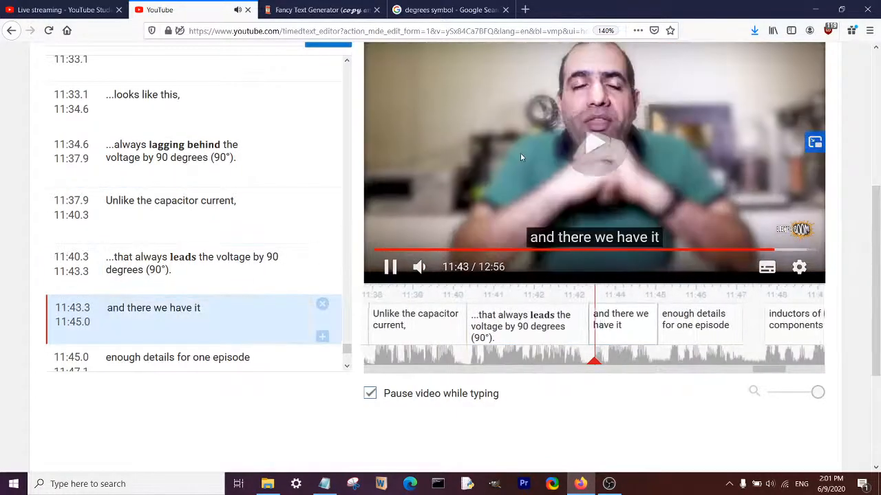
click(548, 163)
click(623, 337)
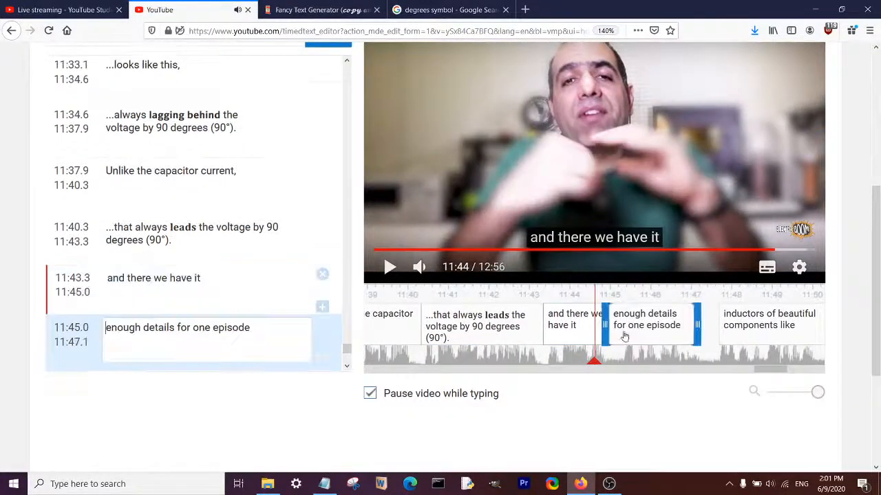
drag(624, 336, 638, 334)
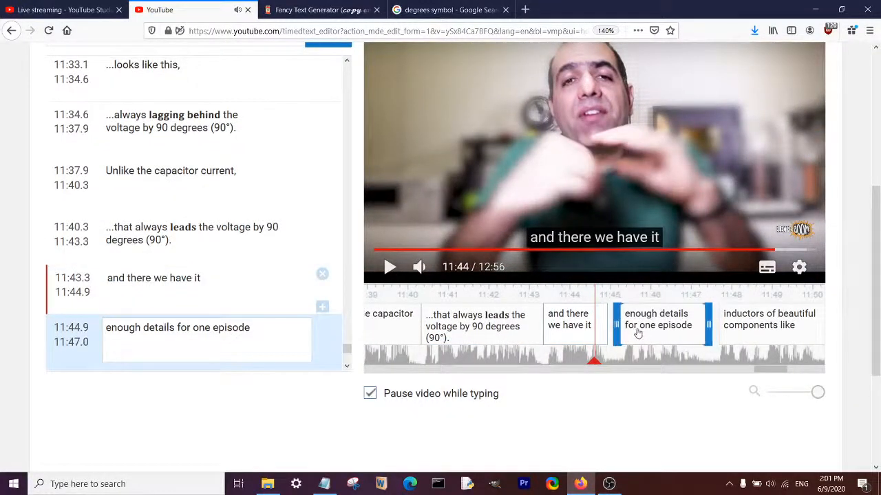
- Change the 11:43.3 subtitle to "And there we have it." and capitalize "Enough" in the 11:45.2 subtitle
click(117, 278)
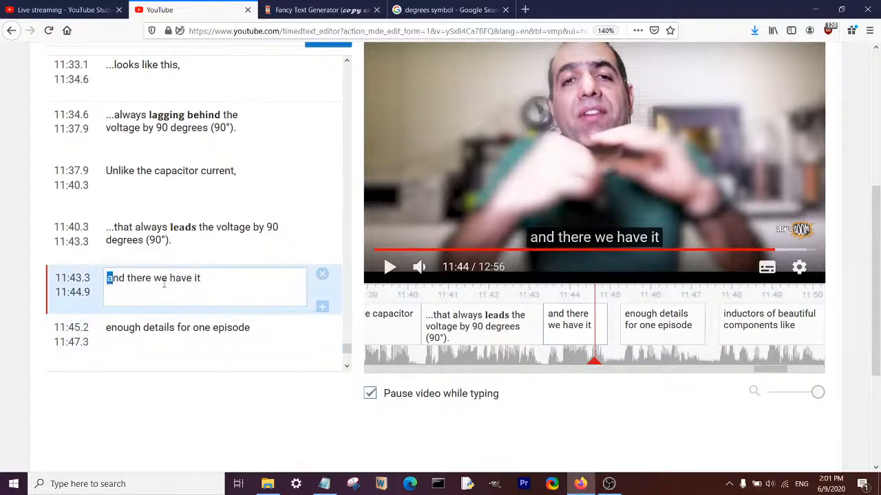
key(BackSpace)
text(A)
text(.)
drag(106, 328, 112, 329)
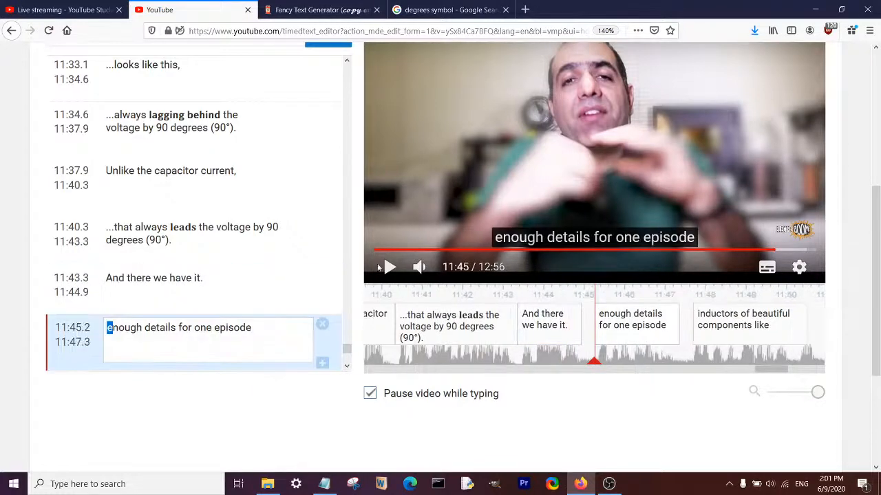
text(E)
- Play the "Enough details for one episode" subtitle and set its end to 11:47.2
click(567, 193)
click(622, 219)
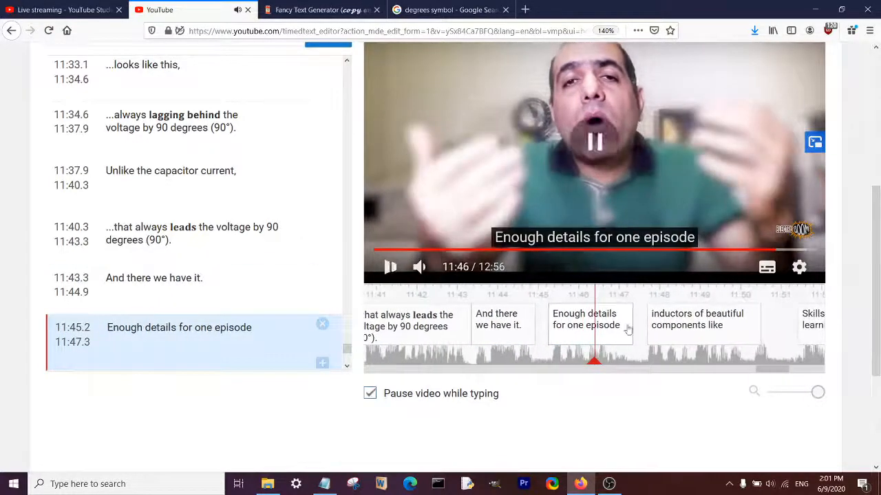
click(602, 222)
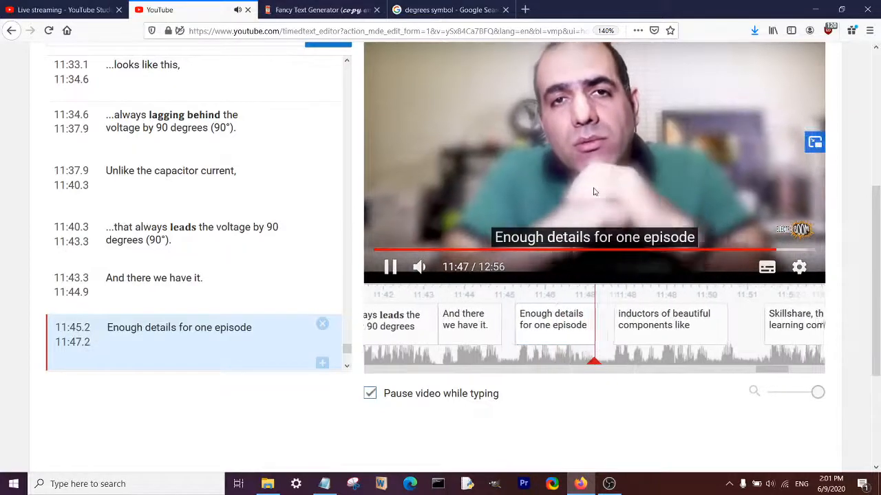
- Add a period to the "Enough details for one episode" subtitle and capitalize "Inductors" in the 11:47.6 subtitle
drag(594, 191, 618, 343)
click(618, 342)
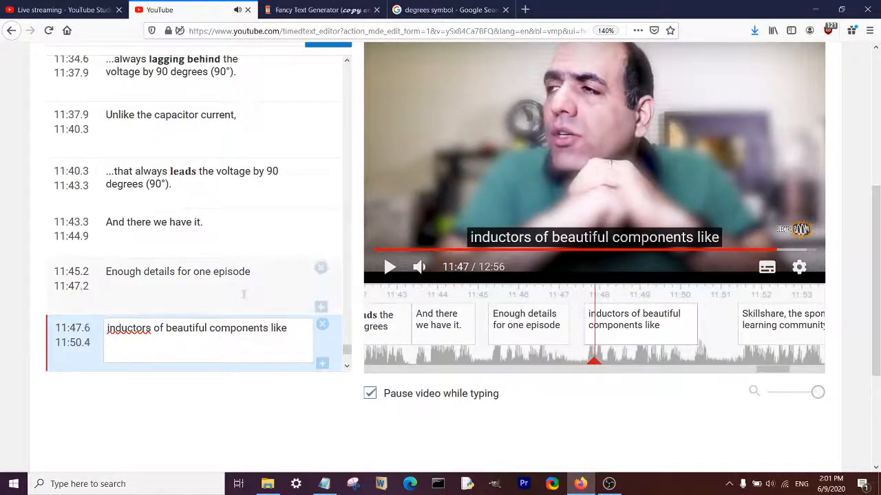
click(244, 295)
drag(112, 329, 97, 328)
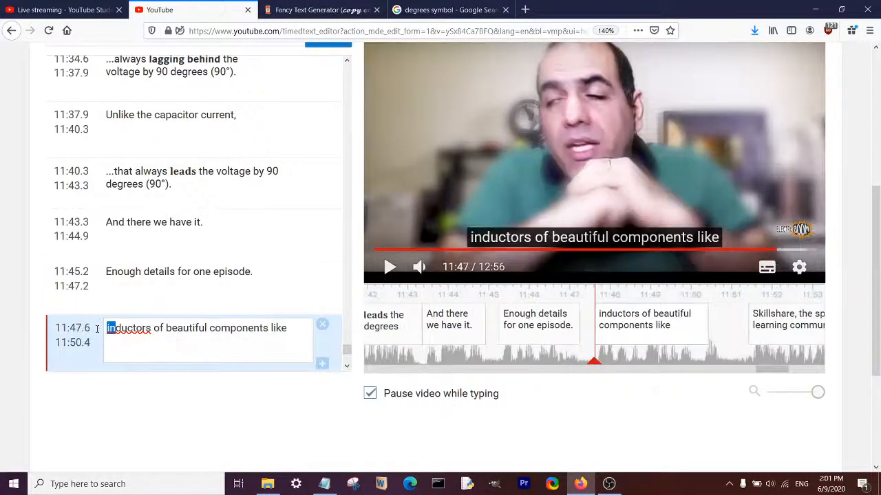
text(I)
- Play the "Inductors of beautiful components like" subtitle and set its end to 11:50.2
click(492, 210)
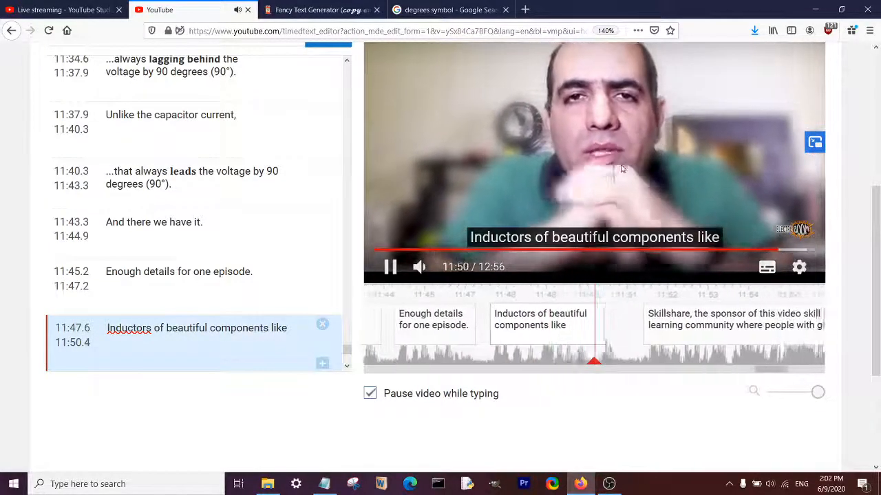
click(589, 319)
drag(585, 322, 578, 322)
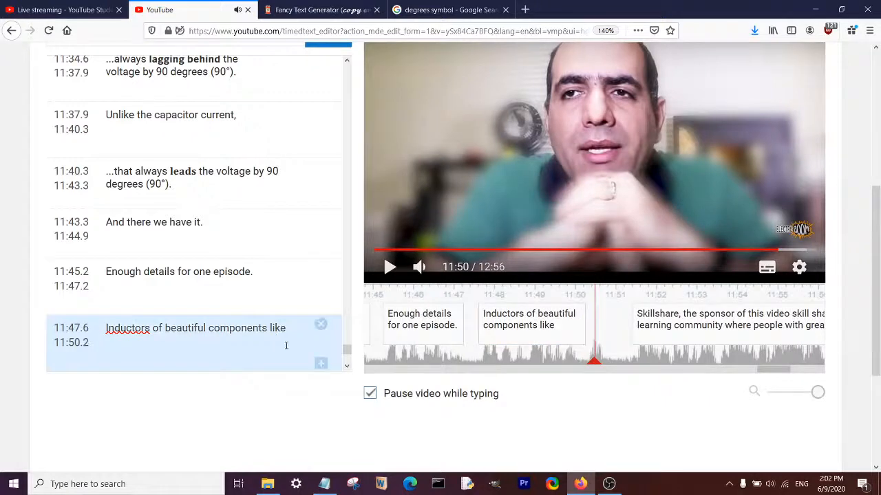
- Split "like" off the 11:47.6 subtitle into a new one reading "...like", and end the first part with a comma
click(320, 364)
double_click(280, 197)
drag(280, 197, 269, 260)
key(BackSpace)
text(,)
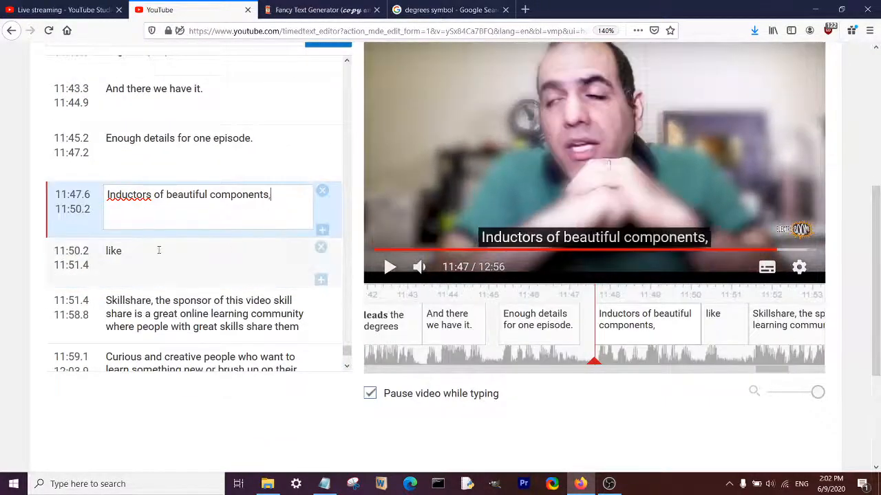
click(107, 250)
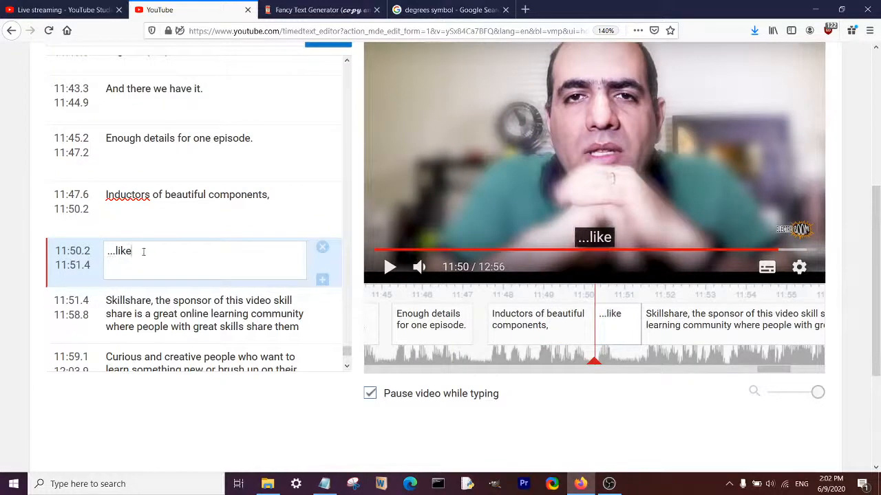
- Replace "of" with "are" in the 11:47.6 subtitle and shorten the "...like" subtitle to end at 11:50.7
double_click(158, 196)
text(are)
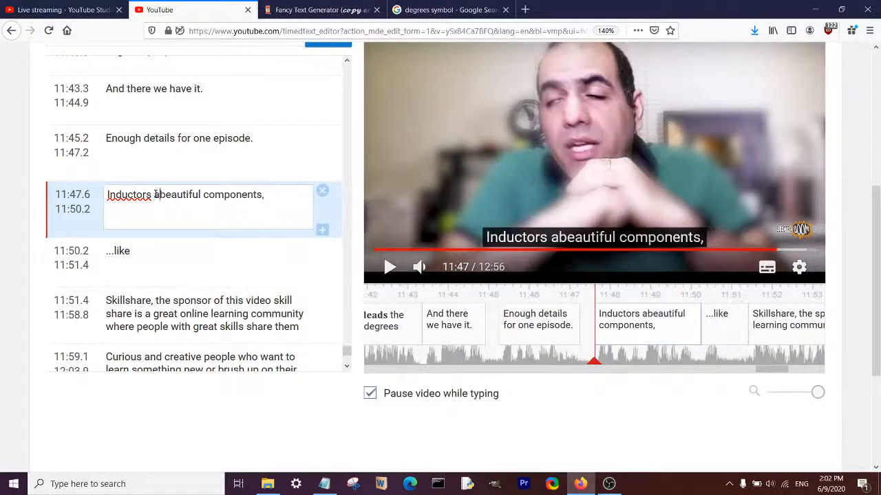
click(173, 260)
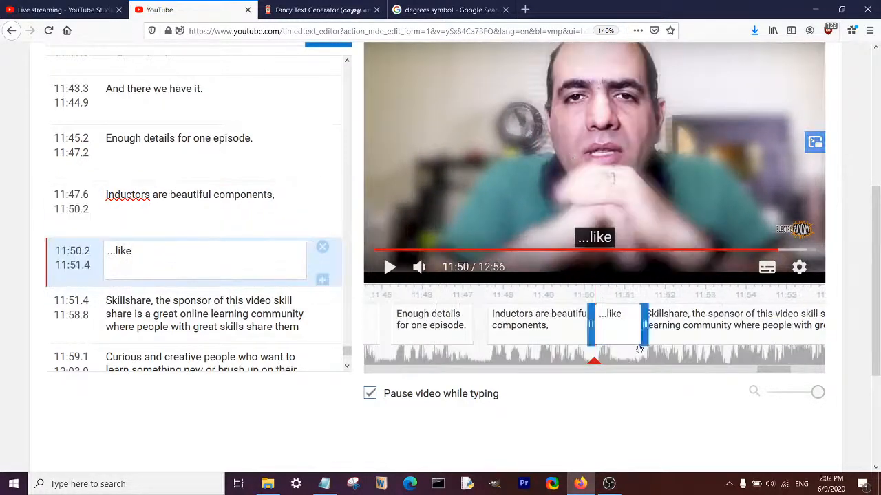
drag(643, 325, 637, 325)
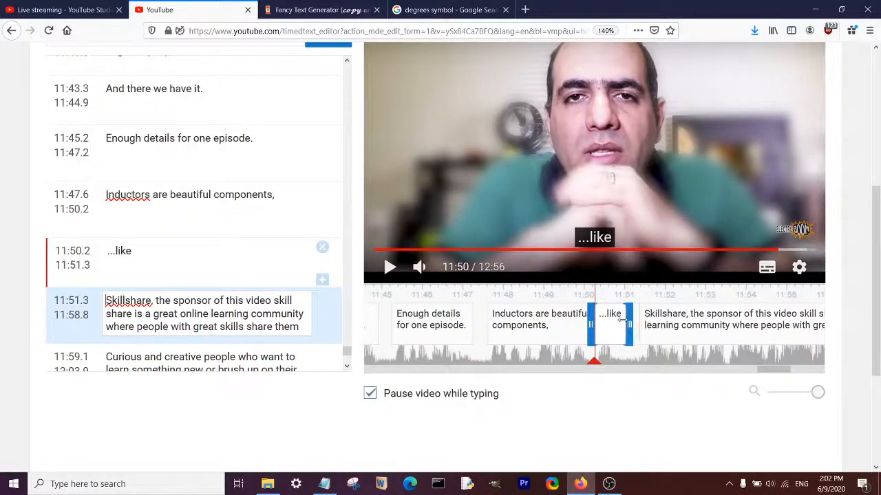
- Shift the "Skillshare, the sponsor" subtitle to run from 11:51.9 to 11:58.4 and replace its opening "Skillshare," with "..."
click(557, 142)
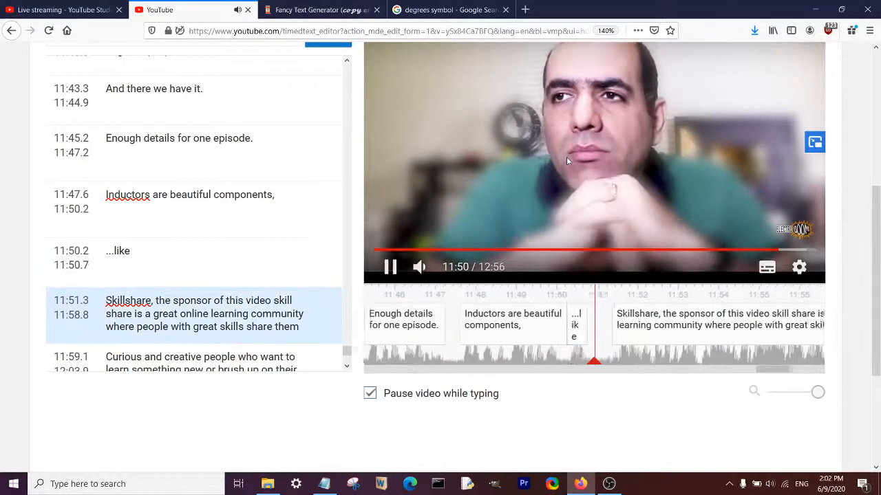
click(617, 331)
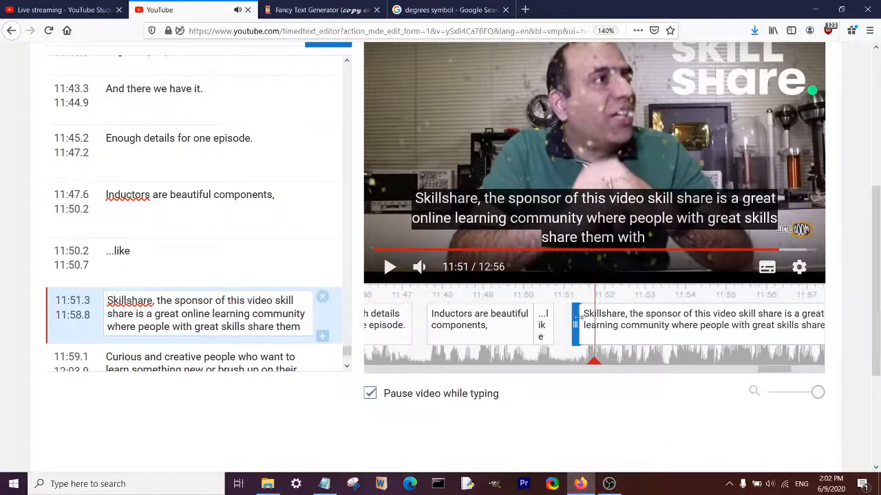
drag(577, 317, 612, 318)
click(578, 177)
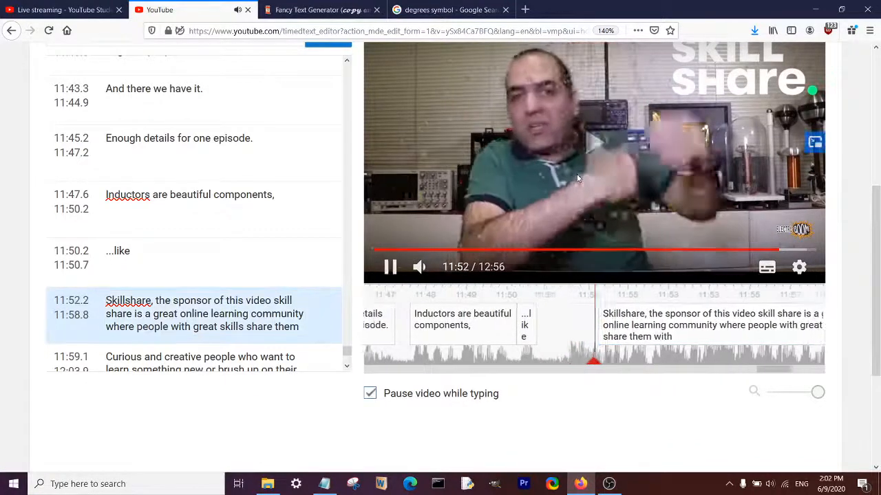
click(614, 337)
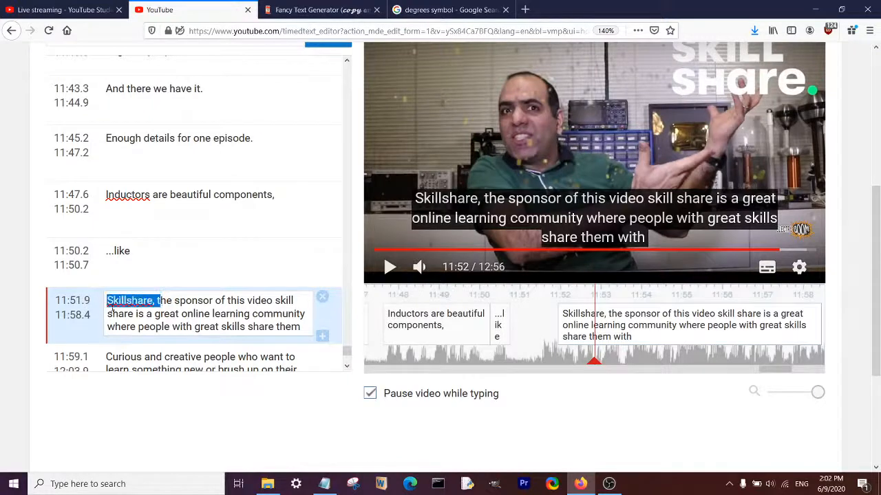
text(...t)
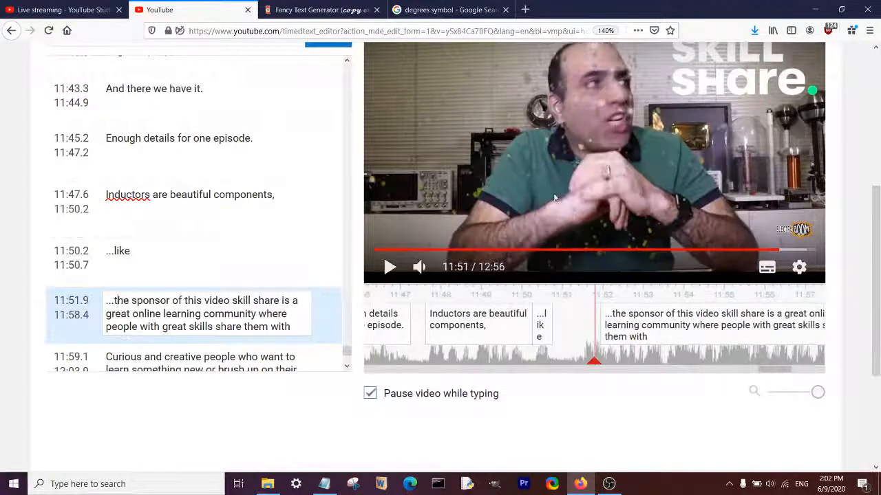
- End the 11:51.9 subtitle at 11:53.4 and move its text from "skill share is a great" onward into a new following subtitle
click(547, 157)
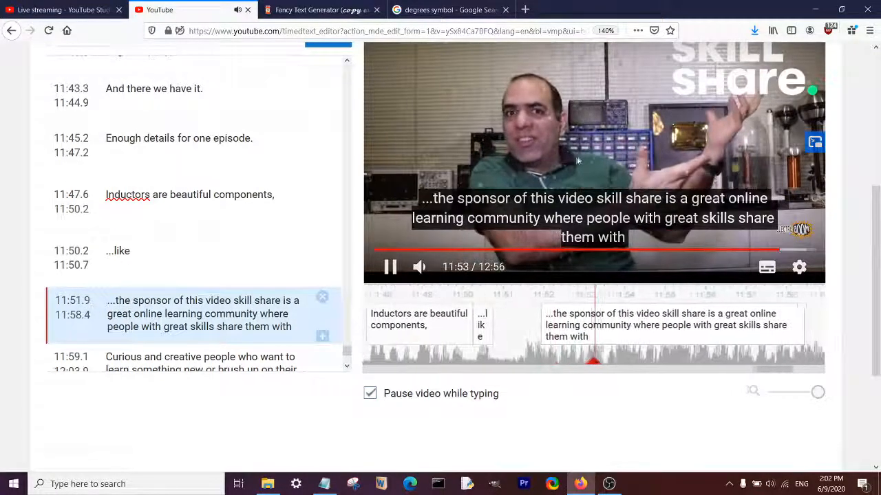
click(578, 156)
drag(772, 324, 565, 324)
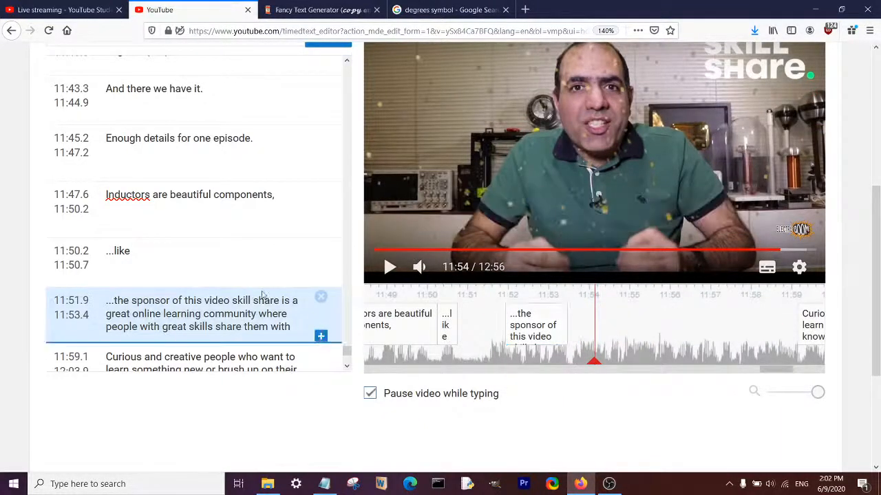
click(321, 335)
click(234, 196)
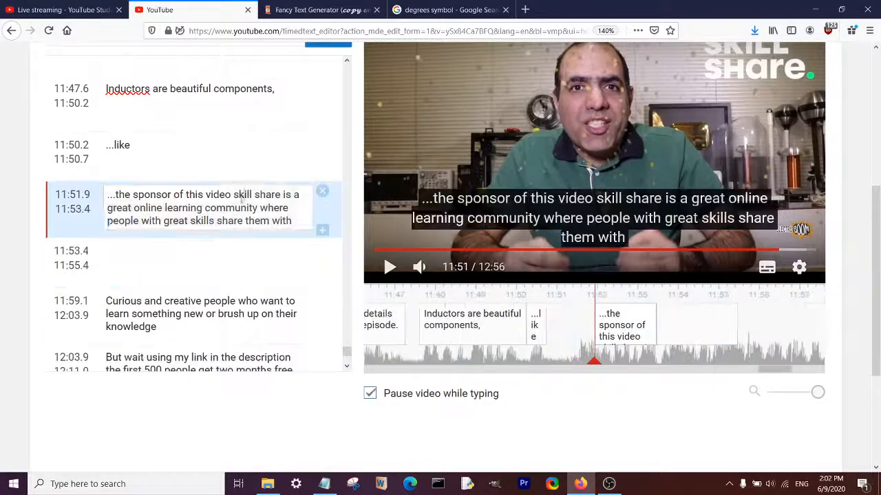
drag(232, 196, 303, 230)
key(ctrl+x)
click(124, 252)
key(ctrl+v)
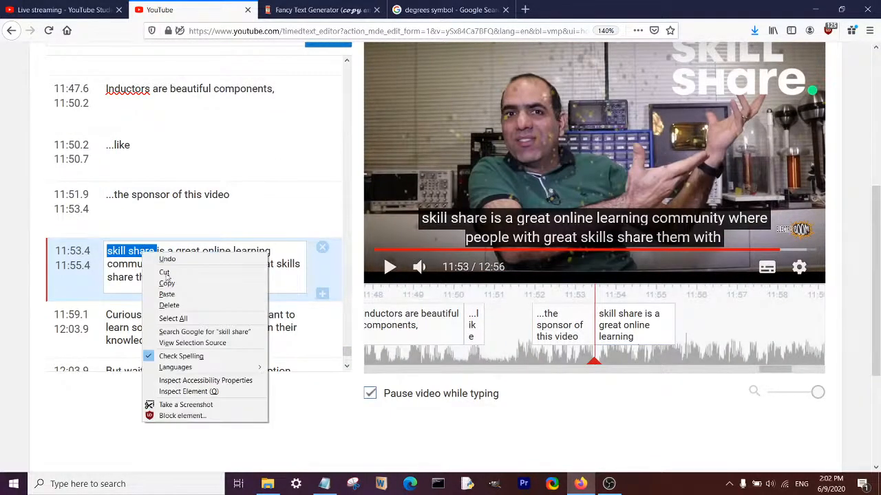
- Search Google for "skill share" to check the spelling and change it to "Skillshare" in the 11:53.4 subtitle
click(184, 333)
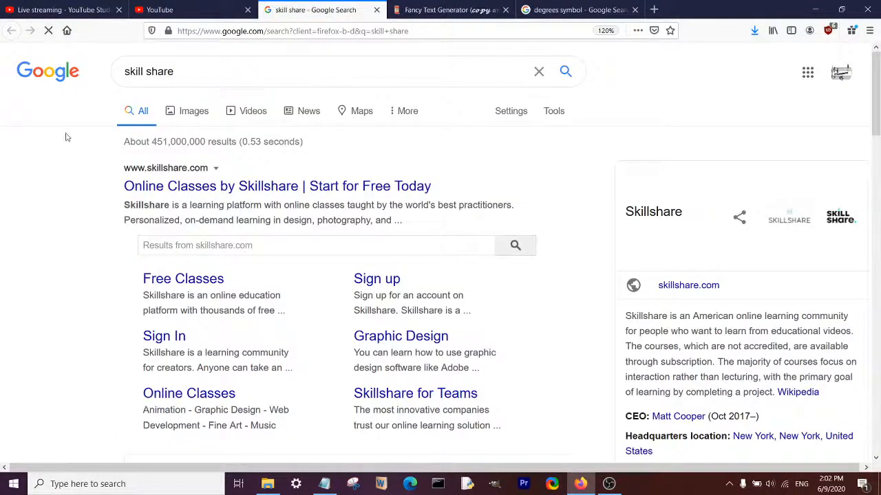
click(378, 10)
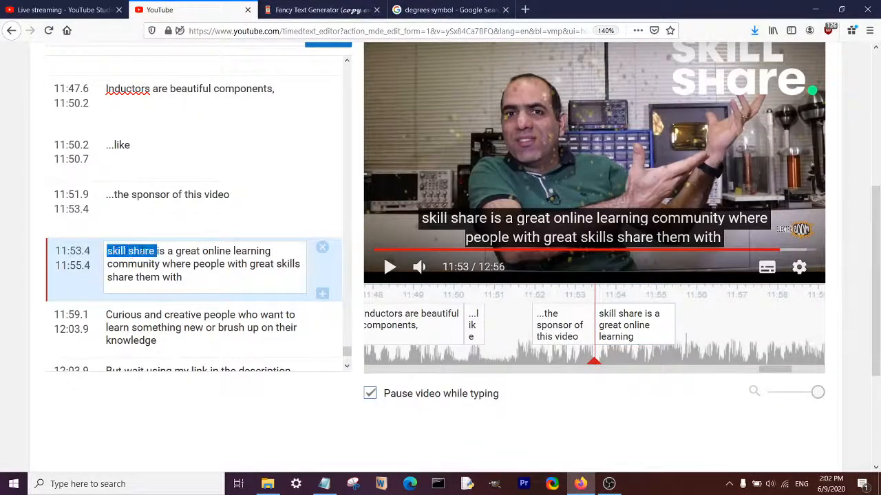
text(Skillshare)
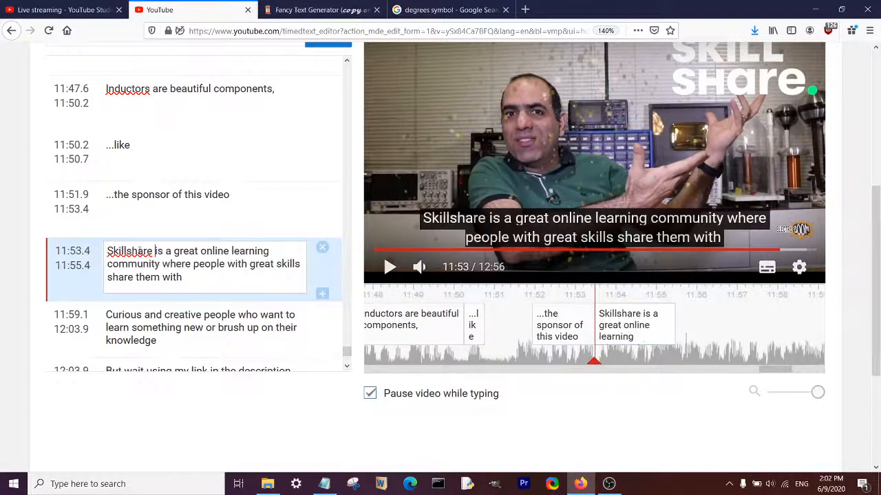
- Add a period at the end of the "...the sponsor of this video" subtitle
click(502, 171)
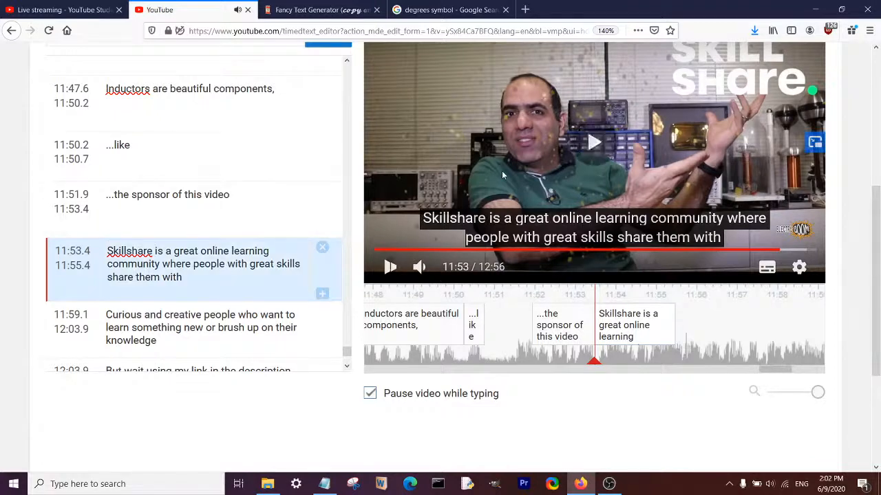
key(space)
click(257, 202)
text(.)
- Extend the 11:53.4 subtitle to 11:56.2 and move "where people with great skills share them with" into a new subtitle starting with "..."
click(233, 270)
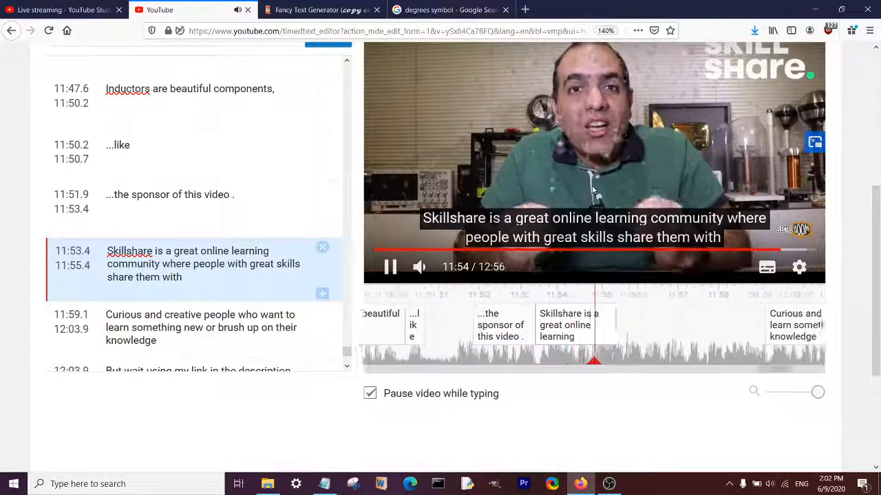
click(593, 192)
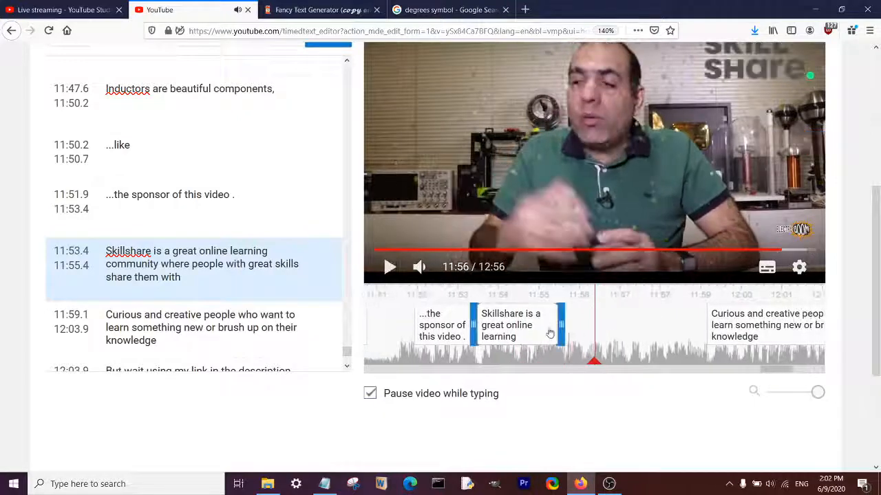
click(313, 301)
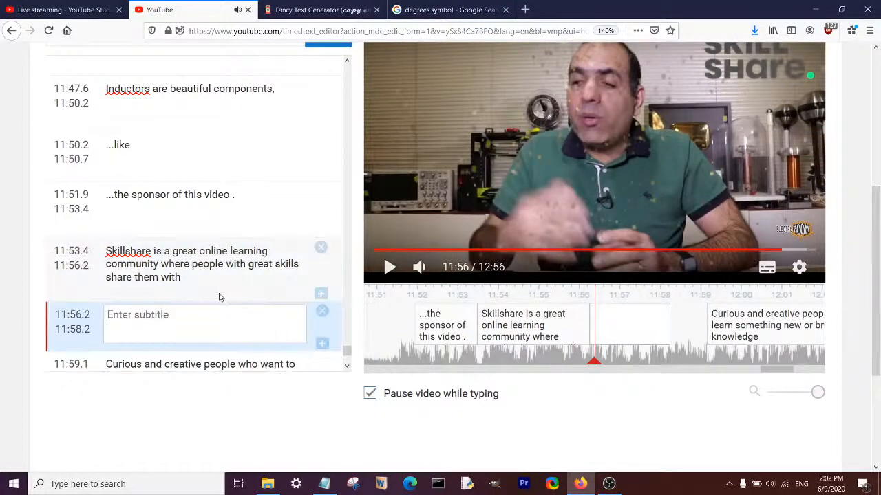
double_click(177, 264)
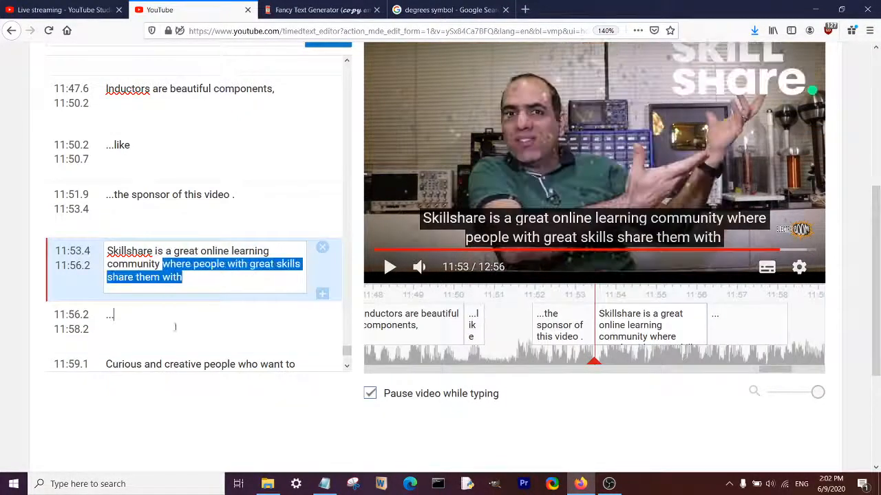
key(ctrl+v)
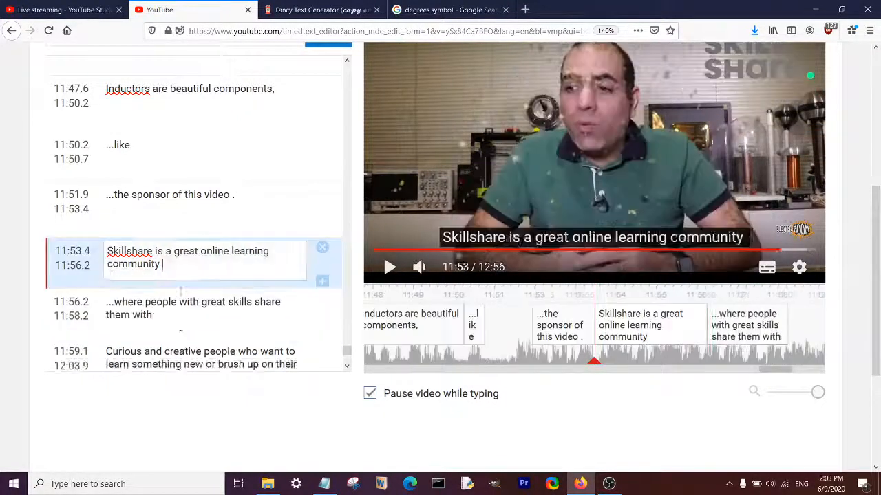
key(ctrl+a)
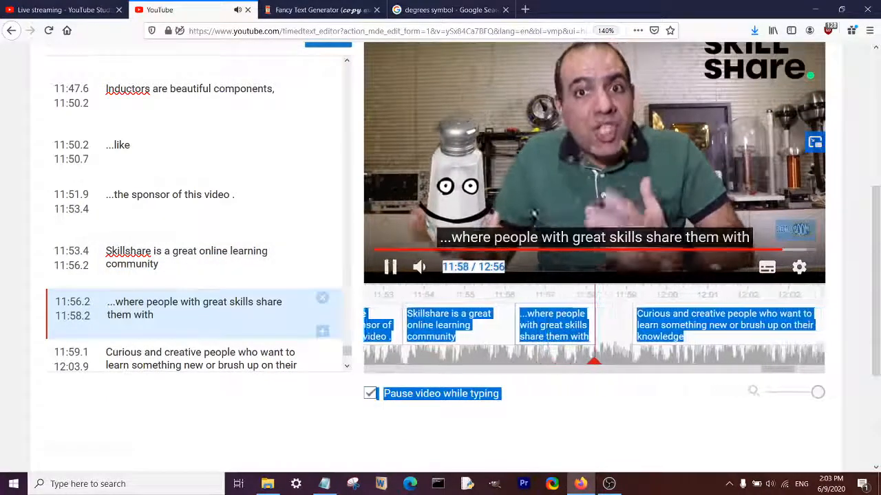
- End the 11:56.2 subtitle at 11:58.0 and split "share them with" into a new subtitle starting with "..."
click(580, 318)
drag(587, 316, 578, 316)
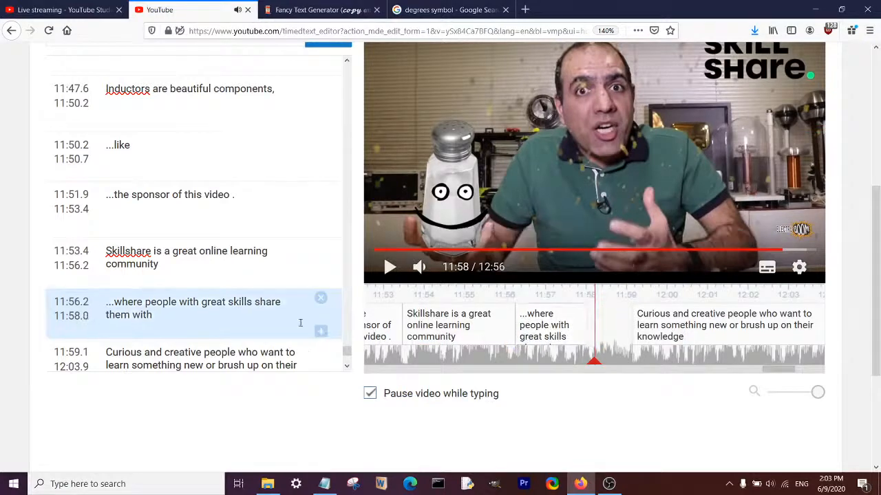
click(320, 331)
double_click(265, 205)
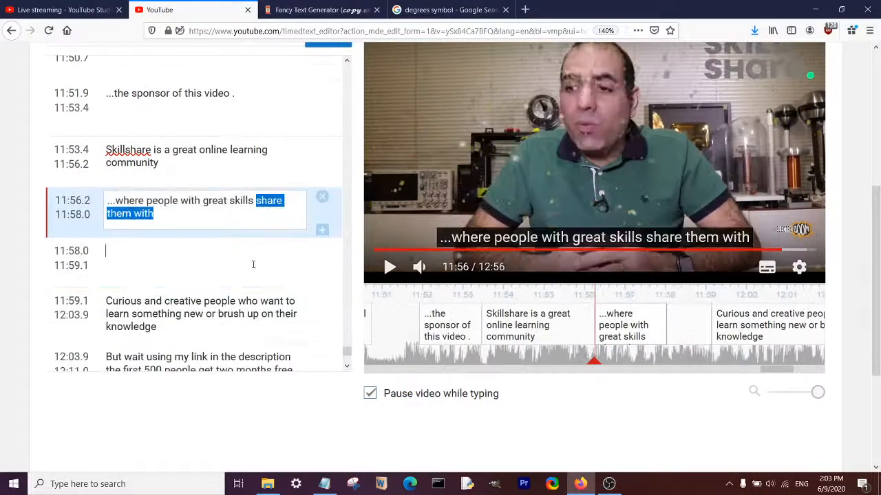
drag(253, 264, 199, 255)
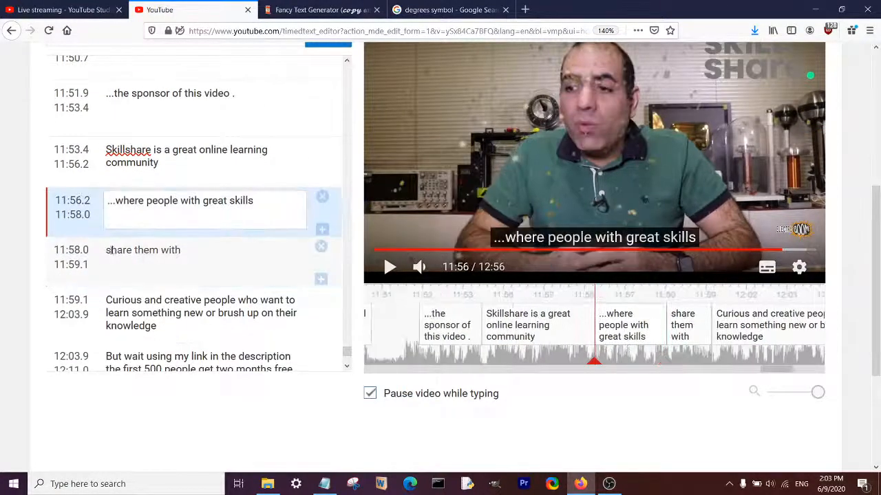
click(131, 256)
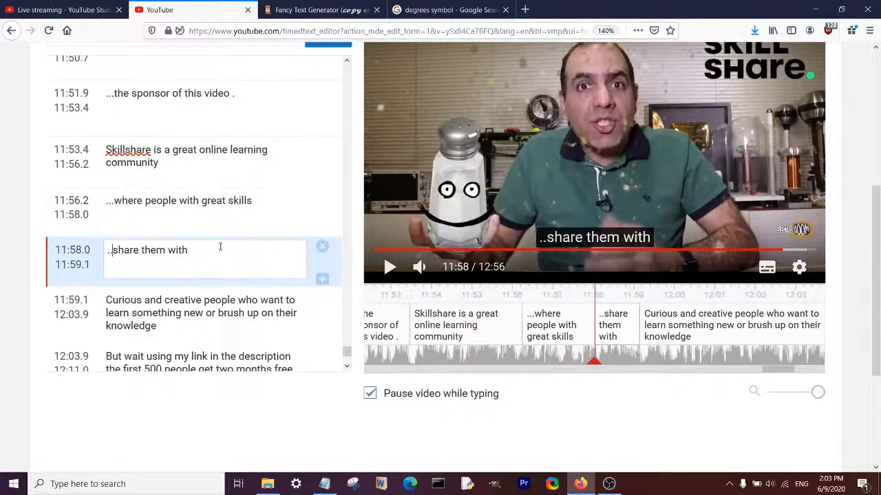
- Move "Curious and creative people" from the 11:59.1 subtitle to the end of "...share them with", using a lowercase "curious"
double_click(148, 297)
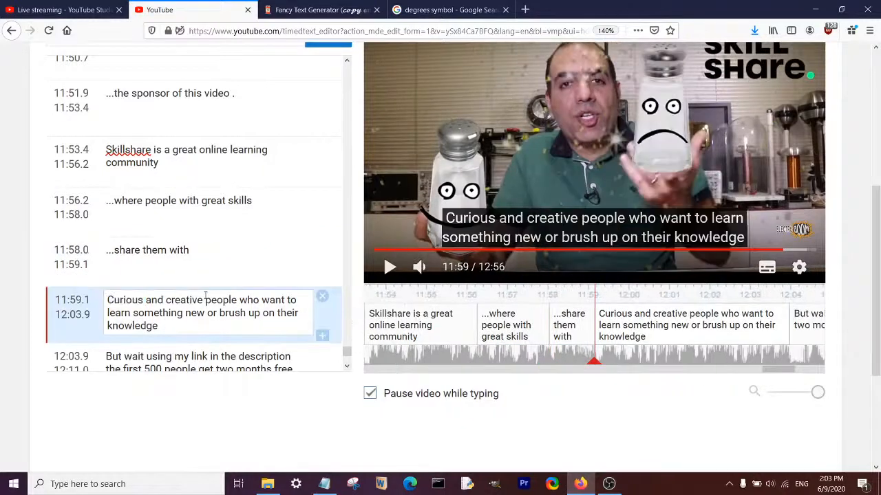
drag(240, 268, 203, 262)
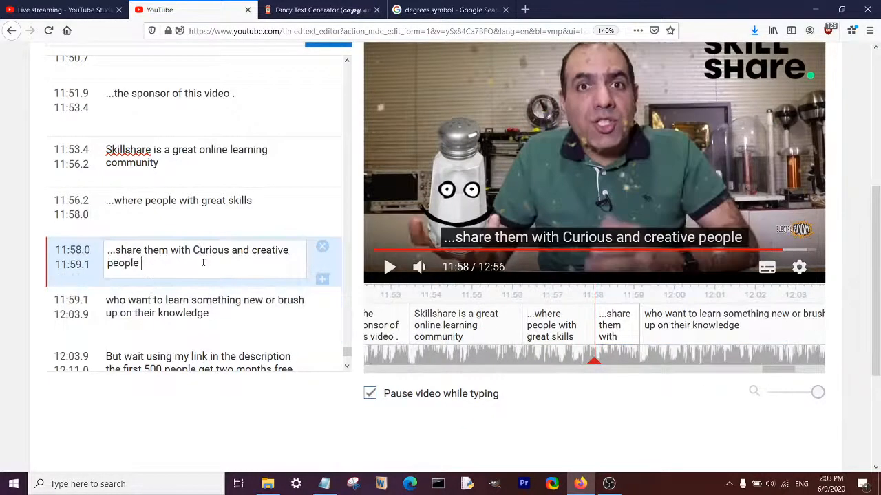
text(c)
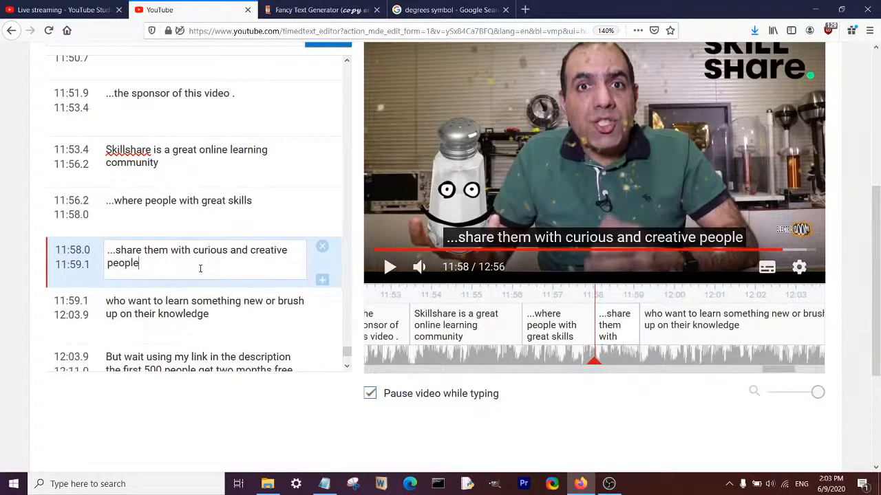
- Prefix the "who want to learn something new" subtitle with "..." and extend the 11:58.0 subtitle to 12:00.7, where the former begins
click(110, 298)
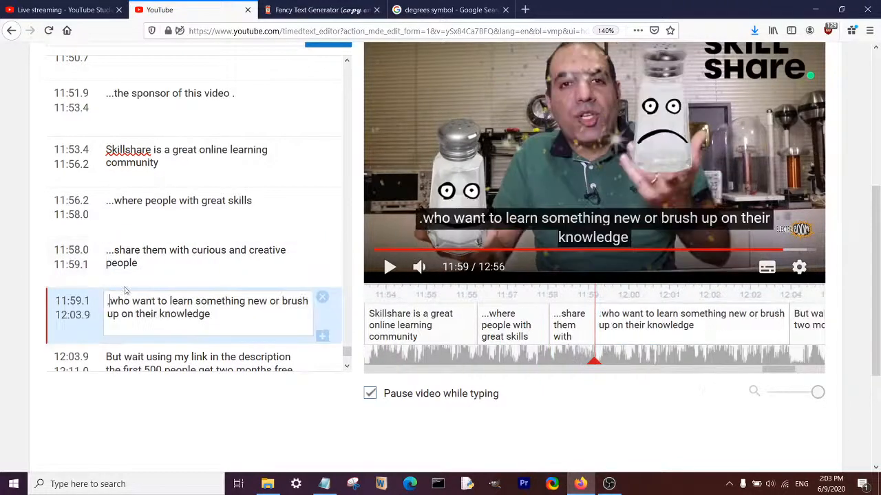
text(...)
click(174, 267)
click(601, 198)
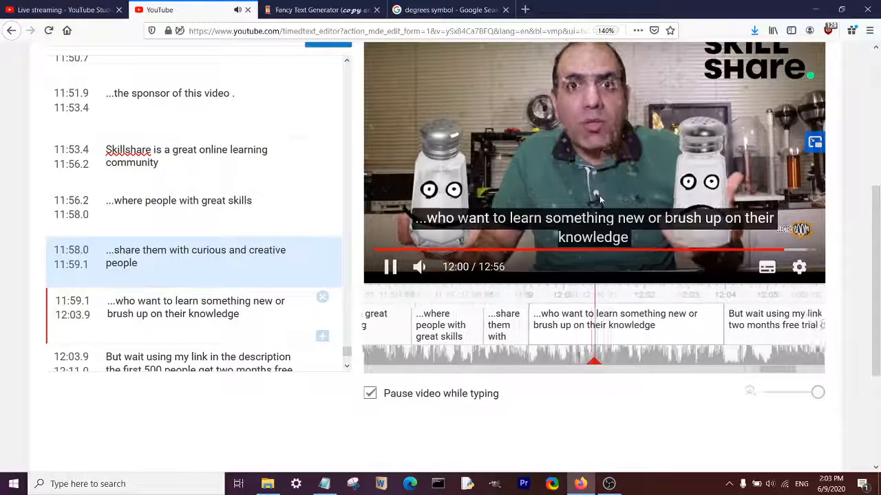
click(599, 195)
click(568, 349)
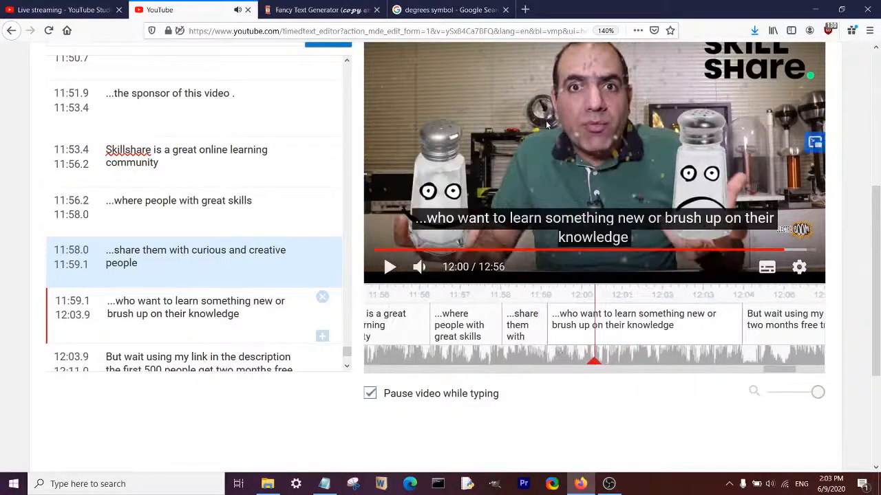
click(547, 157)
click(546, 157)
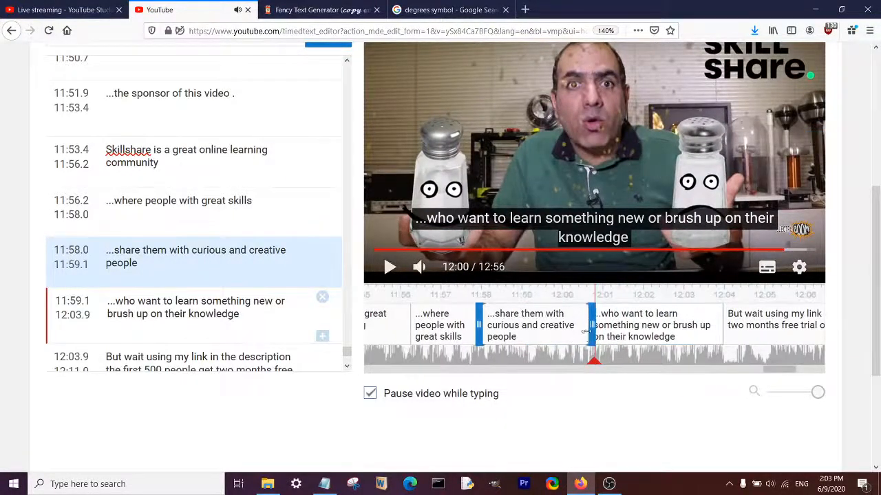
- End the 12:00.7 subtitle at 12:02.5 and start the "But wait using my link" subtitle at 12:04.2
click(553, 165)
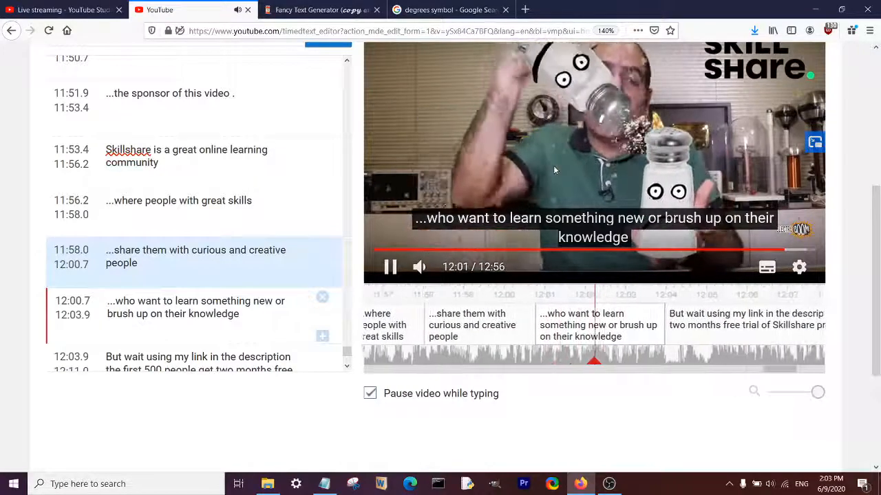
click(564, 332)
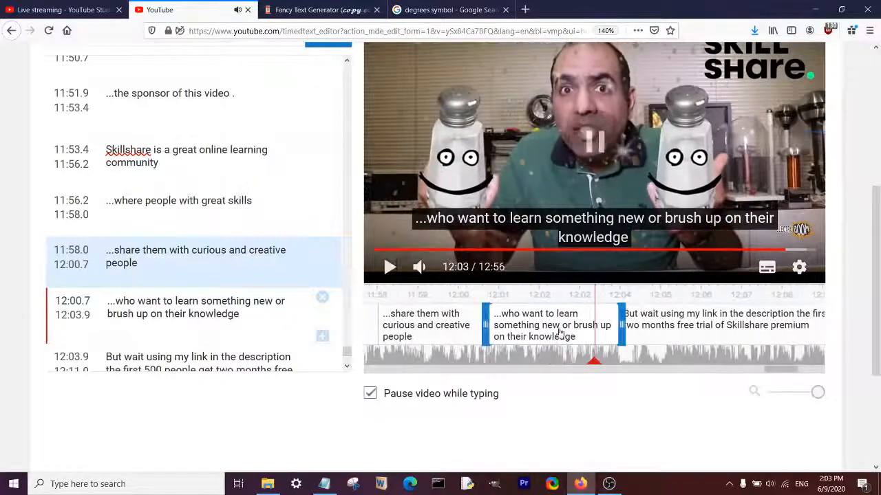
drag(563, 324, 560, 325)
click(617, 325)
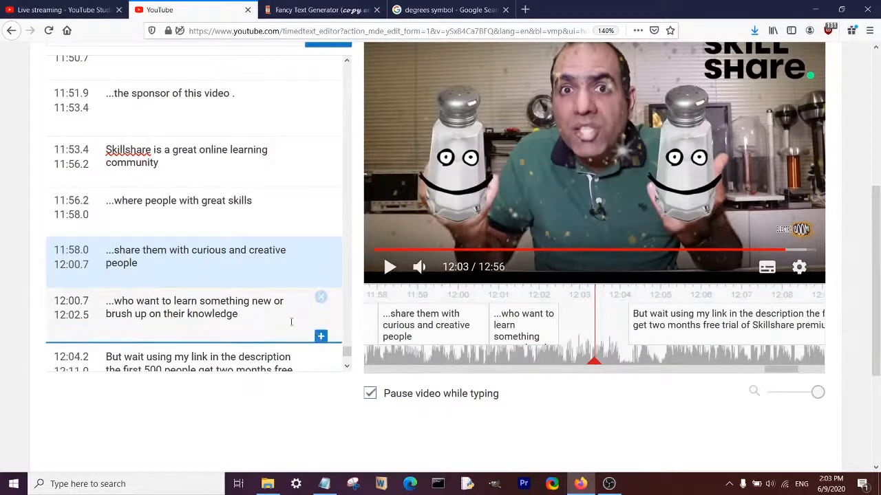
- Split "or brush up on their knowledge" into a new 12:02.5 subtitle starting with "..." and ending with a period
click(321, 336)
double_click(280, 195)
key(ctrl+x)
click(136, 262)
key(ctrl+v)
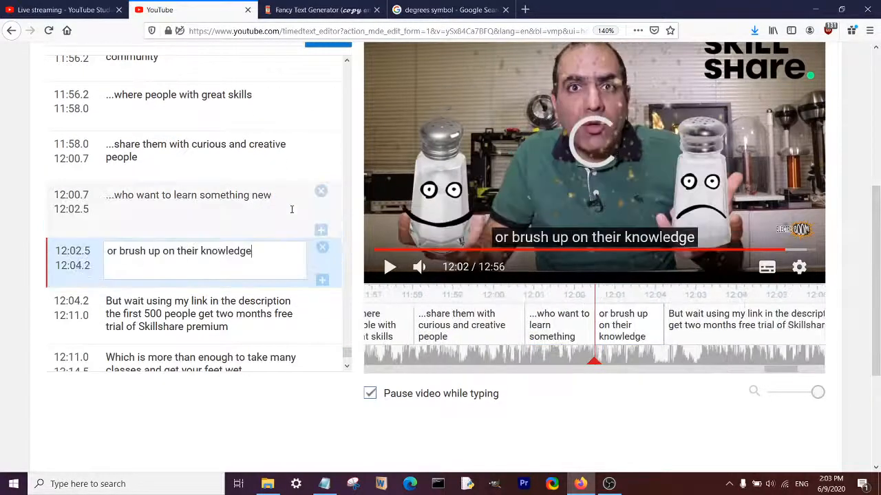
click(107, 257)
text(...)
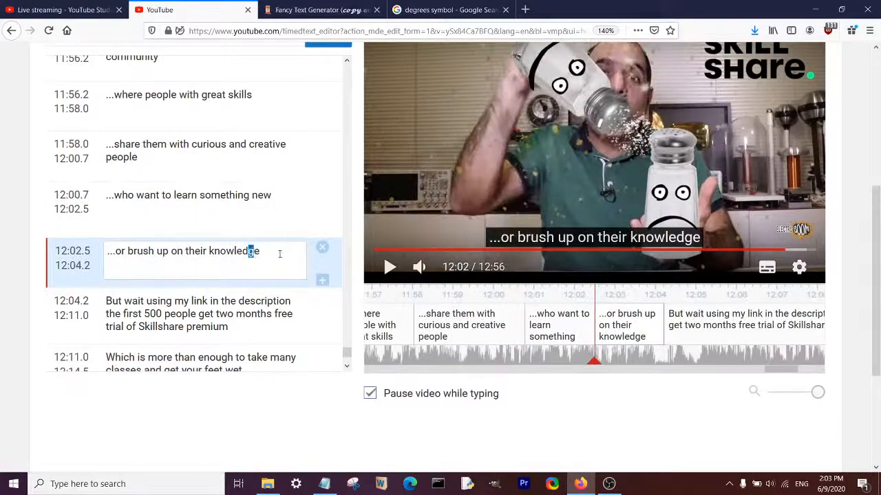
- Shorten the 12:04.2 "But wait using my link" subtitle to end at 12:04.9
click(177, 314)
click(435, 191)
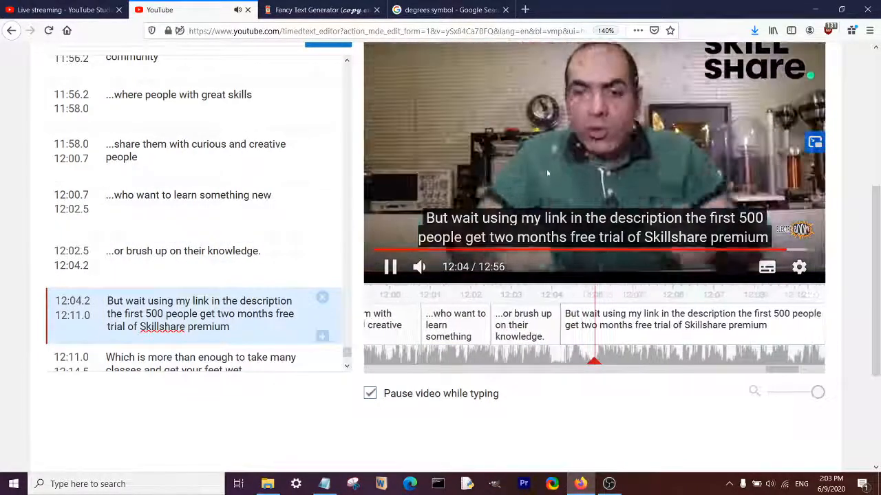
click(509, 189)
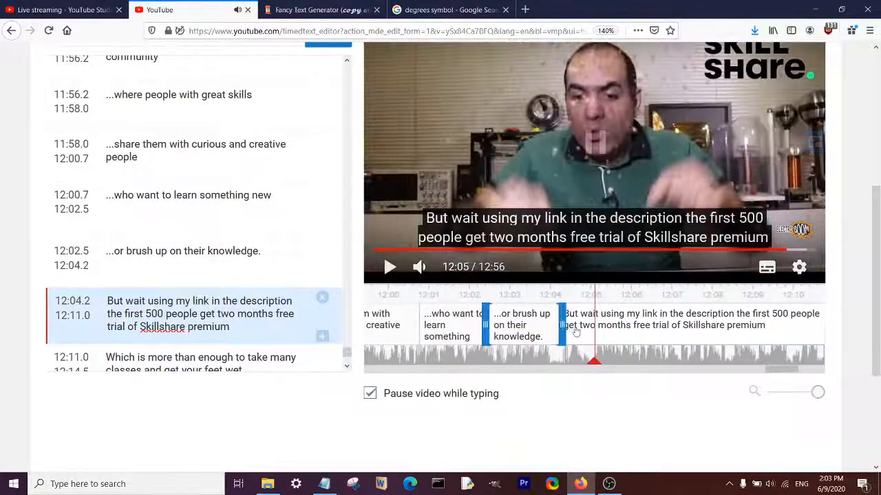
click(559, 220)
click(585, 213)
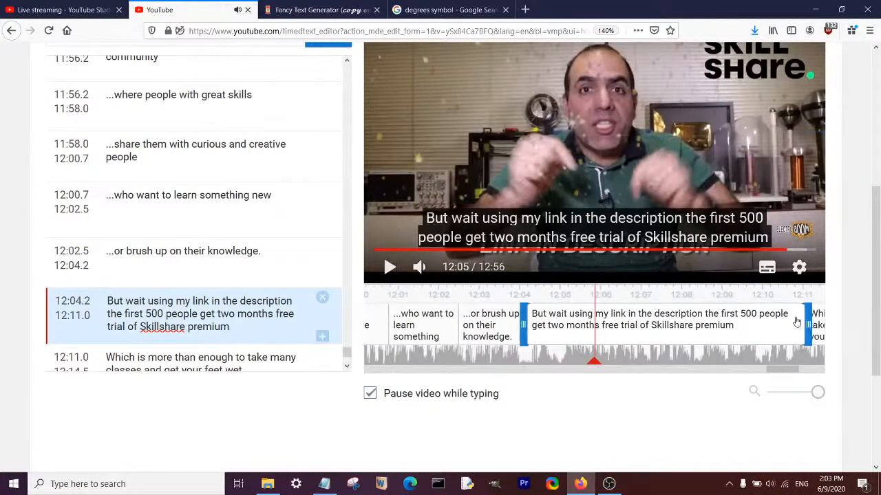
drag(796, 322, 557, 324)
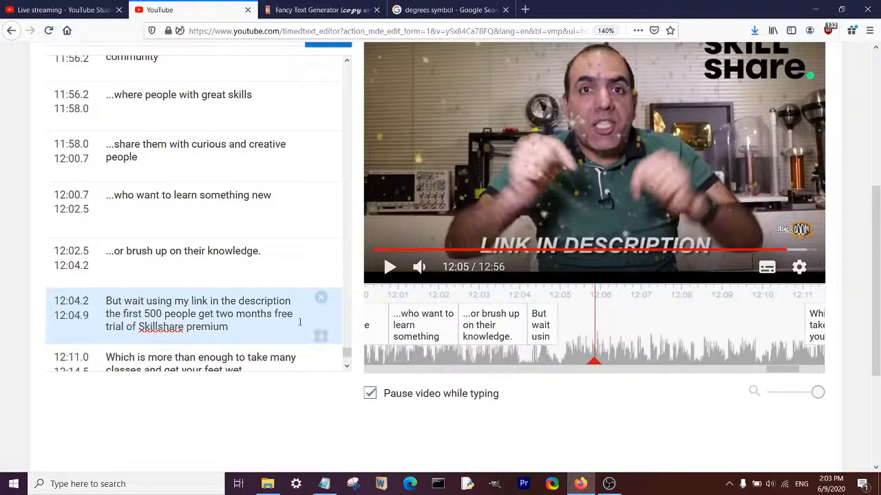
- Move "using my link in the description..." from the 12:04.2 subtitle into a new one, leaving "But wait!" with an exclamation mark
click(322, 337)
drag(148, 273, 194, 313)
key(ctrl+x)
click(194, 334)
key(ctrl+v)
click(184, 291)
text(,)
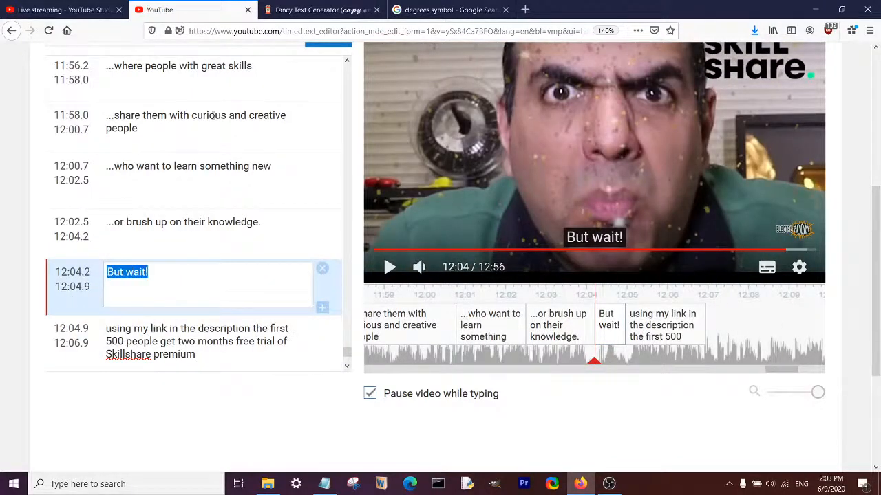
- Convert "But wait!" to wide-spaced lettering in the Fancy Text Generator and paste it over the 12:04.2 subtitle text
click(318, 10)
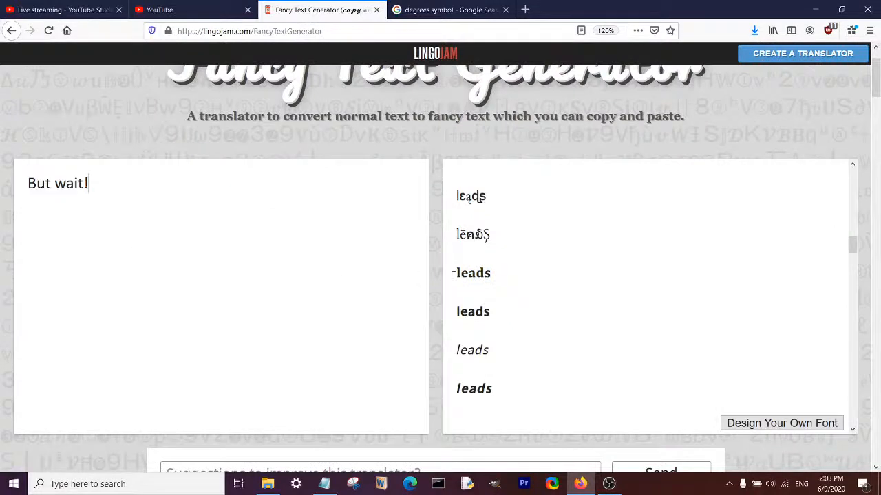
scroll(548, 282, up, 5)
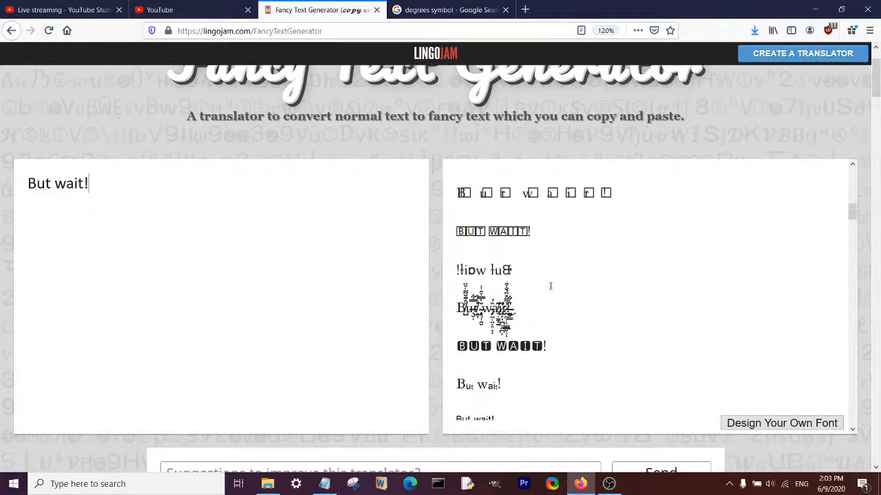
scroll(551, 286, up, 5)
scroll(552, 289, down, 3)
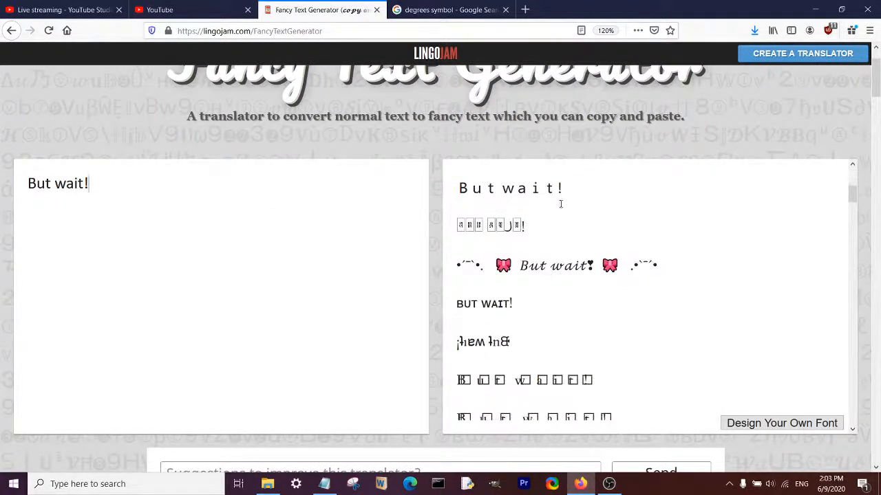
click(165, 10)
key(ctrl+v)
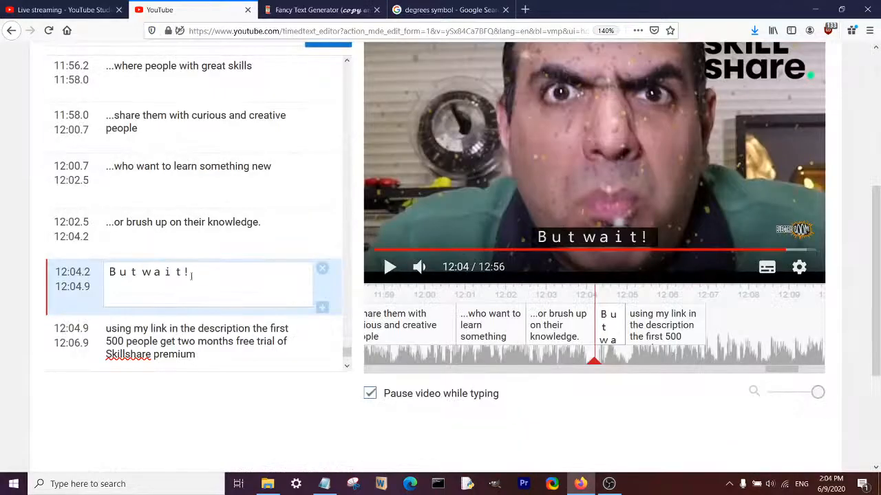
- Widen the gap between the two words of the wide-spaced "But wait!" subtitle
click(154, 311)
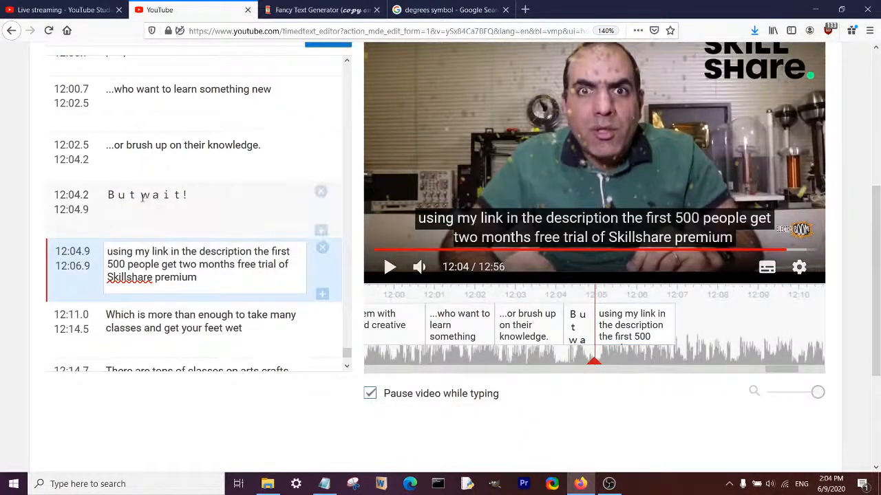
key(ctrl+Tab)
key(ctrl+shift+Tab)
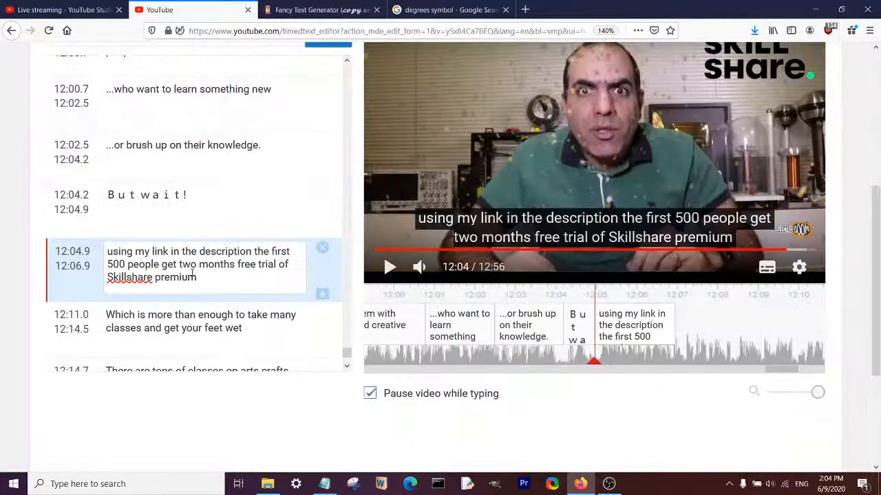
click(140, 198)
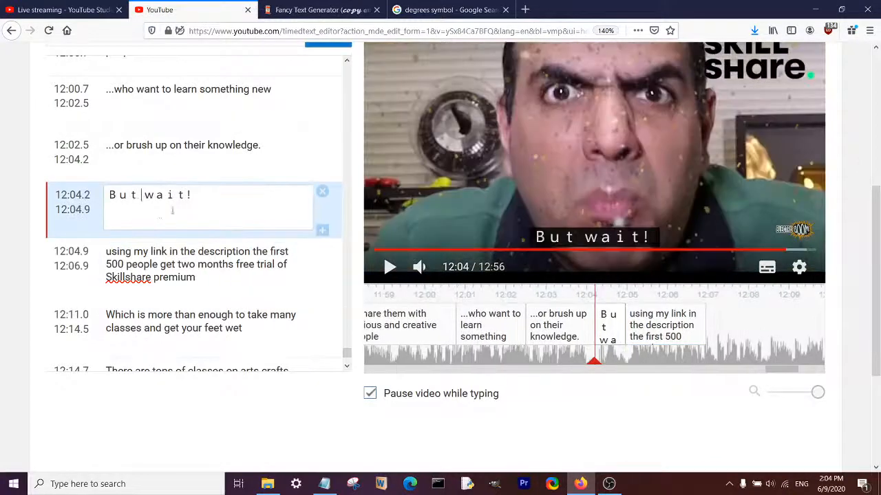
- End the 12:04.9 subtitle at 12:06.6 and move "the first 500 people get two months free trial of Skillshare premium" into a new subtitle
click(195, 256)
click(500, 192)
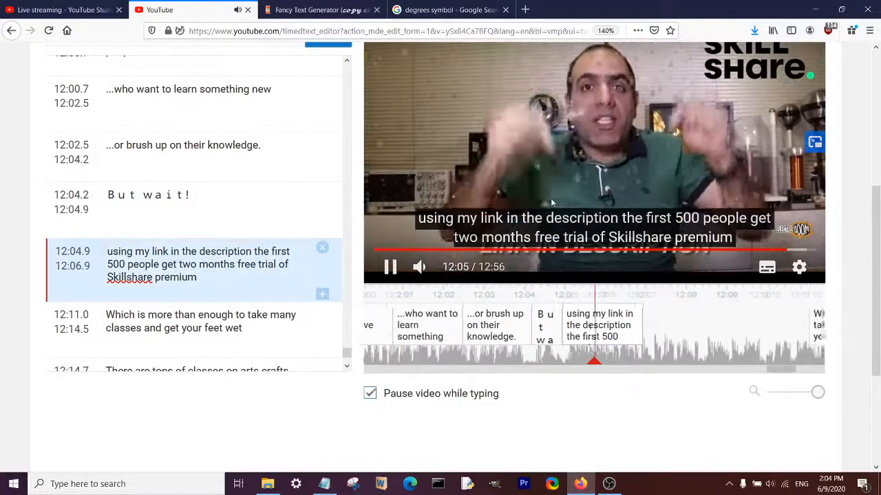
click(587, 321)
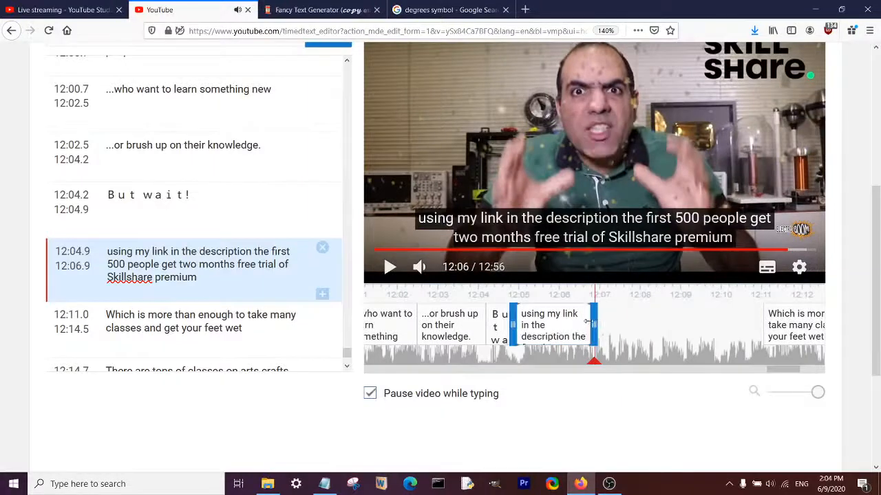
click(321, 294)
click(259, 276)
drag(258, 281, 253, 252)
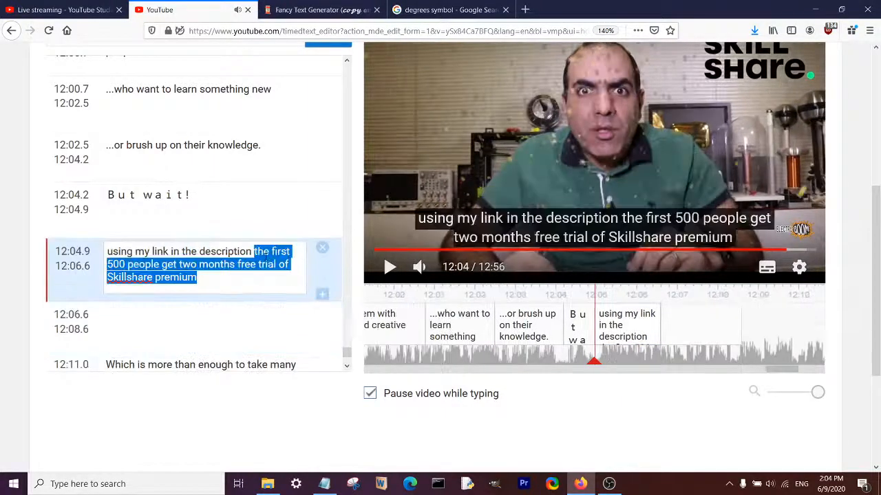
key(ctrl+x)
click(256, 320)
key(ctrl+v)
- Correct the 12:04.9 subtitle to "Using my link in the description," and prefix the 12:06.6 subtitle with "..."
click(260, 264)
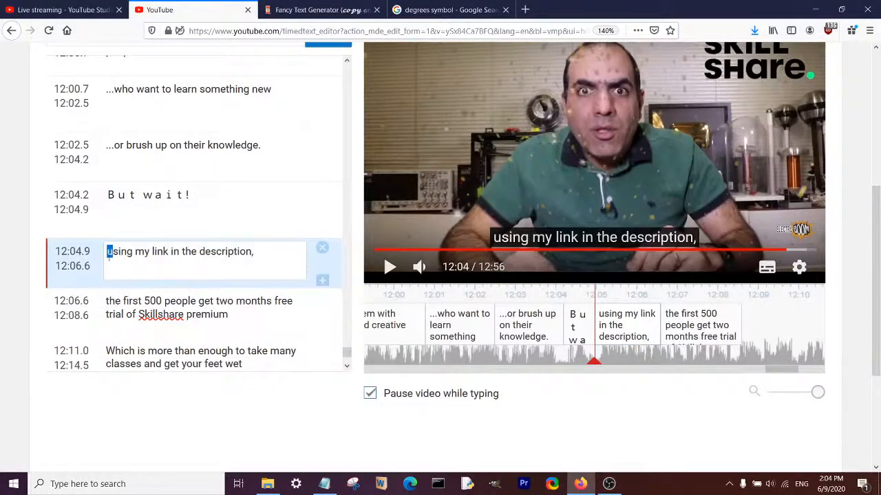
text(U)
click(107, 300)
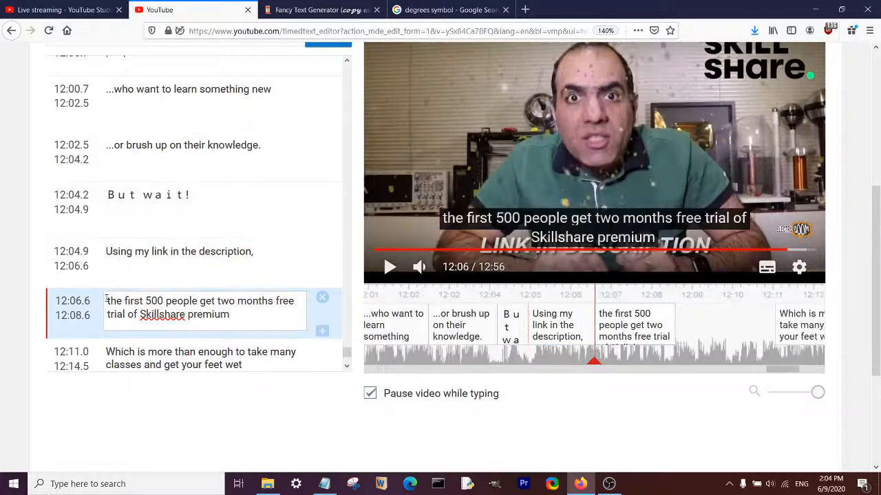
text(...)
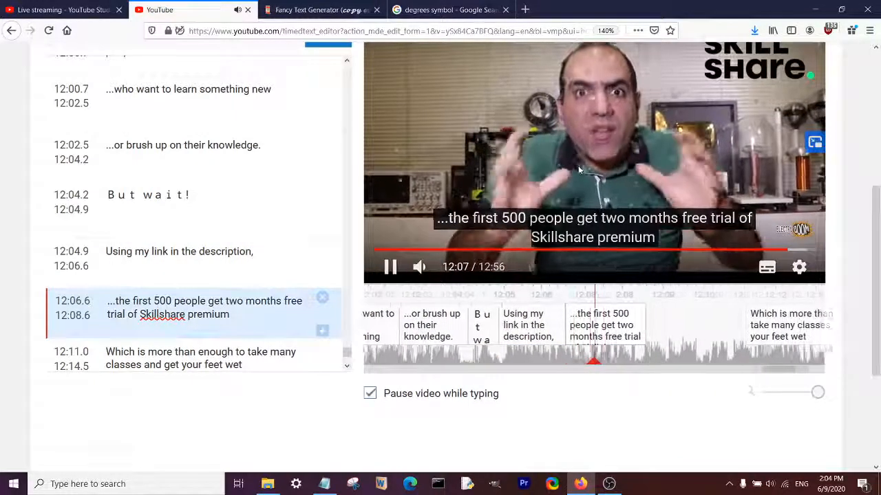
- End the 12:06.6 subtitle at 12:08.0 and split "get two months free trial of Skillshare premium" into a new subtitle starting with "..."
click(587, 170)
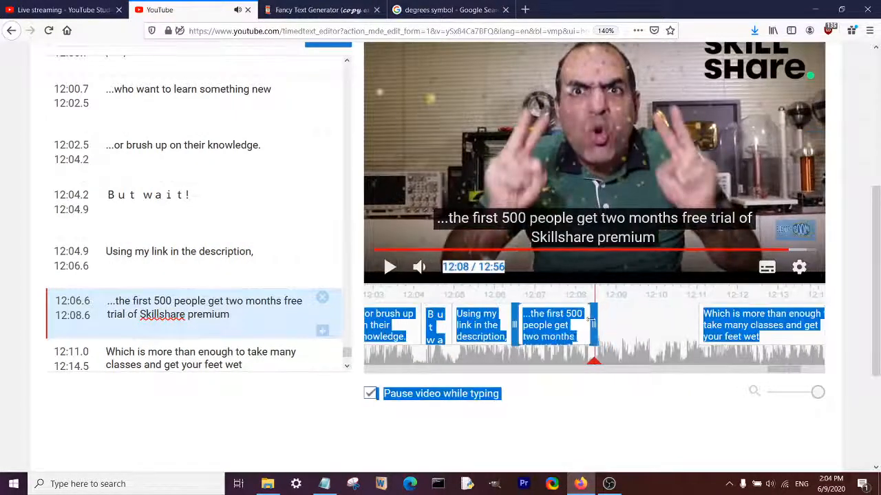
click(322, 331)
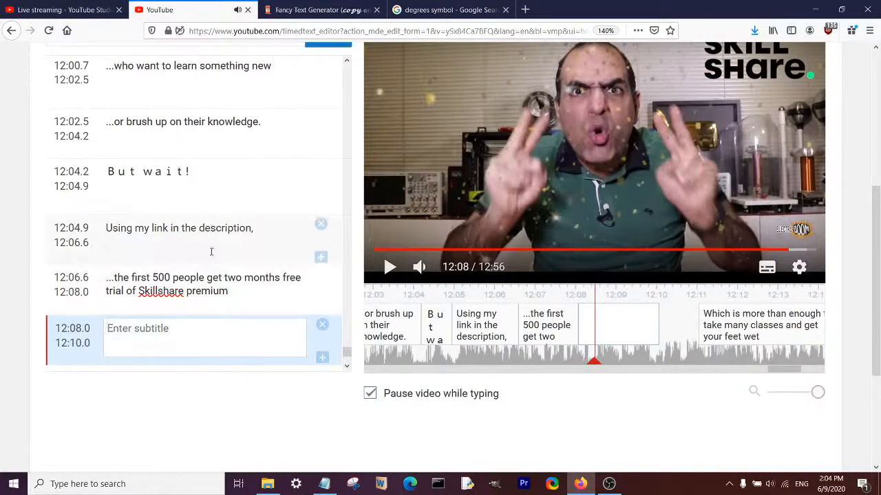
drag(207, 277, 230, 292)
drag(217, 292, 219, 337)
click(216, 304)
key(BackSpace)
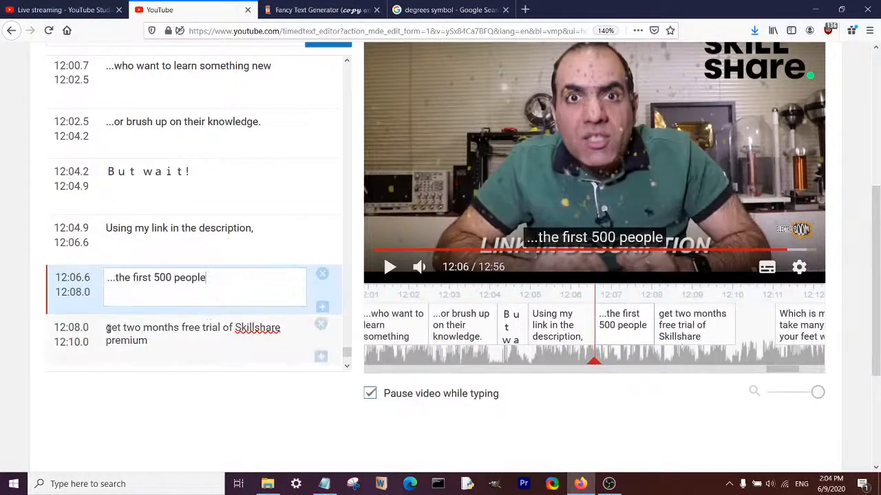
click(107, 328)
text(...)
- Extend the 12:08.0 subtitle to 12:11.0 and add a comma after "premium"
click(521, 191)
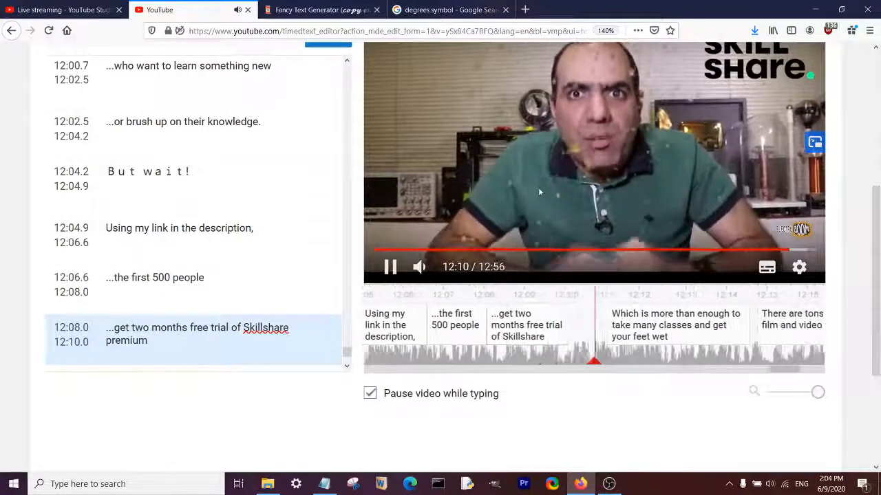
click(531, 328)
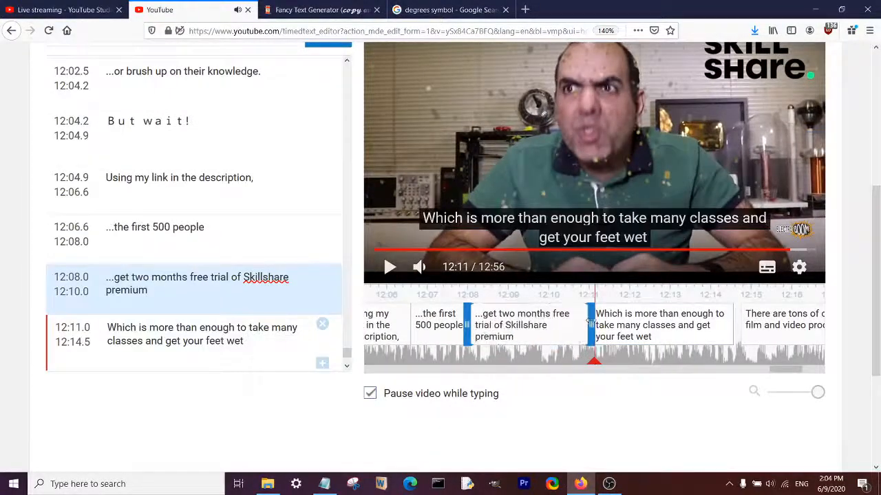
scroll(161, 250, down, 1)
click(154, 219)
text(,)
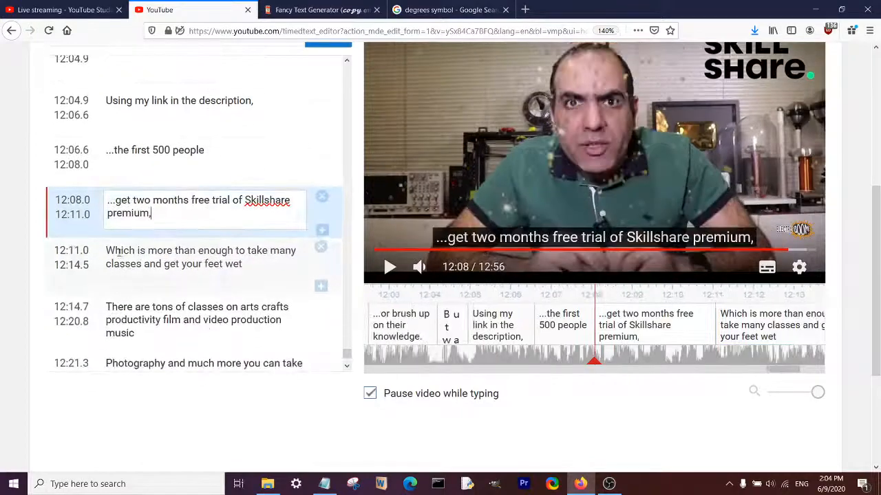
- Change "Which" to "...which" at the start of the 12:11.0 subtitle
click(117, 251)
key(BackSpace)
text(...w)
- End the 12:11.0 subtitle at 12:13.6 and start the "There are tons of classes" subtitle at 12:15.0
click(501, 191)
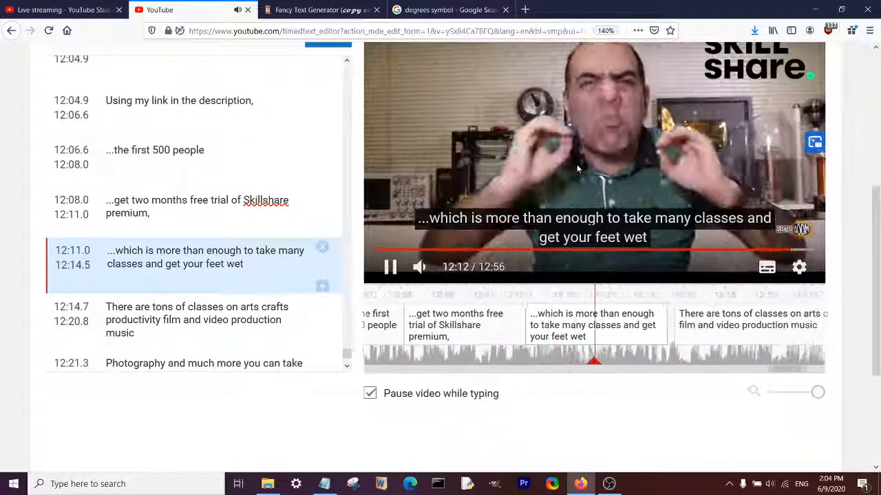
click(622, 330)
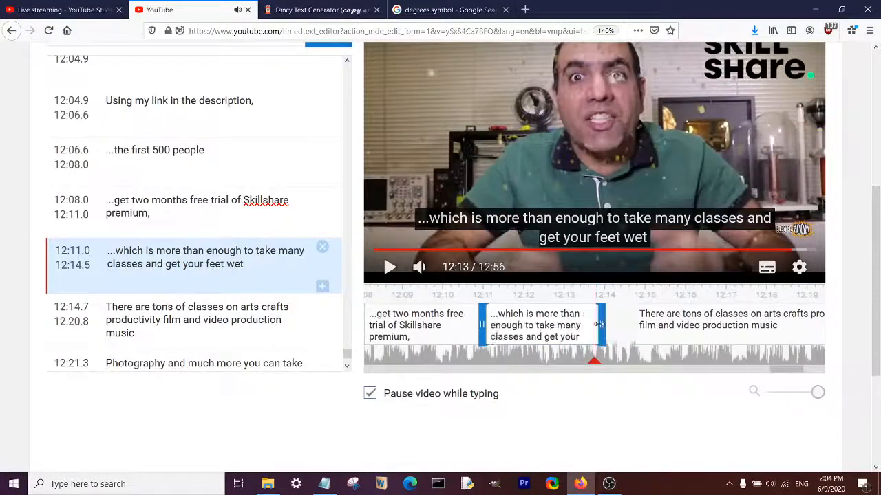
drag(596, 324, 647, 323)
click(594, 203)
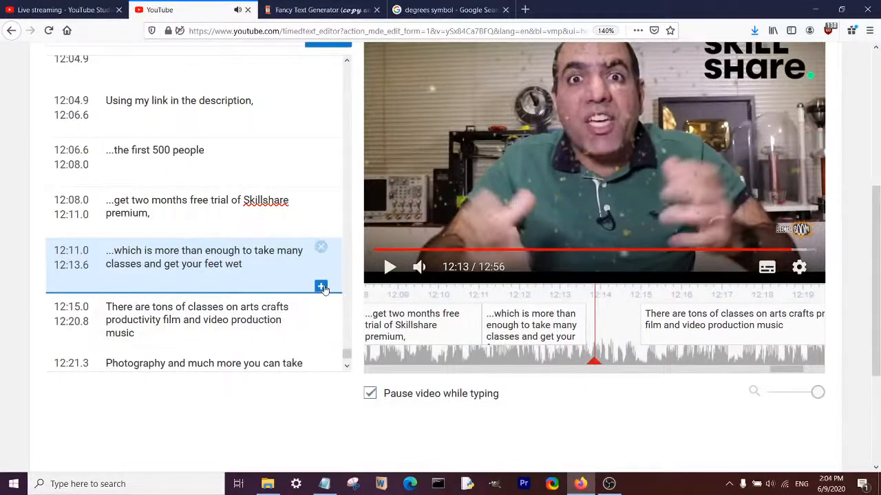
- Split "and get your feet wet" into a new subtitle after the 12:11.0 one, starting with "..." and ending with a period
click(321, 286)
text(...)
drag(145, 264, 223, 272)
key(ctrl+x)
click(223, 308)
key(ctrl+v)
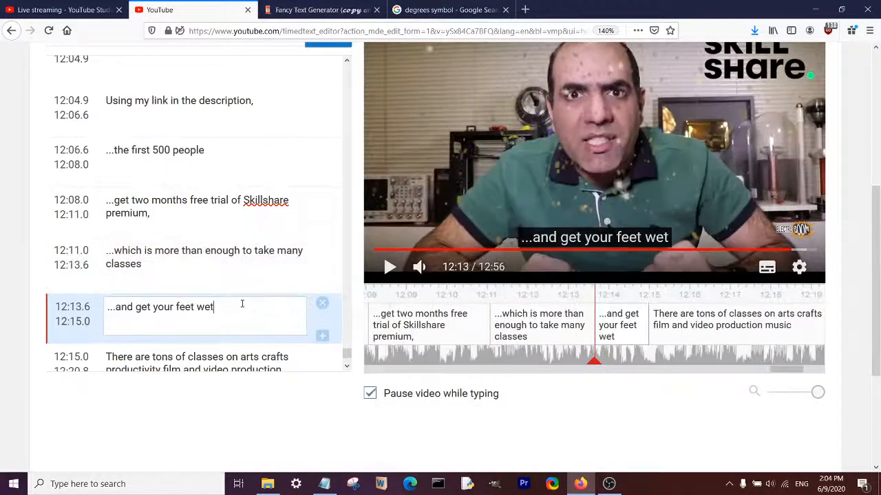
text(.)
click(221, 265)
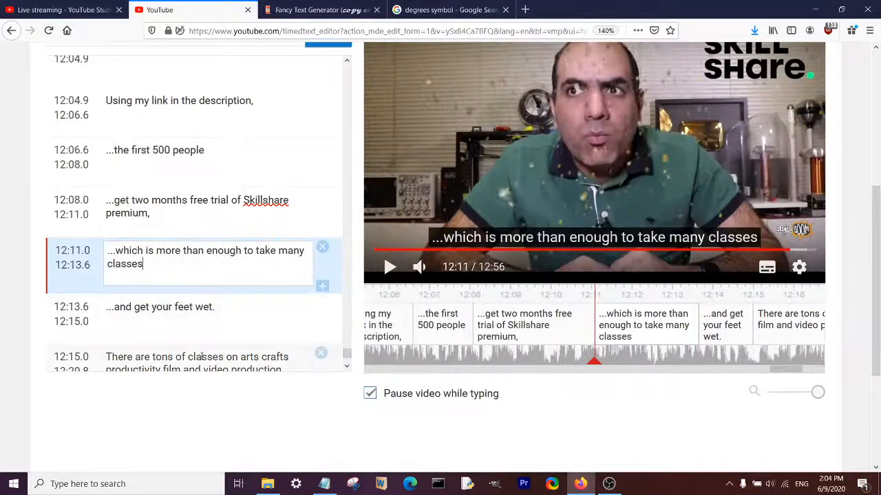
- Play through the 12:15.0 subtitle and end it at 12:16.6
click(201, 357)
click(528, 170)
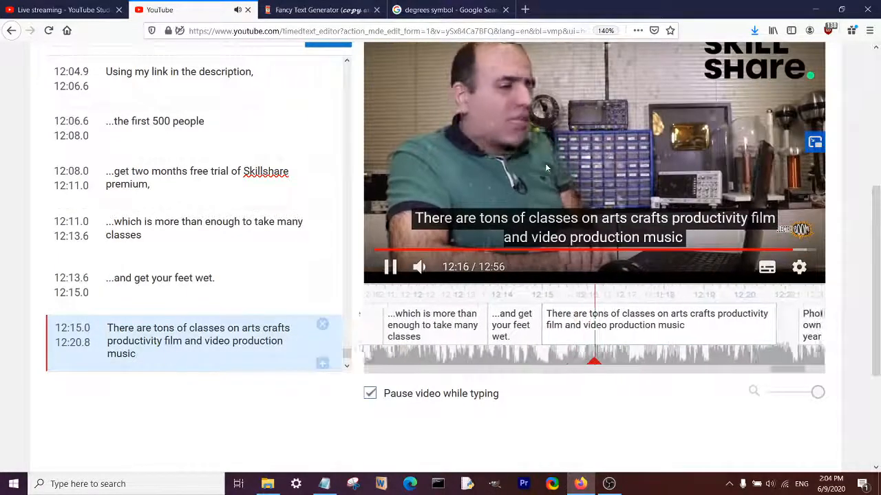
click(547, 170)
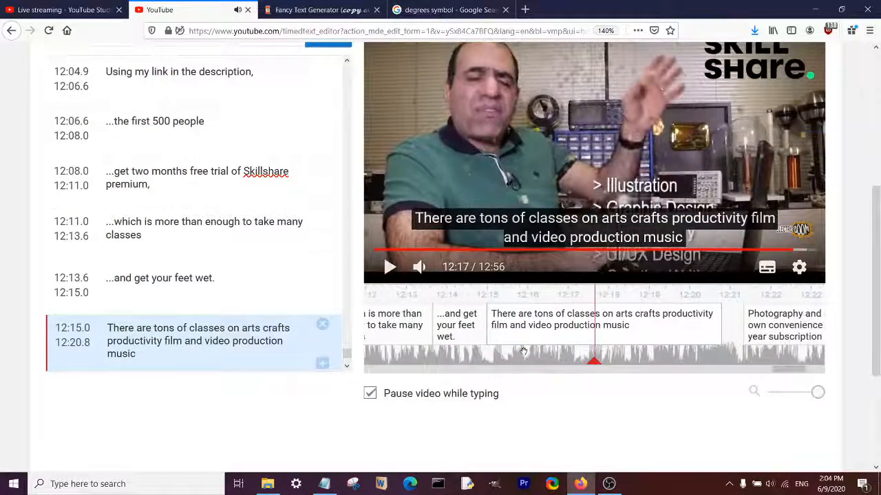
click(523, 352)
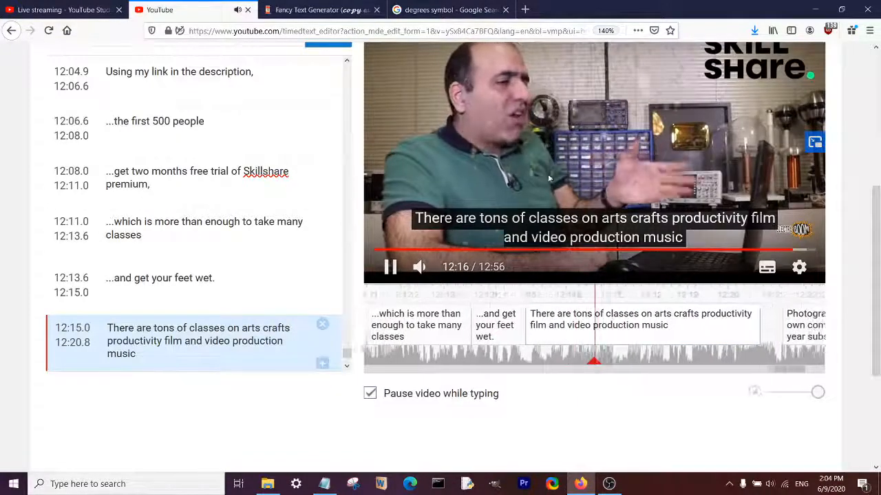
click(626, 333)
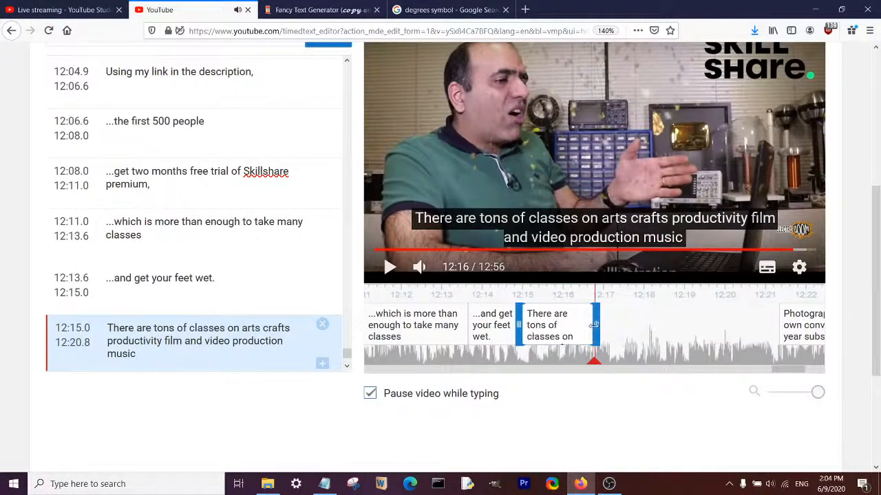
drag(593, 325, 589, 326)
- Move the 12:15.0 subtitle's text from "arts crafts" onward into a new subtitle at 12:16.6, starting with "..."
click(321, 366)
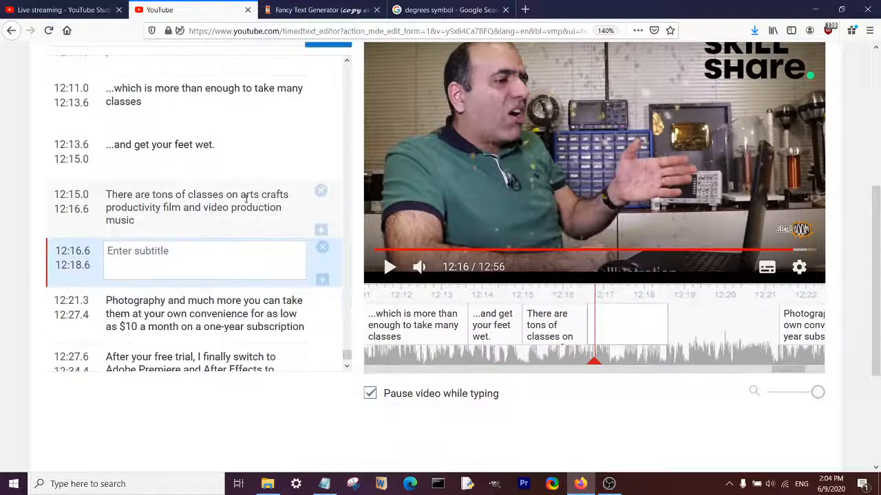
double_click(246, 197)
key(ctrl+shift+End)
key(ctrl+x)
click(245, 258)
key(ctrl+v)
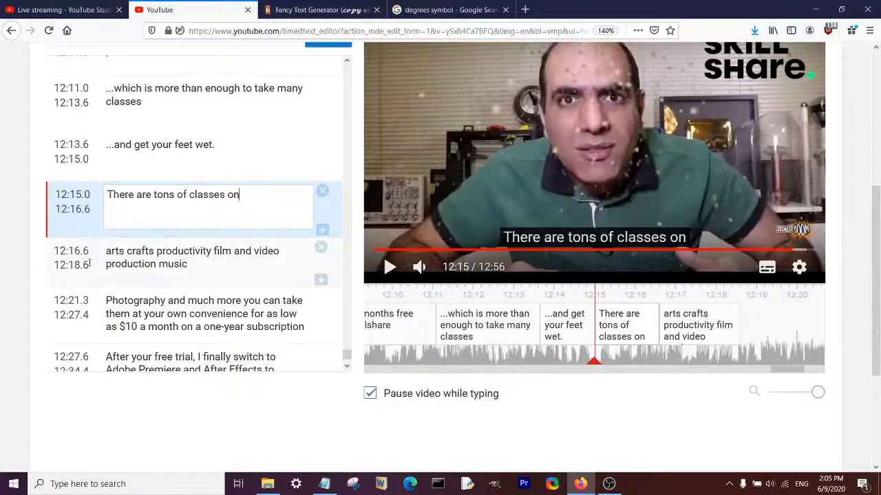
click(106, 252)
text(...)
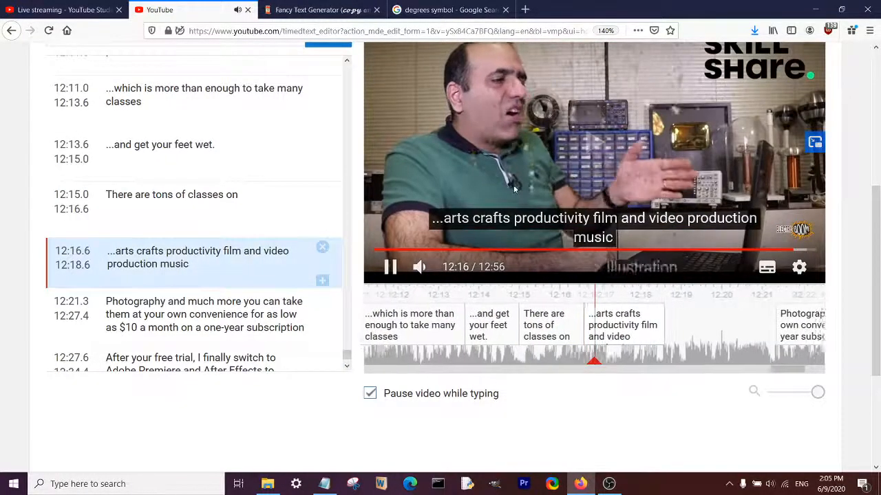
- End the 12:16.6 subtitle at 12:17.3 with only "...arts," and move the remaining text into a new subtitle beginning "...crafts,"
click(549, 183)
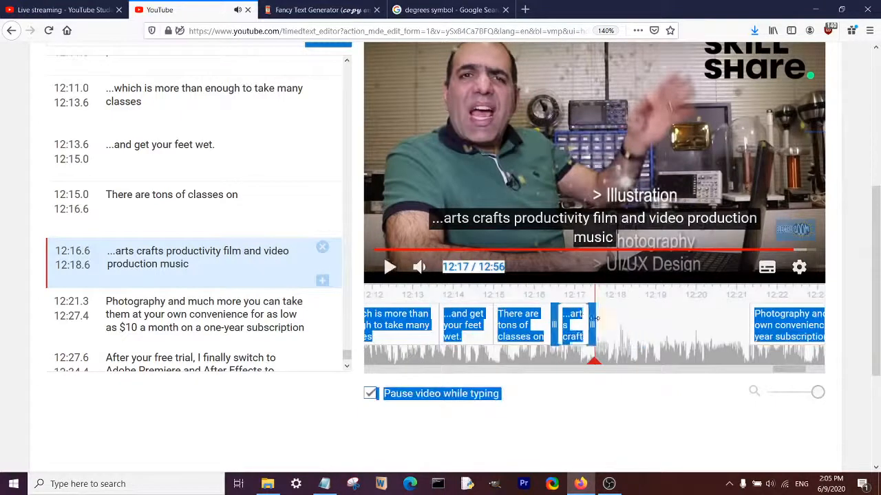
drag(597, 319, 587, 320)
click(320, 281)
drag(136, 252, 196, 266)
drag(177, 266, 181, 311)
click(158, 269)
key(BackSpace)
text(,)
click(108, 305)
text(...arts)
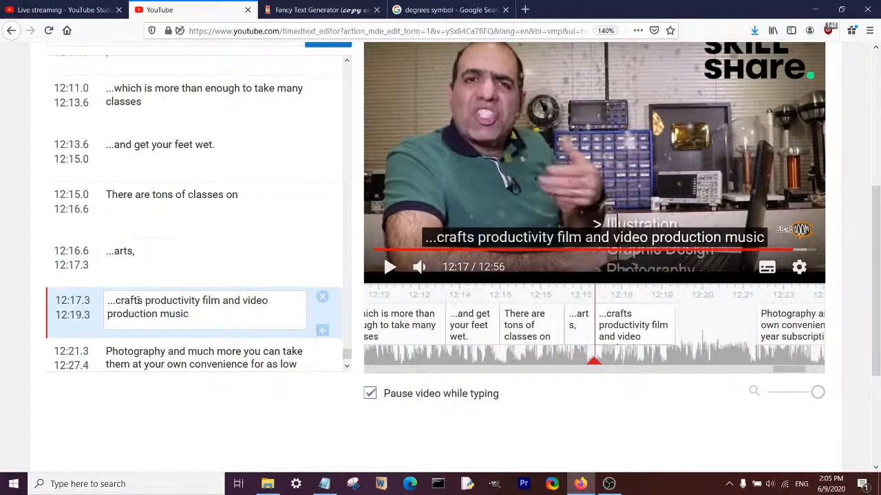
text(,)
- End the 12:17.3 subtitle at 12:17.9 and insert an empty subtitle from there to 12:19.0
click(589, 205)
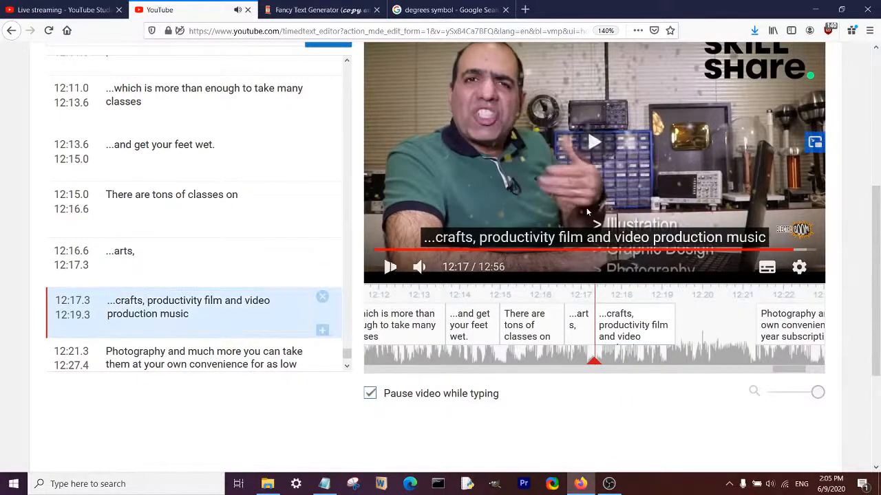
click(647, 320)
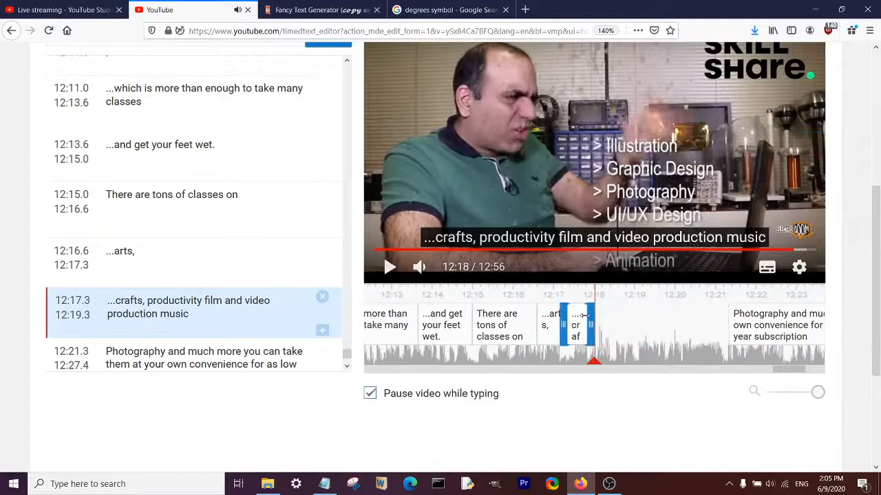
drag(590, 312, 588, 311)
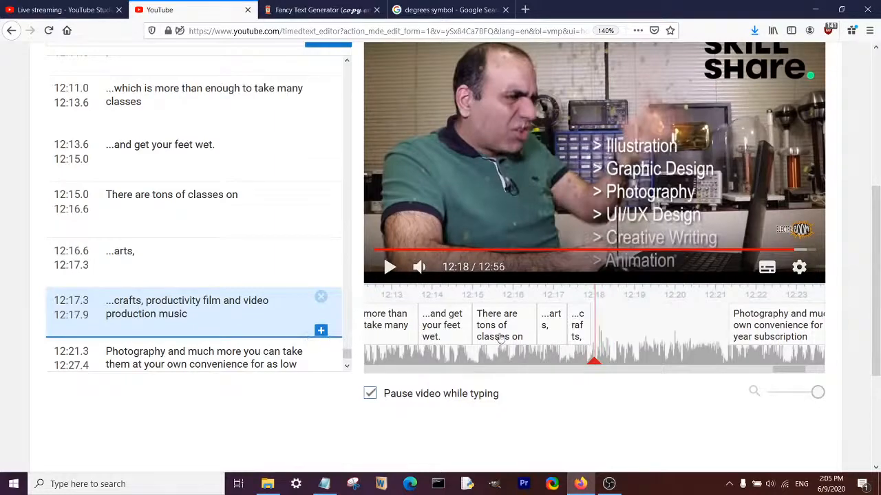
click(321, 331)
click(567, 198)
drag(632, 331, 600, 319)
drag(583, 277, 585, 278)
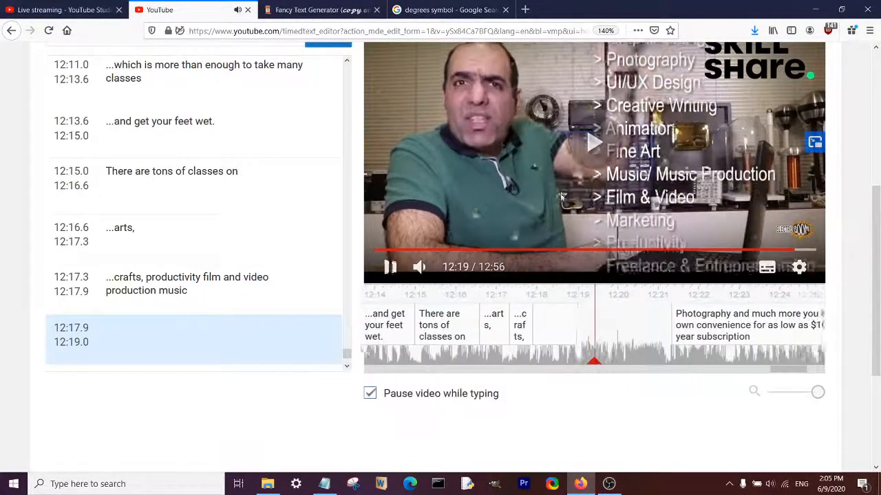
- Move "film and video production music" into the empty 12:17.9 subtitle and end the 12:17.3 subtitle's text with a period
scroll(227, 253, down, 2)
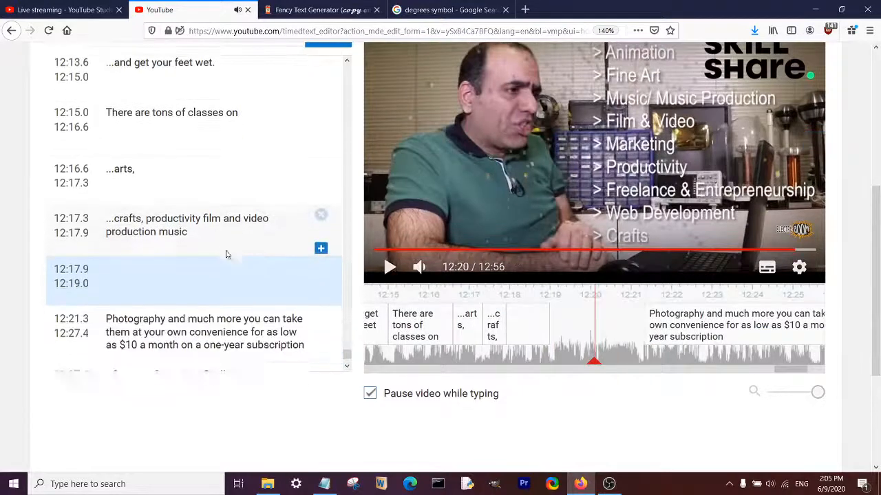
click(208, 200)
drag(205, 200, 218, 214)
key(ctrl+x)
key(shift+Down)
key(ctrl+v)
key(shift+Up)
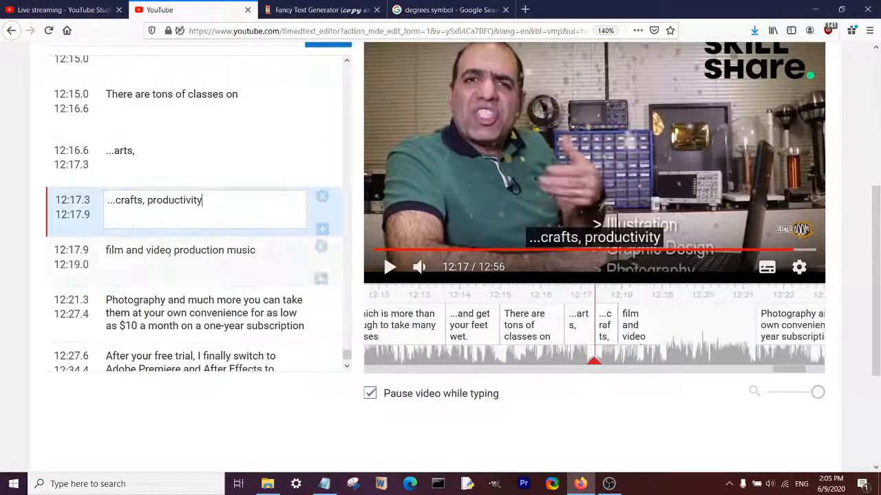
click(505, 196)
- Insert a new subtitle from 12:19.0 to 12:21.0 and move "film and video production music" into it
click(533, 187)
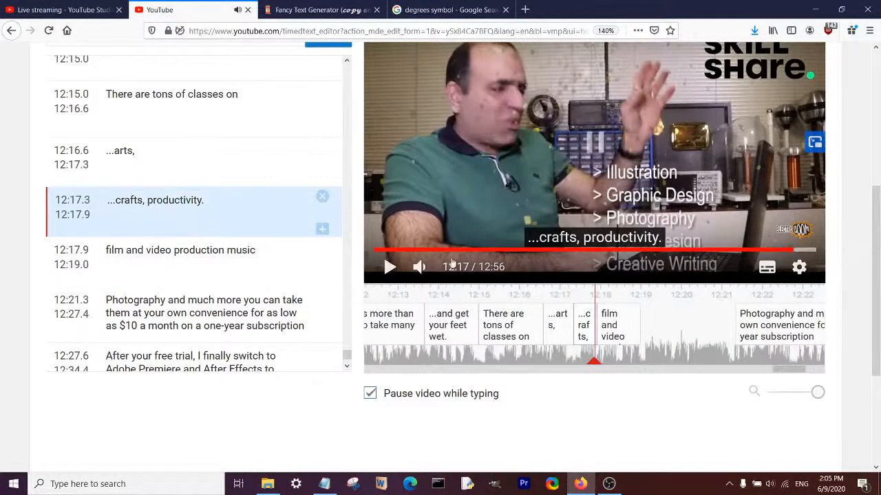
click(531, 187)
click(531, 187)
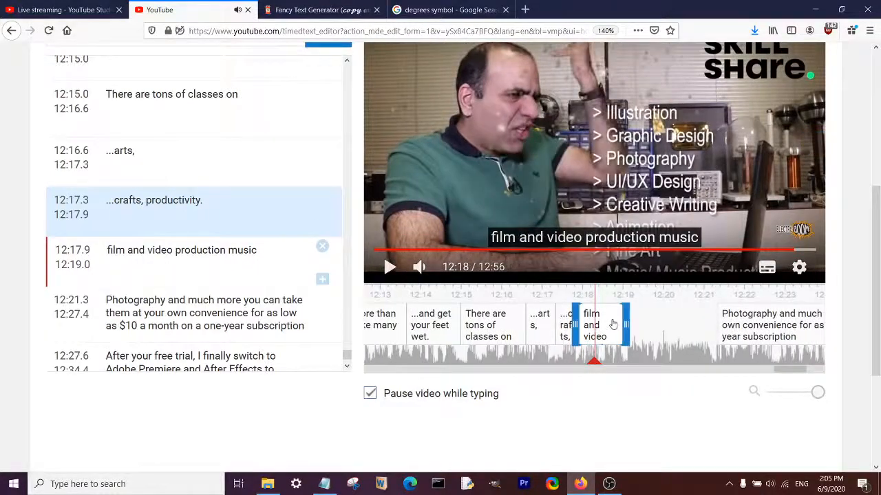
click(578, 207)
click(578, 207)
click(321, 280)
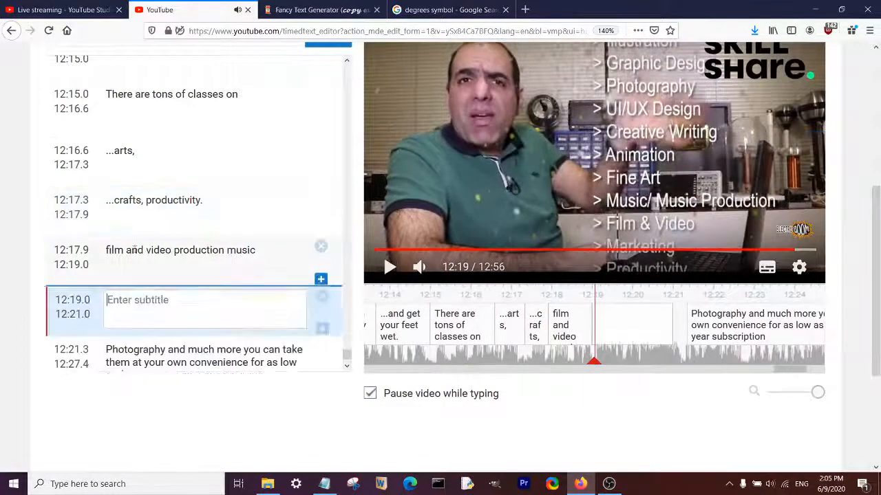
double_click(115, 250)
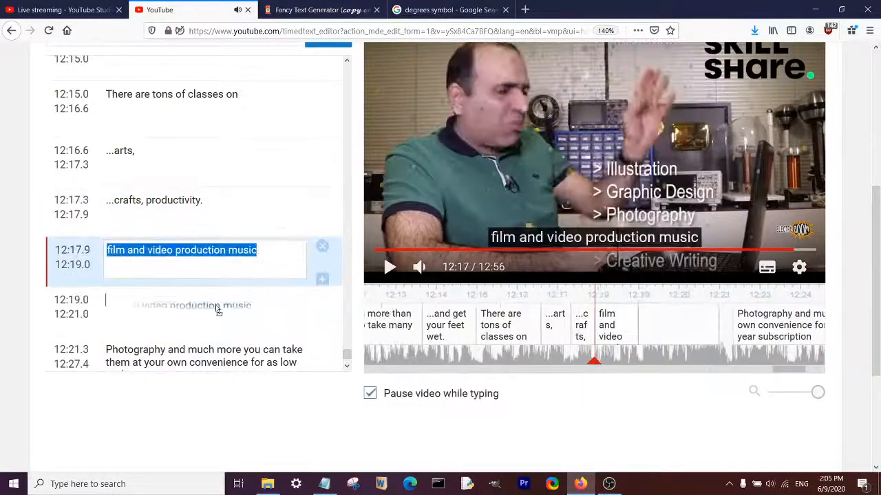
drag(217, 309, 213, 303)
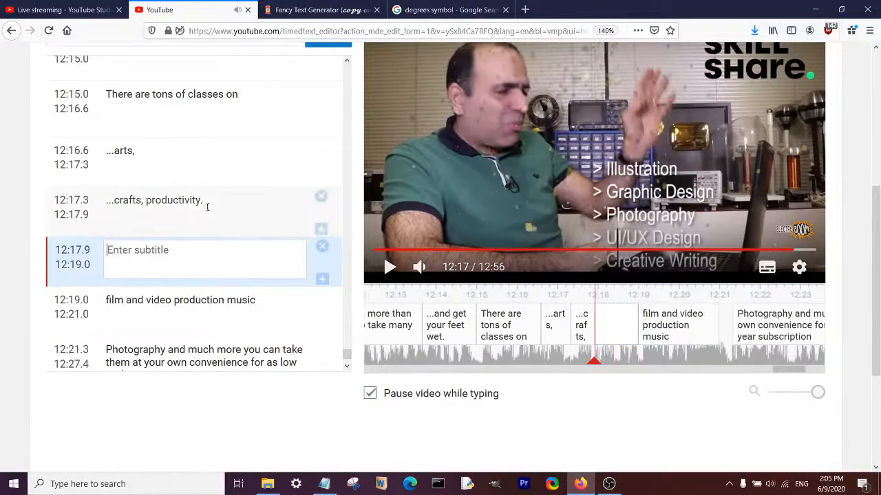
- Move "productivity" into the 12:17.9 subtitle as "...productivity," and prefix the 12:19.0 subtitle with "..."
drag(205, 201, 174, 203)
drag(136, 268, 112, 258)
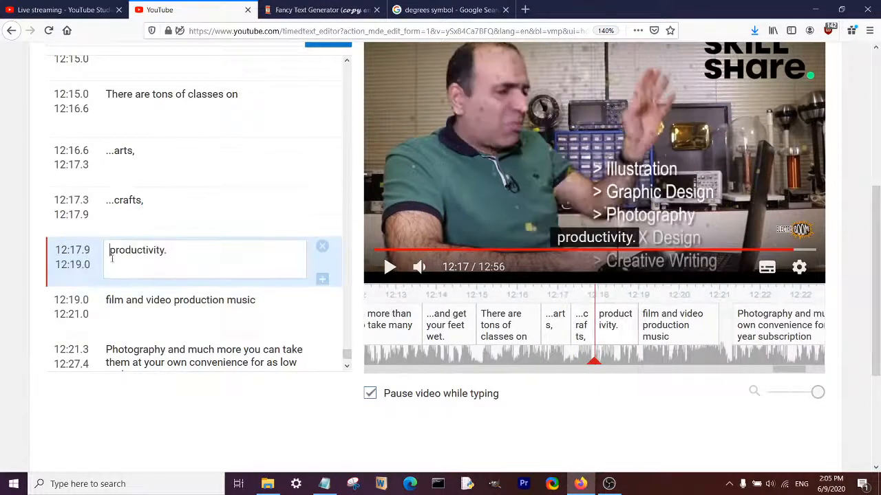
text(p)
click(210, 252)
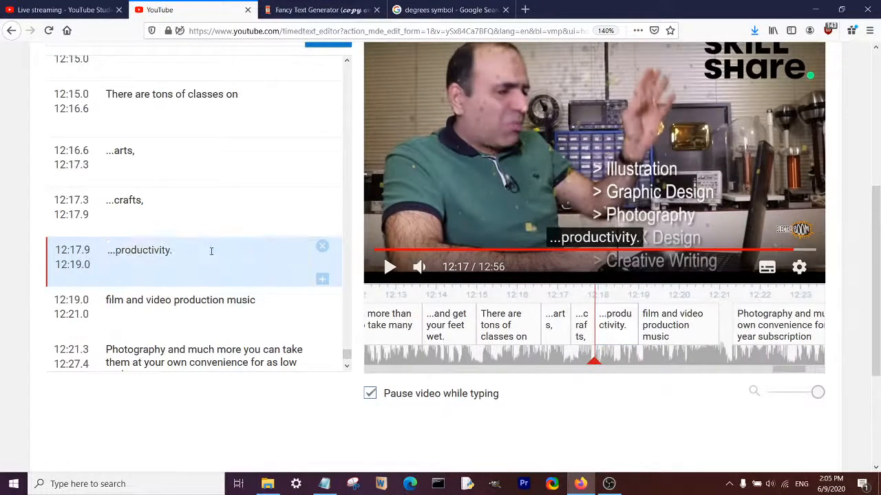
key(BackSpace)
click(114, 299)
text(...)
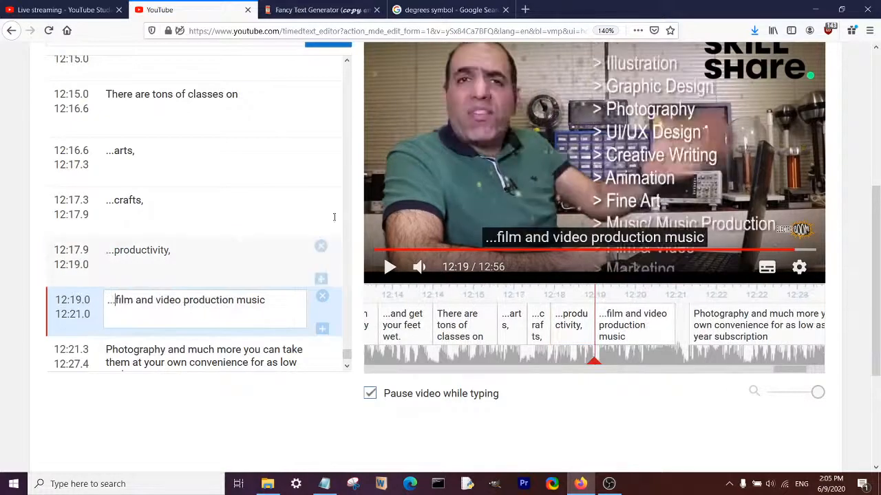
- Shift the boundary between the "...productivity," and "...film and video production music" subtitles to 12:18.9
click(534, 169)
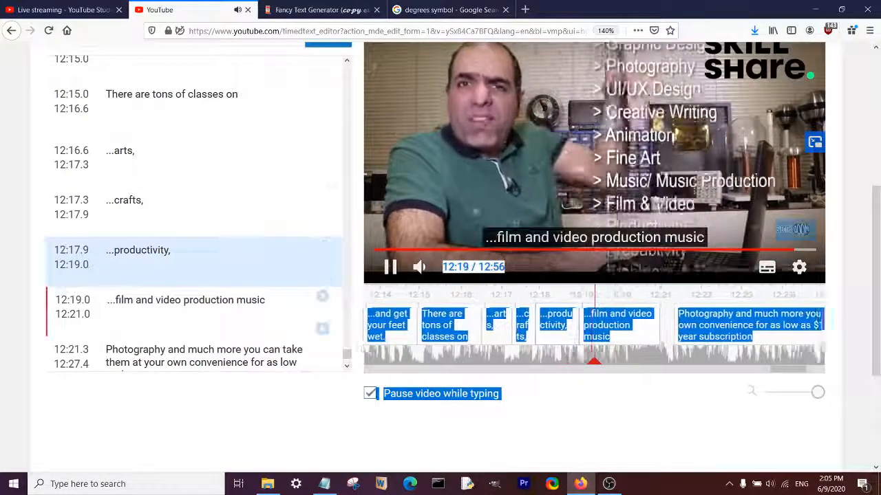
click(570, 158)
mouse_move(571, 320)
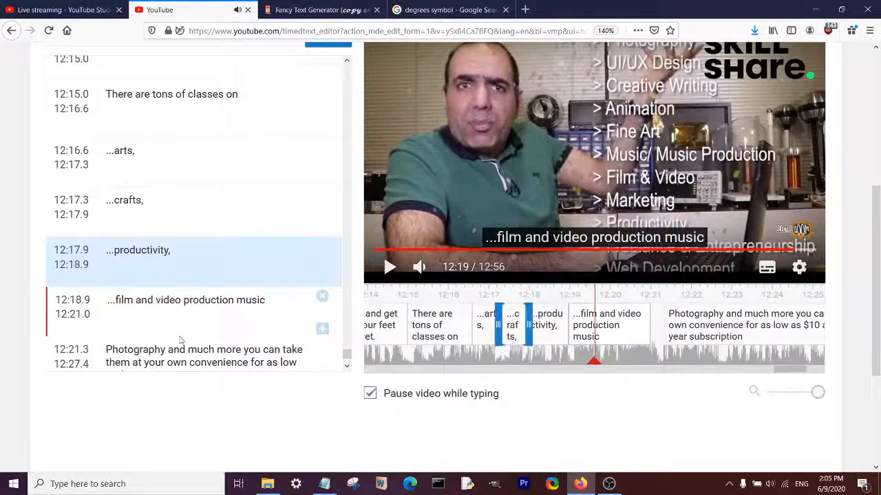
scroll(180, 340, down, 2)
drag(570, 362, 622, 362)
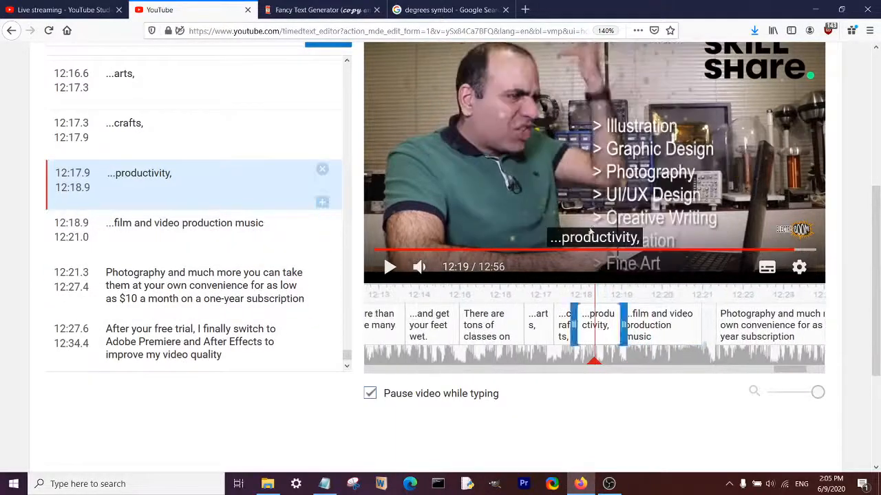
- Play through the "...film and video production music" subtitle and end it at 12:20.3
click(591, 162)
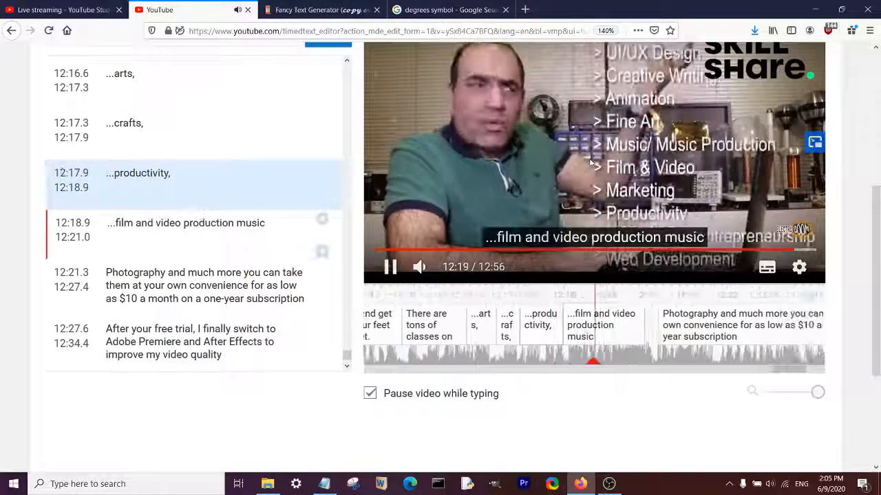
click(589, 168)
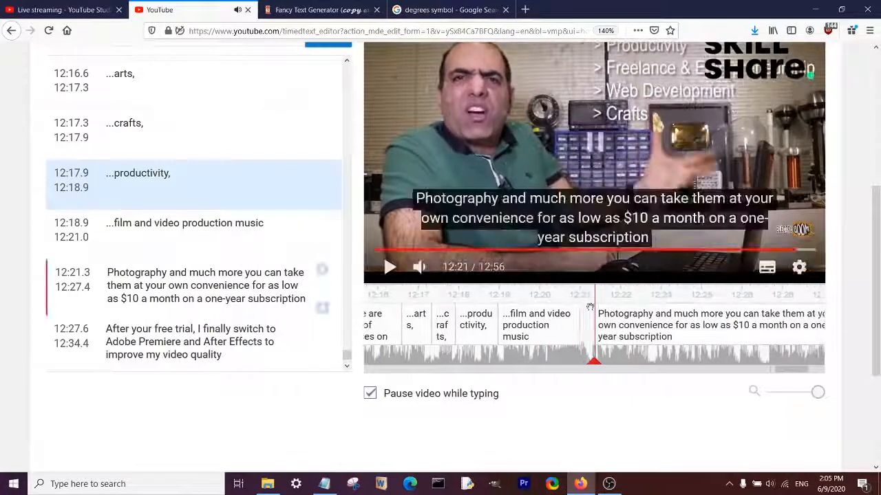
drag(568, 362, 633, 362)
click(583, 184)
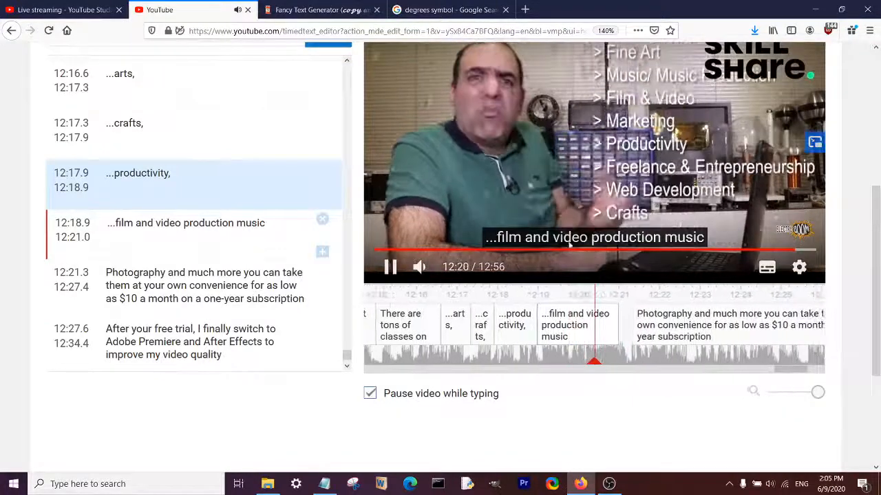
click(621, 324)
drag(595, 325, 568, 325)
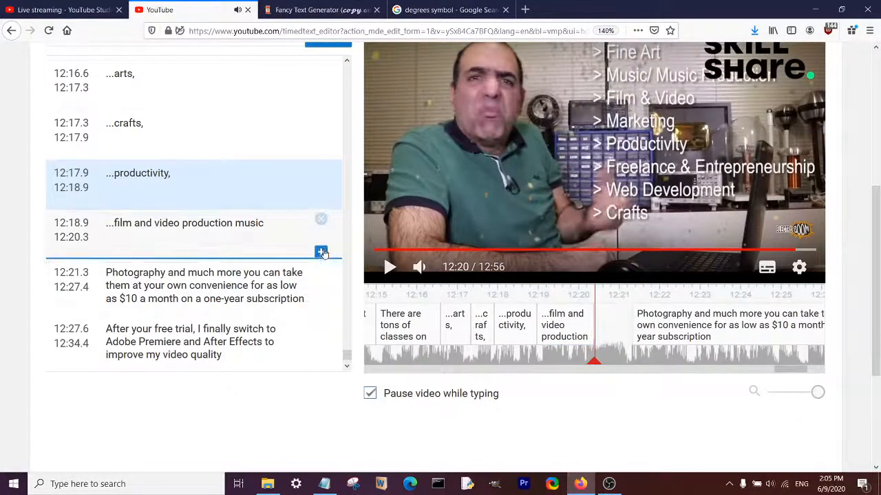
- Insert a blank subtitle at 12:20.3, ending at 12:21.1, and shift the "Photography and much more..." subtitle to run from 12:21.1 to 12:27.3
click(321, 252)
click(490, 184)
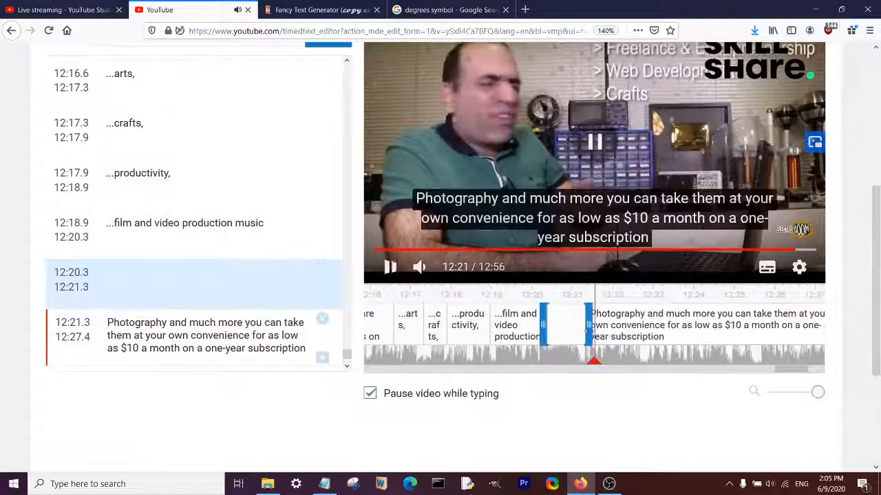
click(611, 336)
click(576, 195)
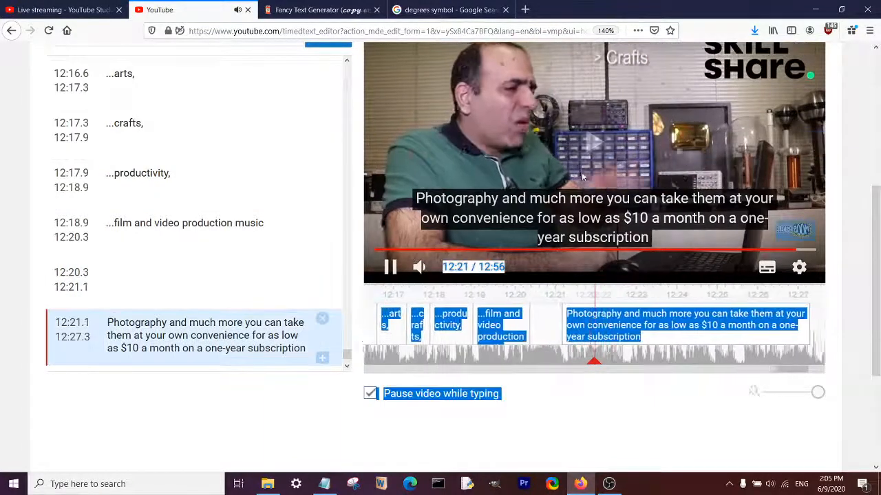
- Play through the start of the "Photography and much more..." subtitle and end it at 12:22.7
click(582, 173)
drag(605, 331, 645, 331)
click(573, 172)
click(574, 173)
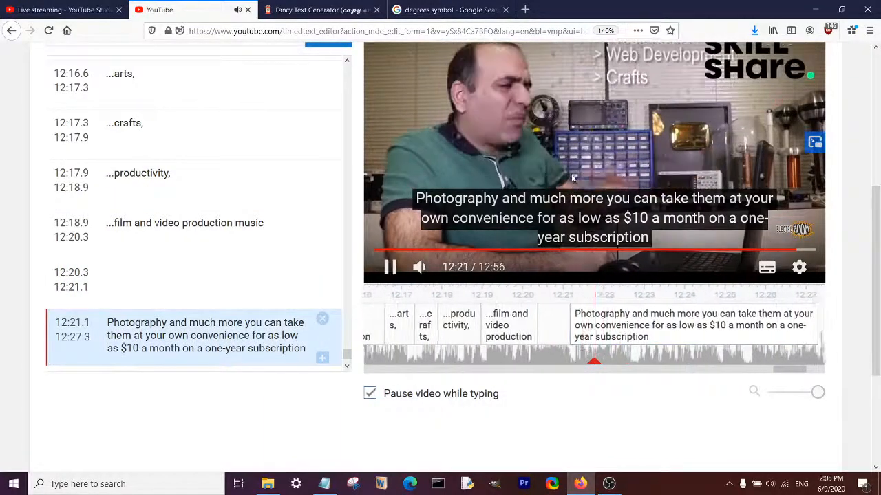
click(798, 331)
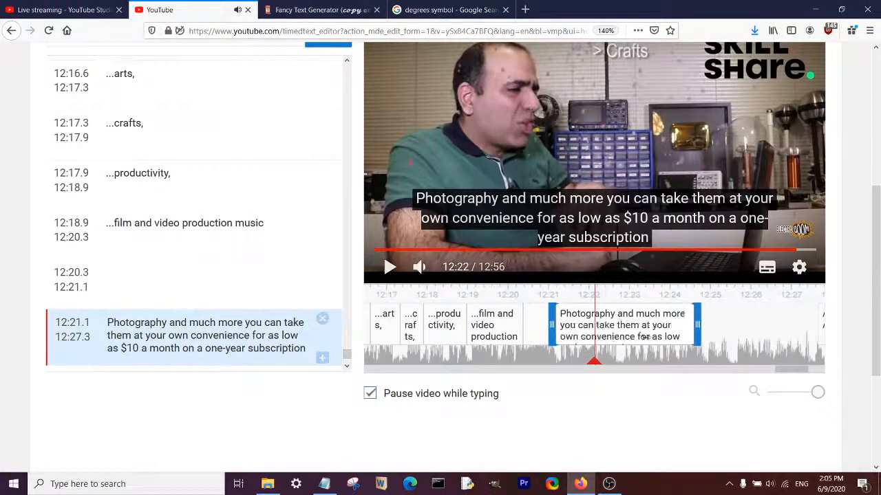
scroll(207, 327, down, 2)
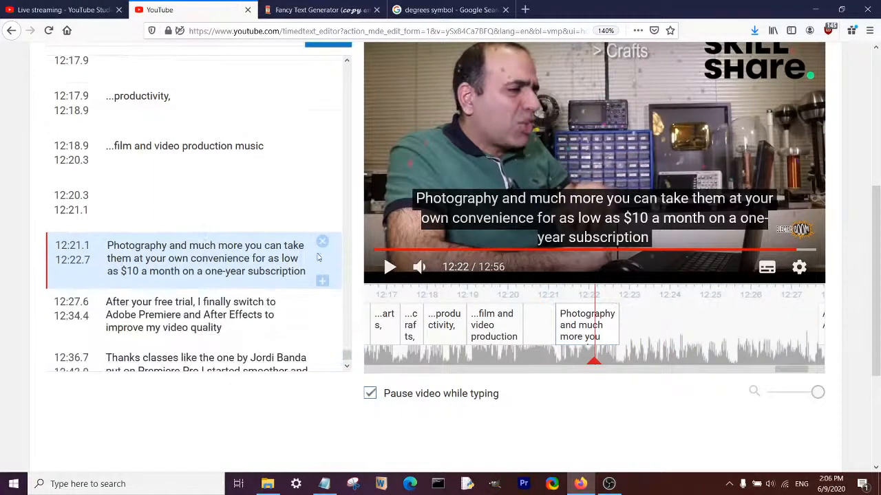
- Insert a subtitle from 12:22.7 to 12:24.7 and move "you can take them at your own convenience for as low as $10 a month on a one-year subscription" into it
click(322, 280)
double_click(255, 246)
drag(272, 270, 273, 310)
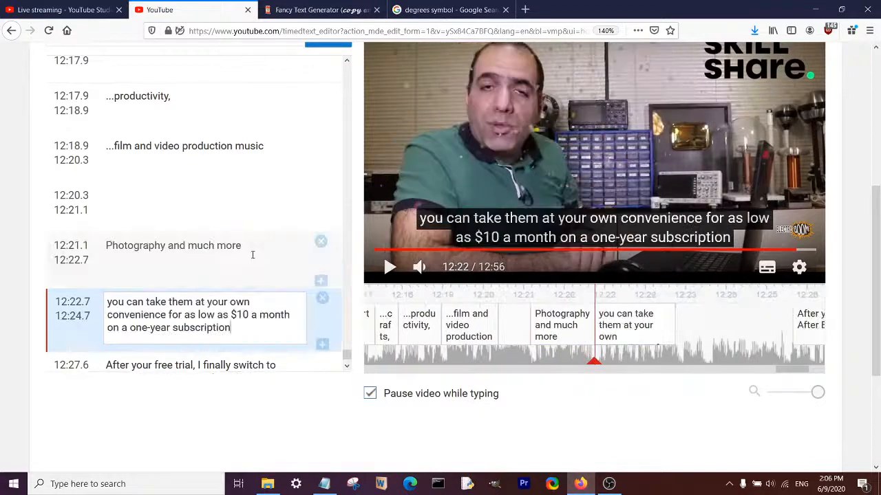
- Move "music" into the blank 12:20.3 subtitle as "...music," and add a comma after "...film and video production"
double_click(251, 146)
drag(250, 146, 231, 202)
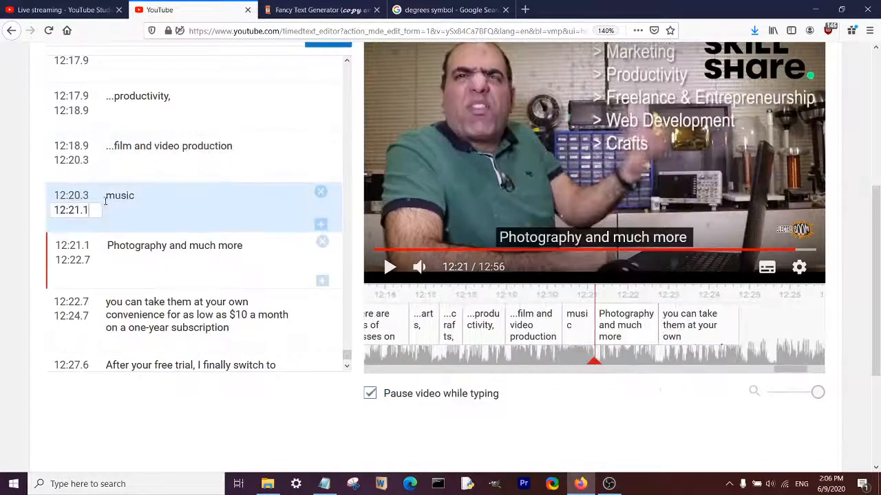
click(258, 152)
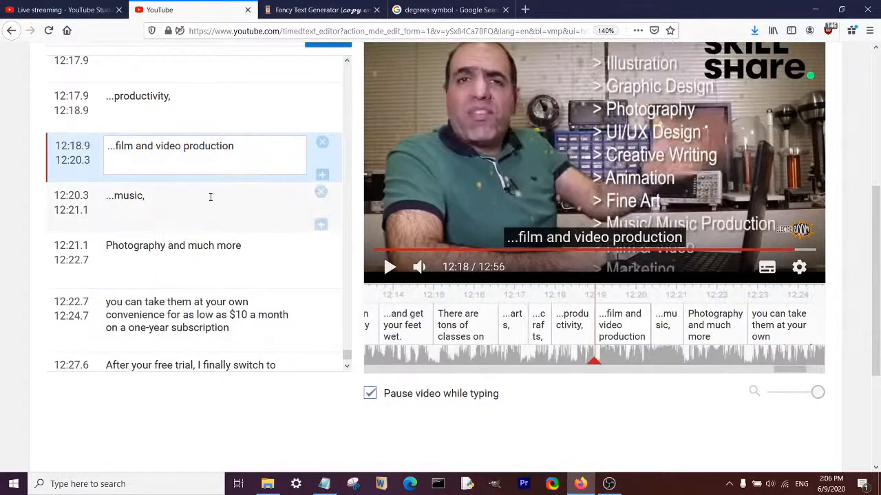
text(,)
- Open the "Photography and much more" subtitle for editing at its initial "P"
click(172, 246)
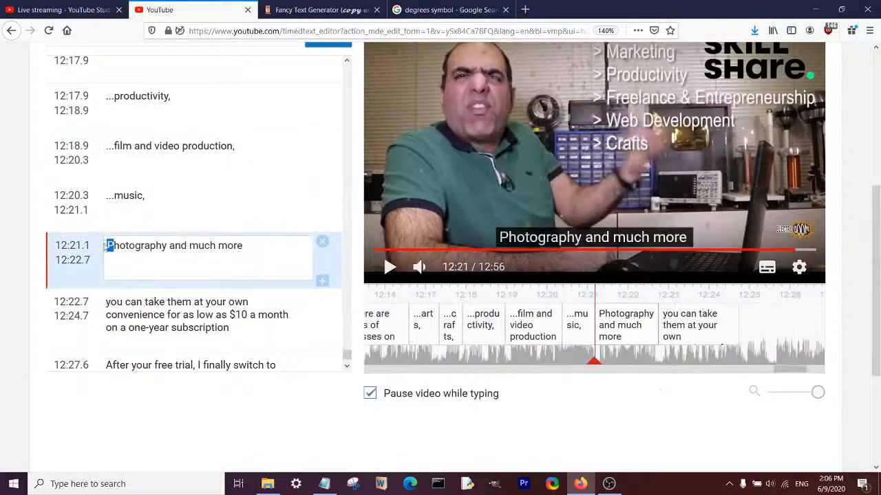
- Correct the 12:21.1 subtitle to read "...photography and much more!"
text(...)
text(p)
click(506, 189)
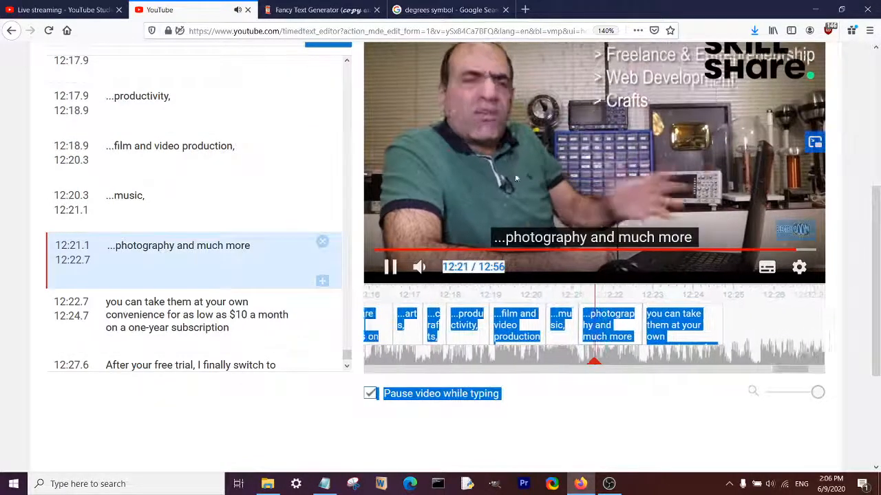
scroll(516, 182, up, 2)
click(245, 337)
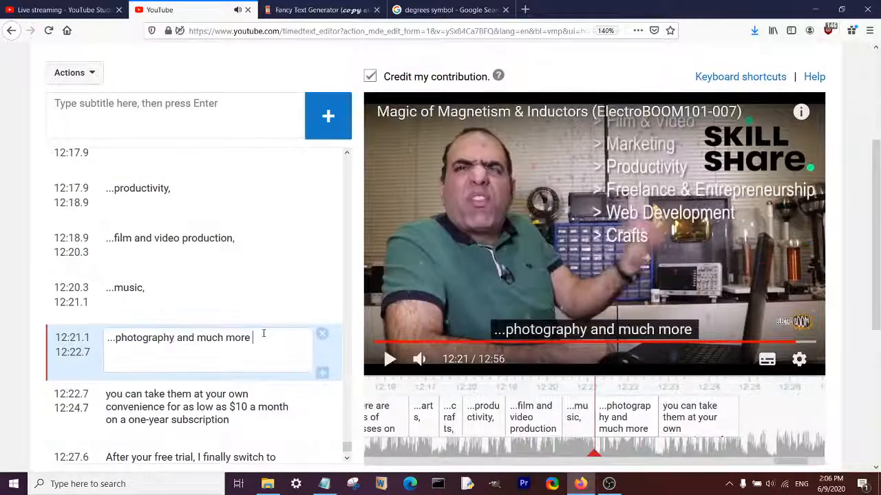
text(!)
- Capitalize the first word of the 12:22.7 subtitle so that it begins with "You can take them"
scroll(243, 330, down, 2)
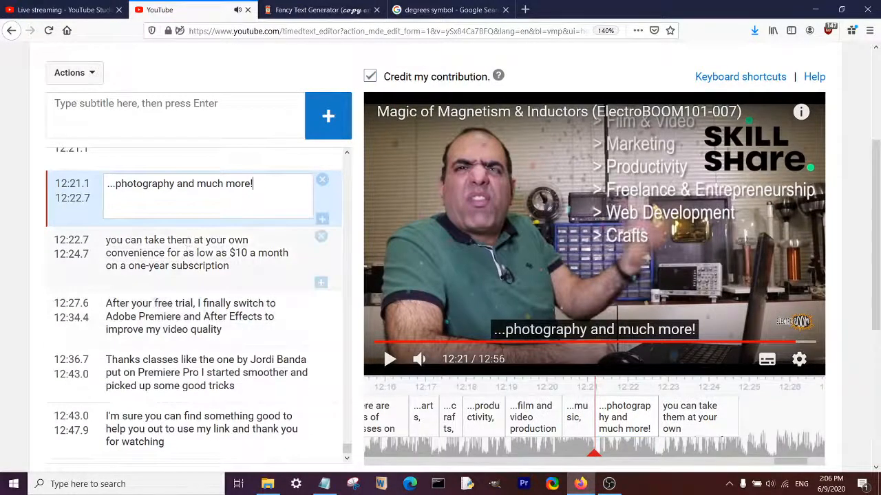
click(111, 240)
text(Yo)
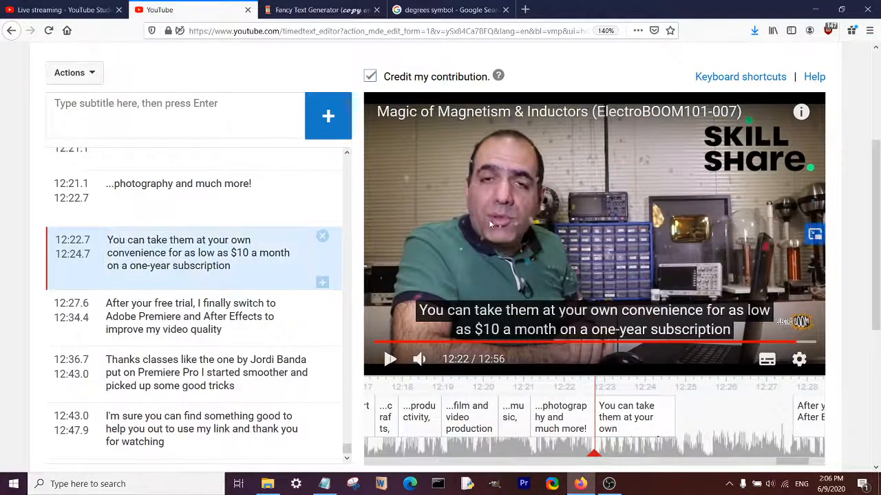
- Add a subtitle at 12:24.8 and move "for as low as $10 a month on a one-year subscription" from the 12:22.7 subtitle into it
click(488, 219)
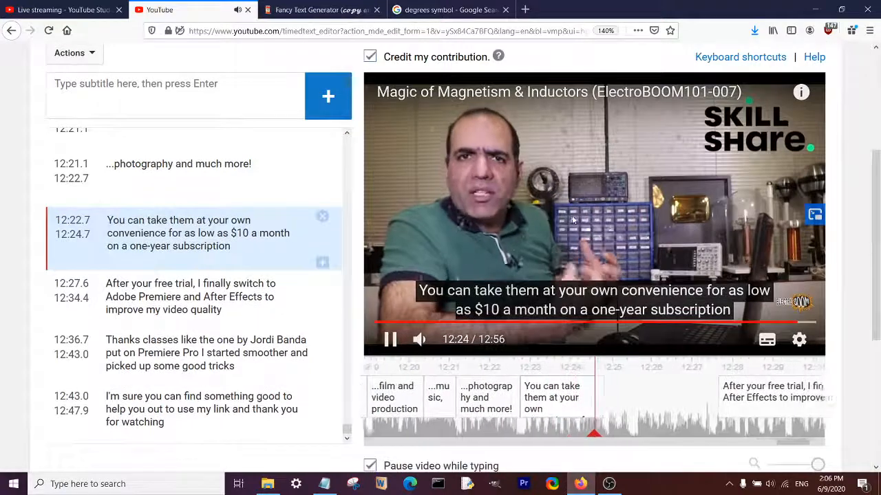
click(320, 264)
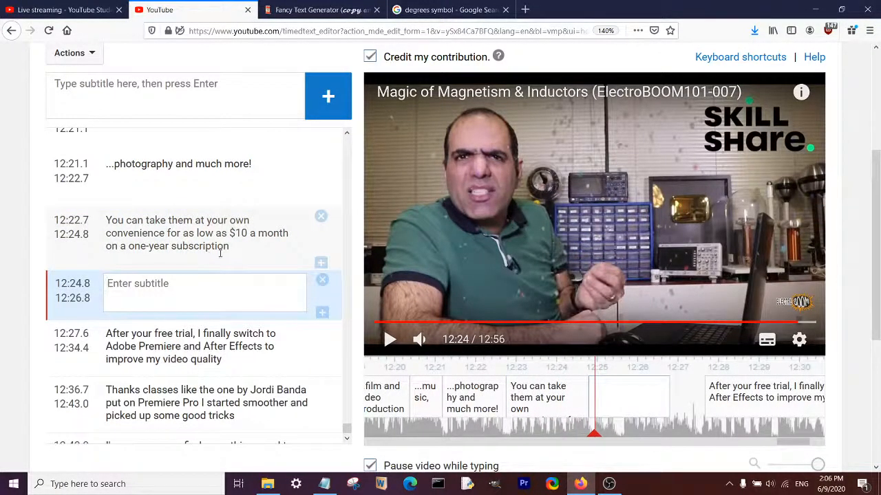
click(185, 245)
drag(169, 234, 217, 249)
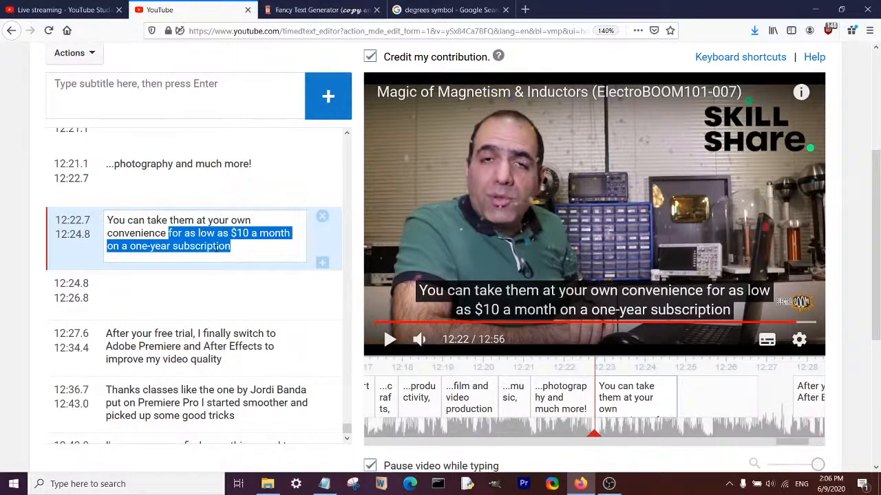
key(ctrl+x)
click(189, 293)
key(ctrl+v)
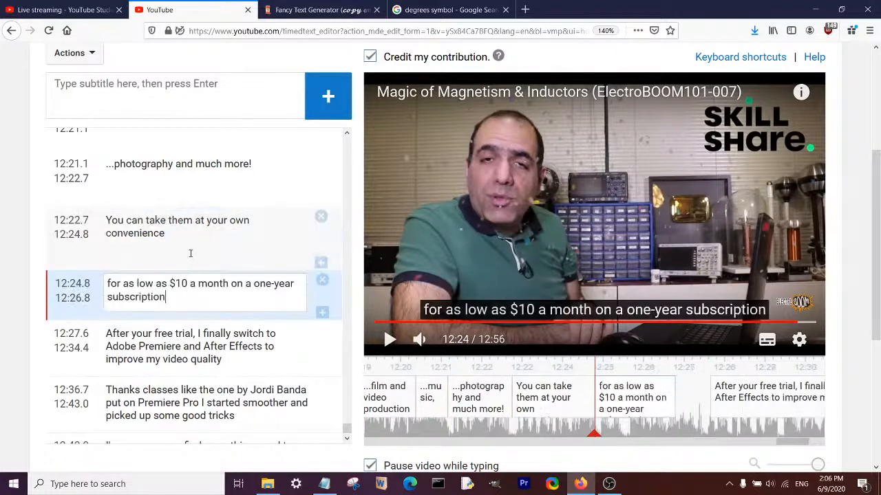
click(186, 237)
text(=)
key(BackSpace)
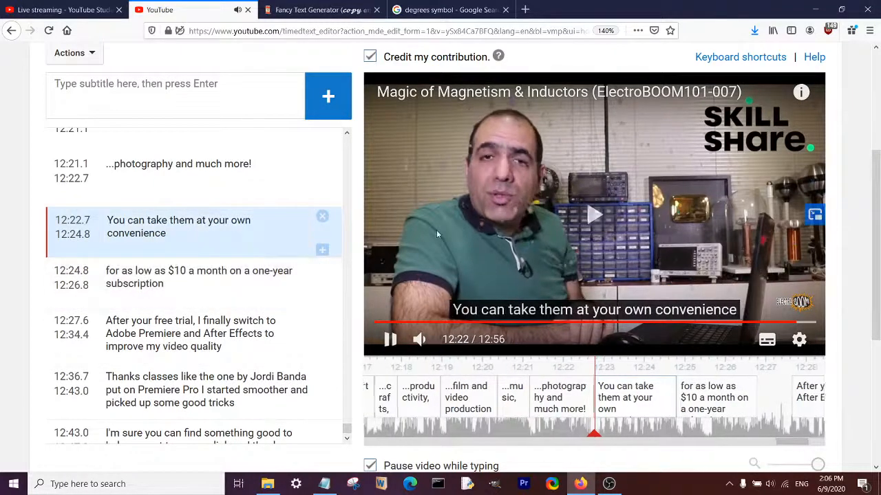
- Add a subtitle at 12:26.4 and move "on a one-year subscription" from the 12:24.8 subtitle into it
click(265, 295)
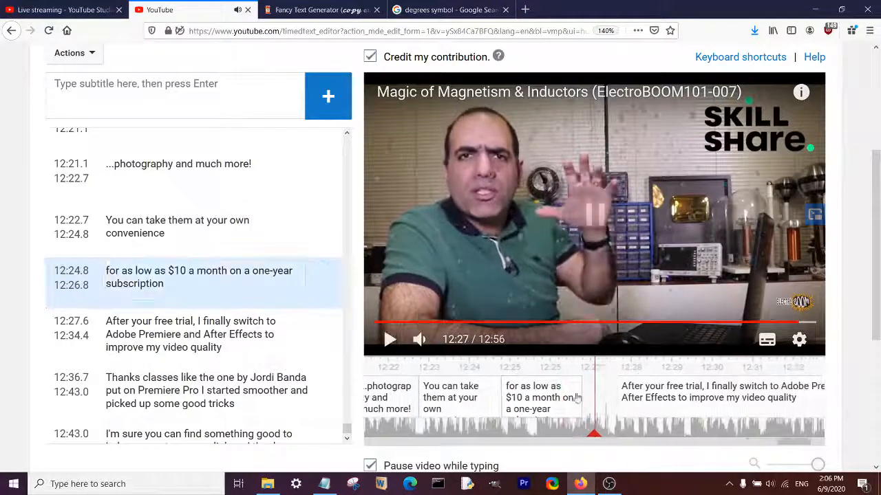
click(559, 275)
click(565, 274)
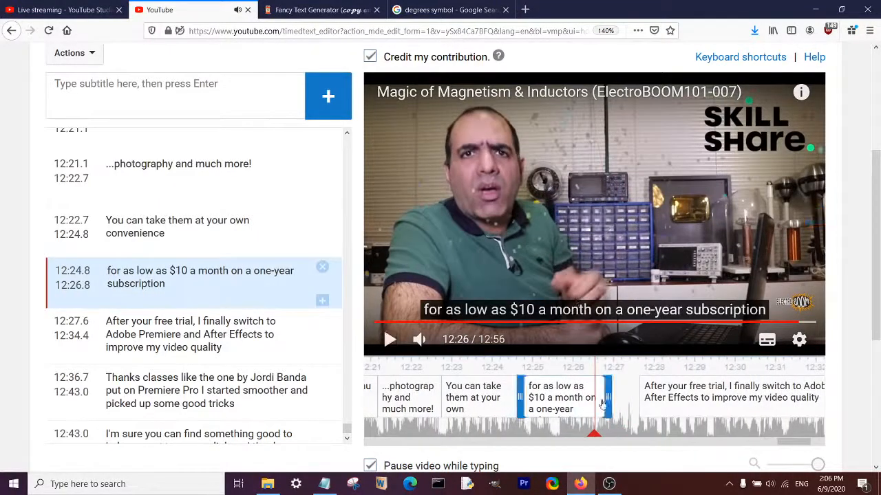
click(323, 301)
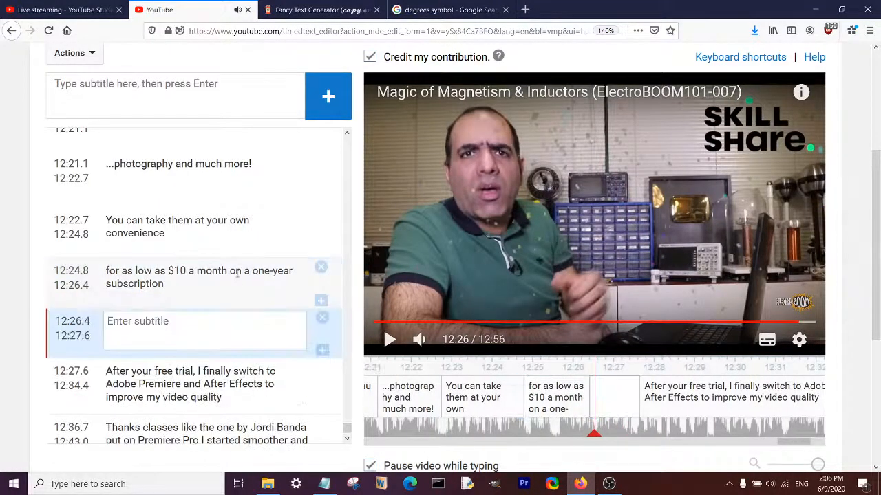
drag(231, 271, 241, 303)
key(ctrl+x)
click(245, 328)
key(ctrl+v)
- Prefix both the 12:24.8 and the 12:26.4 subtitles with "..."
click(121, 294)
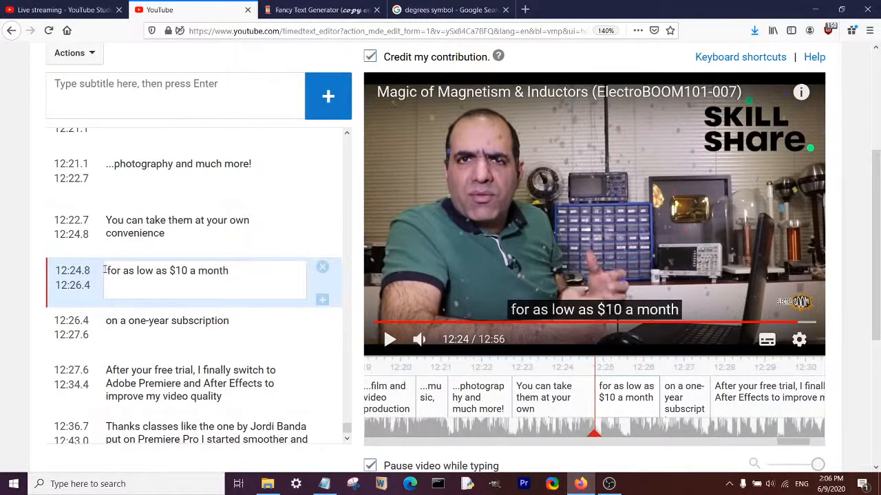
text(...)
click(108, 321)
text(...)
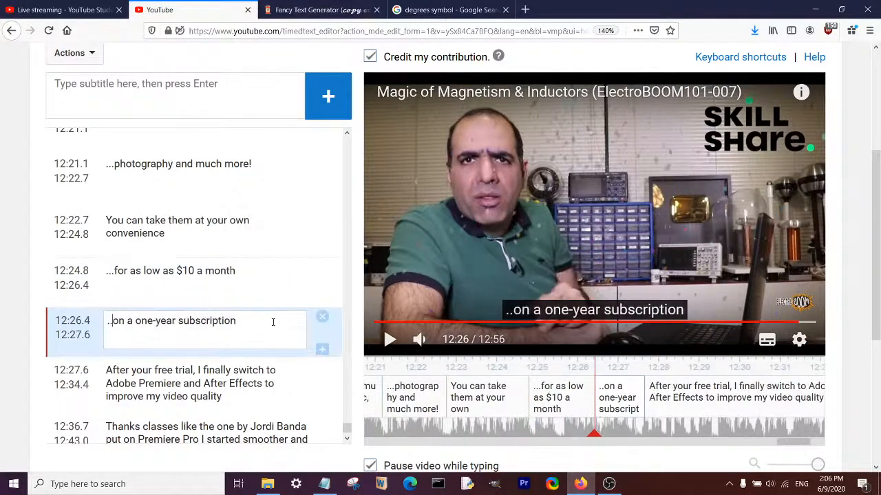
- End the 12:26.4 subtitle with a period and replace "one" with "1" in "one-year"
click(242, 321)
text(.)
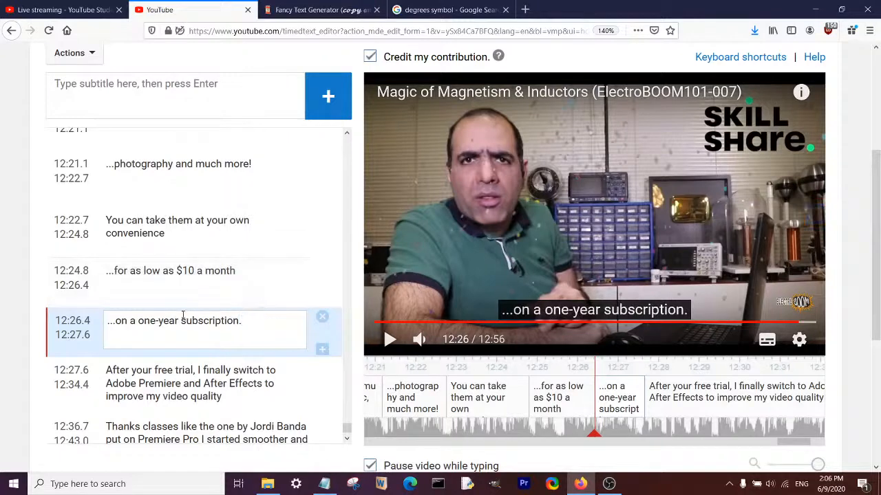
double_click(144, 324)
text(1)
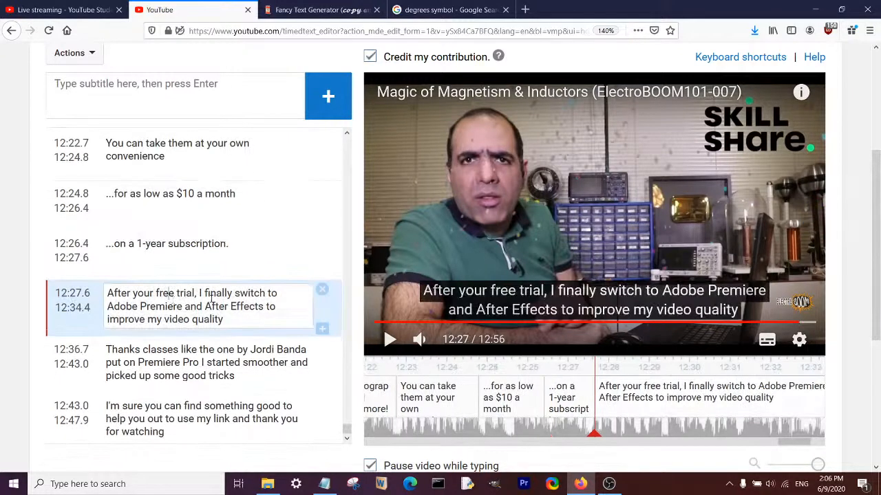
- Retime the boundary between "...on a 1-year subscription." and "After your free trial" to 12:28.0
click(545, 196)
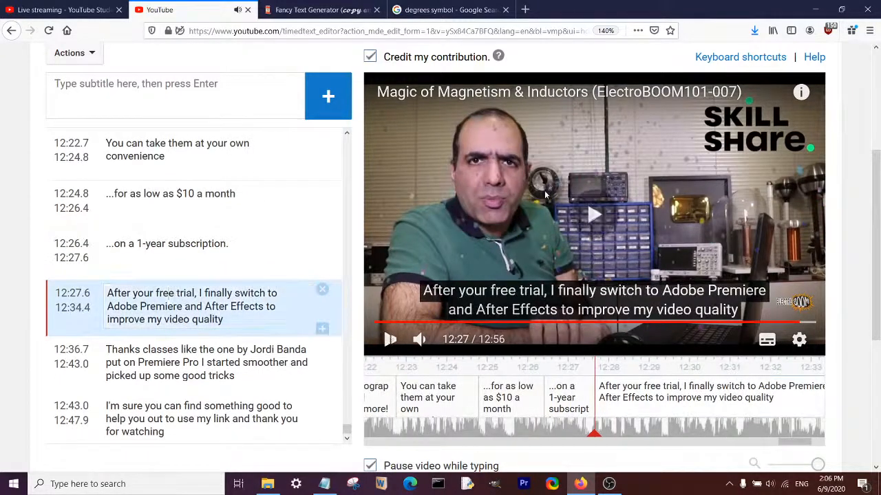
click(629, 406)
drag(630, 406, 626, 405)
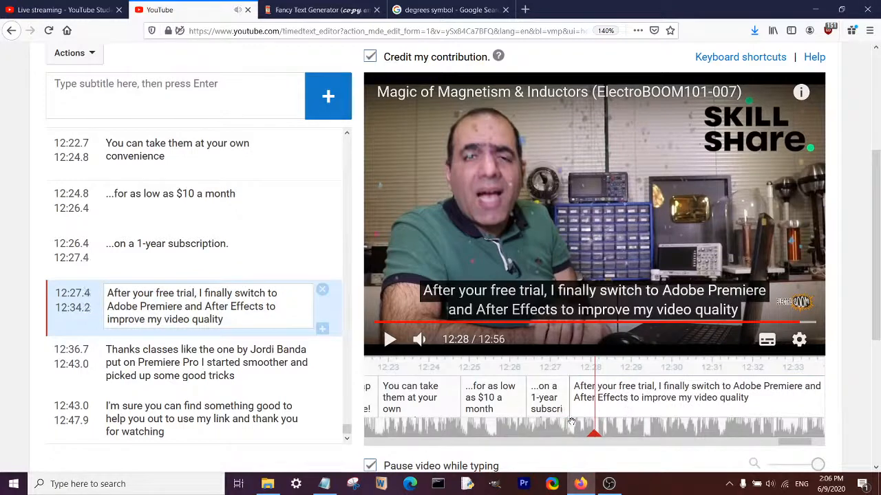
drag(571, 421, 590, 408)
- Shorten the "After your free trial" subtitle to end at 12:29.2 and add an empty subtitle directly after it
click(593, 275)
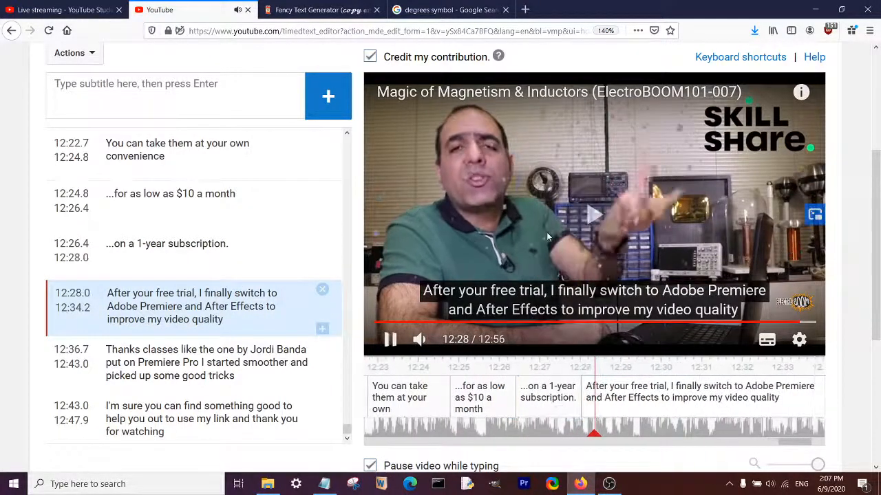
click(756, 389)
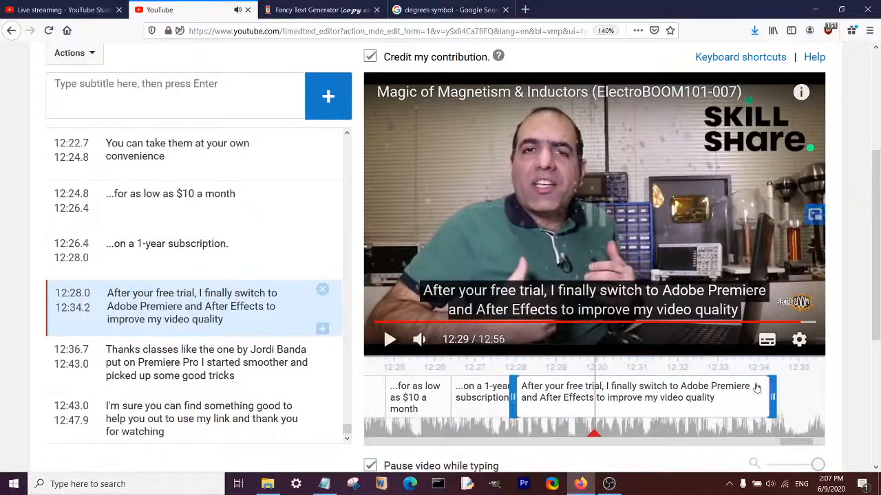
drag(769, 394, 558, 394)
click(321, 329)
- Replace the period ending the 12:26.4 subtitle with a comma, and begin the 12:28.0 subtitle with "...after"
click(253, 262)
key(BackSpace)
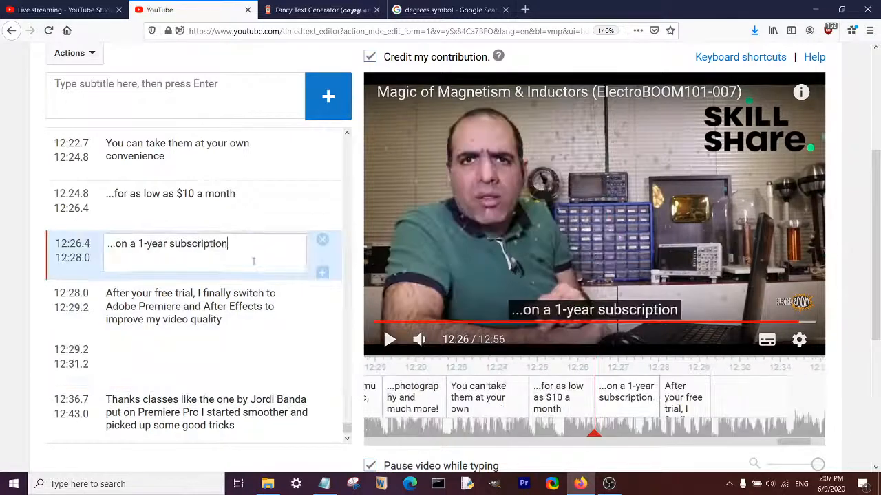
text(,)
click(111, 292)
text(.)
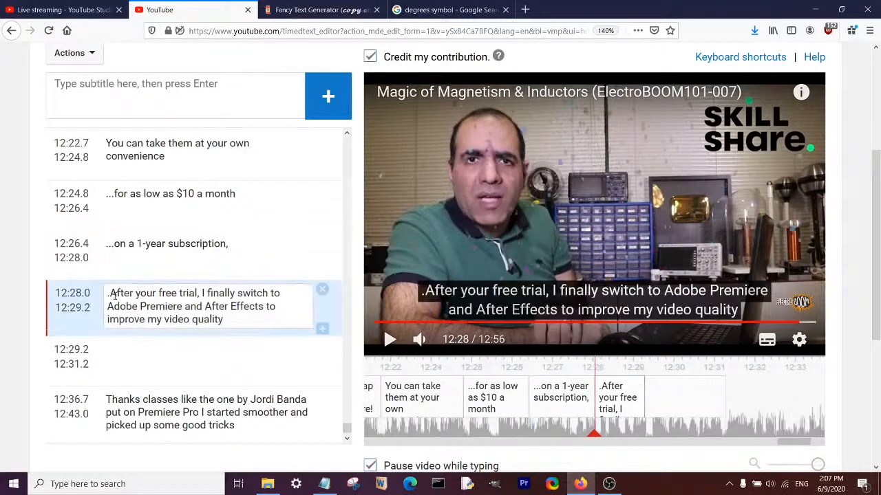
text(..a)
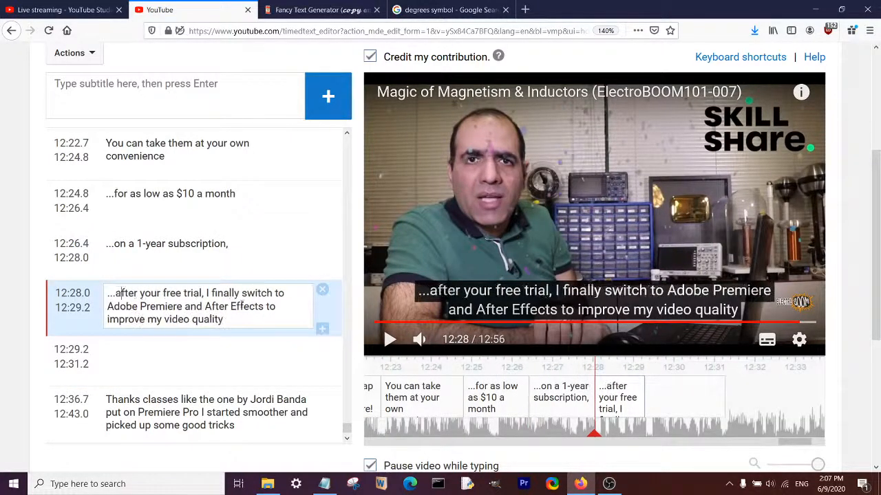
- Move the text from "I finally switch" onward into the empty 12:29.2 subtitle and end the 12:28.0 subtitle as "...after your free trial."
drag(205, 292, 229, 336)
key(ctrl+x)
click(212, 358)
key(ctrl+v)
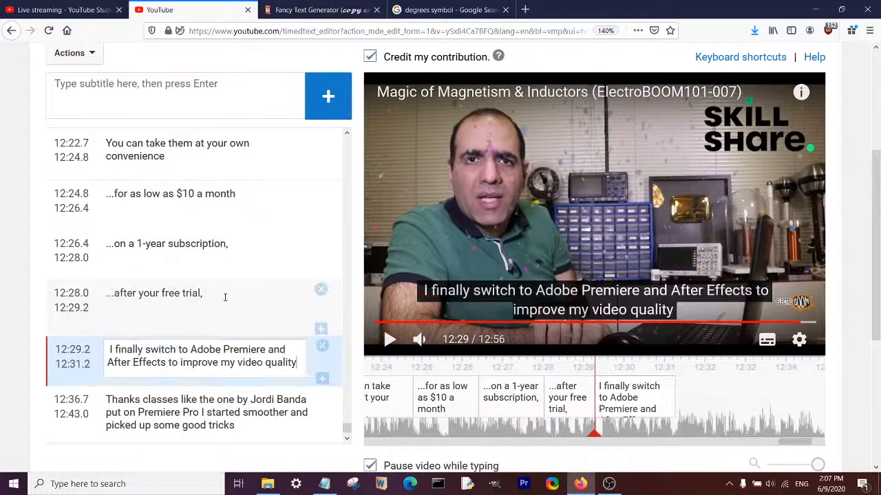
click(221, 301)
key(BackSpace)
click(109, 351)
key(BackSpace)
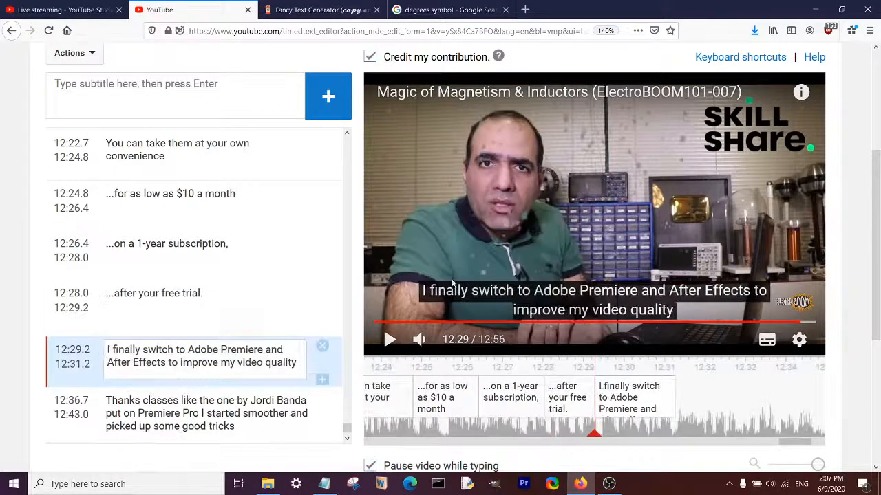
- Extend the 12:29.2 subtitle to end at 12:32.7 and add an empty subtitle after it
click(569, 229)
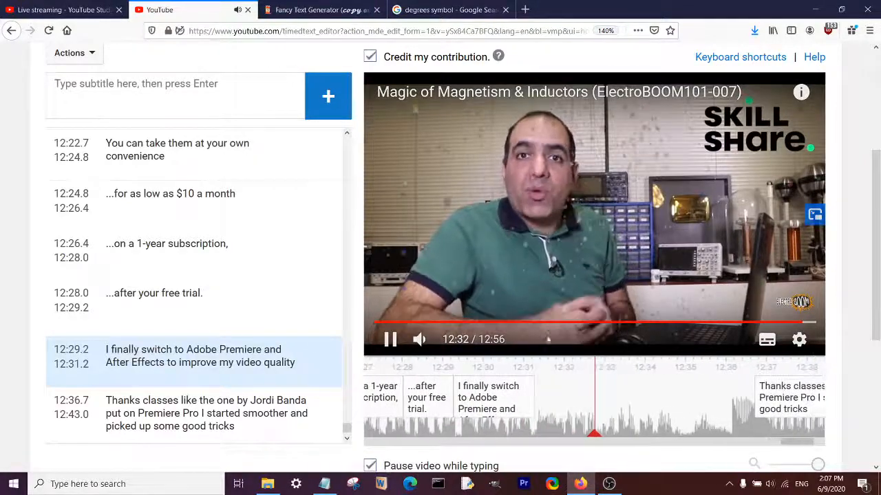
drag(538, 390, 595, 390)
scroll(280, 258, down, 1)
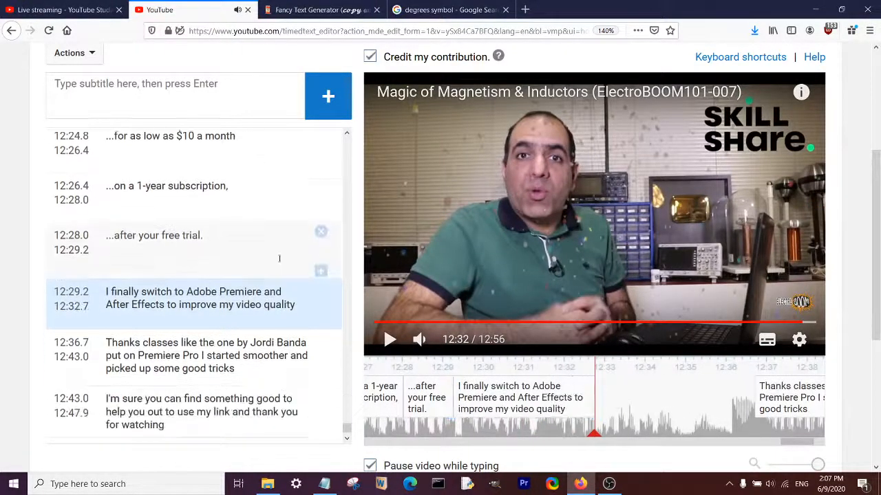
click(322, 312)
- Move "to improve my video quality" from the 12:29.2 subtitle into the 12:32.7 subtitle and prefix it with "..."
drag(173, 295, 297, 294)
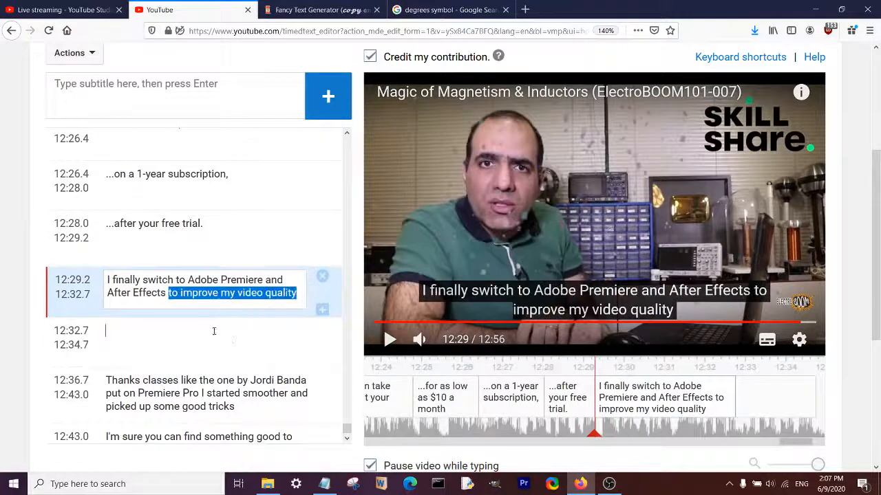
drag(214, 331, 214, 331)
click(115, 341)
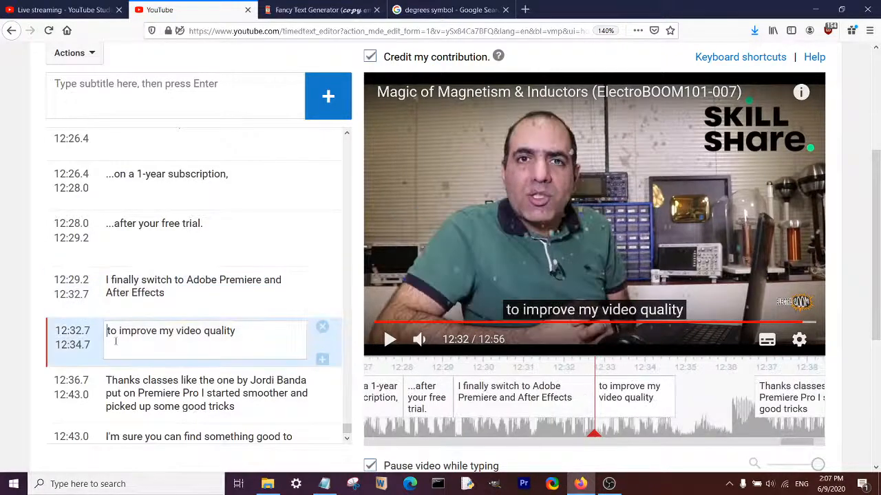
text(...)
click(260, 329)
text(.)
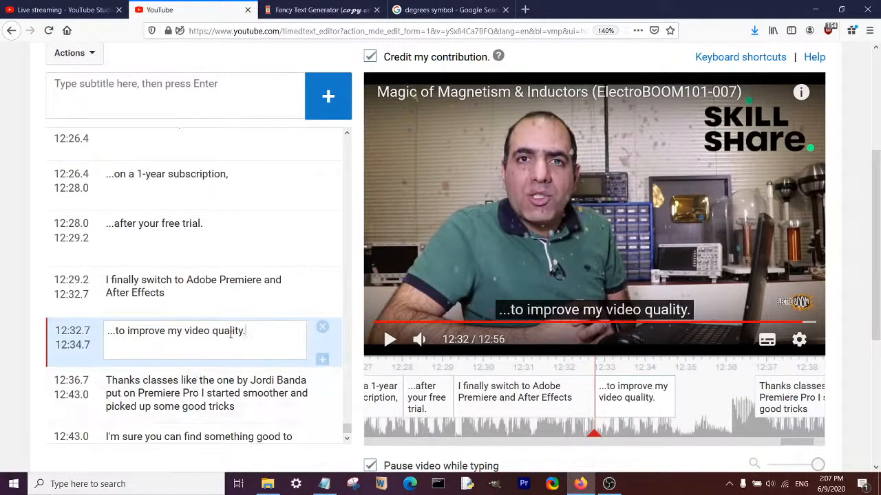
key(BackSpace)
- Extend the 12:32.7 subtitle to 12:34.8 and add an empty subtitle running from 12:35.1 to 12:36.0
click(483, 232)
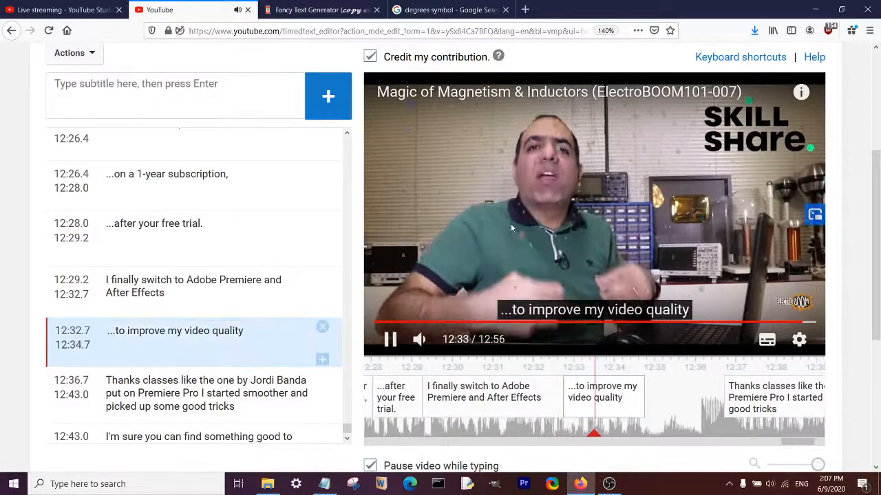
click(521, 224)
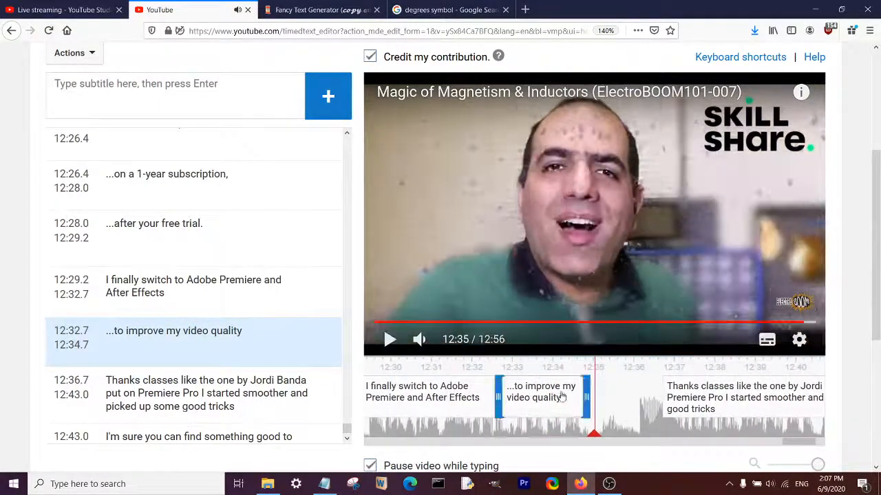
click(584, 253)
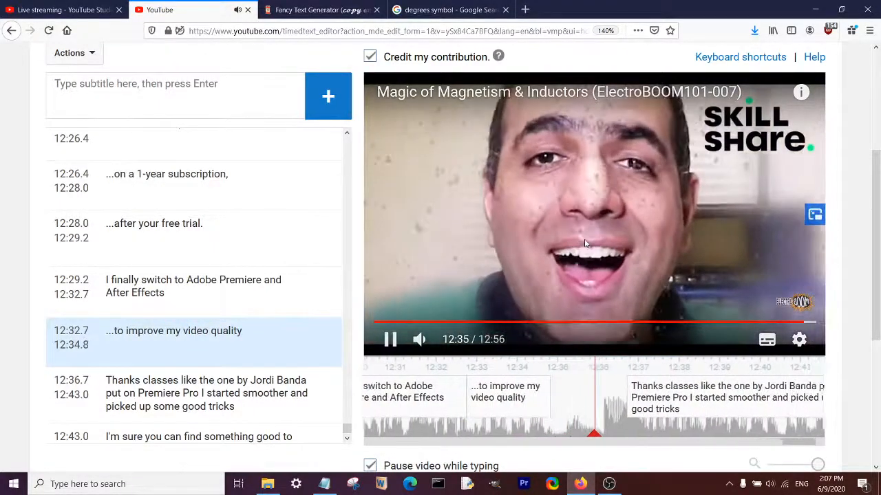
click(584, 253)
click(321, 360)
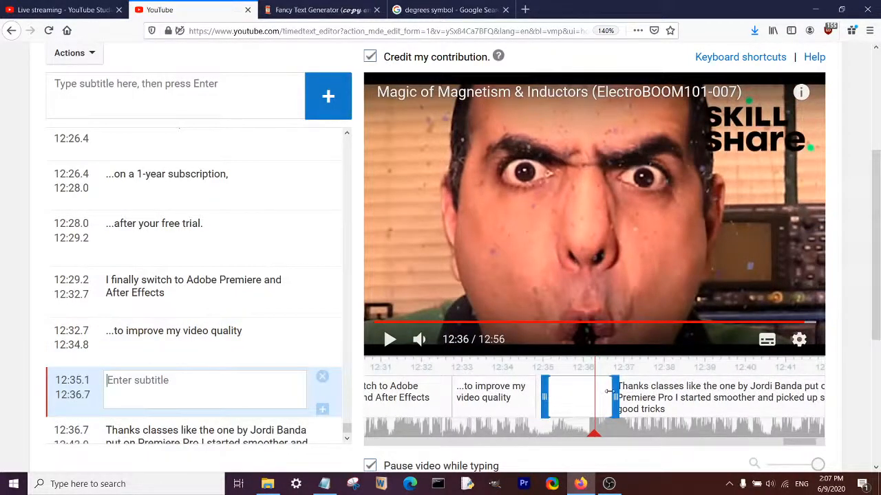
drag(582, 394, 554, 395)
click(564, 231)
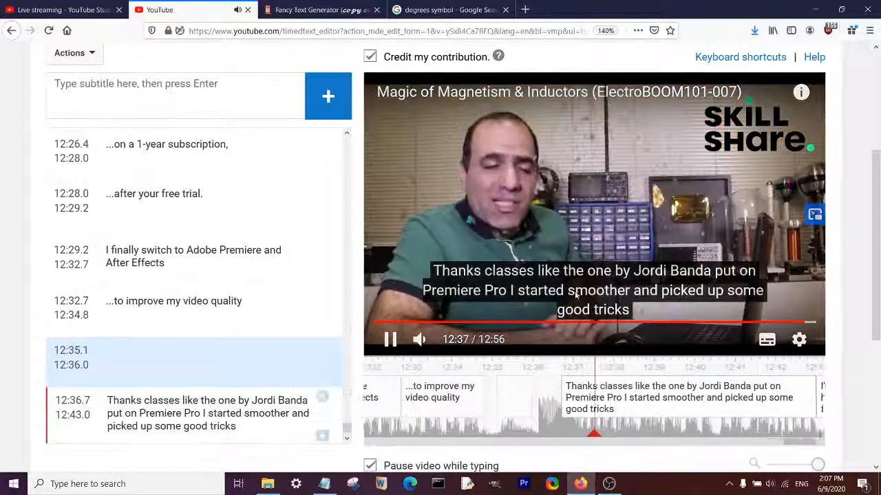
- Start the "Thanks classes" subtitle at 12:36.9 and correct its opening words to "Thanks to classes"
click(574, 288)
mouse_move(554, 398)
mouse_down()
mouse_move(587, 417)
mouse_move(570, 400)
mouse_up()
click(564, 256)
click(564, 255)
scroll(140, 370, down, 2)
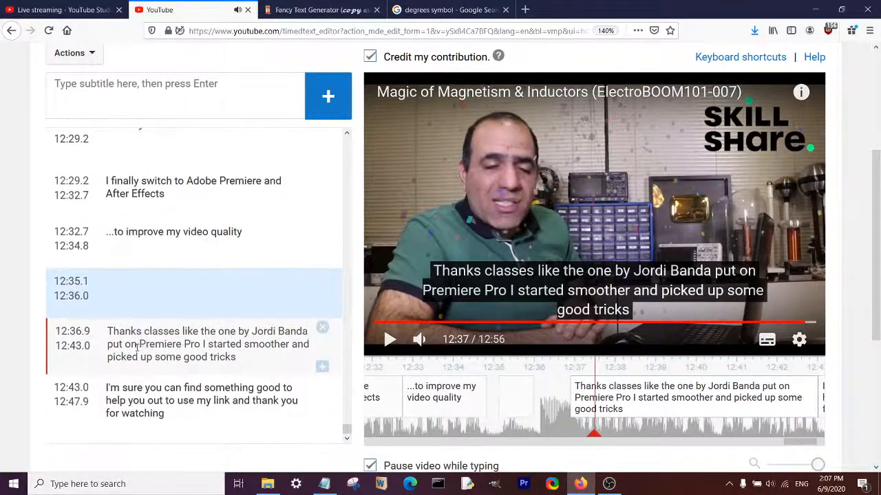
click(144, 331)
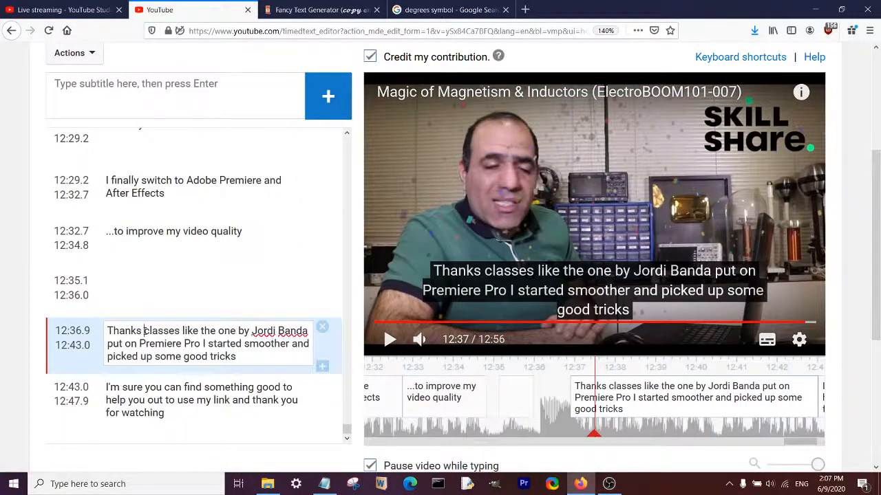
text(to)
- Add a period to the end of the 12:32.7 subtitle so it reads "...to improve my video quality."
click(261, 234)
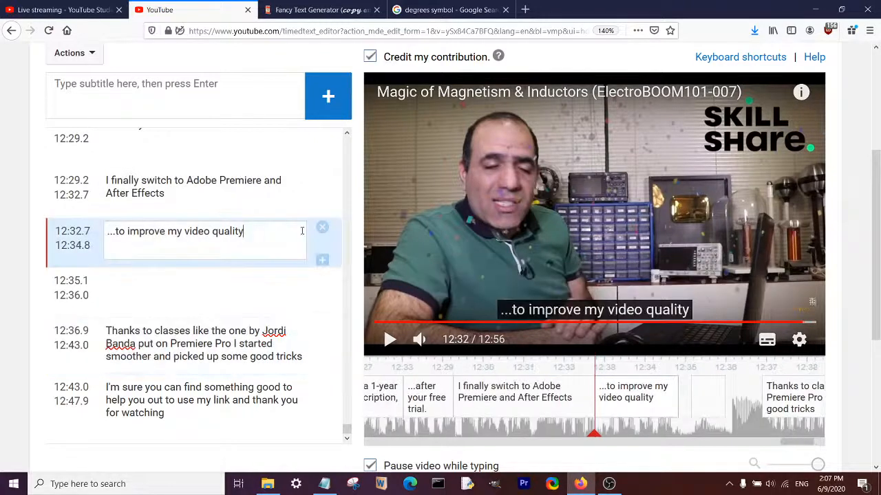
text(,)
click(554, 208)
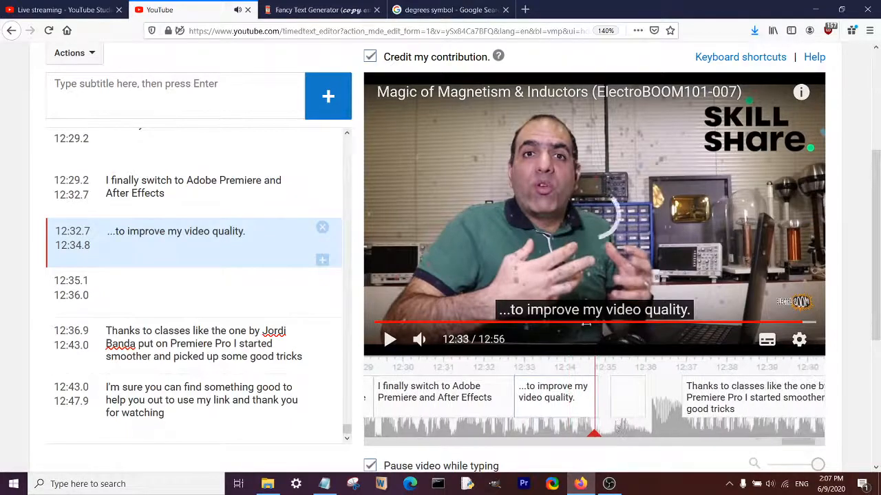
- Add an empty subtitle from 12:36.0 to 12:36.9 and open the empty 12:35.1 subtitle for text entry
click(568, 254)
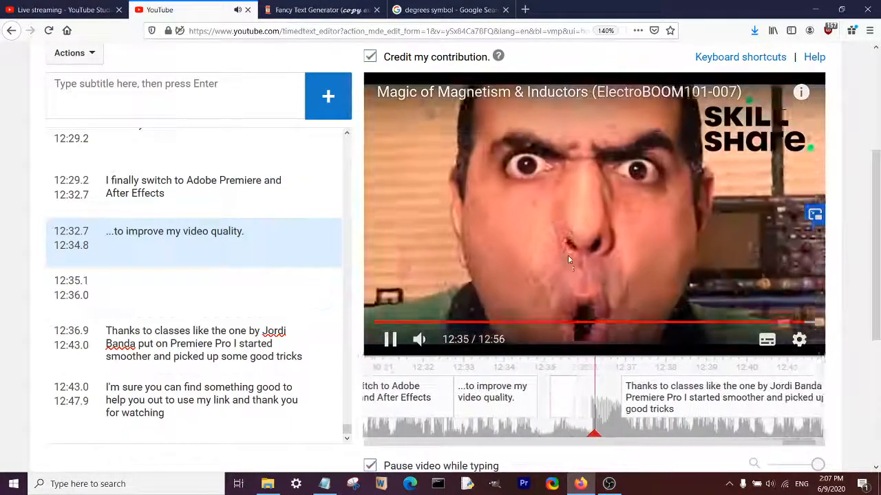
click(302, 335)
click(322, 326)
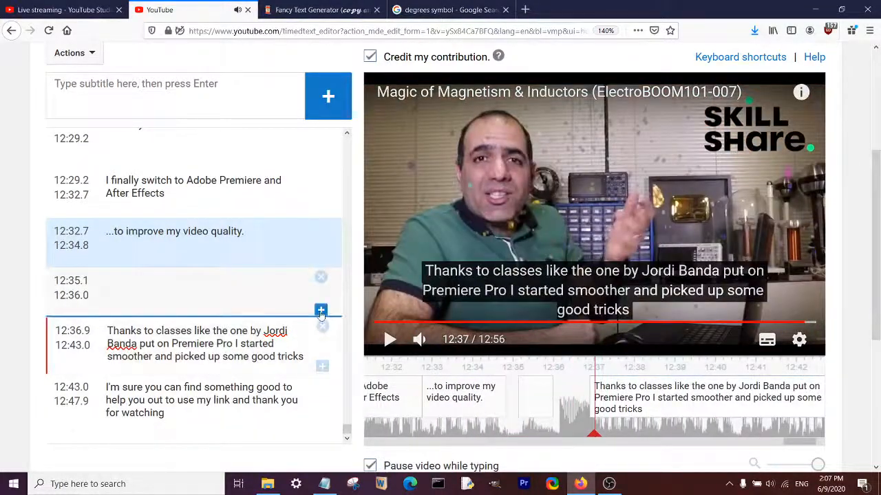
click(203, 300)
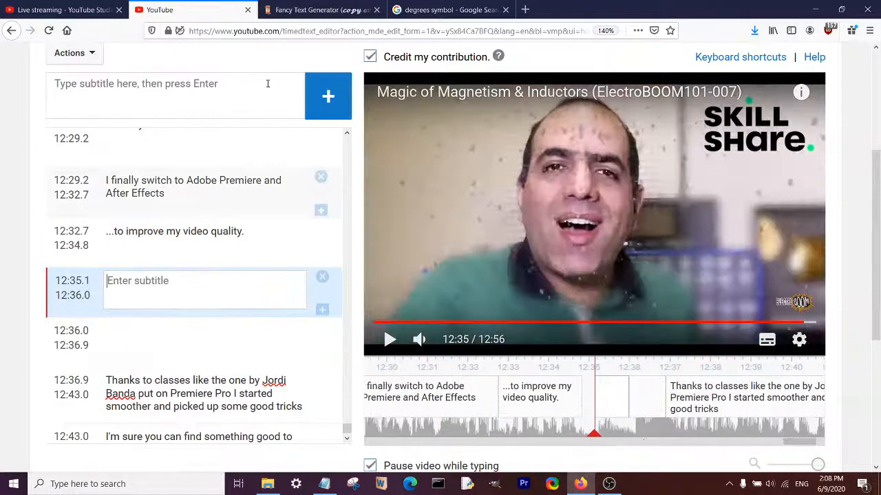
- Switch to the Fancy Text Generator and replace its source text with "no idea how to caption this"
click(320, 10)
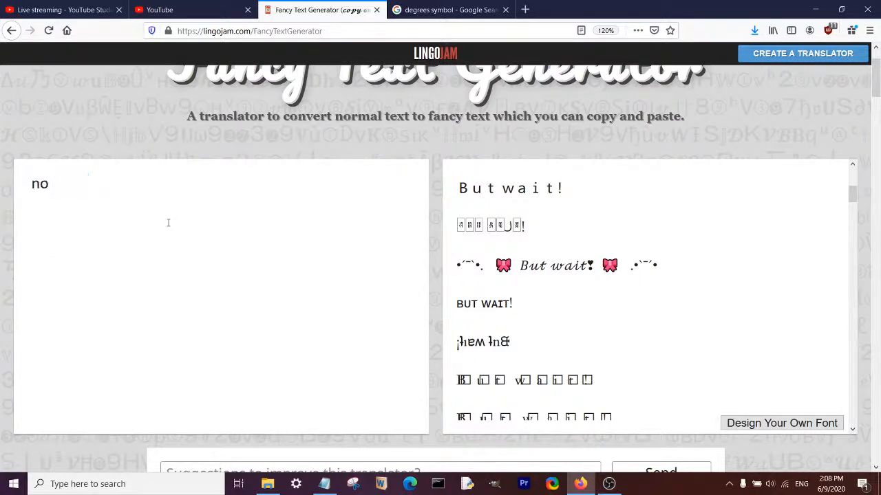
key(BackSpace)
key(BackSpace)
text(no ide)
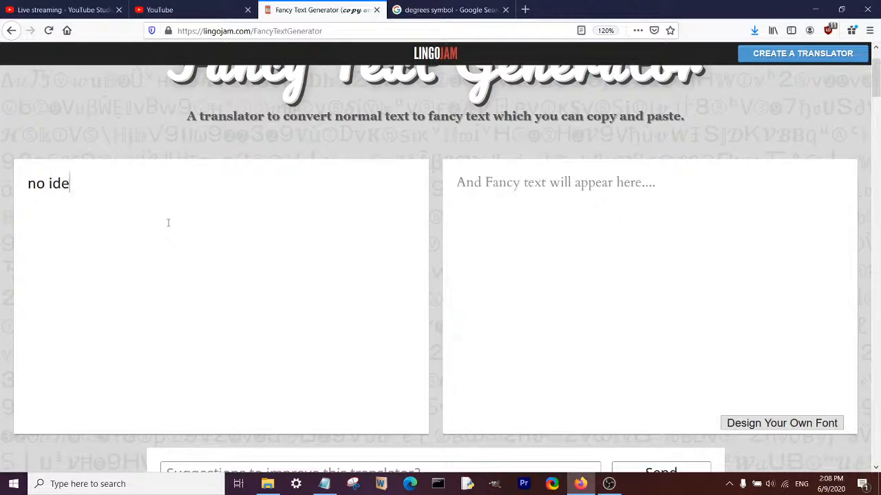
text(a how to caption)
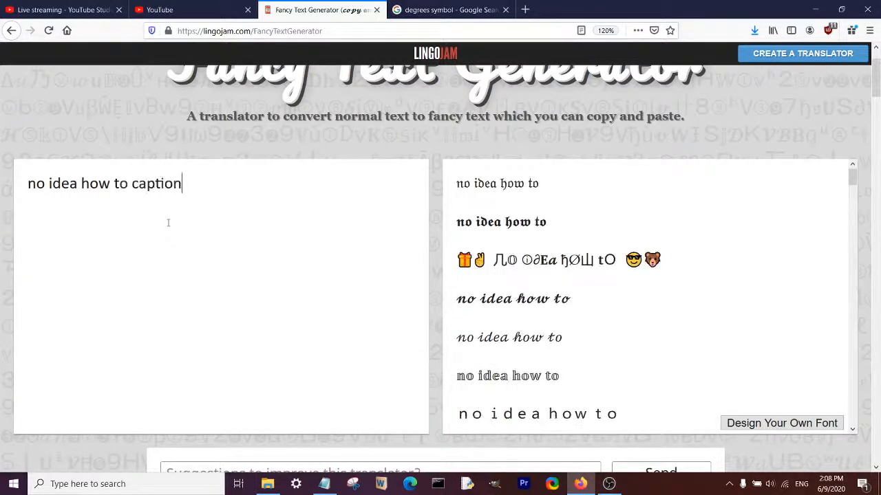
text( this)
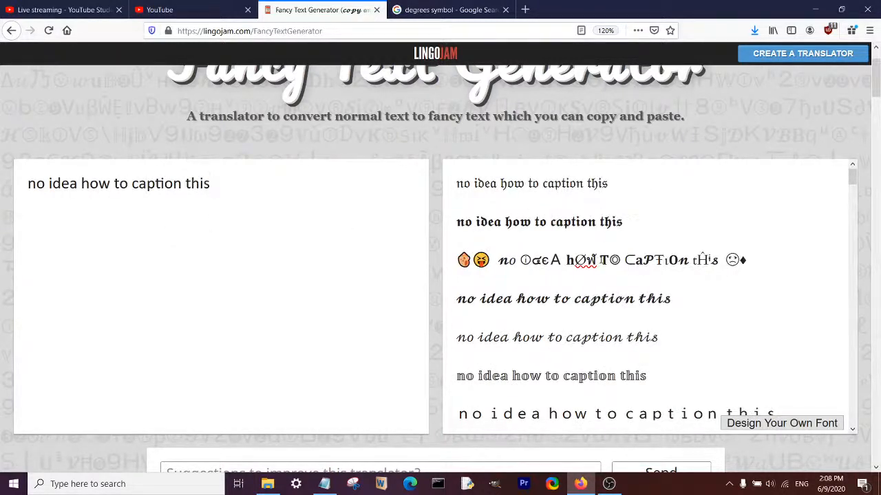
- Copy the small-caps version of the generated text and paste it into the 12:35.1 subtitle in the YouTube subtitle editor
scroll(601, 260, down, 10)
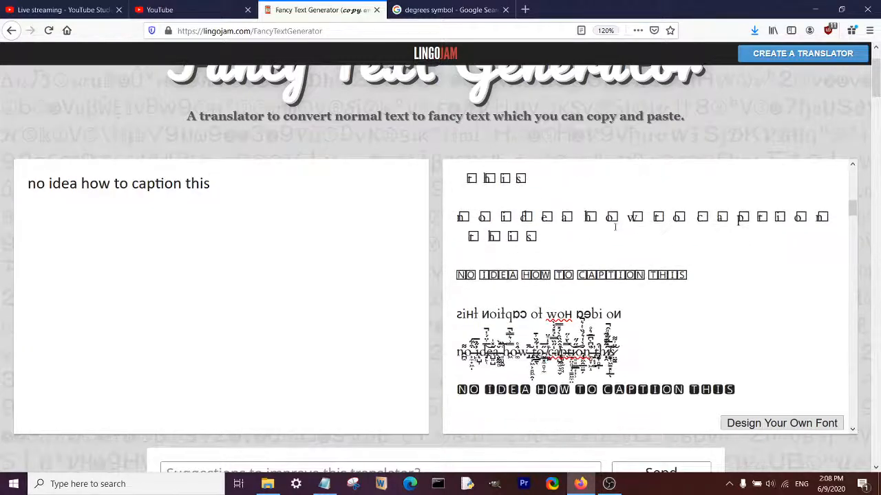
scroll(615, 227, up, 3)
drag(638, 191, 441, 192)
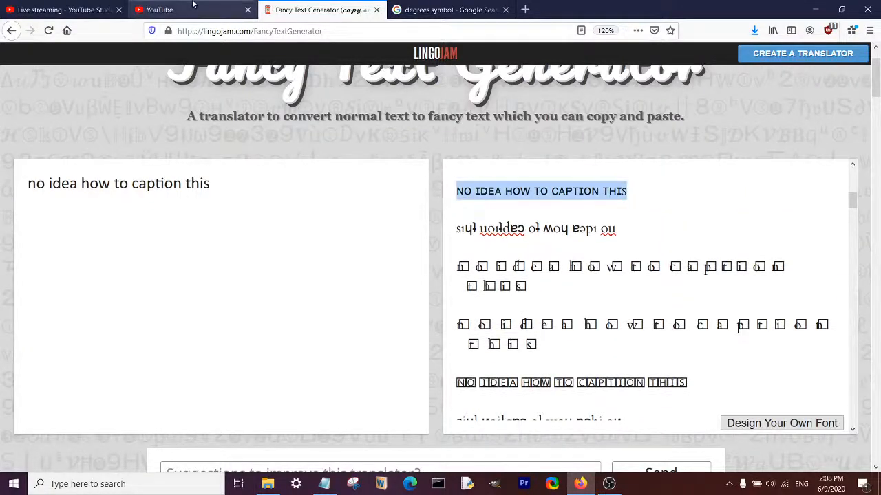
click(160, 9)
key(ctrl+v)
key(Return)
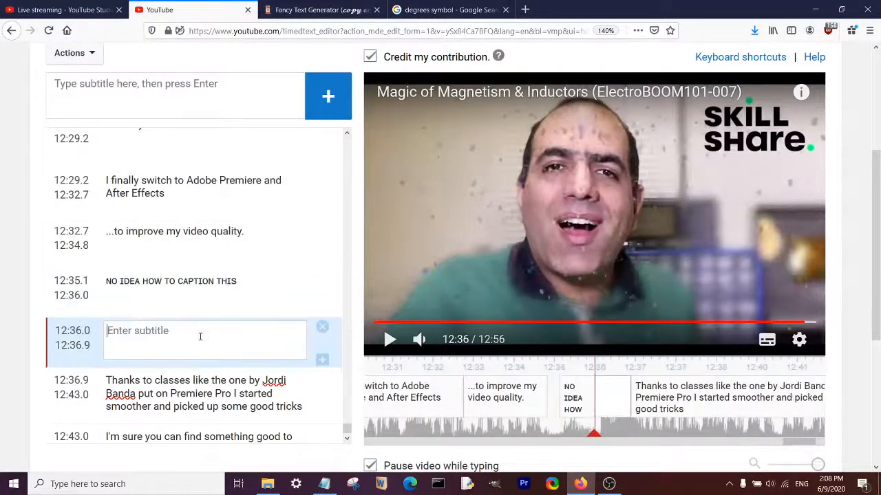
- Extend the Fancy Text Generator's source text to "no idea how to caption this either"
click(316, 10)
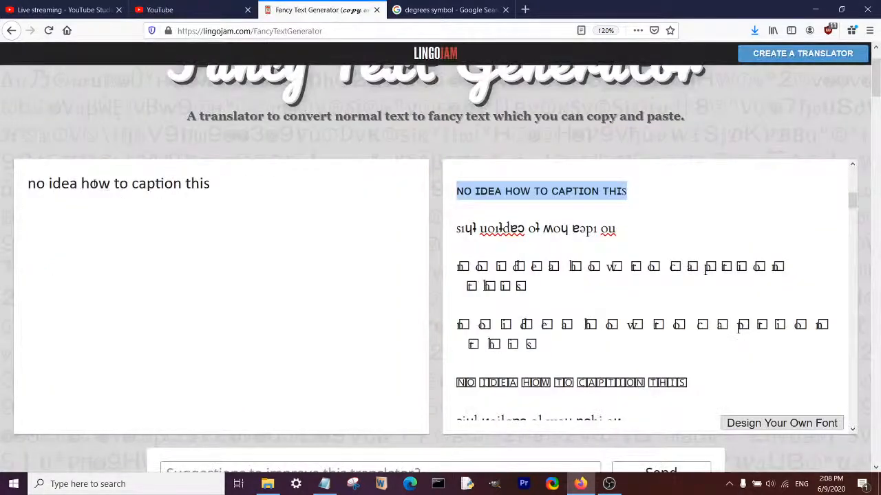
drag(82, 183, 182, 183)
click(225, 189)
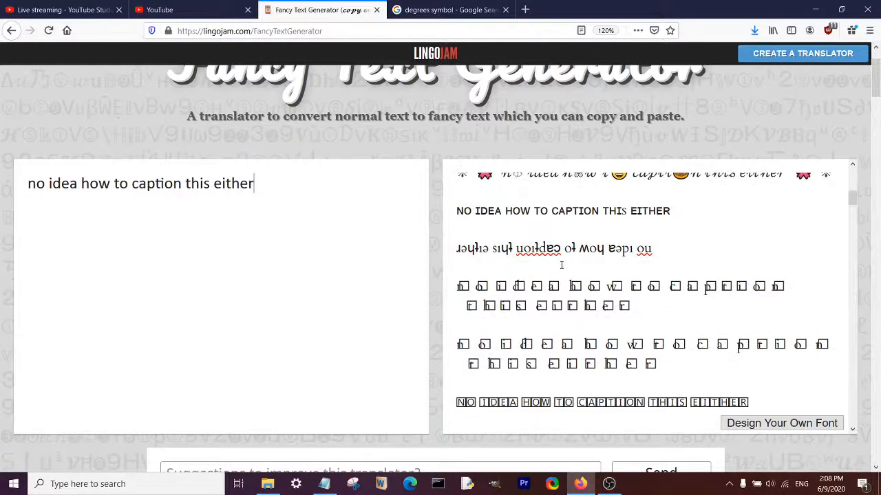
- Copy the small-caps "no idea how to caption this either" and paste it into the empty 12:36.0 subtitle
scroll(562, 265, up, 3)
drag(670, 323, 463, 323)
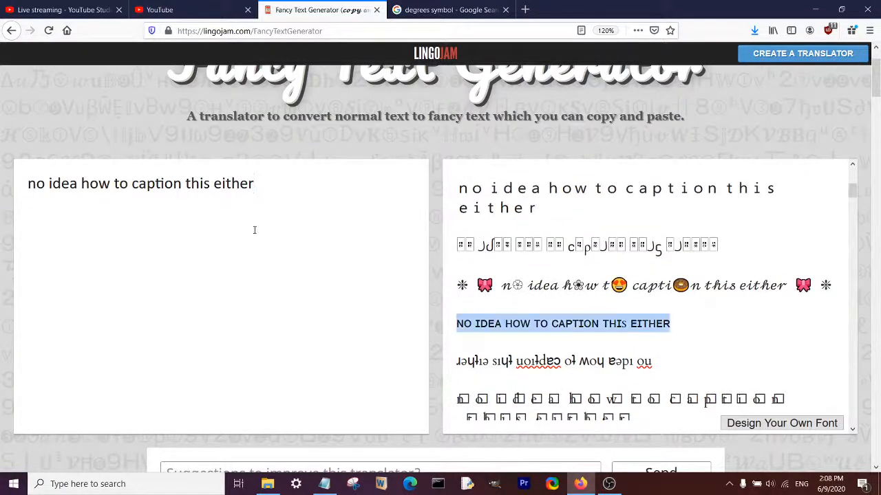
key(ctrl+c)
key(ctrl+shift+Tab)
key(ctrl+v)
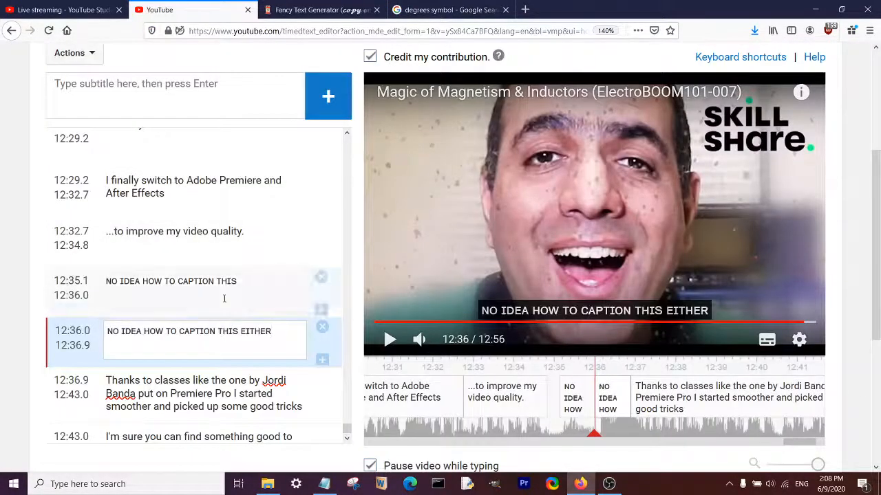
- Play back from the 12:35.1 subtitle and move the boundary between the 12:36.0 subtitle and "Thanks to classes" to 12:36.8
click(224, 298)
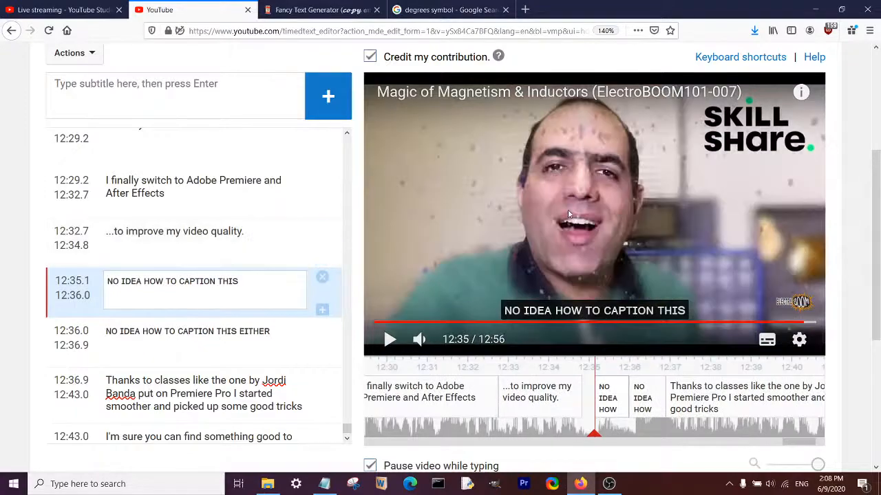
click(491, 244)
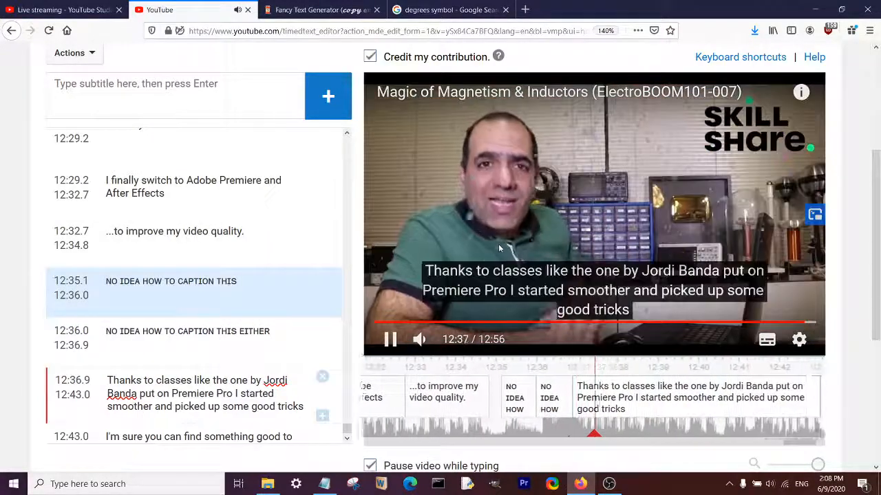
drag(558, 309, 551, 404)
click(632, 307)
click(632, 308)
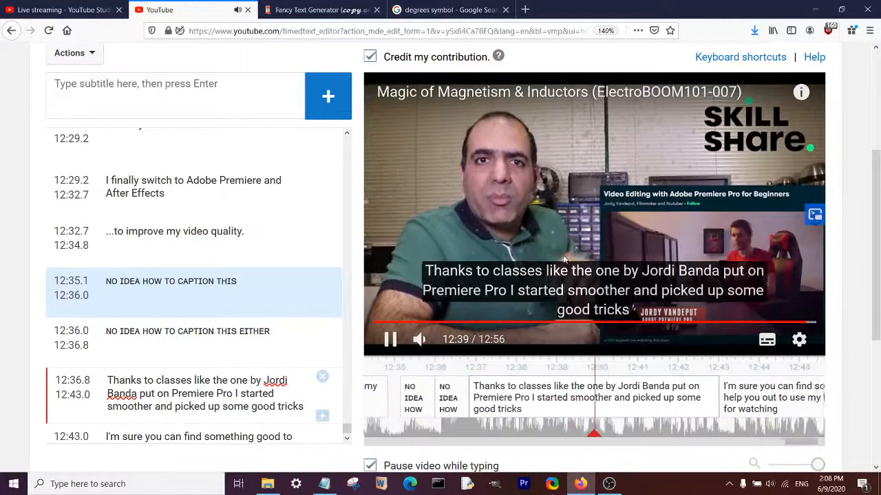
- Shorten the "Thanks to classes" subtitle so it ends at 12:40.5 and replay it
mouse_move(686, 394)
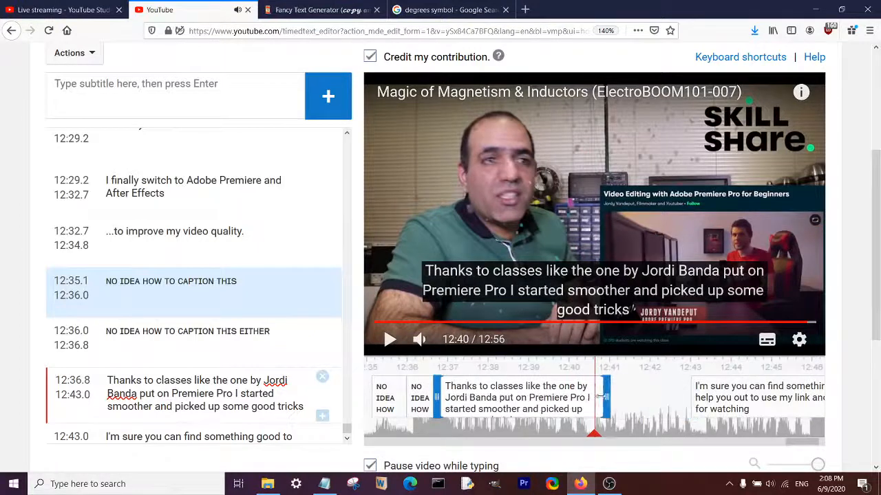
drag(591, 397, 778, 404)
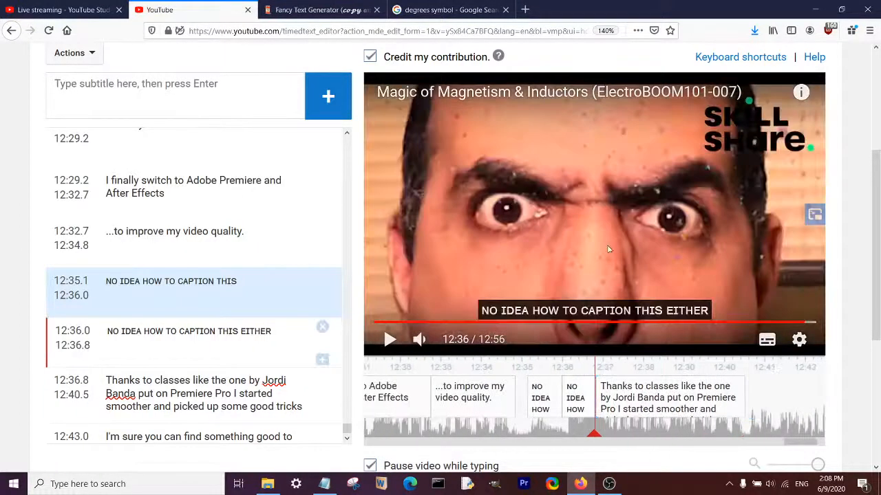
click(605, 240)
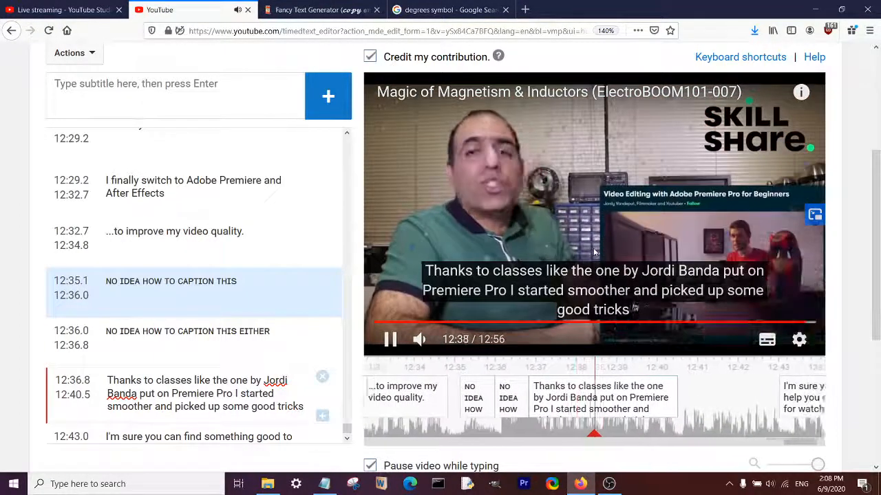
- Split the 12:36.8 subtitle after "Thanks to classes" at 12:37.7 and prefix the second part with "..."
click(635, 307)
drag(705, 413, 778, 410)
click(563, 250)
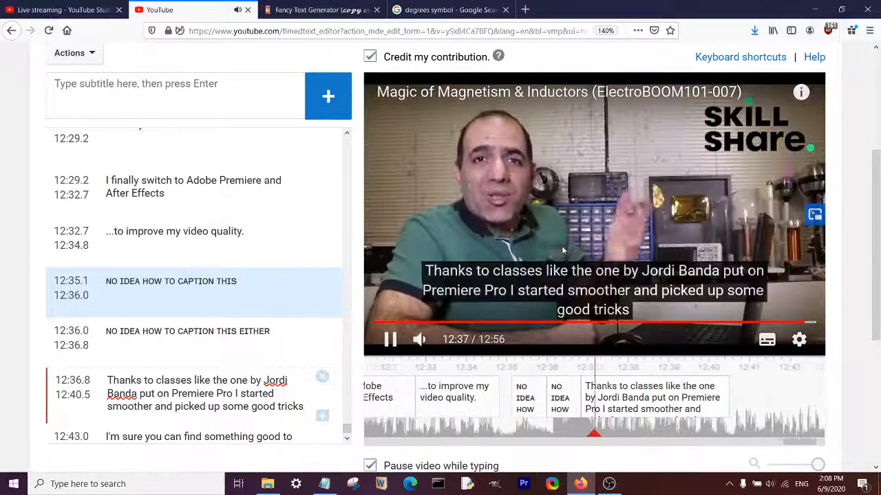
click(563, 250)
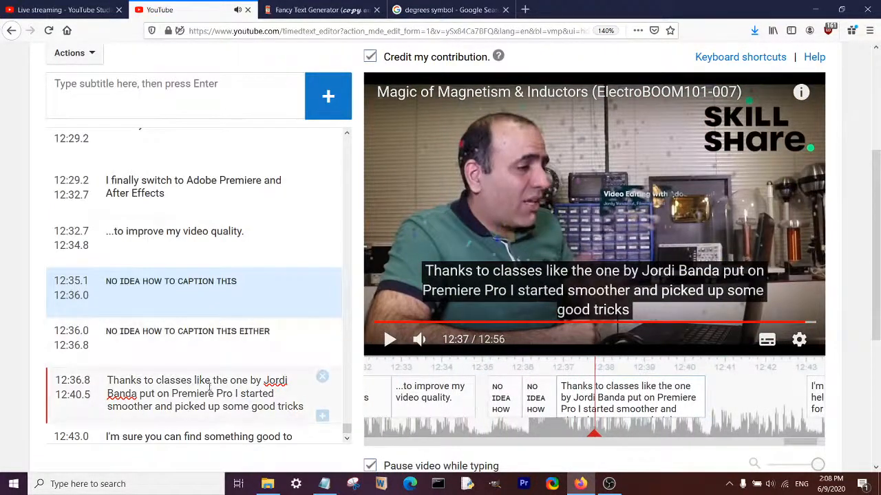
click(194, 380)
key(BackSpace)
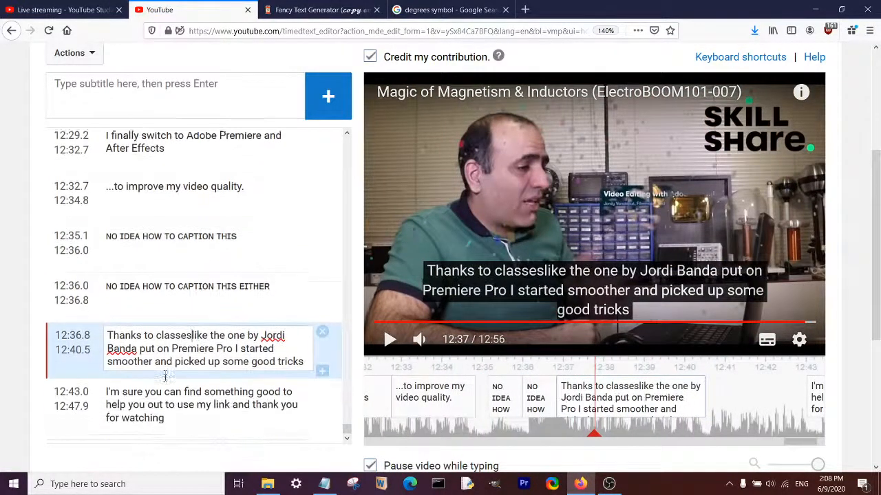
key(Return)
text(...)
- Play back the split subtitles from 12:36.8 to check their wording and timing against the speech
click(204, 299)
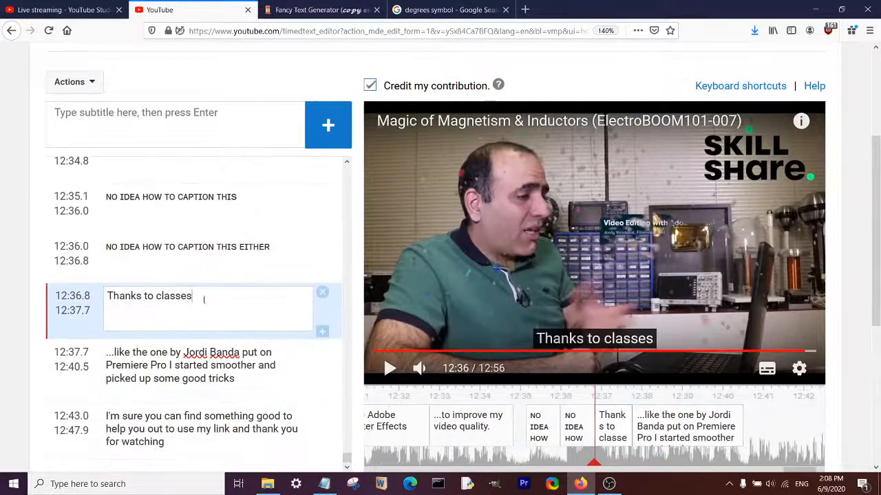
scroll(1, 339, down, 2)
click(185, 294)
click(432, 207)
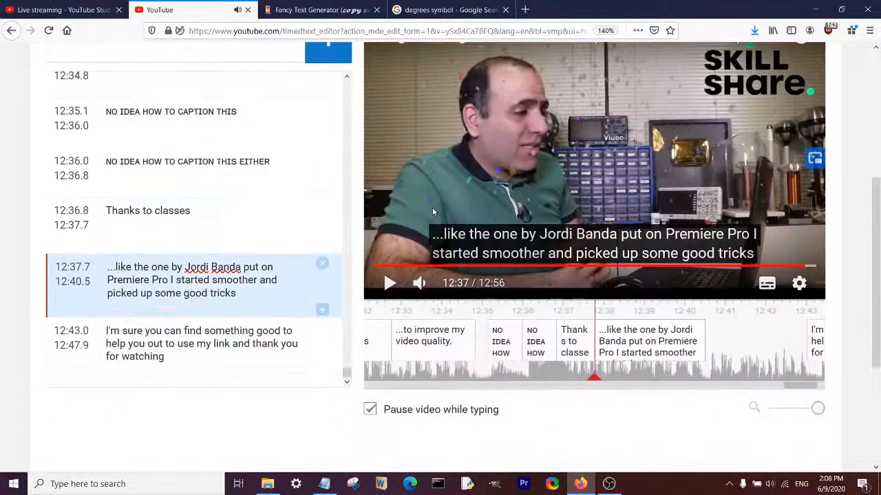
click(536, 208)
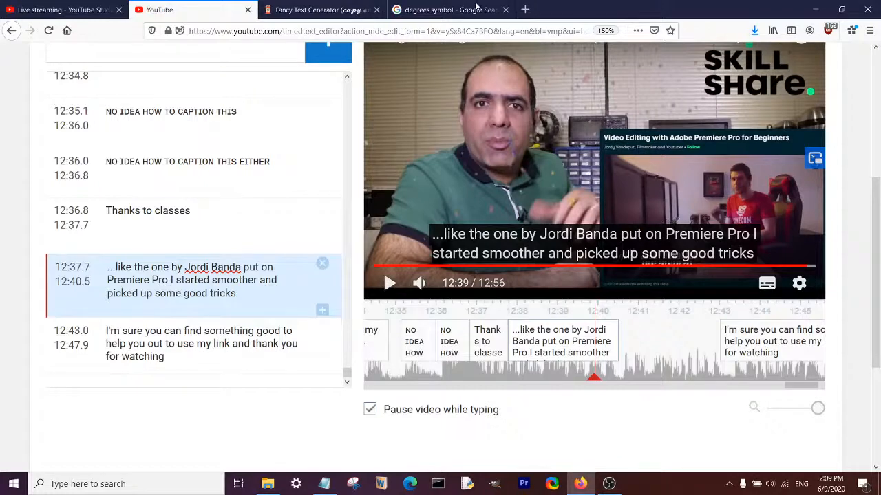
- Replace the instructor's name in the 12:37.7 subtitle with the placeholder "[?]"
scroll(565, 211, up, 1)
scroll(686, 234, up, 2)
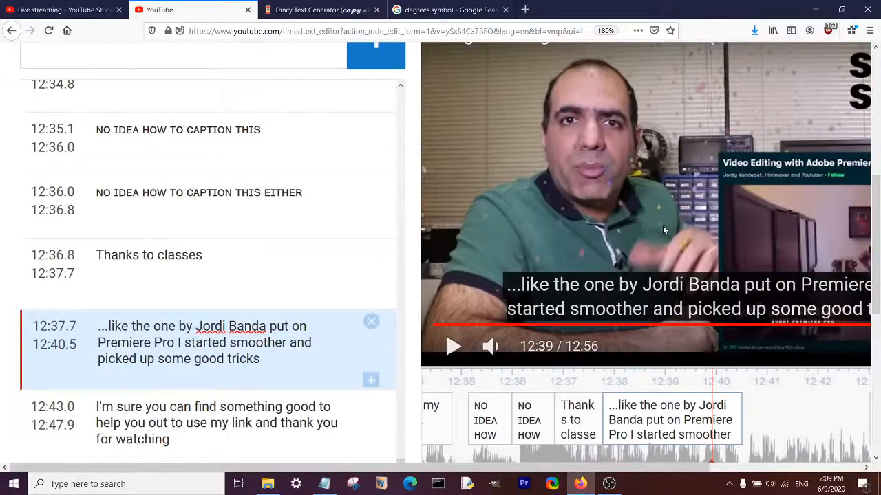
scroll(661, 231, down, 1)
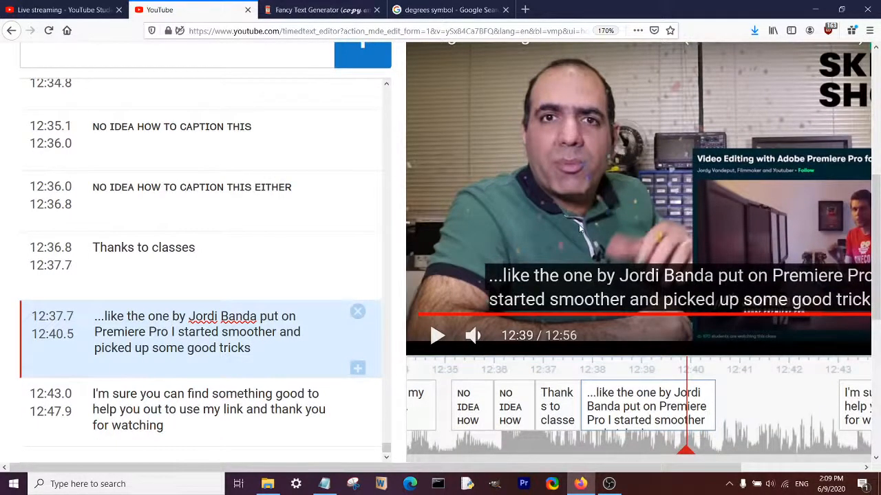
scroll(582, 225, down, 2)
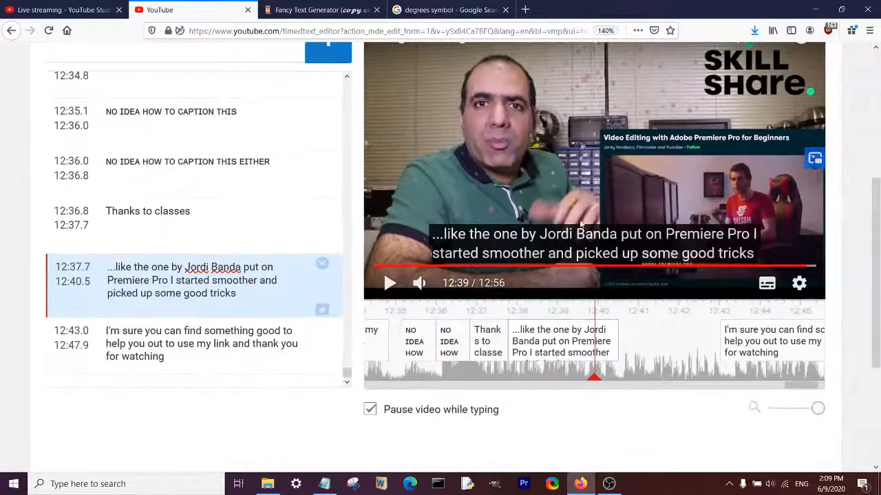
scroll(589, 209, up, 2)
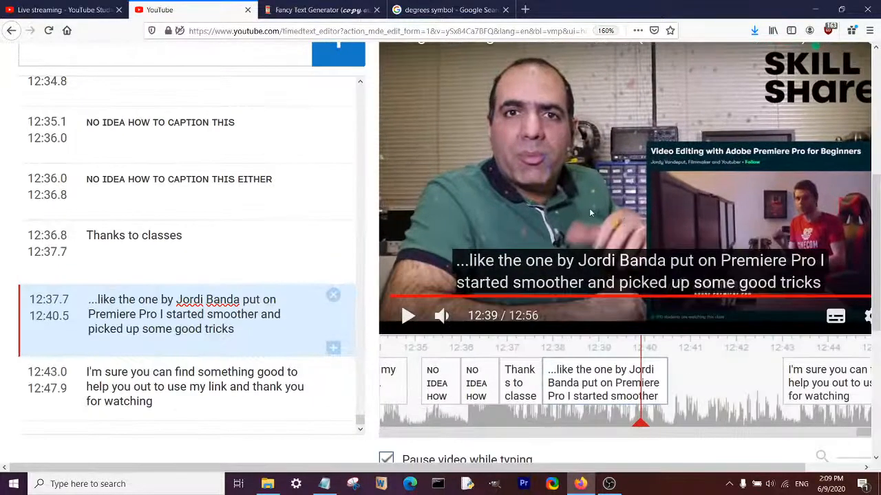
scroll(589, 213, down, 1)
click(185, 282)
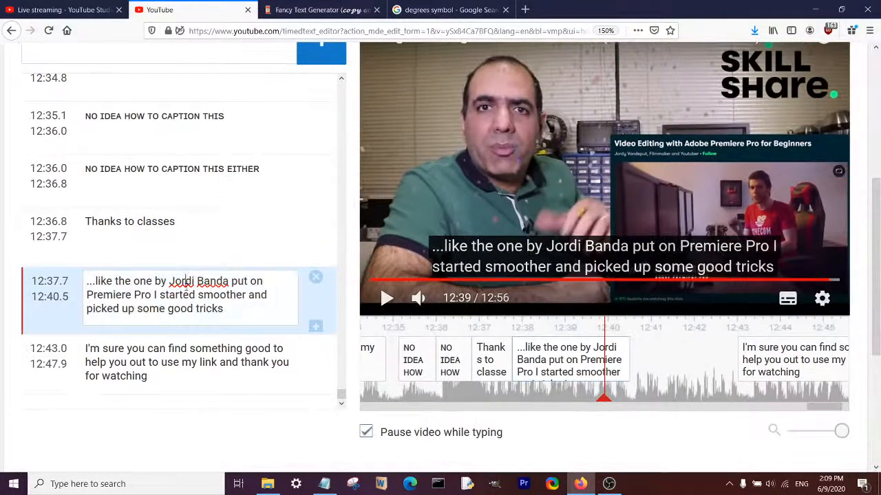
key(BackSpace)
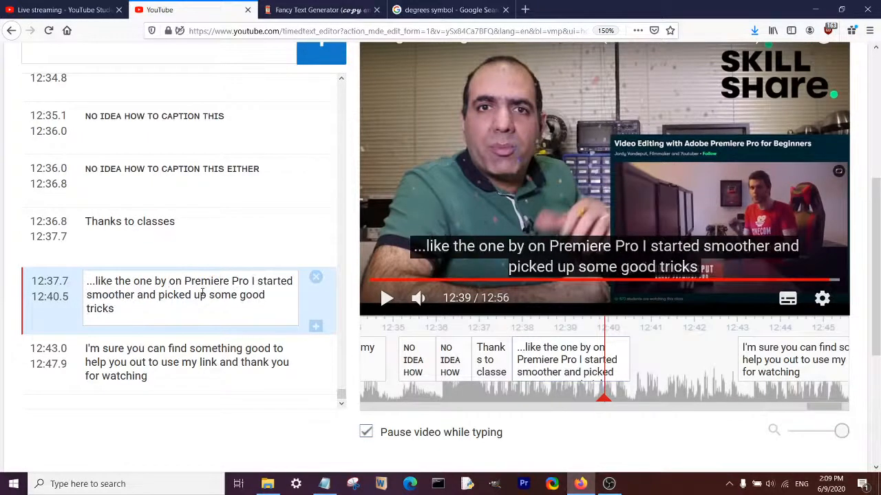
text([?)
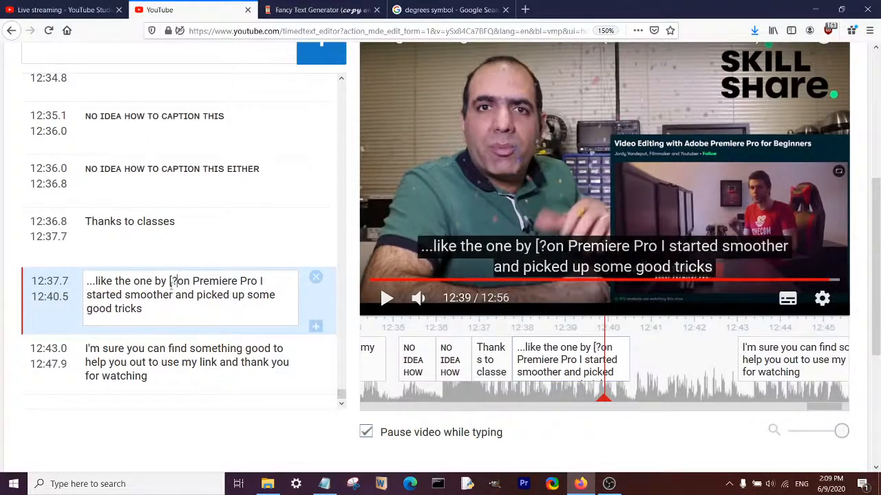
text(])
- Move "I started smoother and picked up some good tricks" into a new 12:40.5 subtitle prefixed with "...", and end the 12:37.7 subtitle with a comma
click(523, 173)
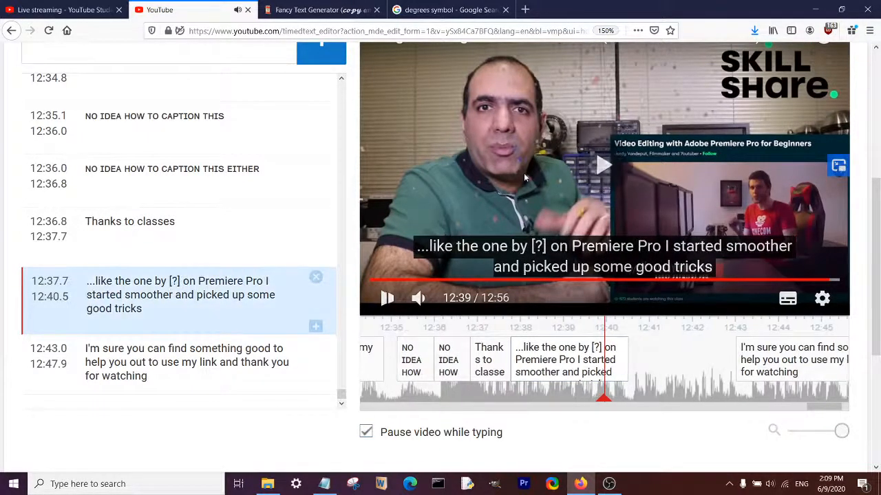
click(550, 194)
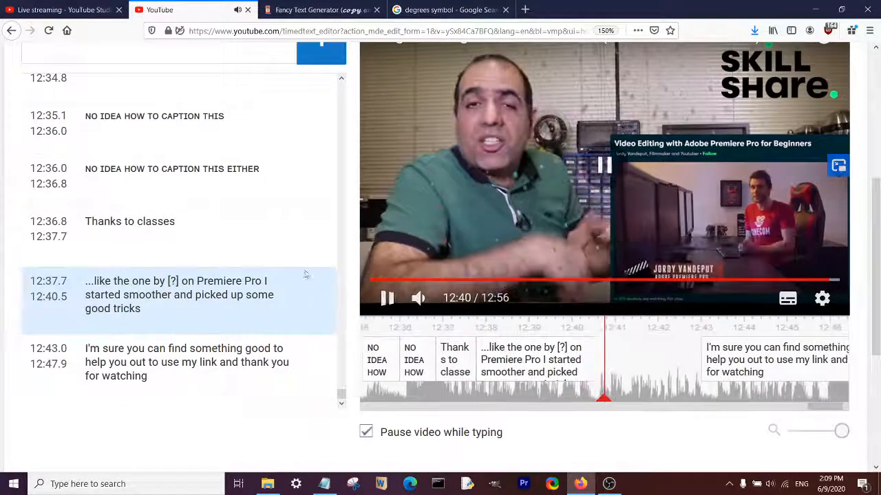
scroll(218, 255, down, 1)
scroll(246, 280, down, 1)
click(311, 234)
scroll(236, 340, up, 2)
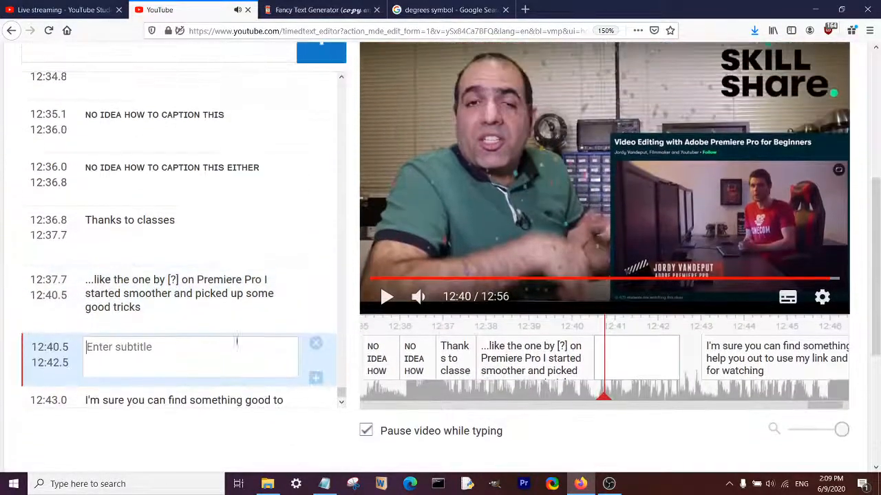
text(...)
scroll(234, 254, down, 1)
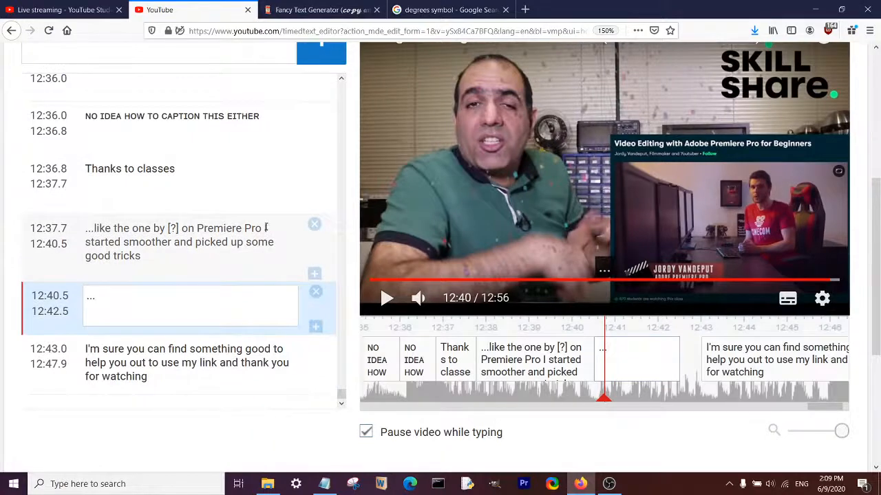
drag(265, 228, 95, 295)
click(209, 260)
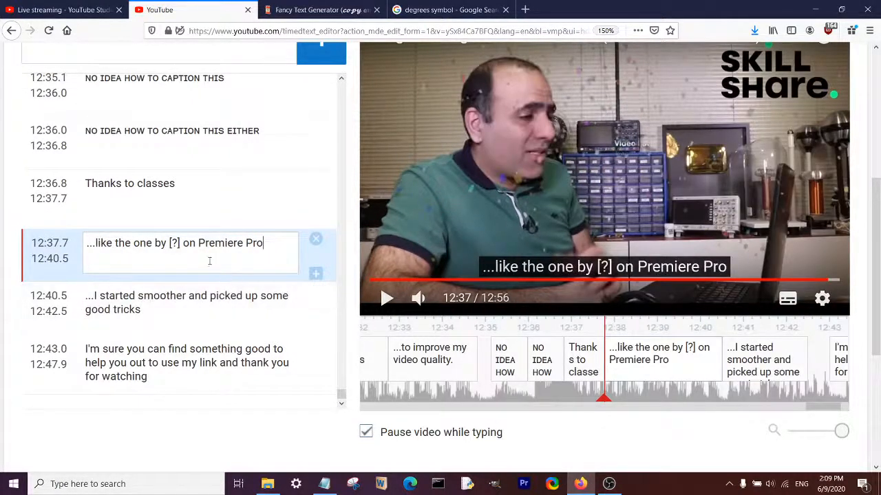
text(,)
- Replay the 12:37.7 subtitle and replace "[?]" with the instructor's full name as spelled in the video
click(446, 187)
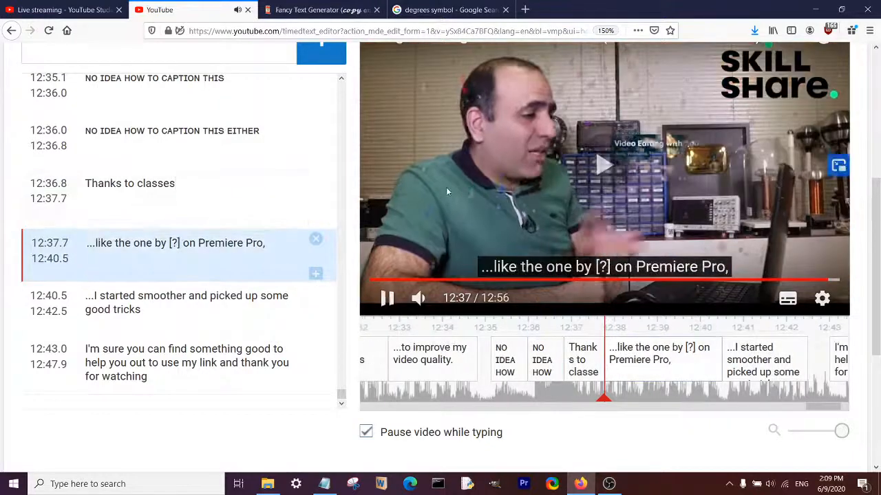
click(602, 188)
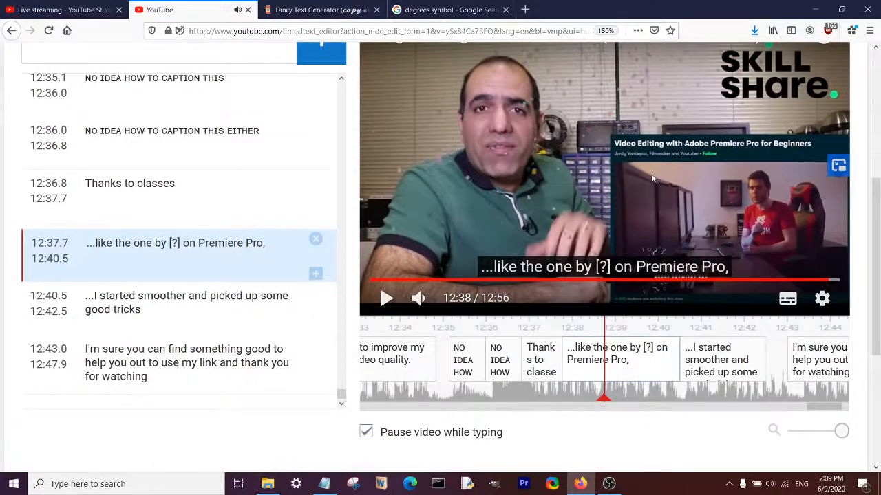
double_click(181, 246)
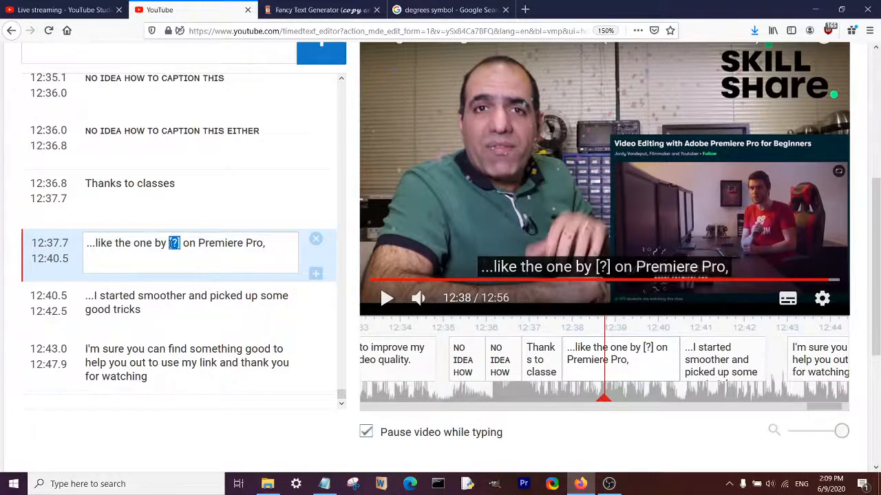
text(Jordy )
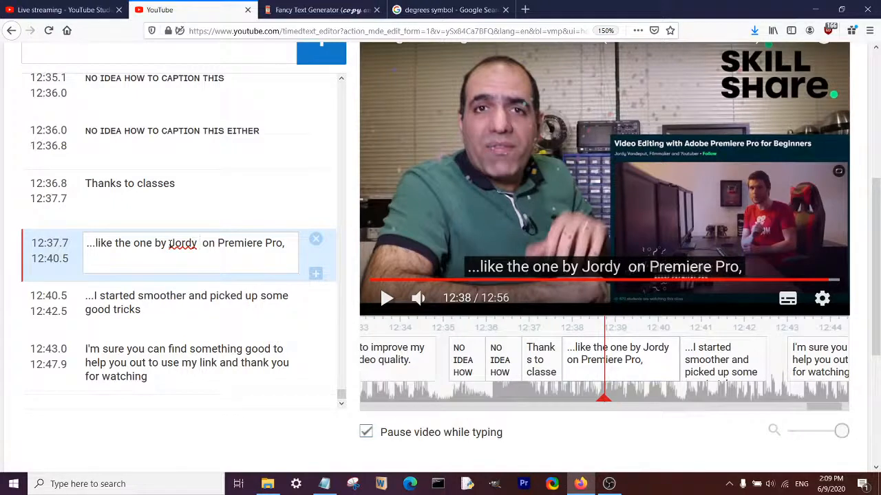
text(Vandeput)
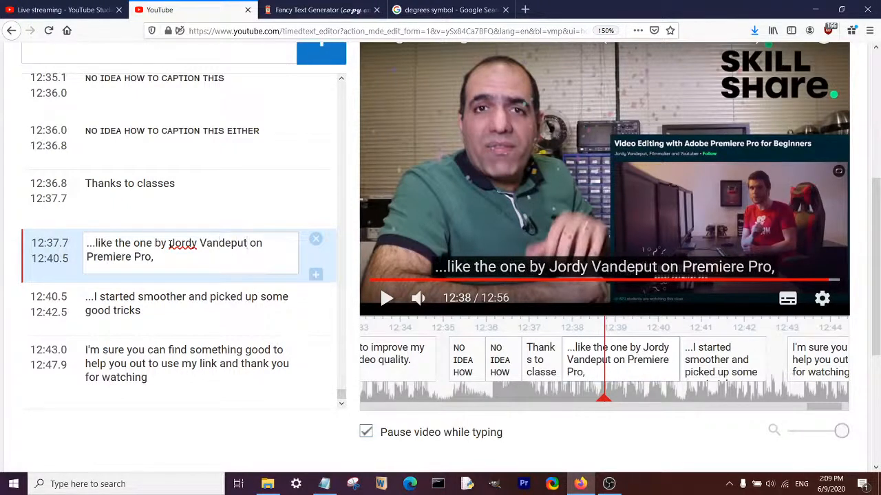
click(385, 223)
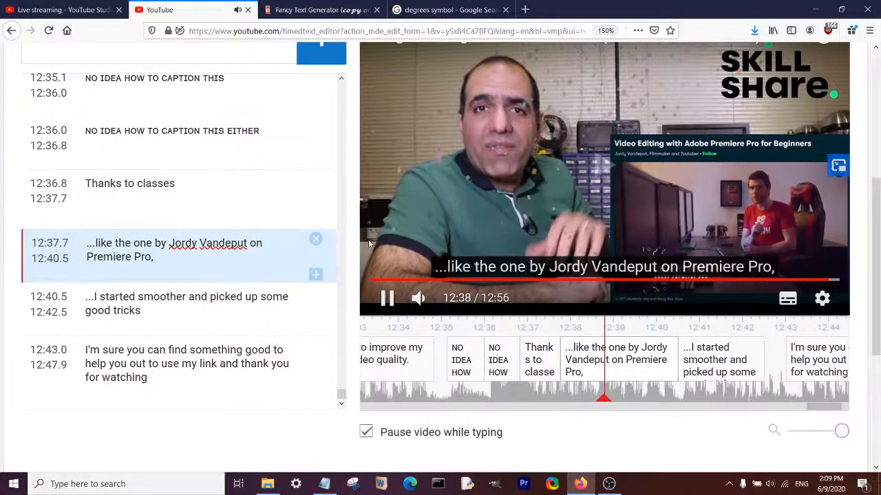
click(386, 224)
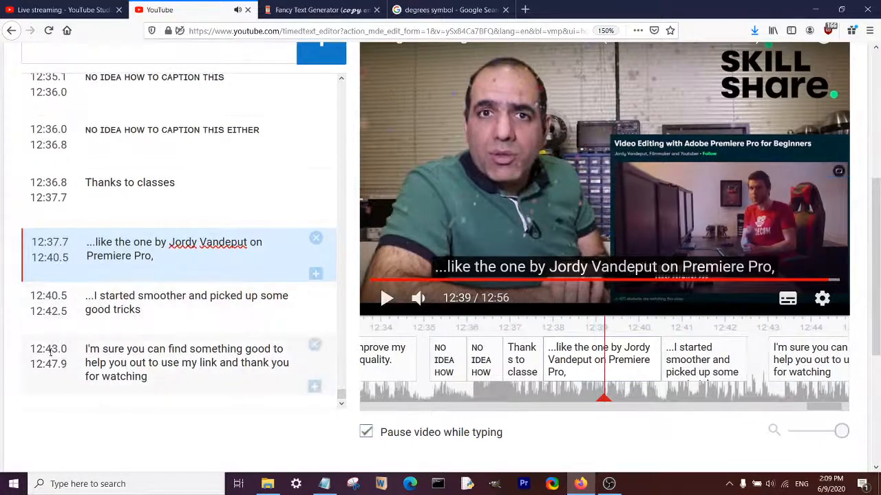
- Play on from 12:39, extend the 12:40.5 subtitle so it ends at 12:43.2, and add a period after "good tricks"
click(472, 189)
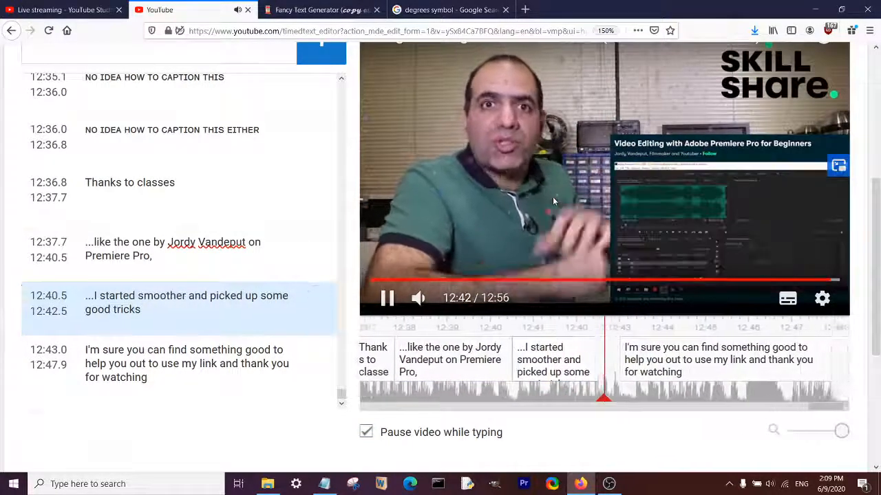
click(553, 201)
drag(568, 369, 596, 370)
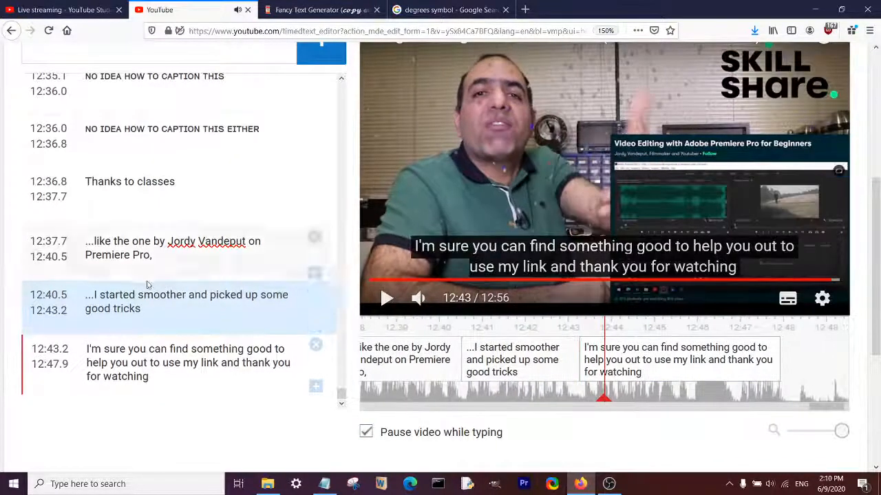
scroll(152, 305, down, 1)
scroll(137, 262, down, 1)
click(152, 232)
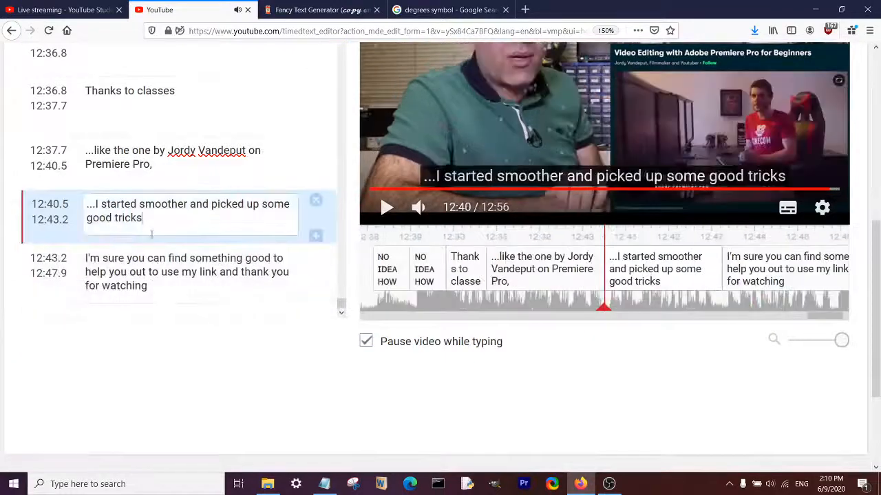
text(.)
- Play the "I'm sure you can find something good" subtitle and shorten it so it ends at 12:45.8
click(153, 273)
scroll(289, 403, up, 1)
click(485, 190)
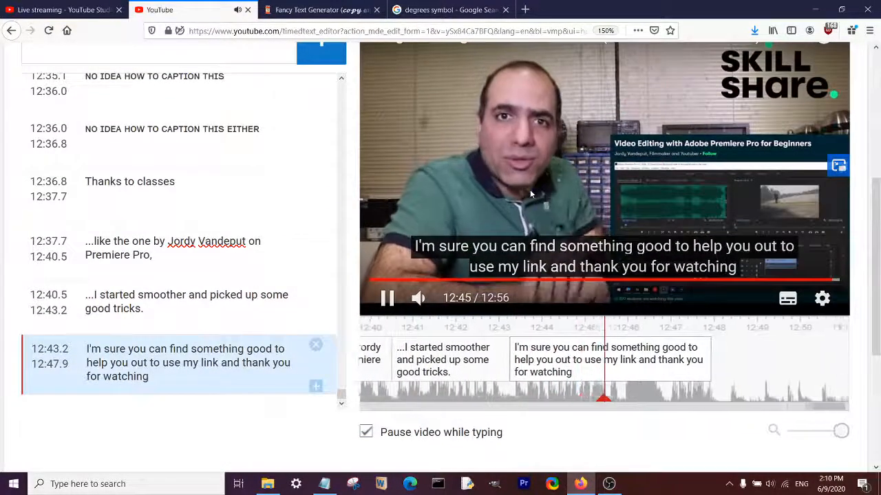
click(679, 369)
drag(678, 369, 594, 369)
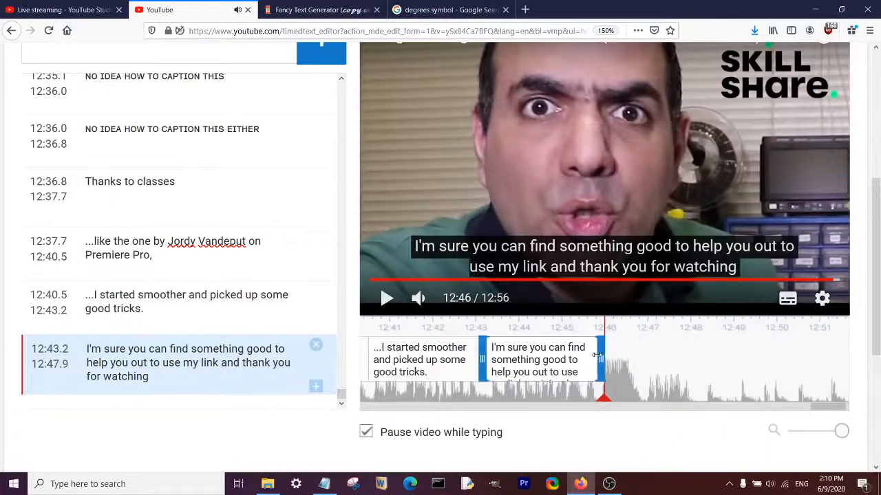
- Insert a subtitle at 12:45.8 and move "use my link and thank you for watching" into it from the 12:43.2 subtitle
scroll(299, 312, down, 1)
click(314, 304)
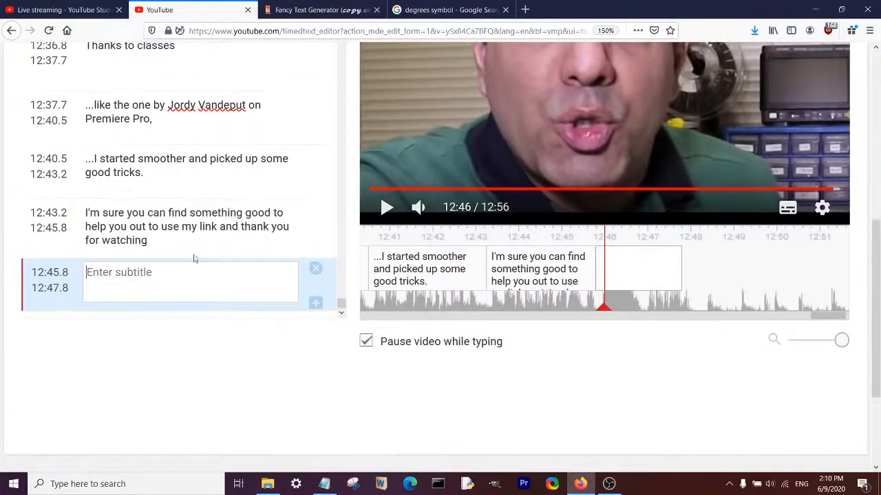
drag(163, 226, 149, 240)
drag(190, 227, 174, 282)
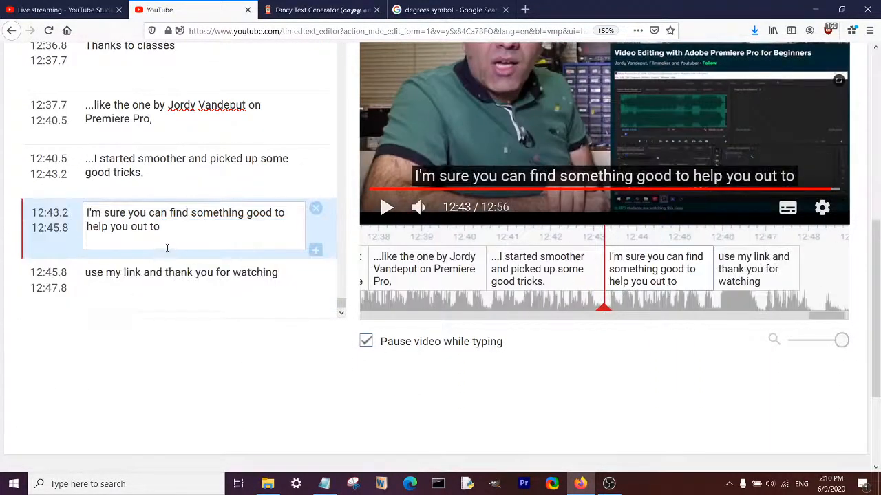
- End the 12:43.2 subtitle with "too.", break its line before "good", and capitalise "Use" in the 12:45.8 subtitle
text(o.)
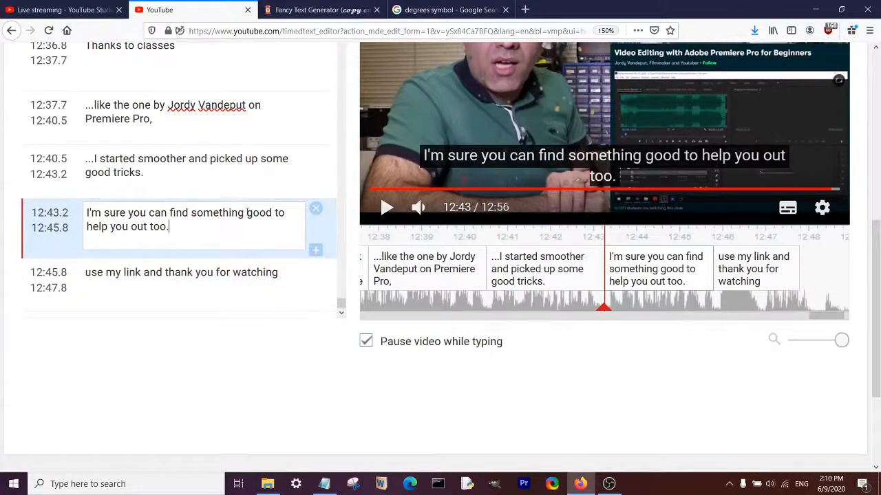
key(shift+Return)
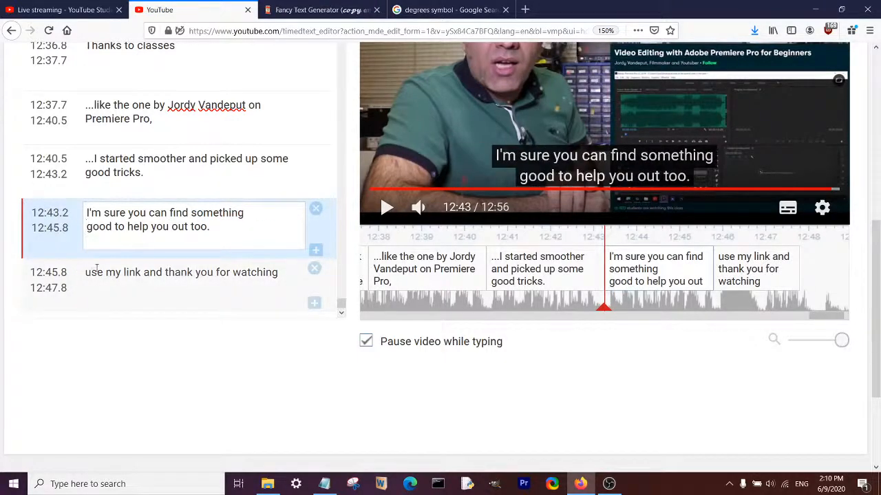
click(97, 290)
text(U)
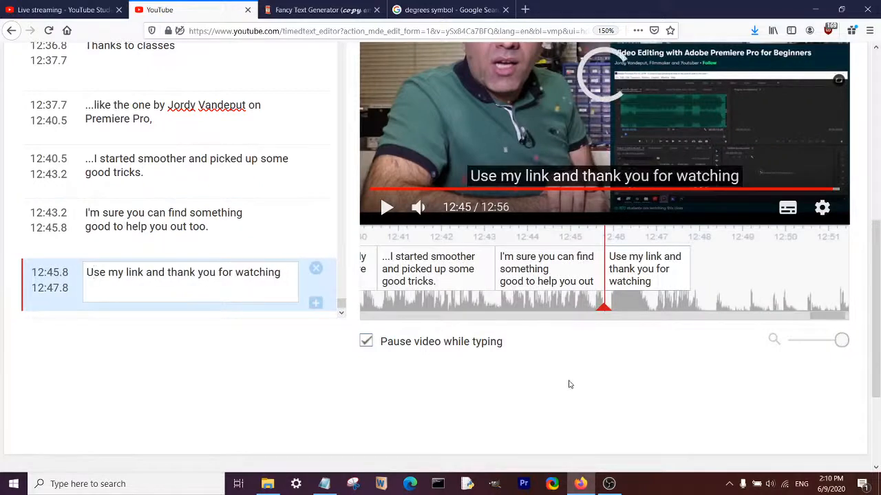
- Shorten the 12:45.8 subtitle to end at 12:46.8 and move "and thank you for watching" into a new subtitle starting there
scroll(537, 241, up, 3)
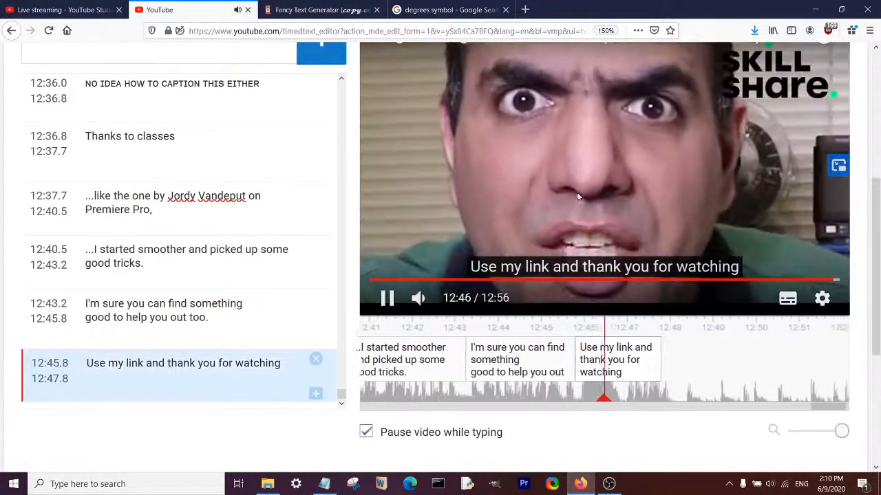
click(622, 351)
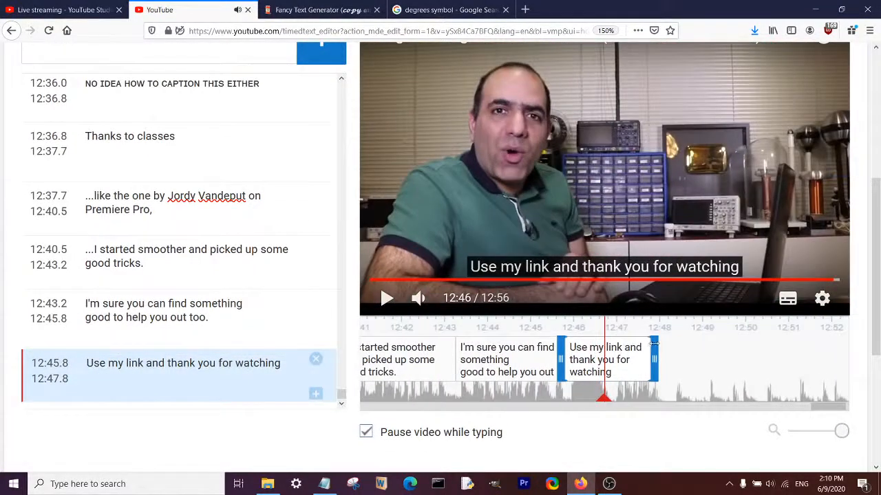
drag(654, 358, 617, 344)
click(316, 394)
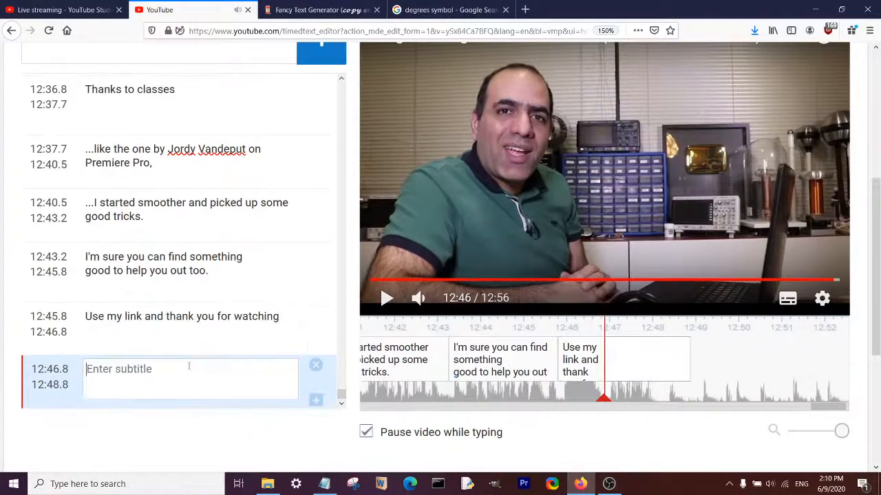
click(158, 316)
drag(146, 317, 280, 316)
drag(213, 375, 139, 370)
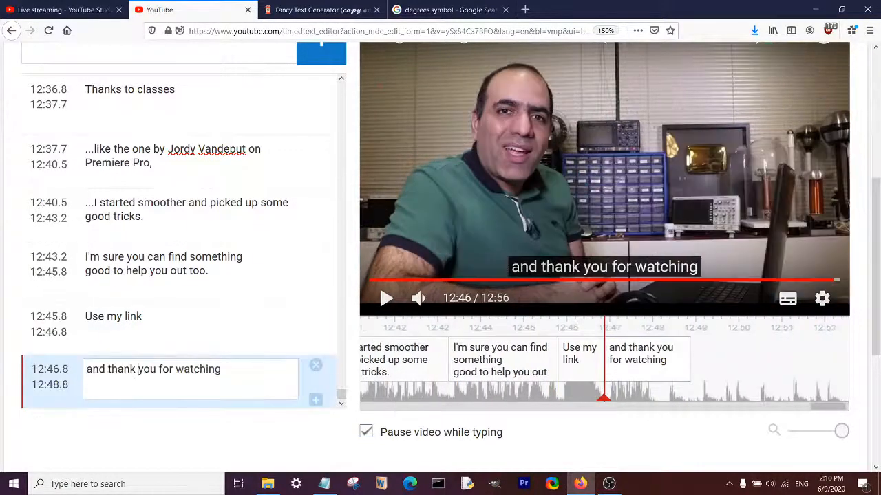
- Correct the last two subtitles to "Use my link." and "And thank you for watching!", and start replaying from 12:45.8
text(A)
click(267, 370)
text(!)
click(223, 330)
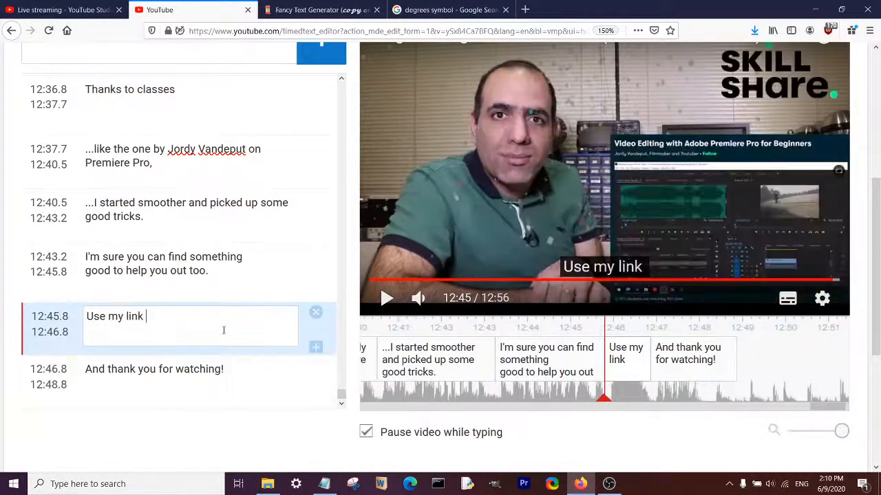
text(.)
click(556, 221)
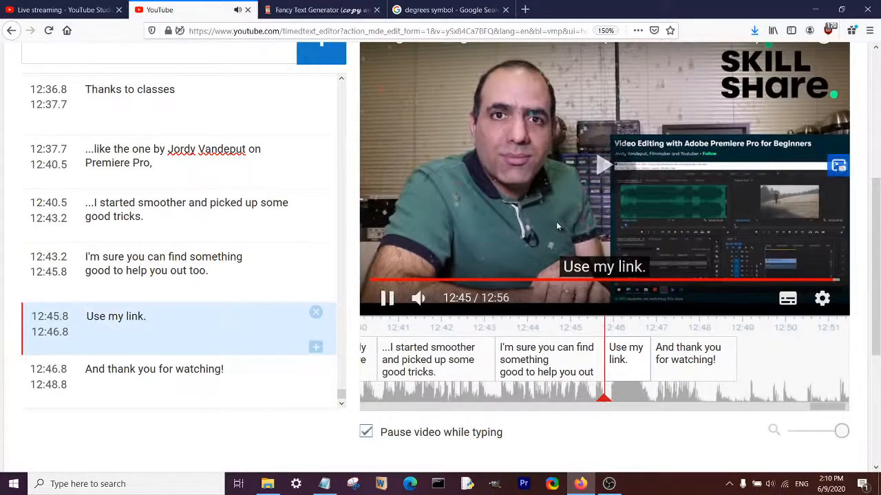
- Change the 12:45.8 subtitle to "Use my link!" and the 12:46.8 subtitle to "And thank you for watching."
click(145, 316)
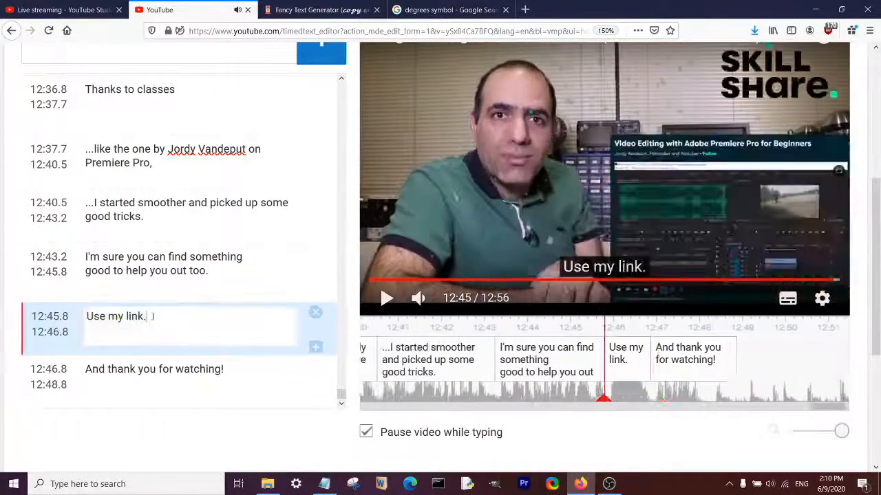
click(235, 375)
key(BackSpace)
text(.)
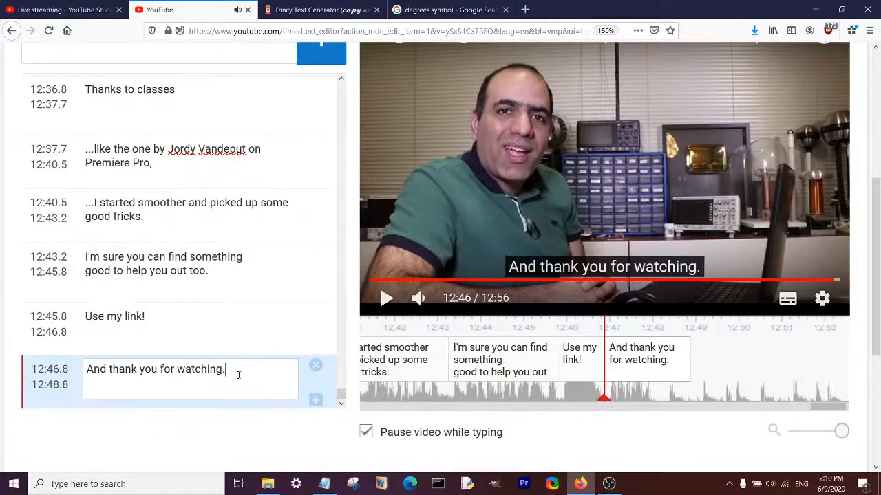
- Copy "Use my link!" from the 12:45.8 subtitle and replace the Fancy Text Generator's input text with it
drag(136, 322, 135, 221)
key(ctrl+c)
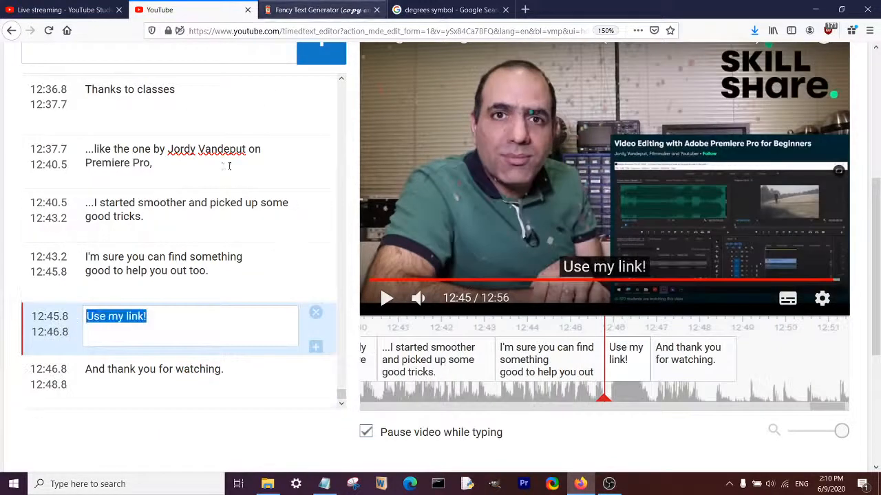
key(ctrl+Tab)
drag(287, 195, 53, 210)
key(ctrl+v)
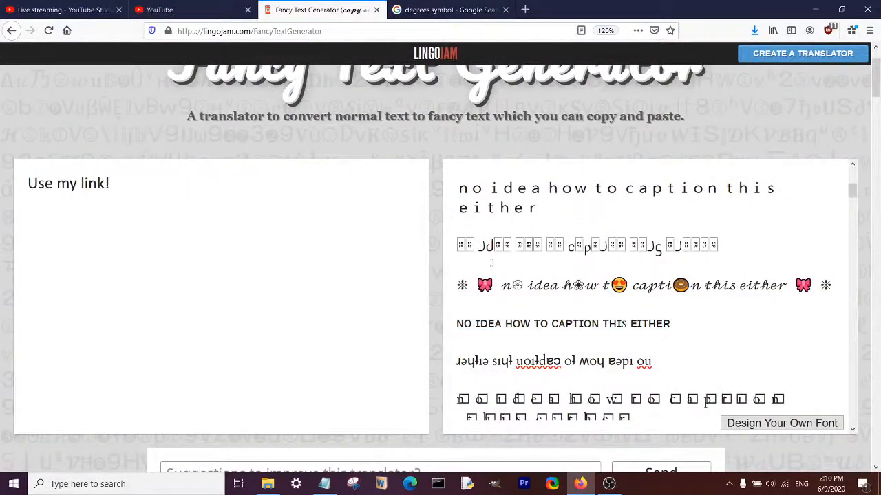
- Find the bold serif version of "Use my link!" among the generated text styles and copy it
scroll(586, 301, up, 2)
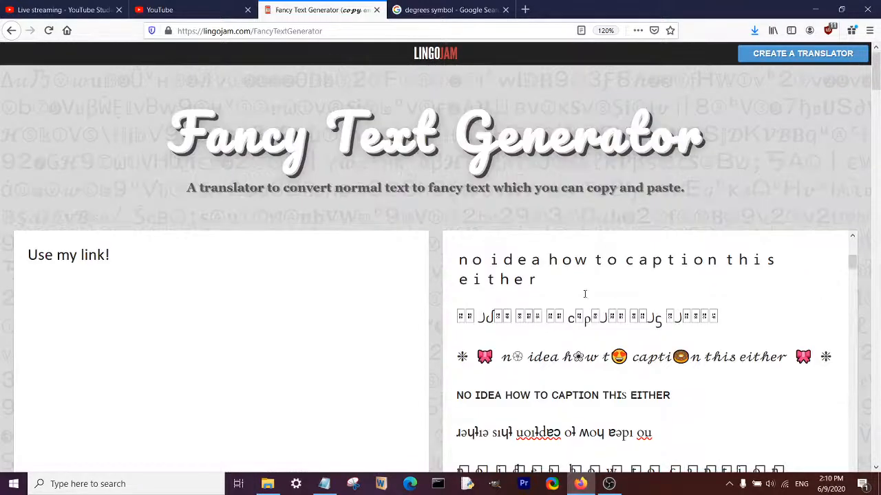
scroll(584, 295, down, 2)
scroll(589, 286, up, 5)
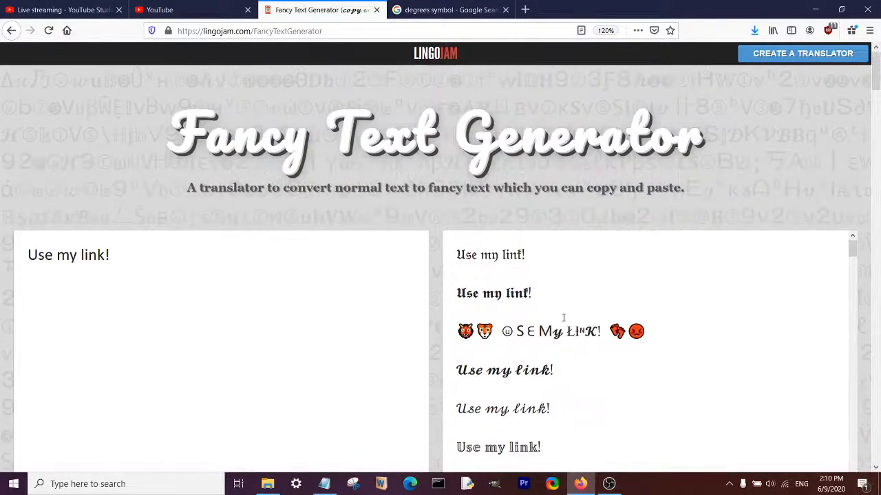
scroll(564, 319, down, 3)
scroll(375, 242, down, 2)
scroll(527, 280, down, 2)
scroll(528, 283, down, 5)
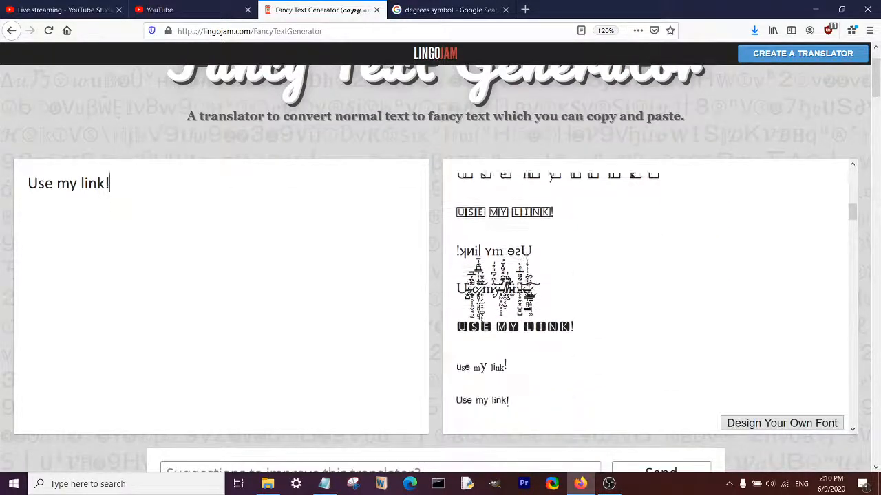
scroll(531, 290, down, 1)
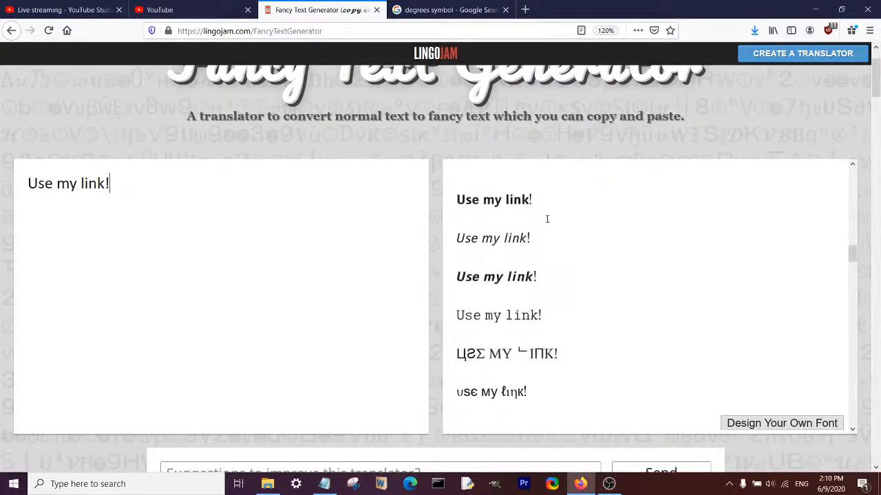
scroll(546, 218, up, 3)
triple_click(550, 278)
key(ctrl+c)
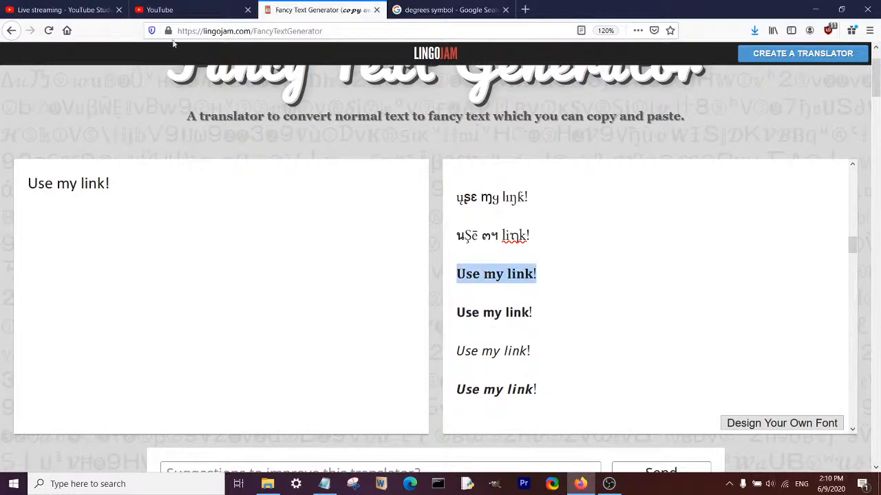
- Replace the 12:45.8 subtitle's text with the copied bold serif "Use my link!" and play it back
click(178, 10)
key(ctrl+v)
click(544, 185)
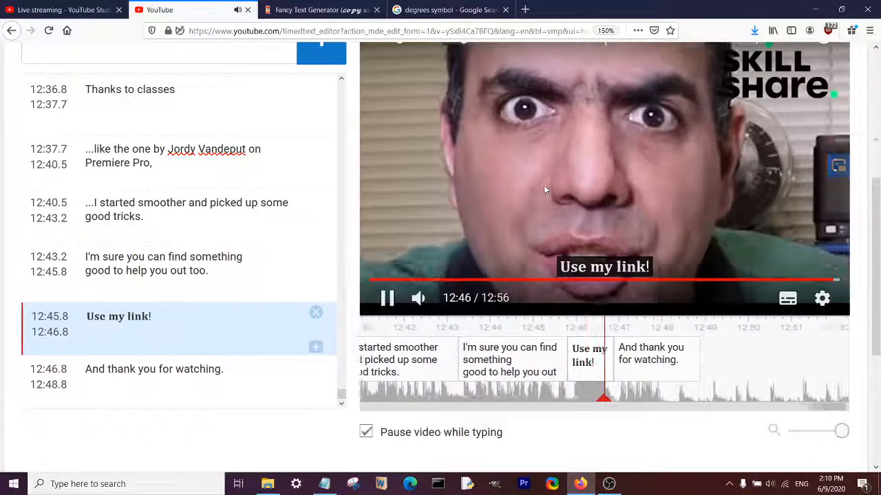
click(556, 184)
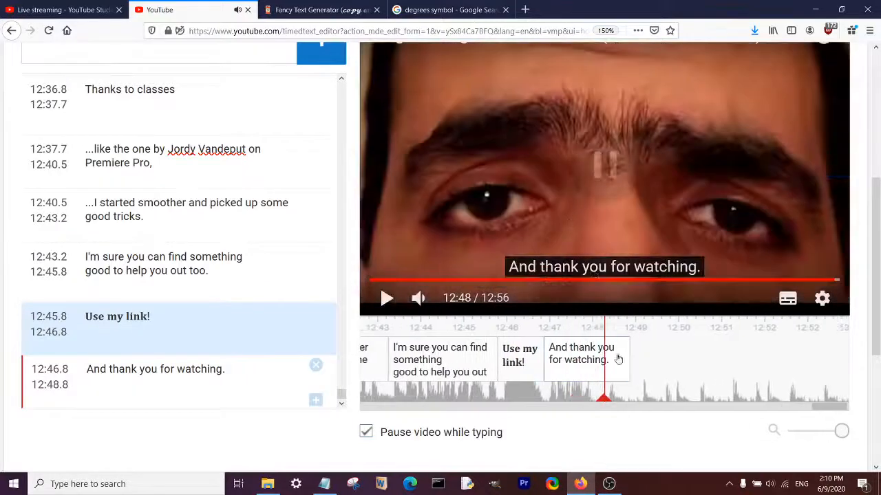
- Shorten the "And thank you for watching." subtitle to end at 12:48.0 and play on to 12:49
drag(627, 359, 592, 359)
click(568, 196)
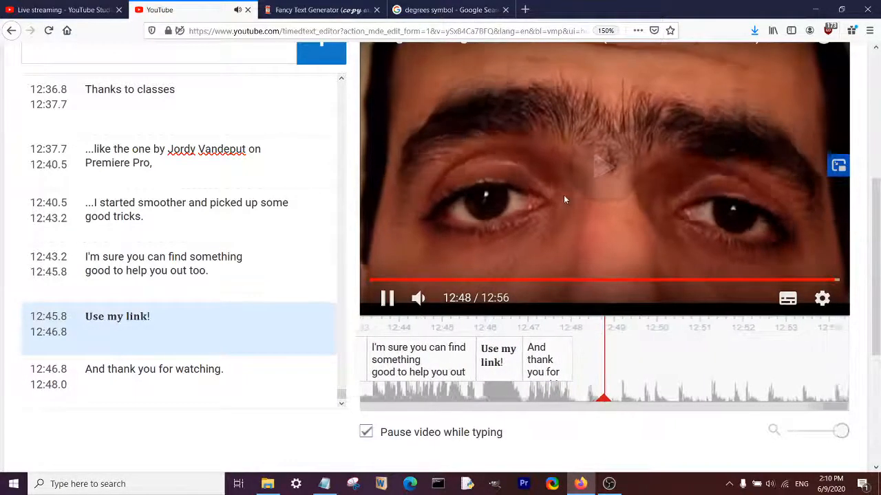
click(582, 248)
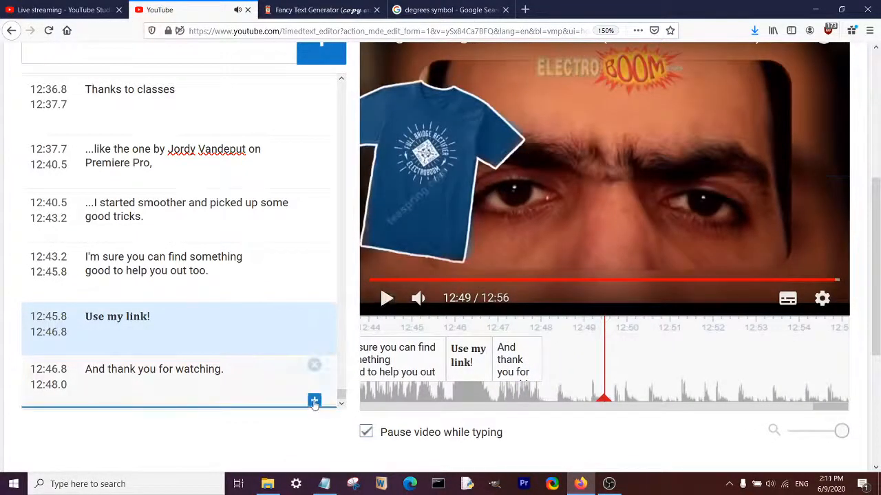
- Add a subtitle after "And thank you for watching.", start it at 12:48.2 and enter "[unibrow dance]"
click(315, 401)
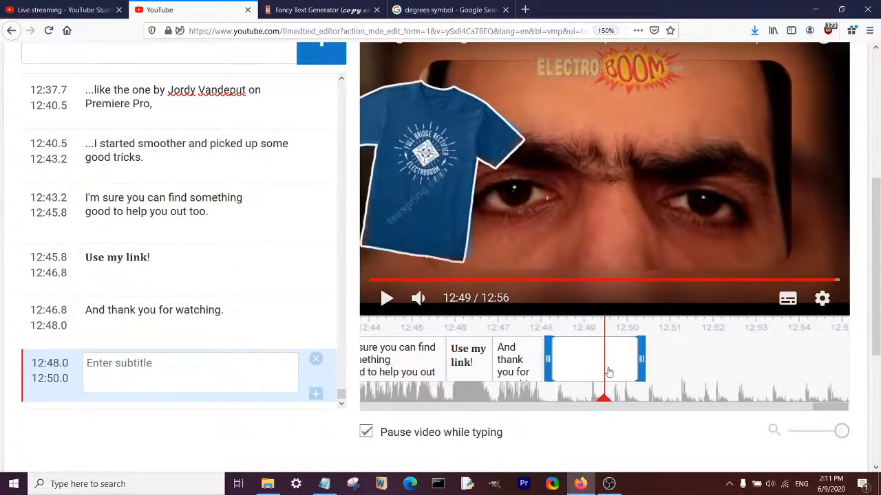
drag(608, 372, 617, 372)
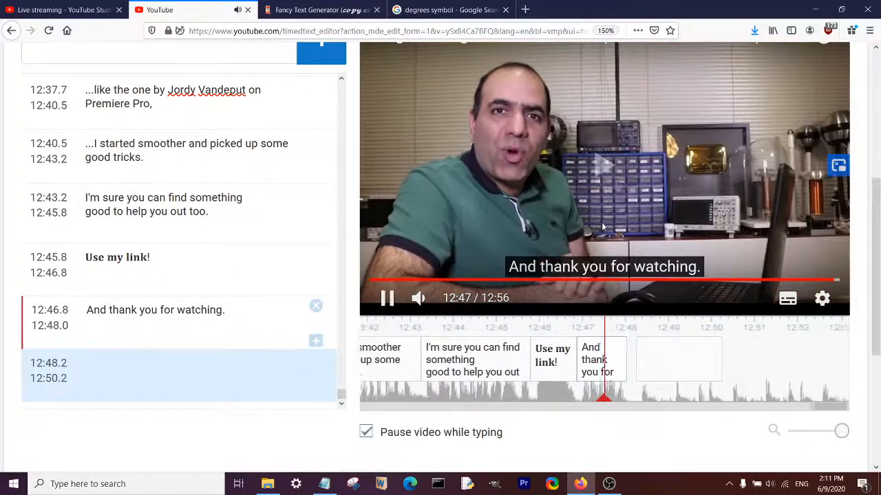
click(216, 368)
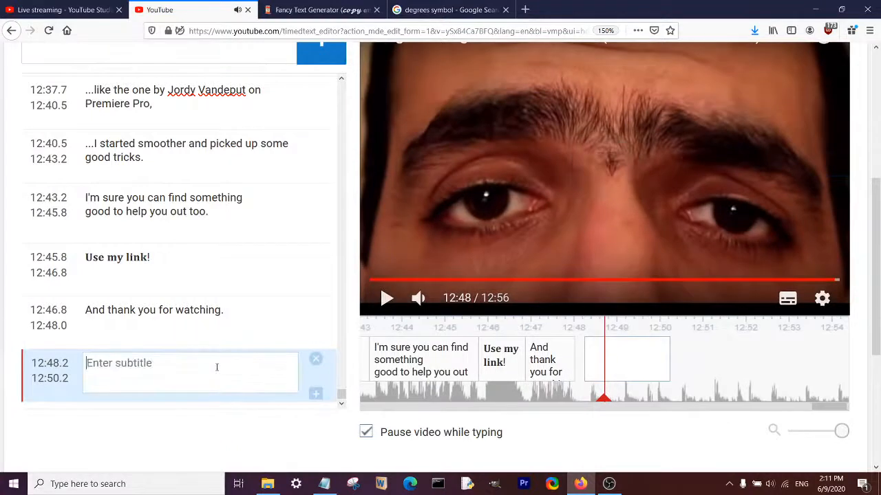
text([unibr)
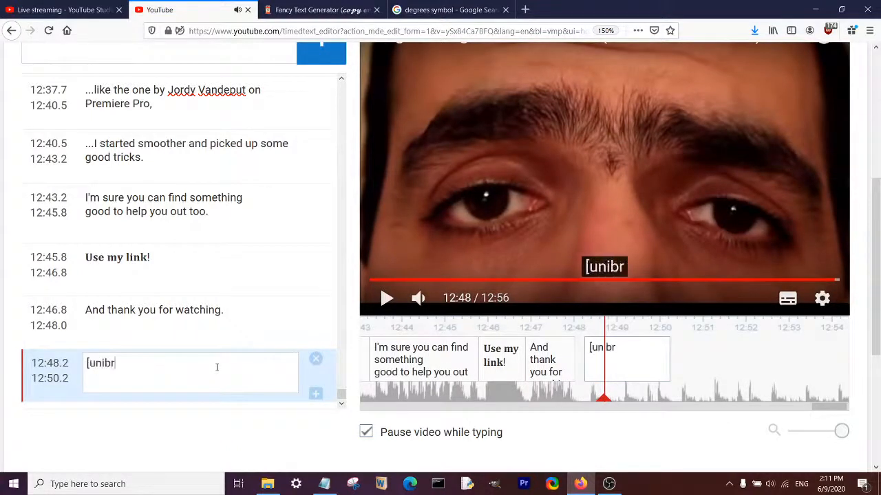
text(ow dance)
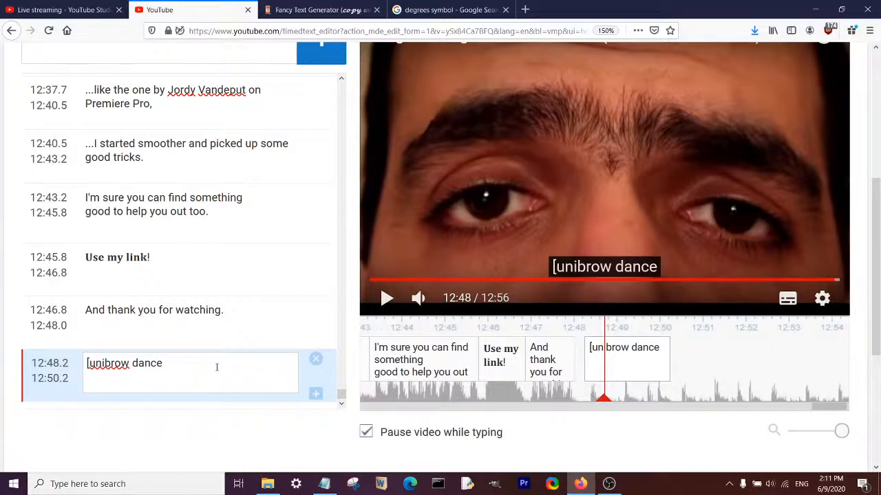
text(]])
key(BackSpace)
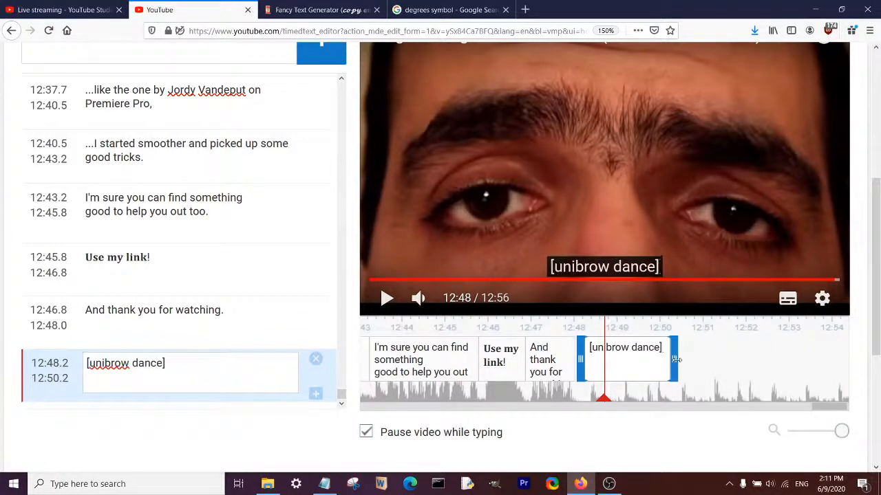
- Adjust the "[unibrow dance]" subtitle's end time to 12:50.3, playing the video to check its length
mouse_move(676, 360)
mouse_down()
mouse_move(627, 360)
mouse_move(682, 362)
mouse_up()
click(629, 217)
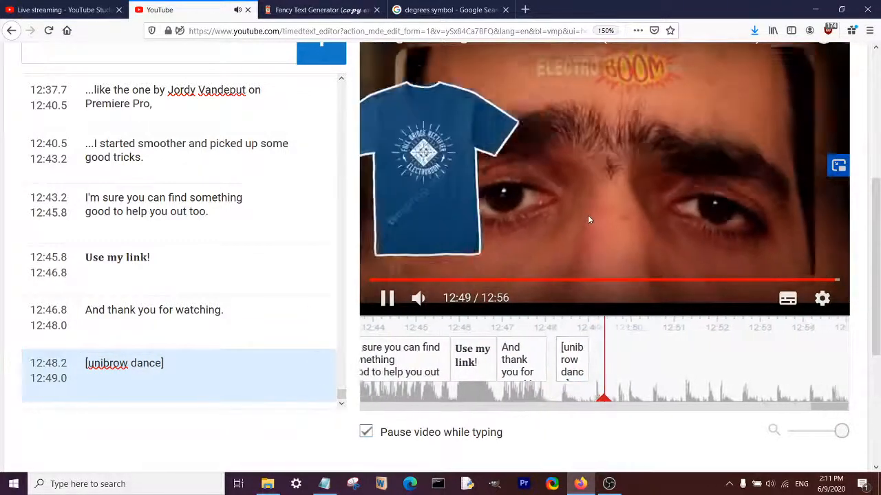
click(588, 222)
drag(572, 366, 633, 358)
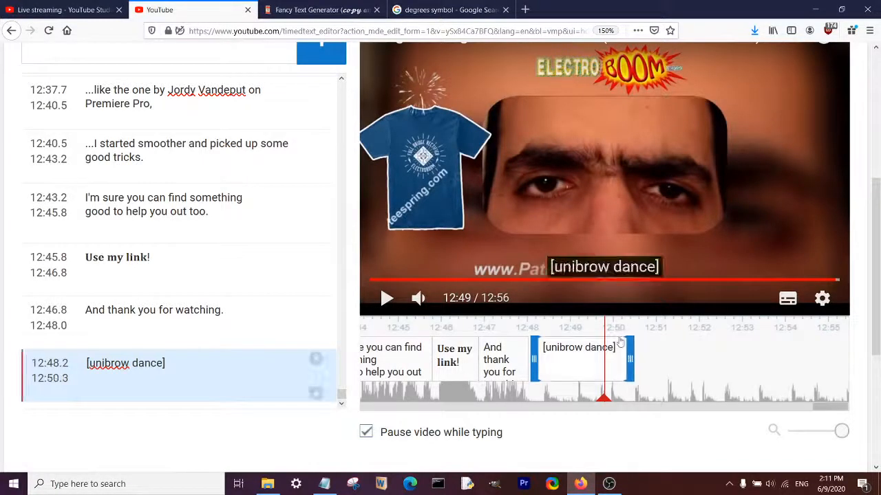
- Play the video to its end screen and replay it from the start of the "[unibrow dance]" subtitle to check the timing
click(609, 205)
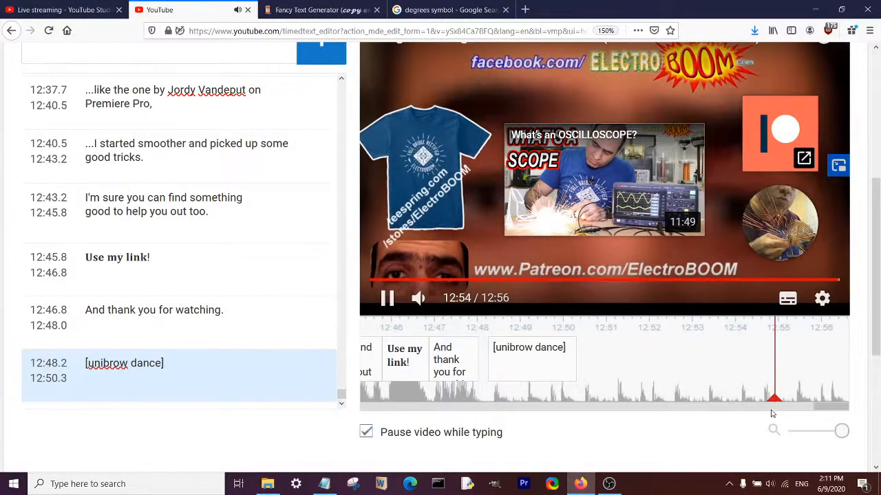
drag(774, 399, 491, 394)
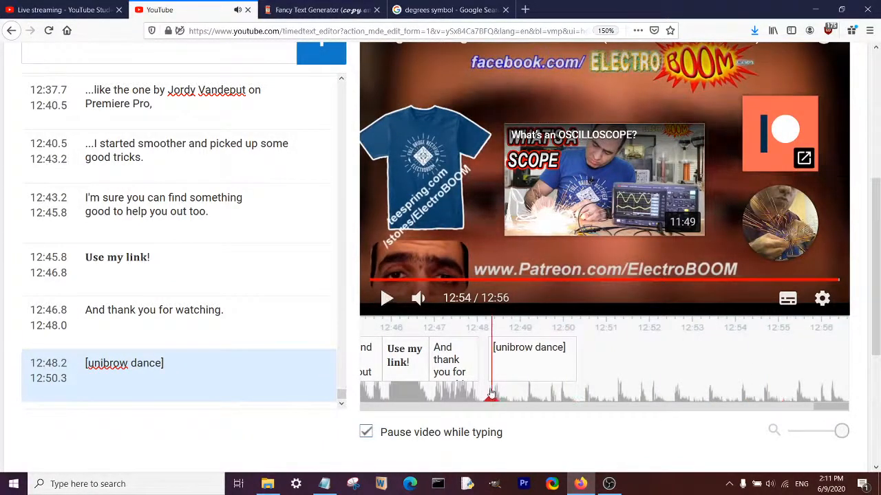
click(388, 304)
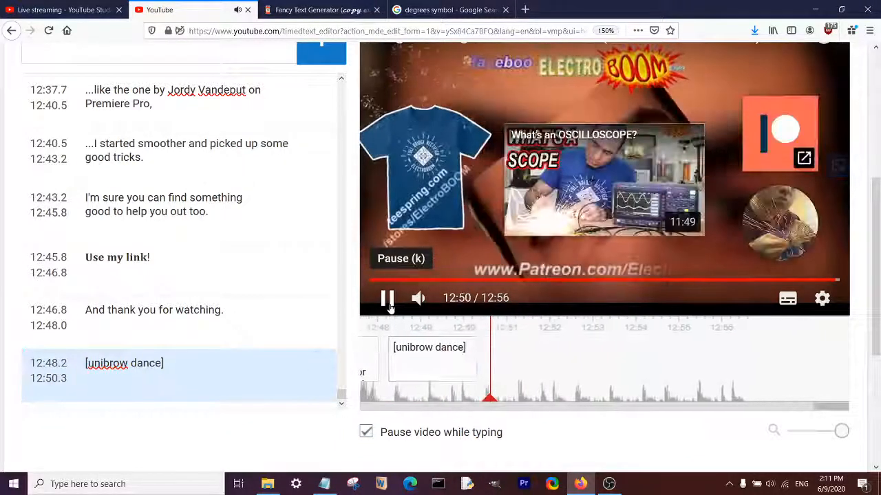
click(388, 302)
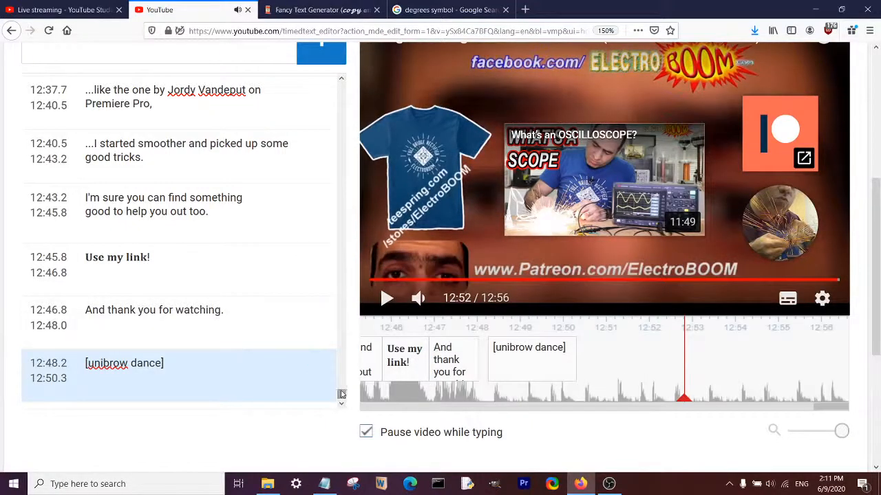
scroll(4, 302, up, 2)
scroll(5, 285, down, 2)
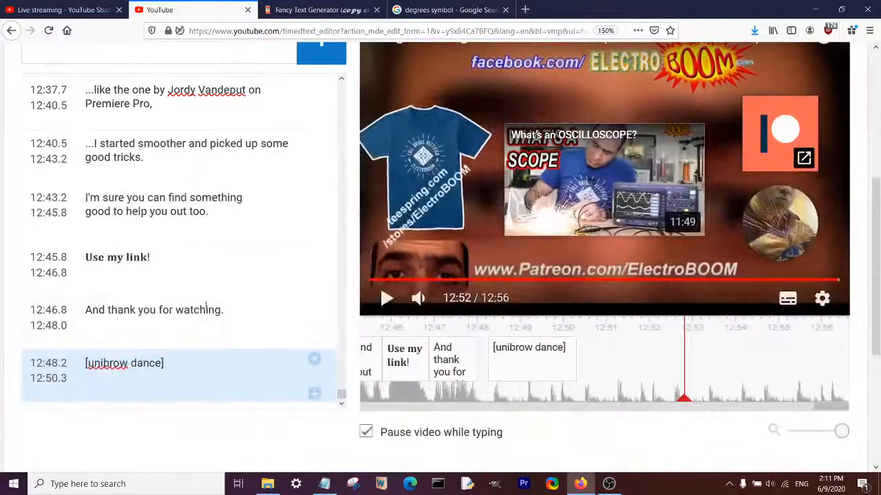
- Switch to the YouTube Studio live stream page and write "checking time" in the live chat message field
click(68, 15)
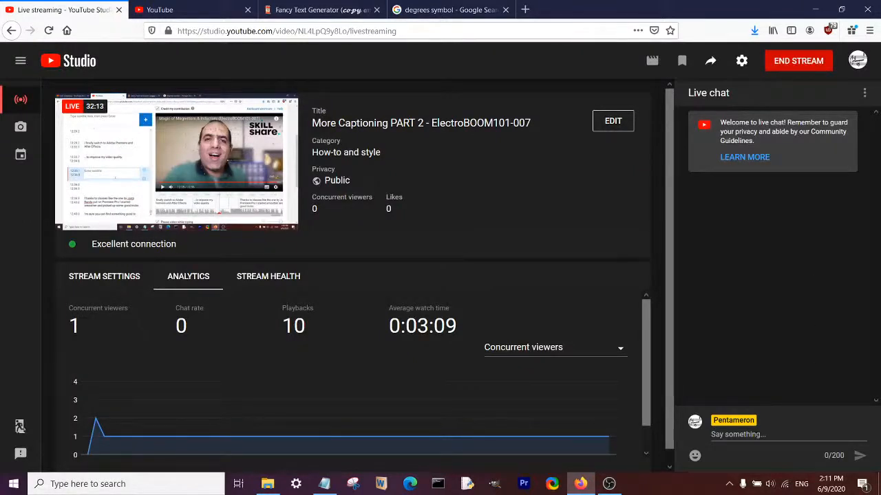
click(750, 435)
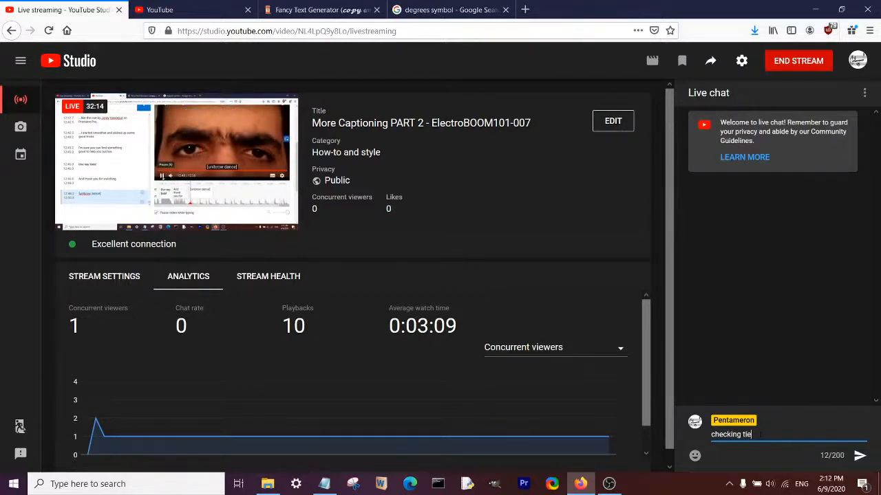
key(BackSpace)
text(me)
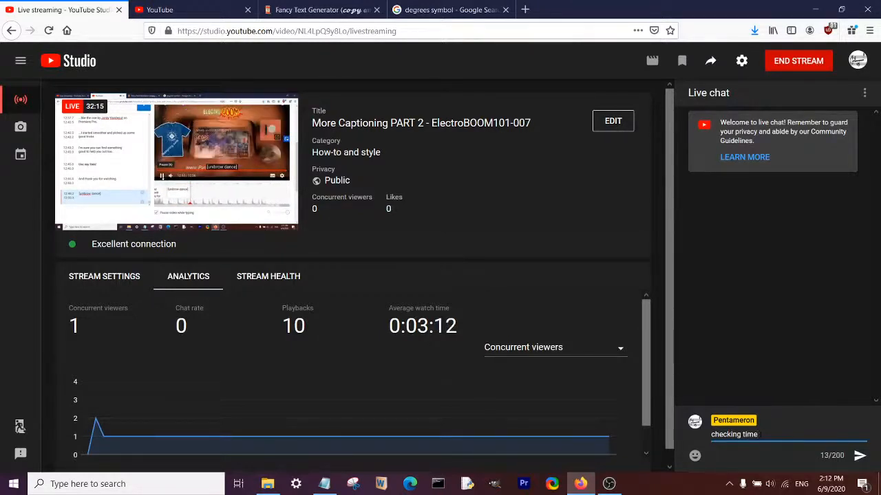
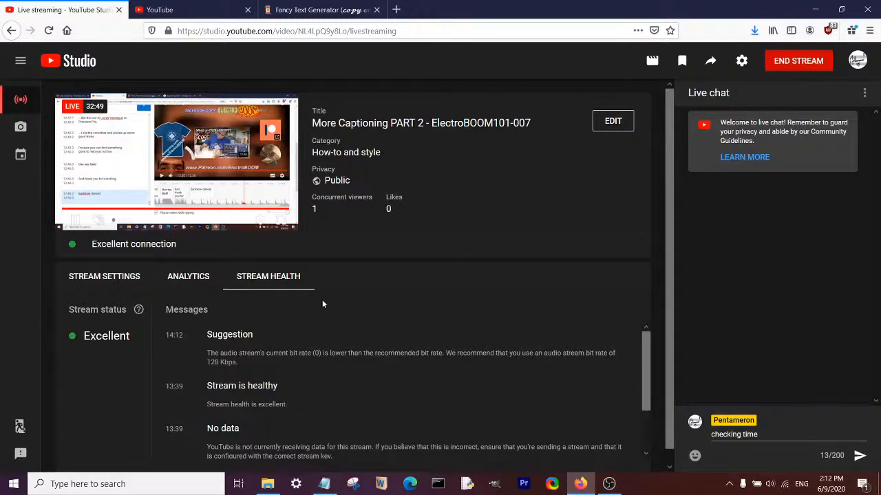
- Close the captions(10).sbv file in Notepad and bring up the Downloads folder in File Explorer
click(212, 10)
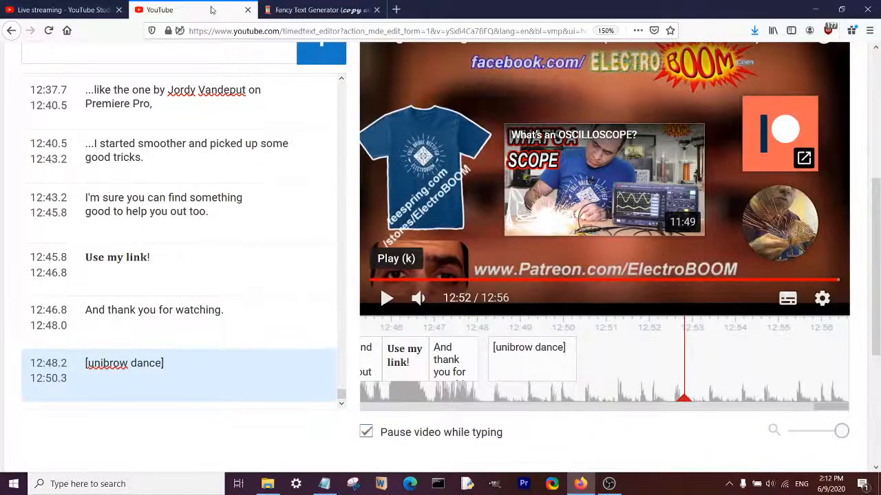
click(60, 8)
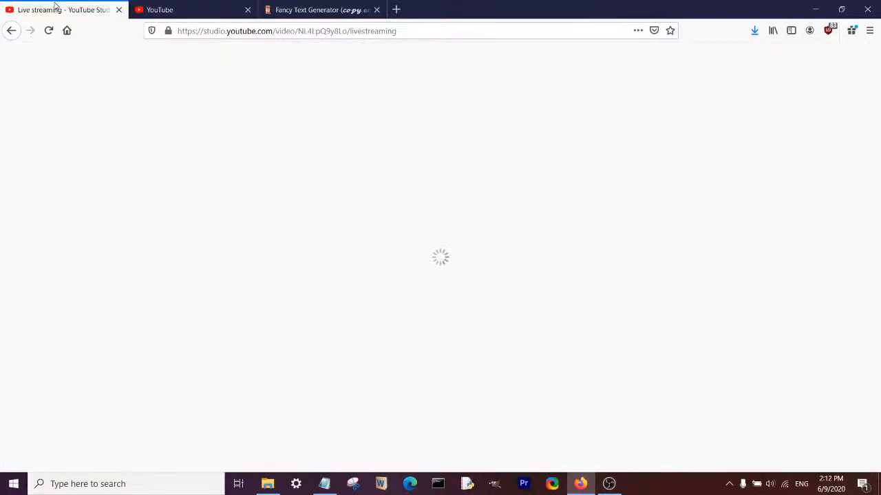
click(324, 486)
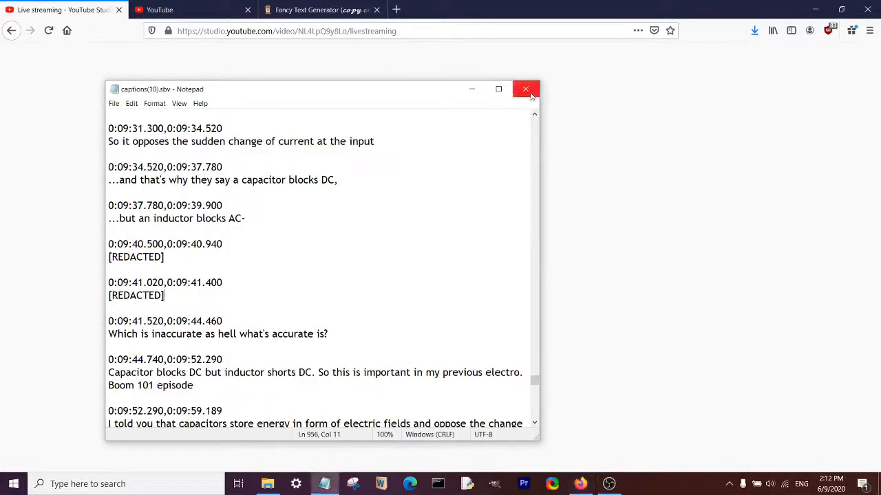
click(526, 93)
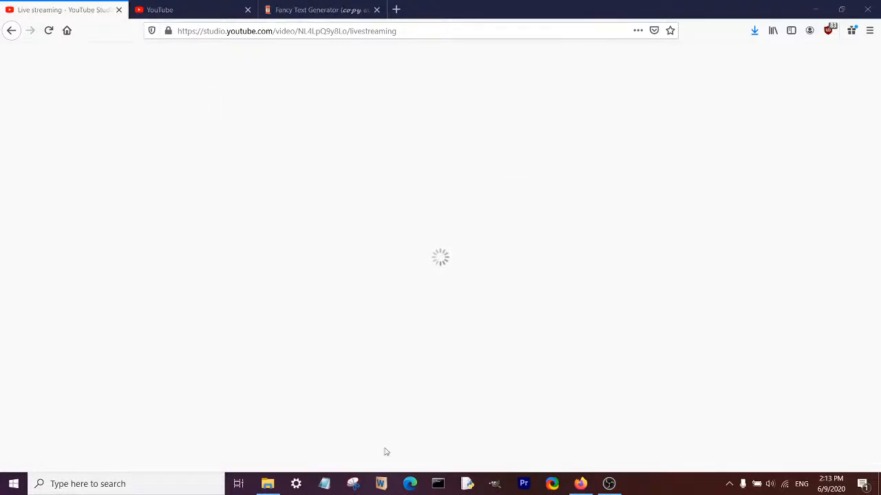
click(269, 485)
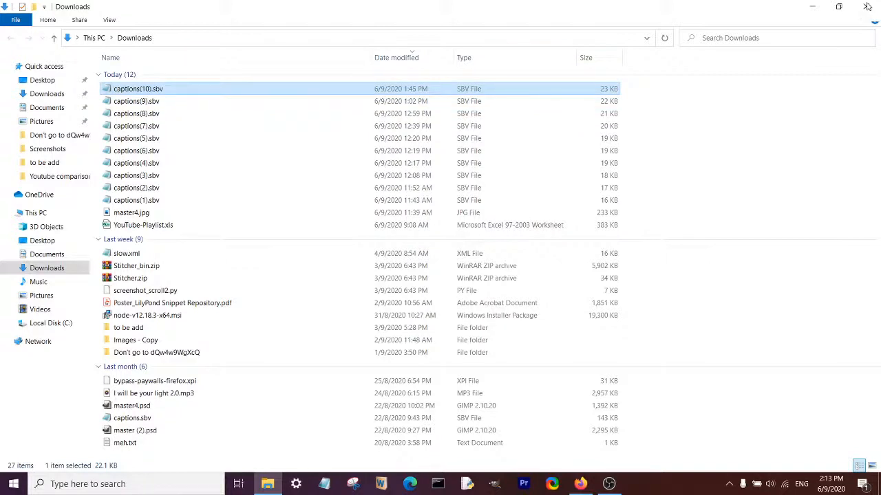
- Close the Downloads folder window and return to the subtitle editor of the "Magic of Magnetism & Inductors" video
click(867, 6)
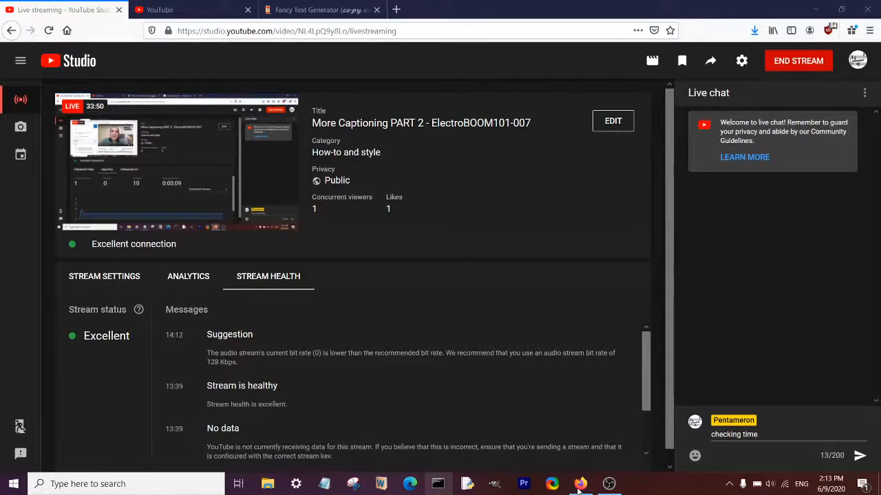
mouse_move(578, 487)
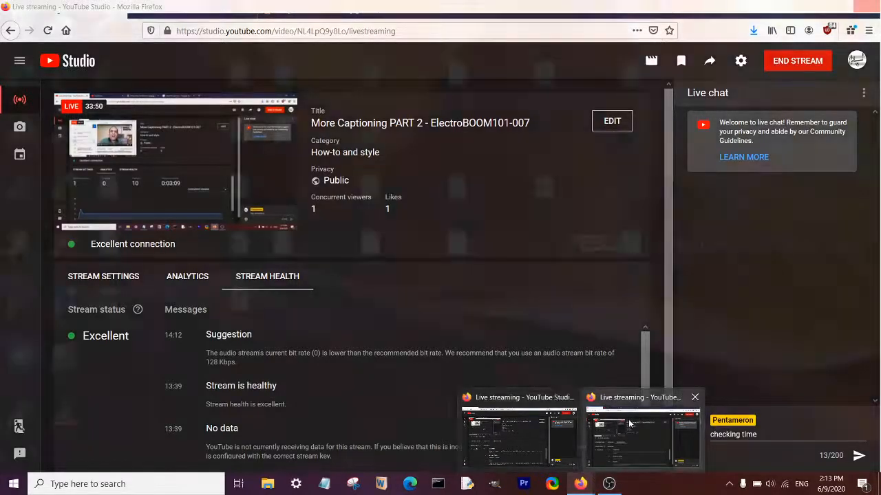
middle_click(628, 421)
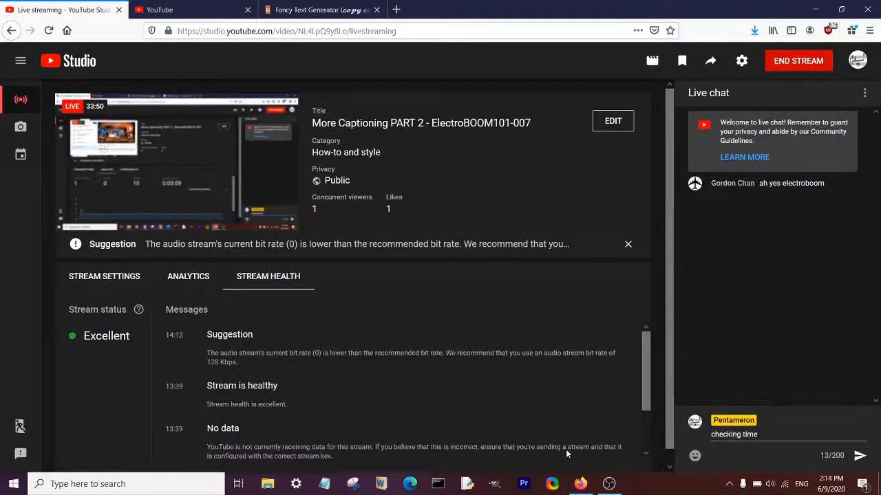
mouse_move(586, 454)
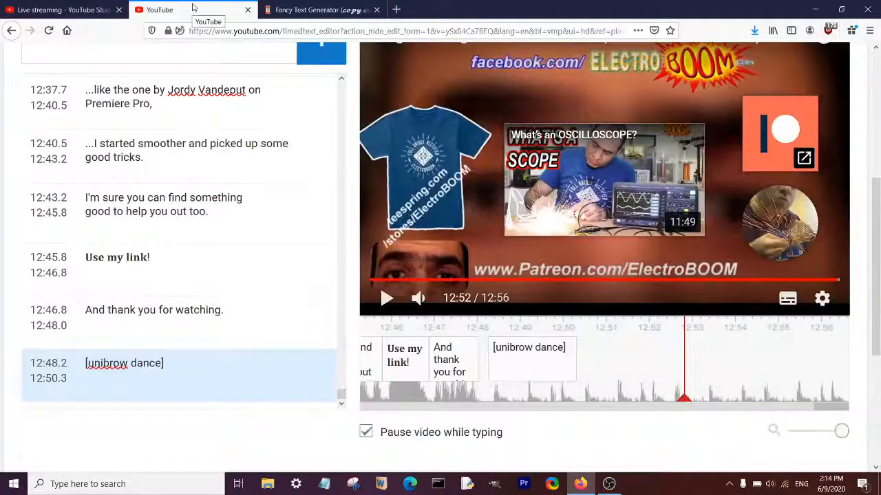
click(194, 7)
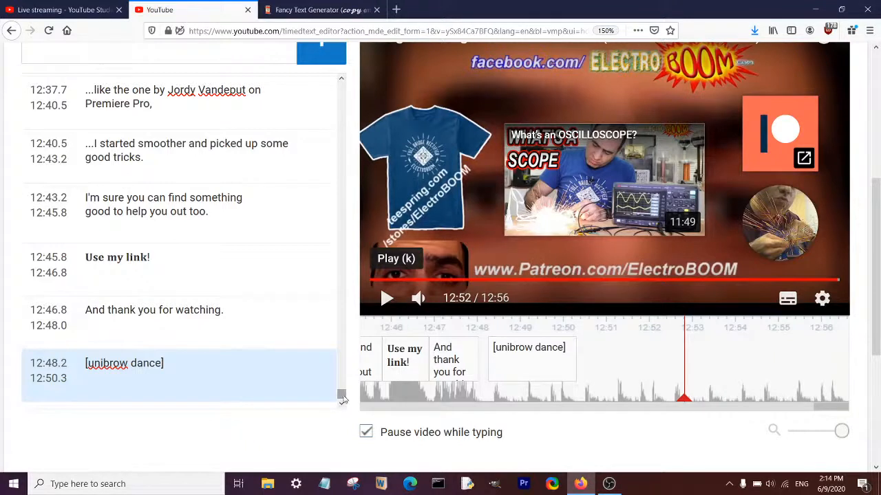
- Go back to the beginning of the subtitle list and select the first subtitle, "Hi."
drag(703, 369, 794, 370)
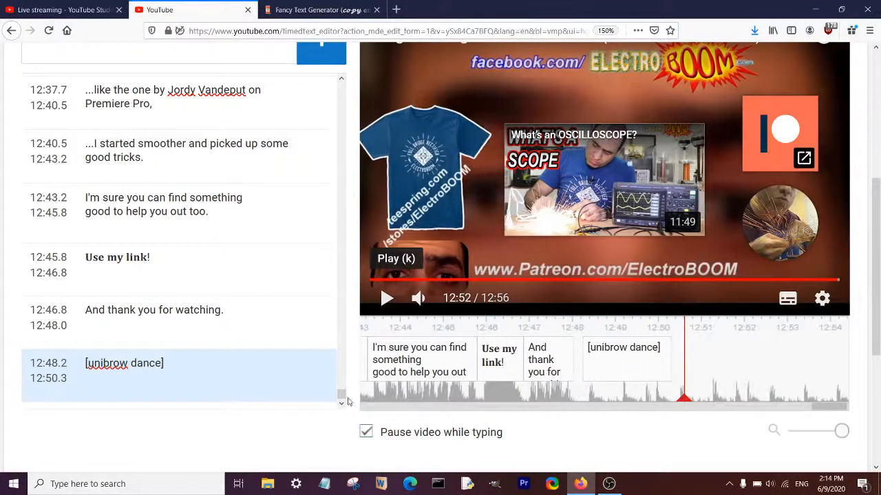
scroll(344, 104, up, 3)
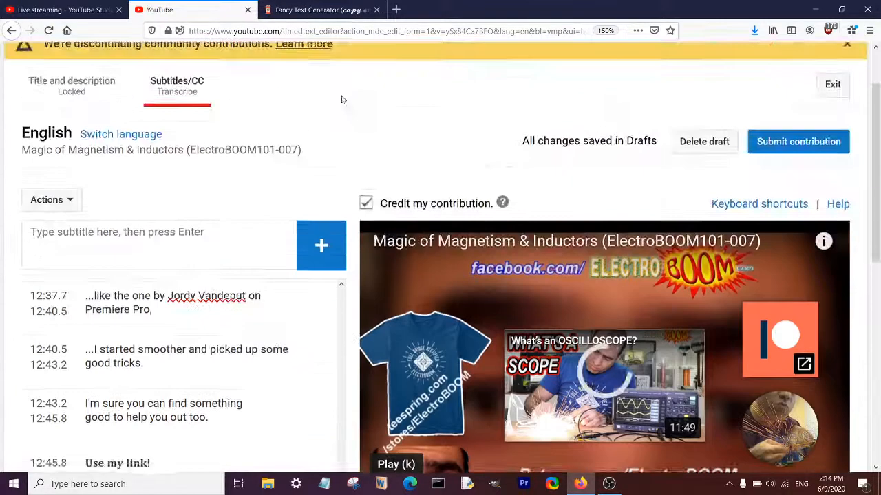
scroll(344, 148, down, 4)
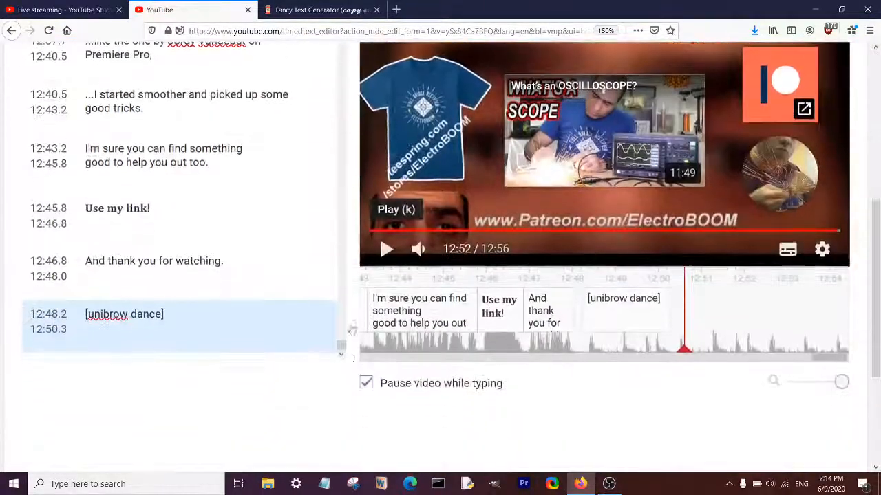
scroll(346, 408, up, 1)
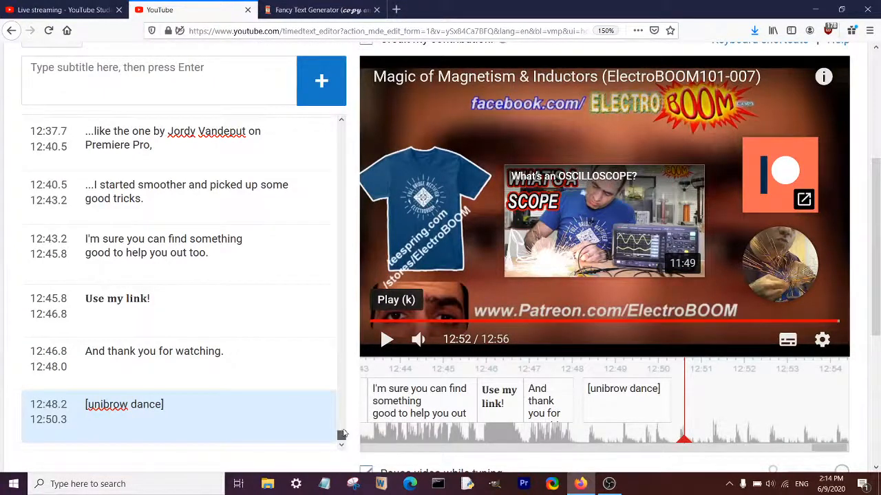
drag(342, 434, 351, 127)
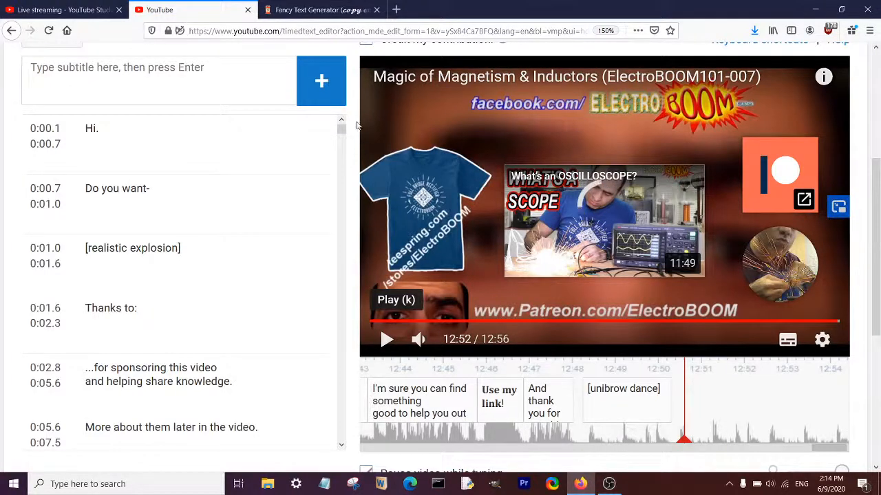
click(123, 140)
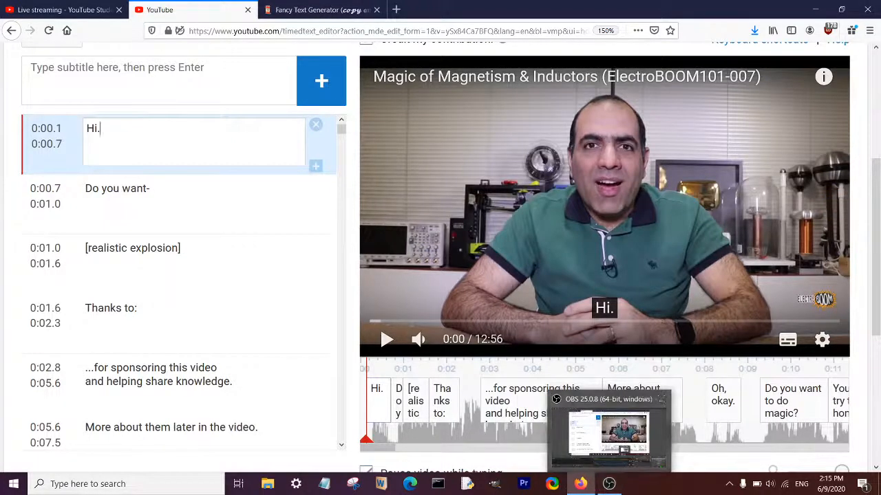
- Play the video from the "Hi." subtitle and pause it to look over the opening subtitles on the timeline
click(609, 485)
click(386, 338)
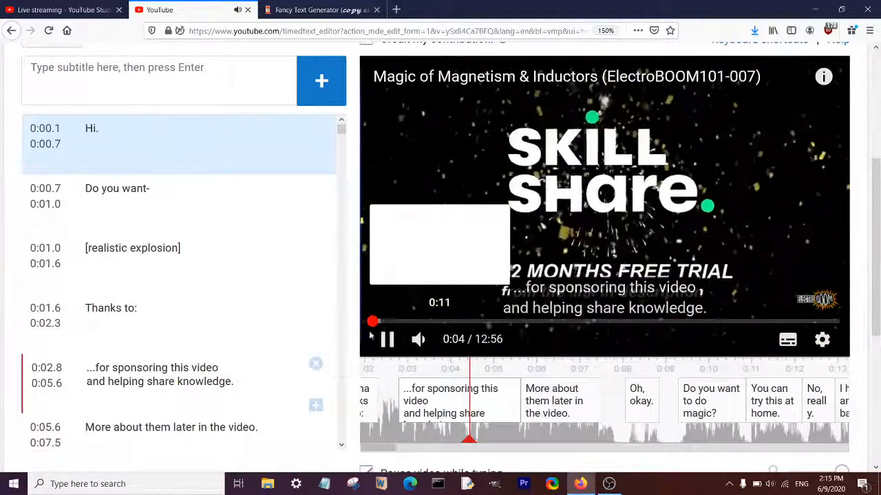
click(372, 321)
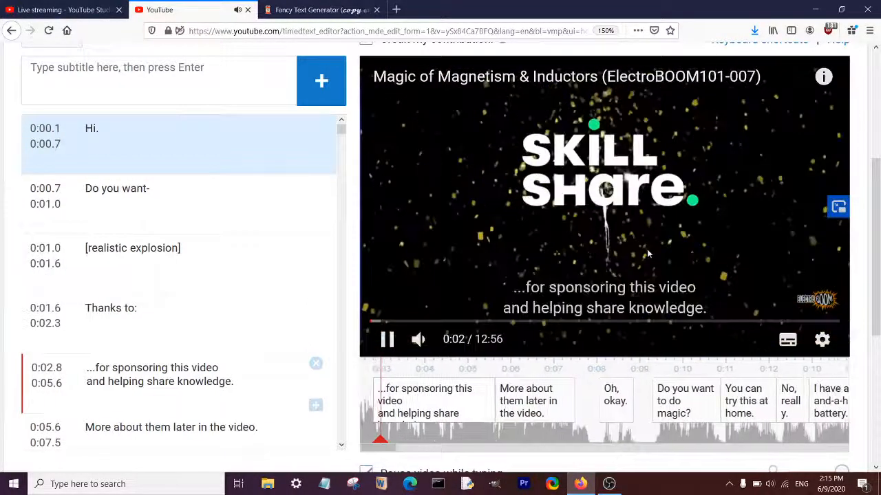
click(576, 240)
drag(473, 429, 611, 432)
drag(387, 441, 536, 439)
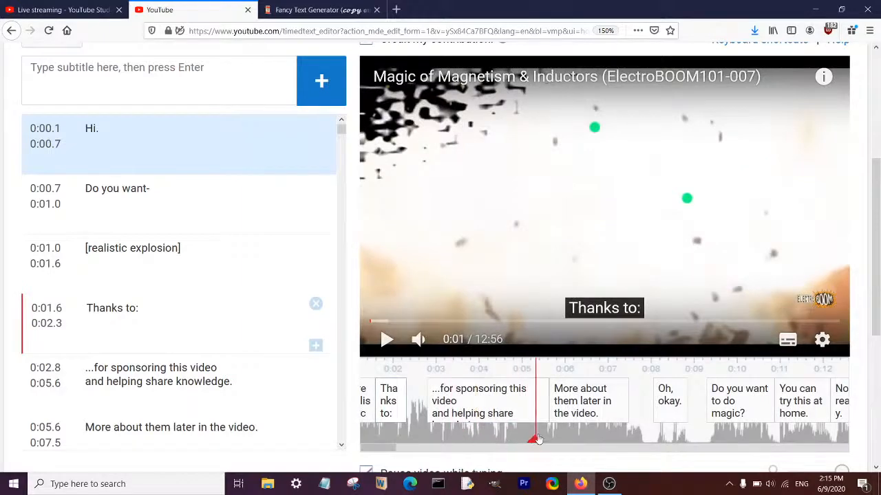
- Close the Fancy Text Generator tab and play the opening at lower volume up to the "I have a white LED here" subtitle
click(377, 11)
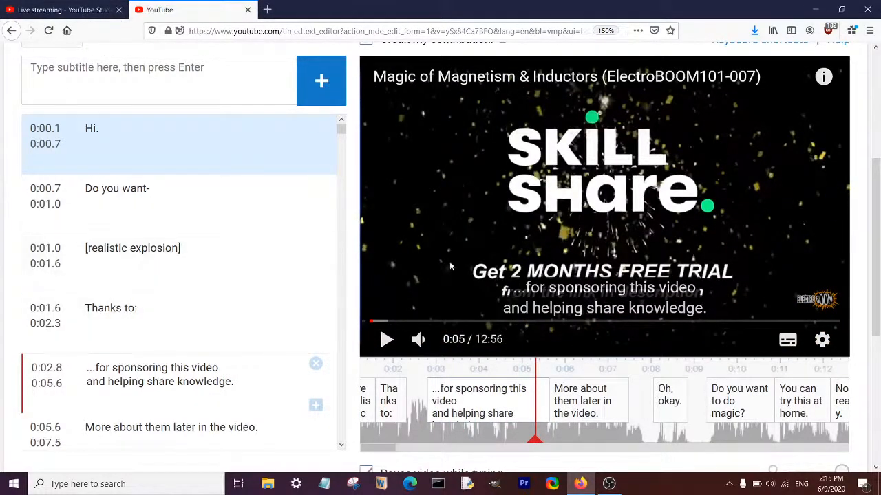
click(553, 222)
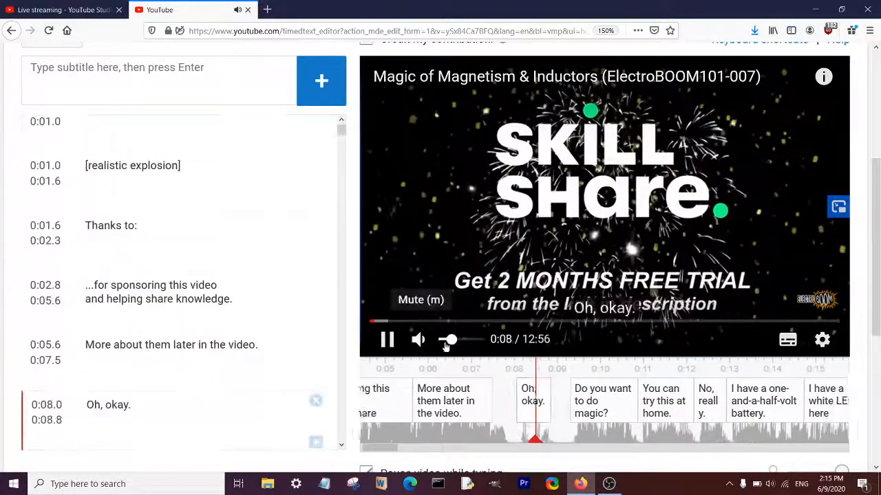
click(529, 243)
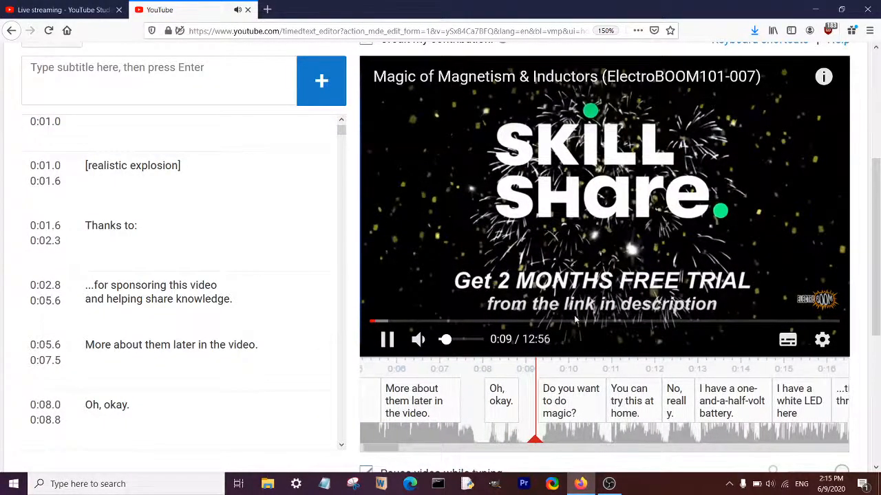
scroll(571, 441, up, 3)
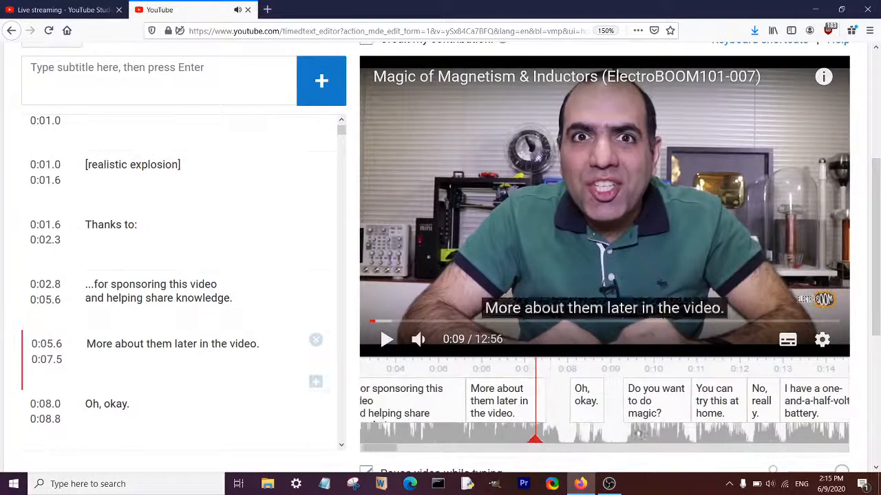
click(387, 339)
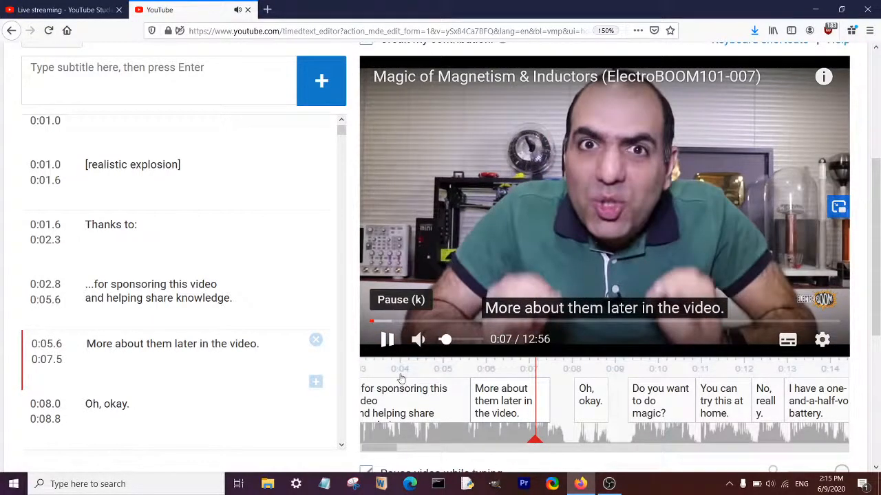
click(400, 374)
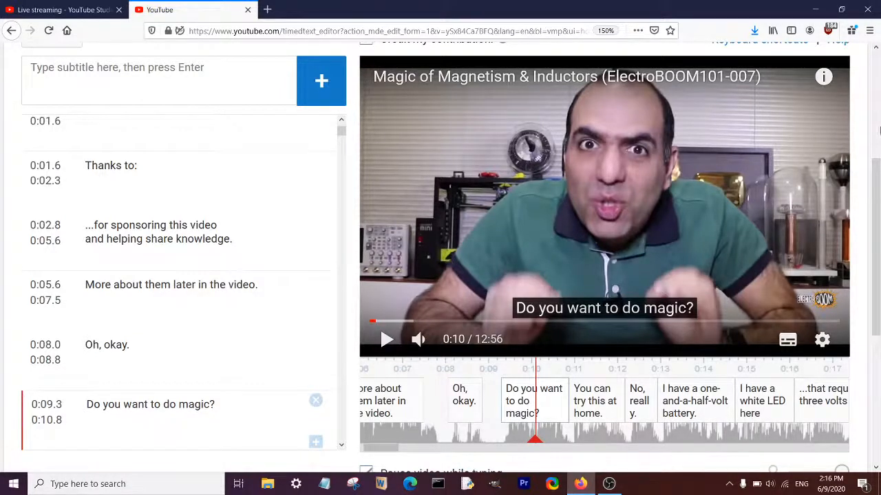
click(559, 224)
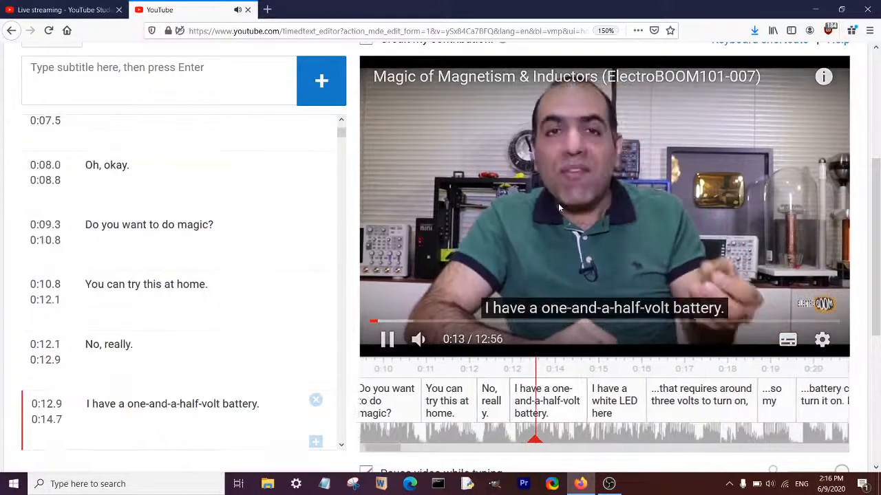
click(387, 339)
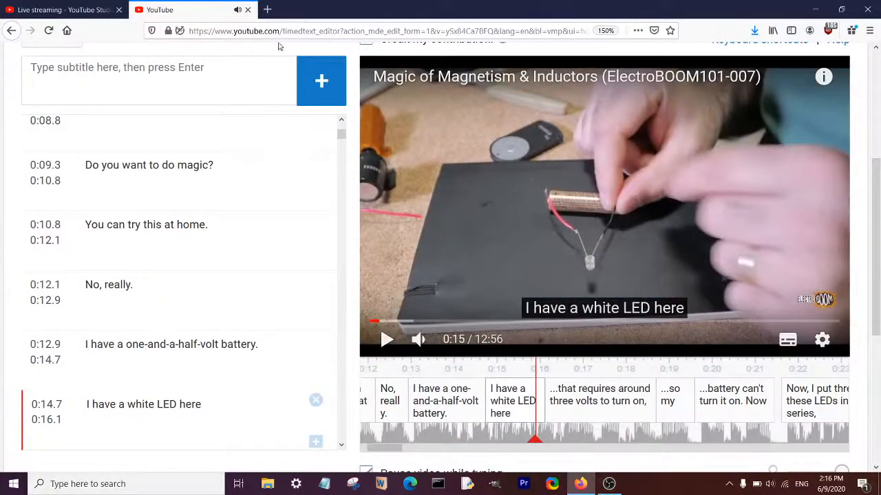
- Download the English subtitles as a captions file from the subtitle editor
click(303, 31)
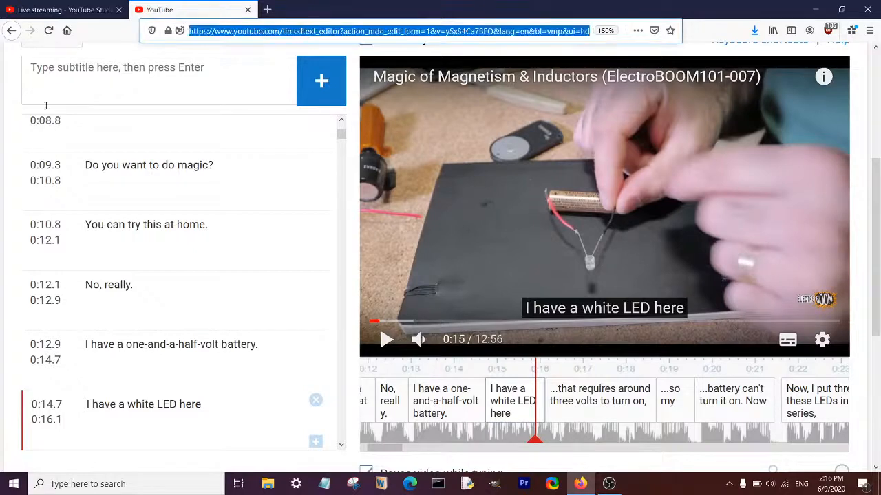
click(7, 206)
scroll(9, 217, up, 3)
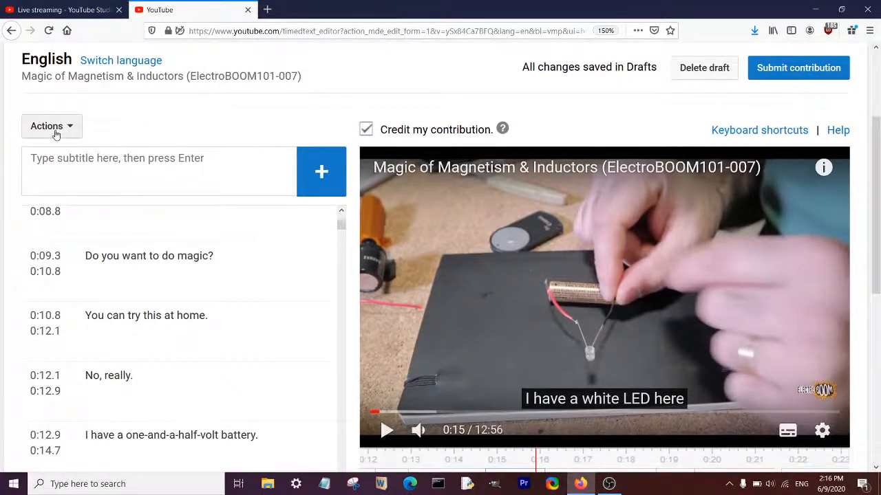
click(56, 131)
click(68, 205)
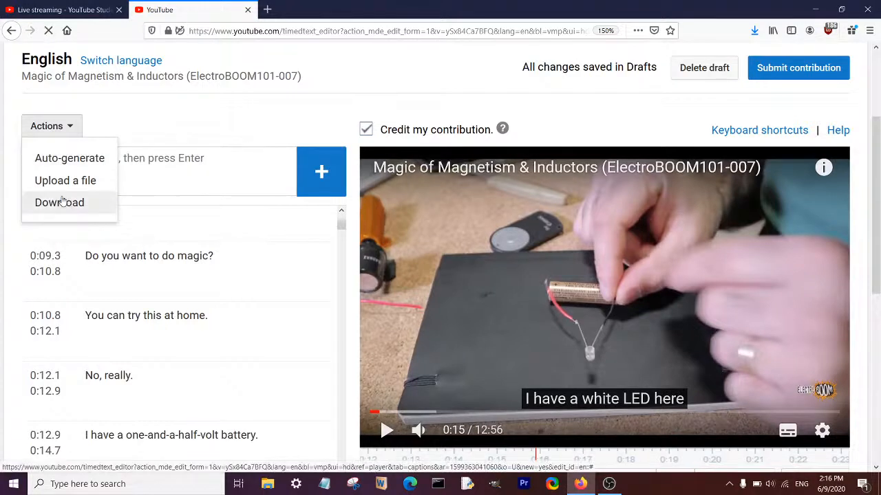
click(62, 201)
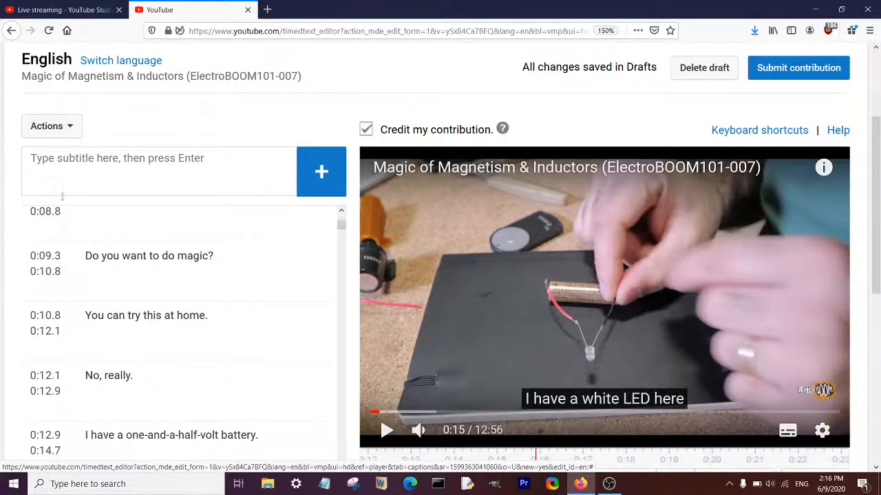
scroll(62, 197, up, 2)
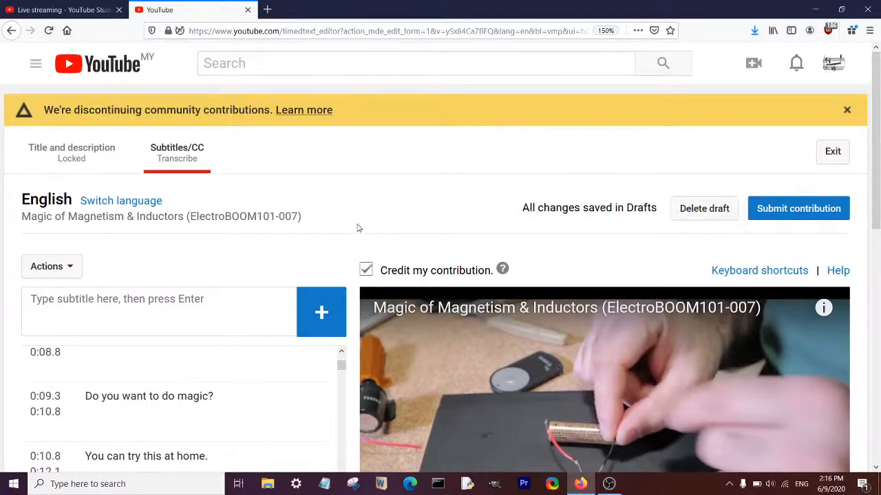
scroll(357, 228, down, 2)
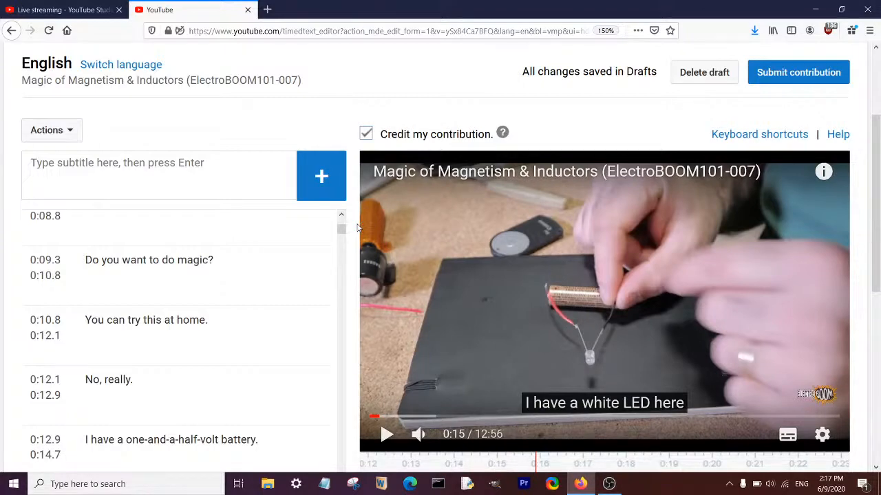
scroll(357, 228, down, 5)
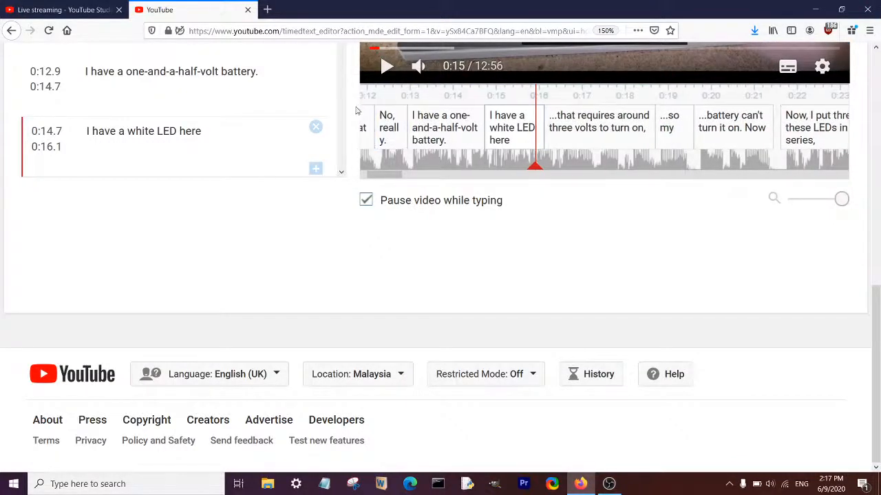
scroll(354, 119, up, 3)
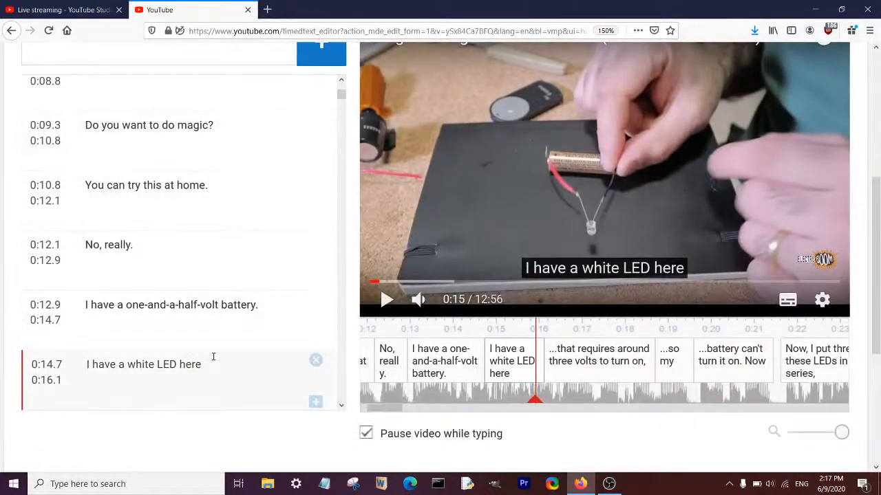
- Play the video from the "I have a white LED here" subtitle and pause during "...that requires around three volts to turn on,"
click(217, 380)
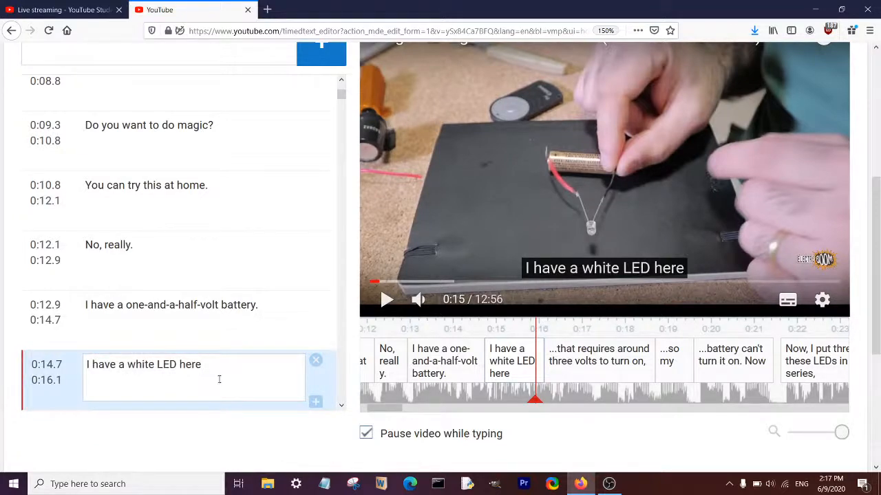
click(234, 309)
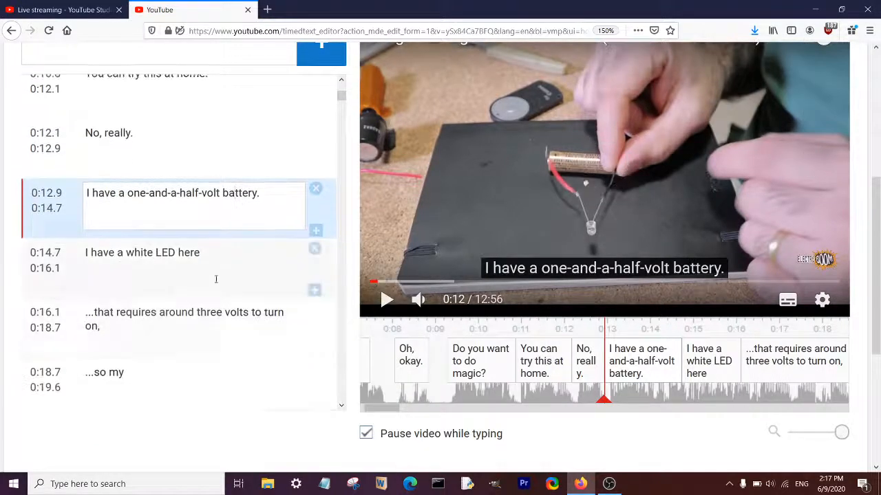
scroll(207, 262, down, 1)
click(243, 240)
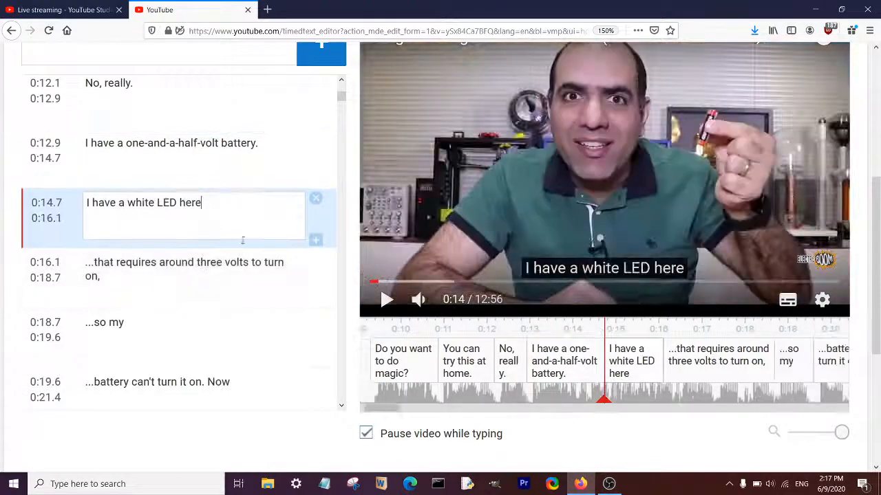
click(390, 314)
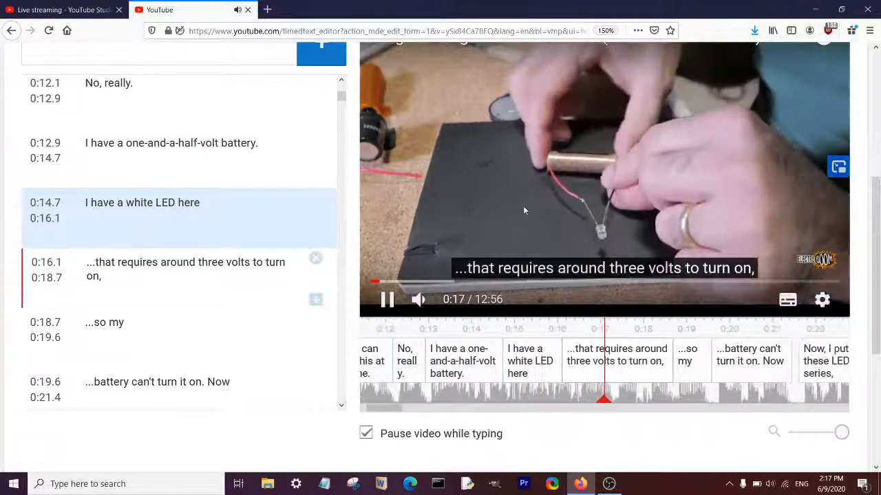
click(524, 210)
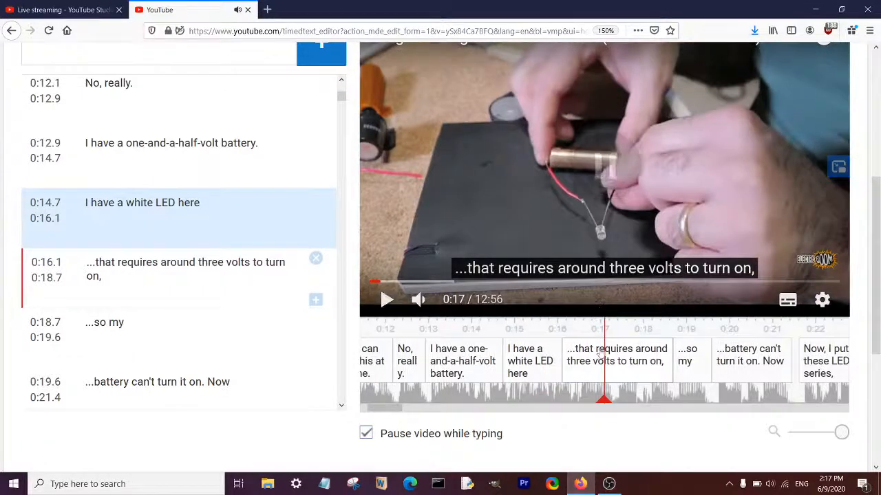
- Change "three" to "3" in the "...that requires around three volts to turn on," subtitle and replay from "I have a white LED here"
double_click(210, 262)
text(3)
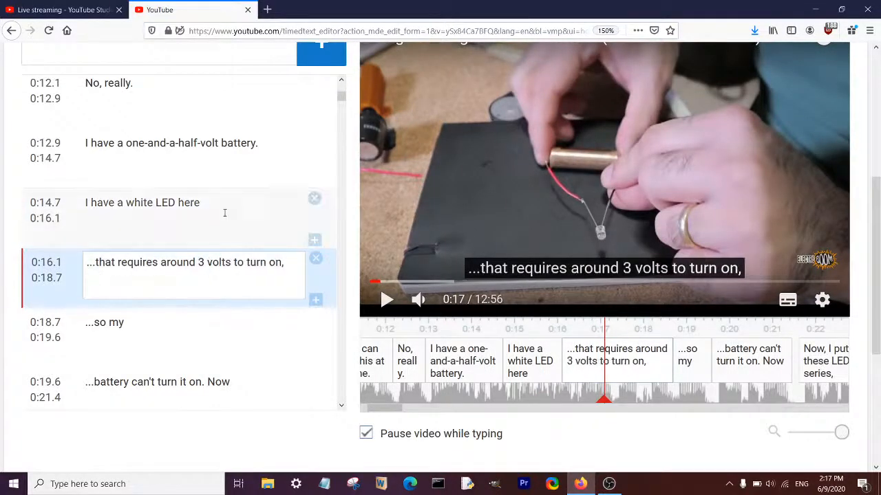
click(238, 214)
click(479, 186)
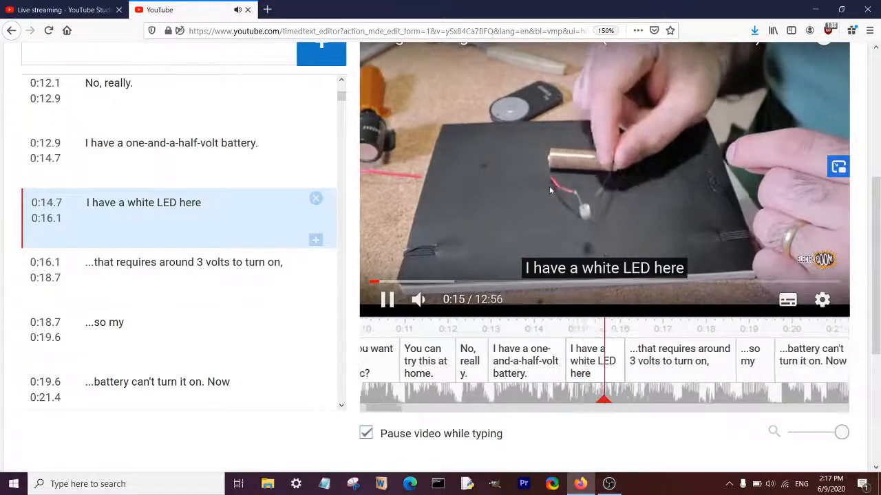
click(573, 198)
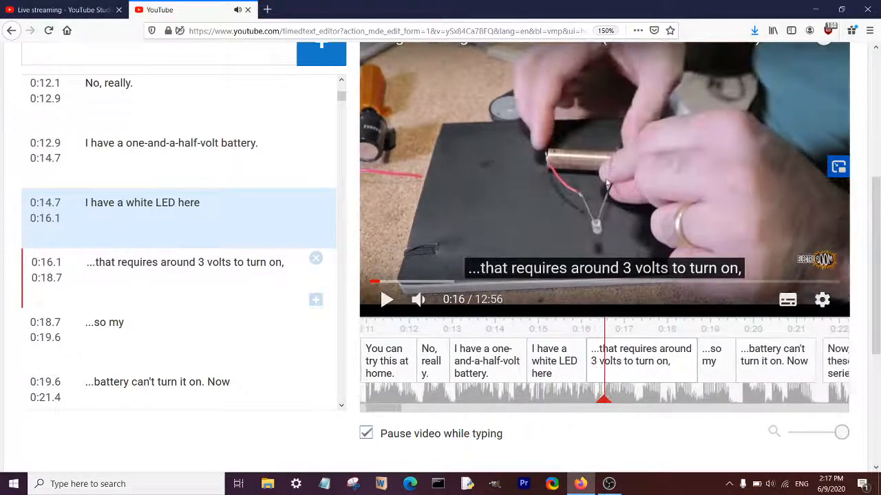
- Play up to "Now, I put three of these LEDs in series," and shorten the preceding subtitle to "...battery can't turn it on."
click(387, 303)
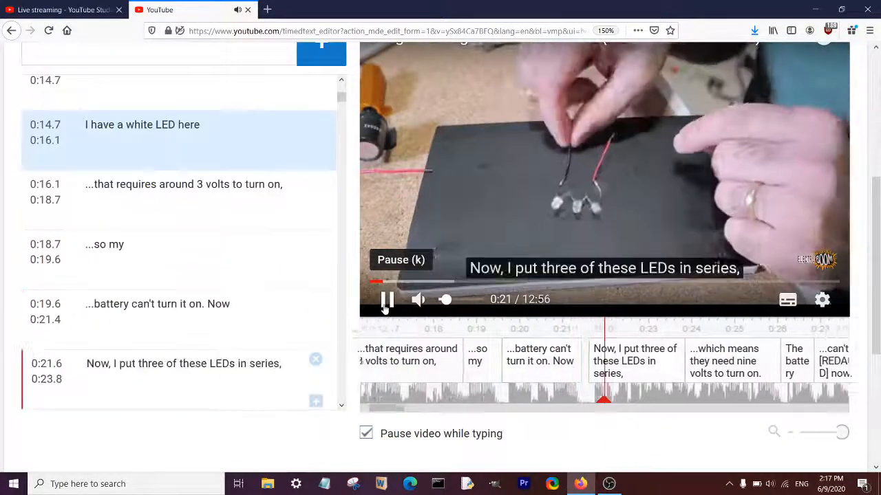
click(386, 303)
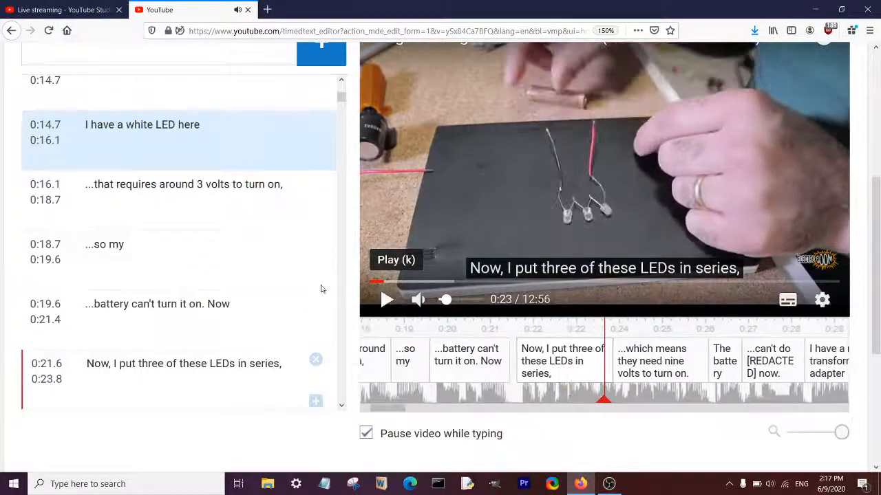
click(219, 303)
double_click(219, 303)
key(BackSpace)
key(BackSpace)
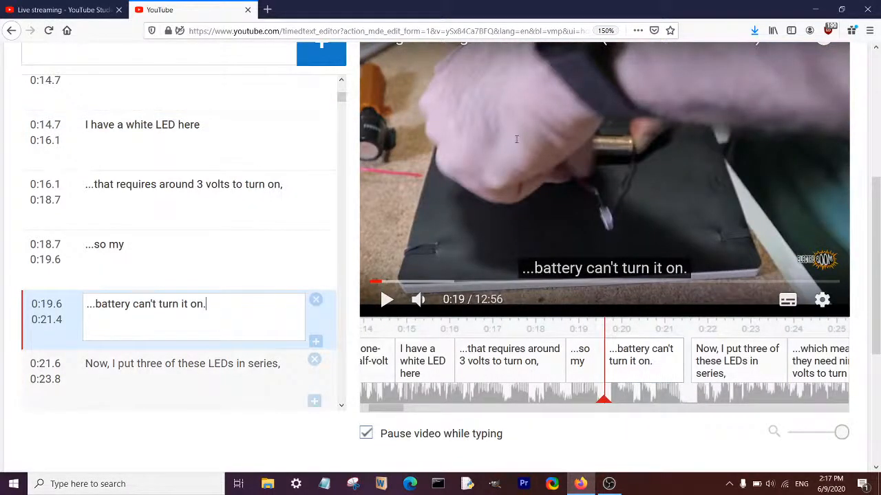
key(Tab)
- Play on past the LEDs in series and change "nine" to "9" in the "...which means they need nine volts to turn on." subtitle
click(571, 106)
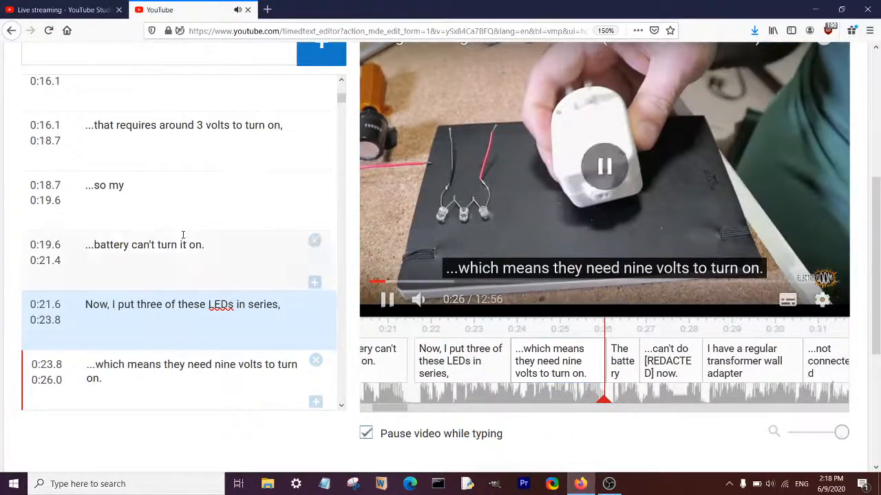
scroll(183, 237, down, 2)
double_click(227, 228)
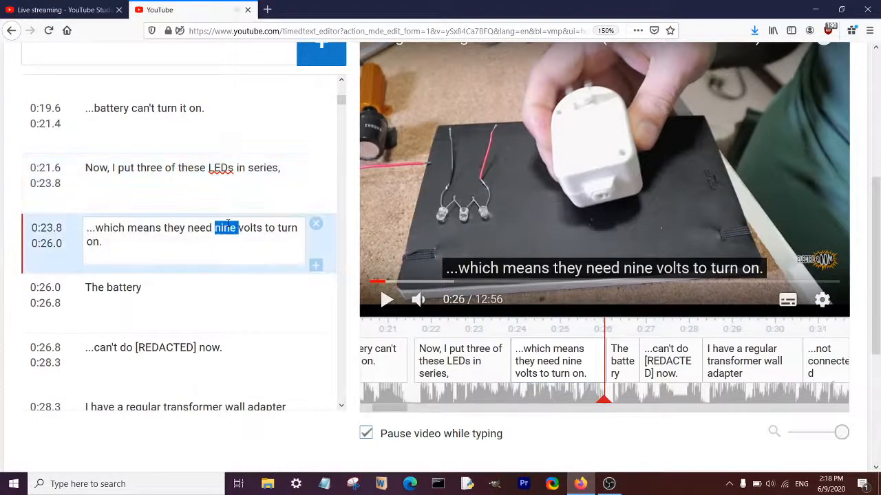
text(9)
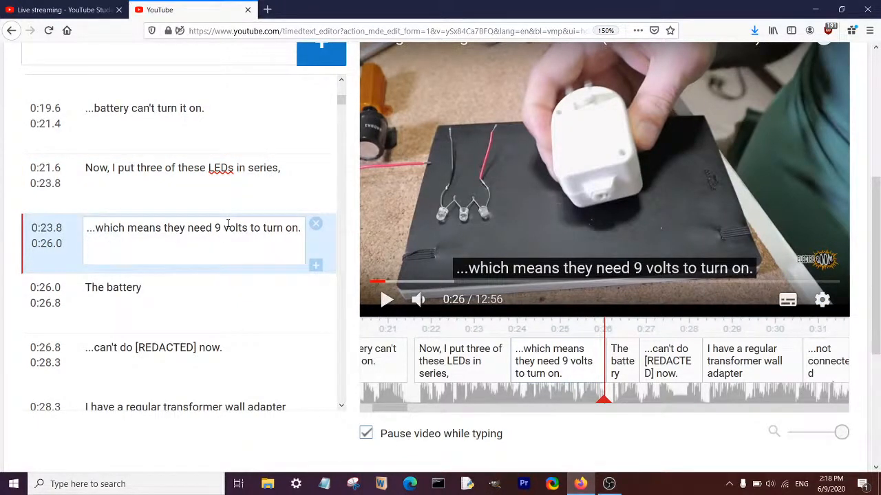
- Play up to "...or you can tear it apart" and reword the subtitle before it as "You can use it as it is,"
click(570, 183)
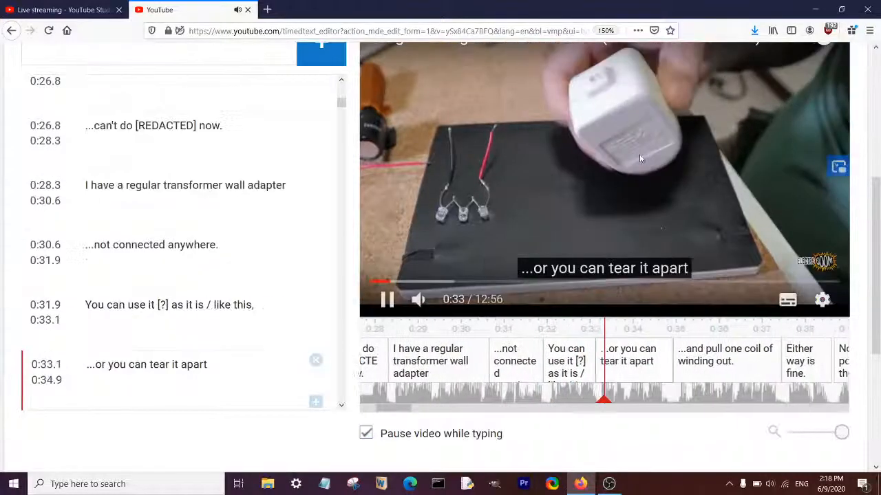
click(639, 157)
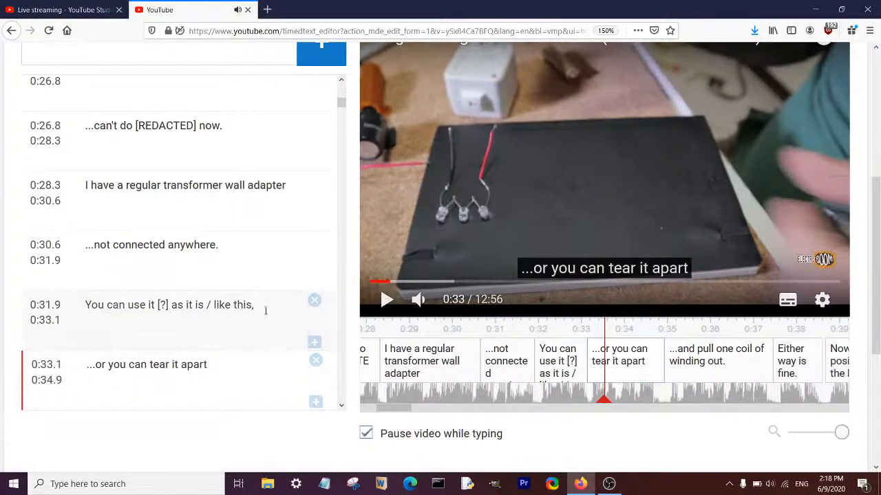
drag(245, 314, 205, 310)
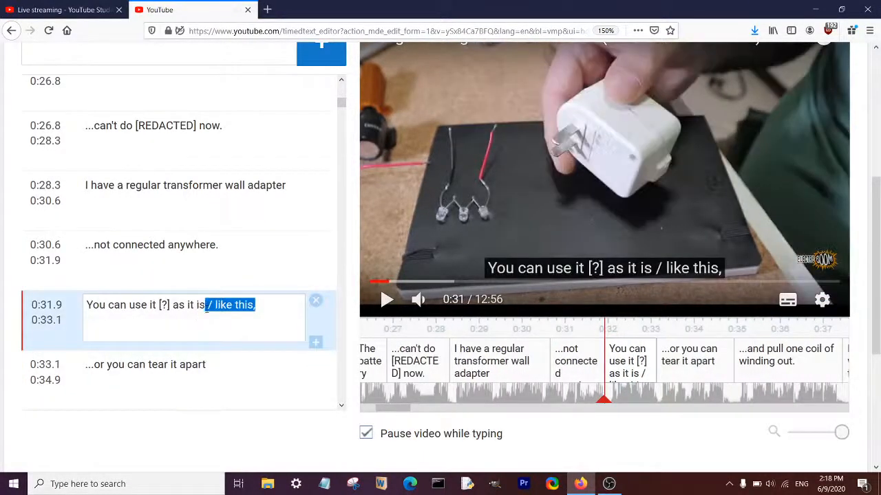
text(,)
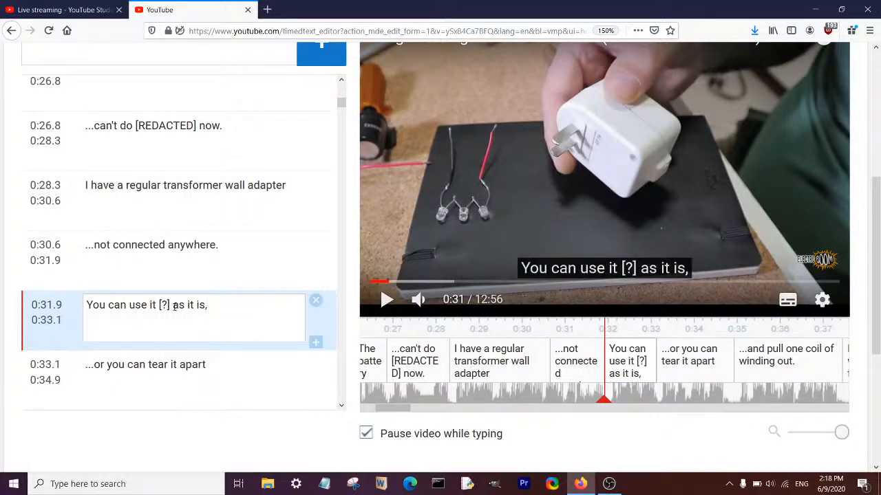
click(173, 305)
key(BackSpace)
key(BackSpace)
key(BackSpace)
key(BackSpace)
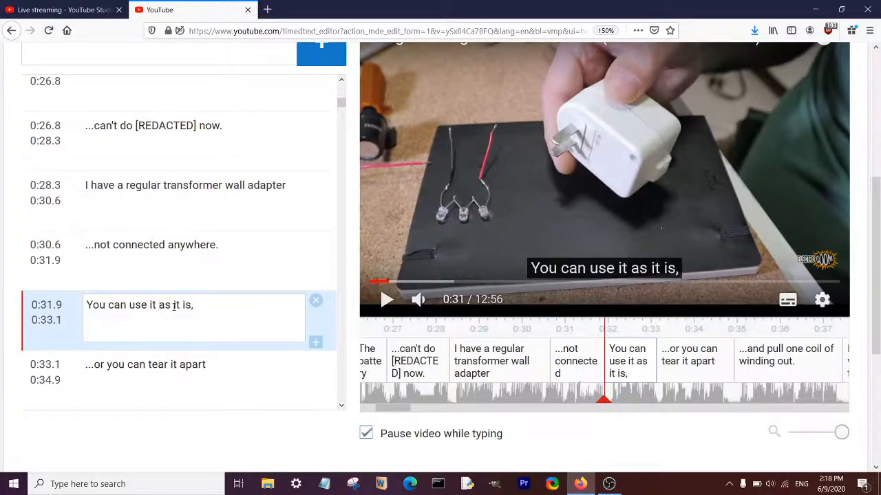
- Play the video from the "...or you can tear it apart" subtitle and pause during "...and returns to the battery."
scroll(176, 296, down, 3)
click(200, 164)
click(543, 135)
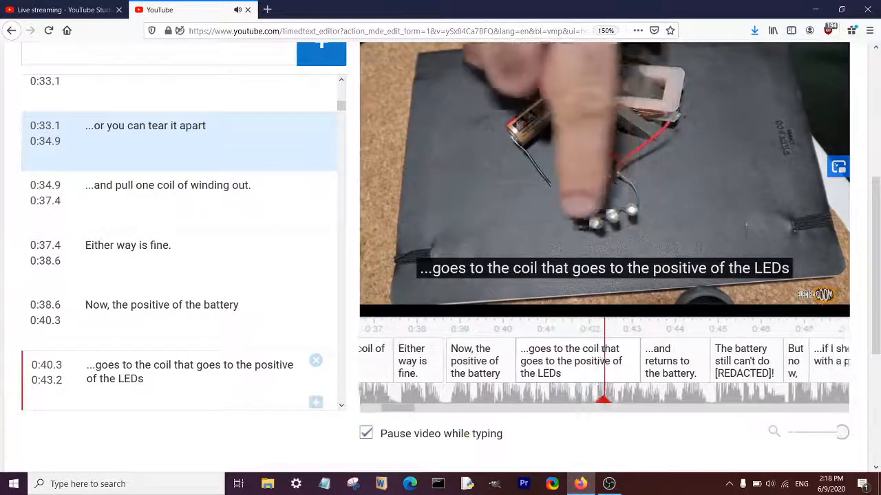
click(571, 183)
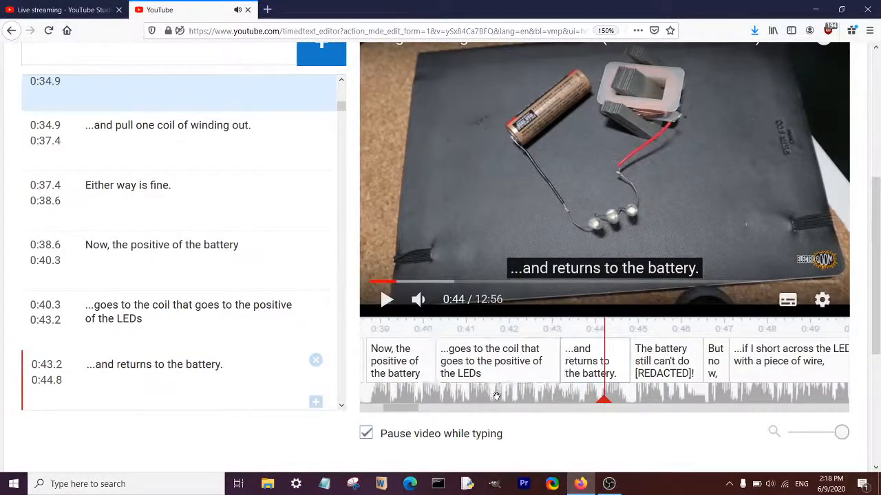
- Replay from the end of "Now, the positive of the battery" and add a comma after "coil" in the following subtitle
drag(572, 394, 744, 394)
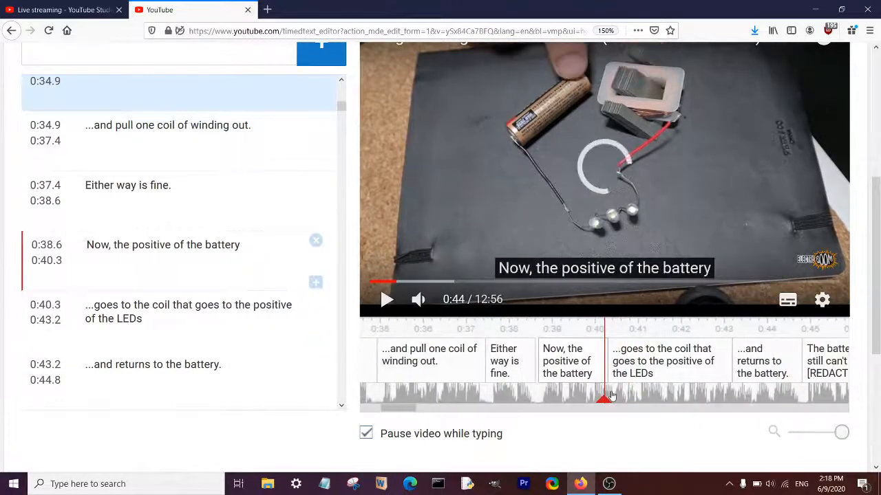
click(634, 172)
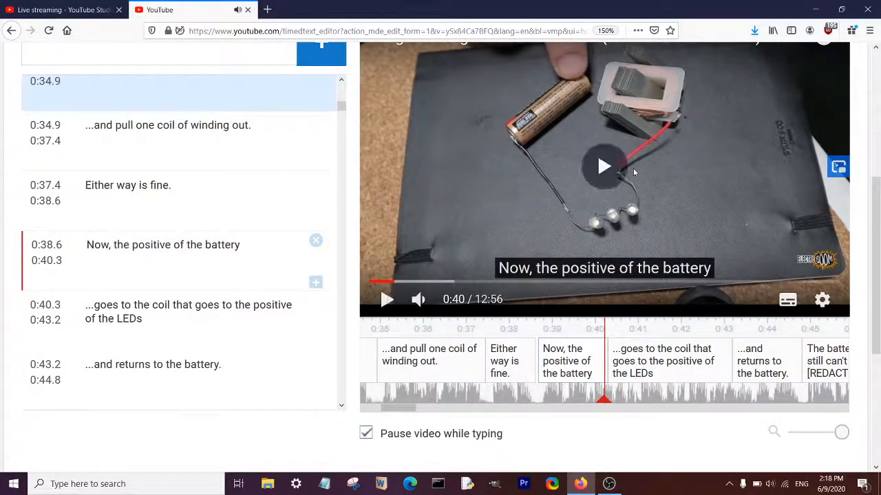
click(603, 190)
click(608, 214)
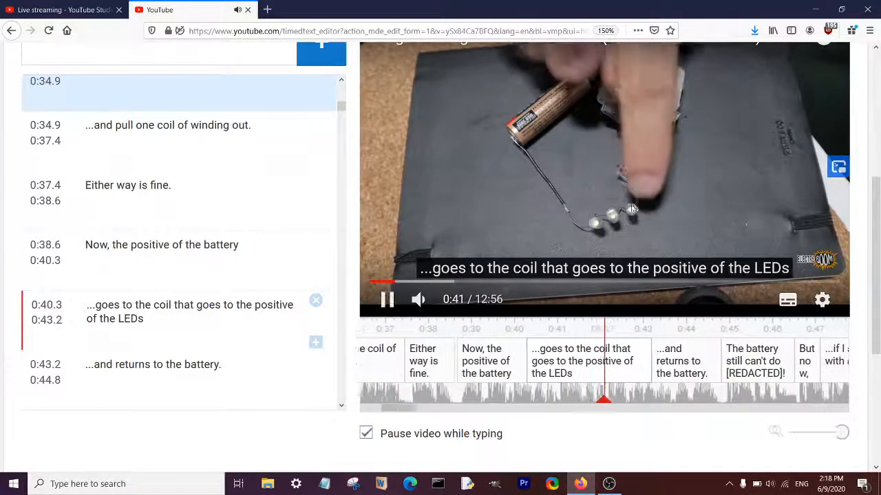
click(608, 217)
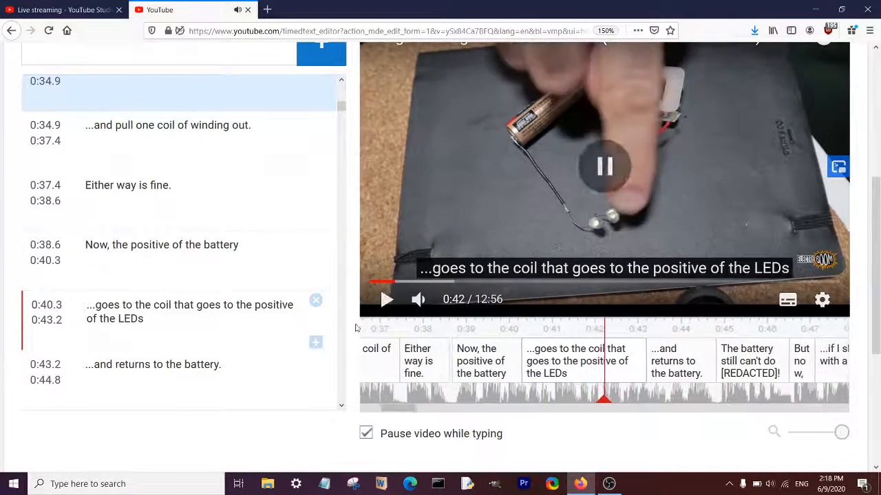
click(171, 305)
text(,)
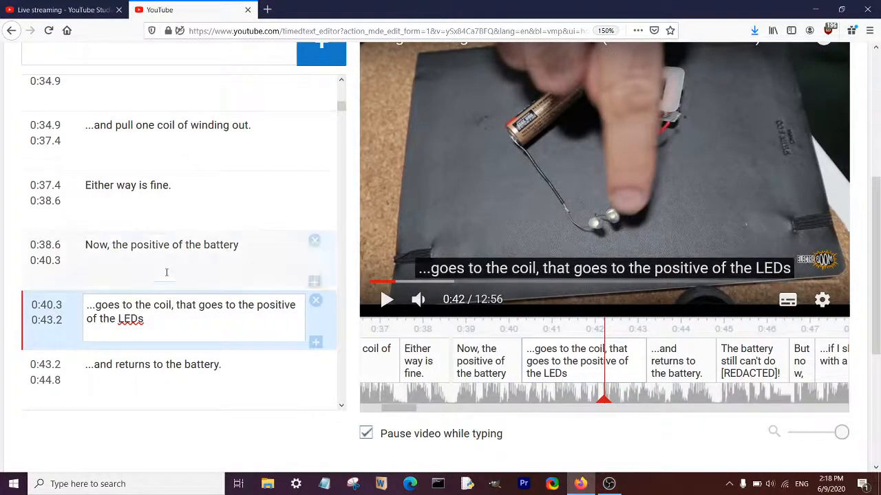
- Play on to the magnet on the aluminum frame, end the "...on the surfaces" subtitle with a period and begin the following one with "And if"
click(165, 271)
click(625, 172)
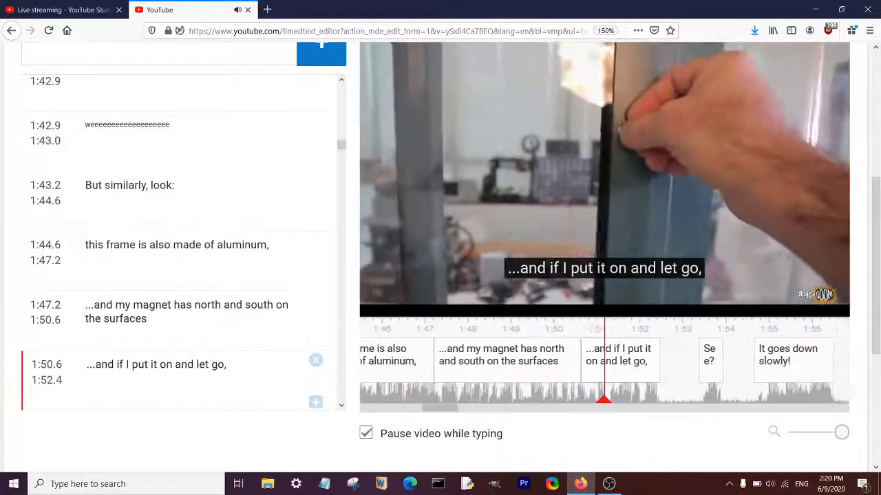
click(411, 266)
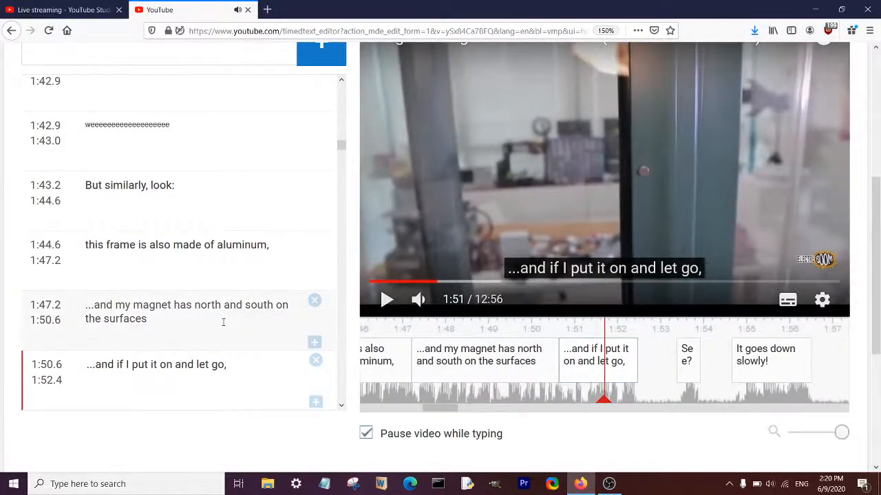
click(222, 320)
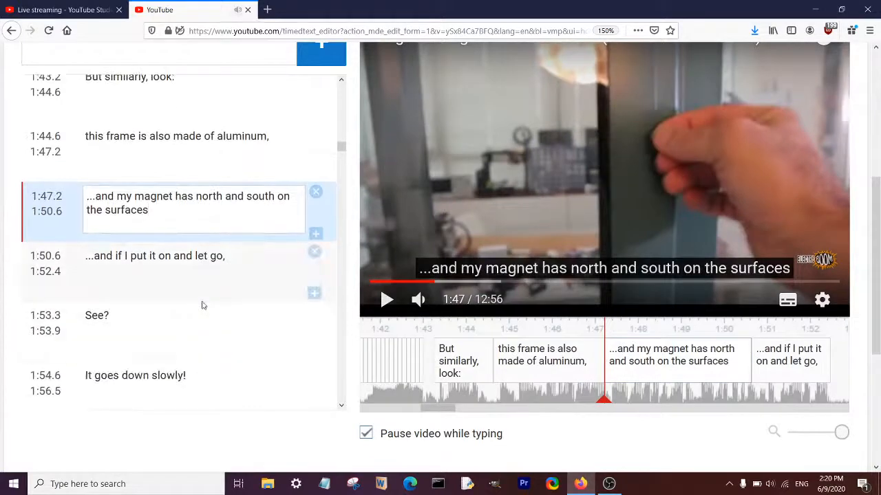
text(.)
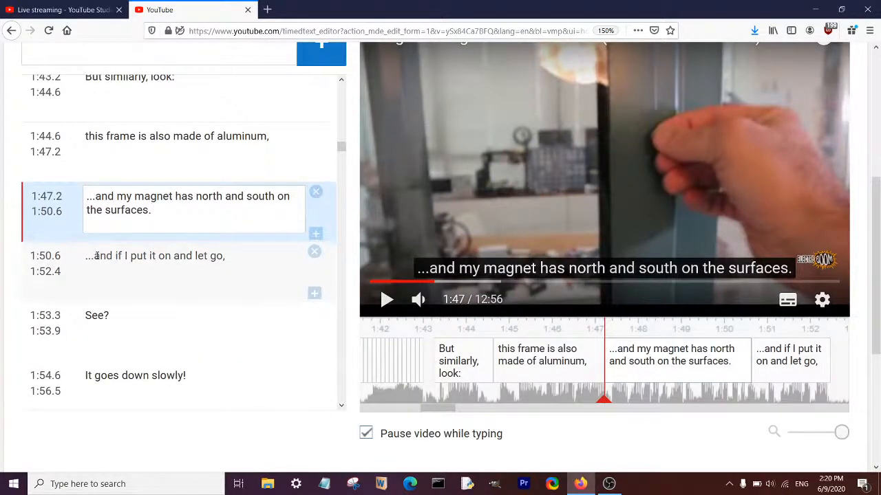
drag(97, 255, 85, 254)
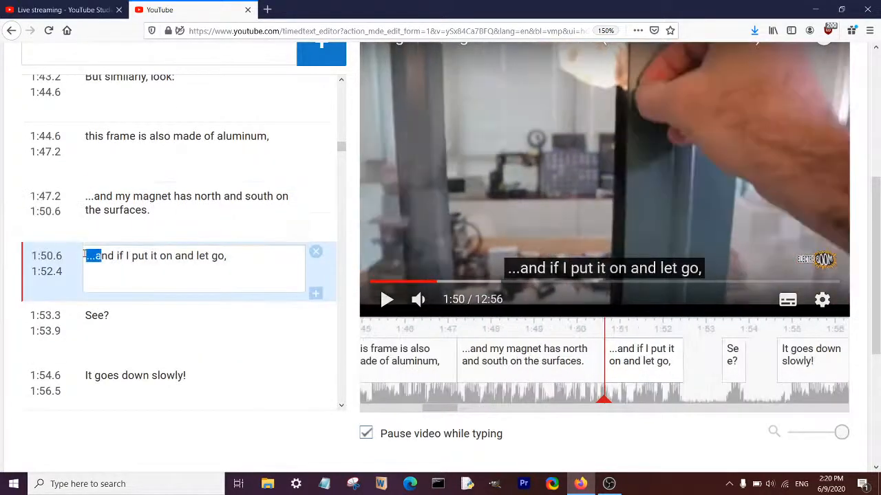
text(A)
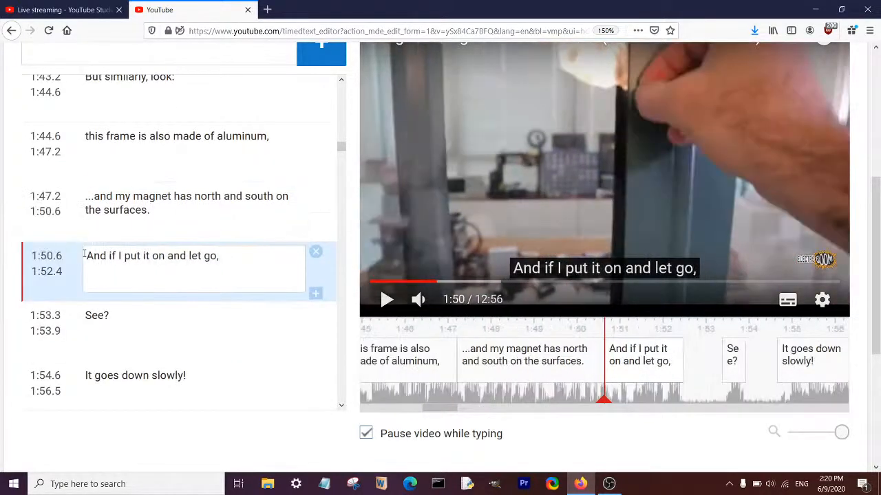
- Play the video up to the "...and it starts turning!" subtitle and download the edited English subtitles
click(553, 165)
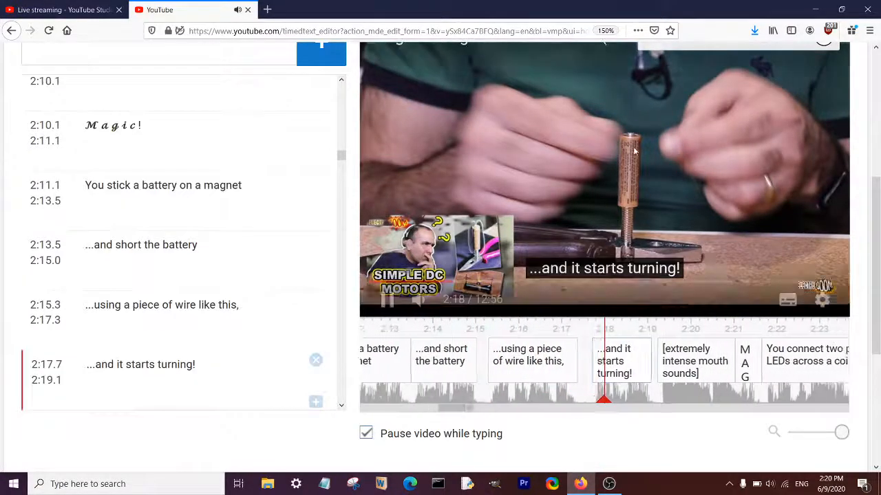
click(593, 161)
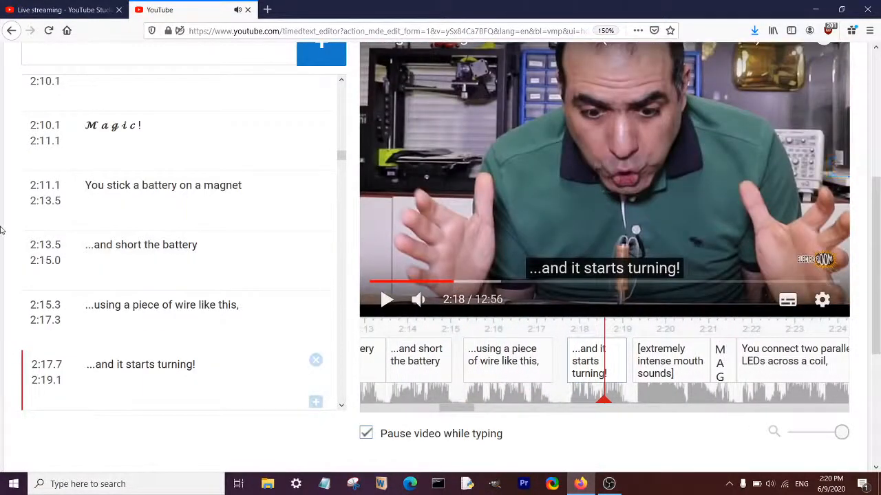
scroll(2, 230, up, 3)
scroll(1, 230, up, 1)
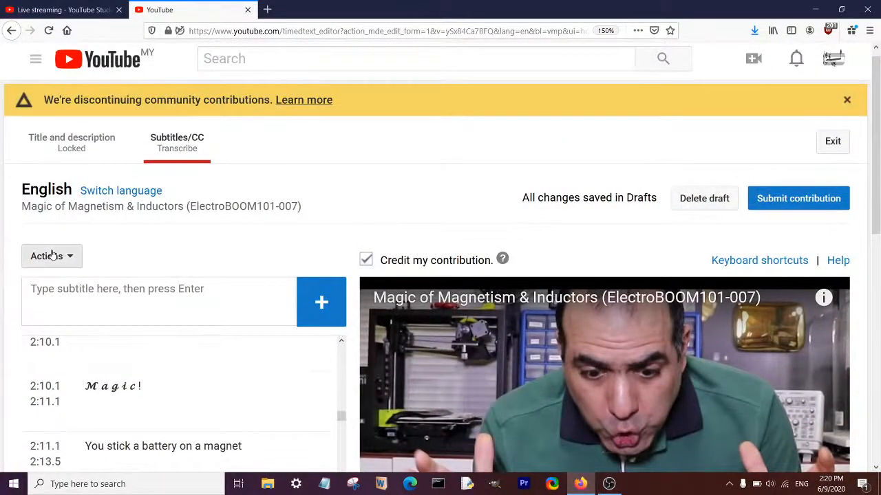
click(52, 256)
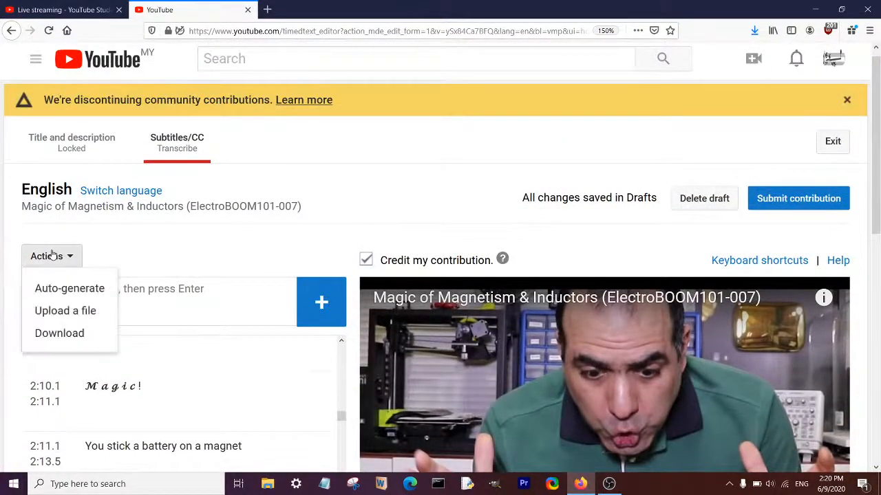
click(78, 338)
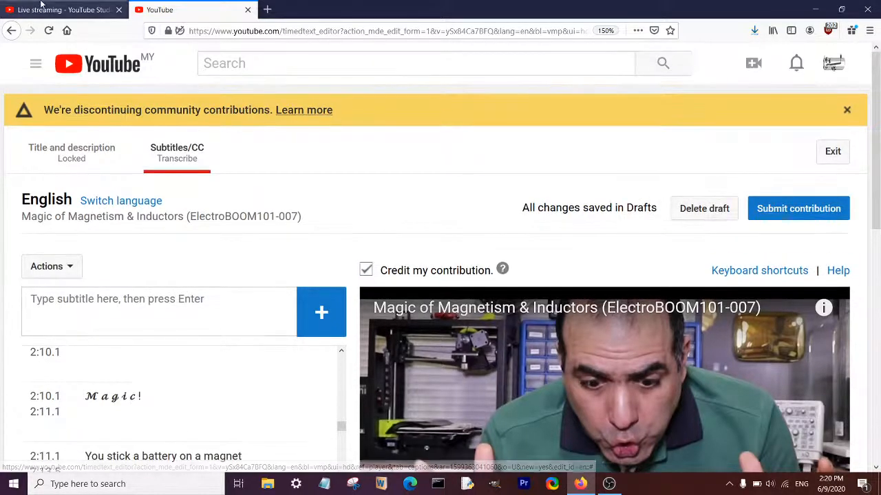
- Check the live stream's health and chat in YouTube Studio, glancing back at the subtitle editor
click(41, 9)
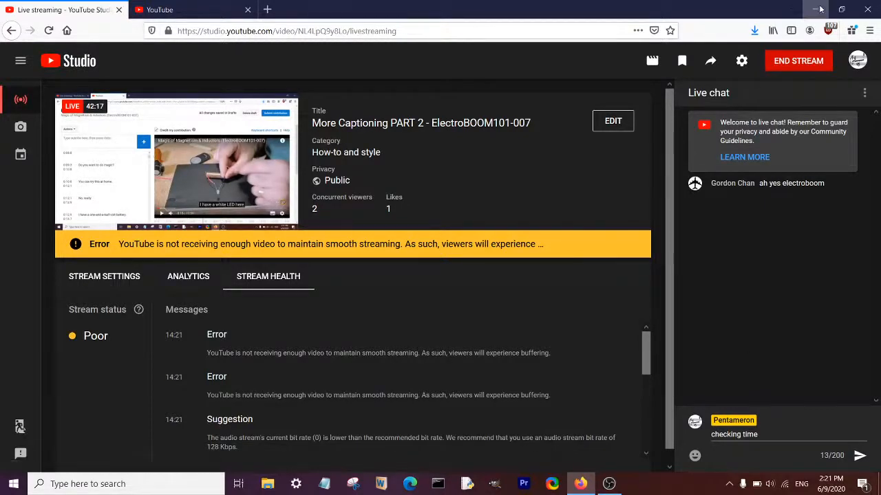
click(199, 9)
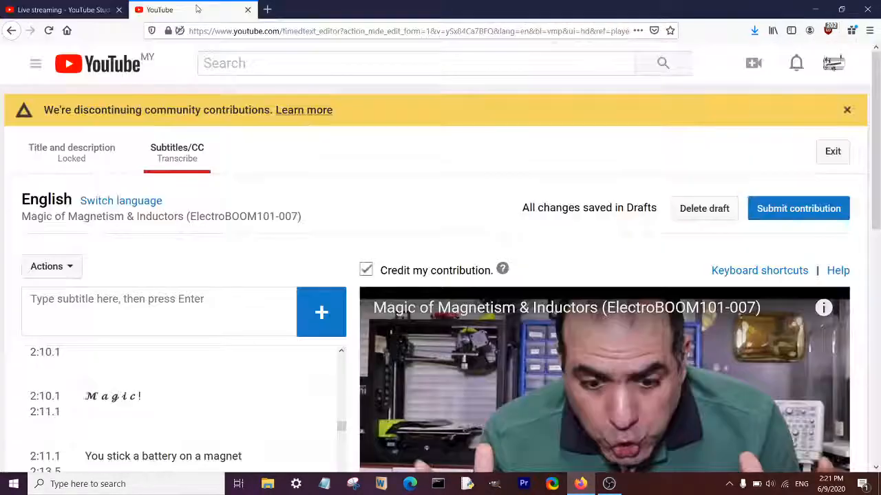
click(41, 11)
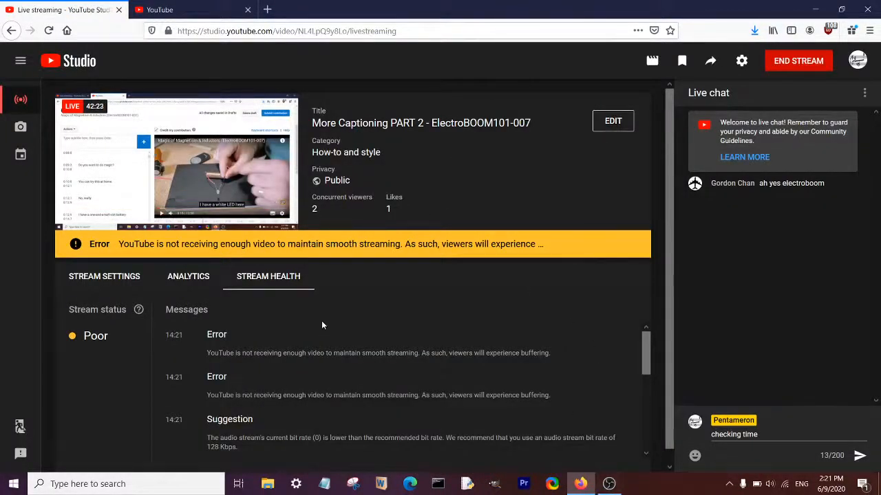
- Replace the unsent live chat draft with "browser's going extra slow today, pardon the loading issues" and send it
scroll(351, 262, down, 1)
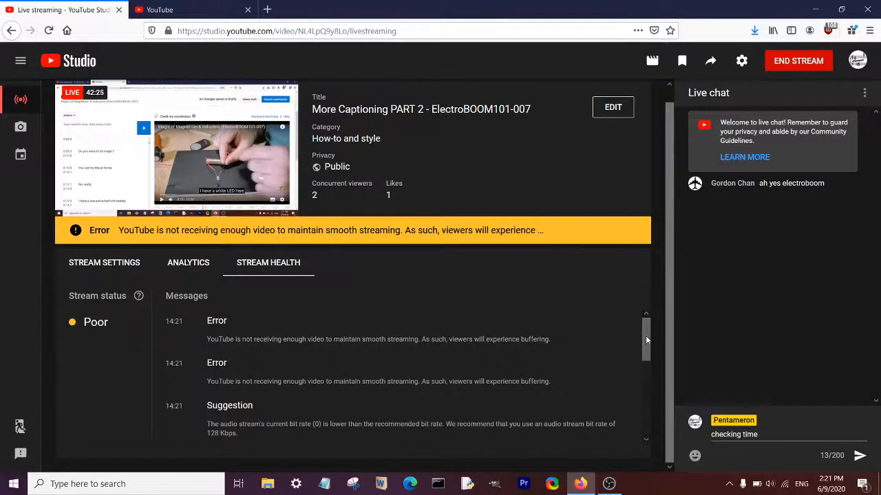
drag(648, 338, 648, 412)
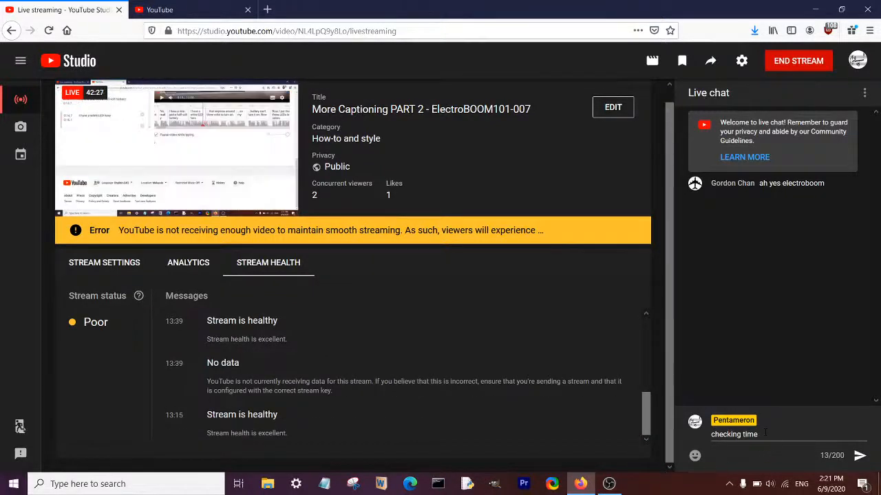
drag(769, 437, 712, 444)
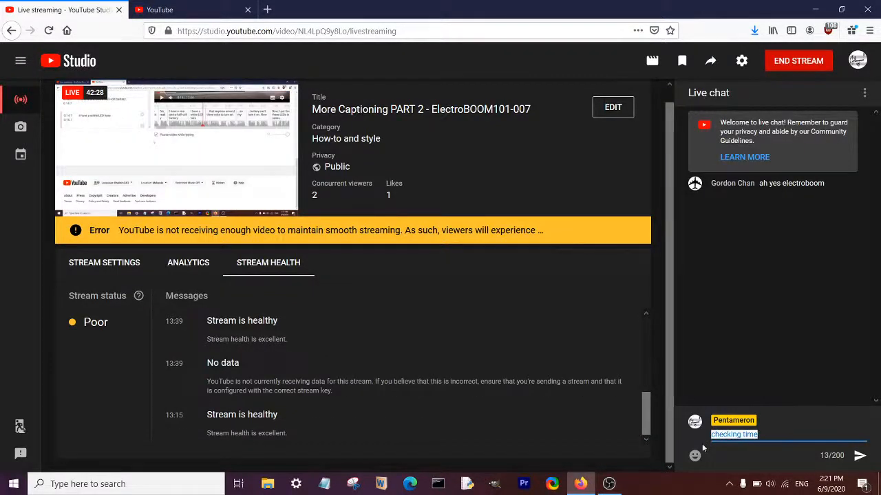
text(browser's )
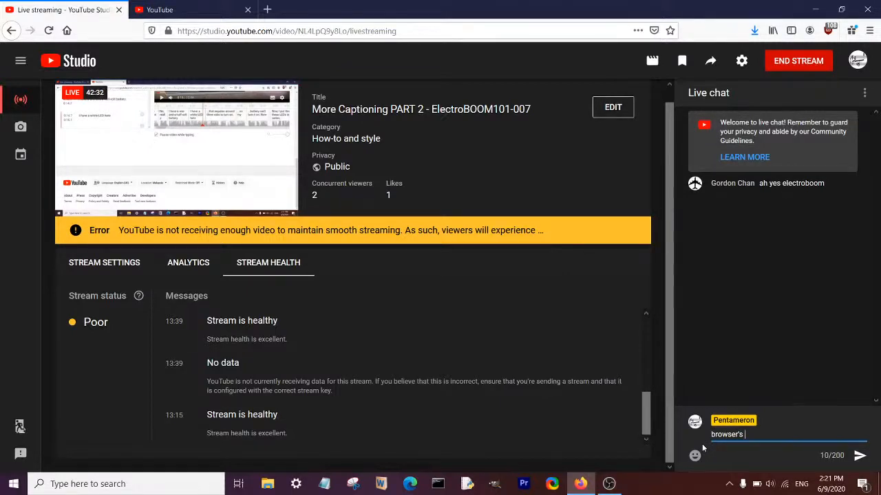
text(have)
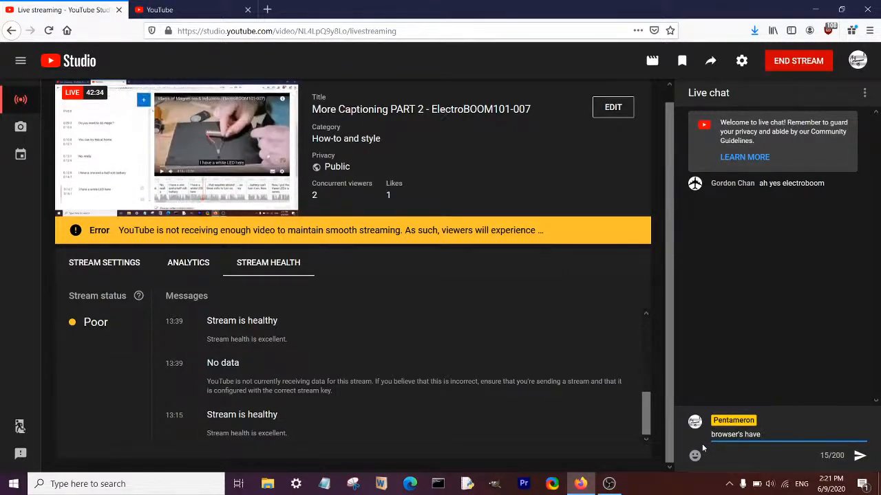
key(BackSpace)
key(BackSpace)
key(BackSpace)
key(BackSpace)
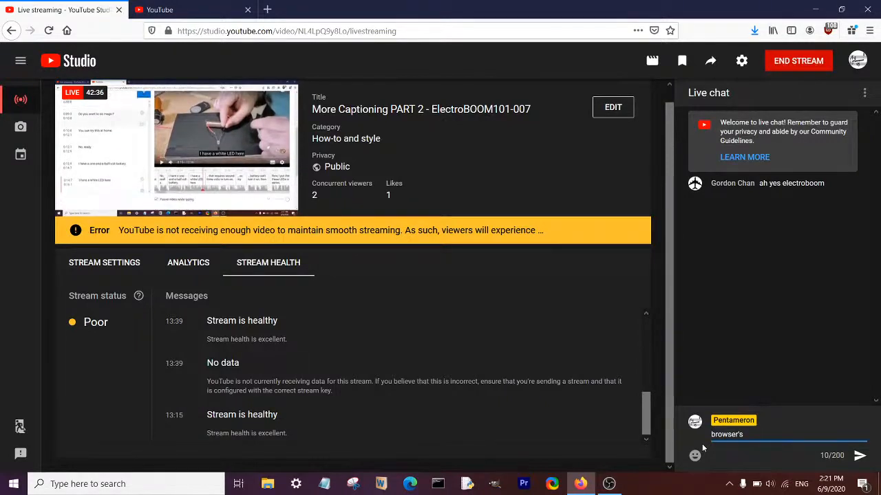
text(going extra slow today)
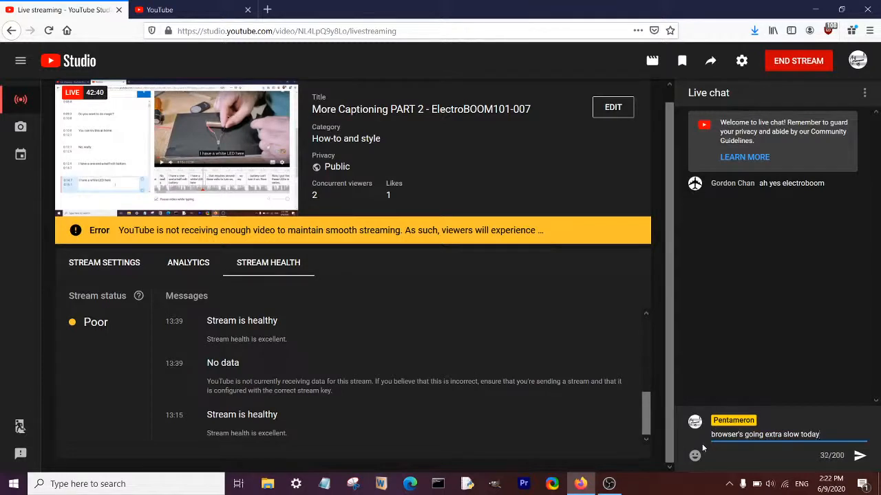
text(, pardon the)
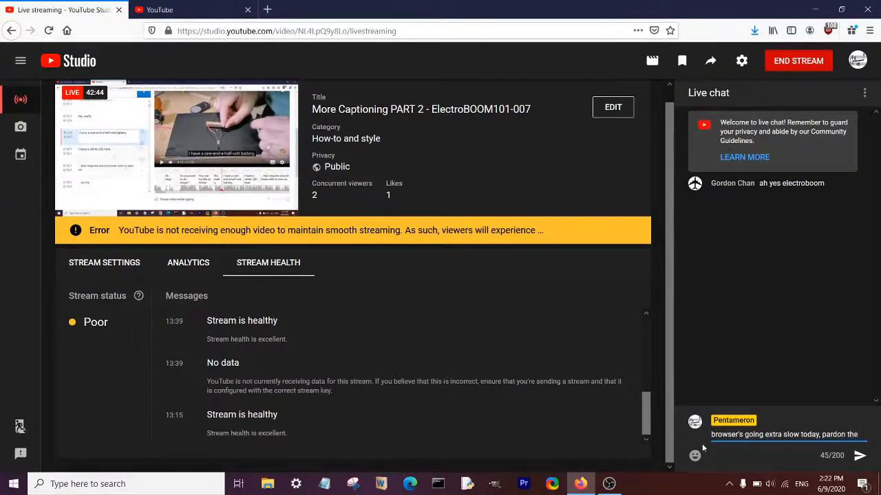
text( load)
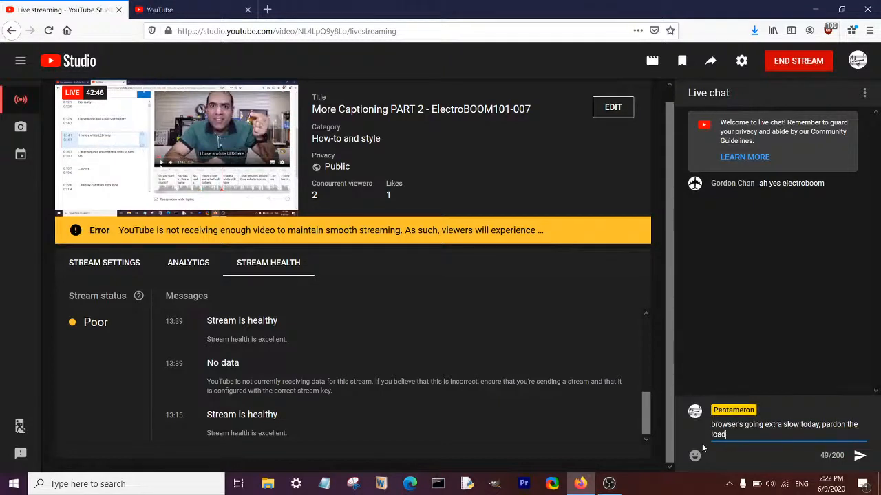
text(ing i)
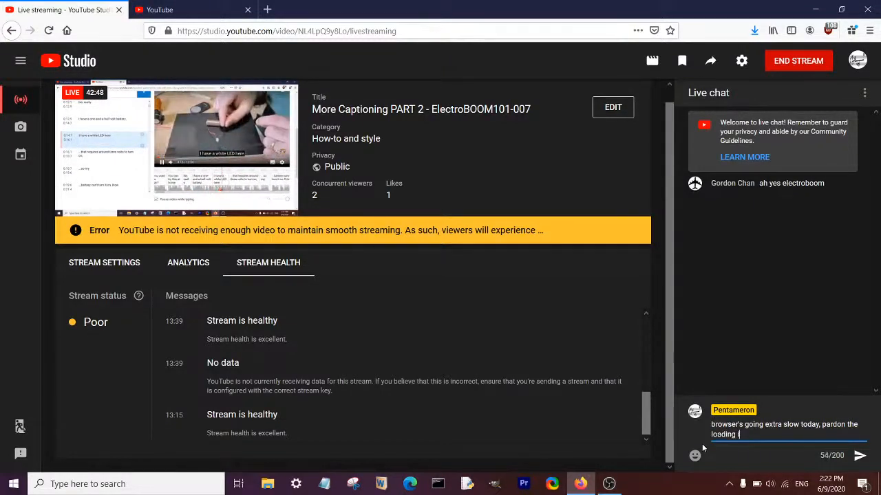
text(ssues)
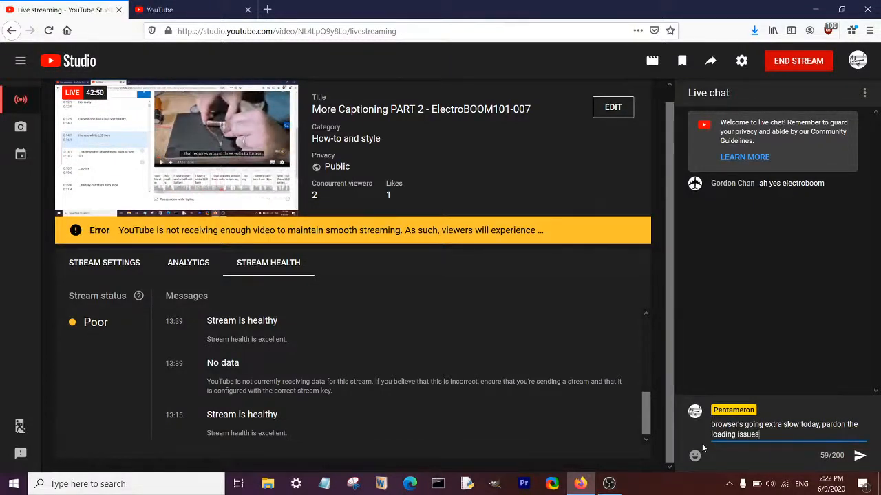
key(Return)
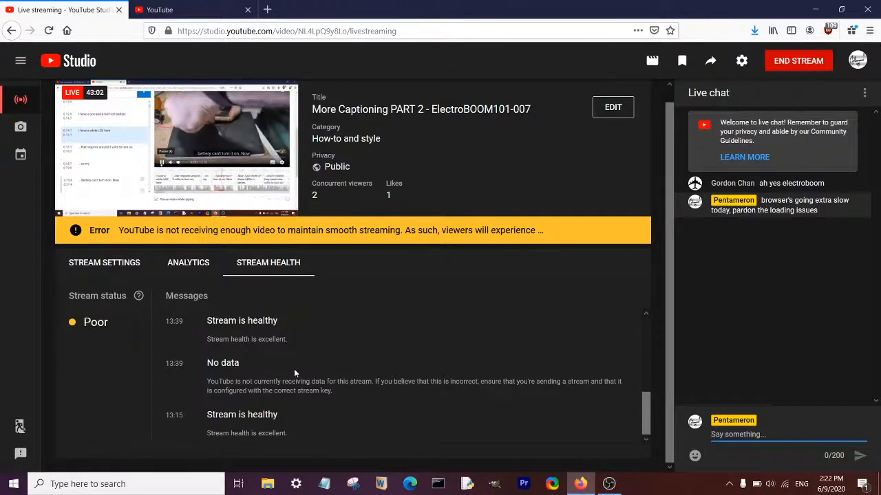
- Go back to the subtitle editor and download the edited English subtitles again
scroll(294, 369, up, 5)
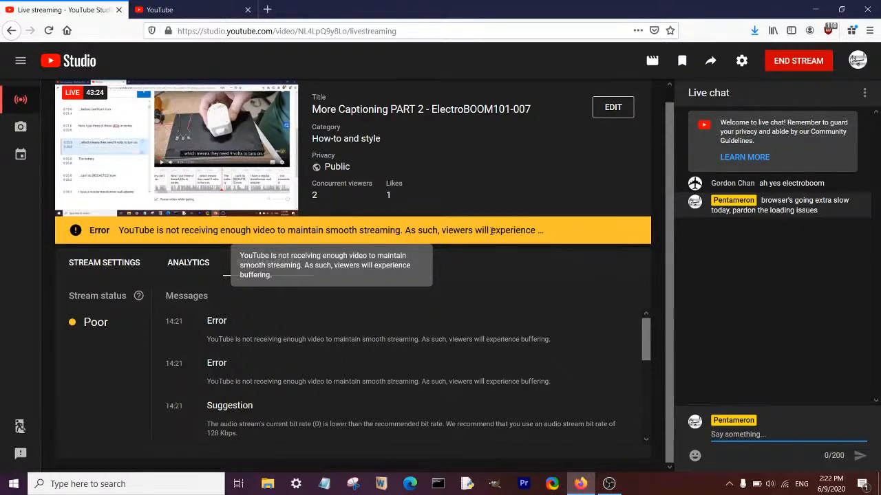
click(202, 8)
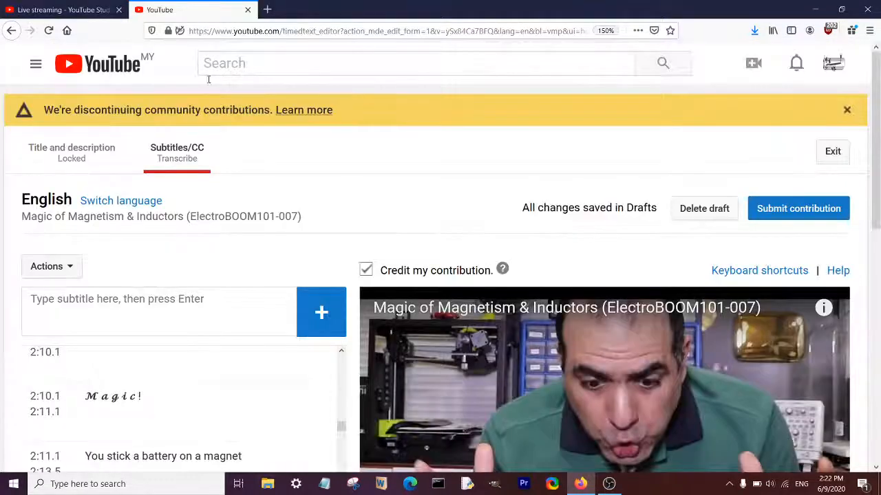
scroll(330, 234, down, 3)
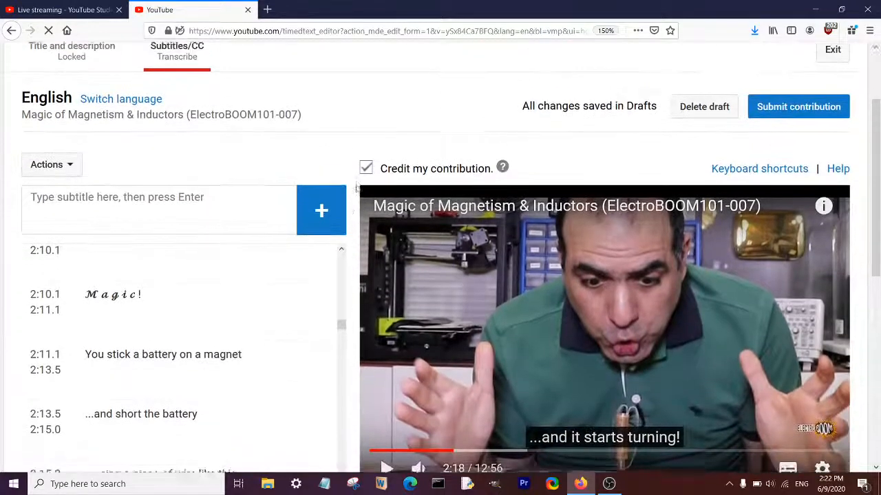
scroll(356, 190, down, 1)
scroll(352, 191, down, 1)
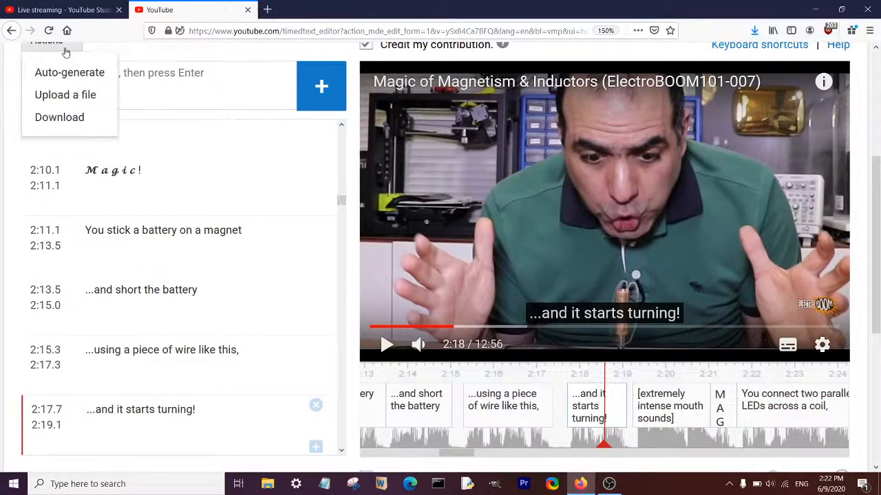
click(74, 127)
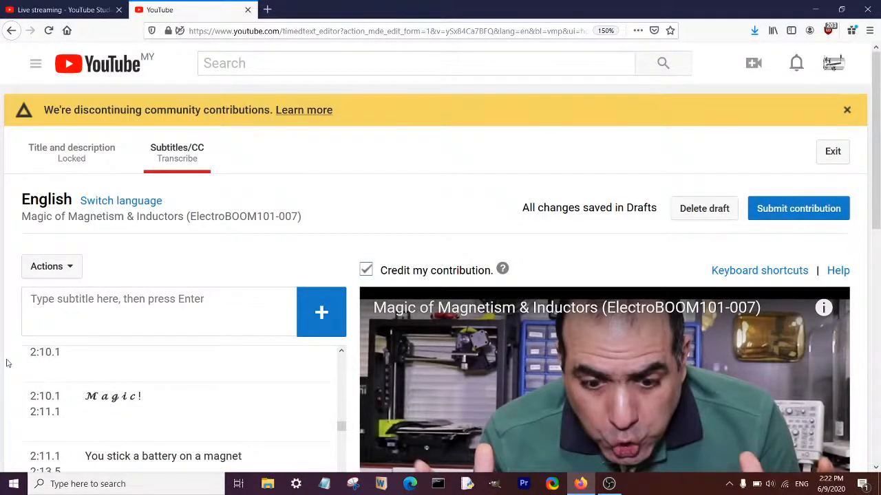
- Skim the subtitles following "...and it starts turning!" and select the "...using a piece of wire like this," subtitle
scroll(7, 363, down, 5)
scroll(6, 355, up, 3)
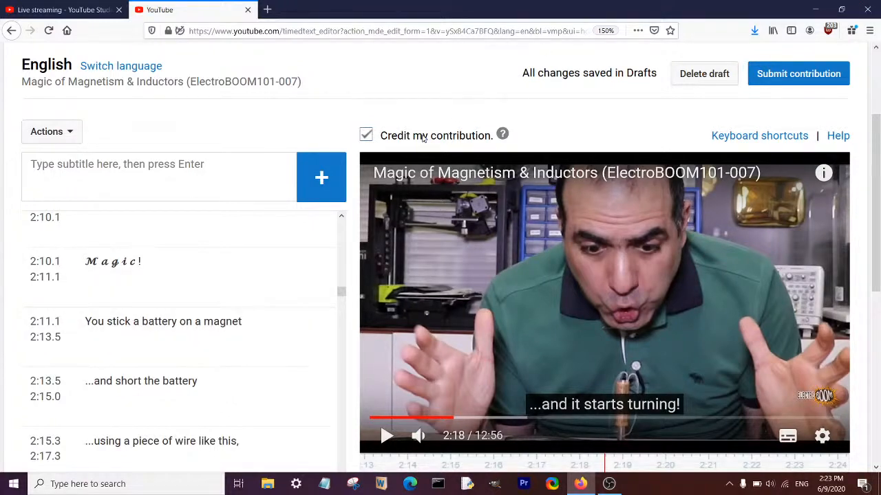
scroll(356, 179, down, 3)
scroll(226, 256, down, 10)
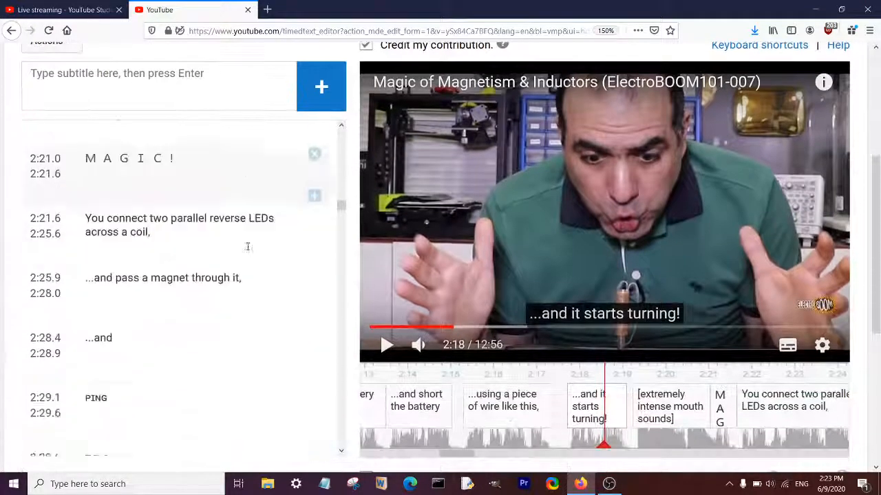
scroll(227, 255, up, 10)
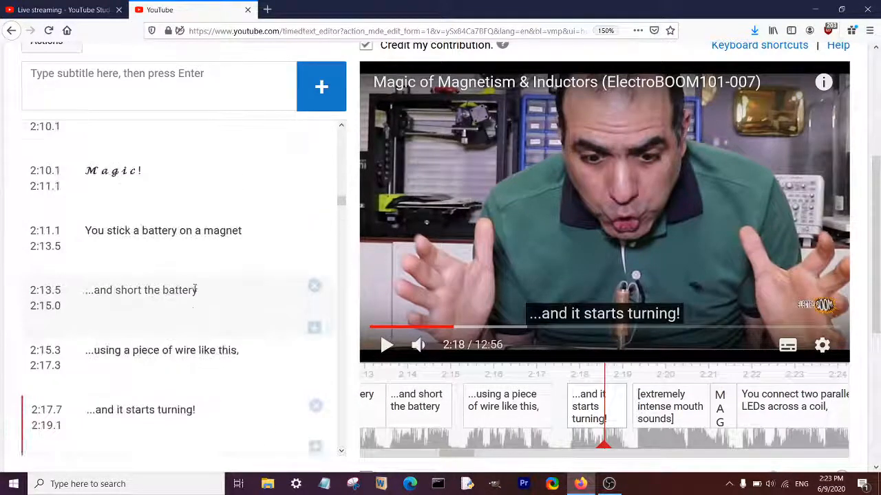
click(177, 274)
click(195, 199)
- Check the live stream's error banner and latest health messages in YouTube Studio
click(81, 10)
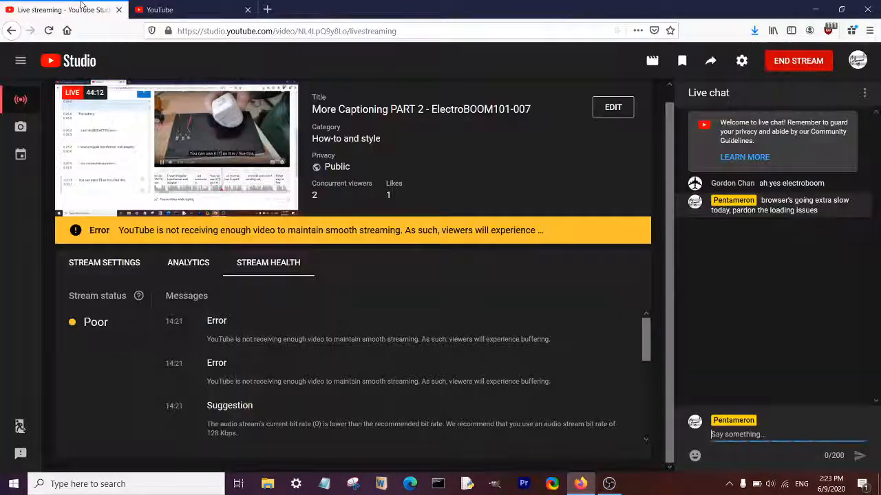
double_click(516, 230)
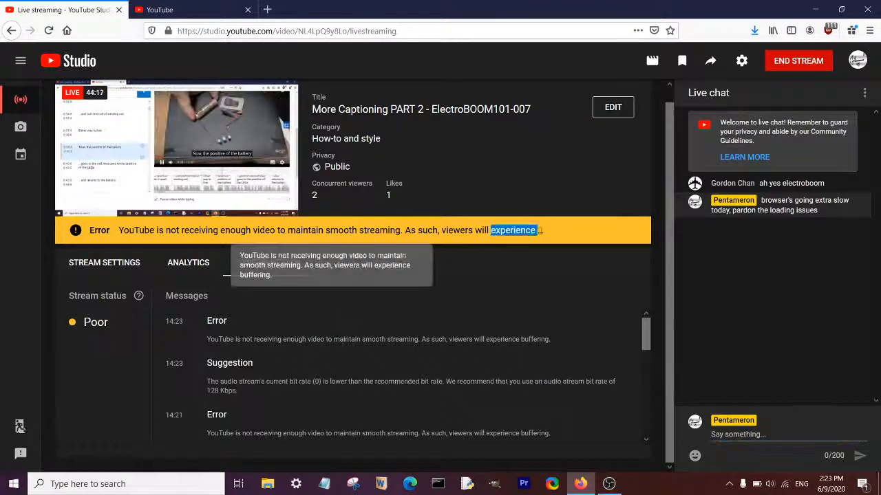
click(320, 344)
scroll(320, 343, up, 2)
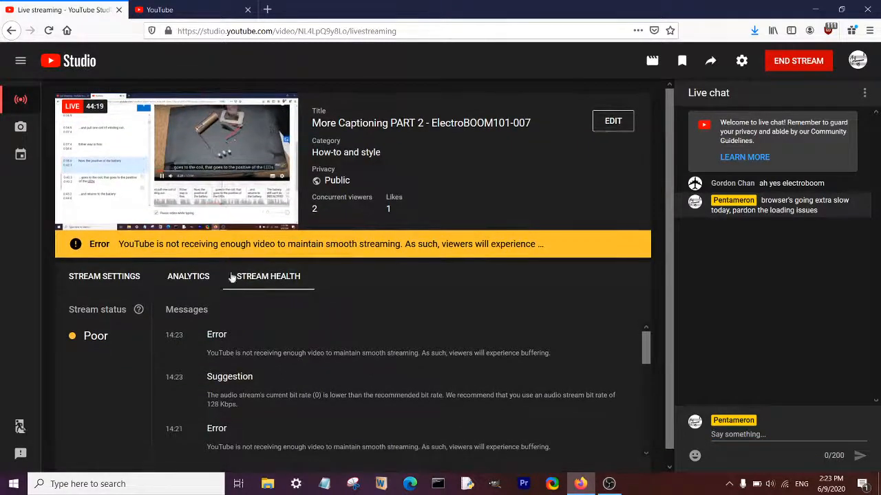
- Return to the subtitle editor and play from "...using a piece of wire like this," to "Magnetism is quite simple at Noob level," checking the subtitles
click(207, 10)
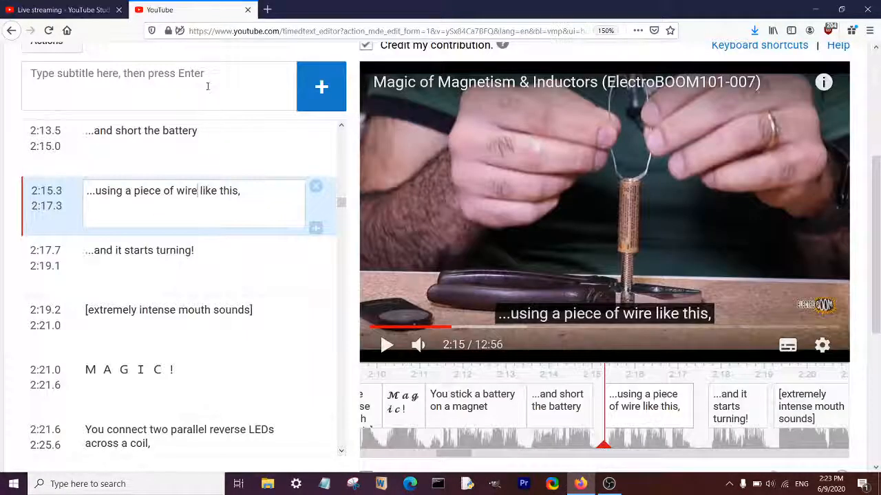
click(515, 202)
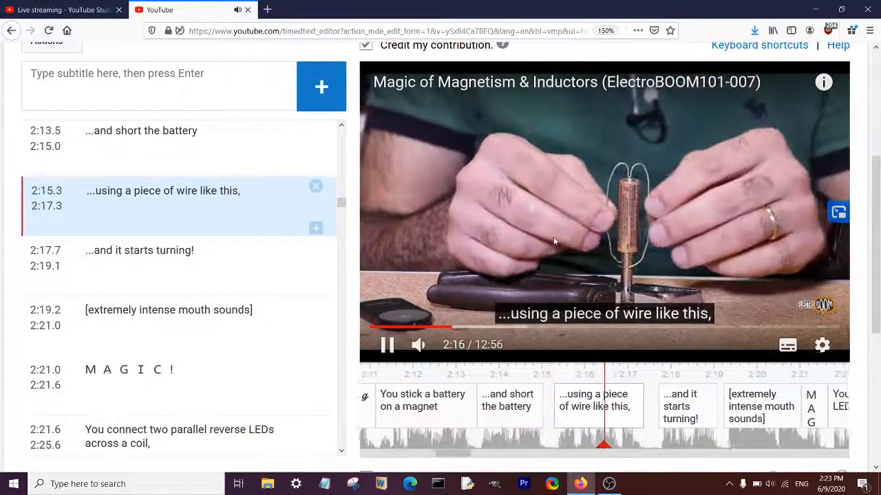
click(553, 237)
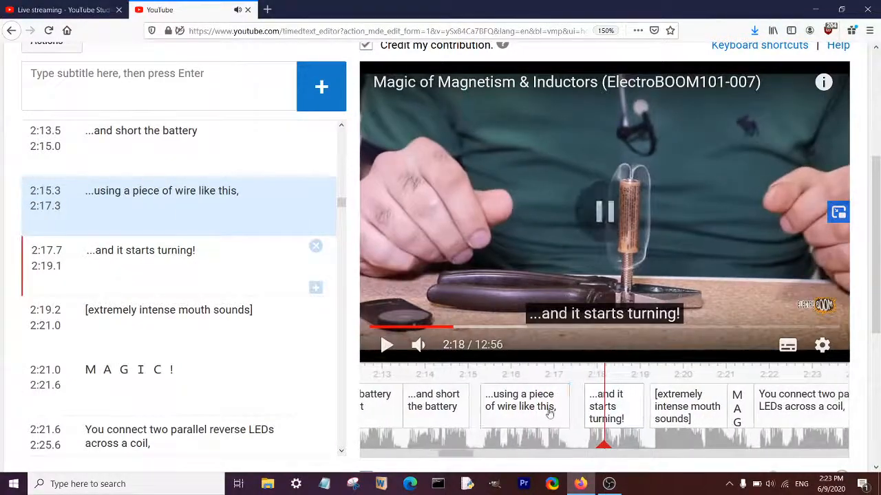
mouse_move(572, 405)
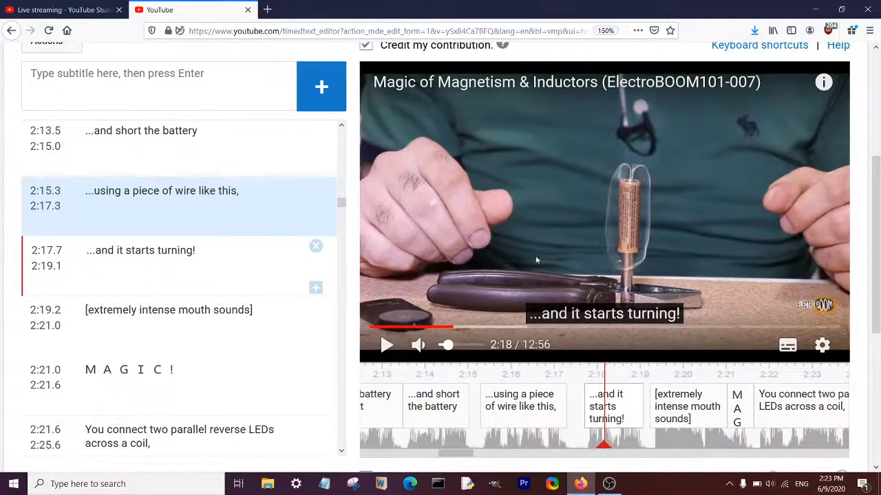
click(552, 237)
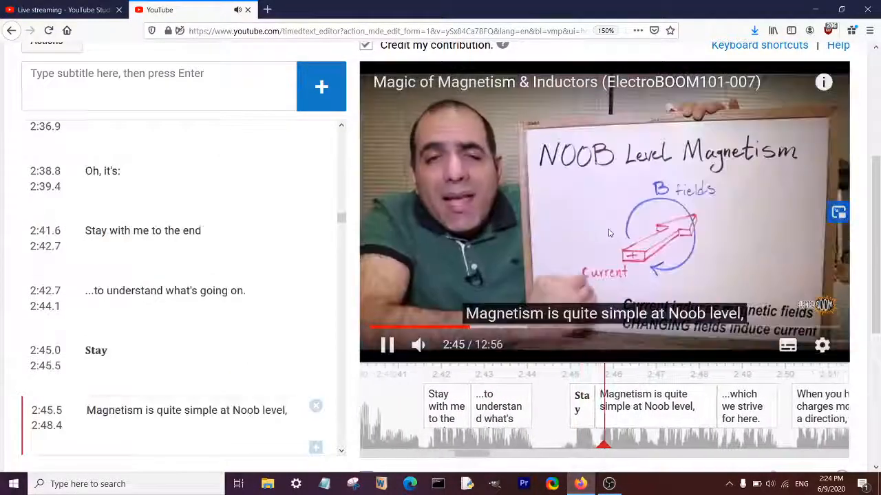
click(608, 233)
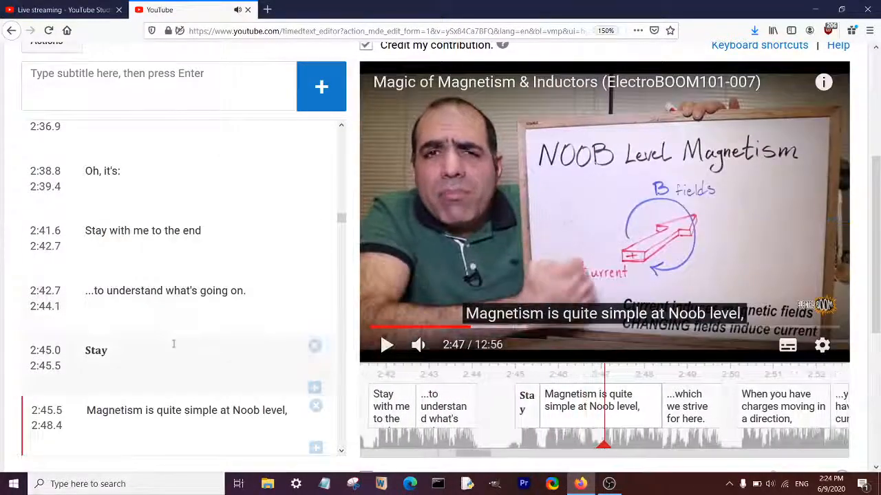
- Replay the video from the "Stay" subtitle through "...going to infinity." to proofread the lines
click(173, 344)
click(430, 254)
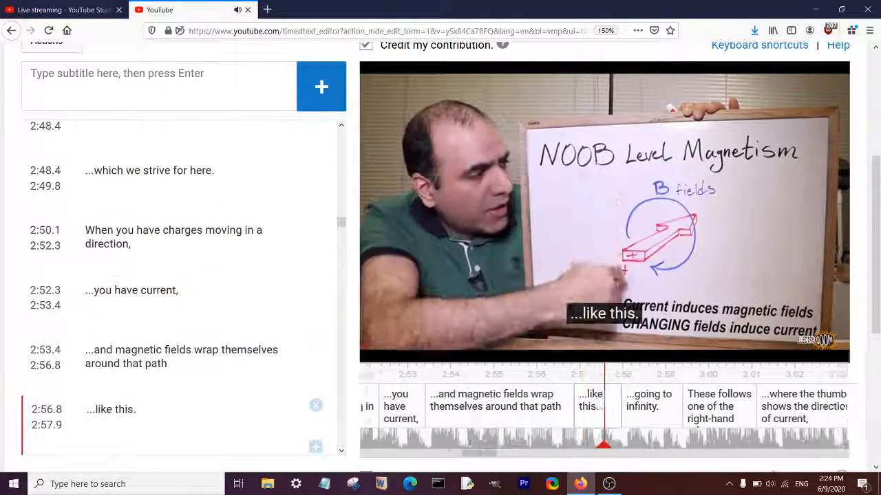
click(655, 306)
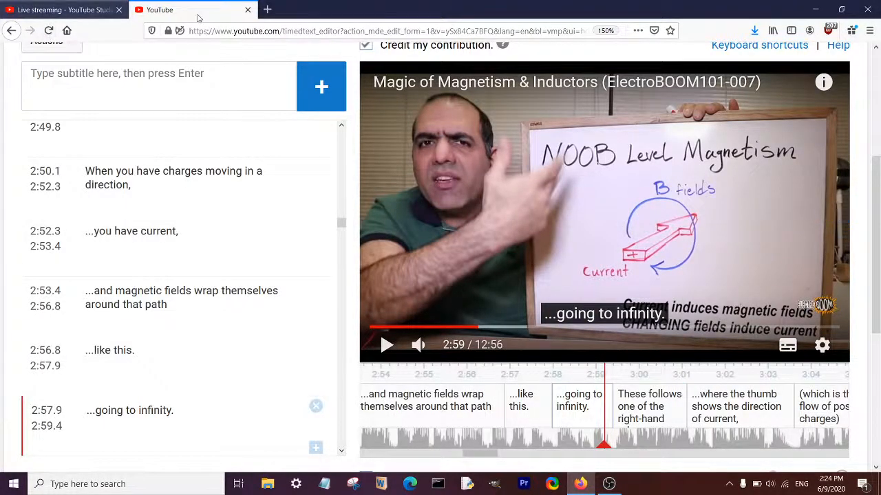
- Check the stream dashboard and post "thsnk god, it's going fine now" in the live chat
key(ctrl+Tab)
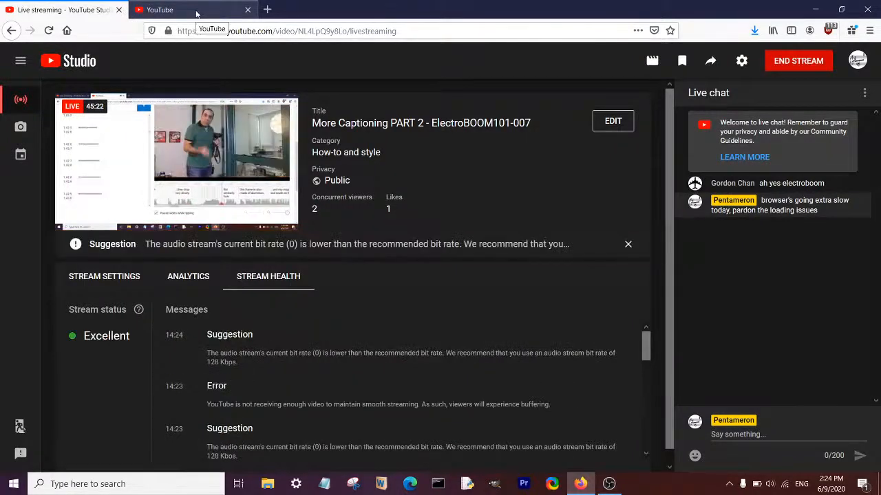
click(196, 13)
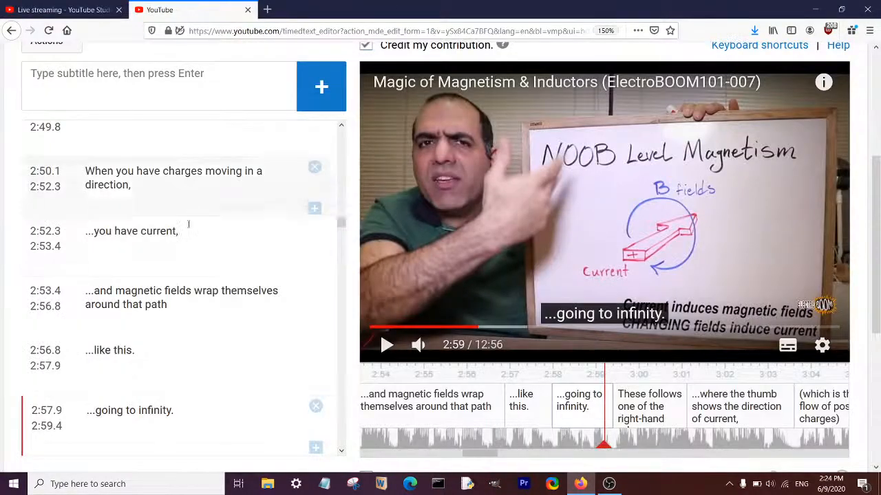
click(27, 12)
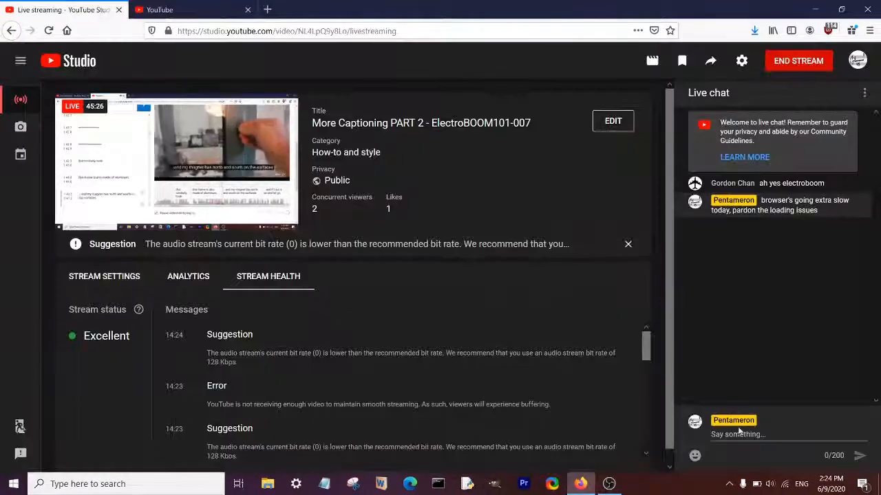
click(712, 434)
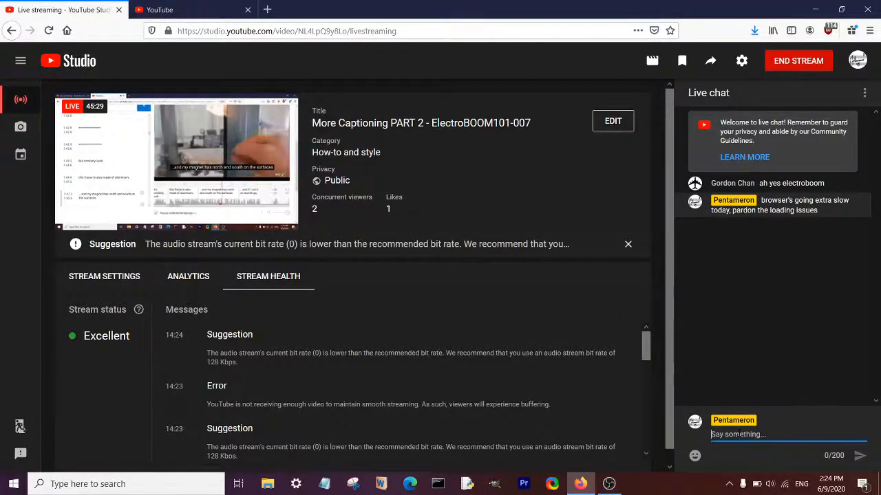
text(thsnk)
key(BackSpace)
key(BackSpace)
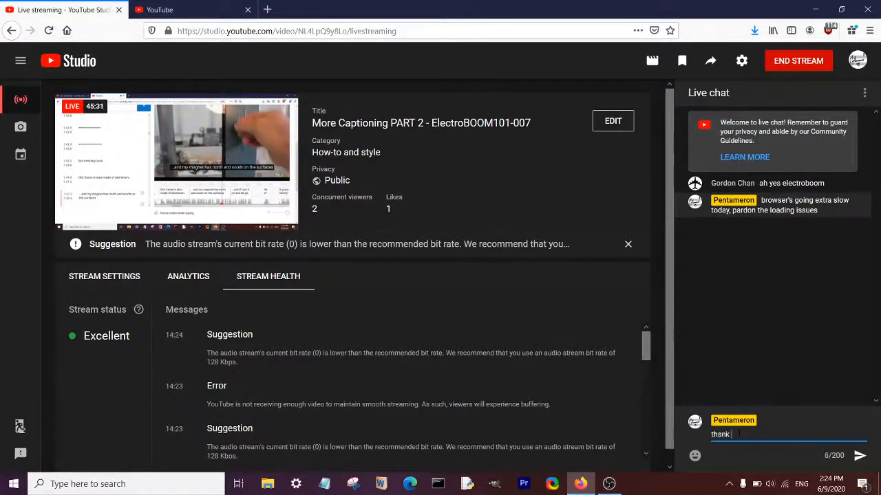
text(god, it's )
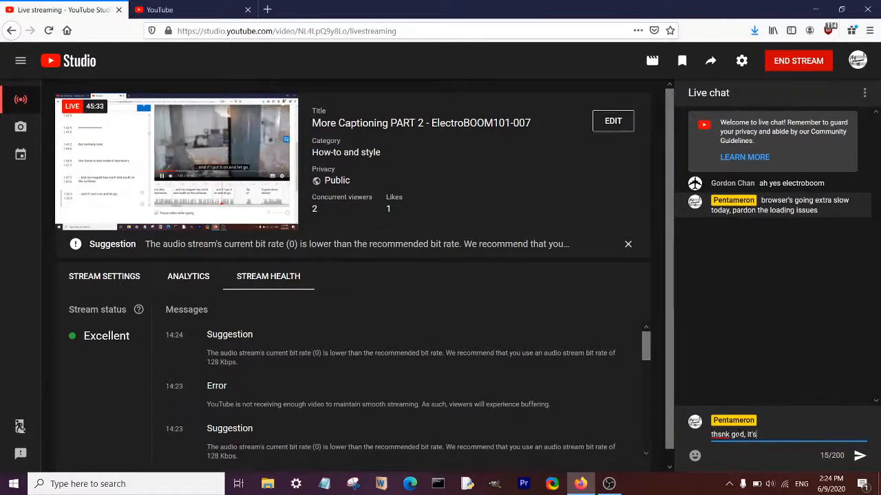
text(going fine now)
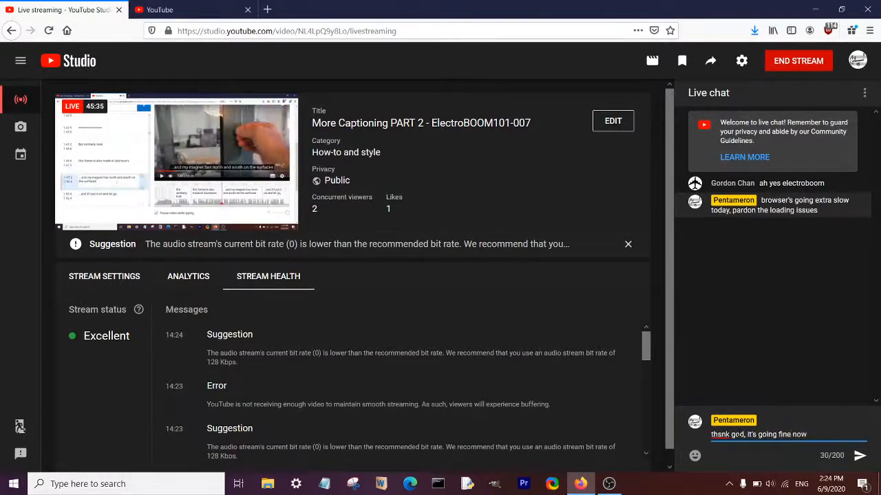
key(Return)
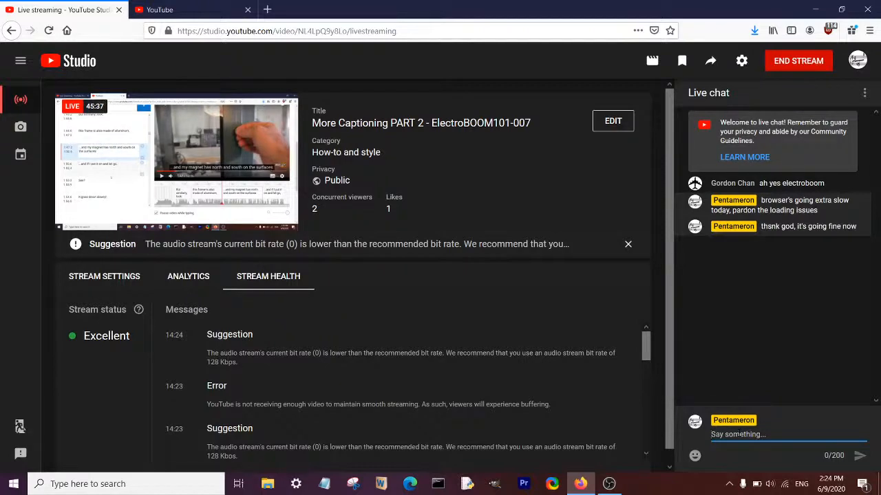
- Return to the subtitle editor, play on from "...going to infinity.", add a comma after "loop like this" and begin the following line with an ellipsis
click(205, 6)
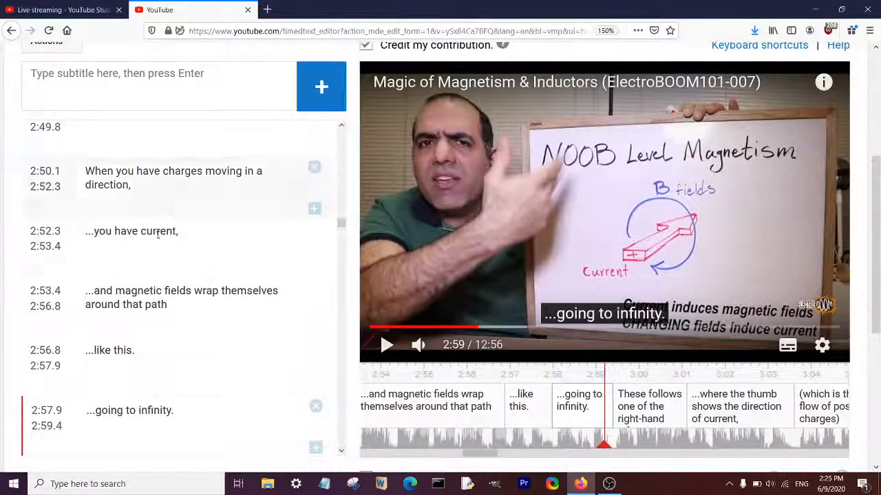
click(520, 242)
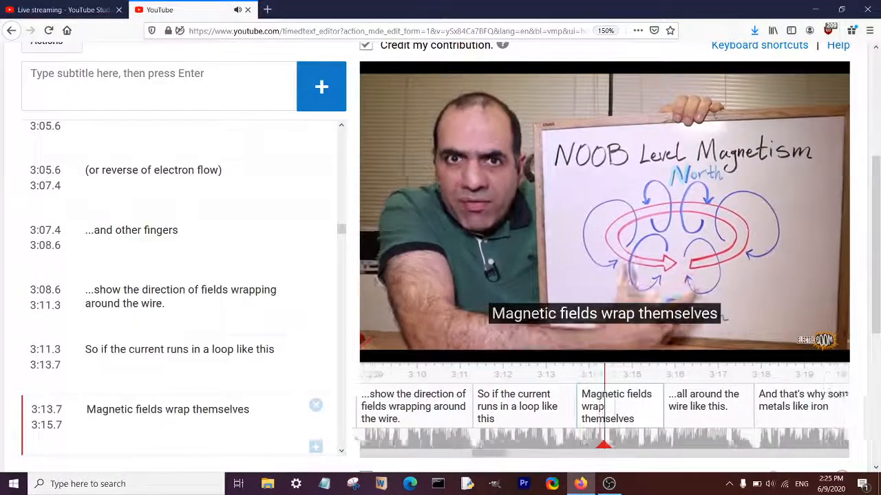
click(482, 265)
scroll(191, 293, down, 2)
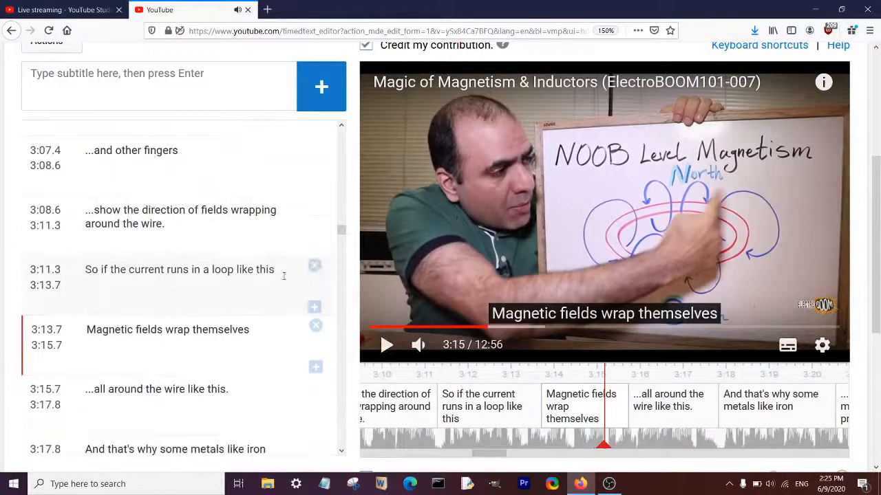
click(283, 275)
click(80, 330)
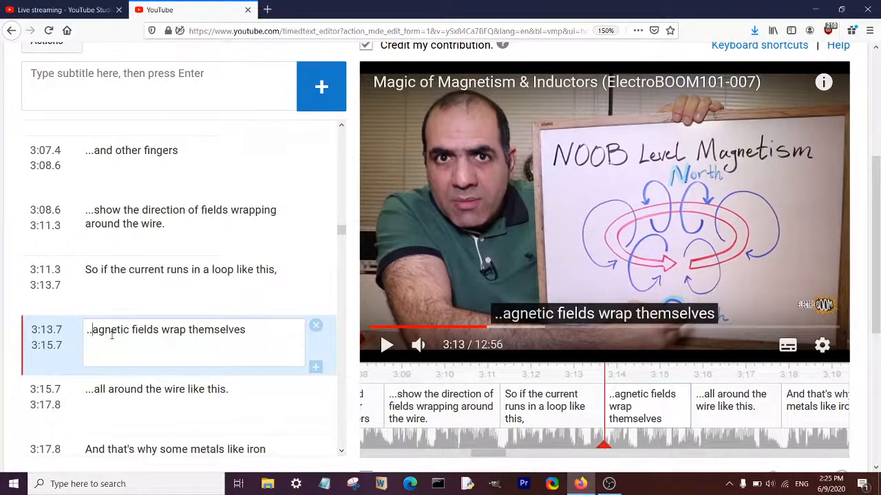
- Play through "...with every tiny patch having a random magnetic direction.", ending "...and turns the atom into a tiny magnet" with a period on the way
click(545, 219)
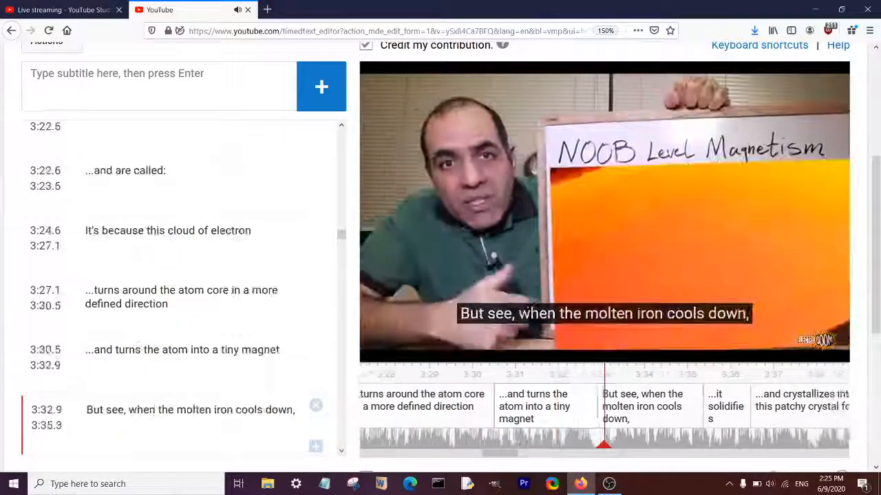
key(shift+space)
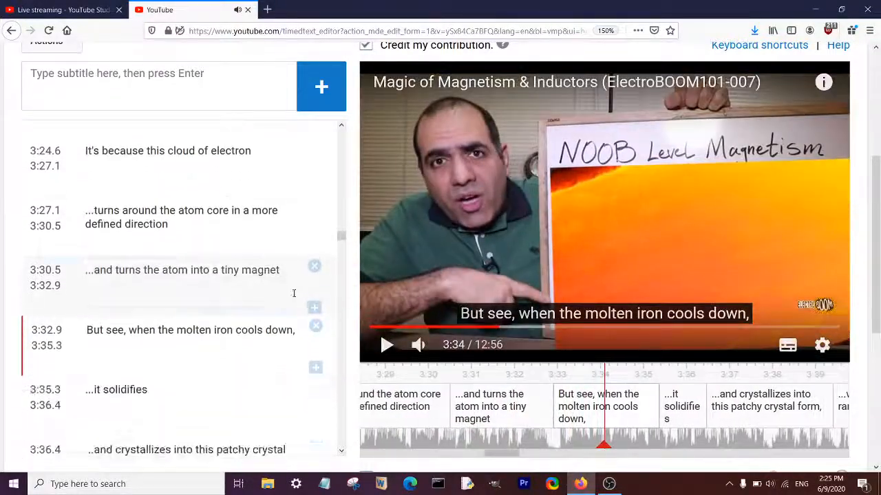
click(286, 274)
text(.)
click(289, 329)
click(511, 245)
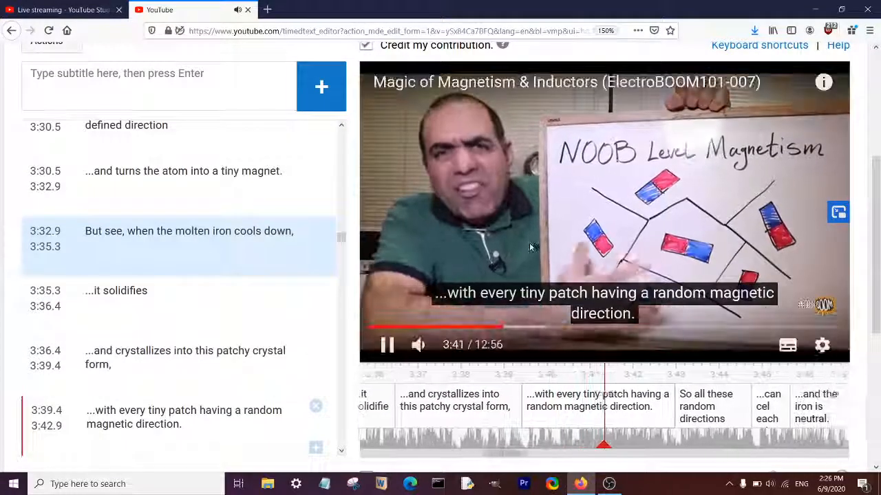
click(529, 243)
- Try a line break before "patchy crystal form," in the "...and crystallizes into this" subtitle, and revert it
click(219, 351)
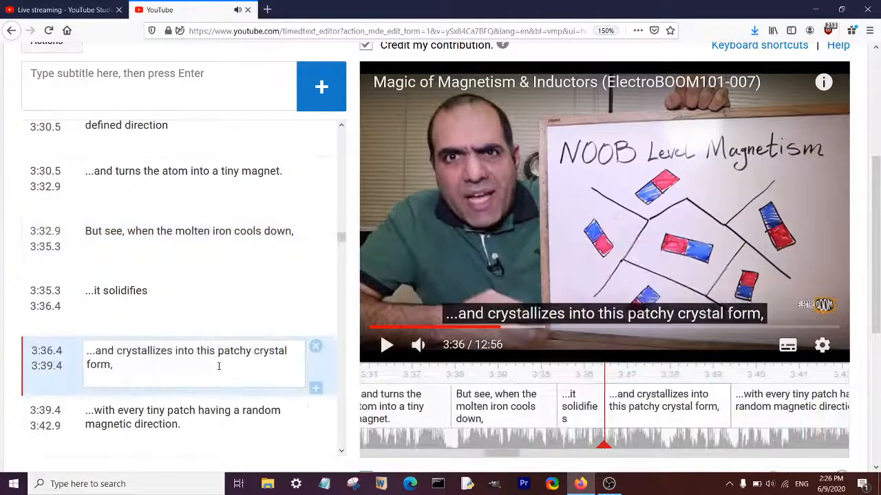
key(BackSpace)
key(shift+Return)
scroll(219, 366, down, 2)
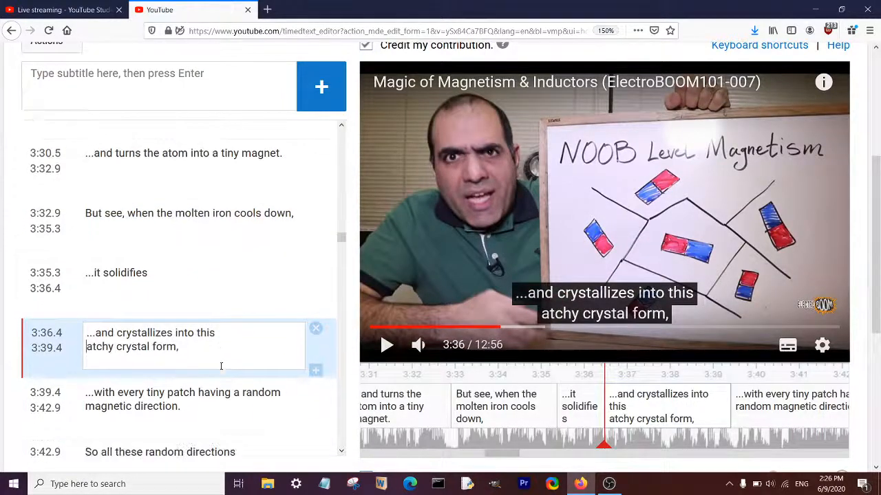
key(BackSpace)
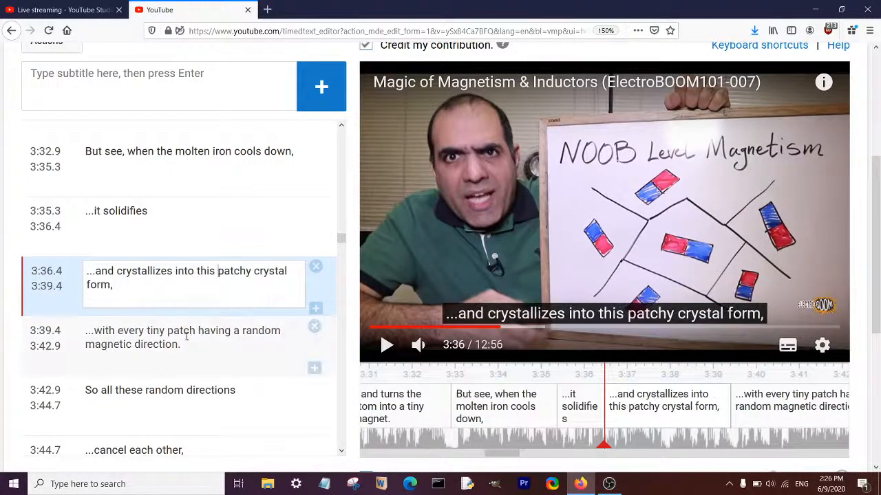
- Break the "...with every tiny patch having a random magnetic direction." subtitle into two lines after "having"
click(186, 335)
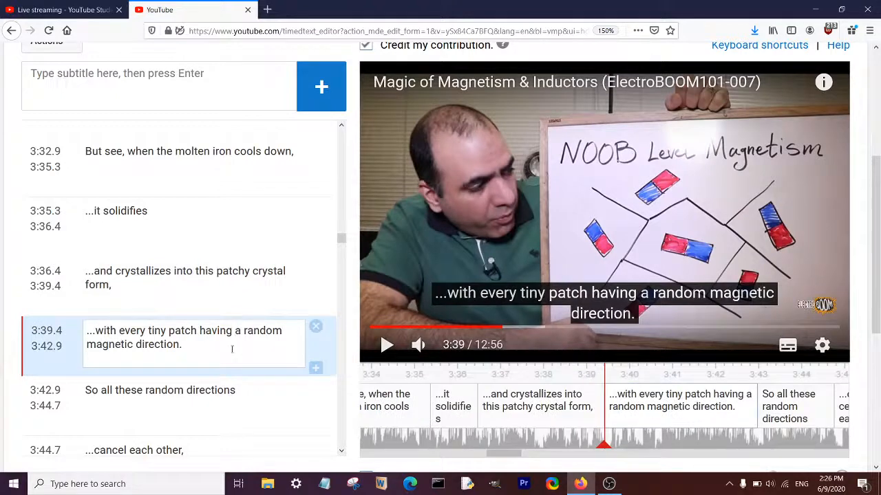
key(shift+Return)
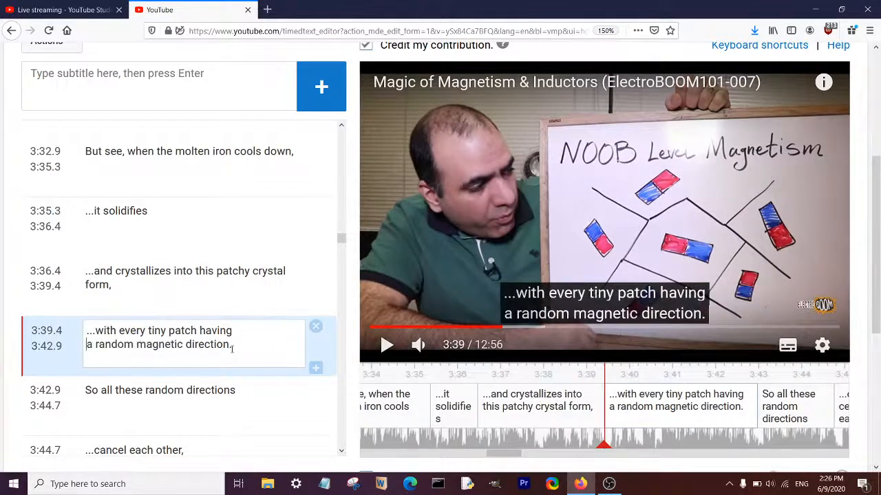
- Play on to "...which not only magnifies the original field ," and remove the stray space before its comma
click(688, 251)
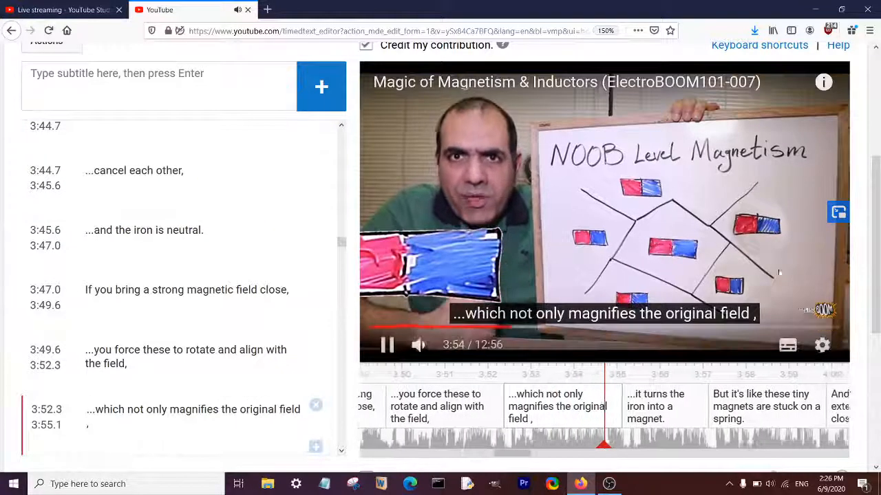
key(shift+space)
drag(285, 462, 224, 397)
scroll(157, 373, down, 2)
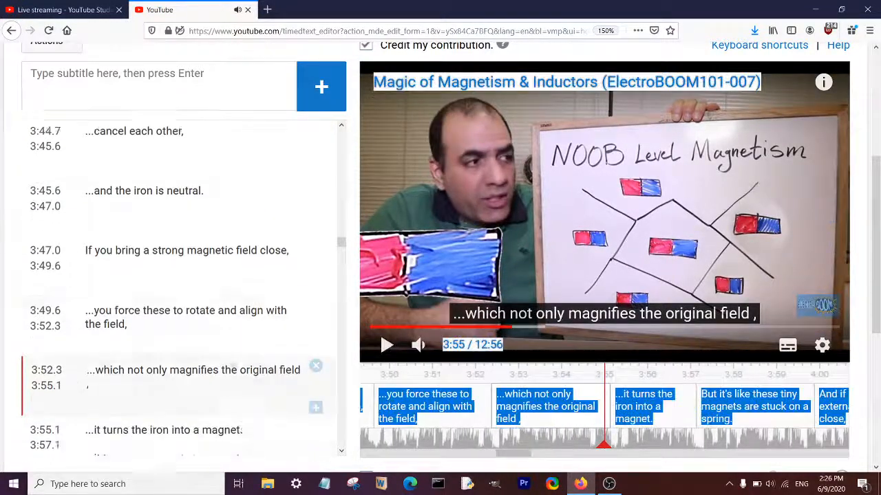
click(92, 364)
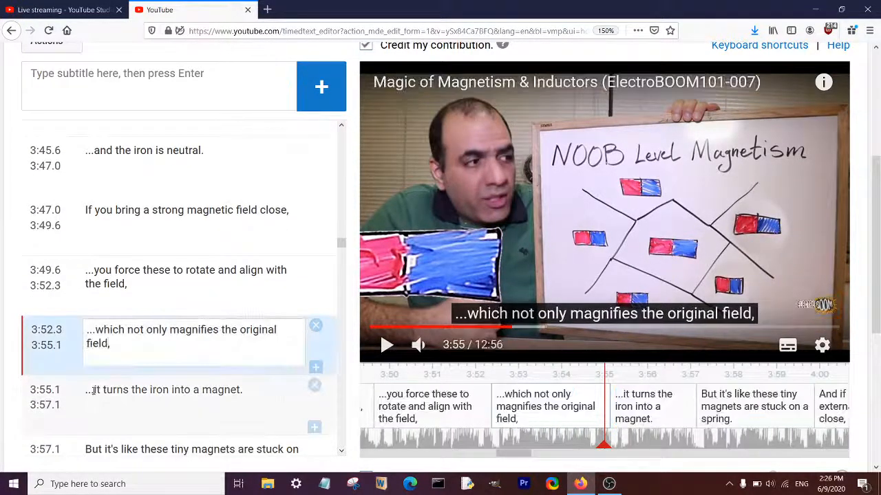
- Play on to "And if your source field is strong enough," and add a period after "...it becomes a magnet too"
scroll(93, 390, down, 3)
click(526, 209)
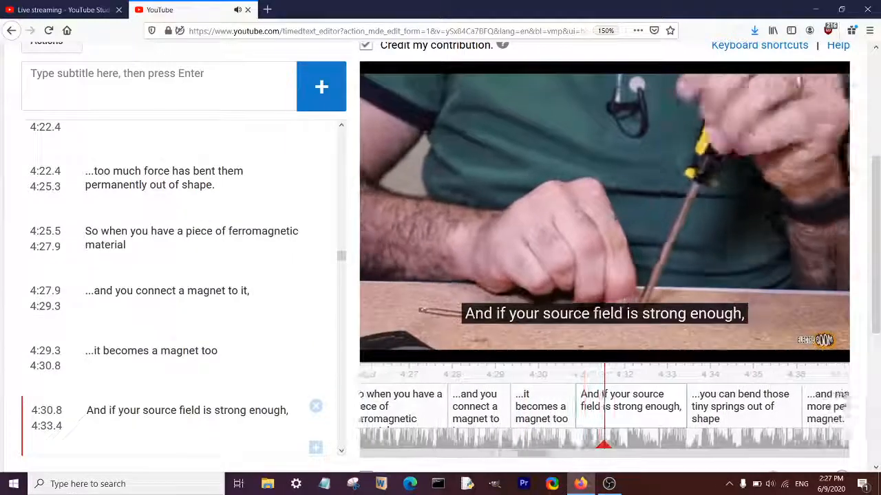
click(481, 251)
click(255, 361)
text(.)
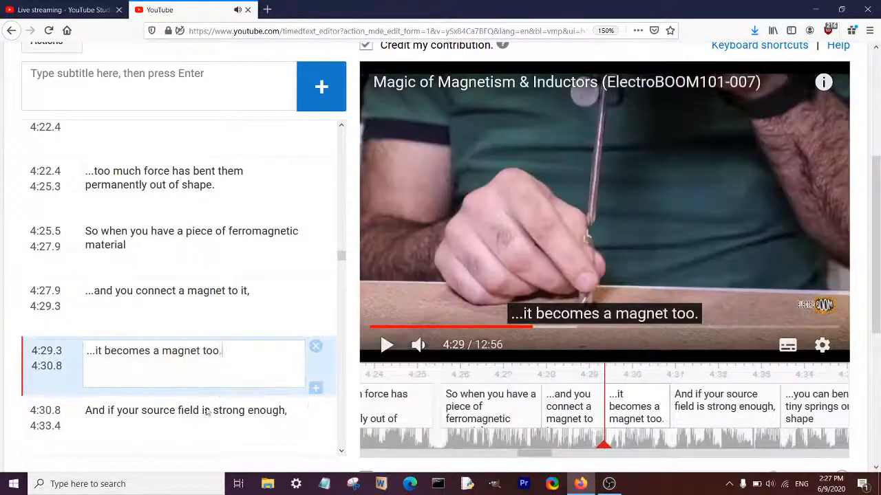
click(207, 411)
- Play on to "Not everything hot is kissable." and replay the "OOW!" and "[REDACTED]" section to check its subtitles
drag(552, 204, 875, 243)
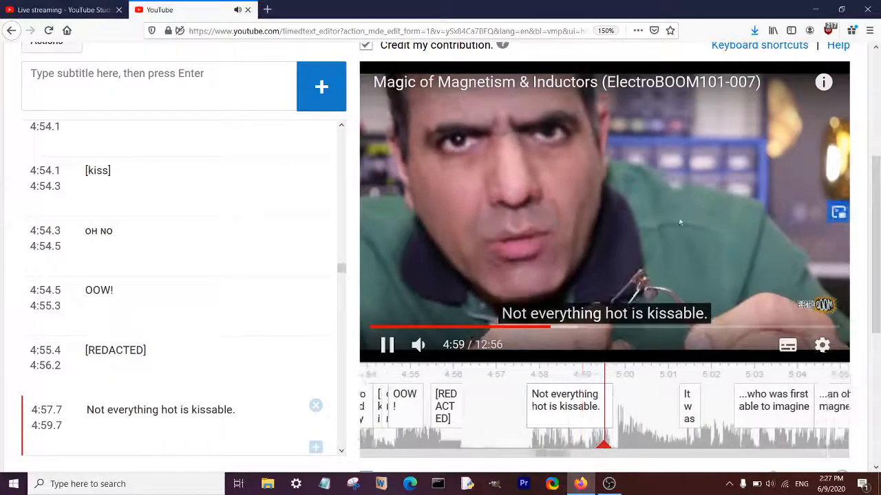
click(506, 406)
drag(506, 406, 710, 406)
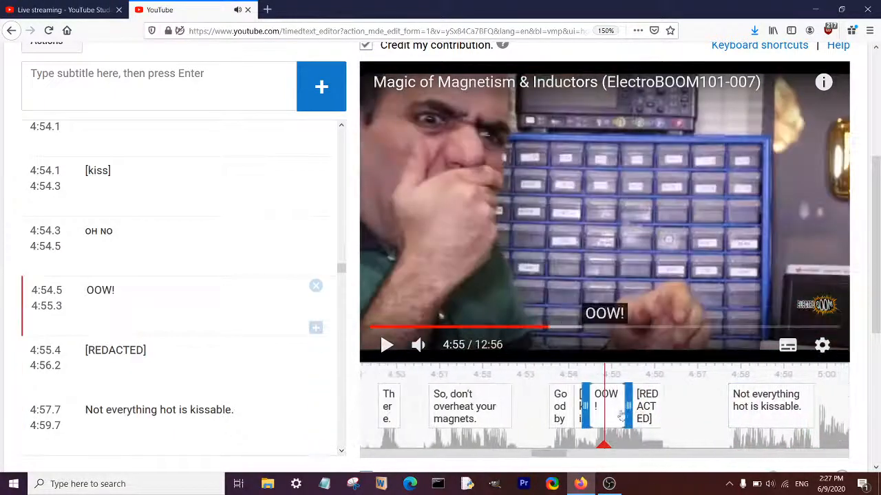
click(600, 220)
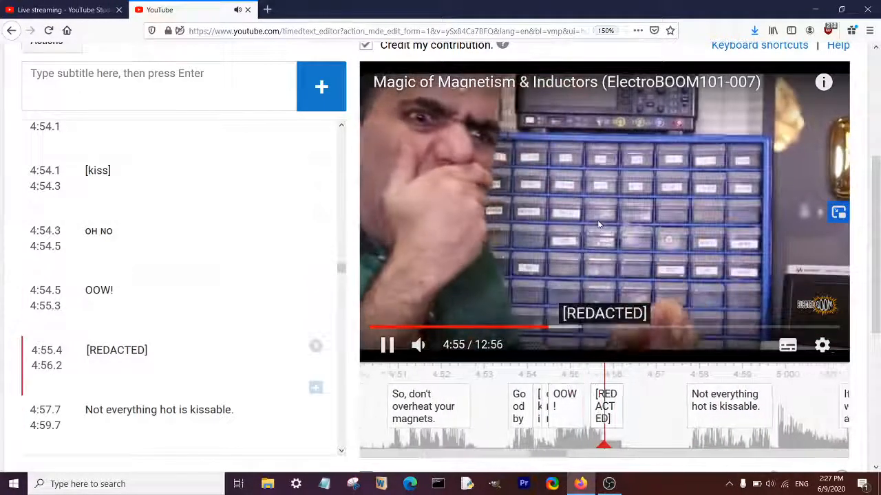
click(596, 291)
drag(583, 432, 721, 432)
click(573, 247)
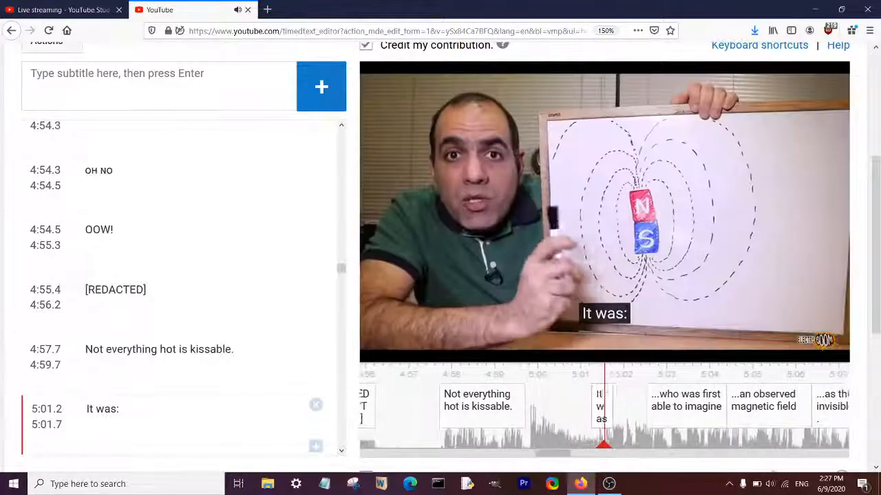
- Play on to "And then later with the help of:" and remove the space before the period in "...as these invisible lines ."
click(570, 263)
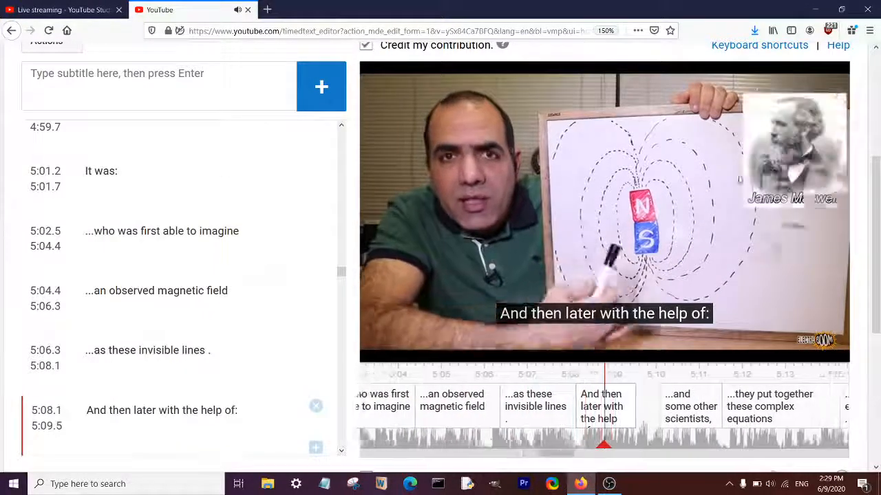
key(space)
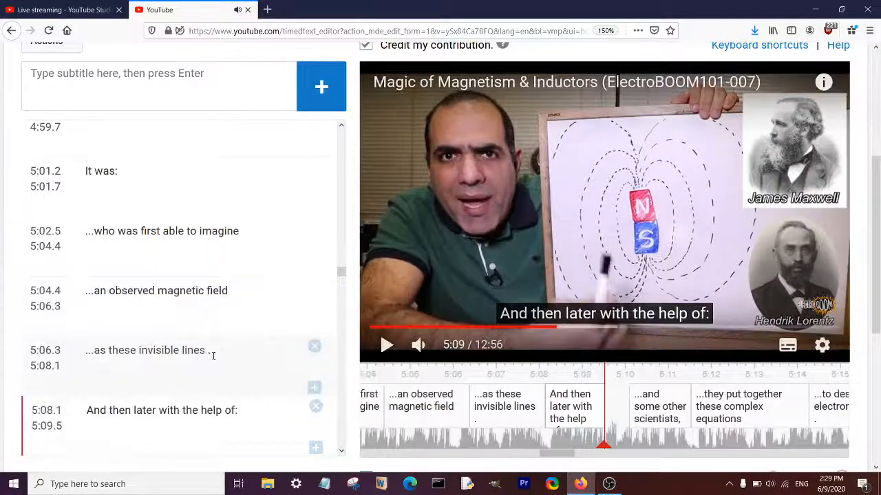
click(213, 355)
key(BackSpace)
key(BackSpace)
text(.)
key(Return)
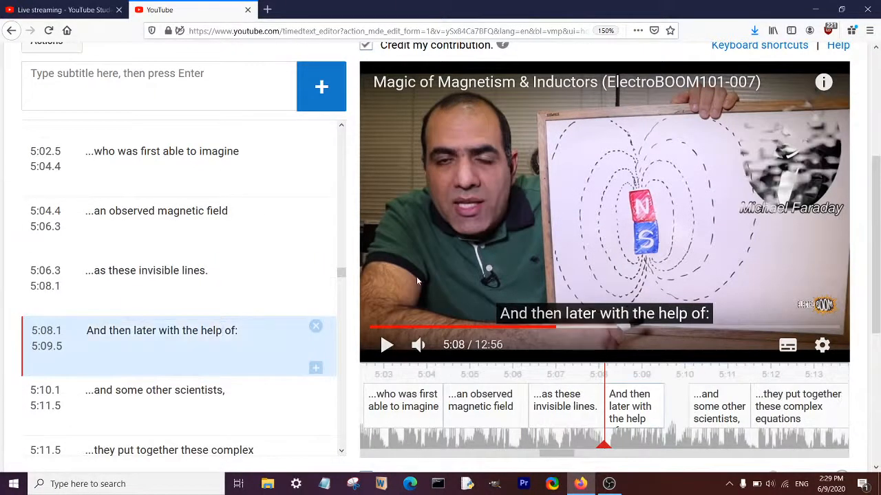
- Play on to "...to be able to use these equations," and replay the "Talk about [?] this [REDACTED]!" subtitle to check its wording
click(416, 279)
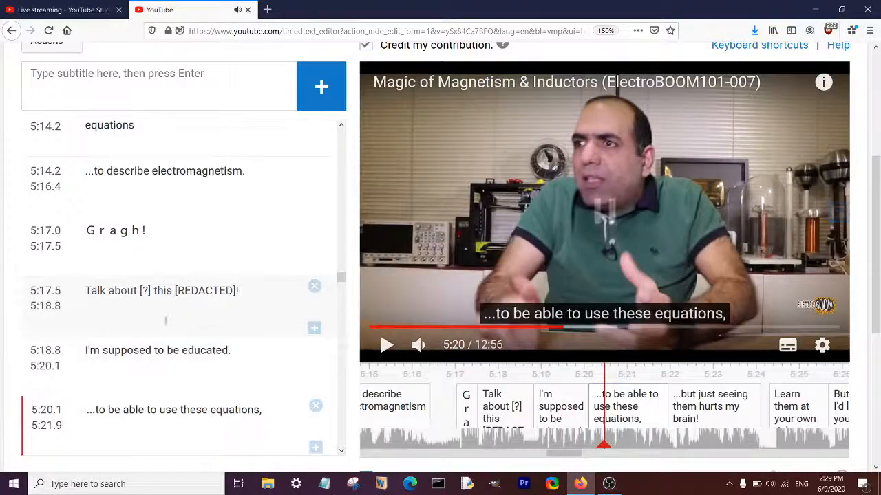
click(161, 304)
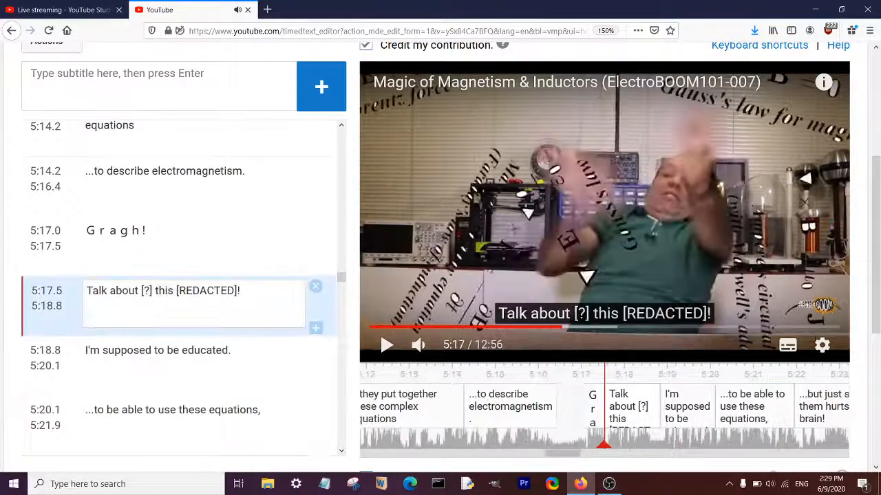
click(508, 245)
click(154, 309)
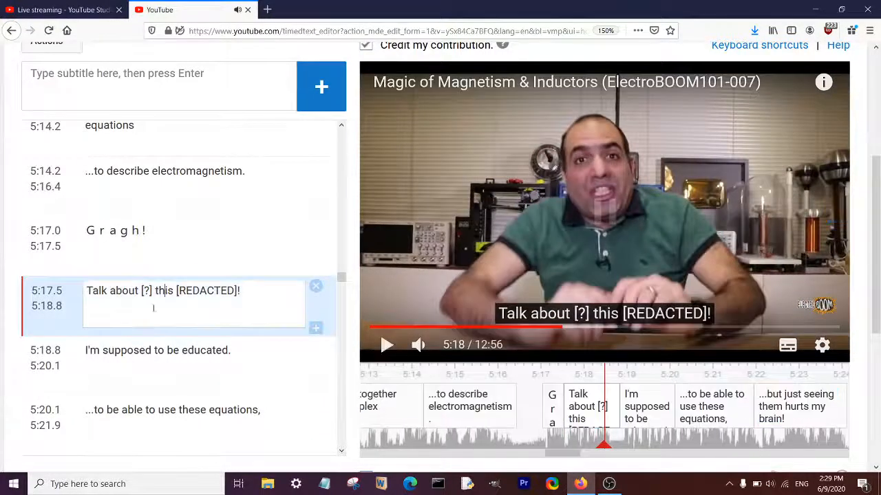
- Replay the "Talk about [?] this [REDACTED]!" subtitle and correct its wording to "F- Forget about this [REDACTED]!"
click(587, 259)
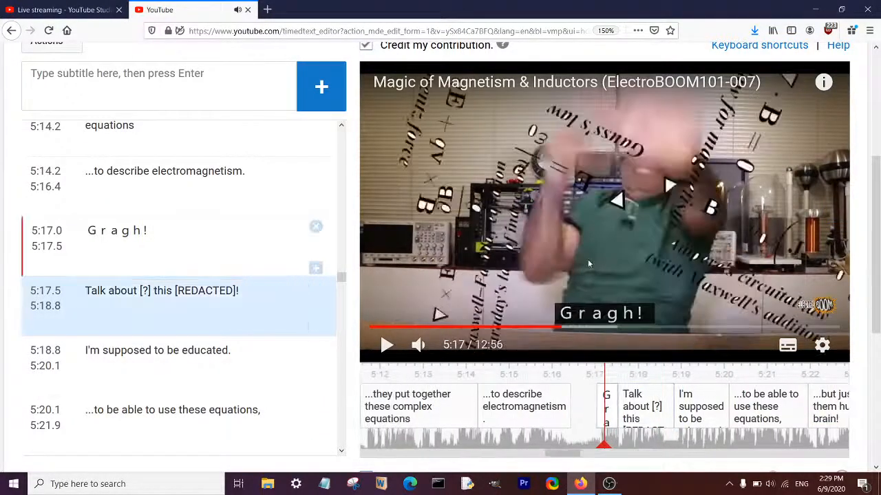
click(436, 292)
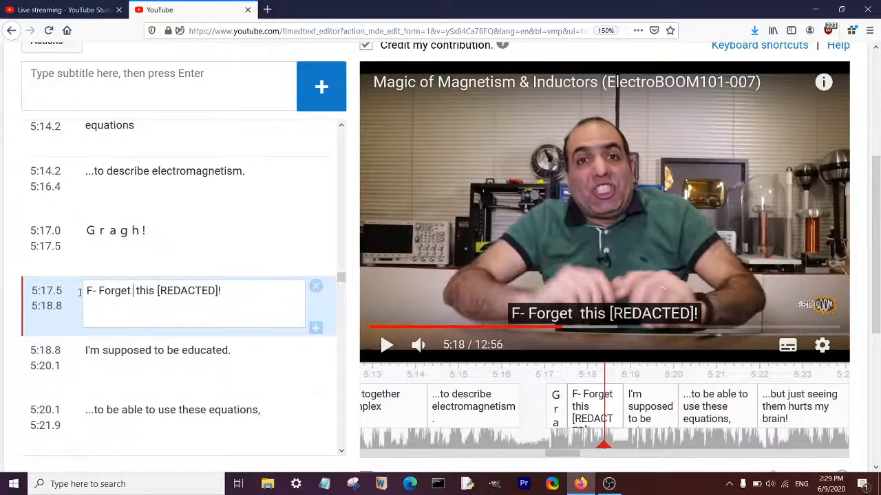
click(177, 240)
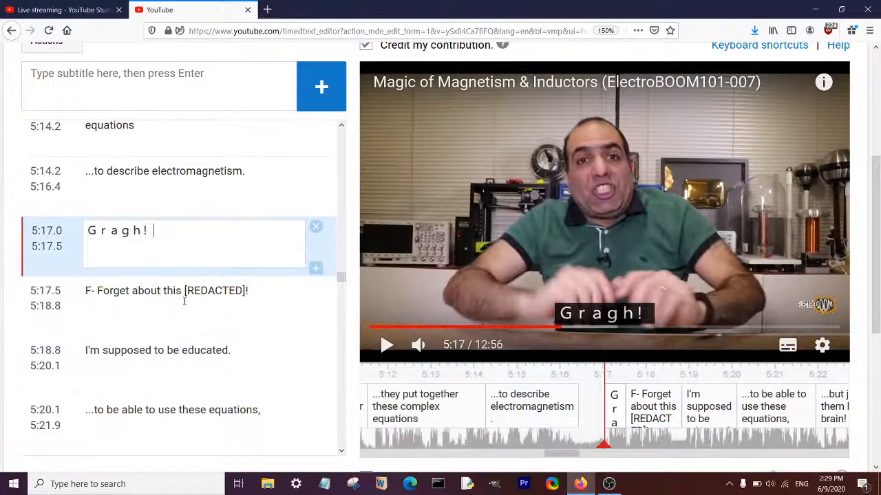
click(187, 295)
- Play on to "...especially since I don't know what the hell is going on." and add a period after "Don't worry"
click(555, 247)
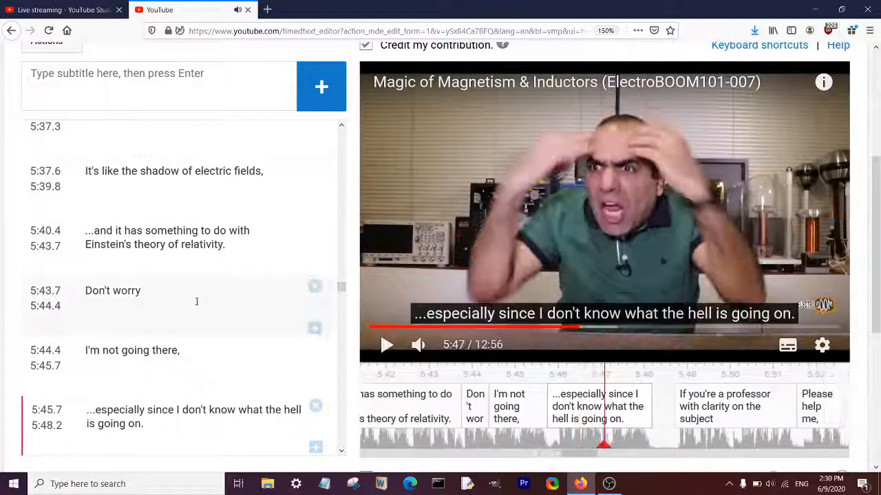
click(196, 301)
text(.)
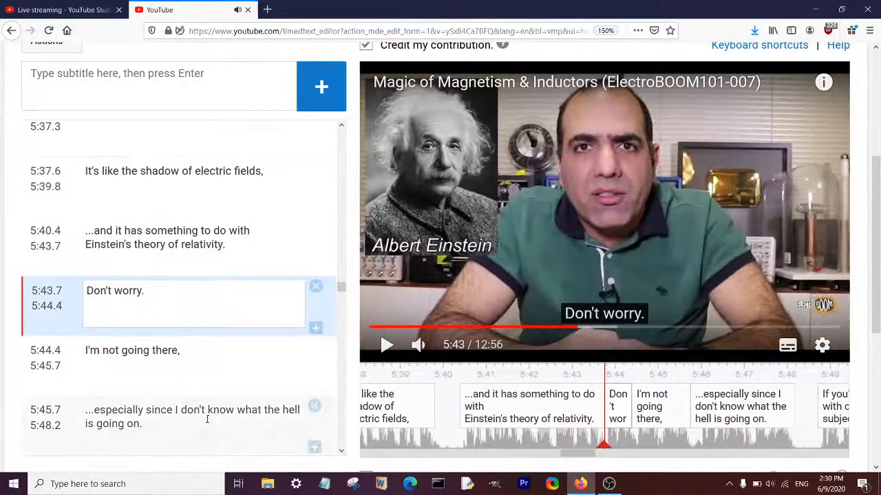
- Add a comma after "If you're a professor with clarity on the subject" and change the following subtitle to "...please help me,"
click(206, 419)
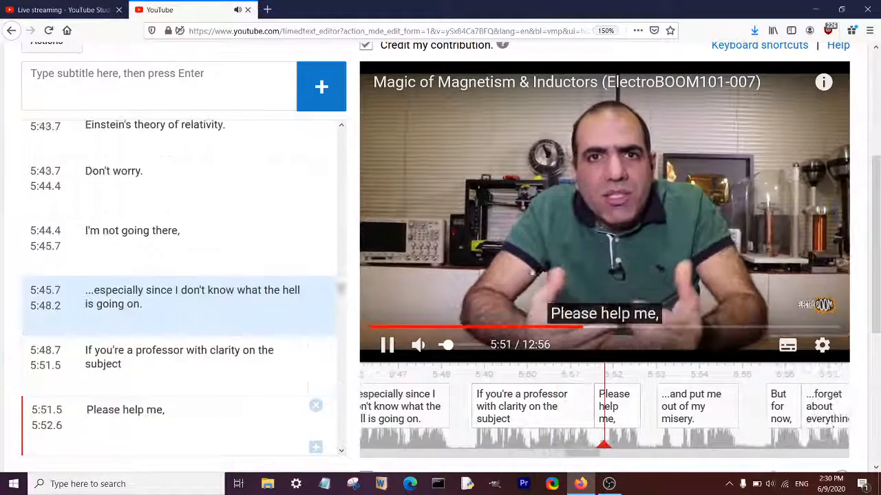
click(184, 384)
drag(94, 410, 81, 406)
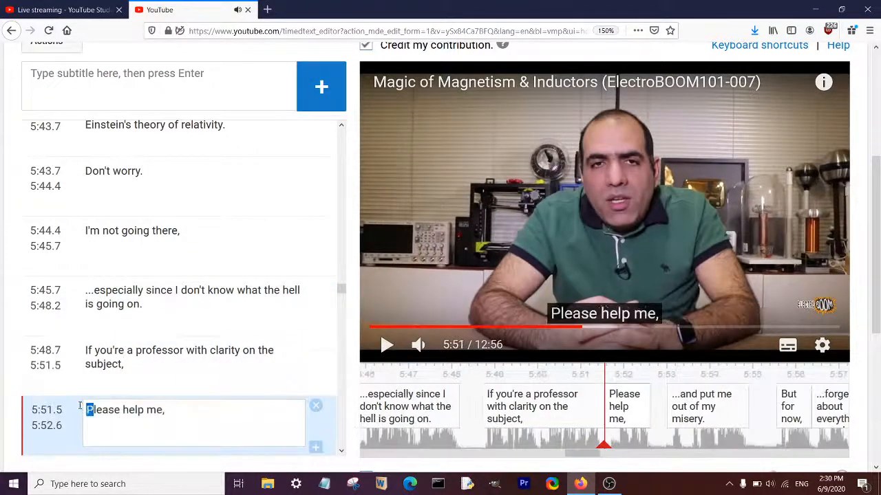
text(...p)
- Play on past "But for now," and add a period after "...and let's stick to primitive ways"
click(568, 220)
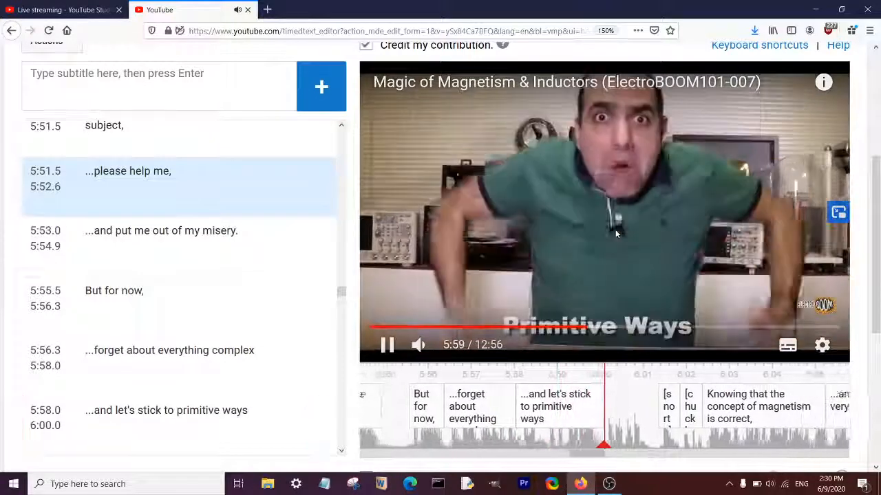
click(616, 233)
click(267, 419)
text(.)
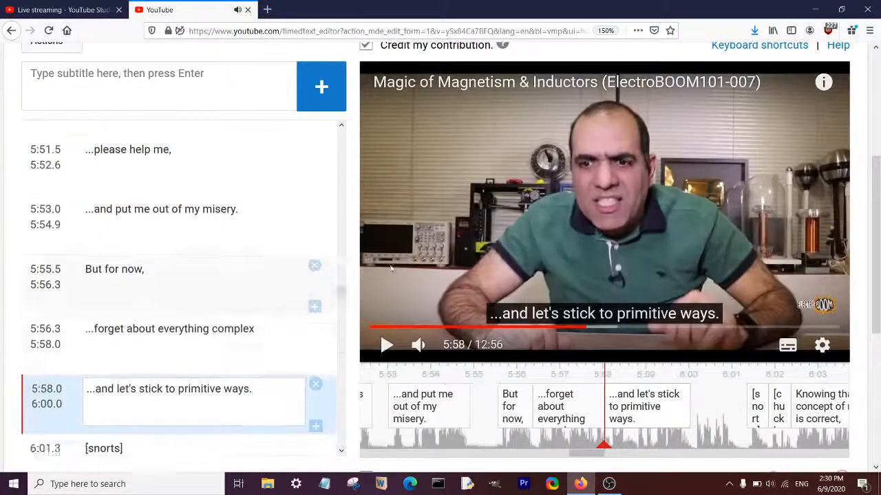
- Replay the "[snorts]" and "[chuckles]" subtitles to check their timing against the audio
click(144, 399)
click(558, 269)
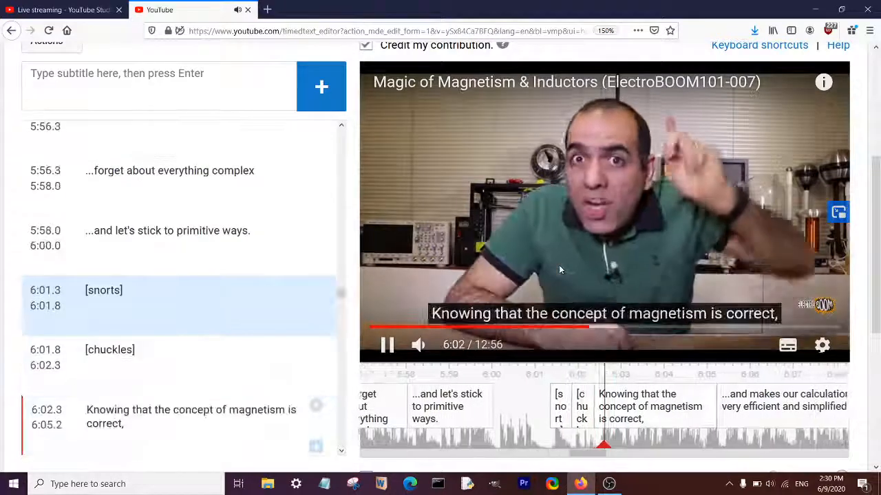
click(561, 270)
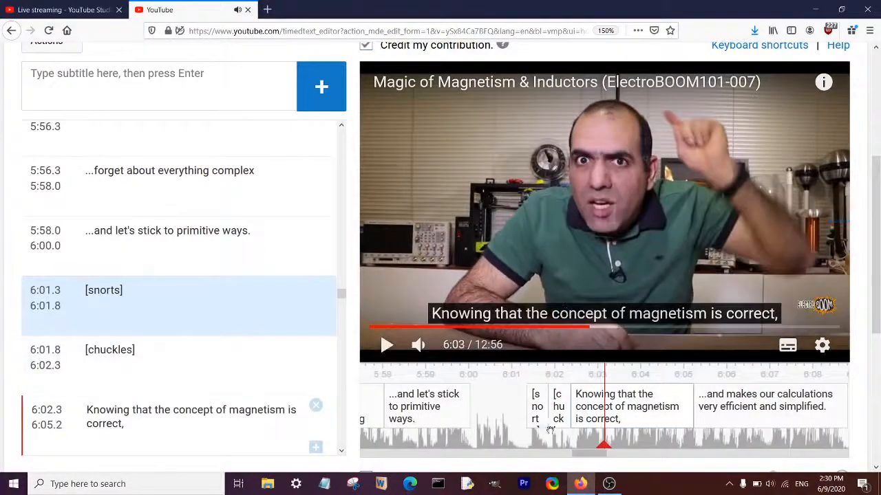
mouse_move(542, 417)
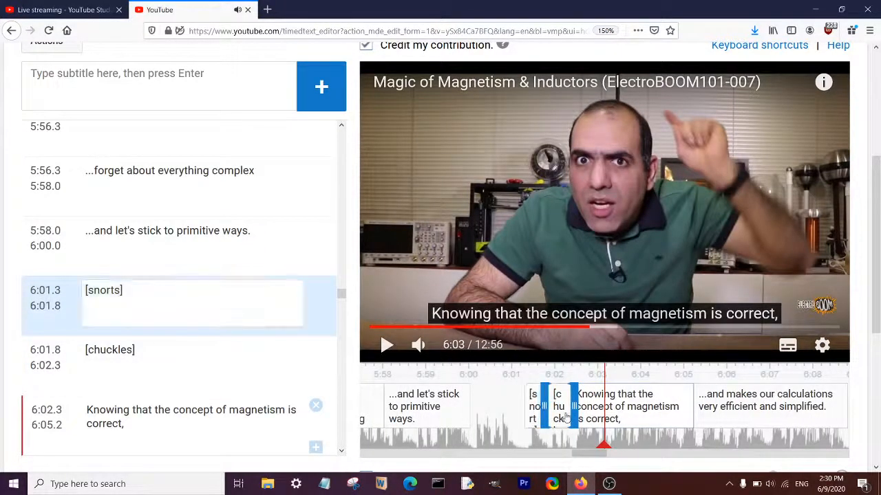
- Play on through the "Change" and "Magnetism" dialogue to "...that creates opposing magnetic fields", checking the subtitles
click(564, 211)
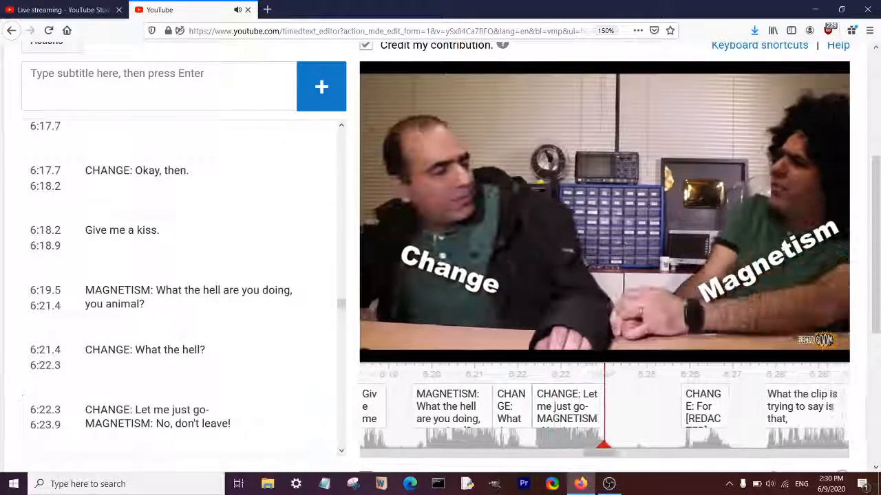
key(shift+space)
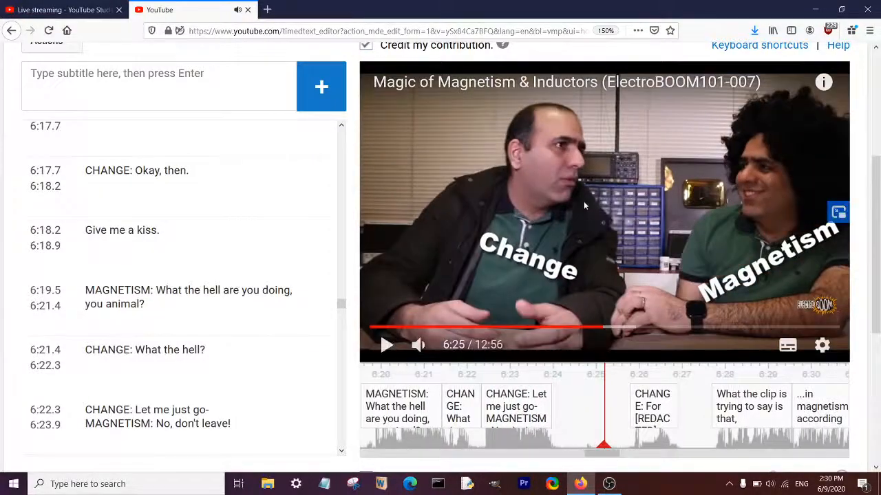
key(shift+space)
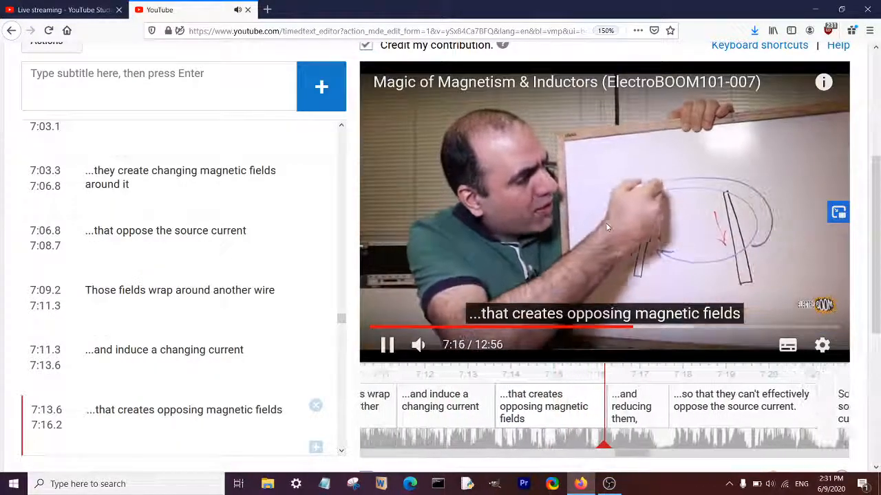
- Replay the "...and reducing them," subtitle to check the wording of "reducing"
click(607, 228)
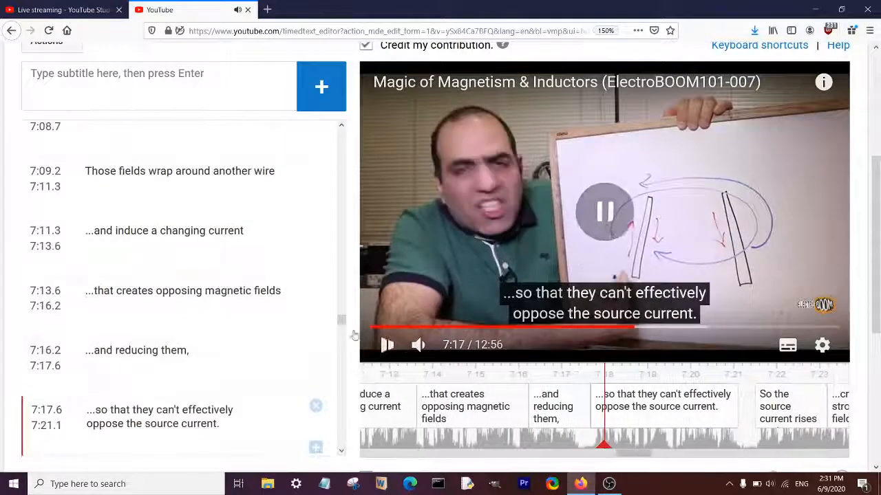
click(250, 308)
click(248, 355)
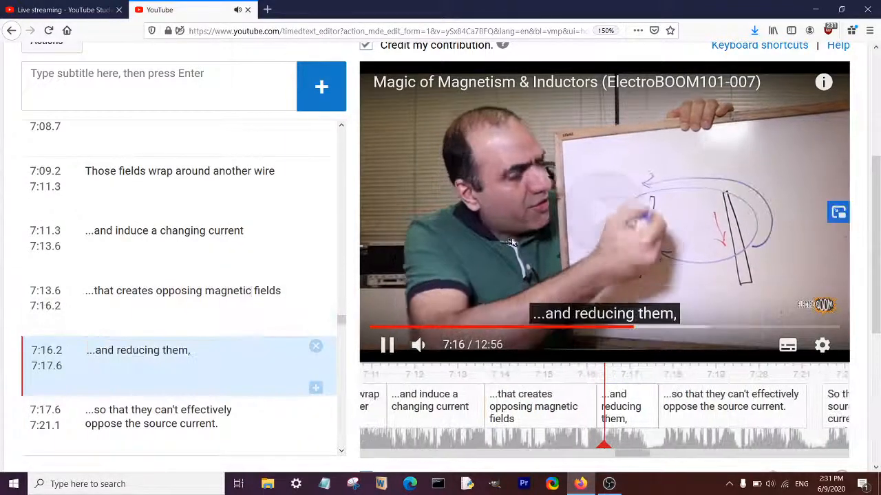
click(521, 241)
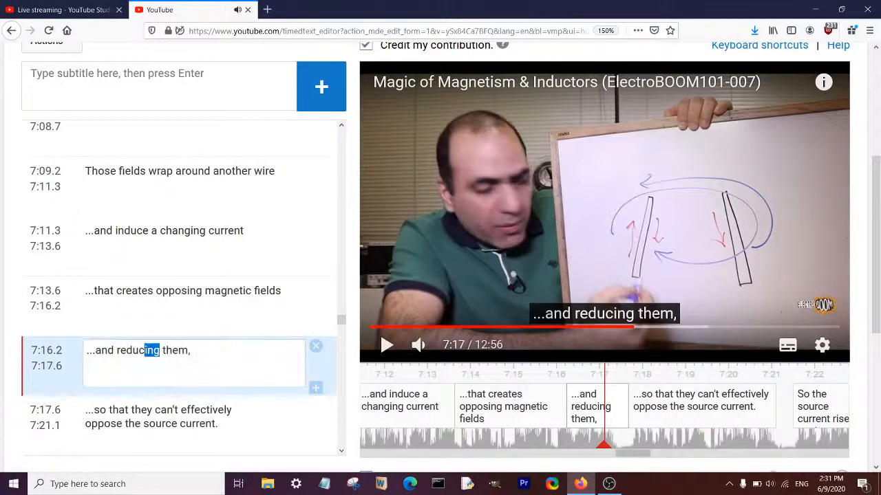
- Play on to "...and this increases the inductance" and add a comma after "...wrap around more wires"
click(531, 242)
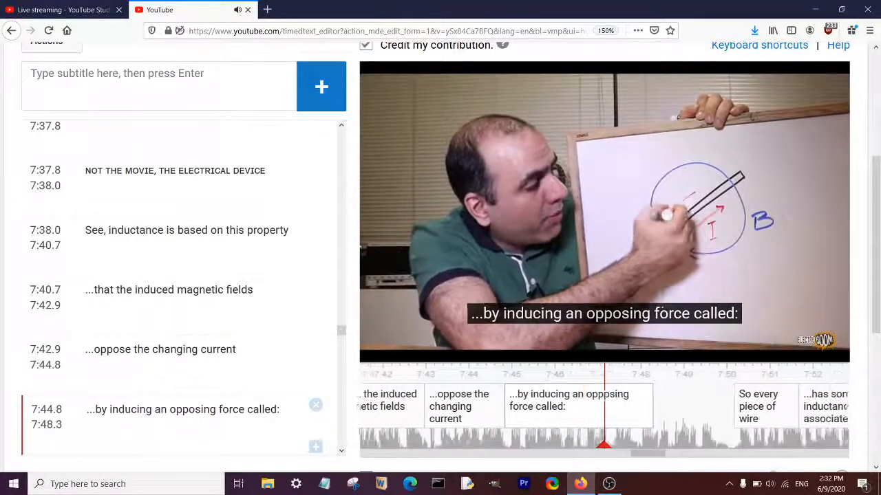
mouse_move(598, 236)
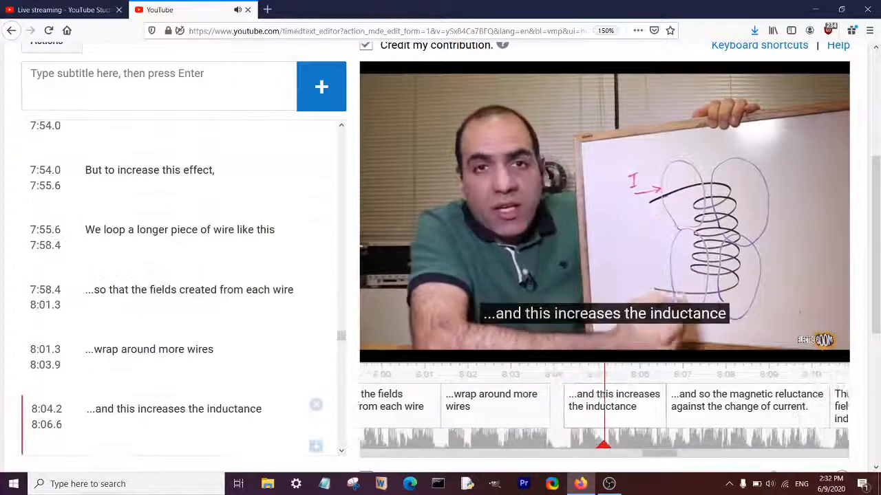
click(236, 382)
text(,)
click(225, 431)
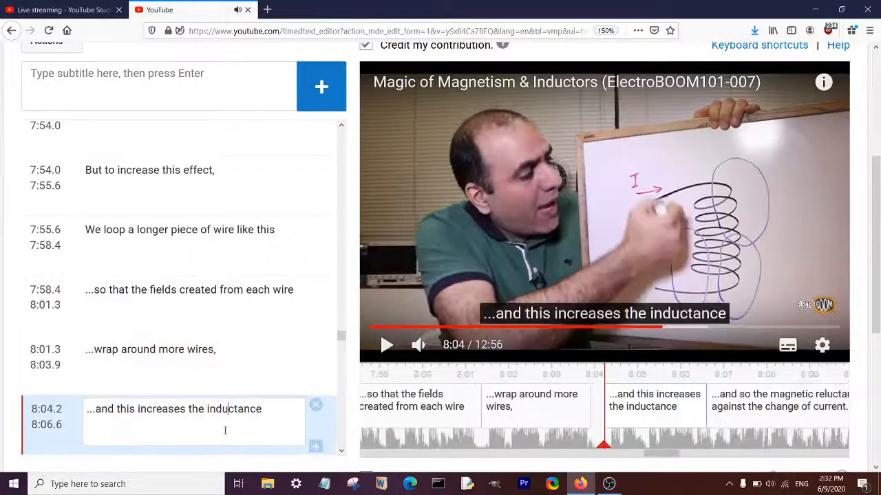
- Play on to "...and so the magnetic reluctance against the change of current." and shorten that subtitle to end at 8:07.4
click(574, 204)
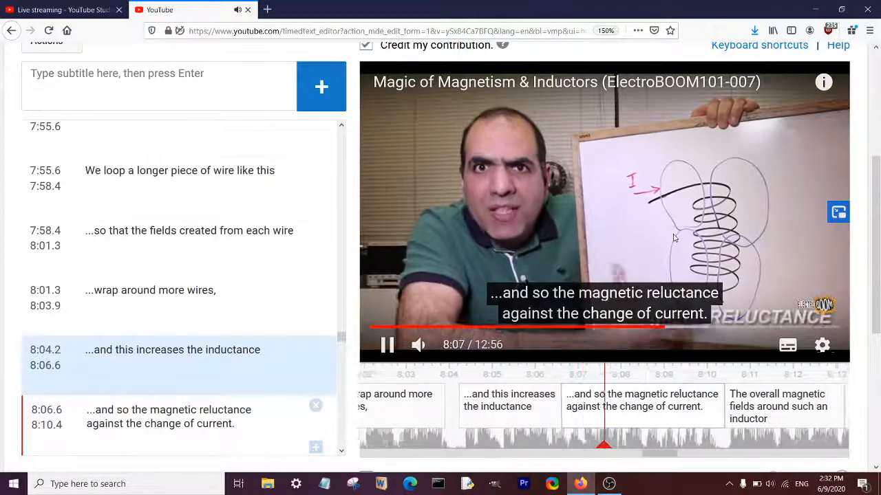
click(486, 322)
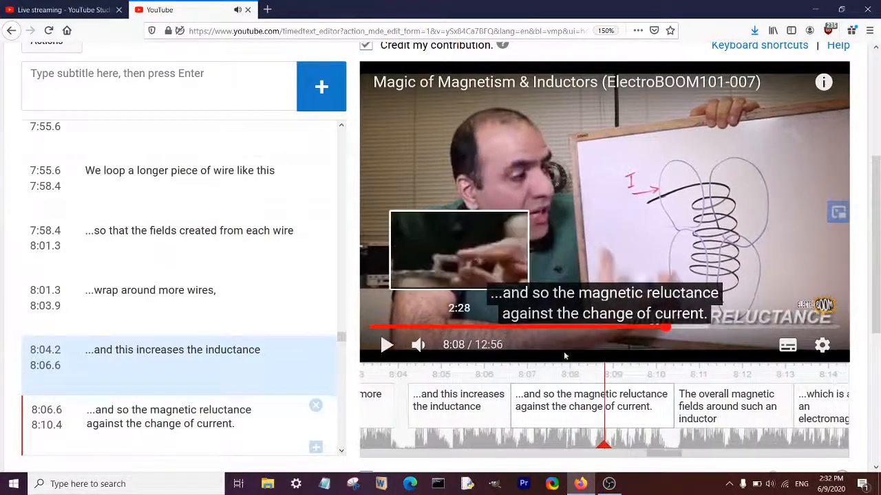
drag(540, 432, 618, 430)
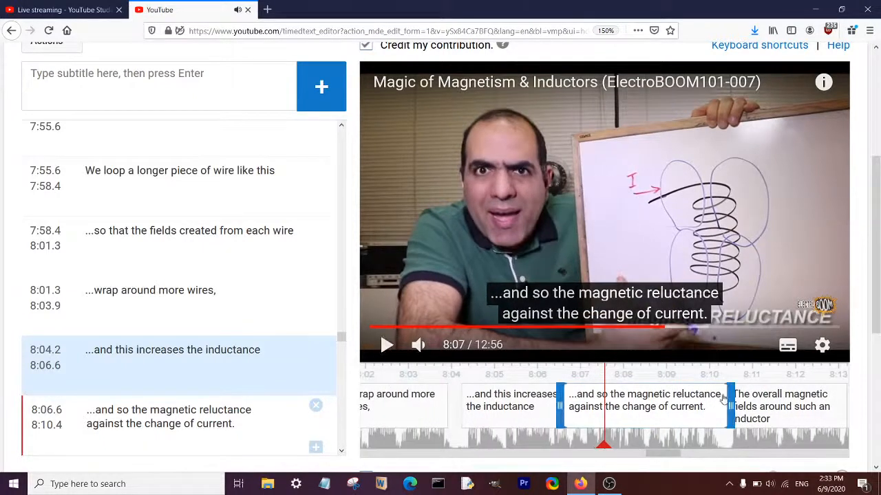
drag(731, 397, 598, 394)
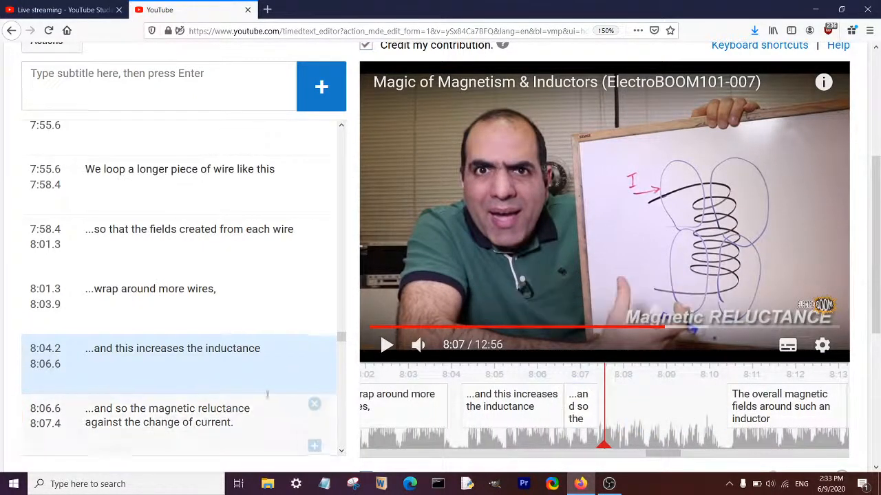
- Insert a blank subtitle after the magnetic reluctance line and time it from 8:08.7 to 8:10.2 by listening to the audio
click(562, 269)
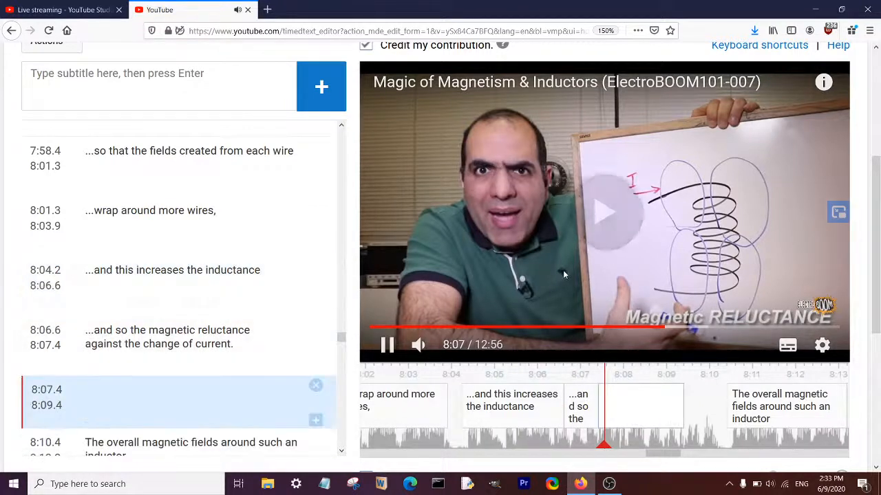
click(526, 267)
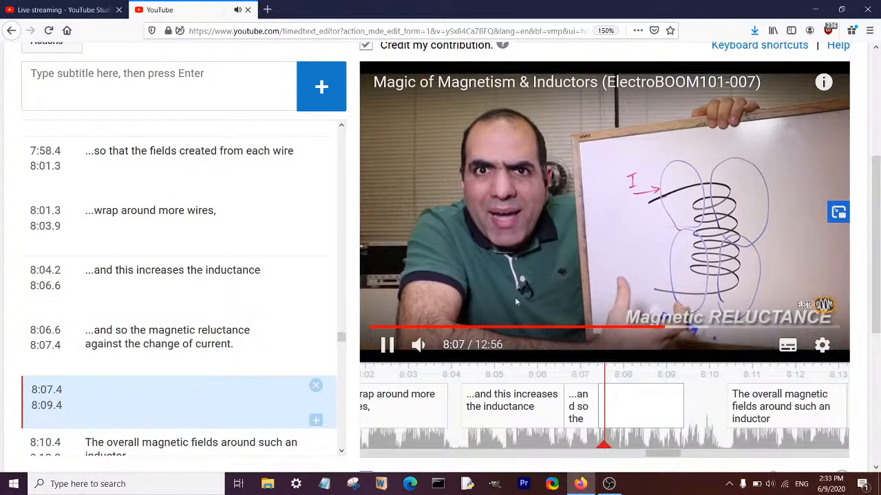
click(386, 344)
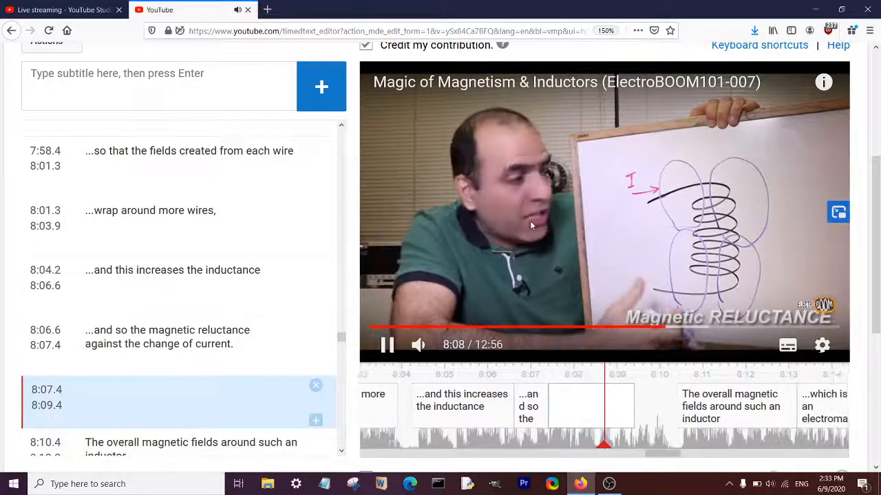
click(531, 224)
mouse_move(593, 405)
mouse_down()
mouse_move(622, 407)
mouse_move(600, 406)
mouse_up()
drag(665, 405, 668, 405)
- Move "against the change of current." from the magnetic reluctance subtitle into the blank one and prefix it with "..."
click(110, 275)
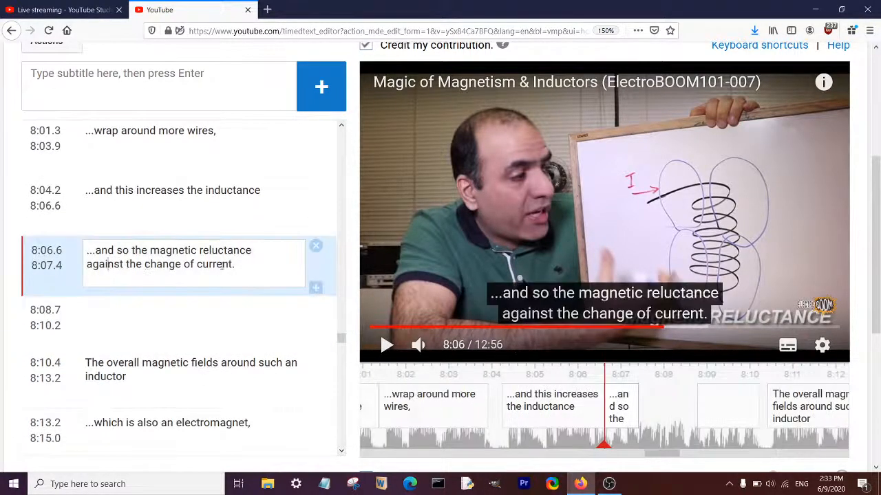
key(shift+Home)
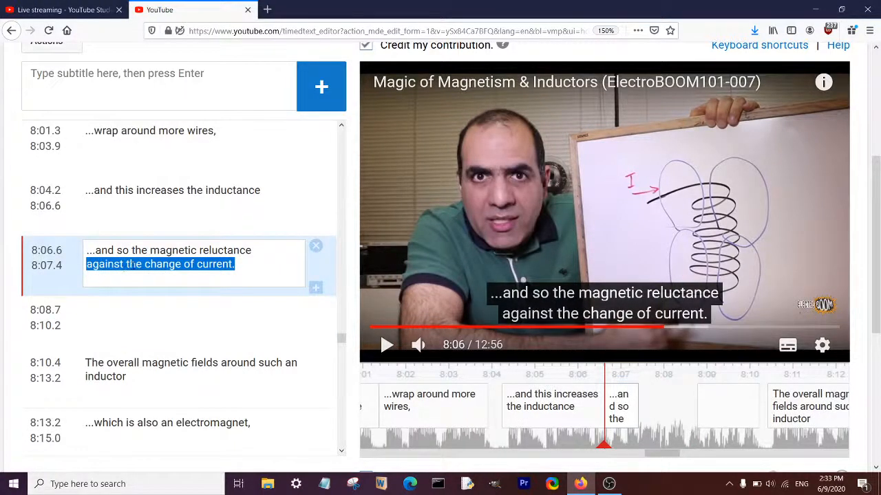
drag(99, 283, 99, 311)
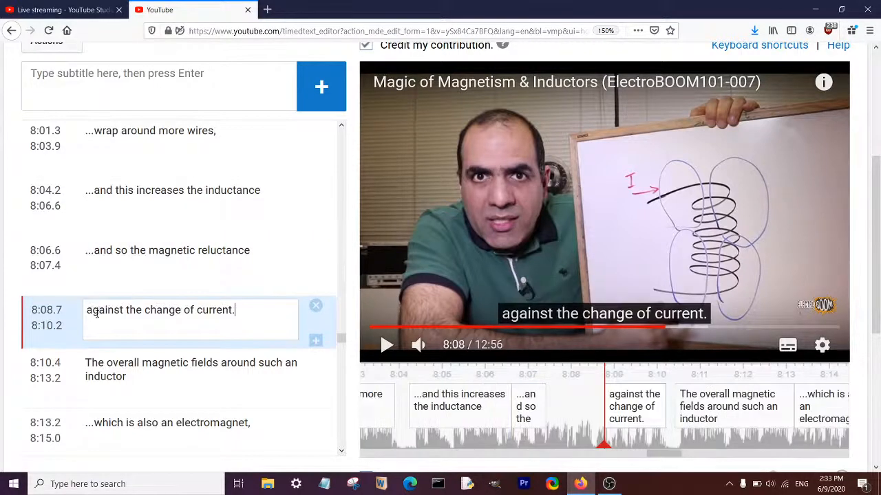
click(88, 311)
text(...)
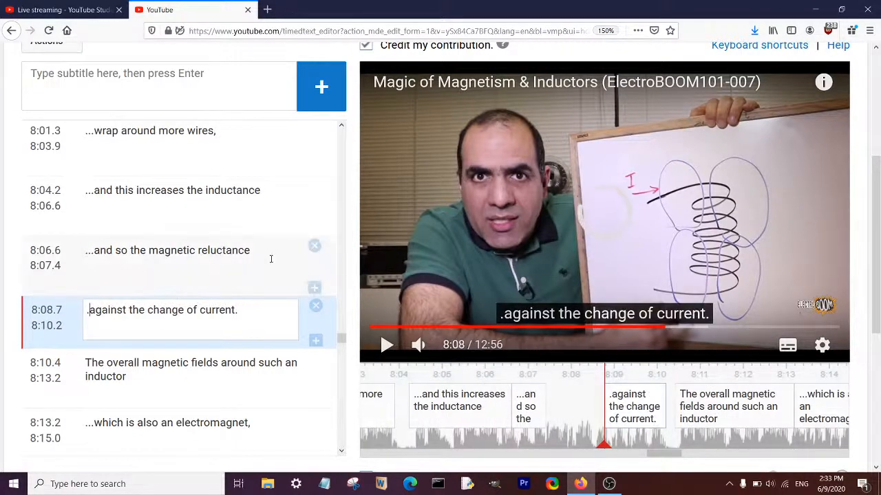
click(269, 257)
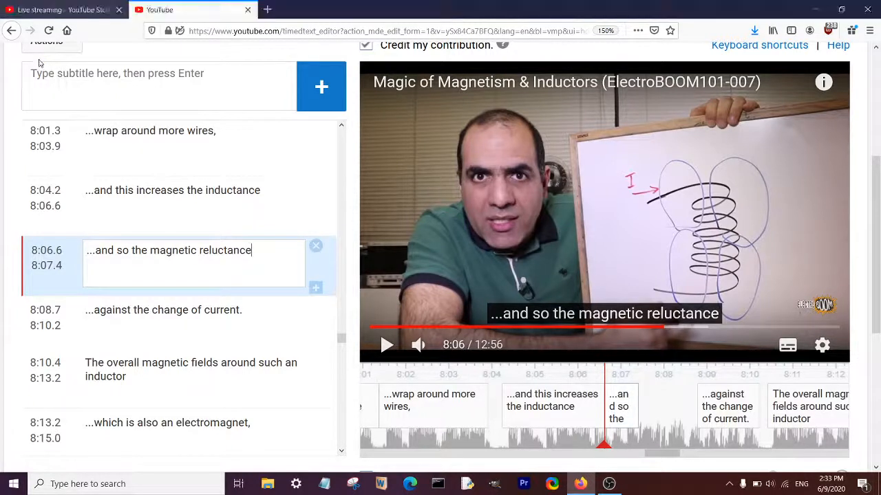
- Switch to the YouTube Studio live streaming page, post "gotta go, bye" in the live chat and end the stream
click(92, 9)
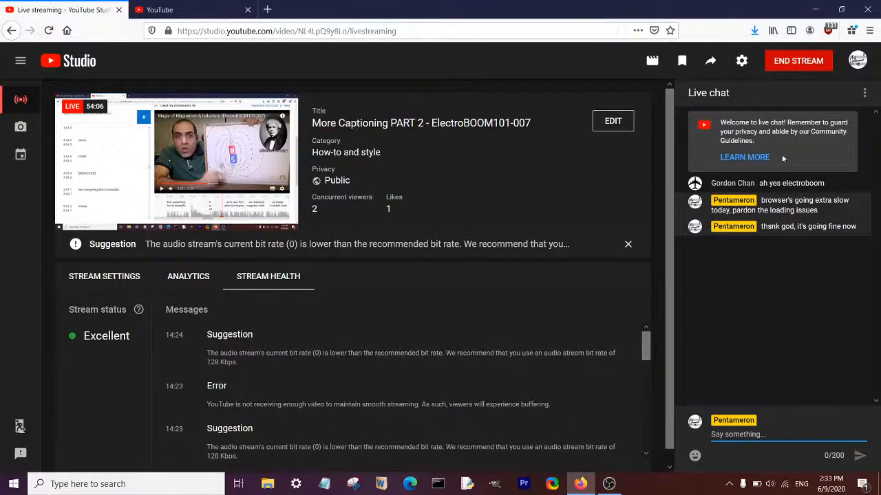
click(768, 434)
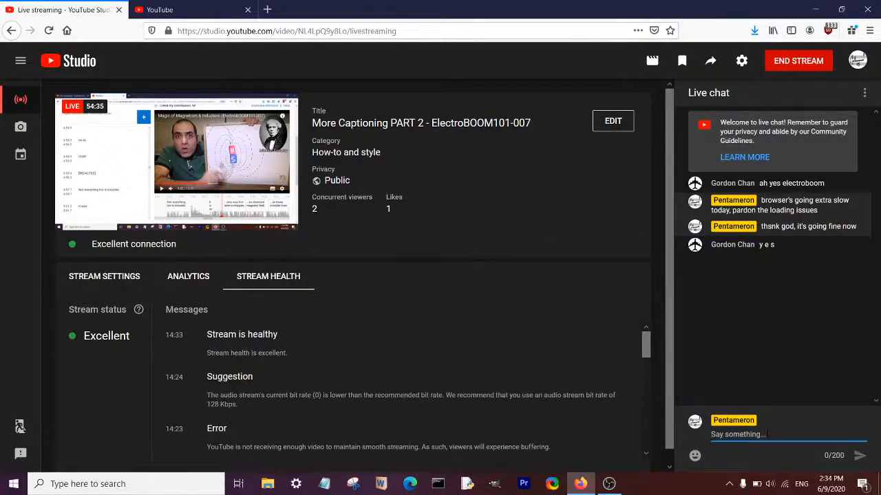
text(gotta go, bye)
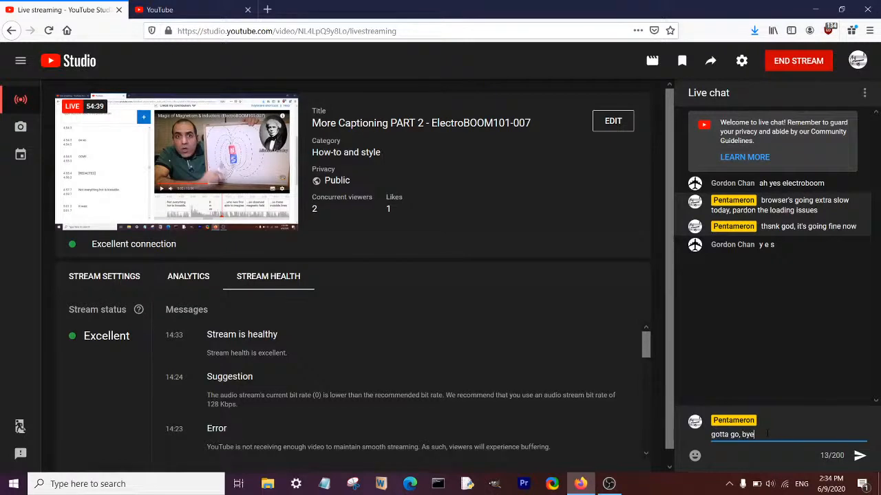
key(Return)
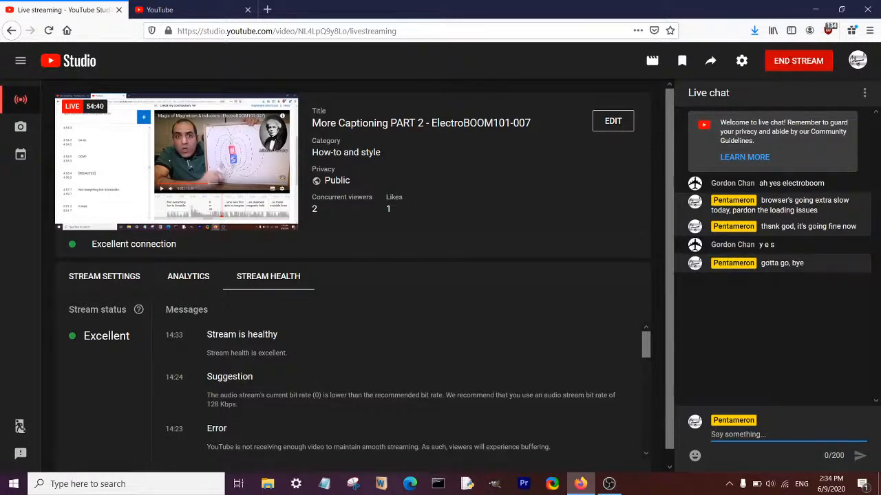
click(791, 62)
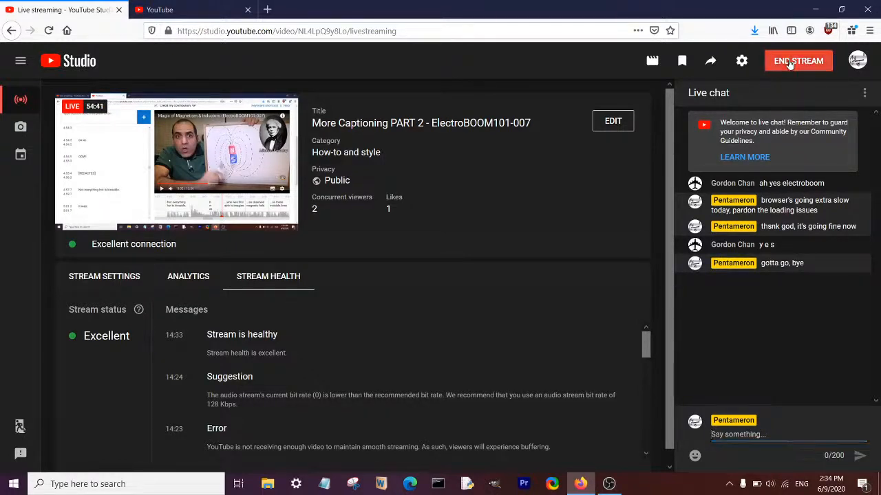